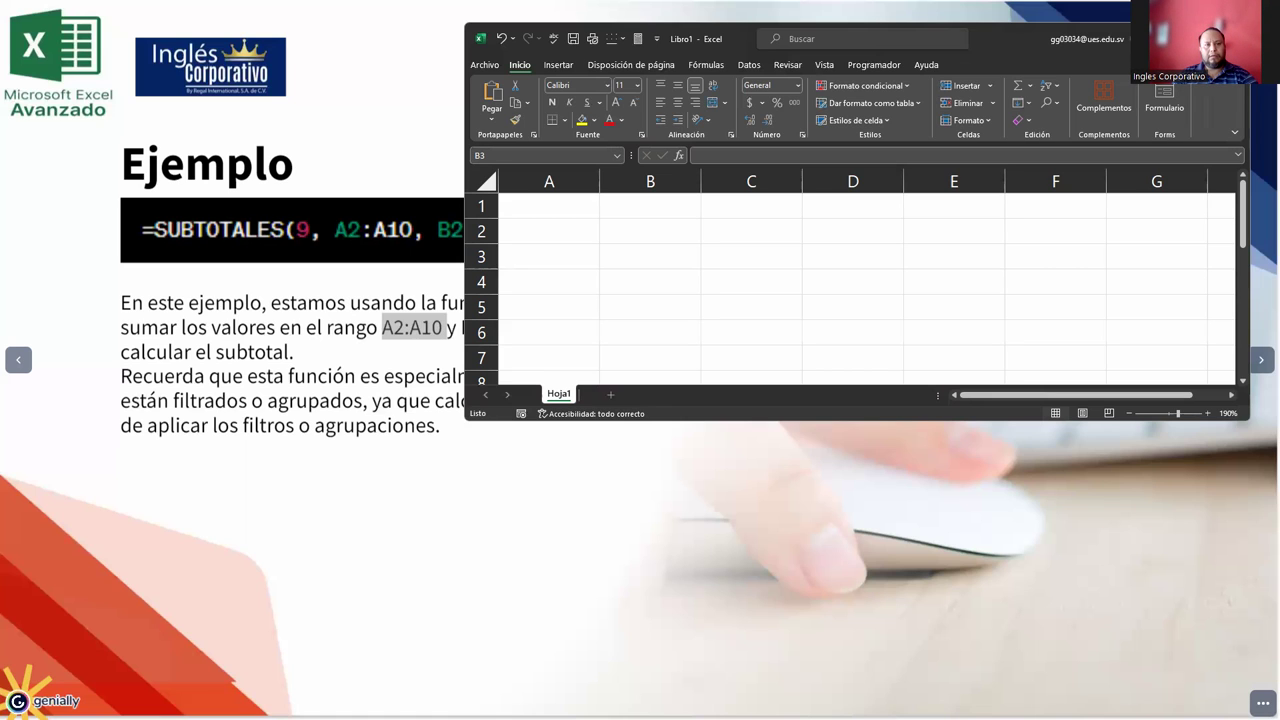
Switch to the blank Excel workbook and place its window beside the SUBTOTALES example slide
key("alt+Tab")
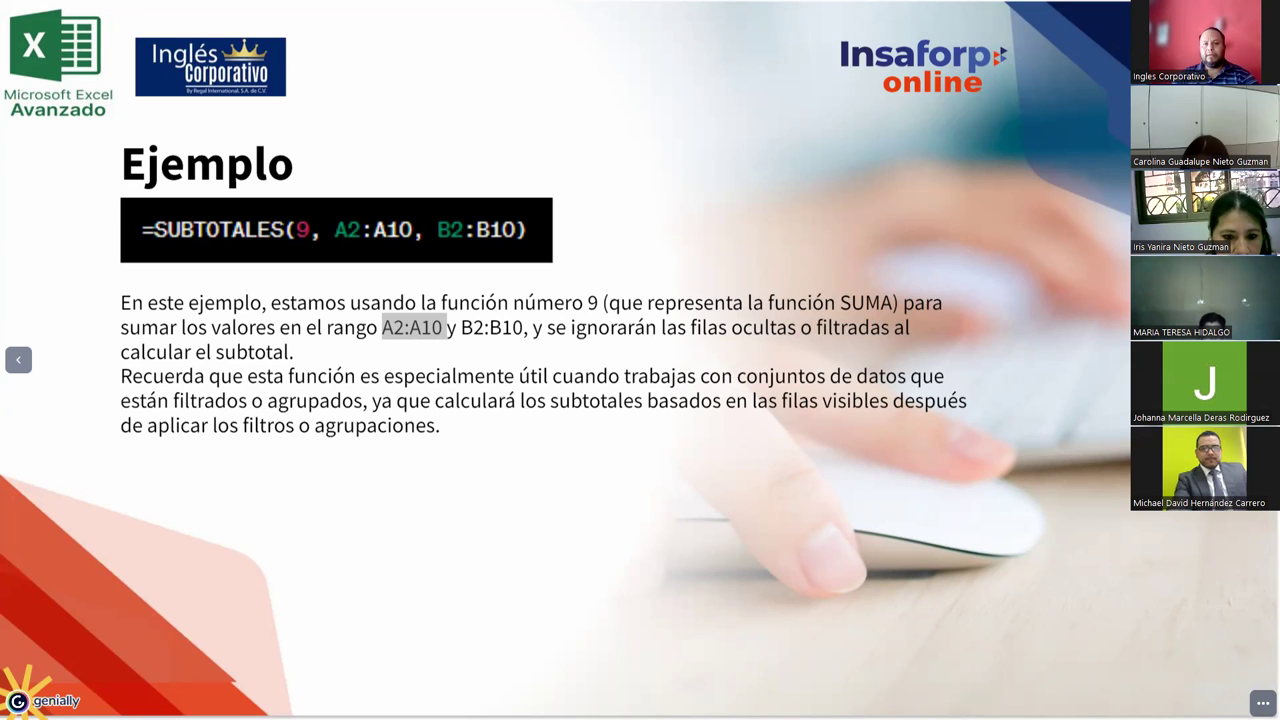
double_click(411, 327)
key("alt+Tab")
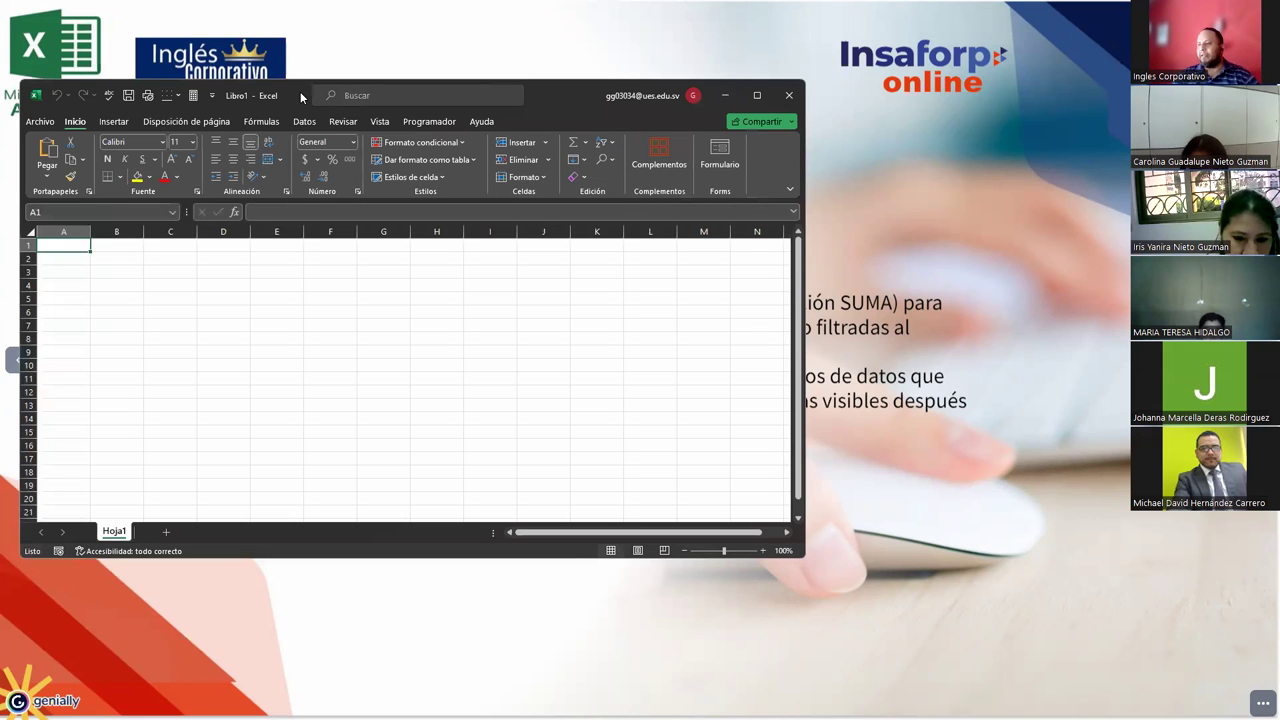
left_click_drag(300, 91, 982, 68)
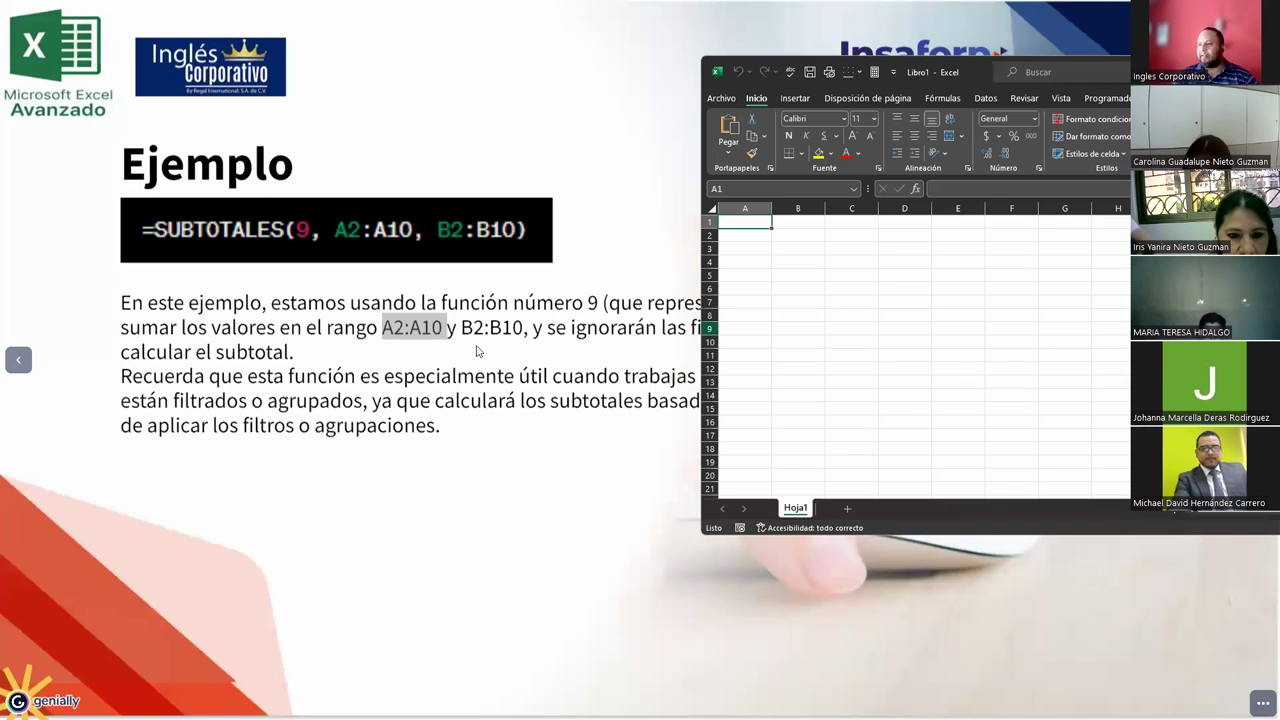
Enter =ALEATORIO.ENTRE(10;99) in cell A2 to generate a random number between 10 and 99
left_click(751, 235)
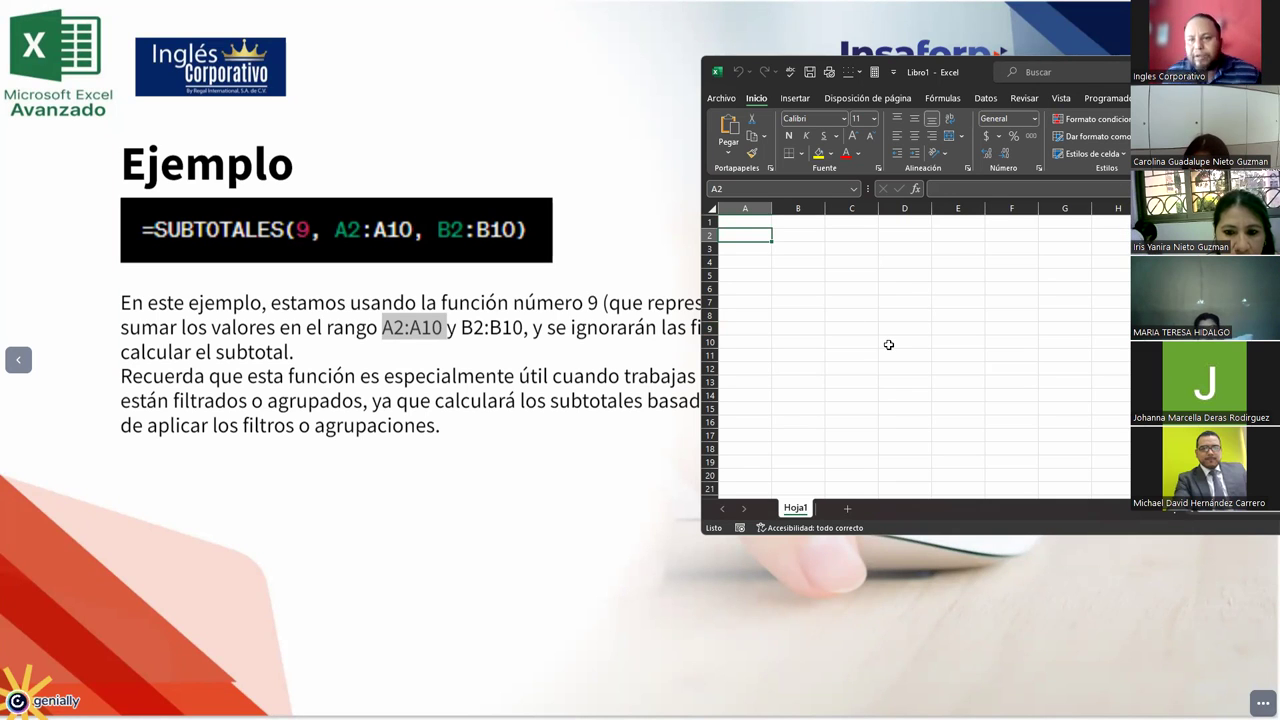
scroll(894, 347, "up", 5, "ctrl")
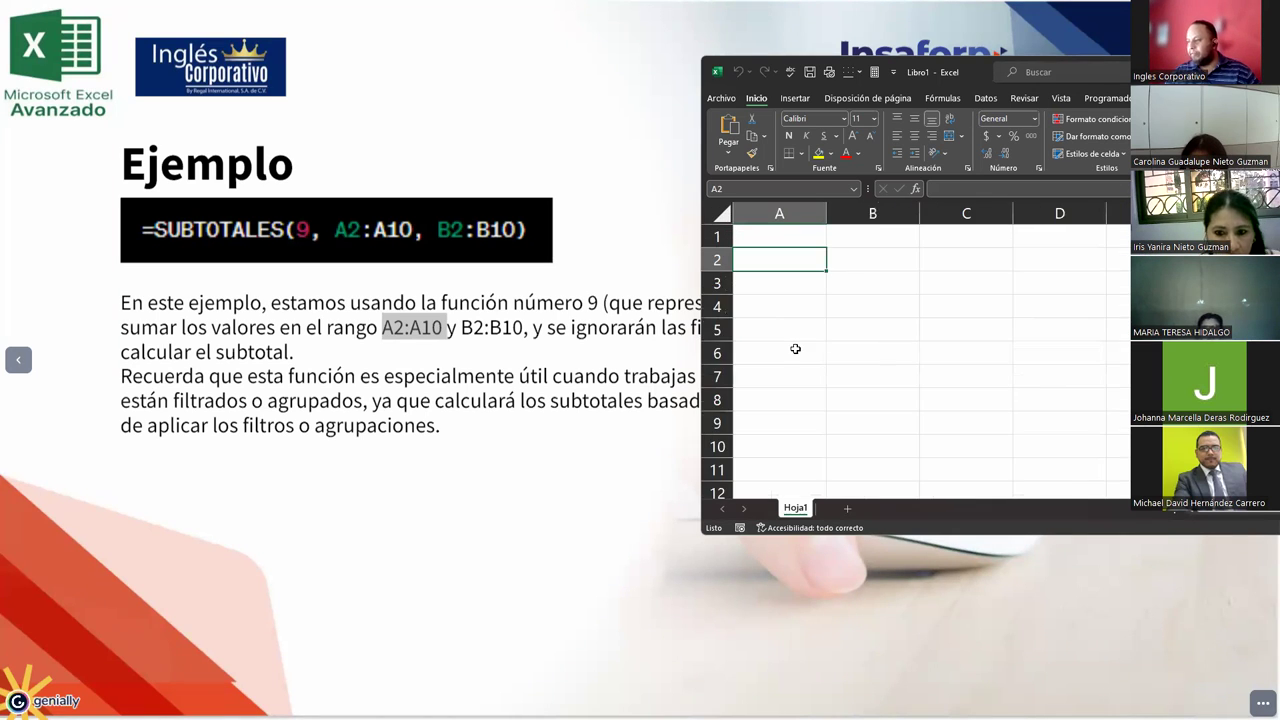
type("=ale")
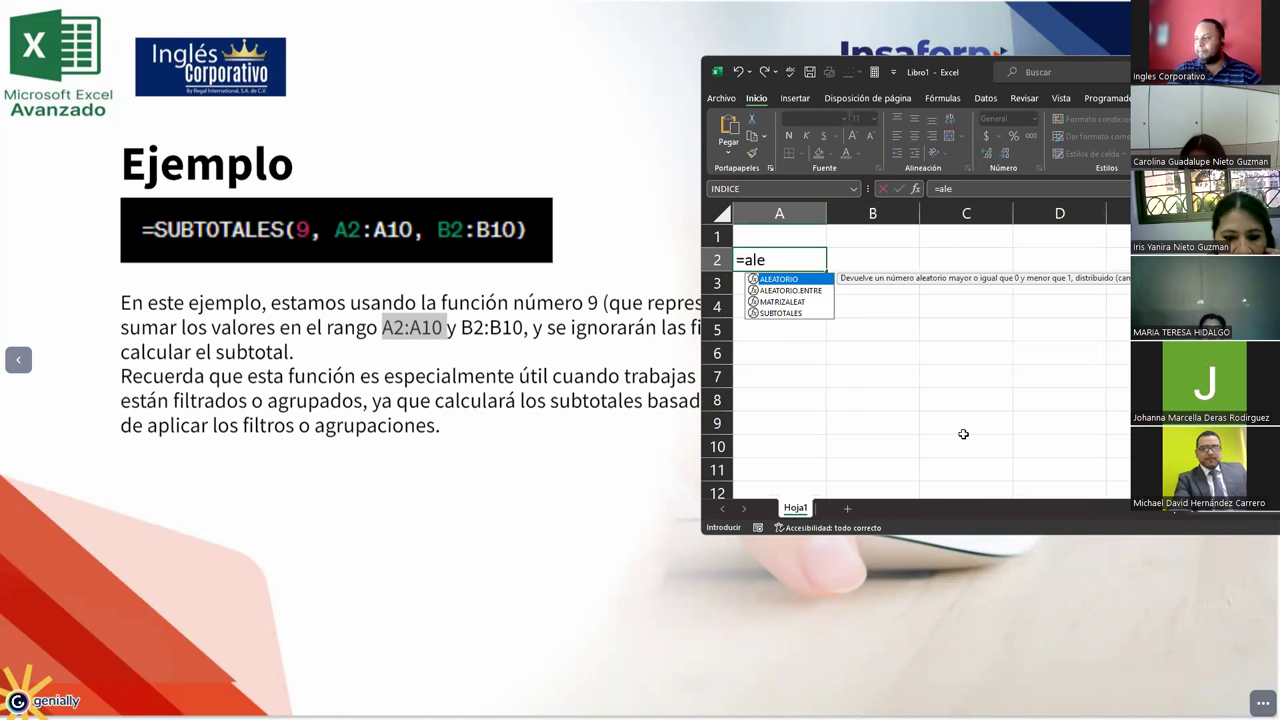
key("Down")
key("Tab")
type("10-99")
key("BackSpace")
key("BackSpace")
key("BackSpace")
type(";99)")
key("Return")
key("Up")
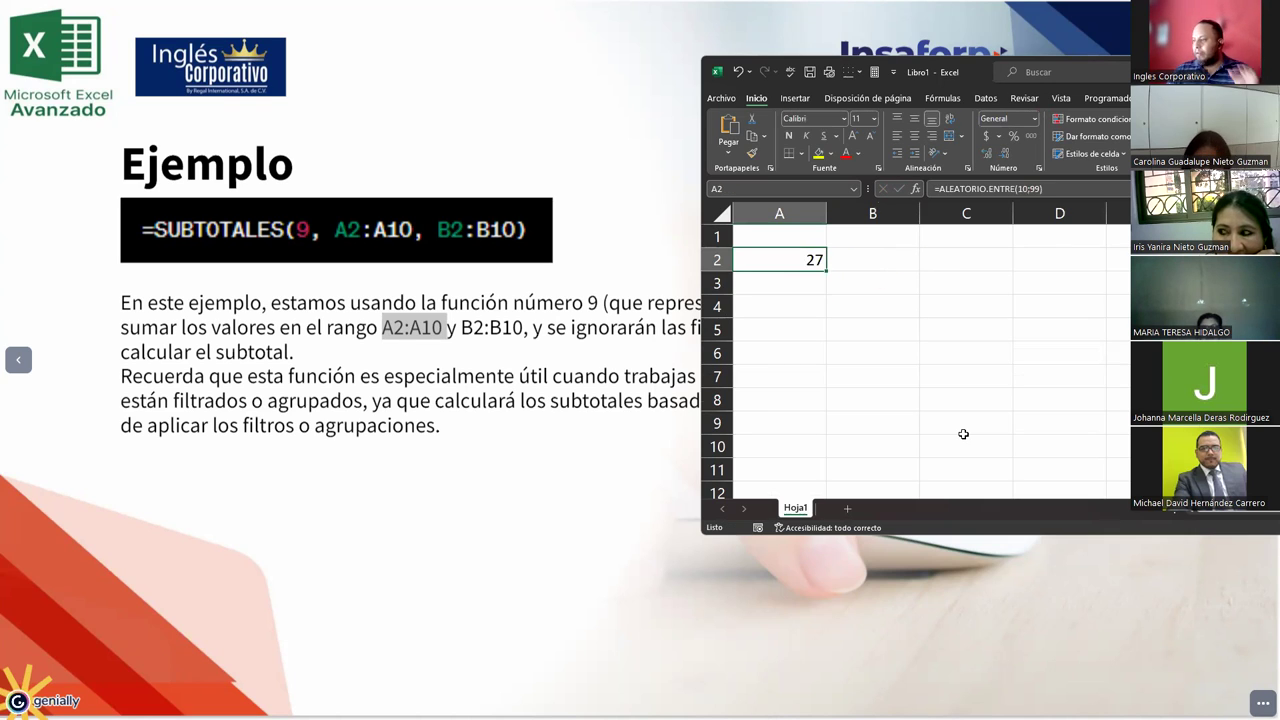
Fill the random-number formula across A2:B10 and replace the formulas with their static values
left_click_drag(826, 270, 900, 452)
key("ctrl+c")
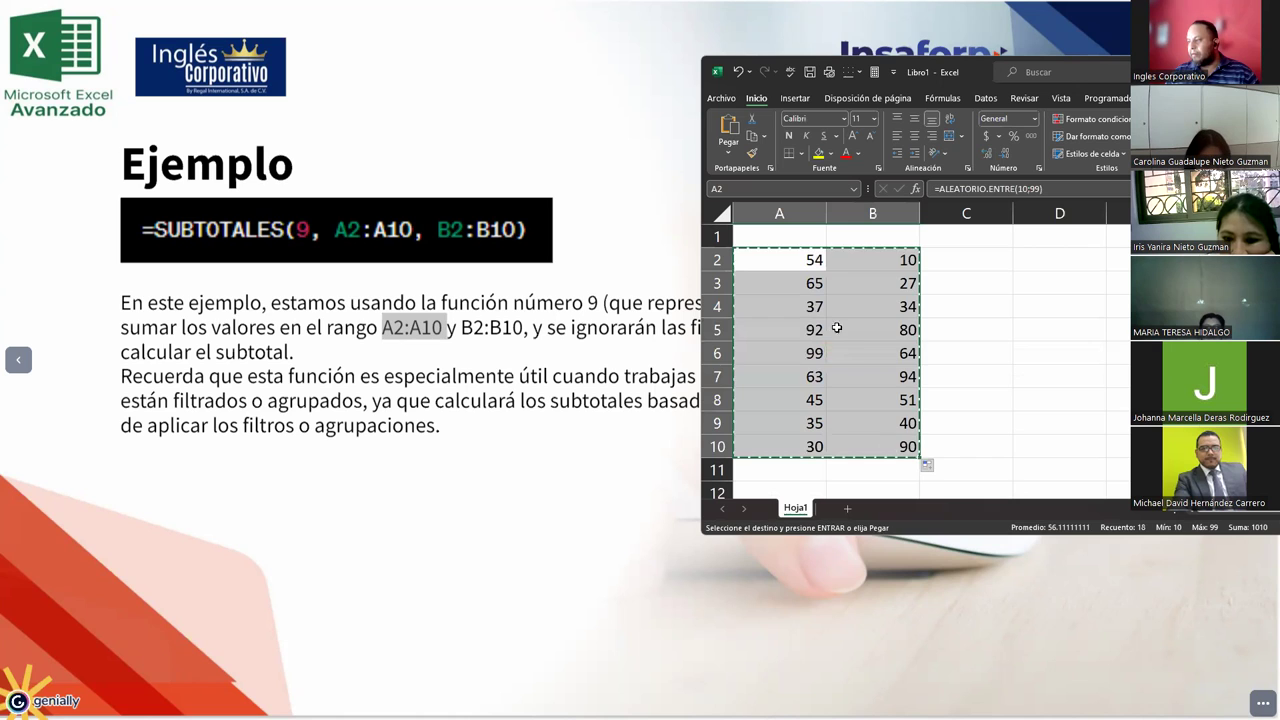
right_click(795, 263)
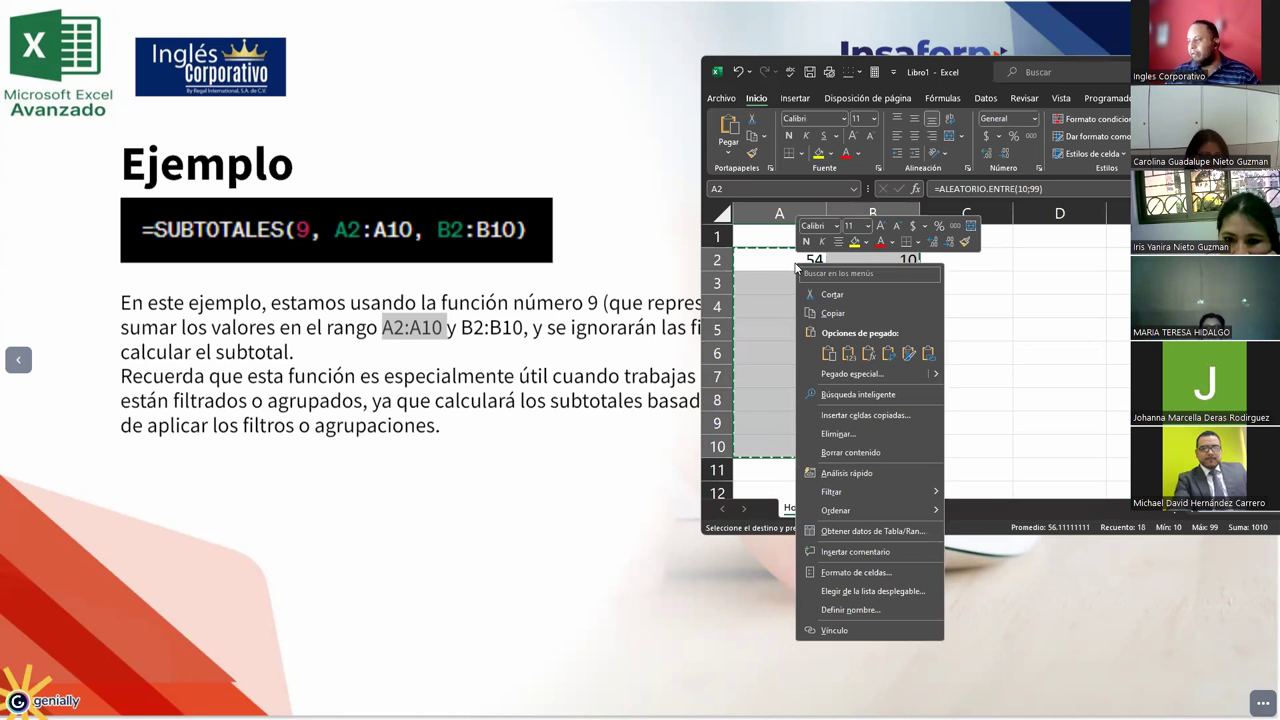
left_click(848, 353)
left_click(766, 312)
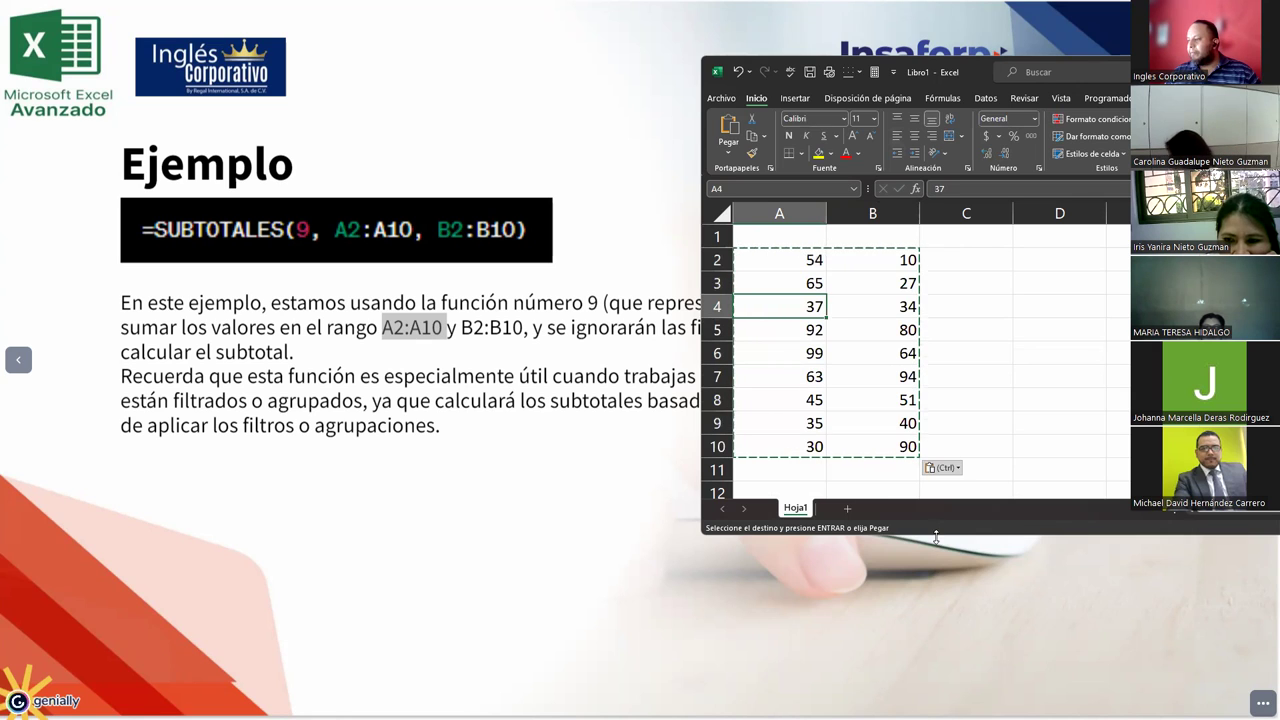
Enlarge the workbook window to show more rows and reposition it so the number columns are in view
left_click_drag(936, 537, 936, 646)
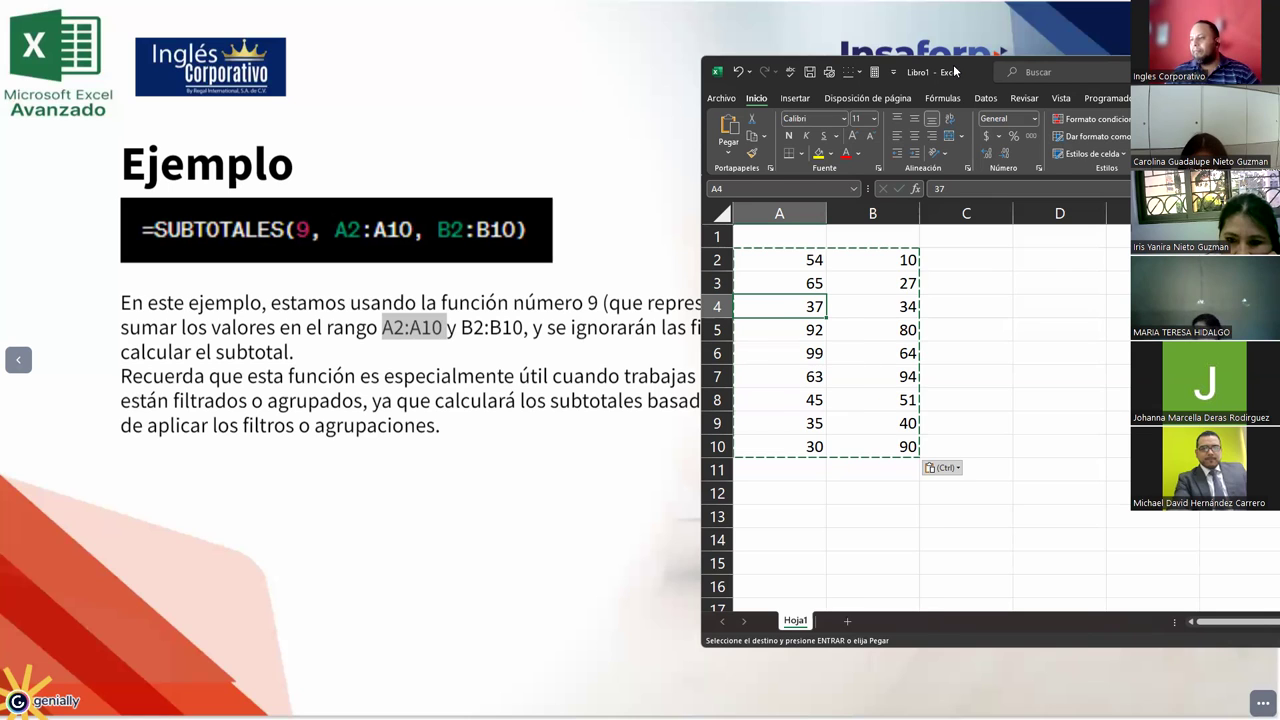
left_click_drag(955, 71, 846, 34)
left_click(667, 484)
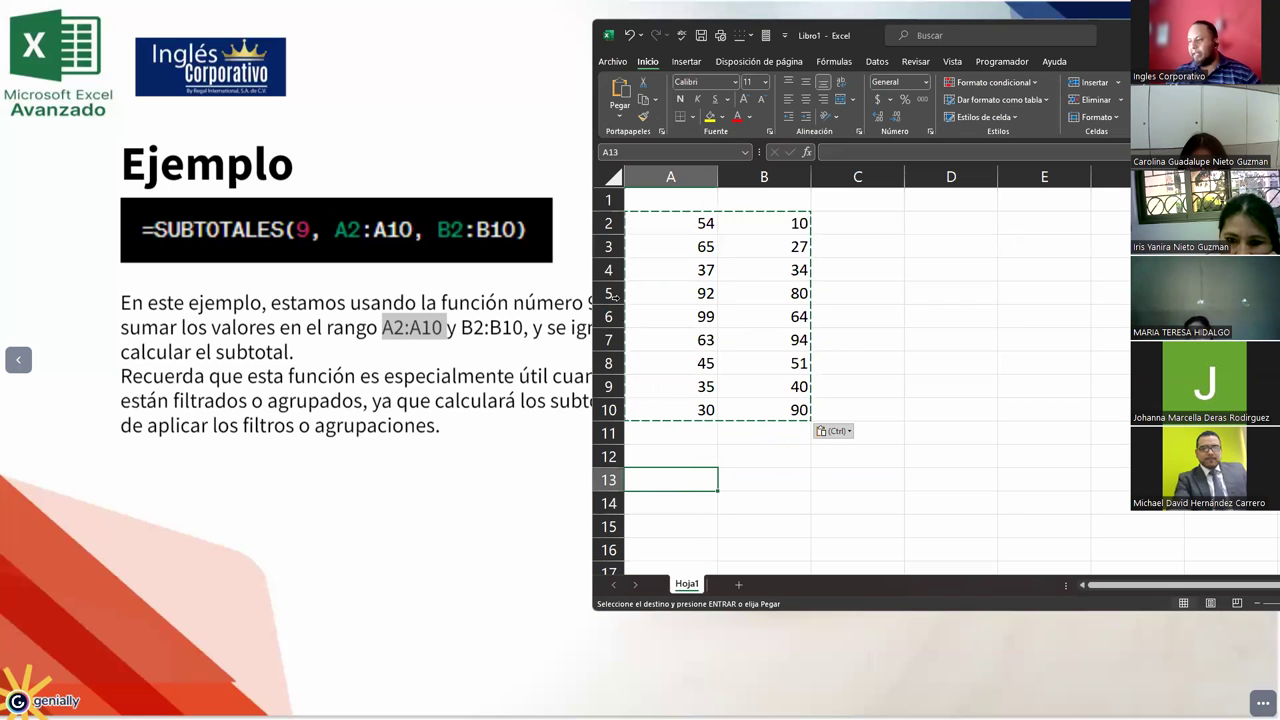
Hide row 5 of the worksheet
right_click(613, 294)
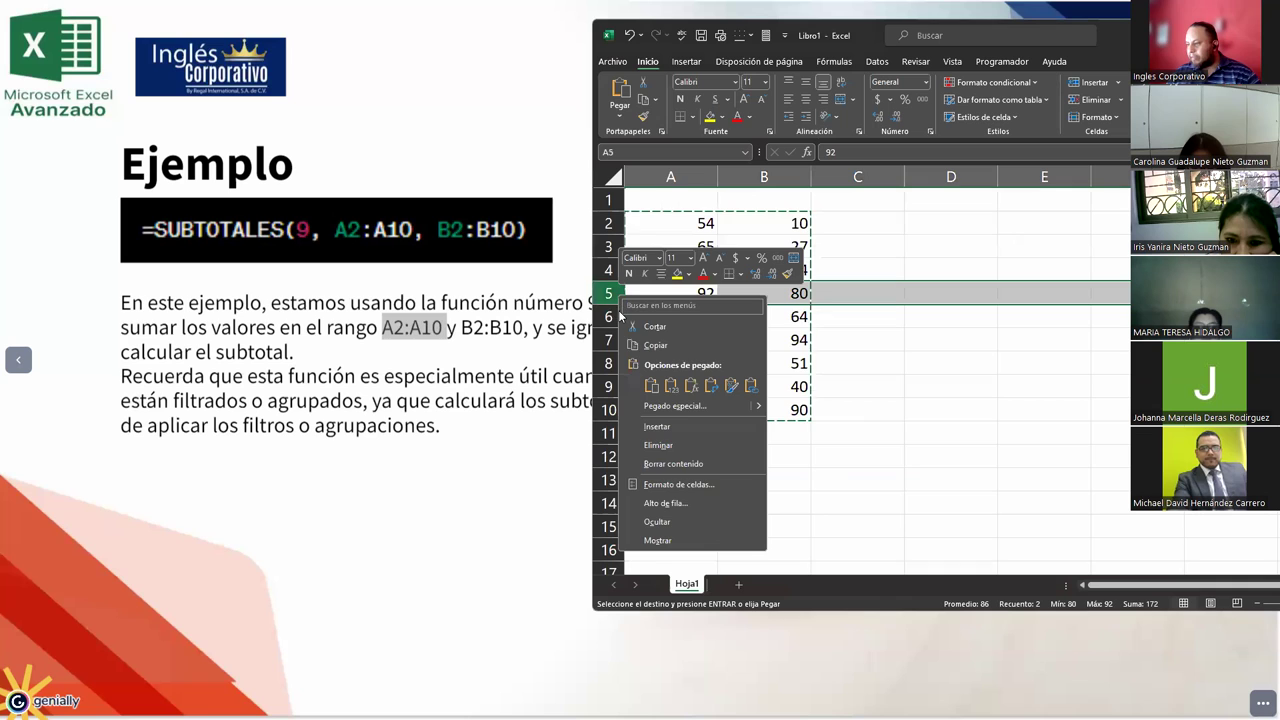
left_click(712, 526)
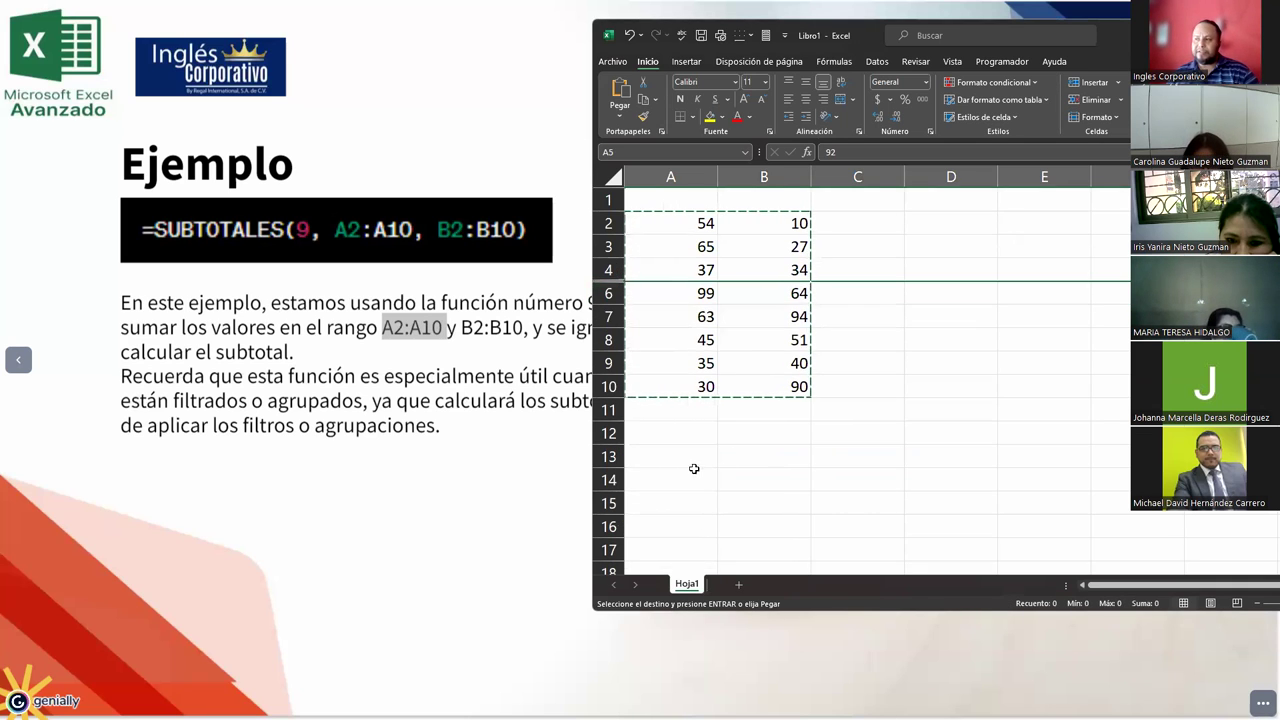
left_click(694, 433)
Check the sum of the visible cells in A2:B10 and record it as 838 in cell D1
left_click(674, 223)
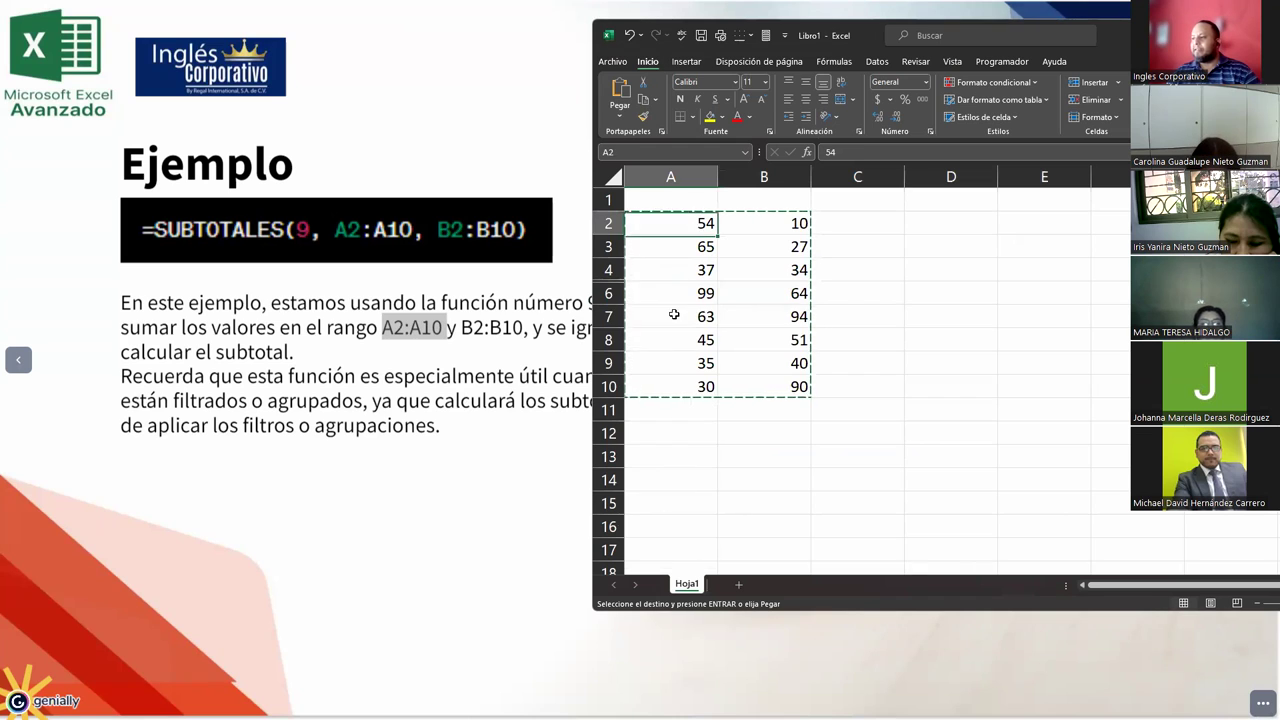
left_click_drag(674, 314, 674, 386)
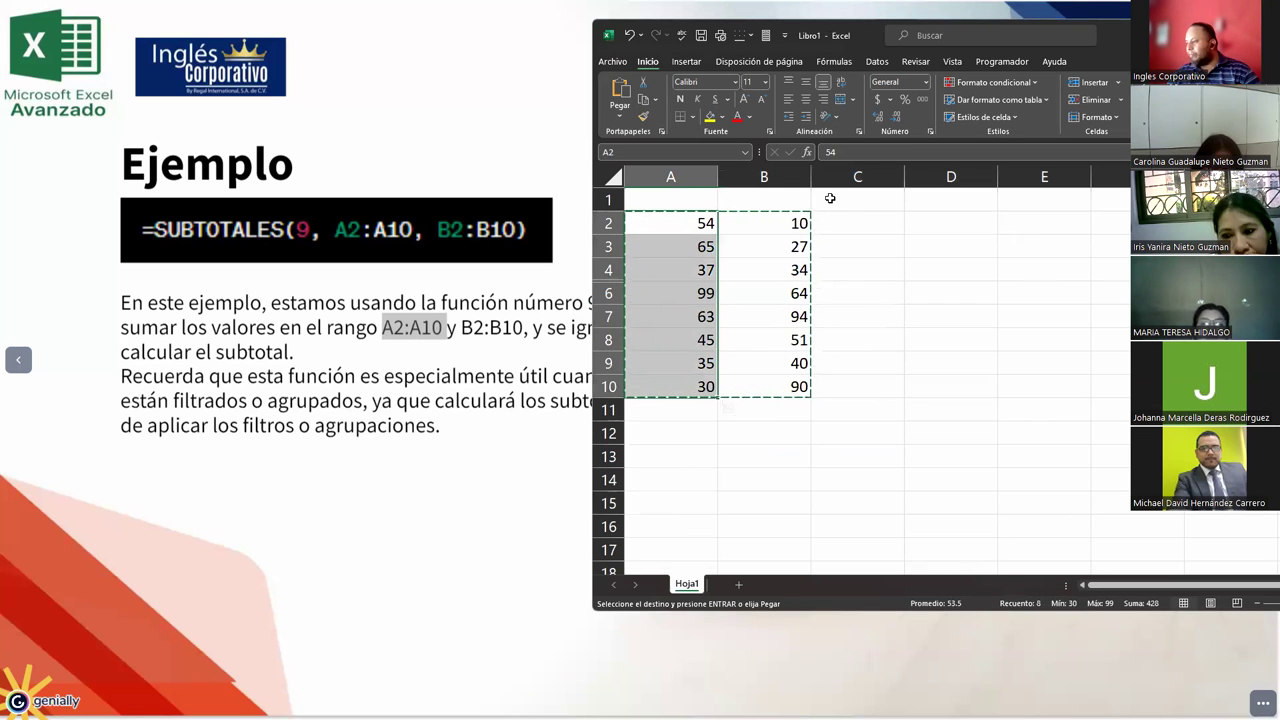
left_click_drag(760, 223, 688, 387)
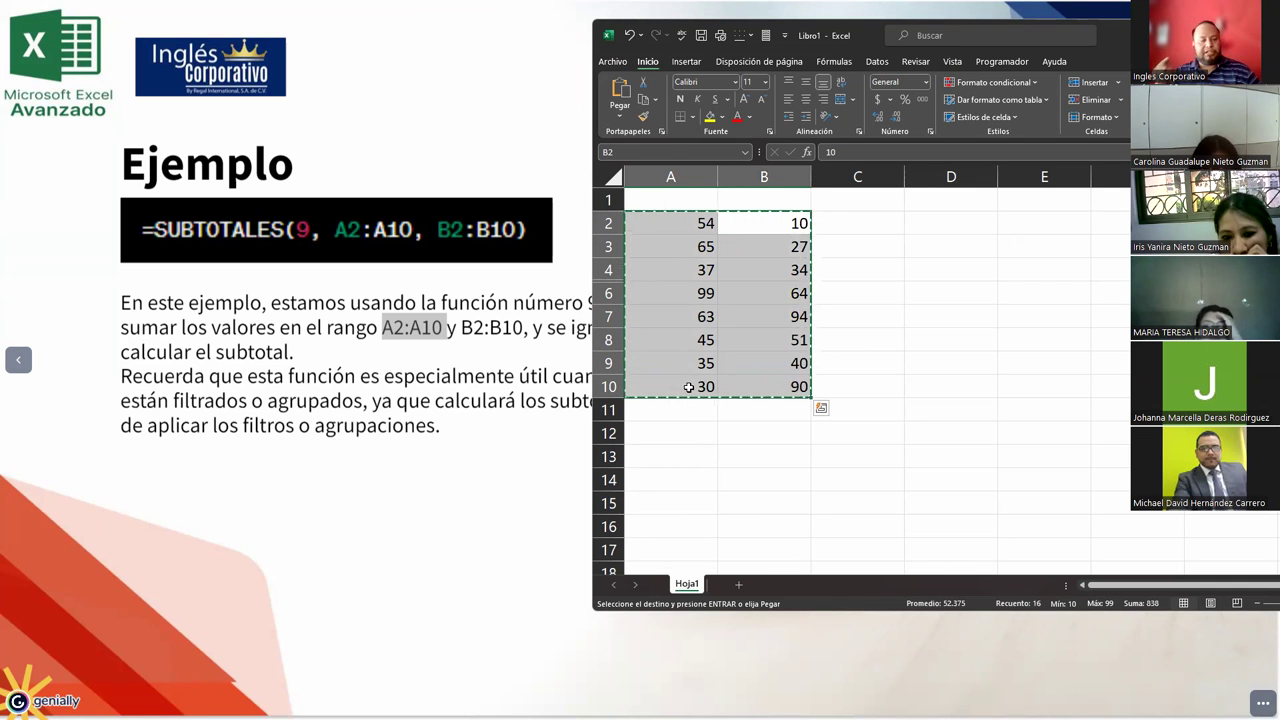
left_click(950, 195)
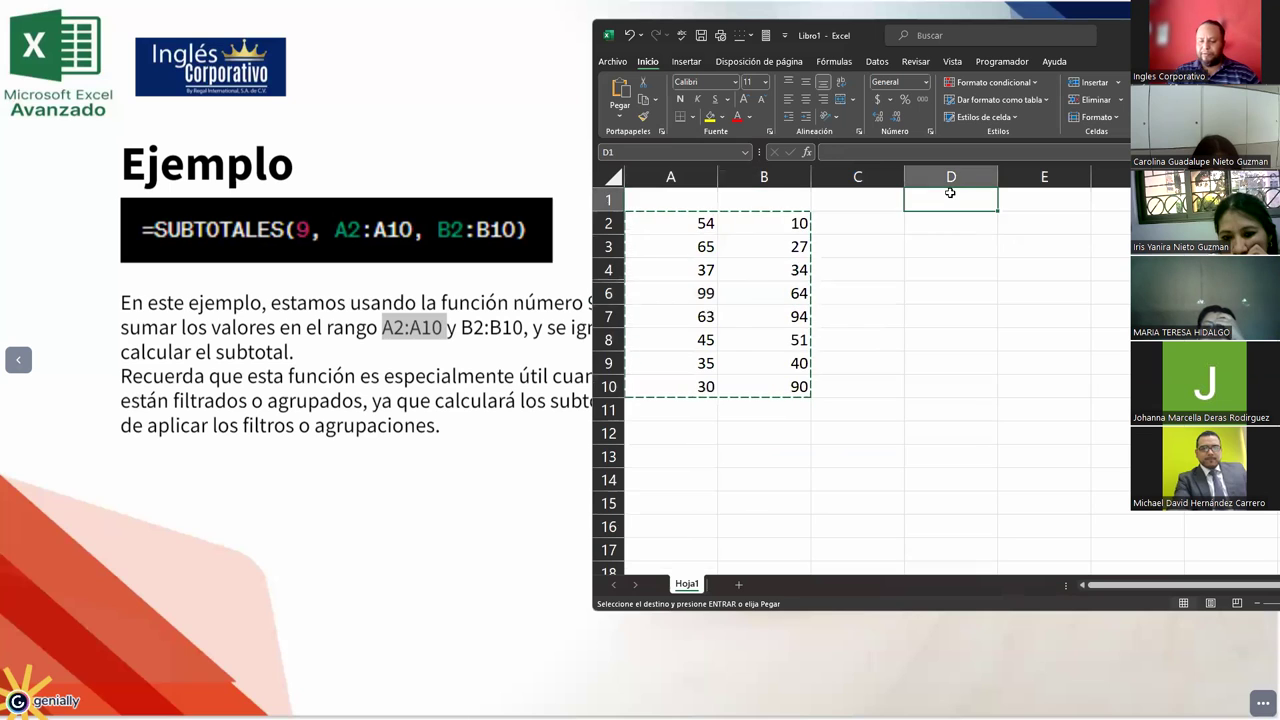
type("838")
key("Return")
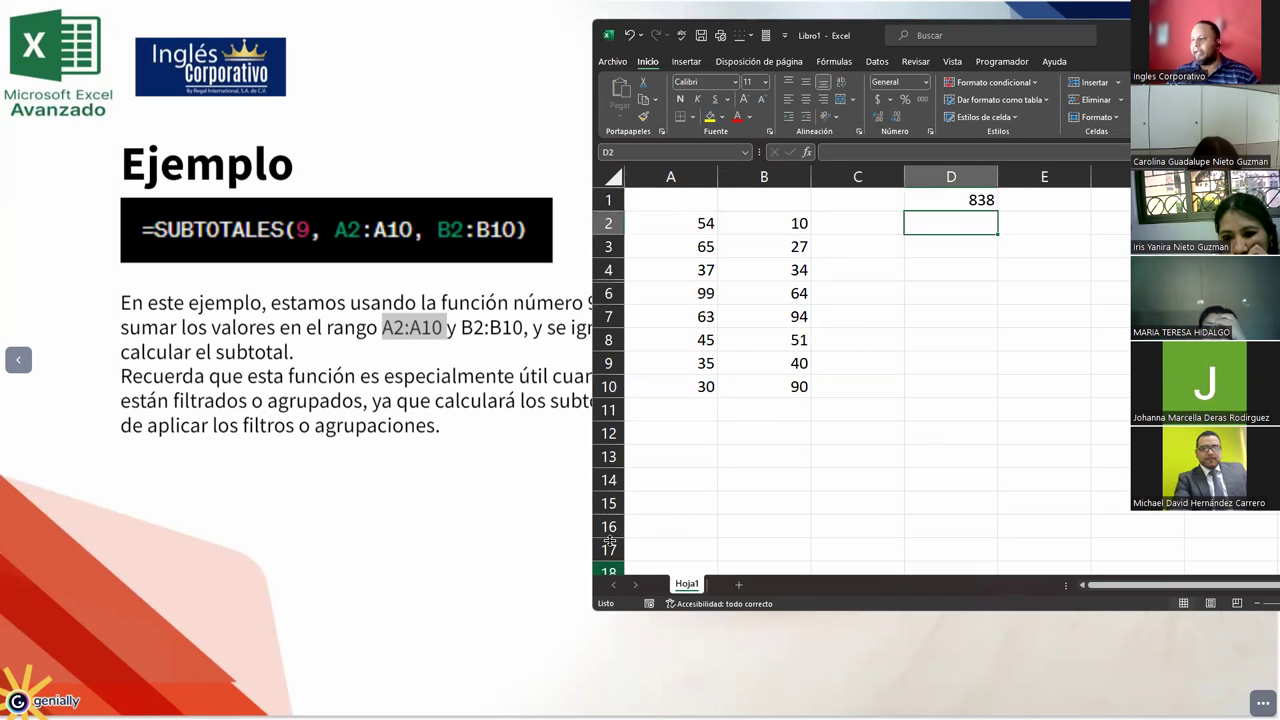
Start a SUBTOTALES formula in cell B12 with function number 9 (SUMA)
left_click(772, 433)
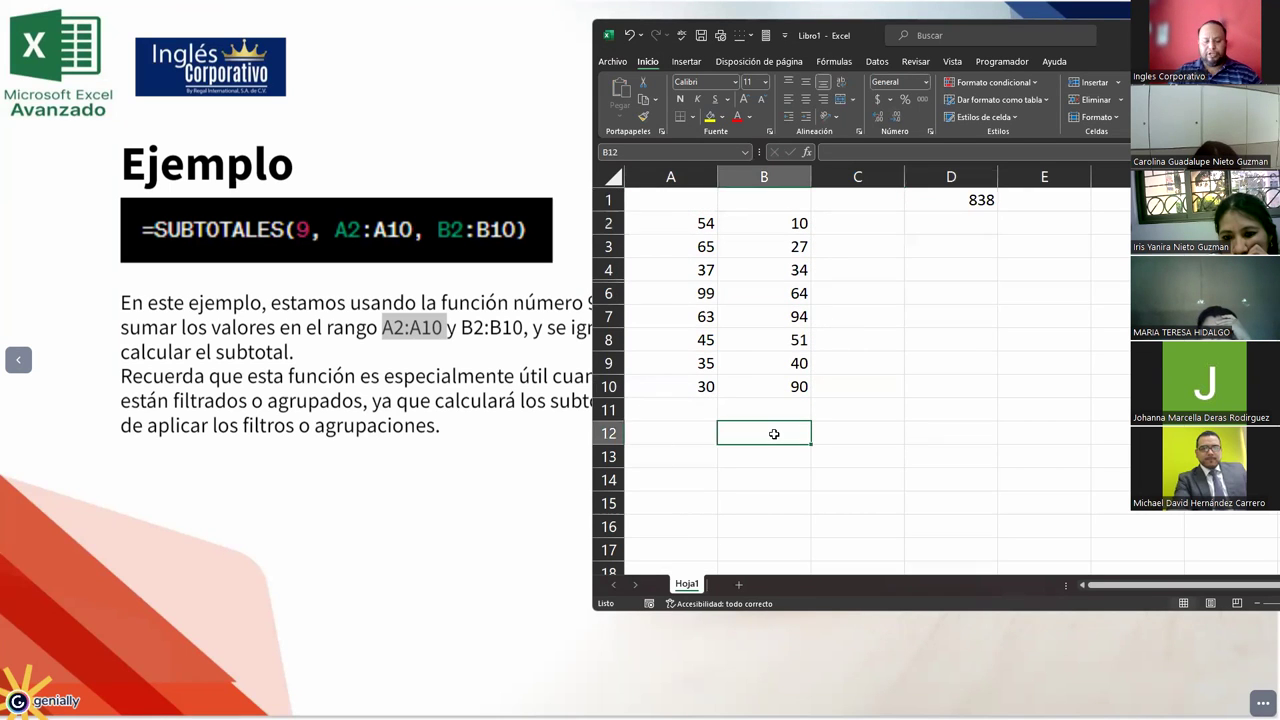
type("=su")
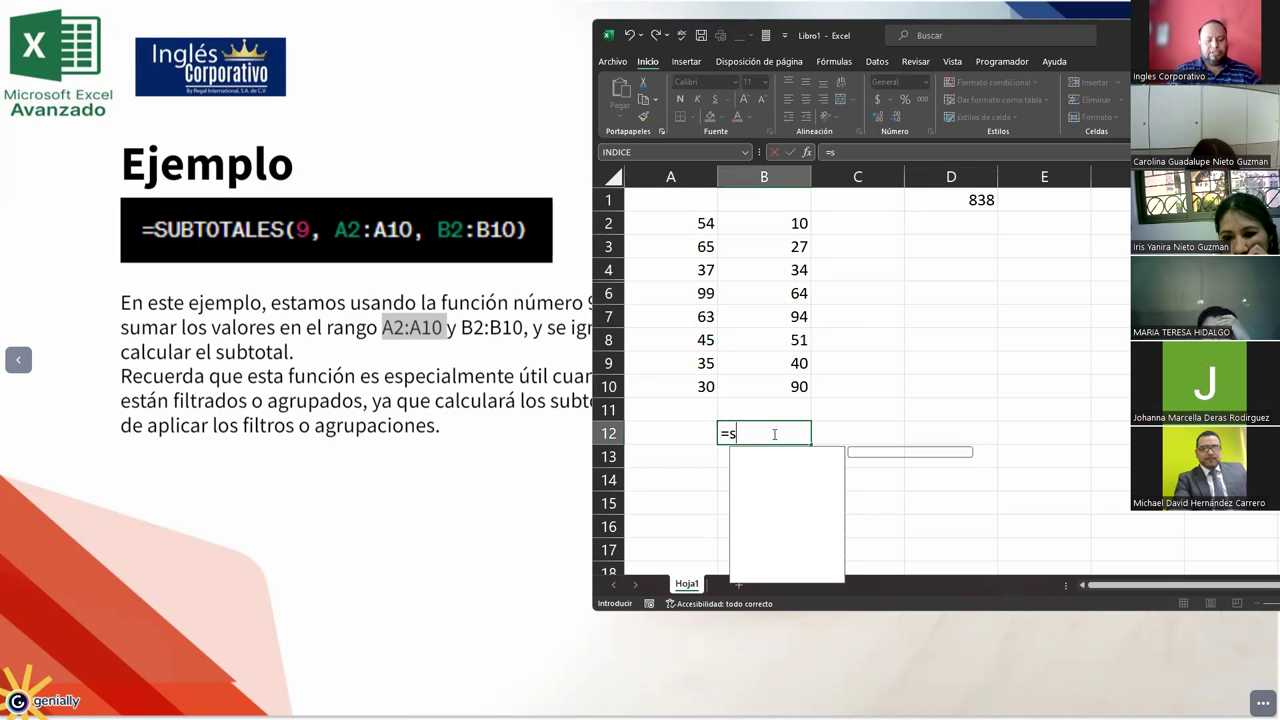
key("Tab")
key("Down")
key("Down")
key("Down")
key("Down")
key("Down")
key("Down")
key("Down")
key("Down")
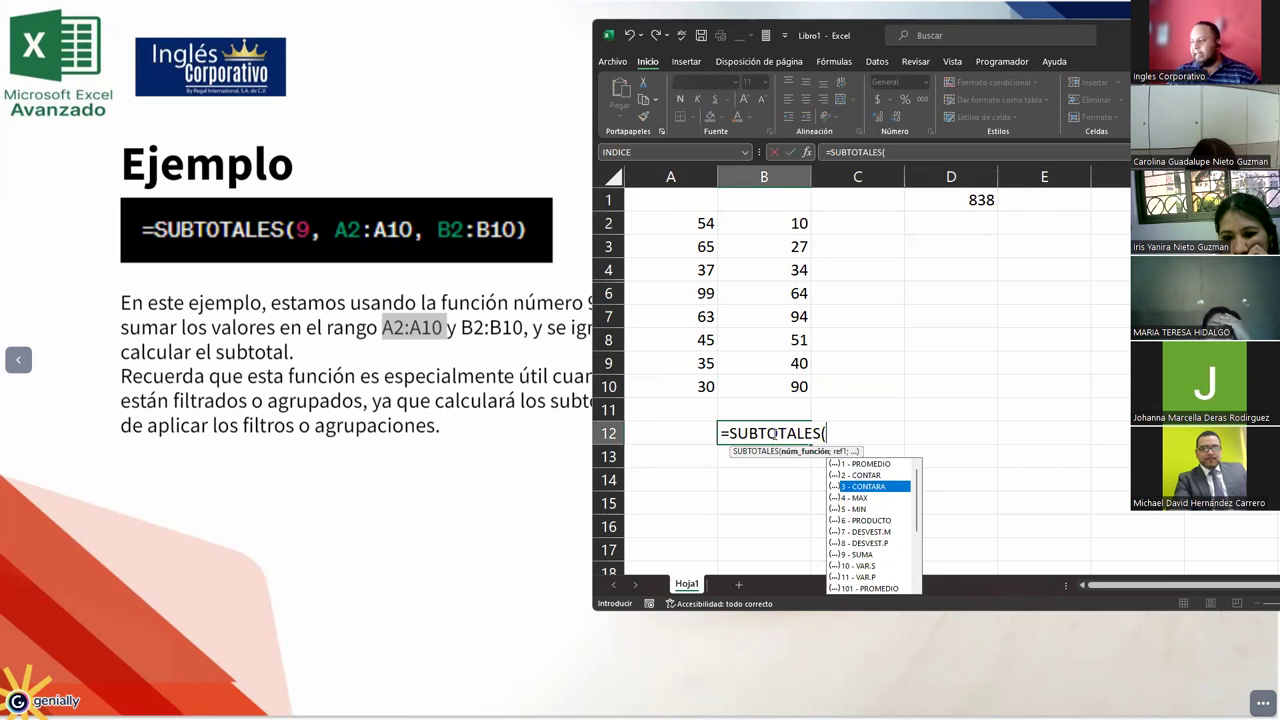
key("Tab")
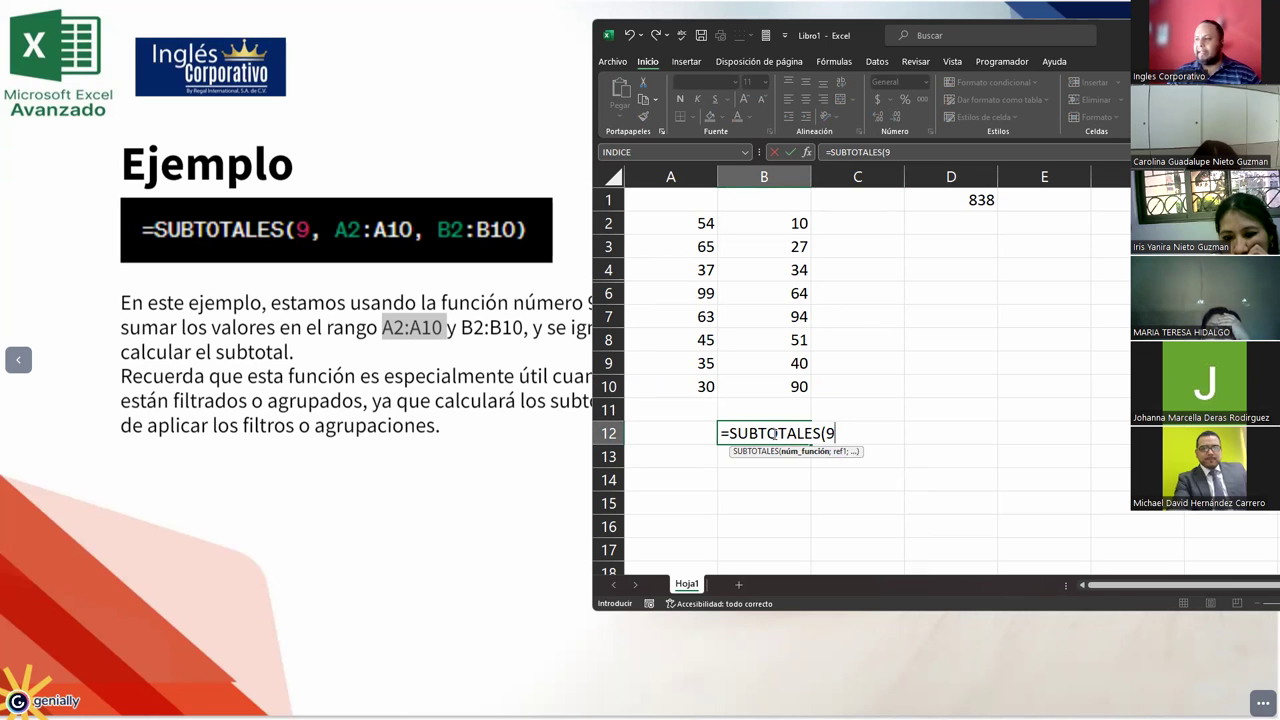
Complete the SUBTOTALES formula in B12 with the ranges A2:A10 and B2:B10
type(";A")
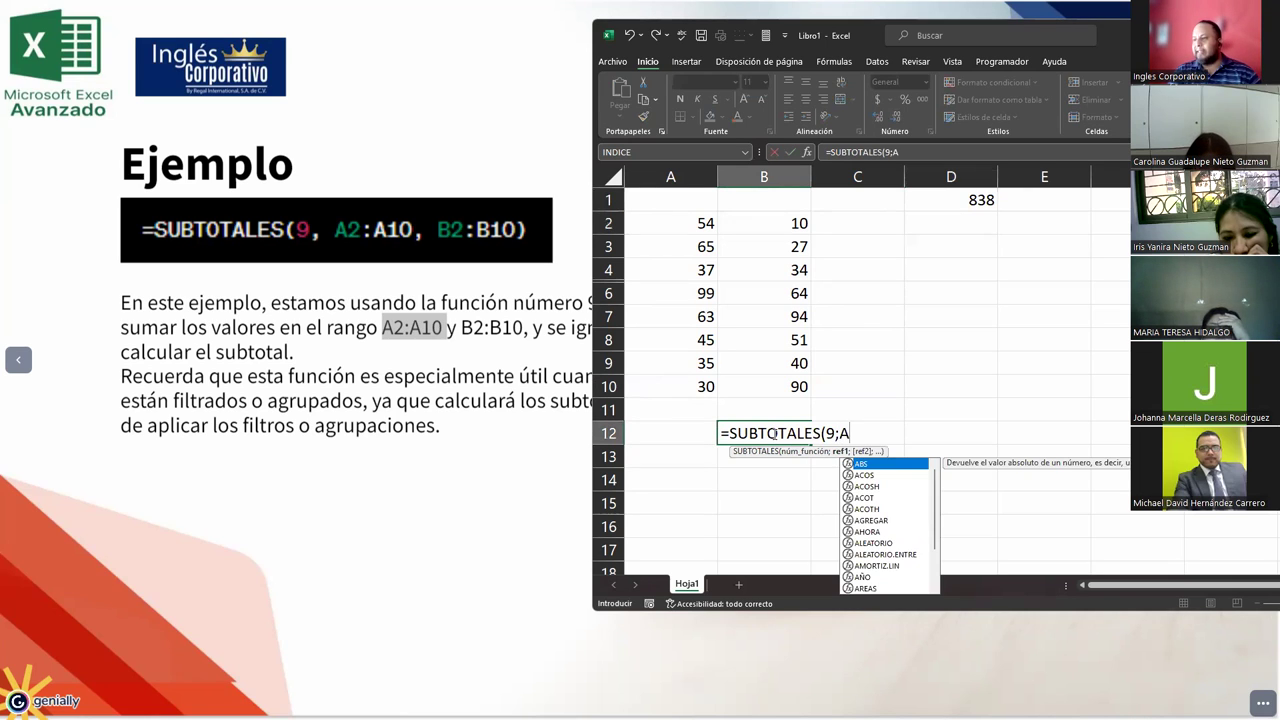
type("2:A")
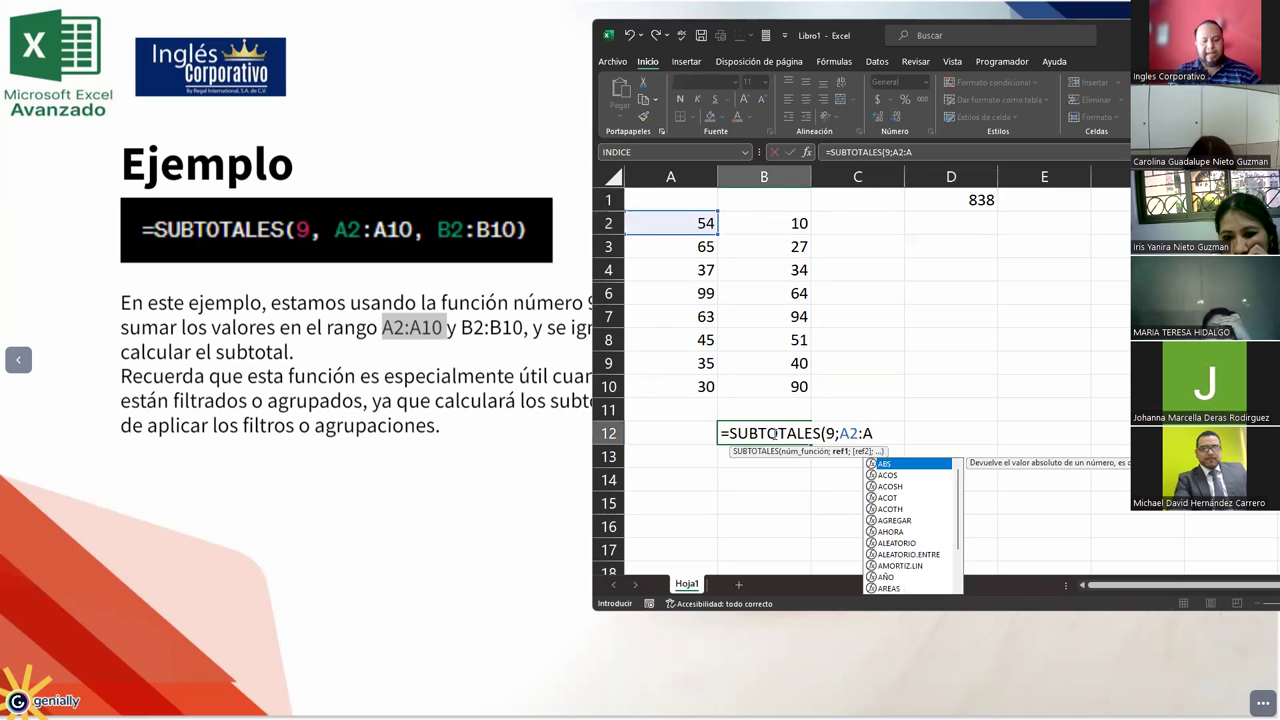
type("10;")
key("BackSpace")
type(";")
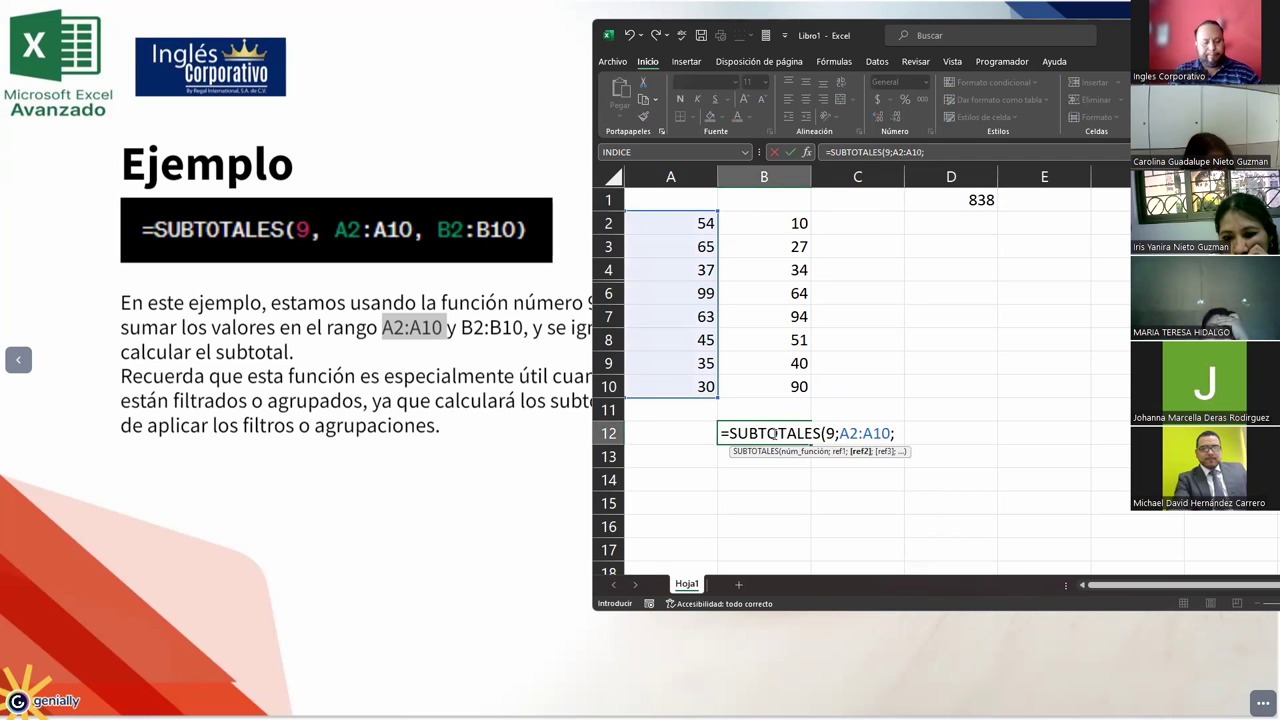
type("B2:B")
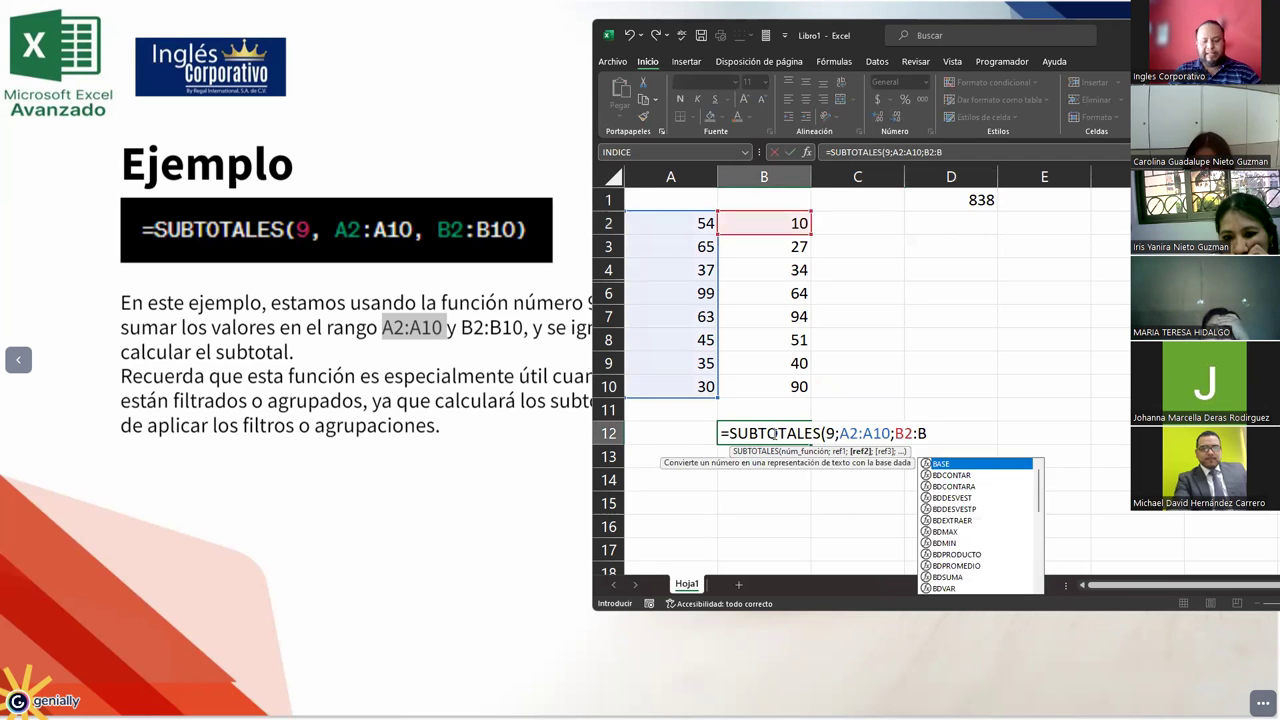
type("10")
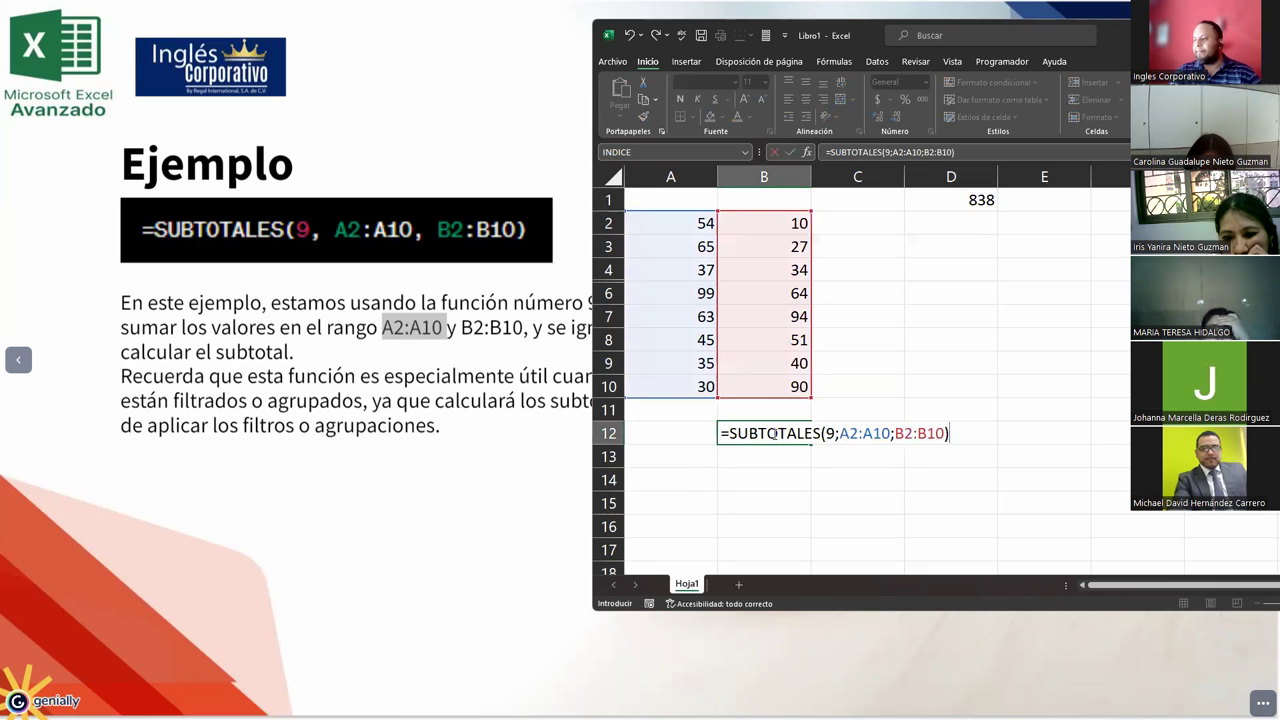
key("Return")
left_click(773, 433)
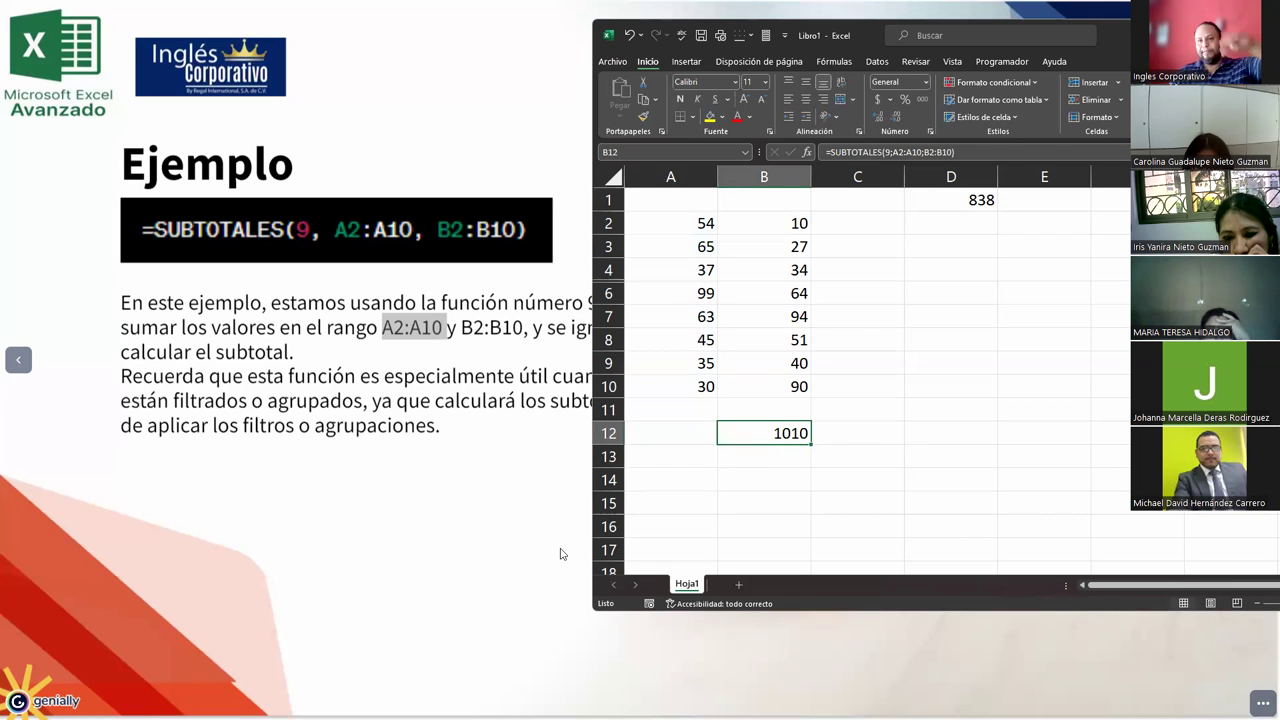
Unhide row 5 of the worksheet
right_click(608, 280)
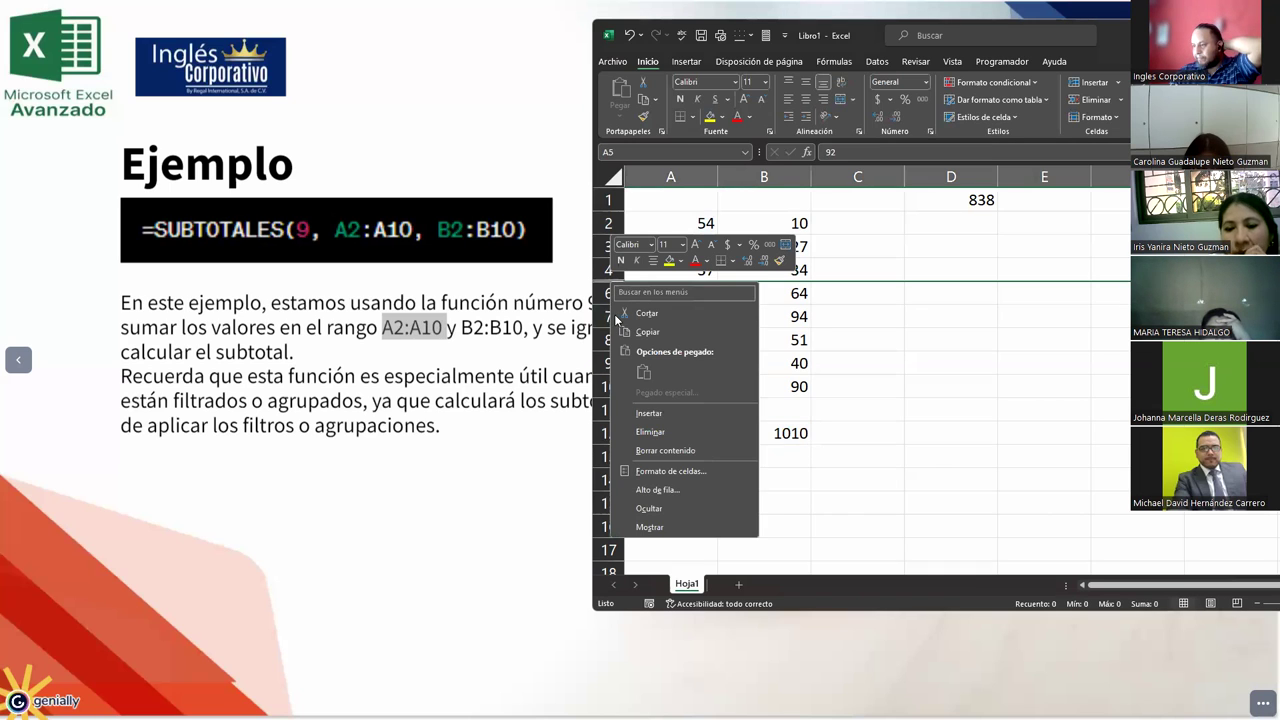
left_click(649, 527)
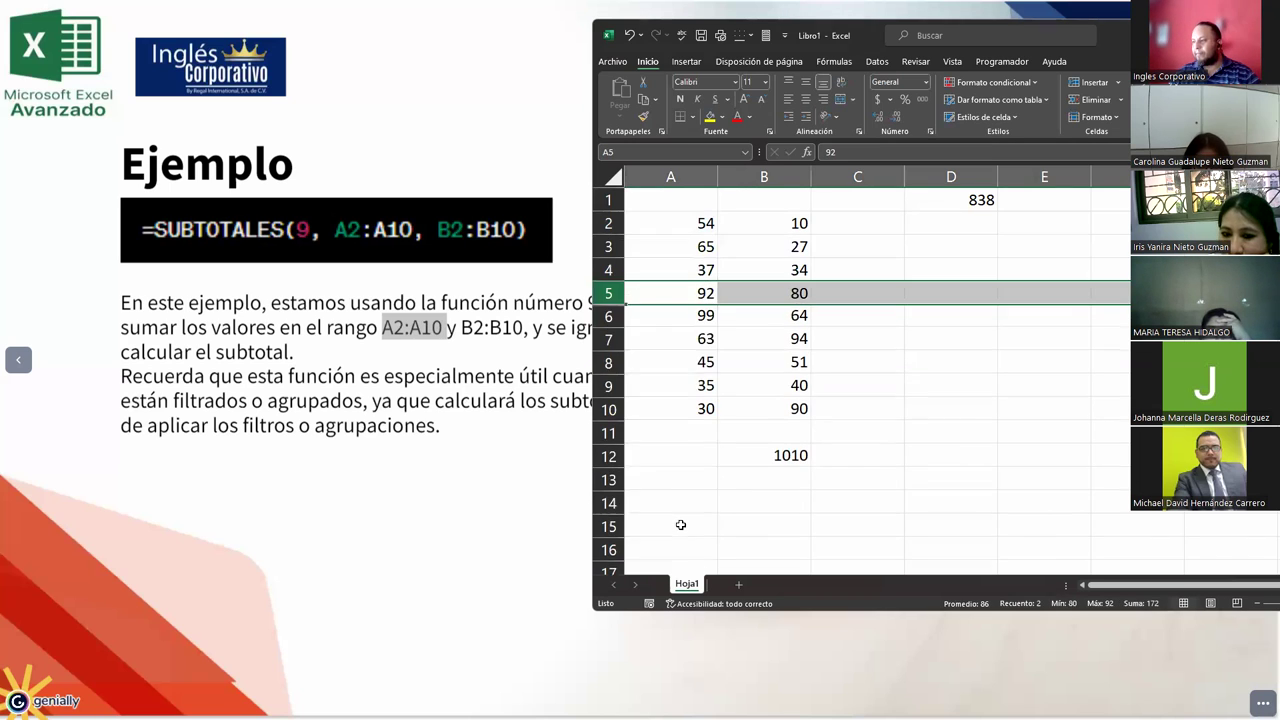
left_click(679, 375)
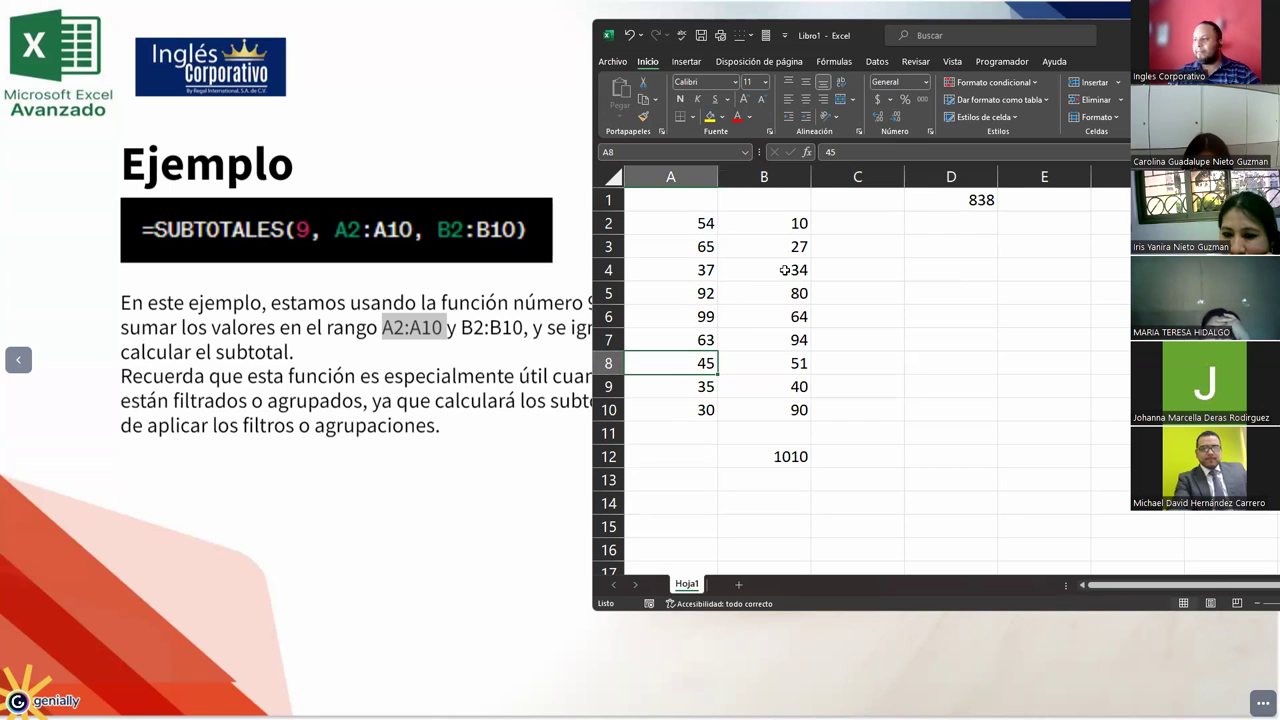
Select A2:B10 to compare its sum with the recorded value in D1 and the subtotal in B12
left_click(930, 201)
left_click_drag(665, 228, 762, 400)
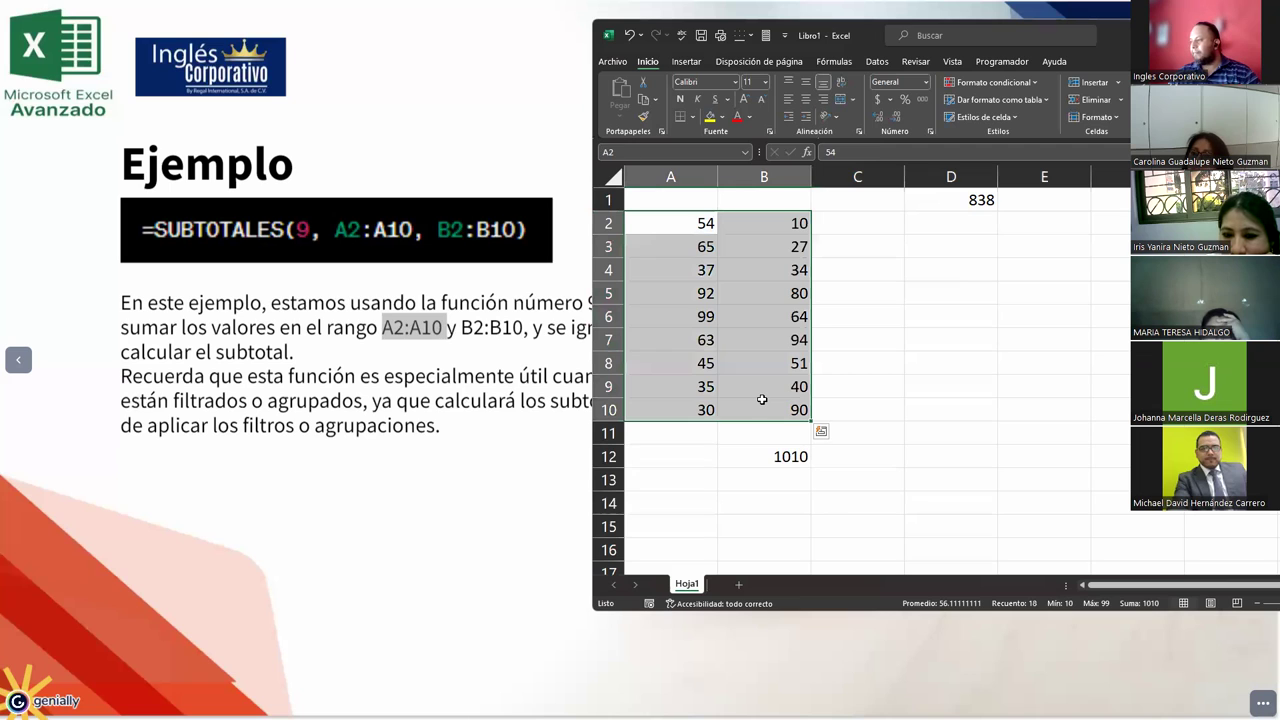
left_click(755, 459)
left_click_drag(682, 230, 680, 402)
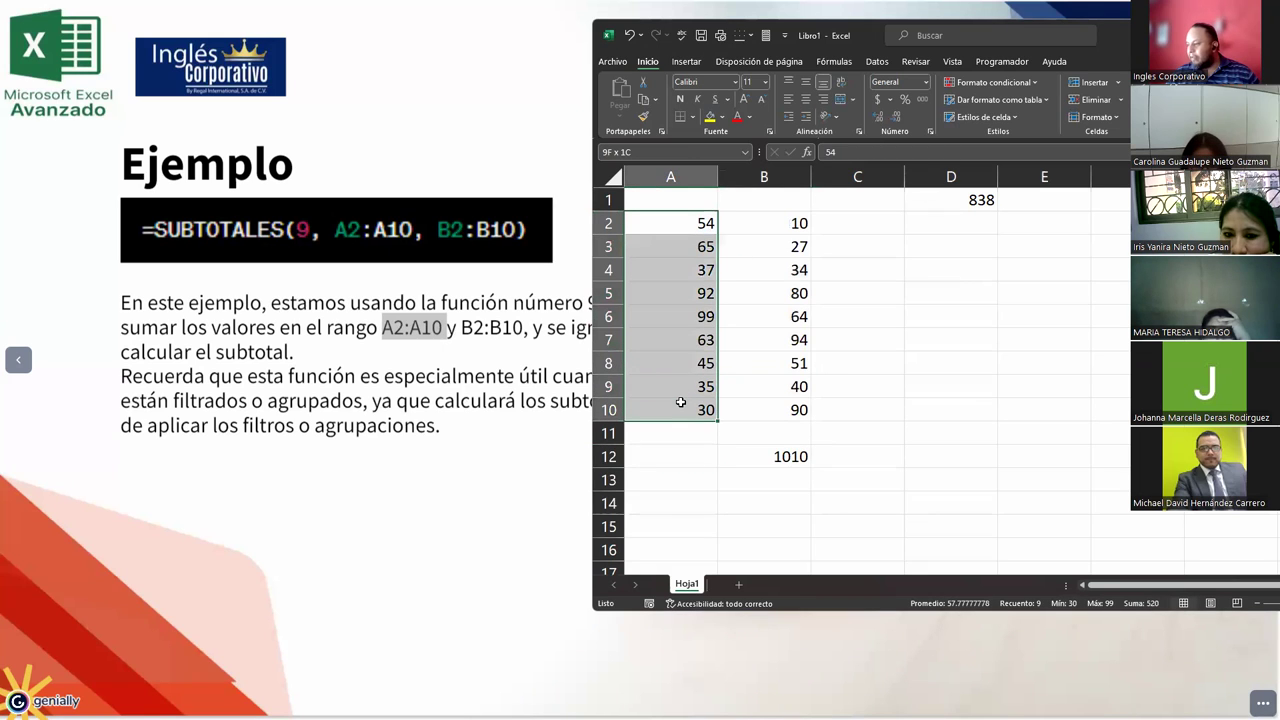
left_click_drag(680, 402, 737, 404)
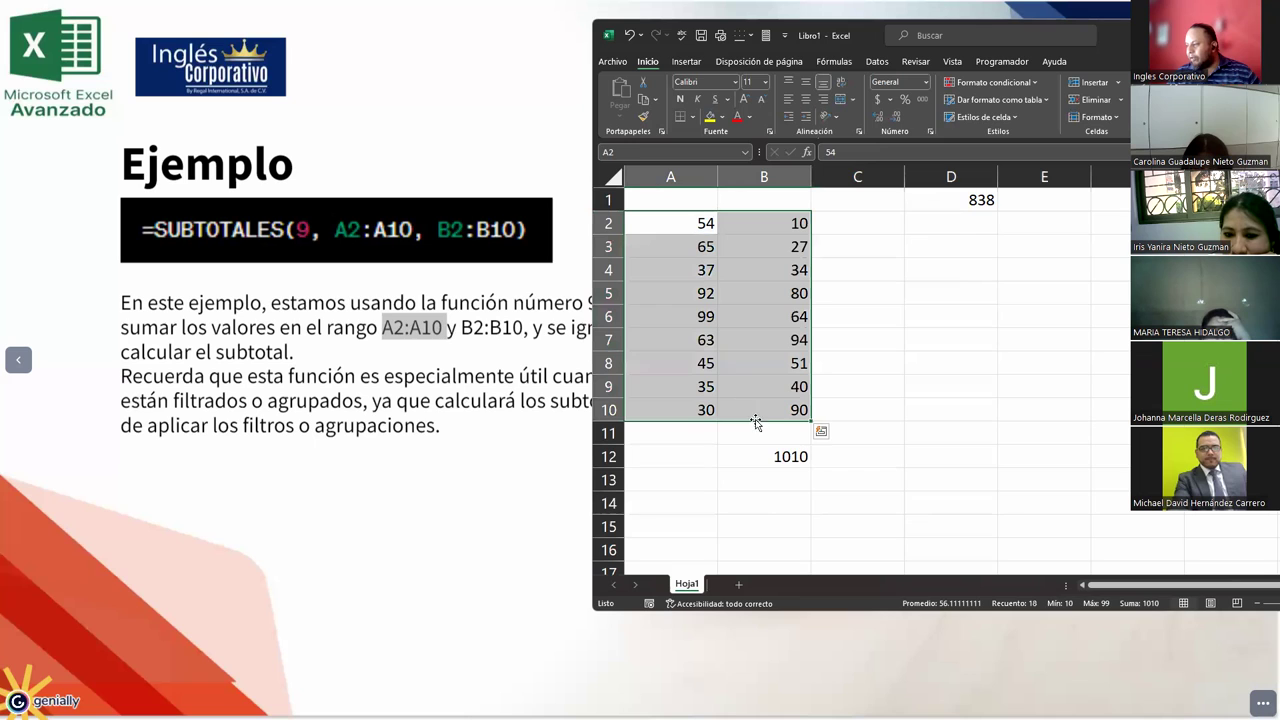
With row 5 hidden, select A2:B10 and compare its sum with the recorded value in D1 and the subtotal in B12
left_click(763, 461)
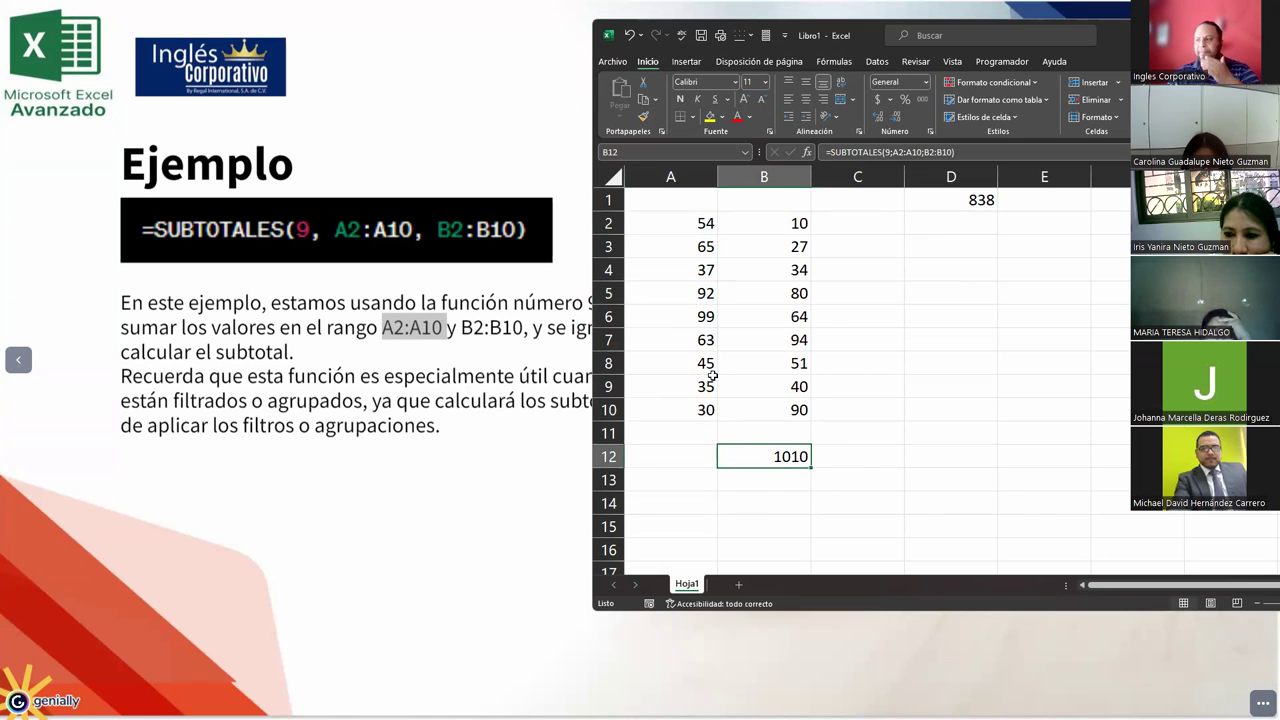
left_click_drag(680, 223, 760, 392)
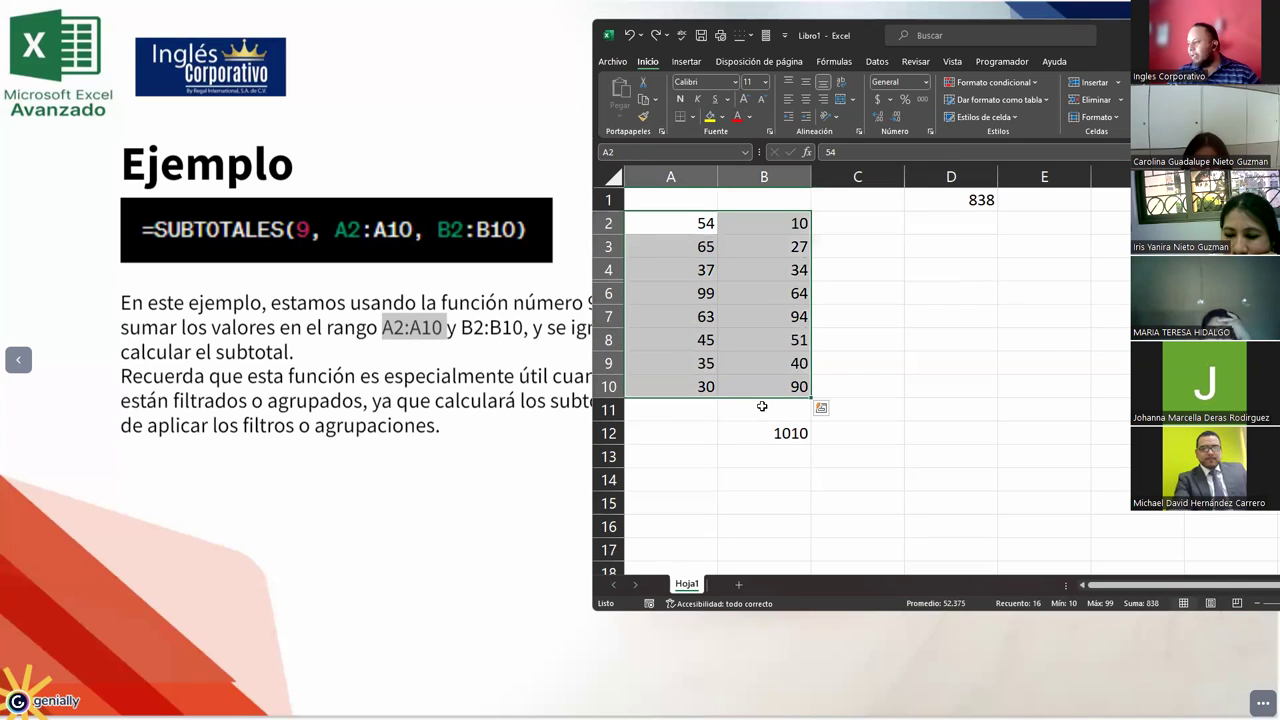
left_click(942, 197)
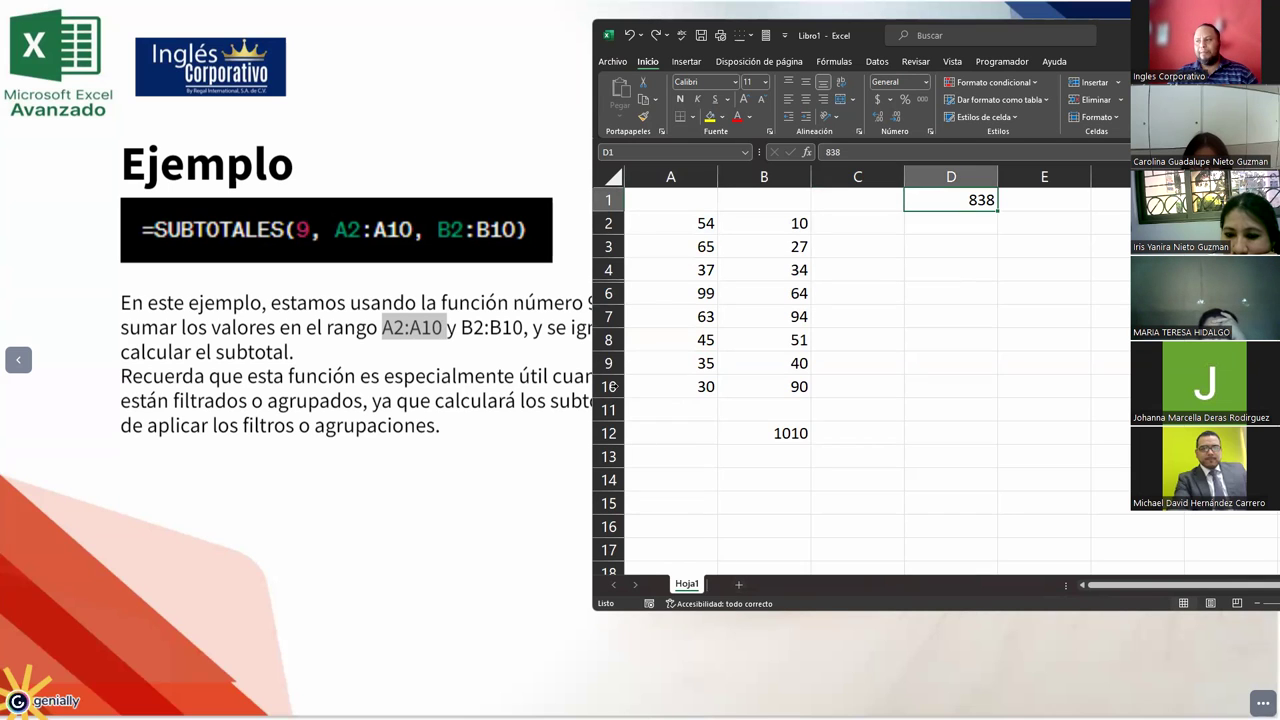
left_click(680, 223)
left_click(749, 383, "shift")
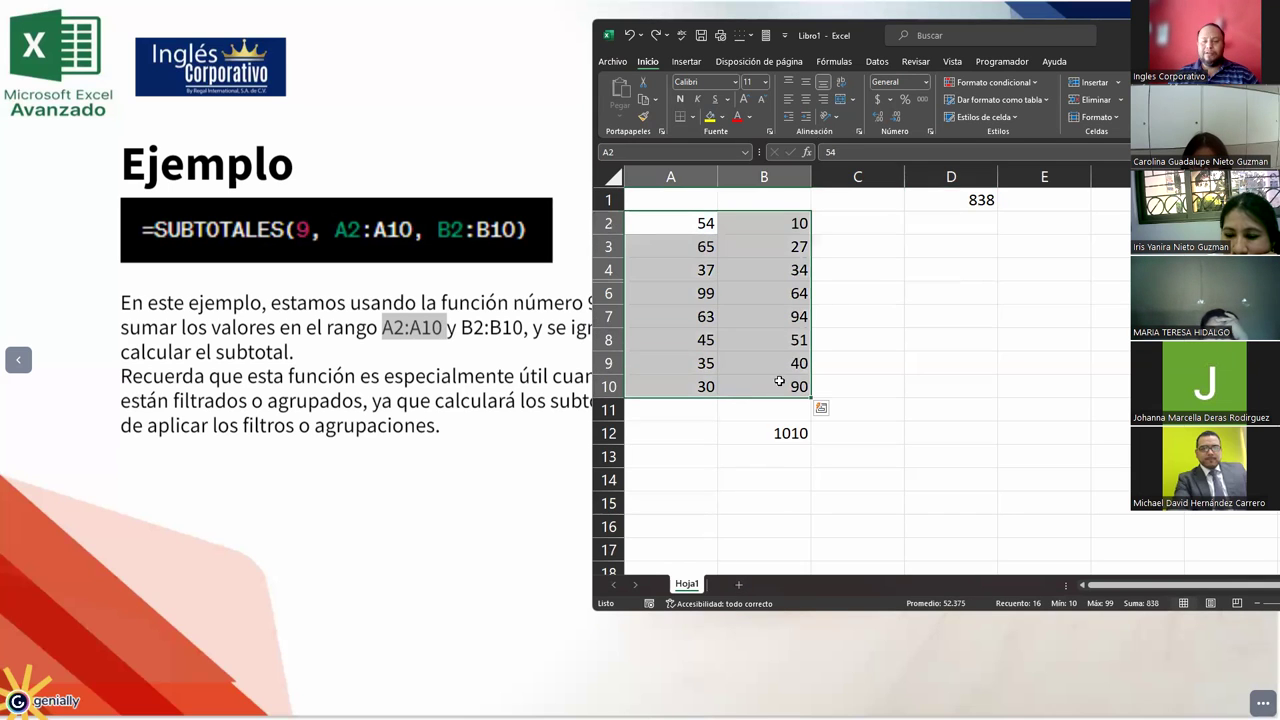
left_click(968, 200)
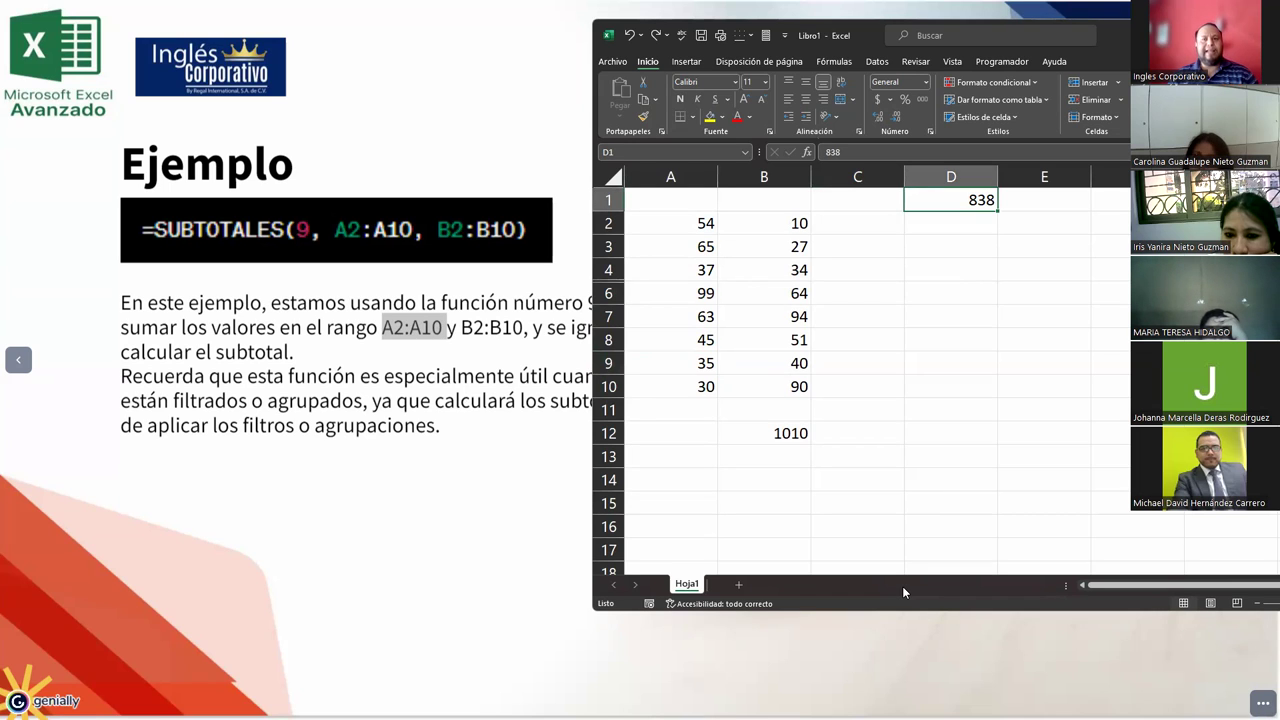
Start a SUBTOTALES formula in cell B13 with function number 109
left_click(753, 459)
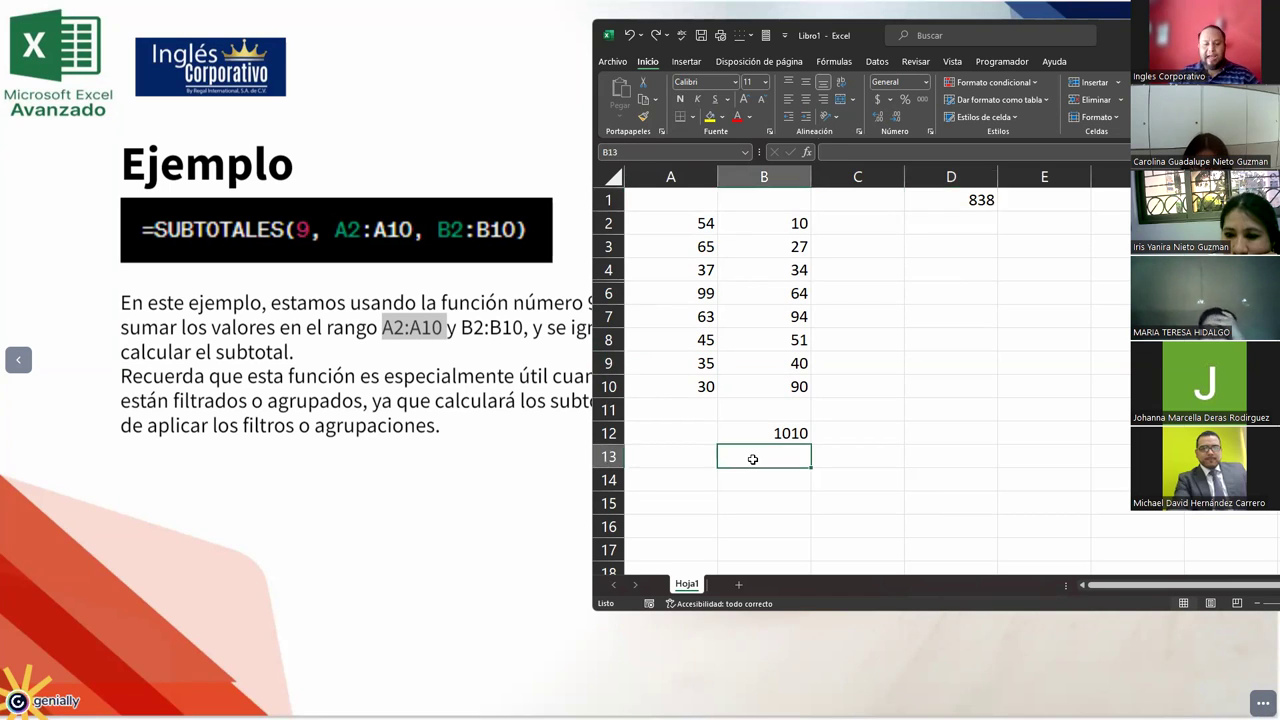
type("=s")
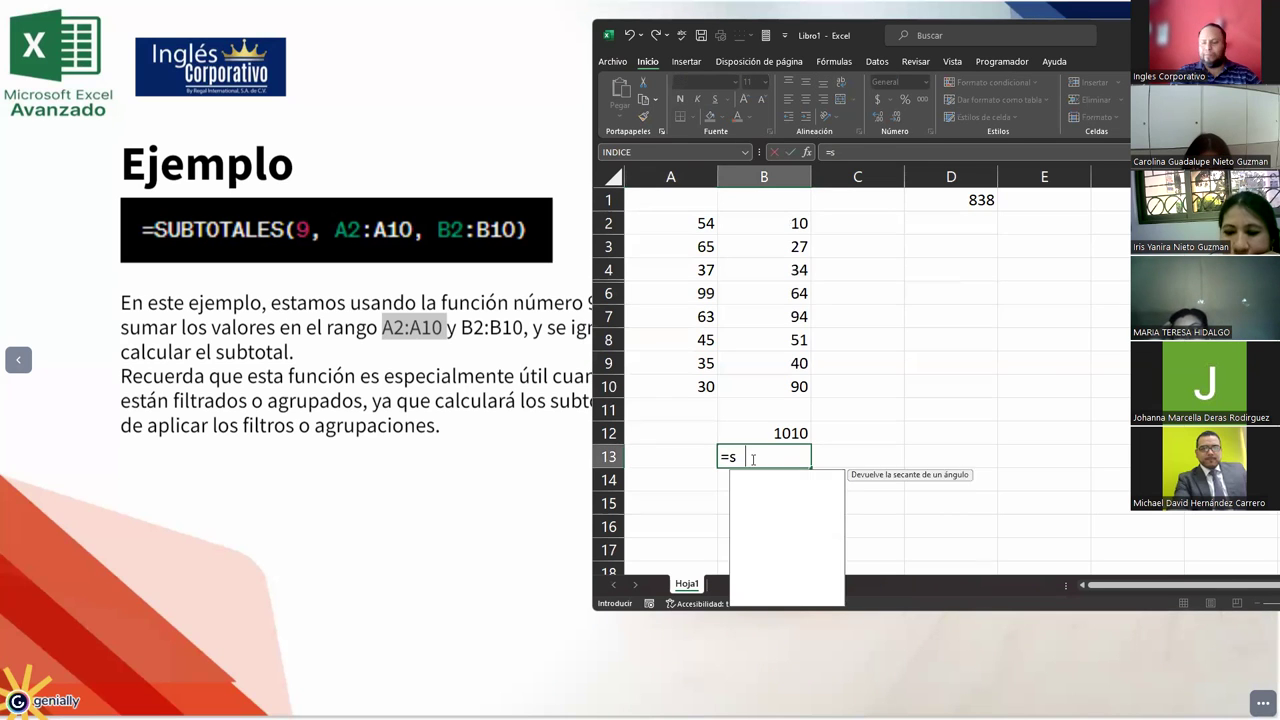
type("ubt")
key("Tab")
key("Down")
key("Down")
key("Down")
key("Down")
key("Down")
key("Down")
key("Down")
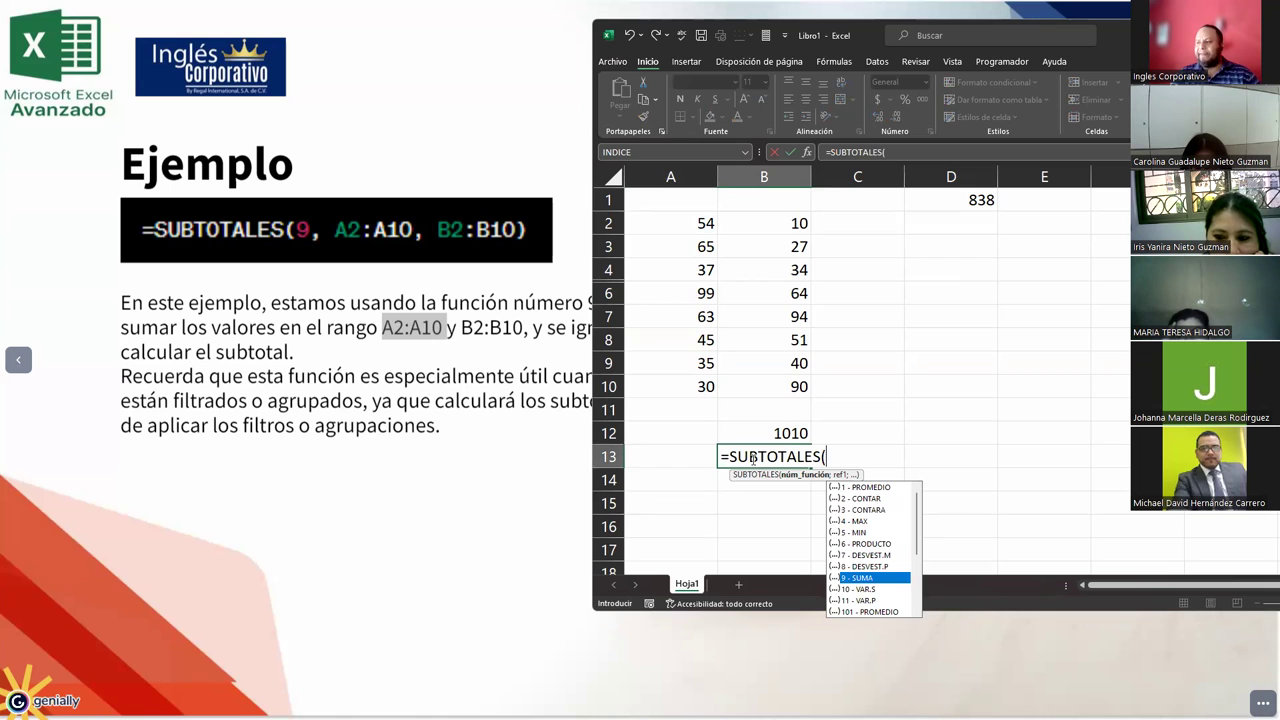
type("109;")
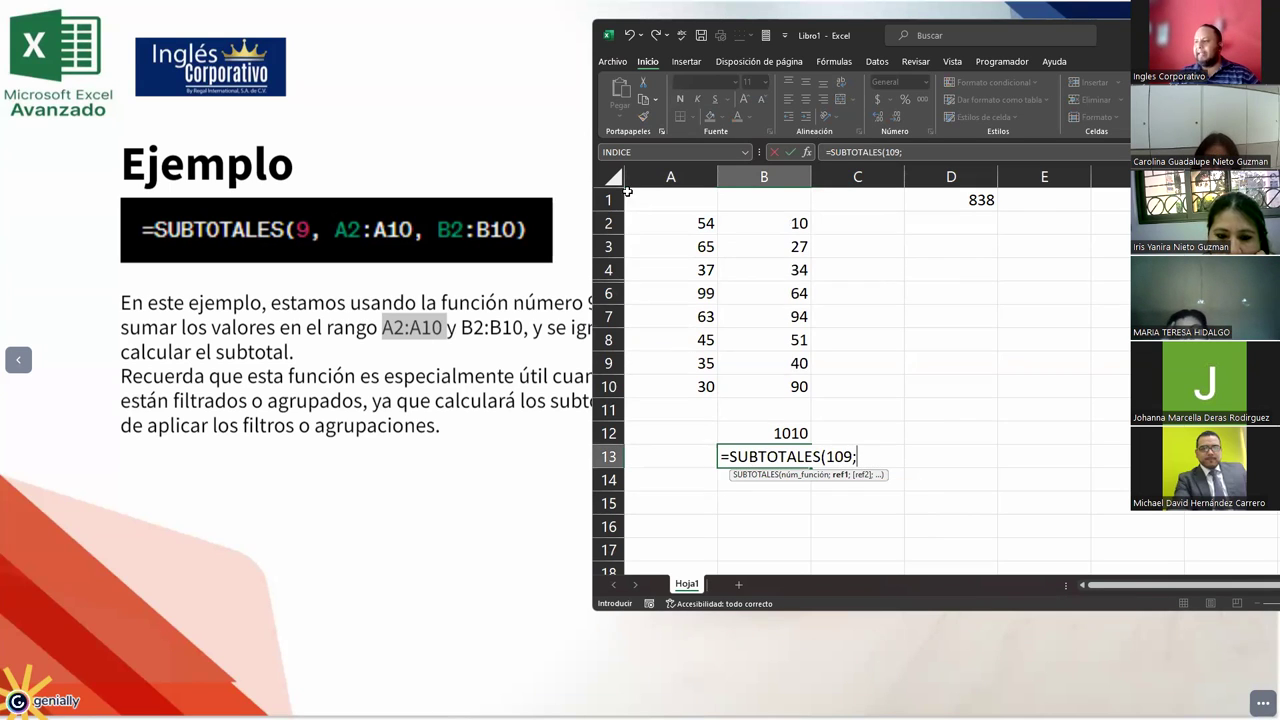
Complete the SUBTOTALES formula in B13 with the ranges A2:A10 and B2:B10
left_click_drag(683, 226, 685, 381)
type(";")
left_click_drag(772, 224, 777, 393)
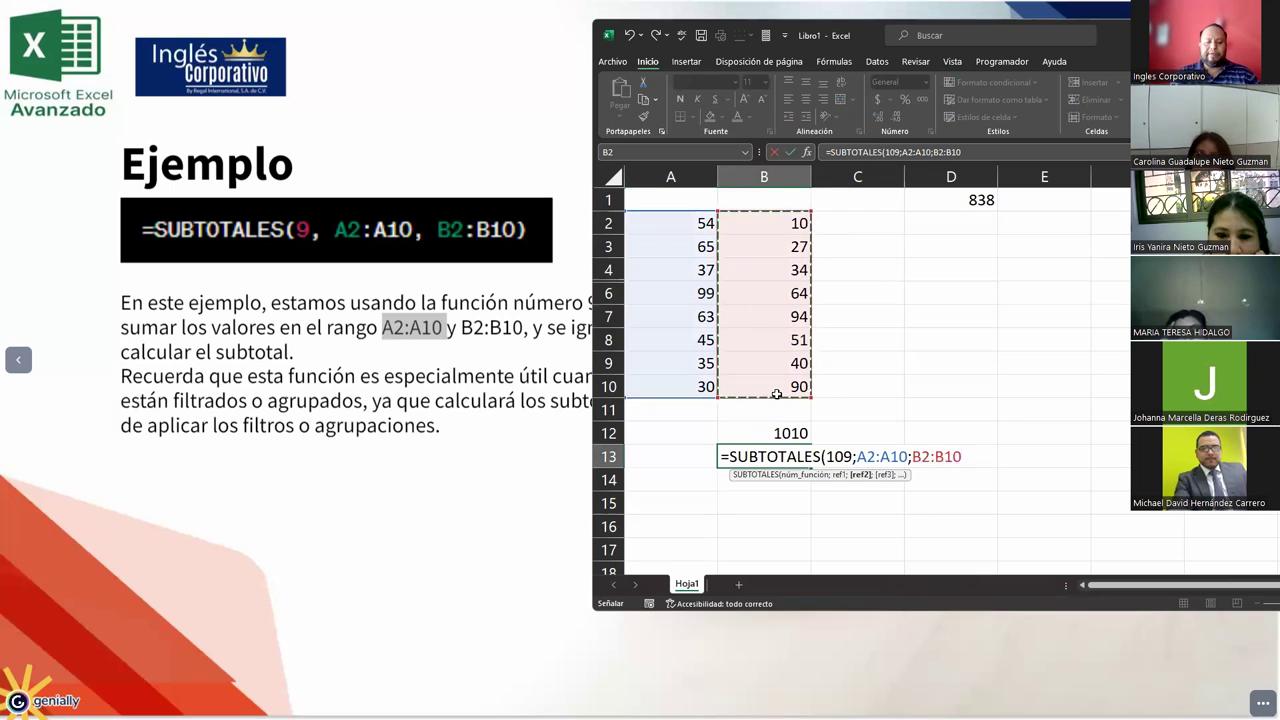
type(")")
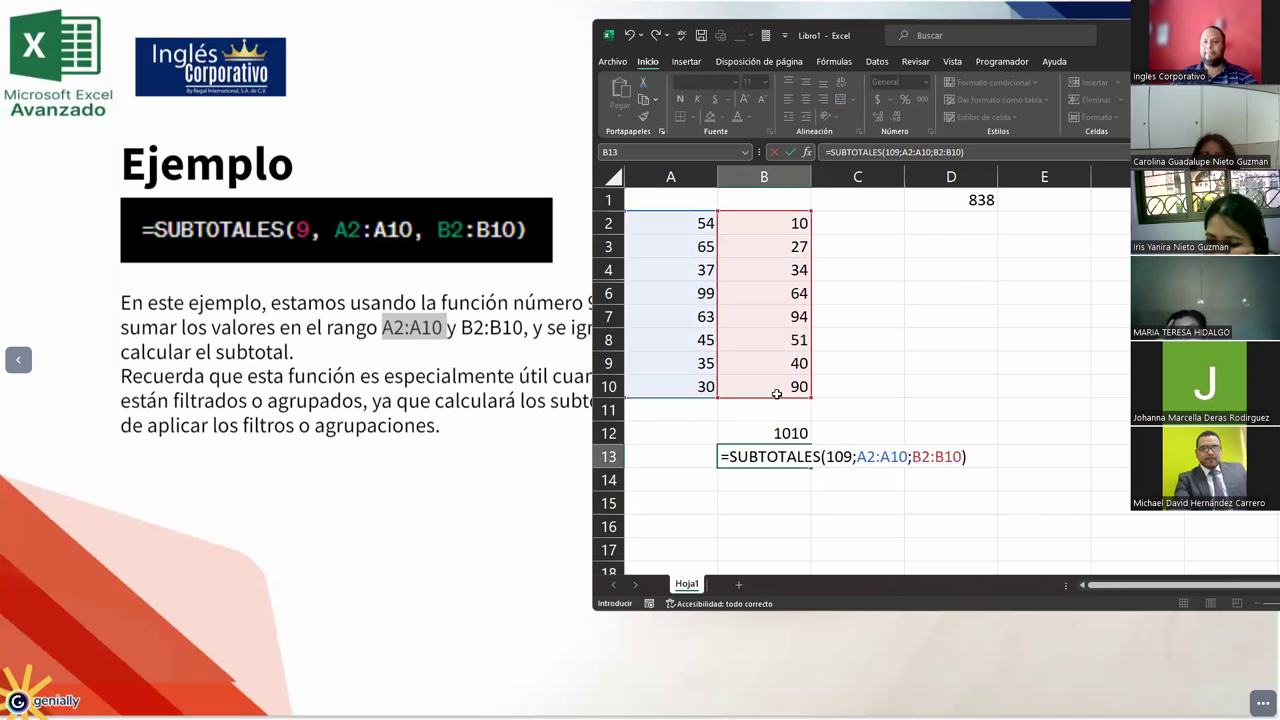
key("Return")
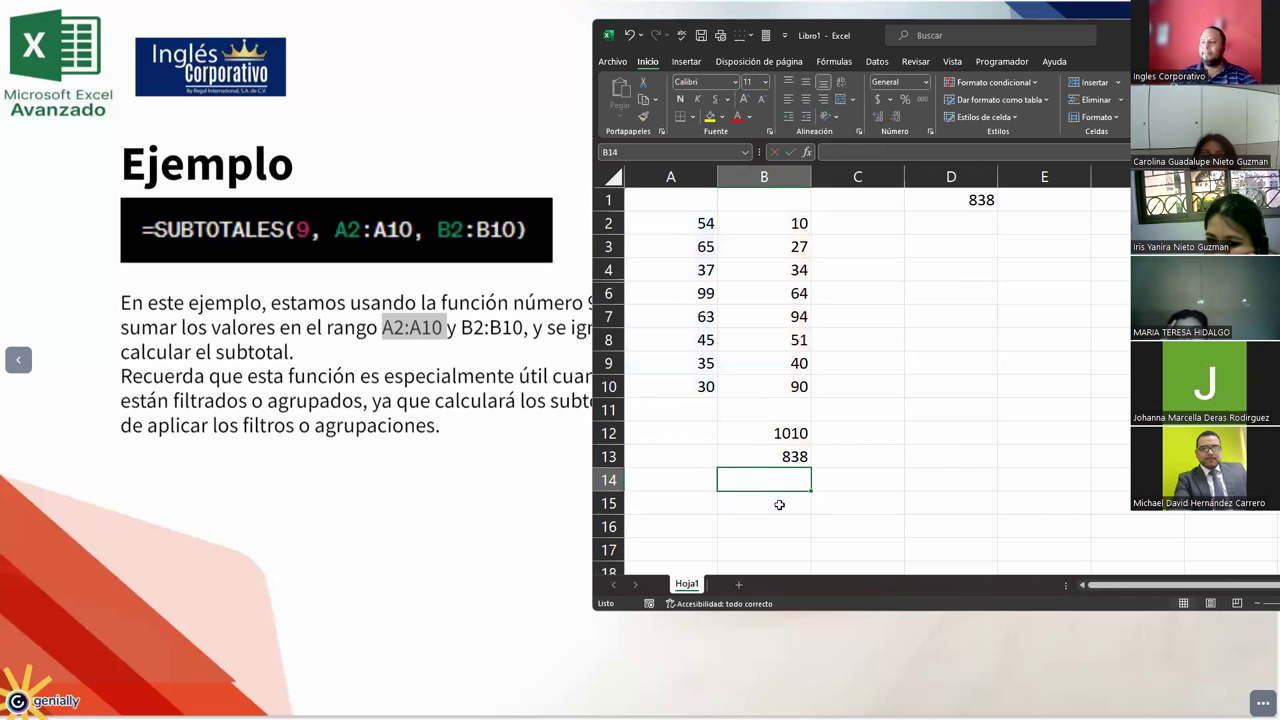
Check the formula in B13 and unhide row 5 of the worksheet
left_click(762, 457)
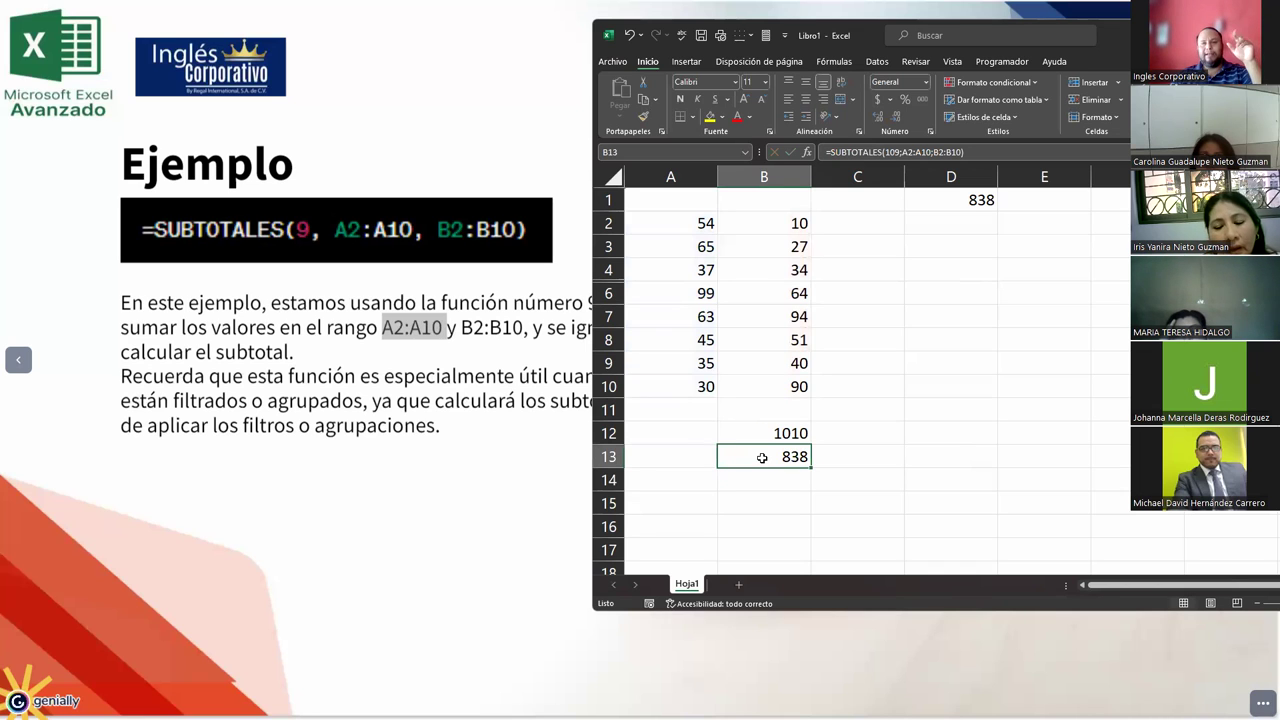
right_click(618, 280)
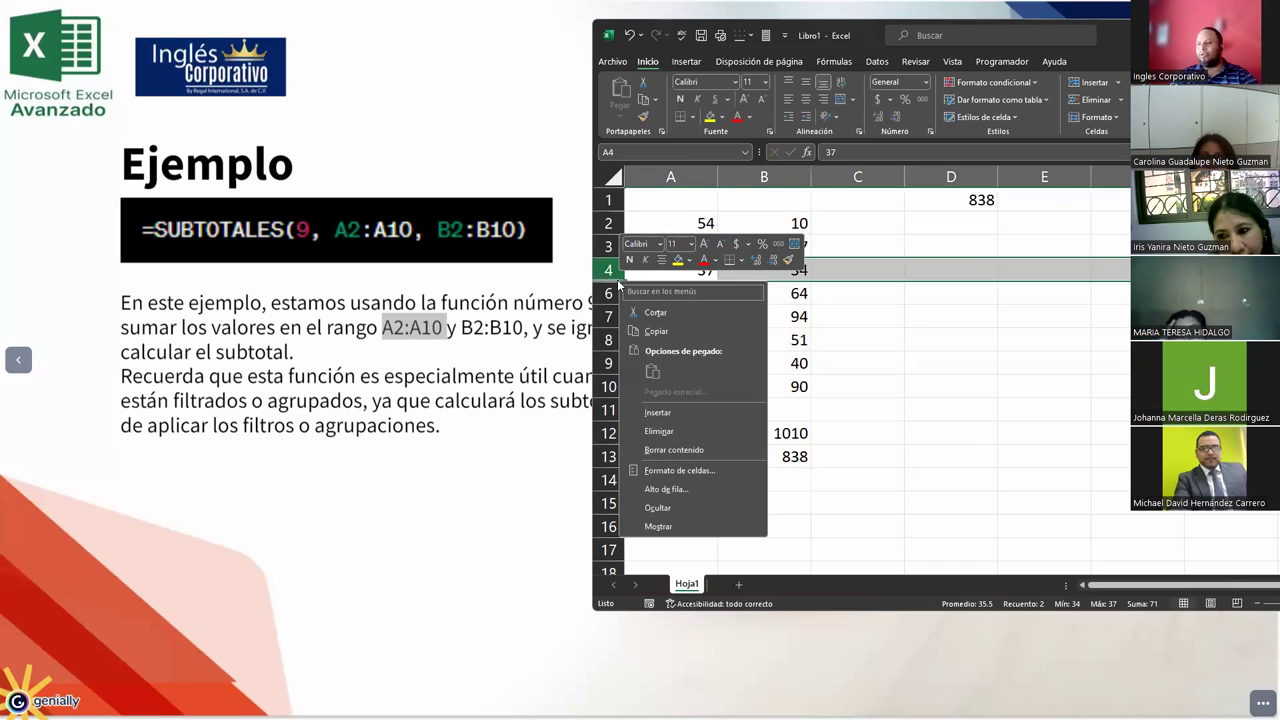
key("Escape")
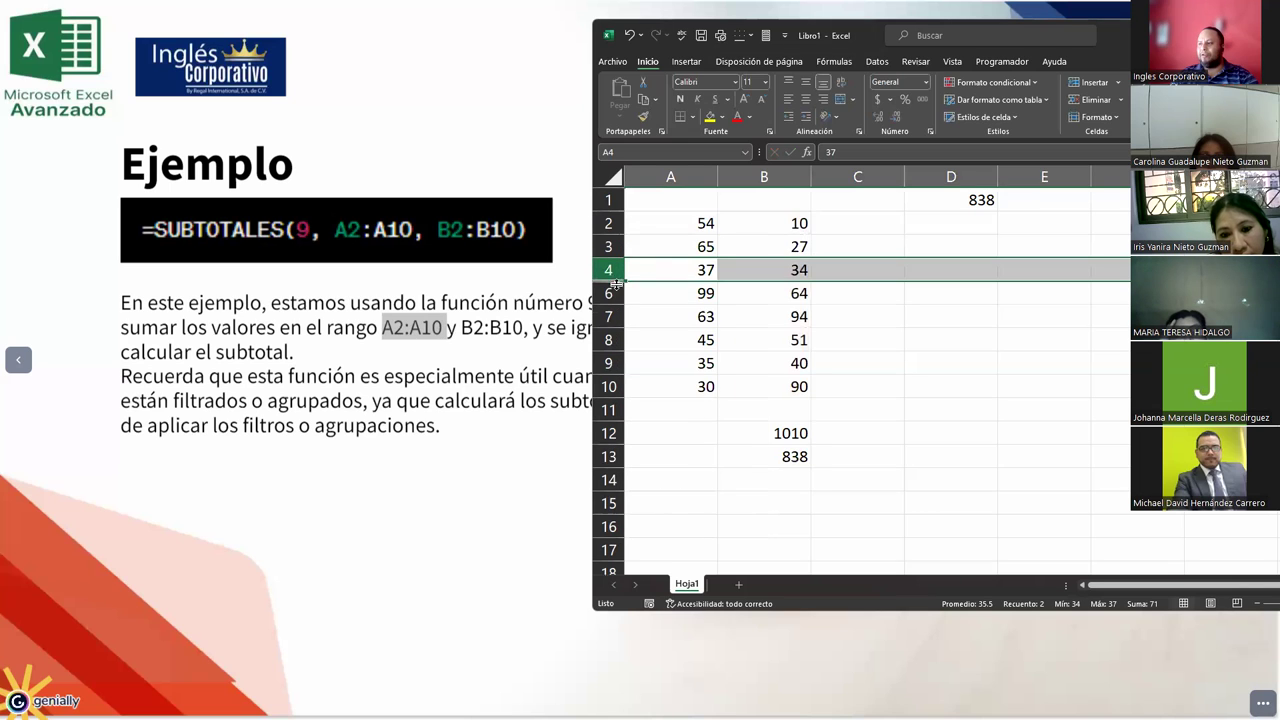
left_click(689, 316)
right_click(617, 283)
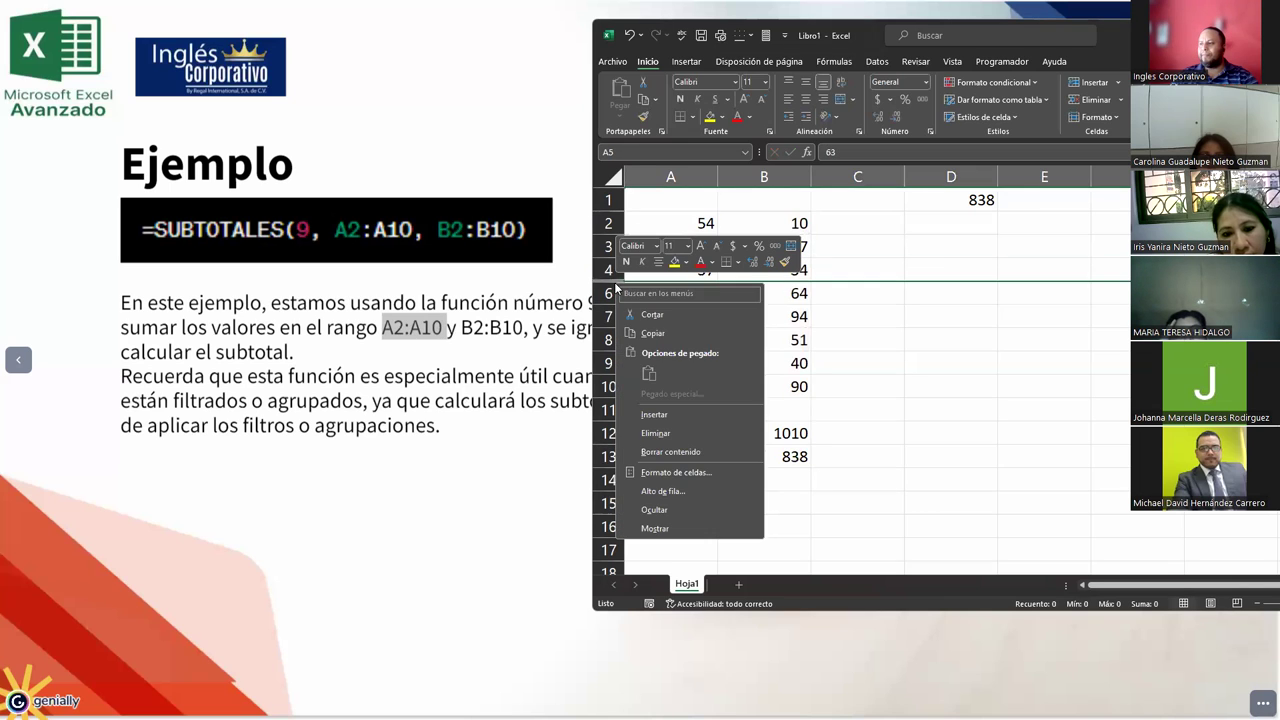
left_click(678, 528)
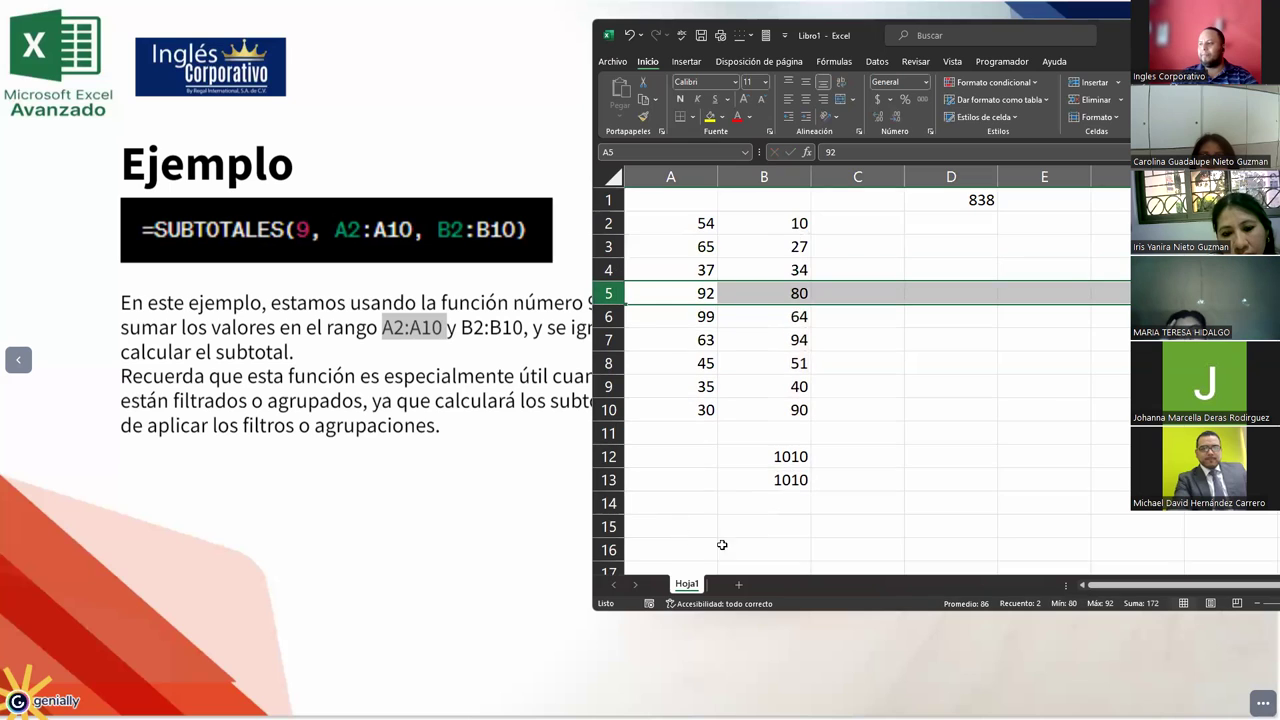
Compare the function-number arguments of the SUBTOTALES formulas in B12 and B13
left_click(788, 481)
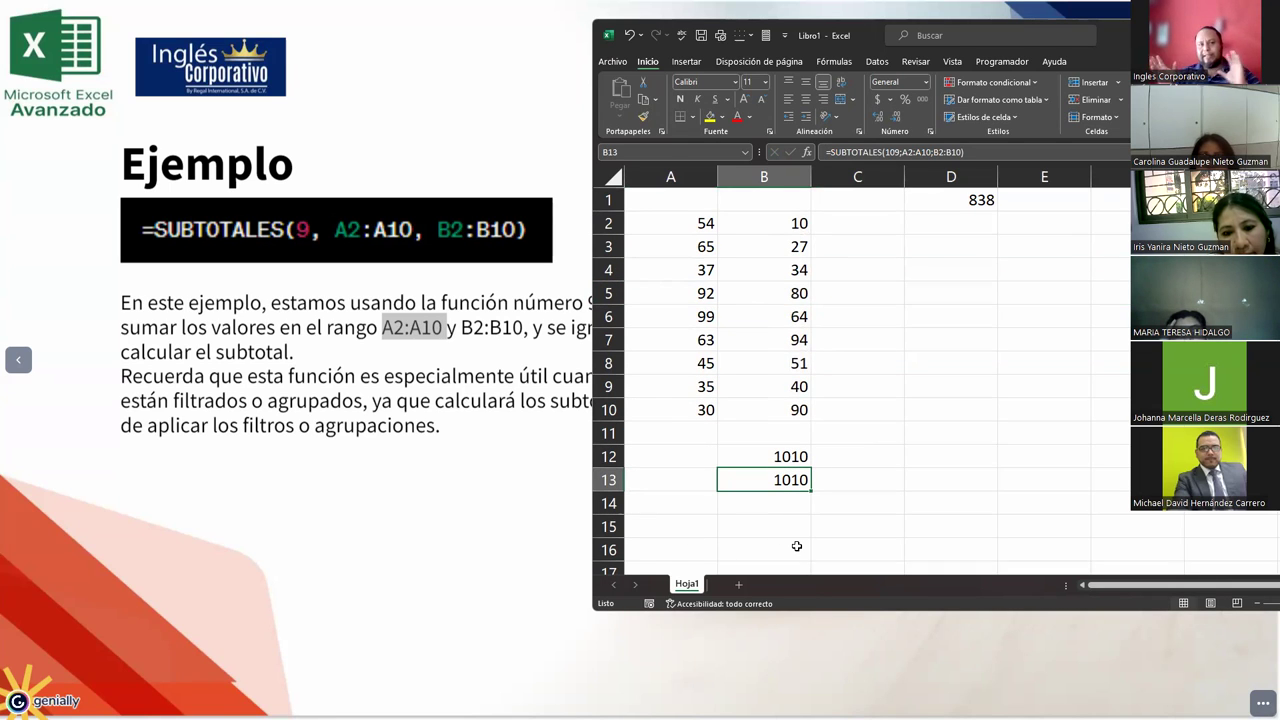
left_click(766, 458)
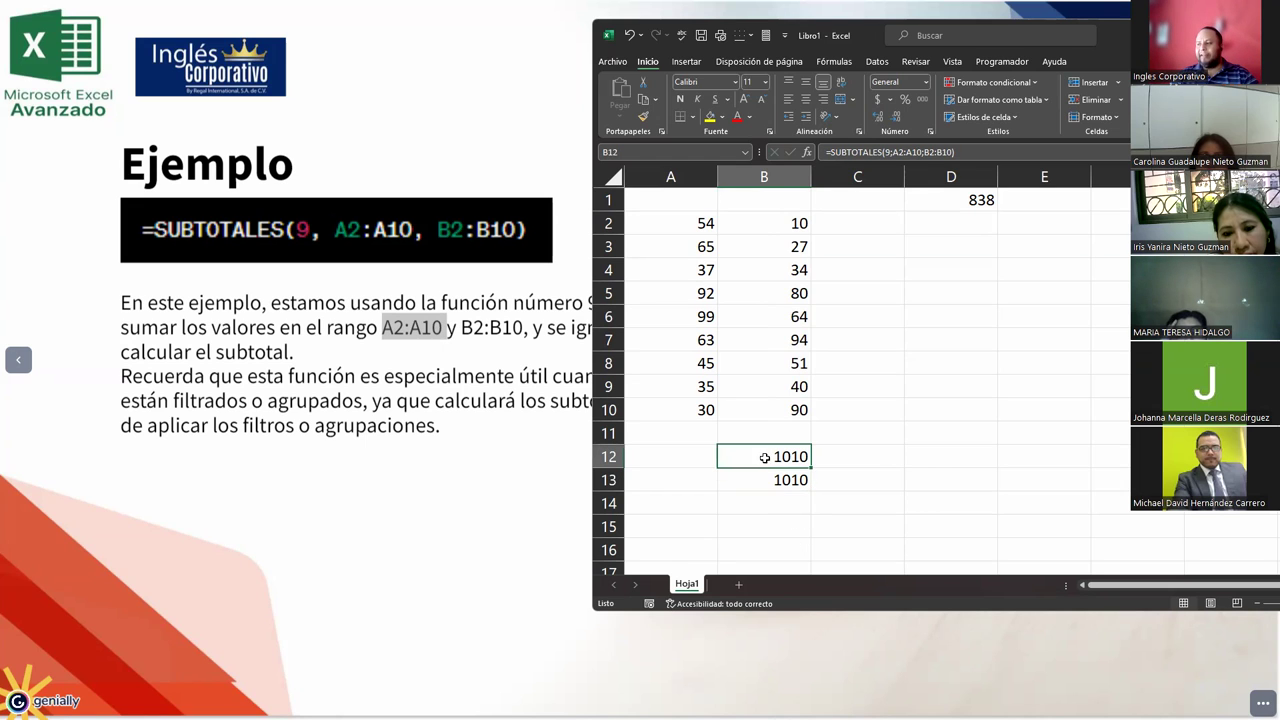
double_click(779, 458)
double_click(830, 457)
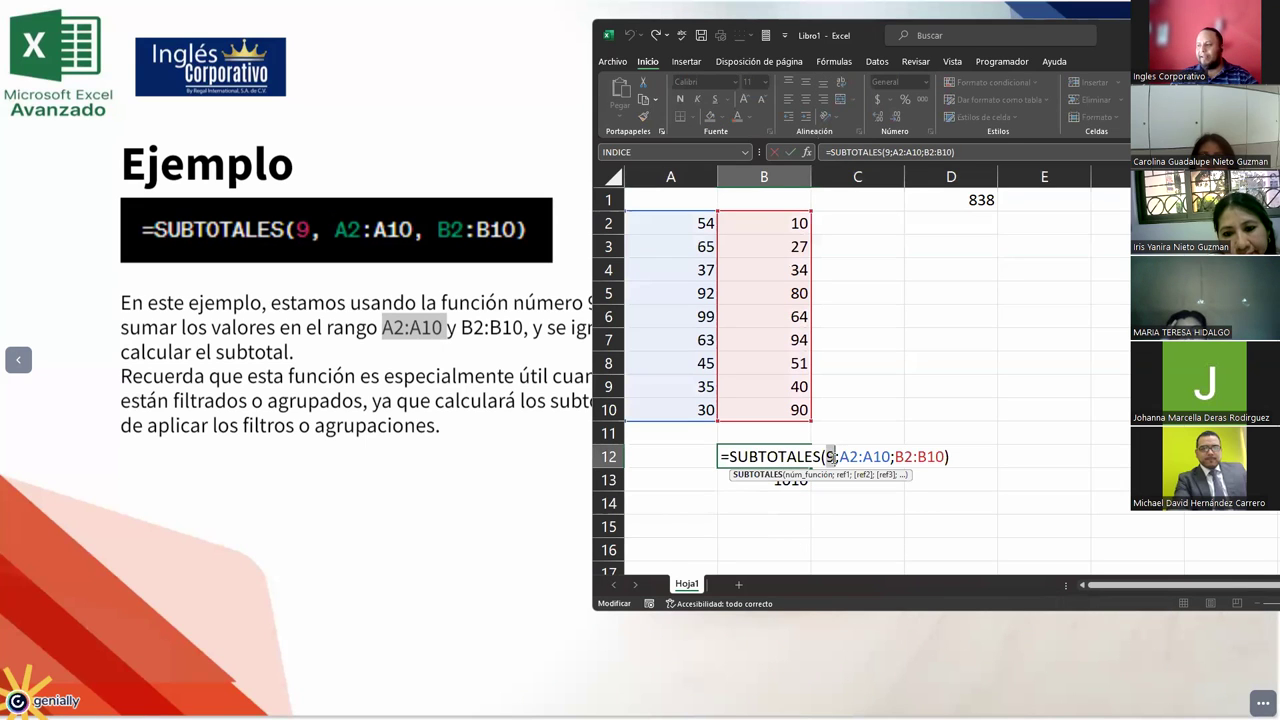
left_click(779, 487)
left_click(763, 484)
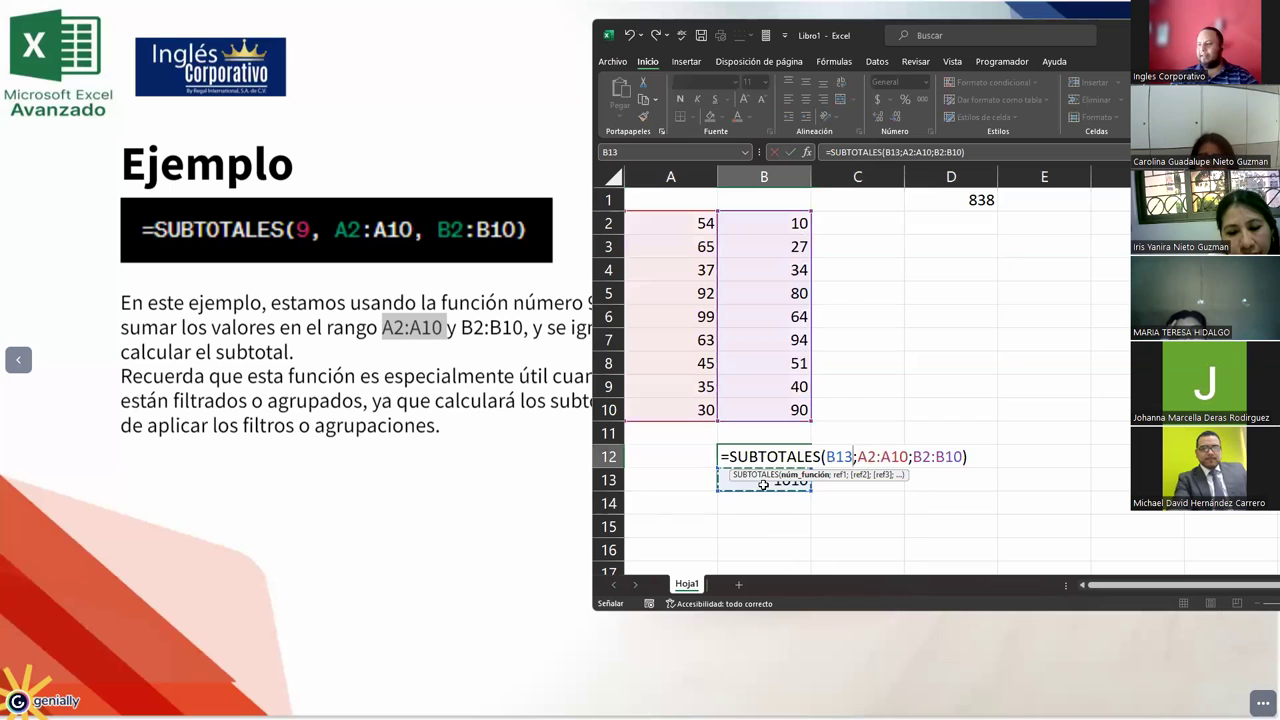
key("Escape")
double_click(763, 484)
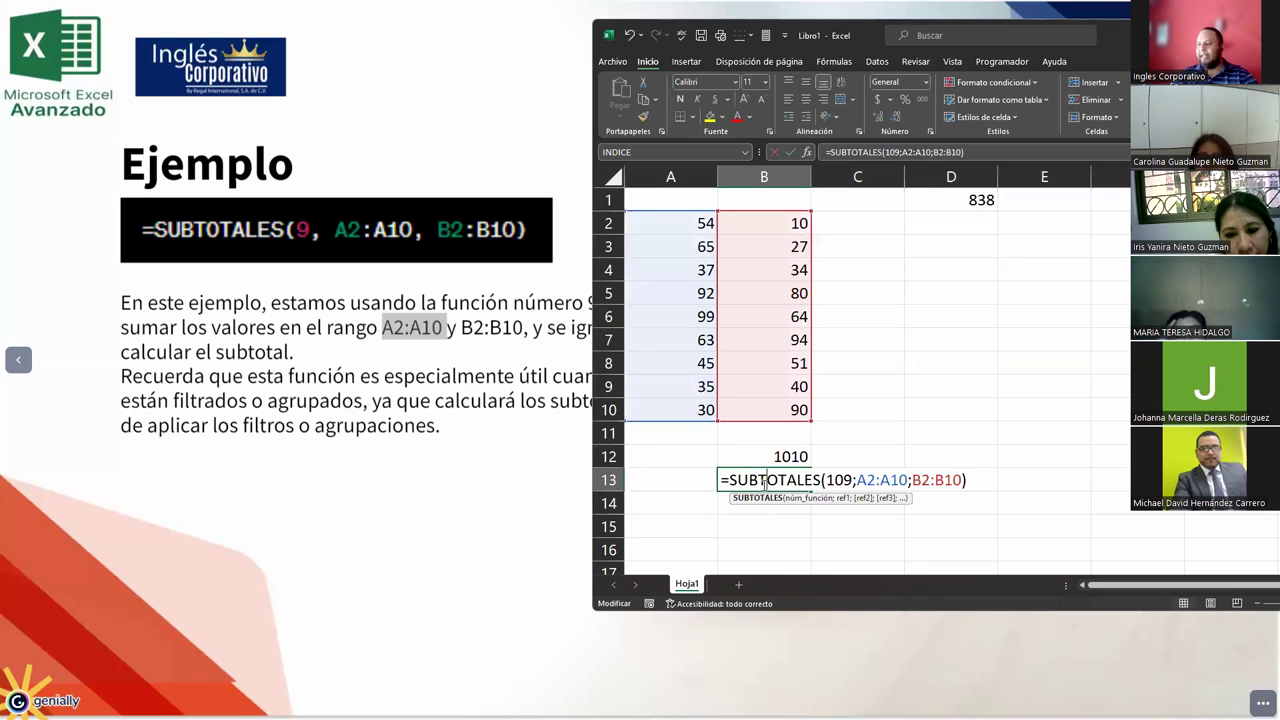
left_click_drag(828, 480, 852, 480)
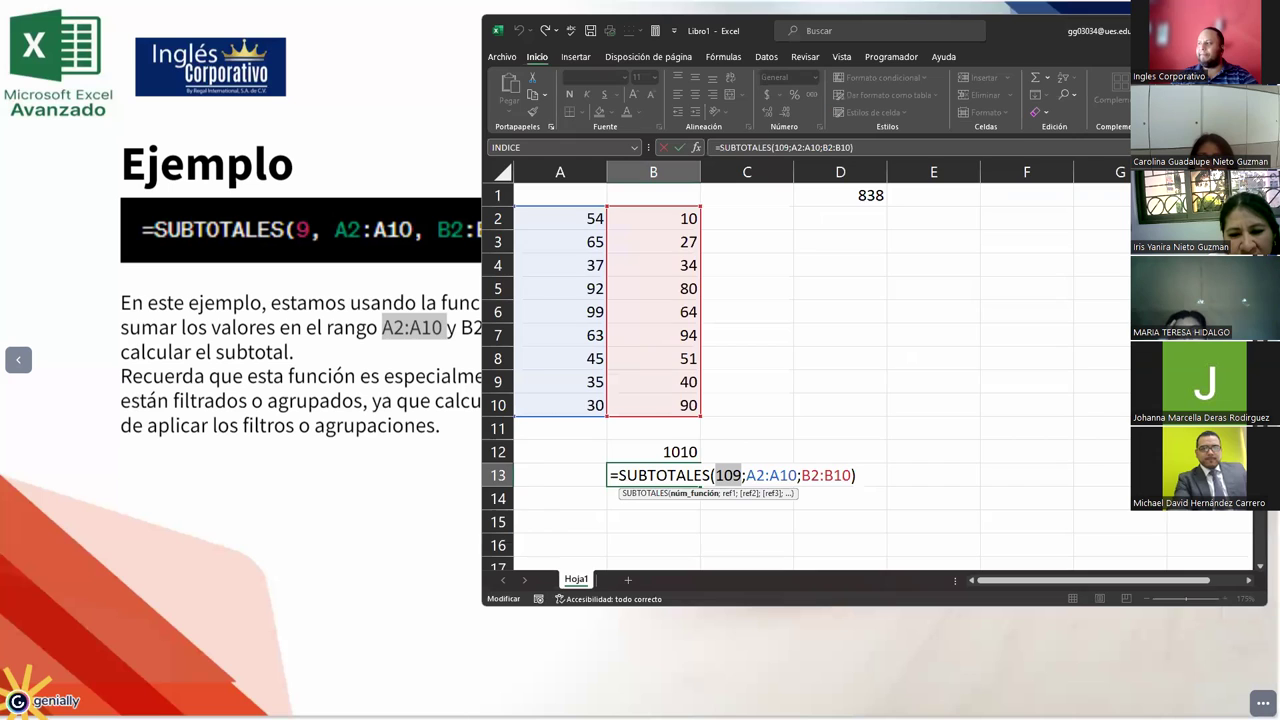
Switch to the presentation, advance to the next SUBTOTALES example slide, and return to Excel
key("alt+Tab")
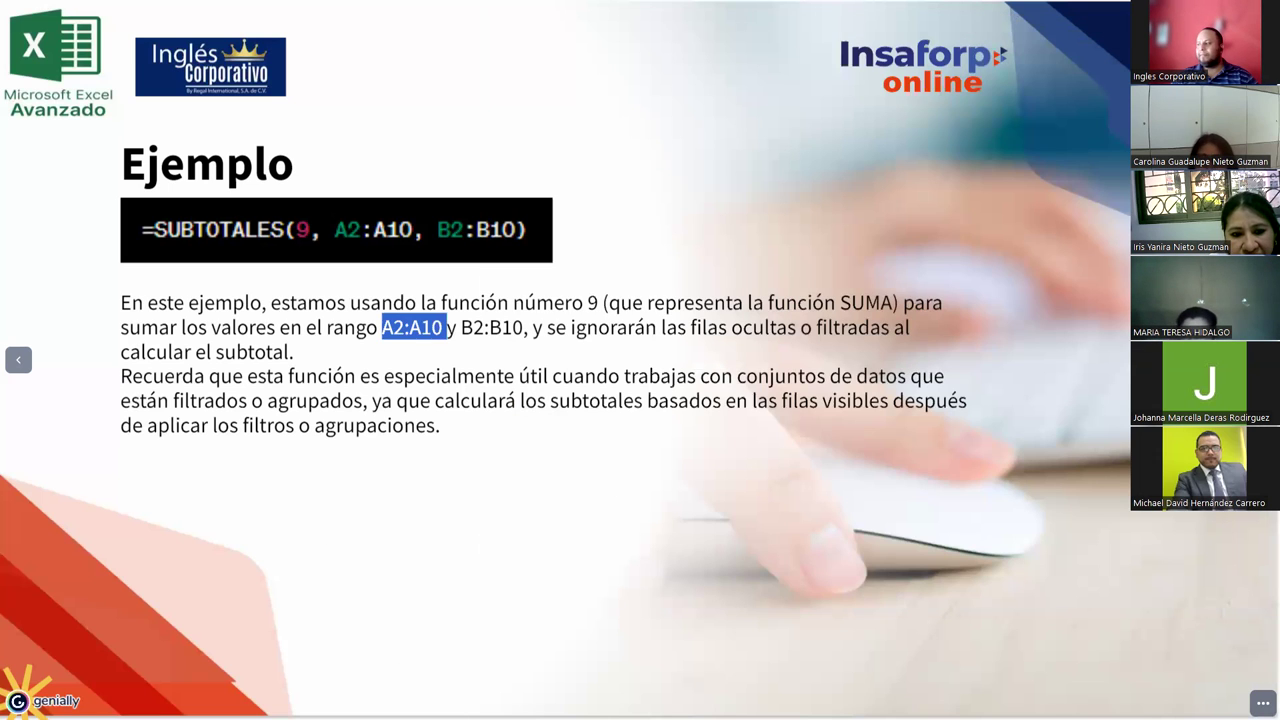
key("Right")
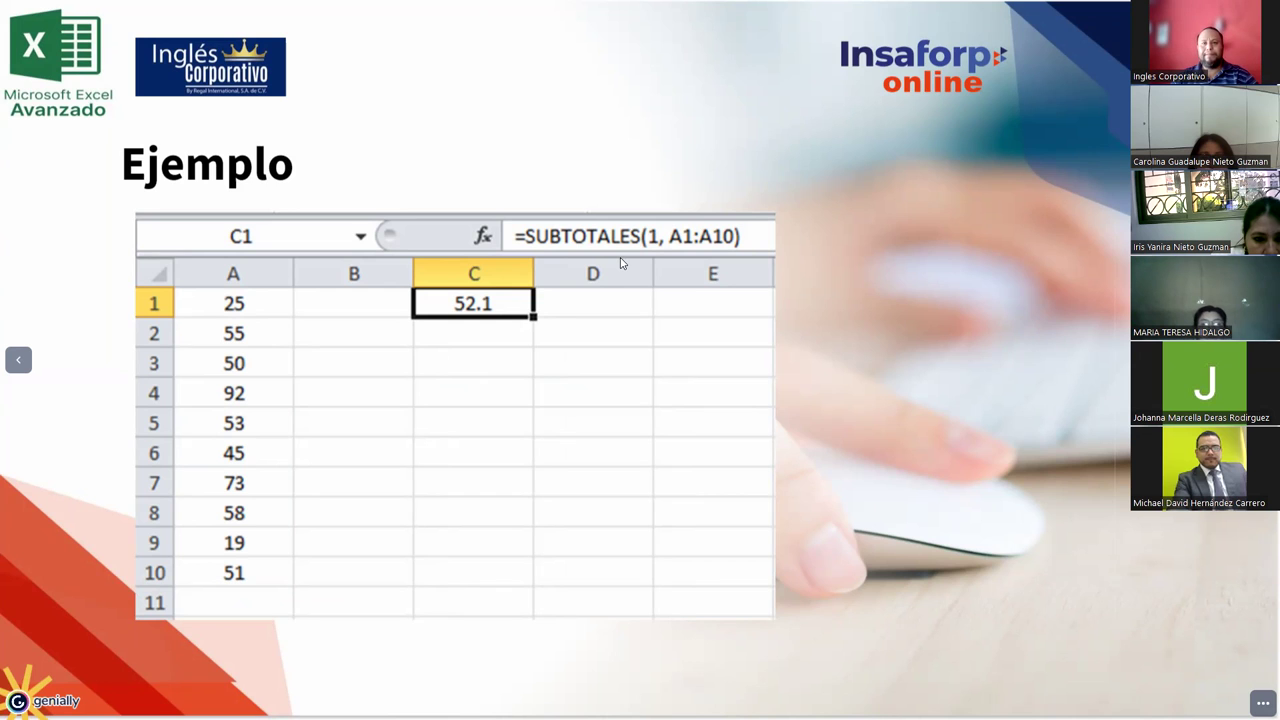
key("alt+Tab")
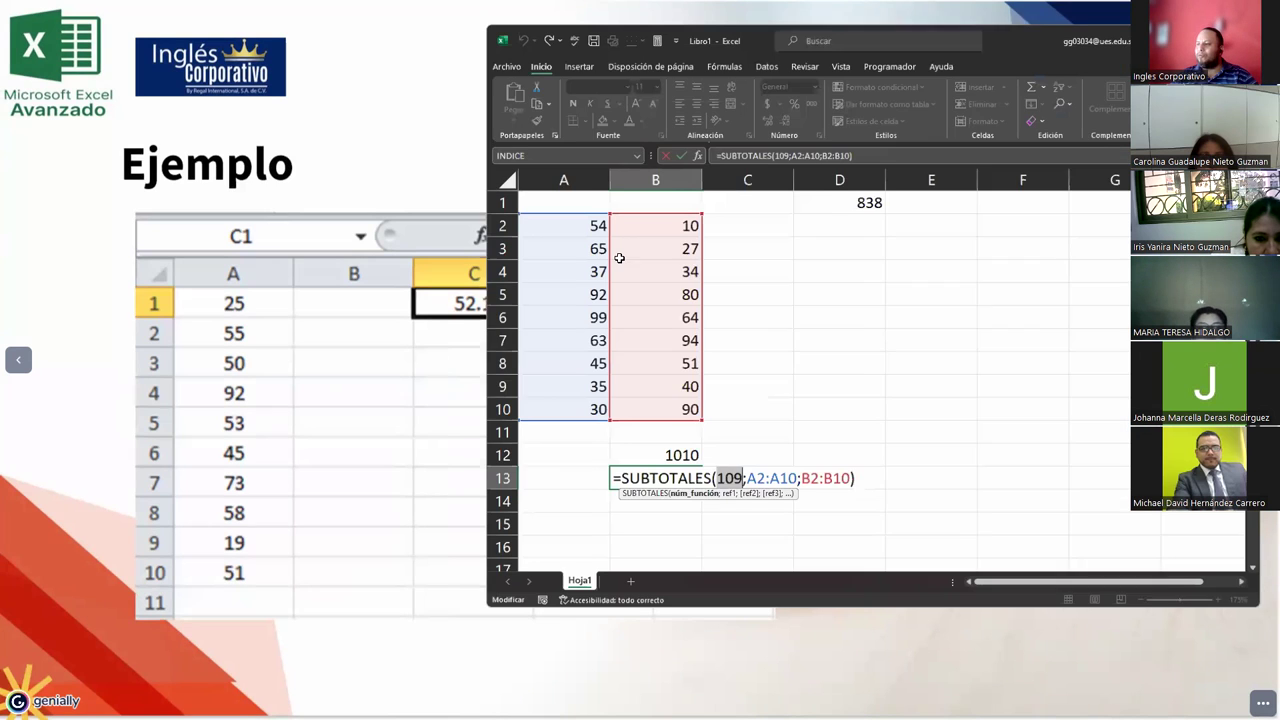
Clear the function number in B13's SUBTOTALES formula to review the function list, and re-enter 109
left_click(722, 474)
key("Delete")
key("Delete")
key("BackSpace")
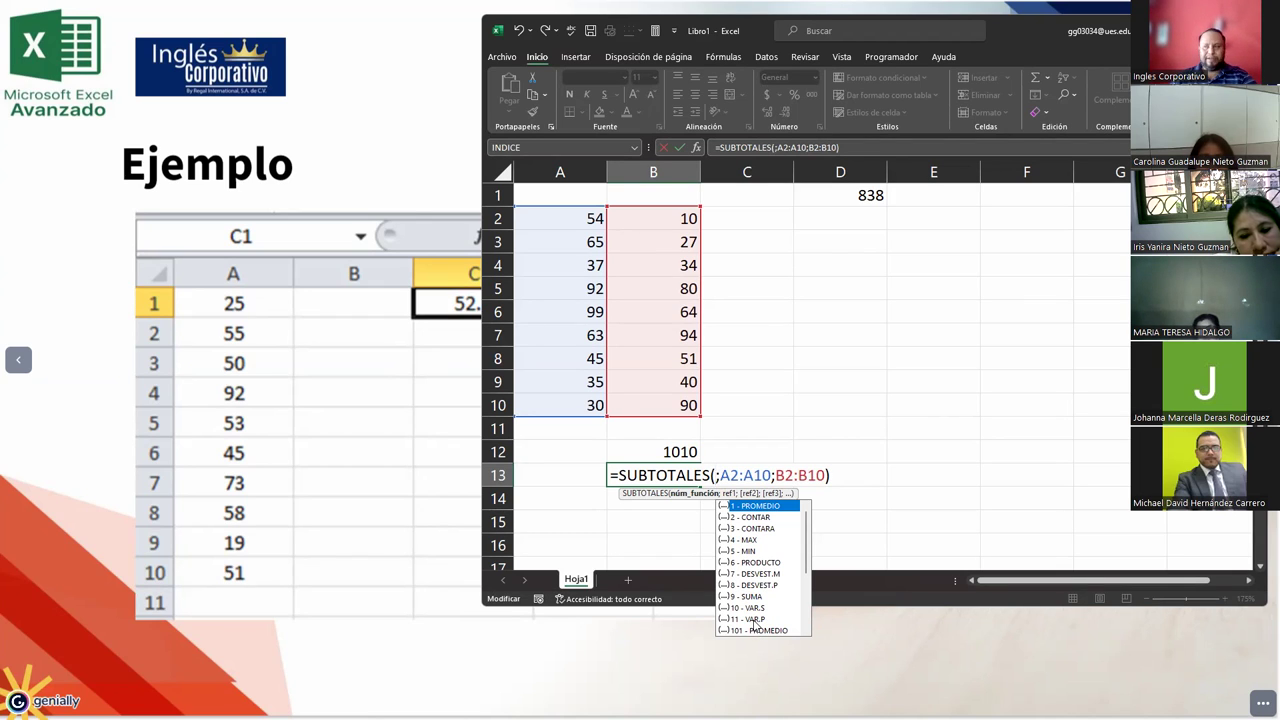
type("109")
key("Return")
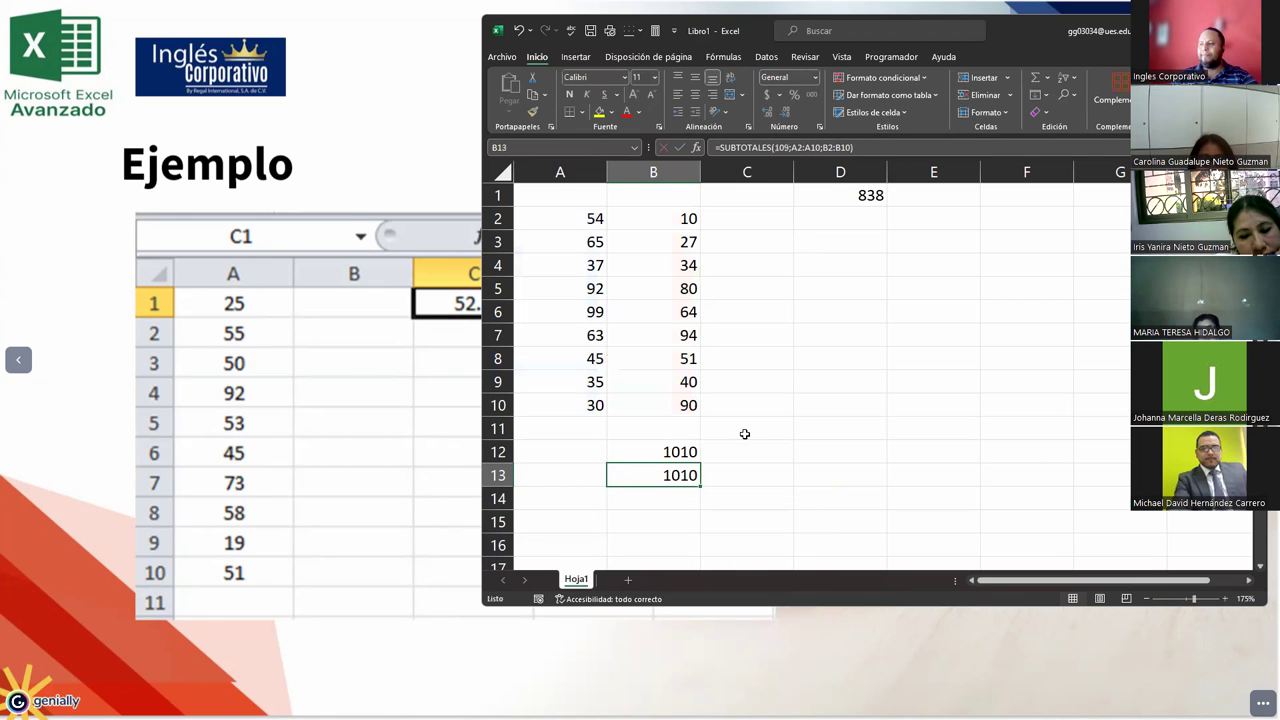
Review the slide's SUBTOTALES(1, A1:A10) example, return to Excel and begin a formula in cell D3
key("alt+Tab")
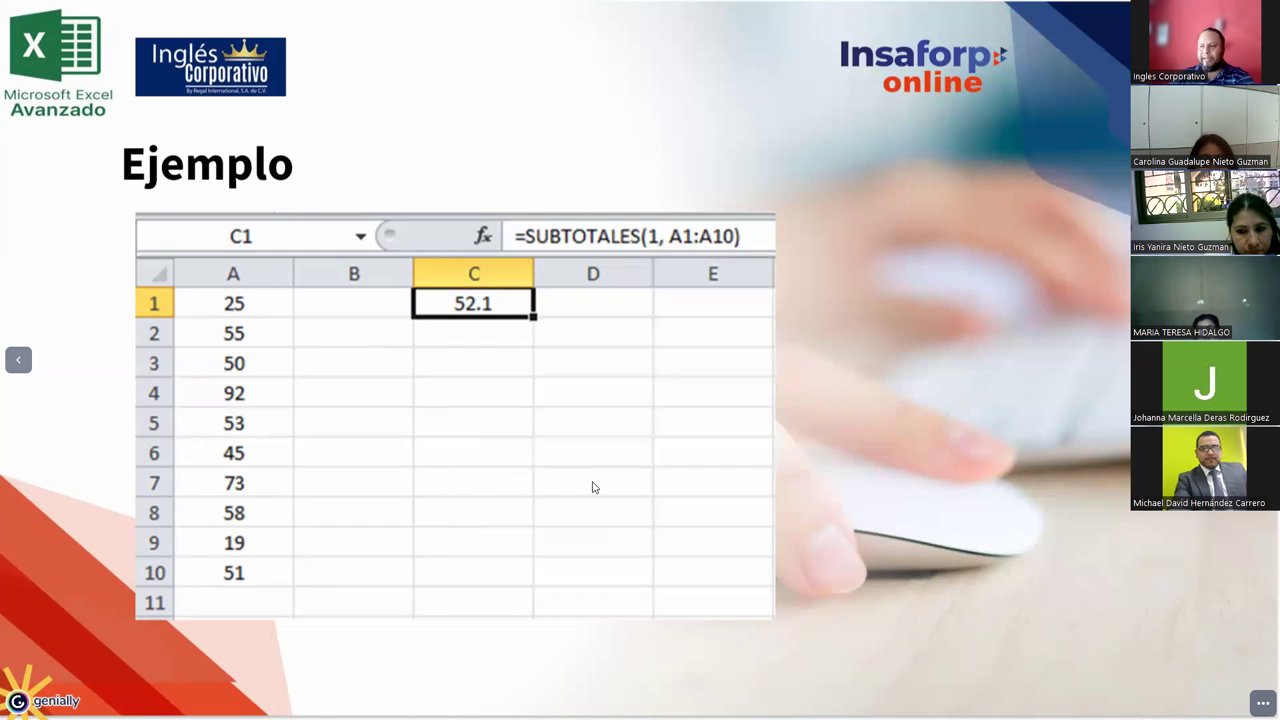
key("alt+Tab")
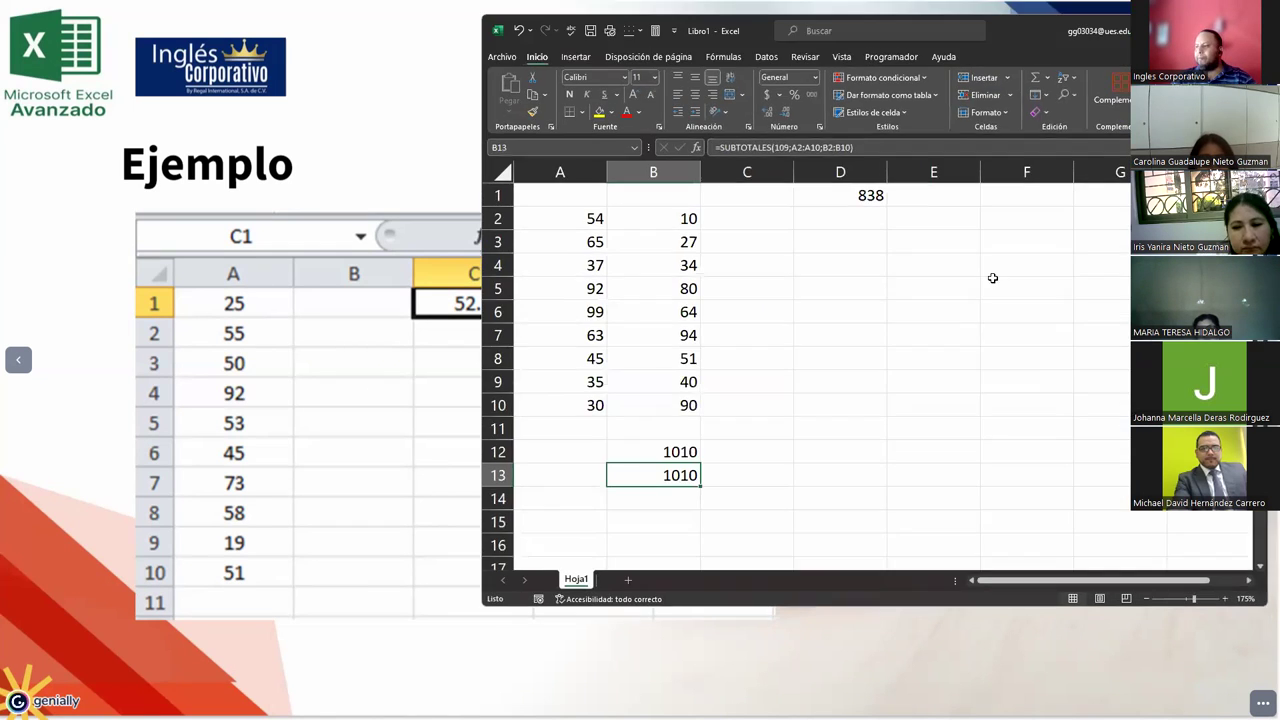
left_click(830, 246)
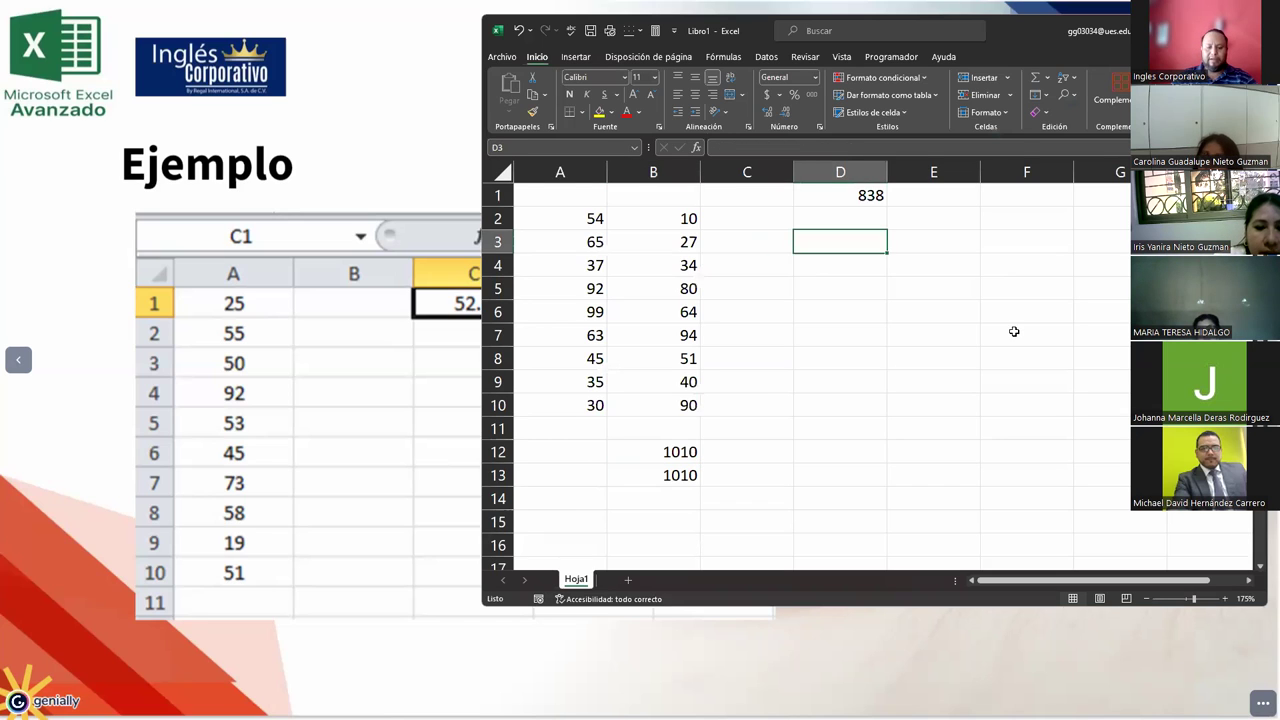
type("=")
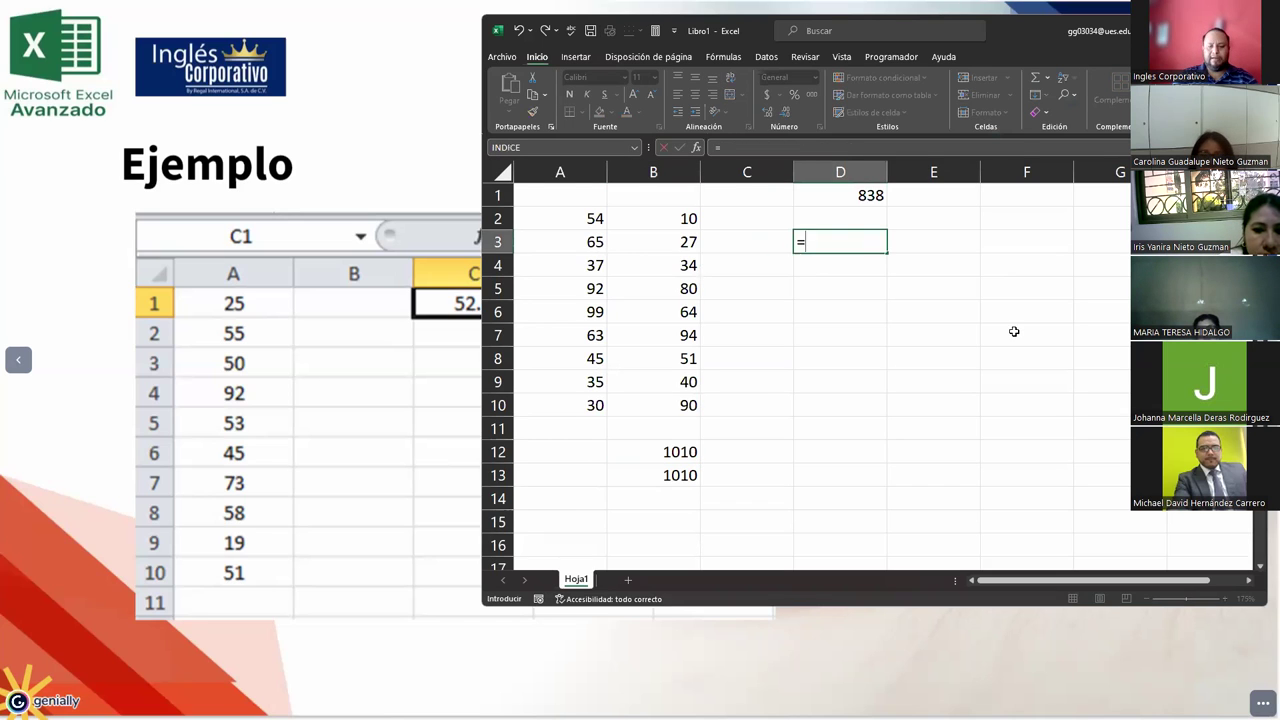
type("prome")
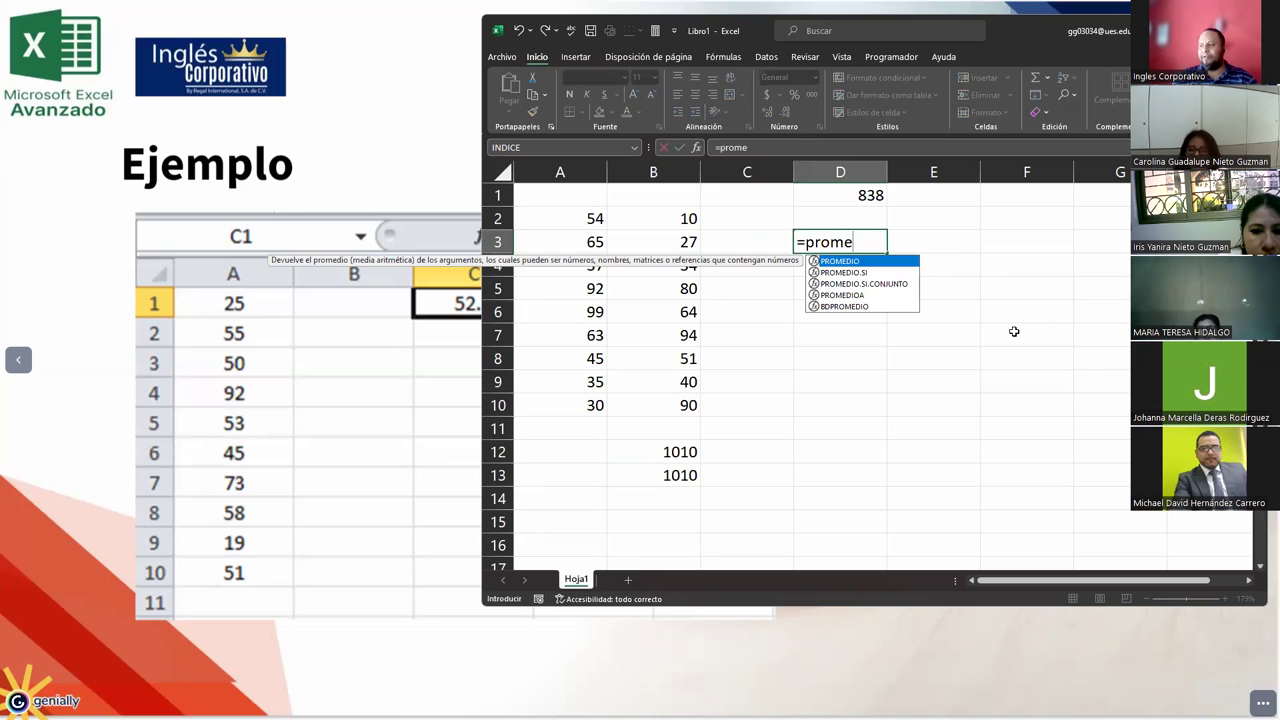
key("BackSpace")
key("BackSpace")
key("BackSpace")
key("BackSpace")
key("BackSpace")
Enter =SUBTOTALES(1;A2:A10;B2:B10) in cell D3 to average both data columns
type("sub")
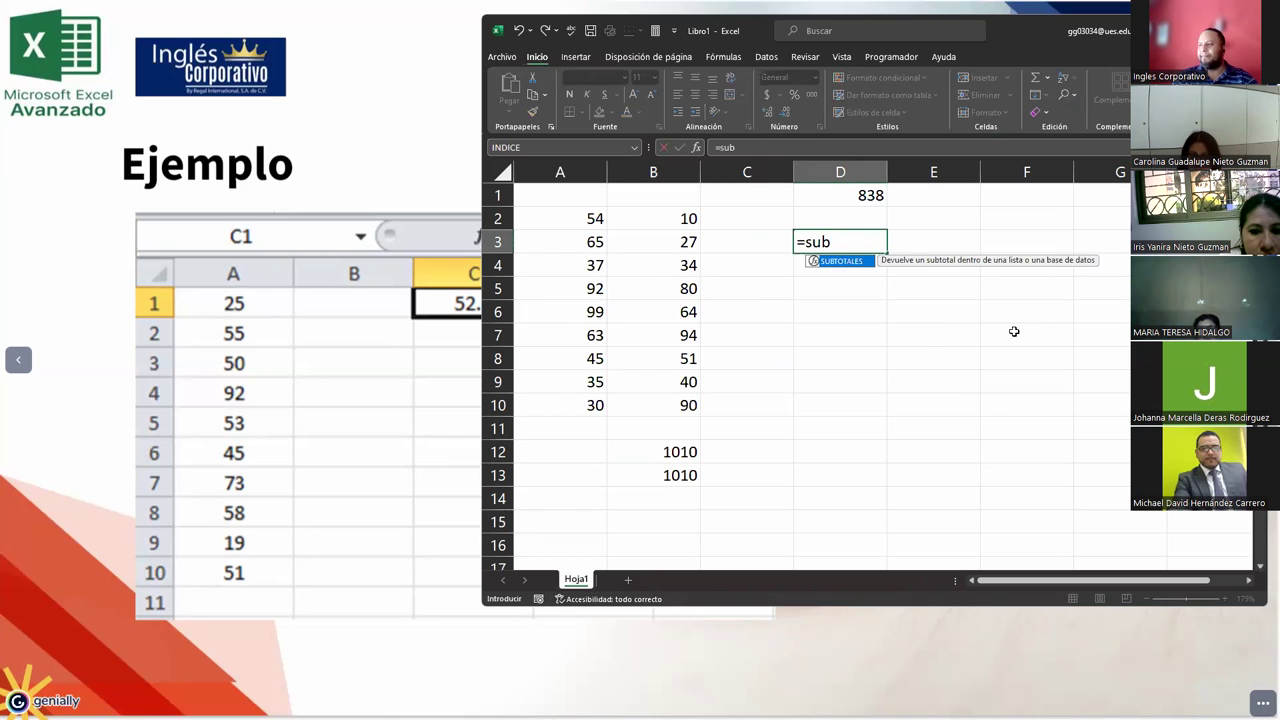
key("Tab")
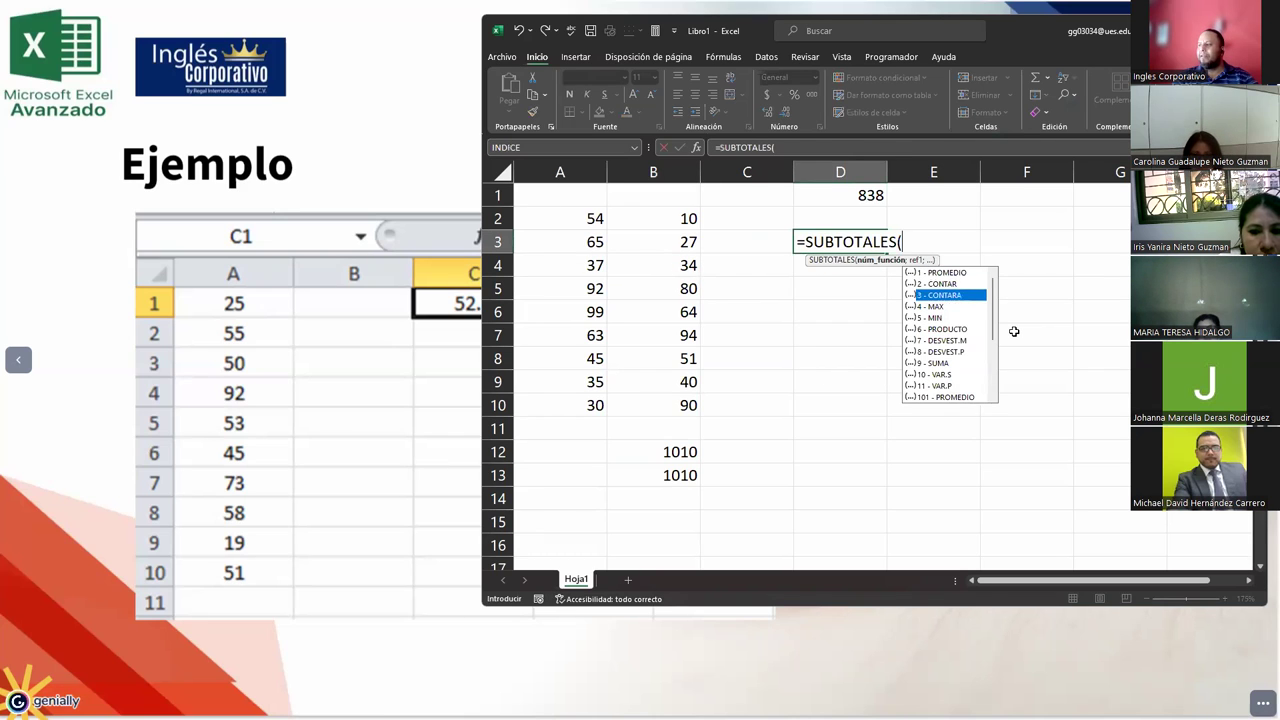
type("1")
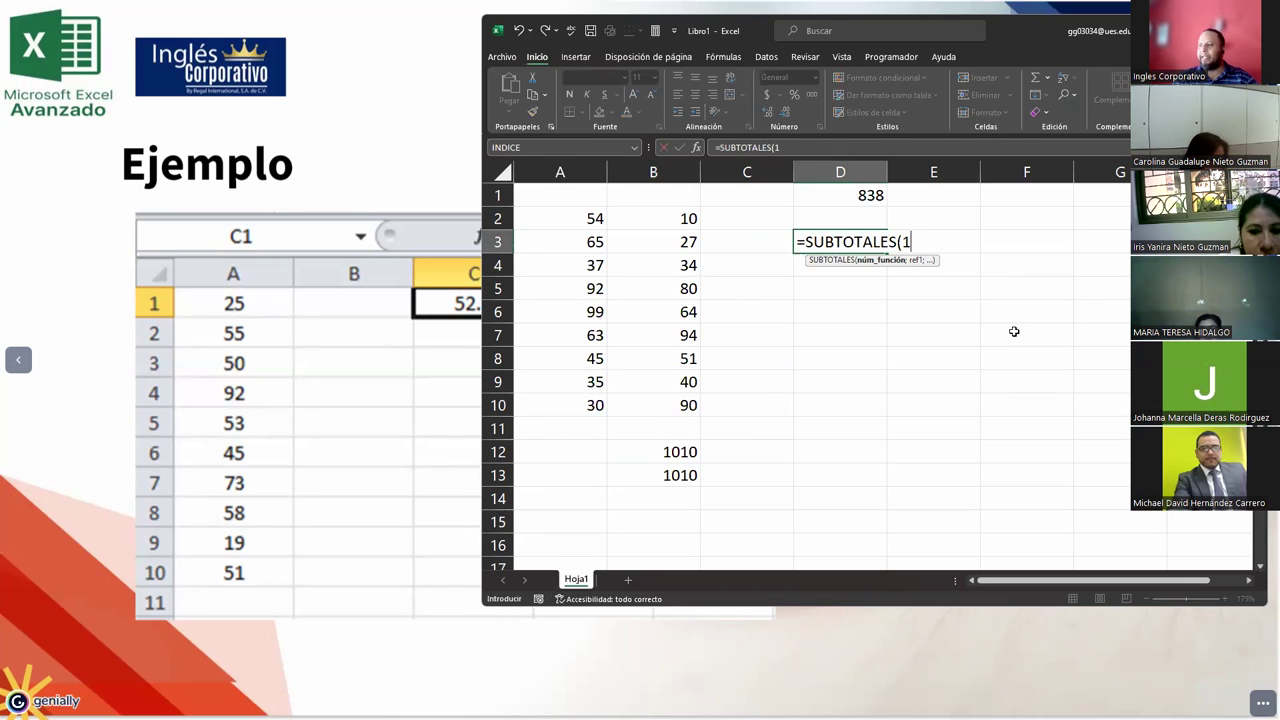
key("Return")
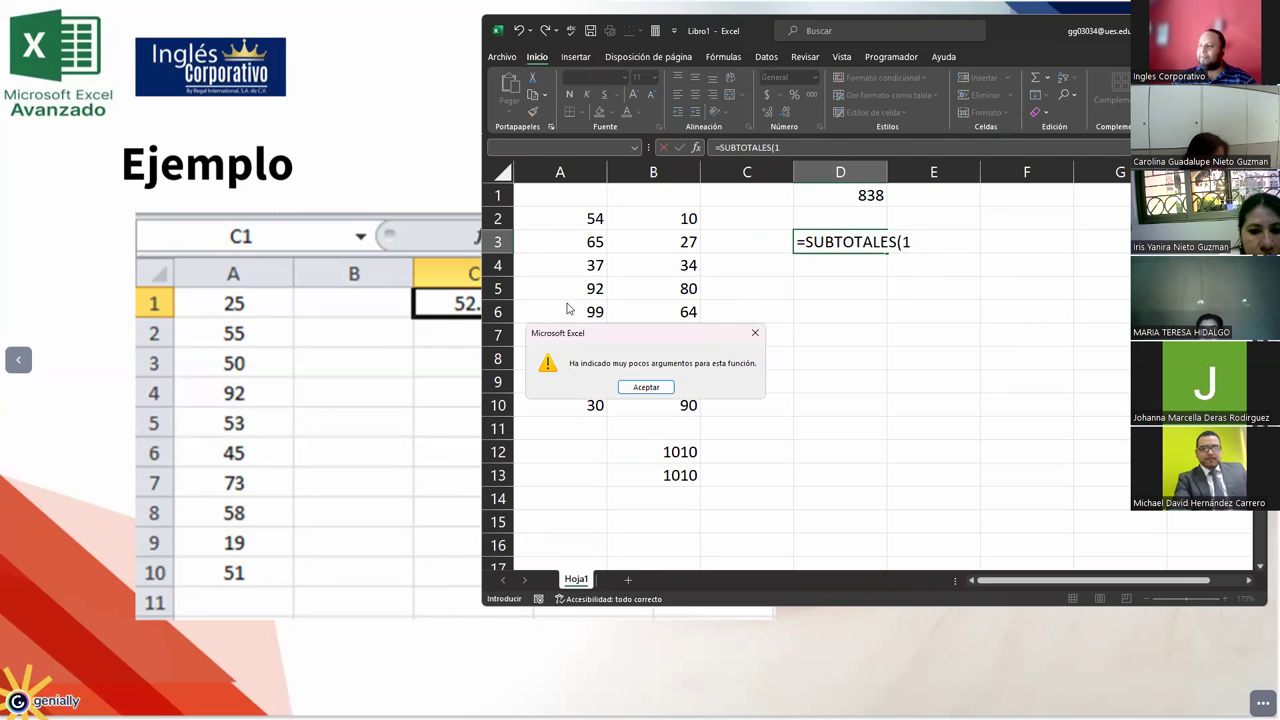
left_click(645, 387)
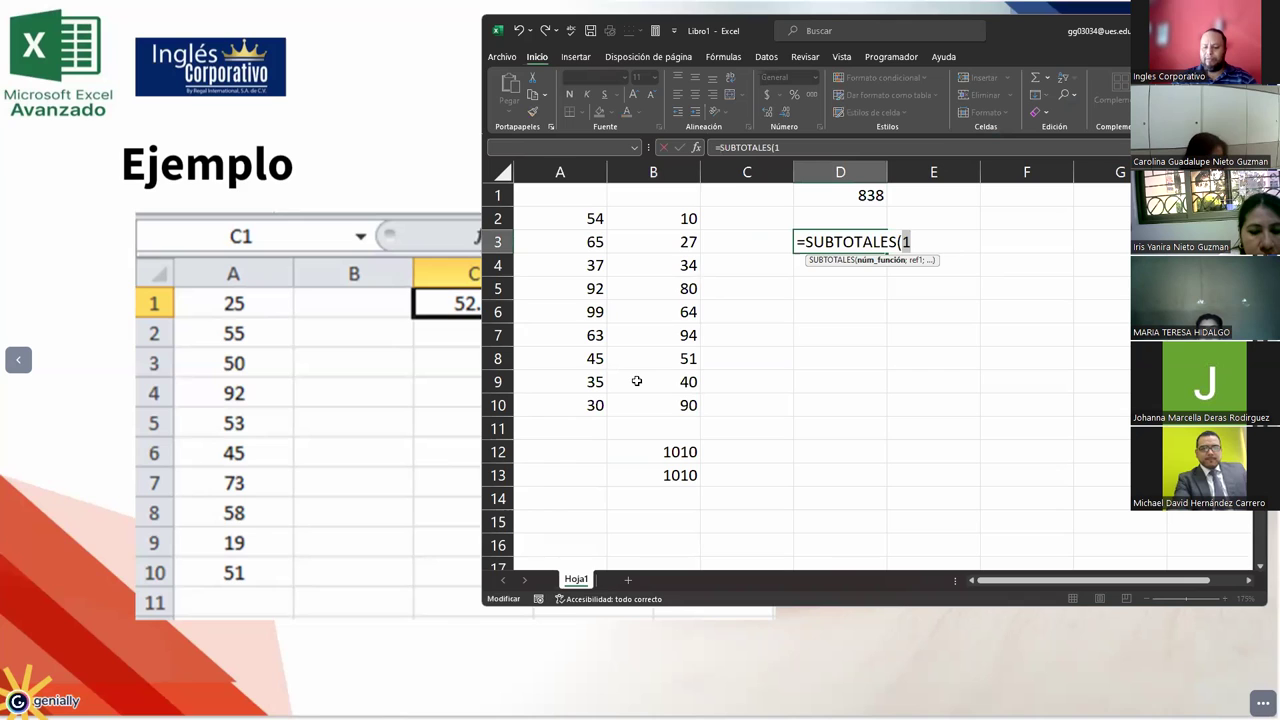
type(";")
left_click_drag(570, 218, 574, 408)
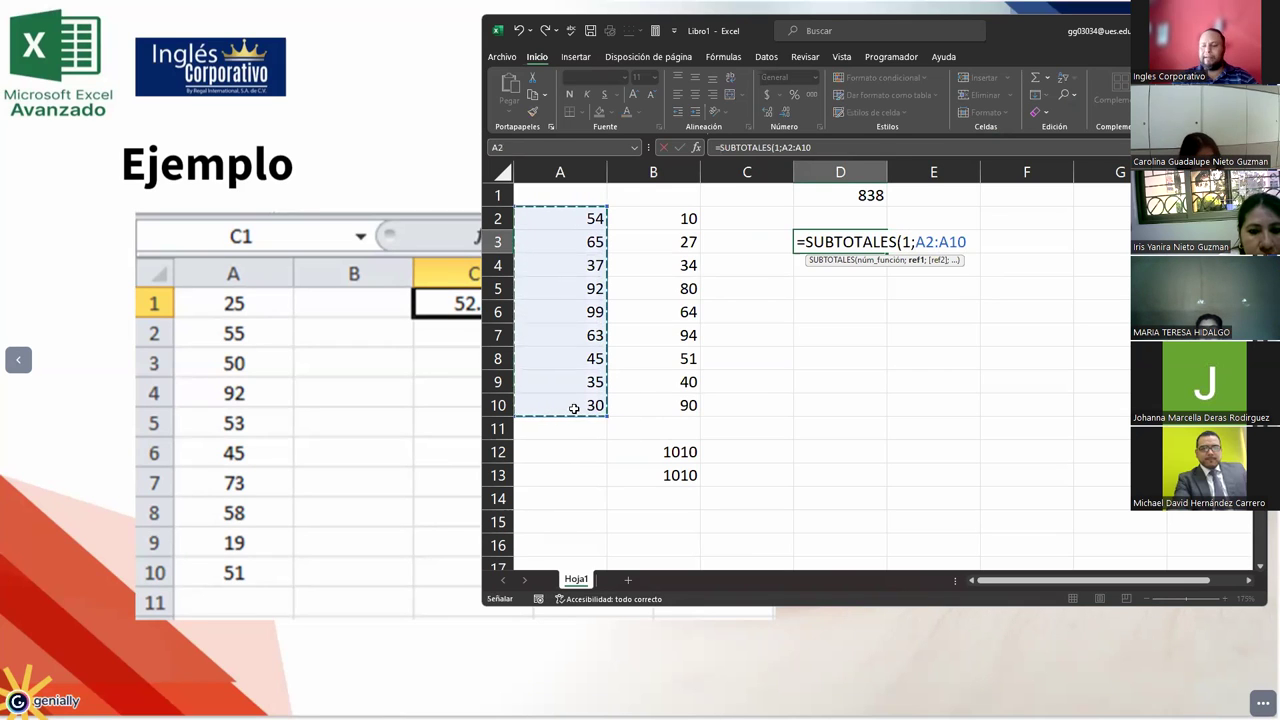
type(";")
left_click(666, 215)
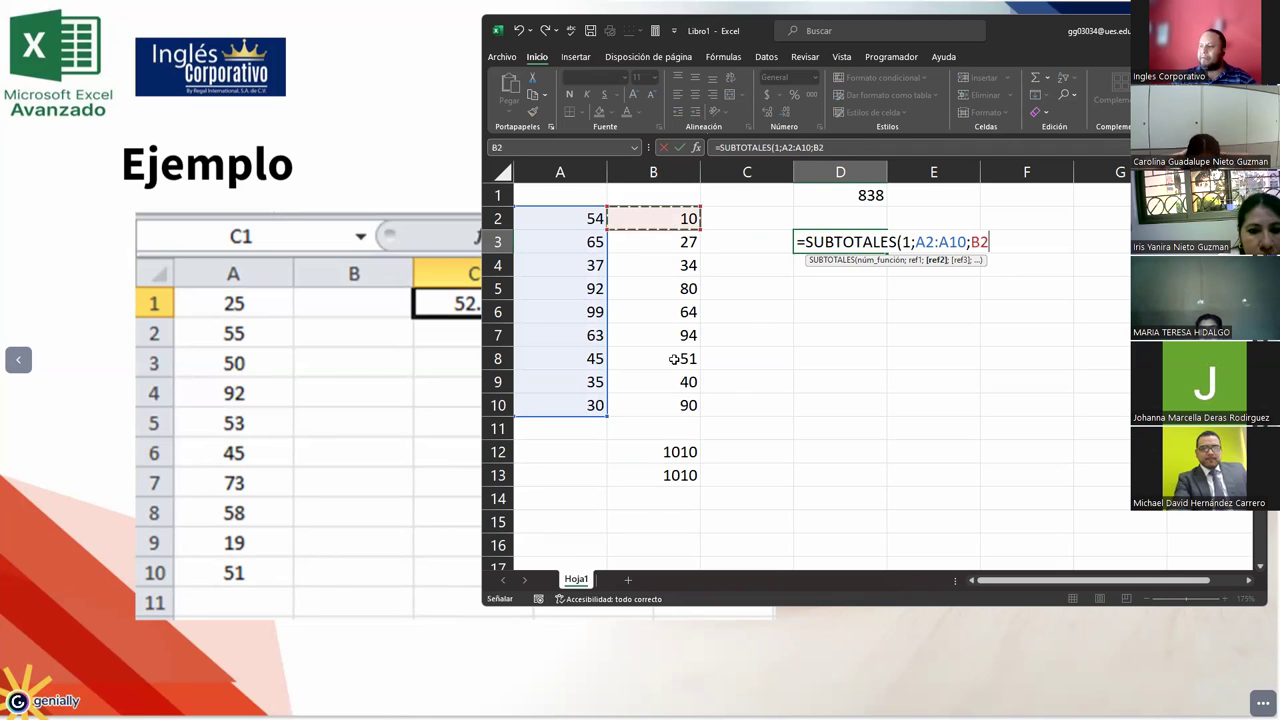
left_click_drag(675, 358, 677, 405)
type(")")
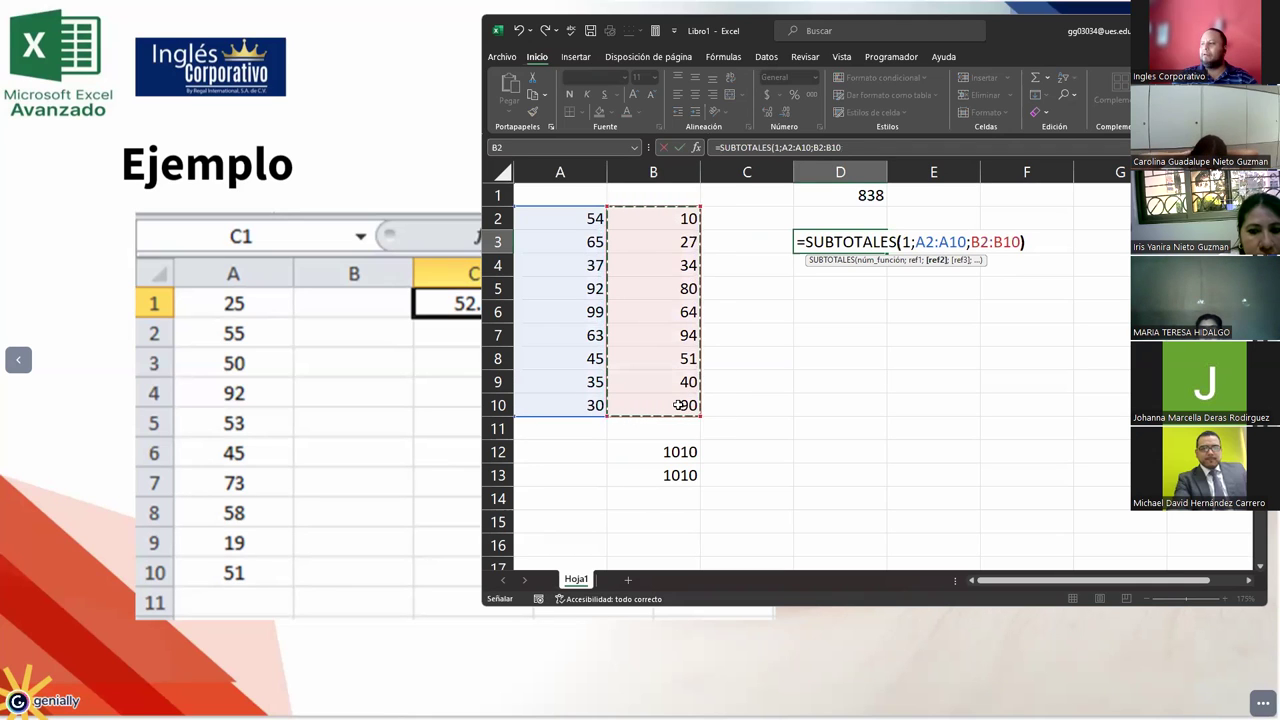
key("Return")
key("Up")
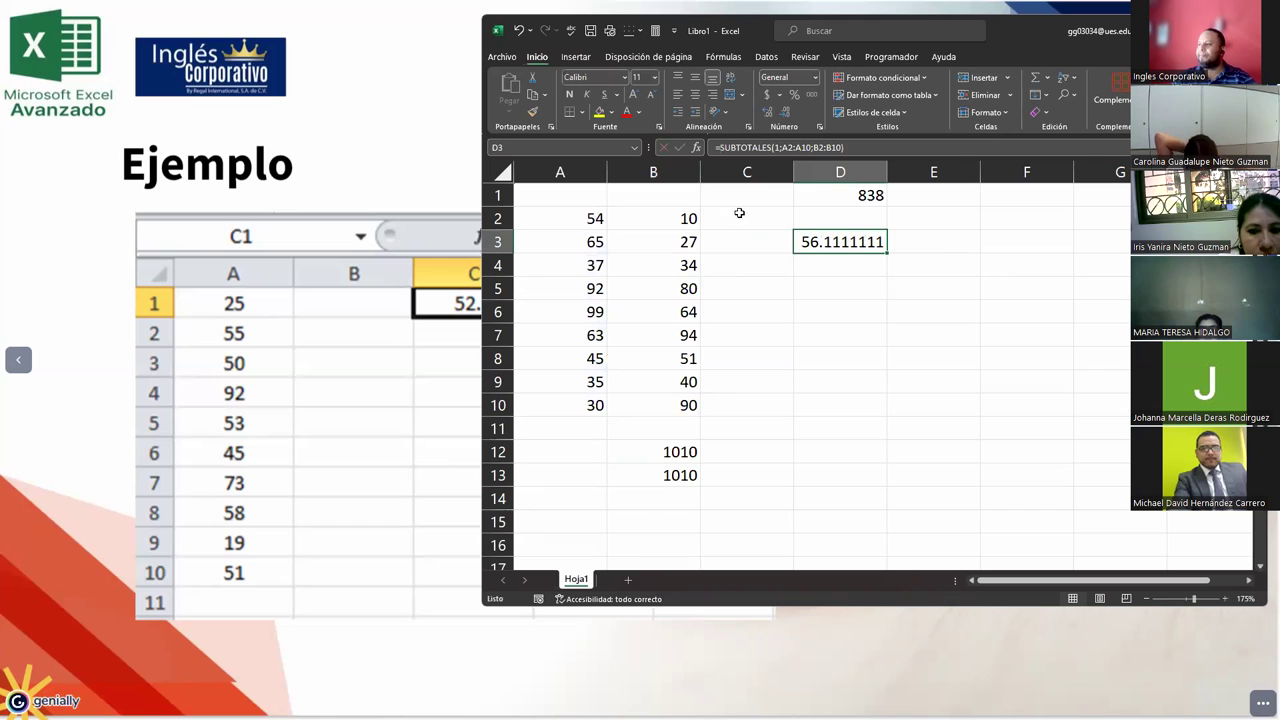
Format the average in D3 to show two decimal places, checking it against the average of the selected range A2:B10
left_click(785, 114)
left_click(785, 114)
left_click(785, 114)
left_click(785, 114)
left_click(785, 114)
left_click(785, 114)
left_click_drag(588, 220, 651, 403)
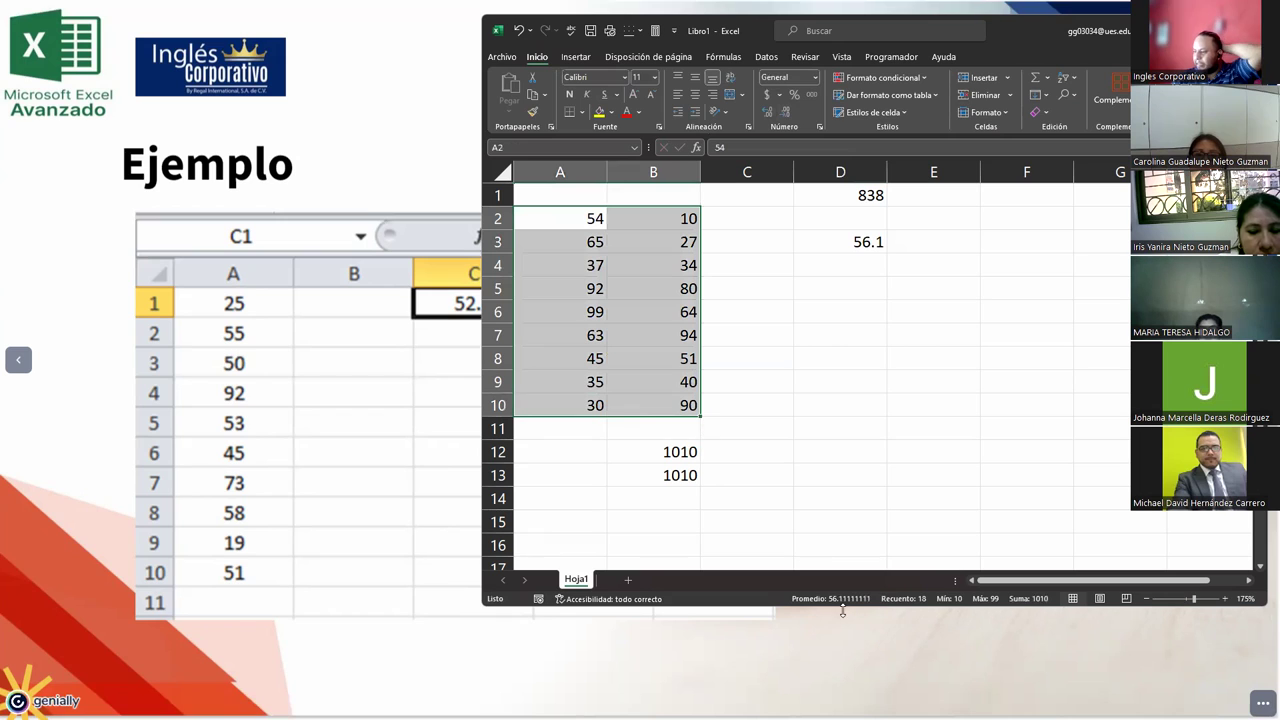
left_click(818, 245)
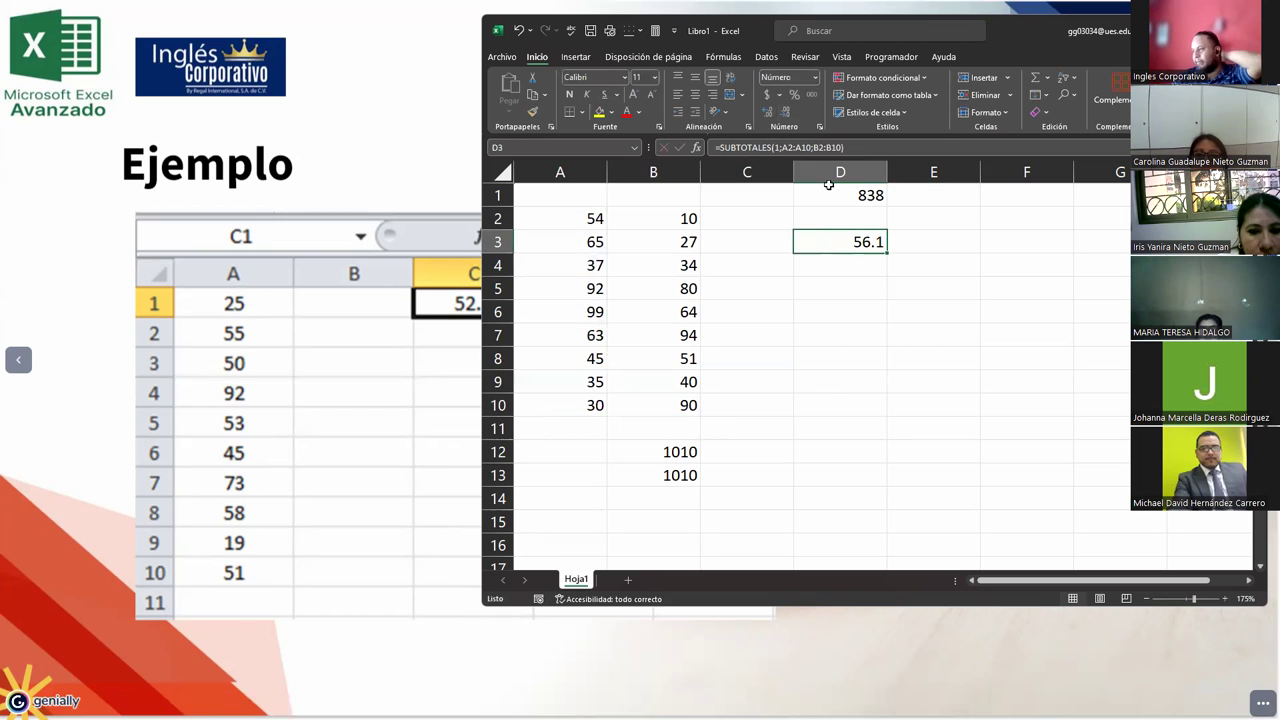
left_click(768, 111)
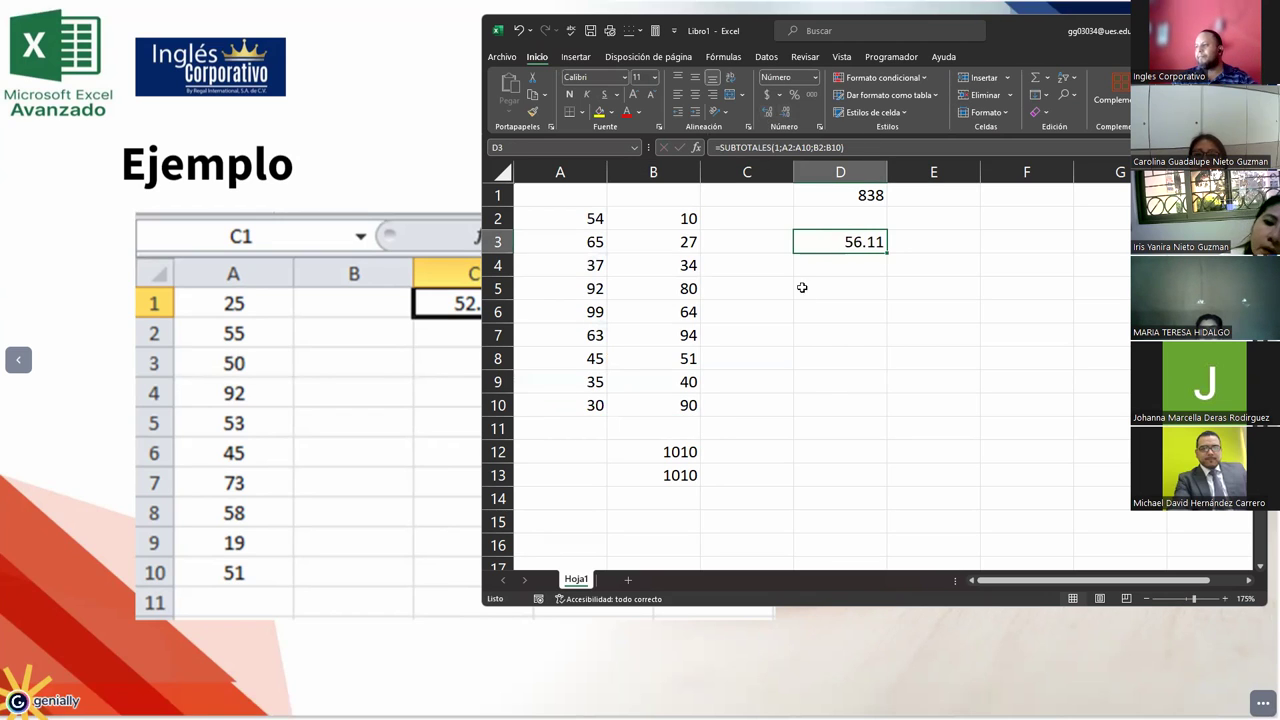
left_click(817, 337)
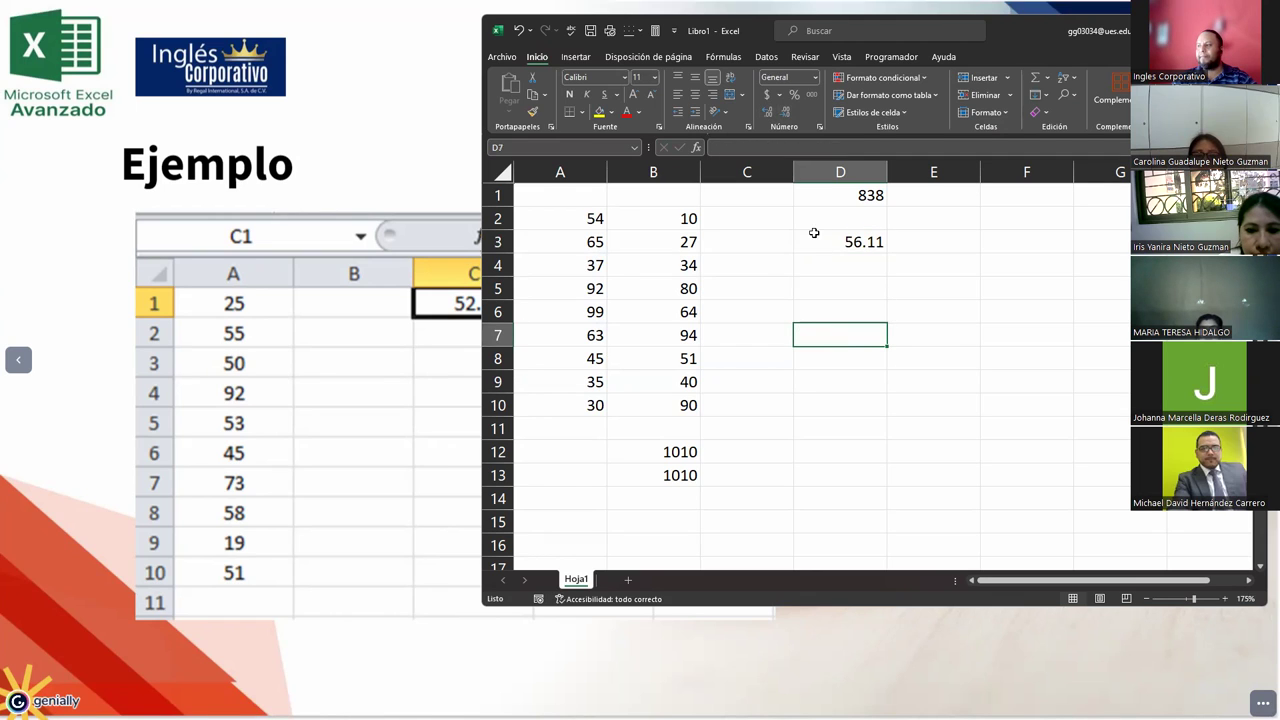
Label cell C3 as "Promedio" and centre the text in the cell
left_click(753, 237)
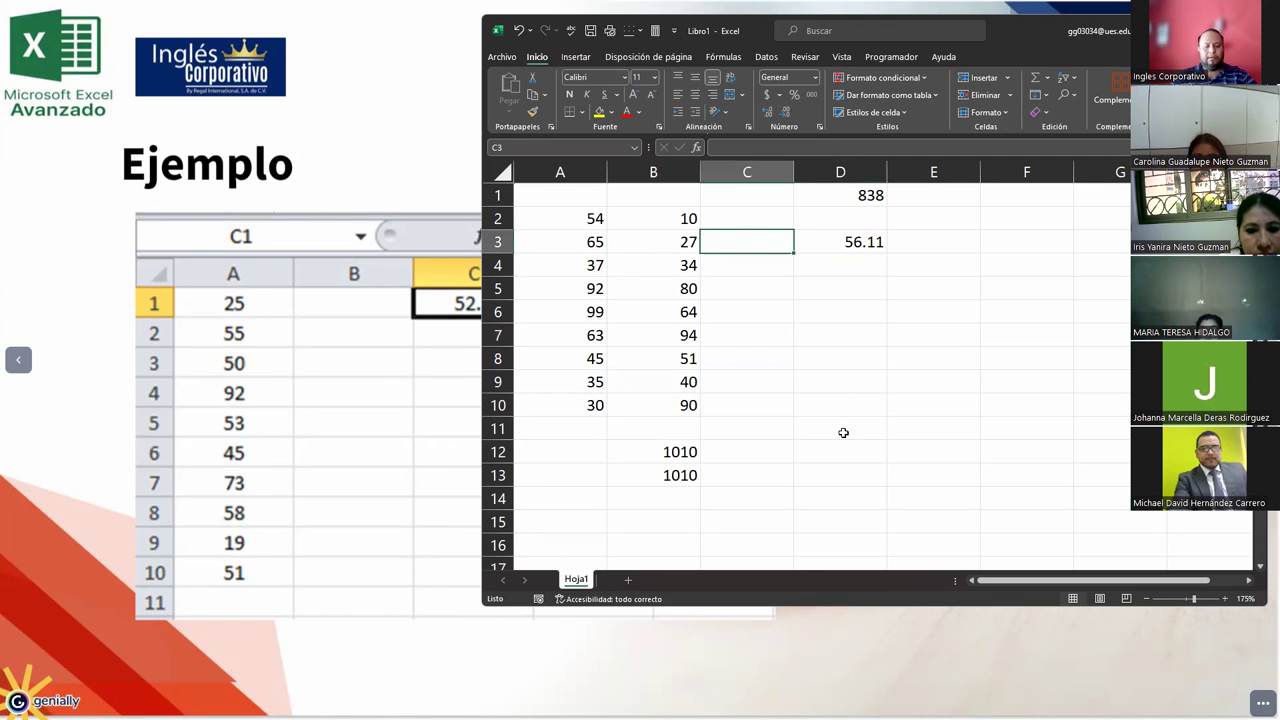
type("Promedio")
key("Return")
key("Up")
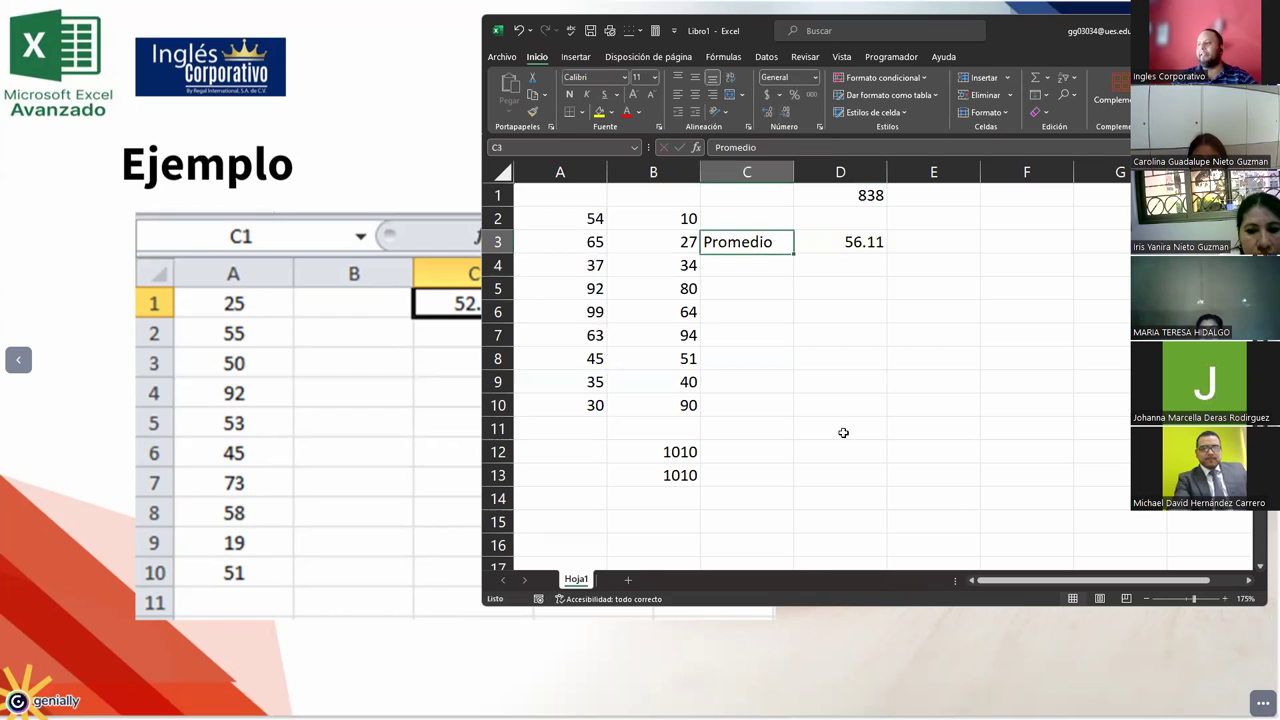
left_click(697, 98)
Enter =SUBTOTALES(4;A2:A10;B2:B10) in C7 to find the maximum, and locate that value in the data
left_click(781, 345)
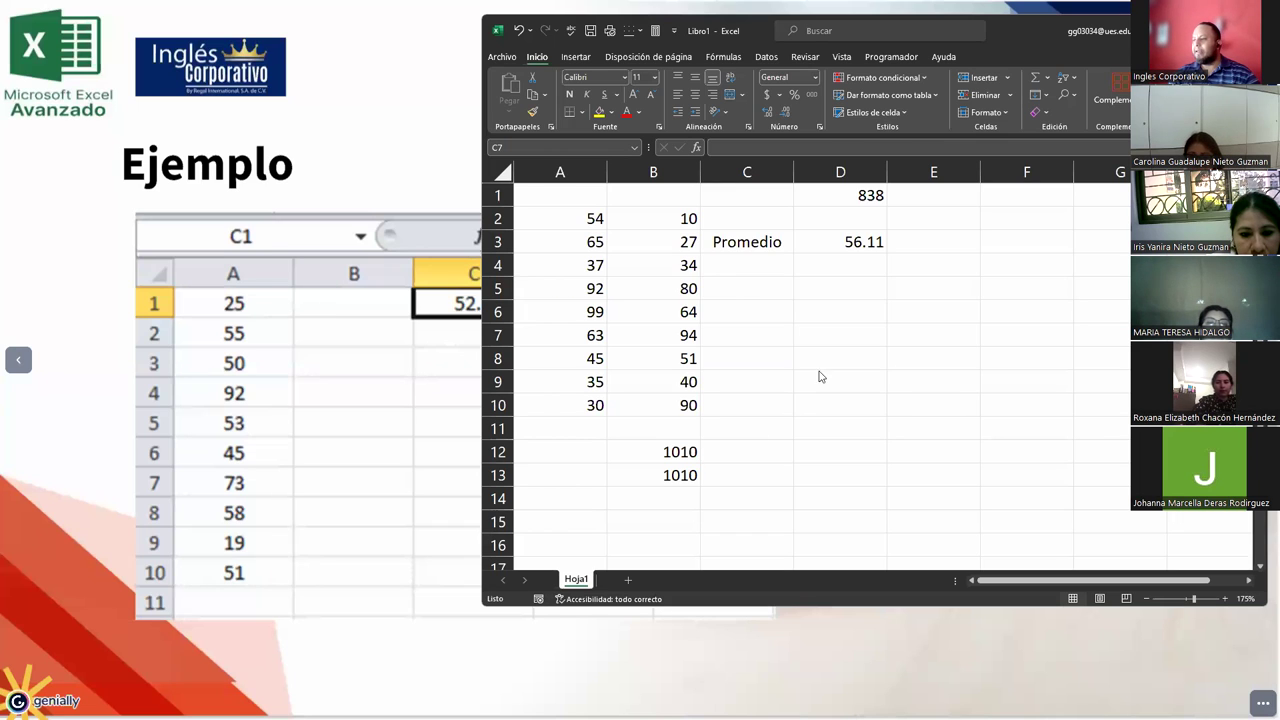
type("=")
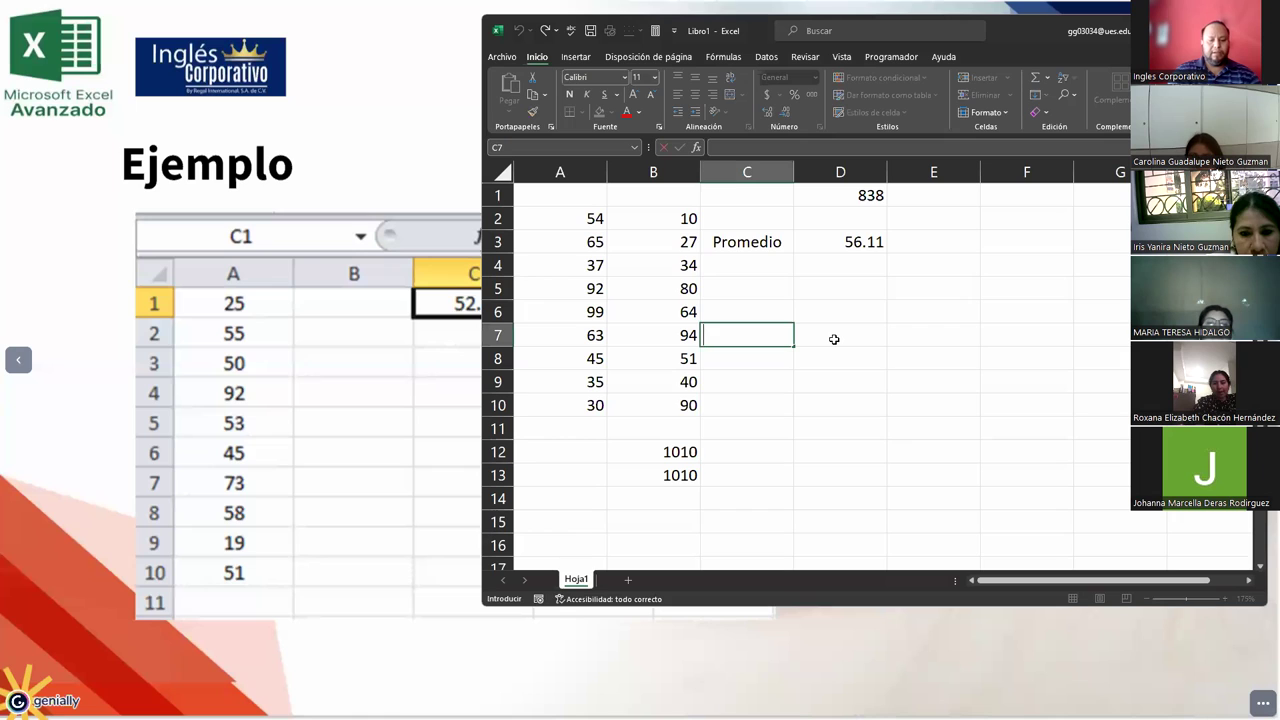
type("=subtotales(9")
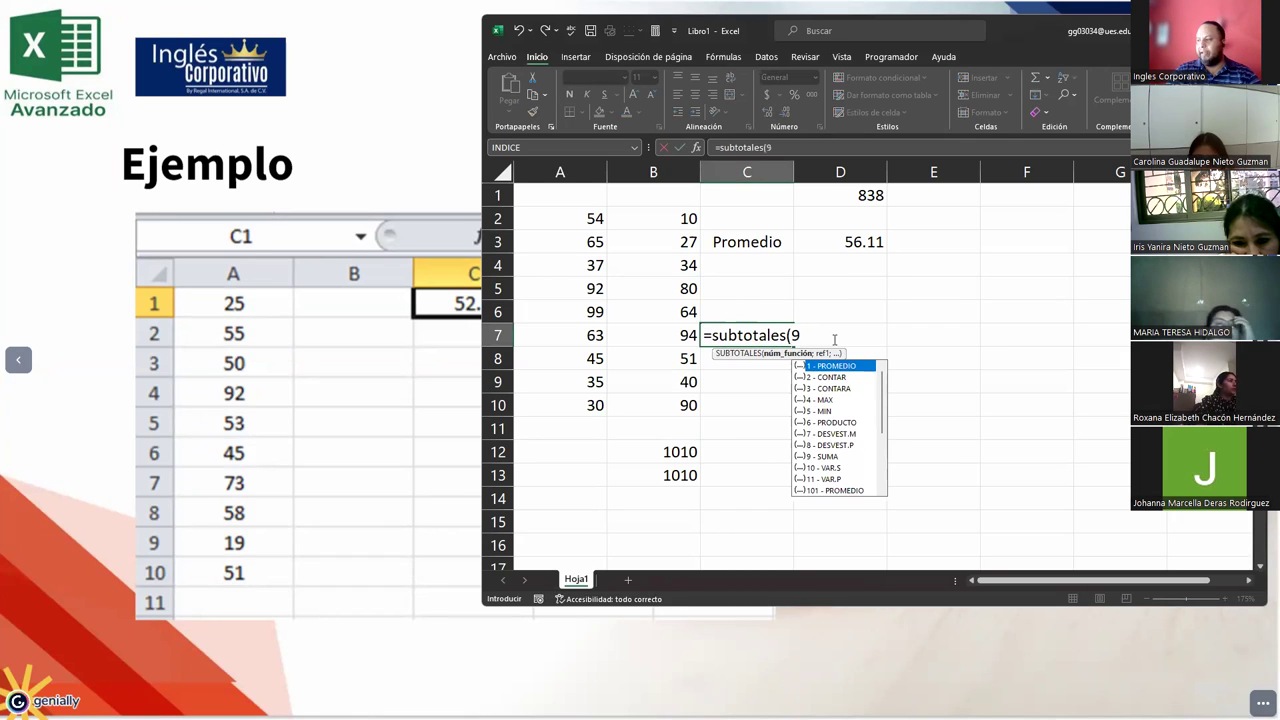
key("BackSpace")
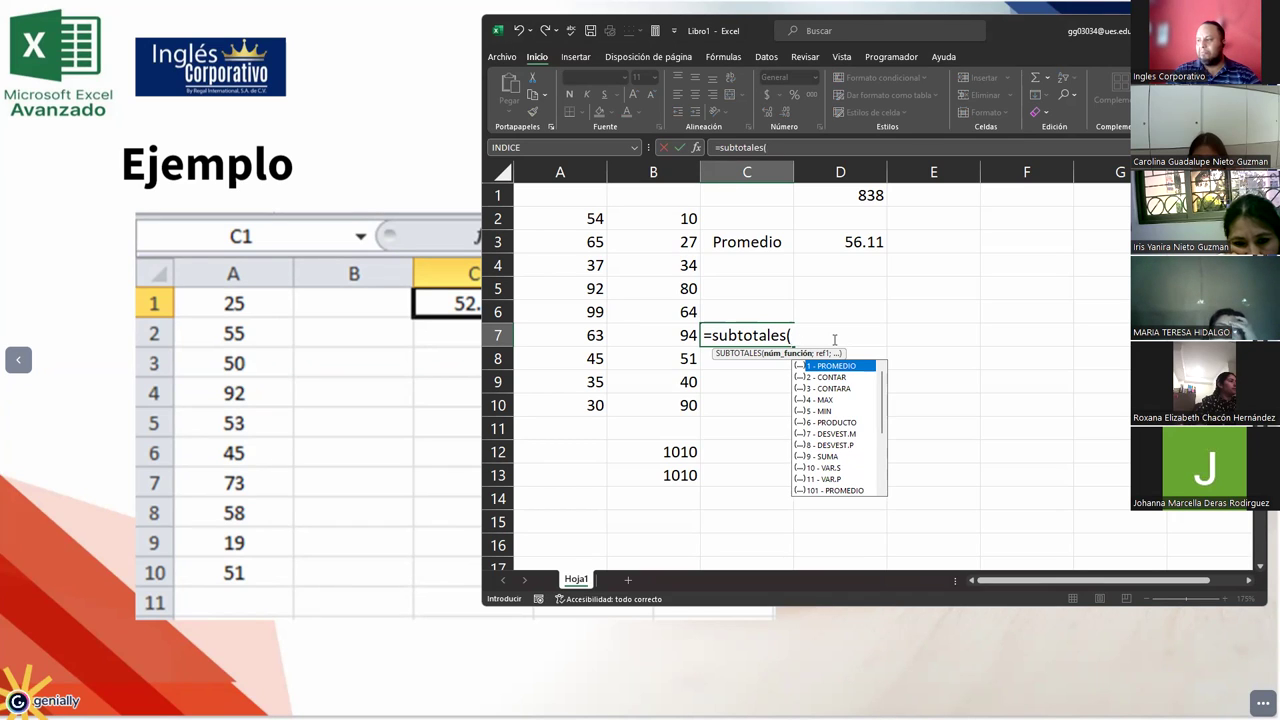
type("4;")
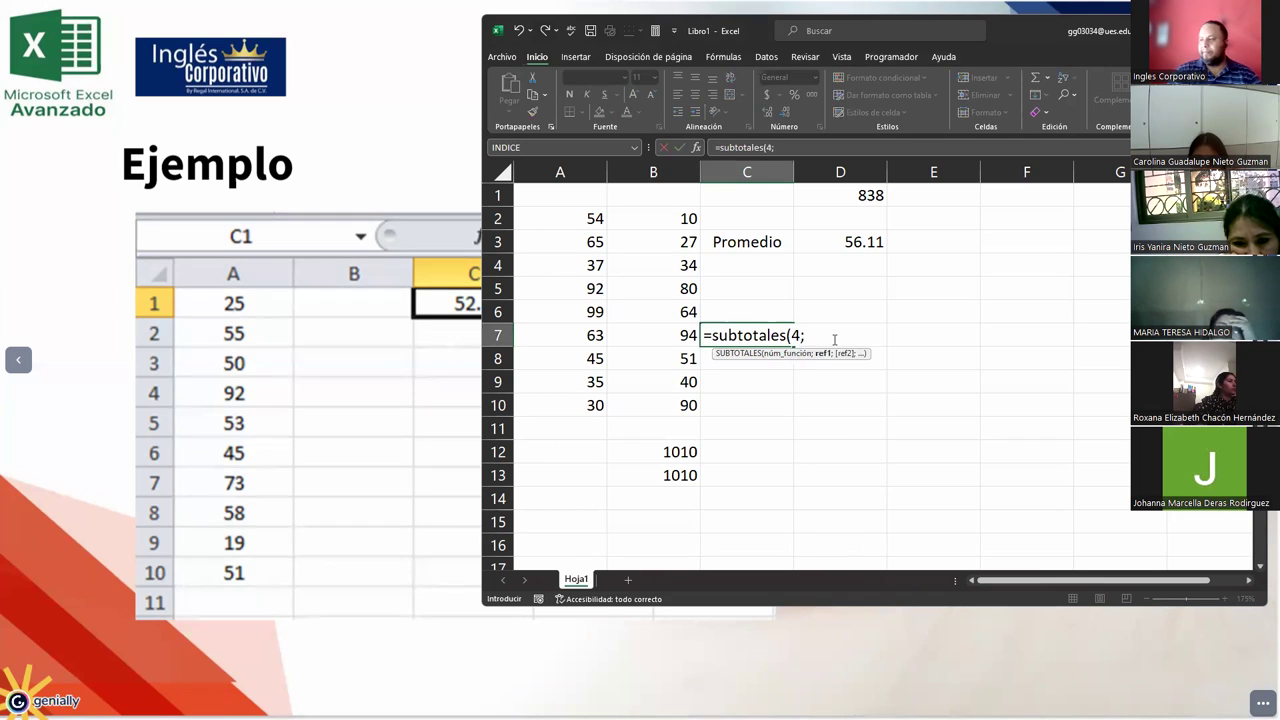
left_click_drag(590, 216, 600, 406)
type(";")
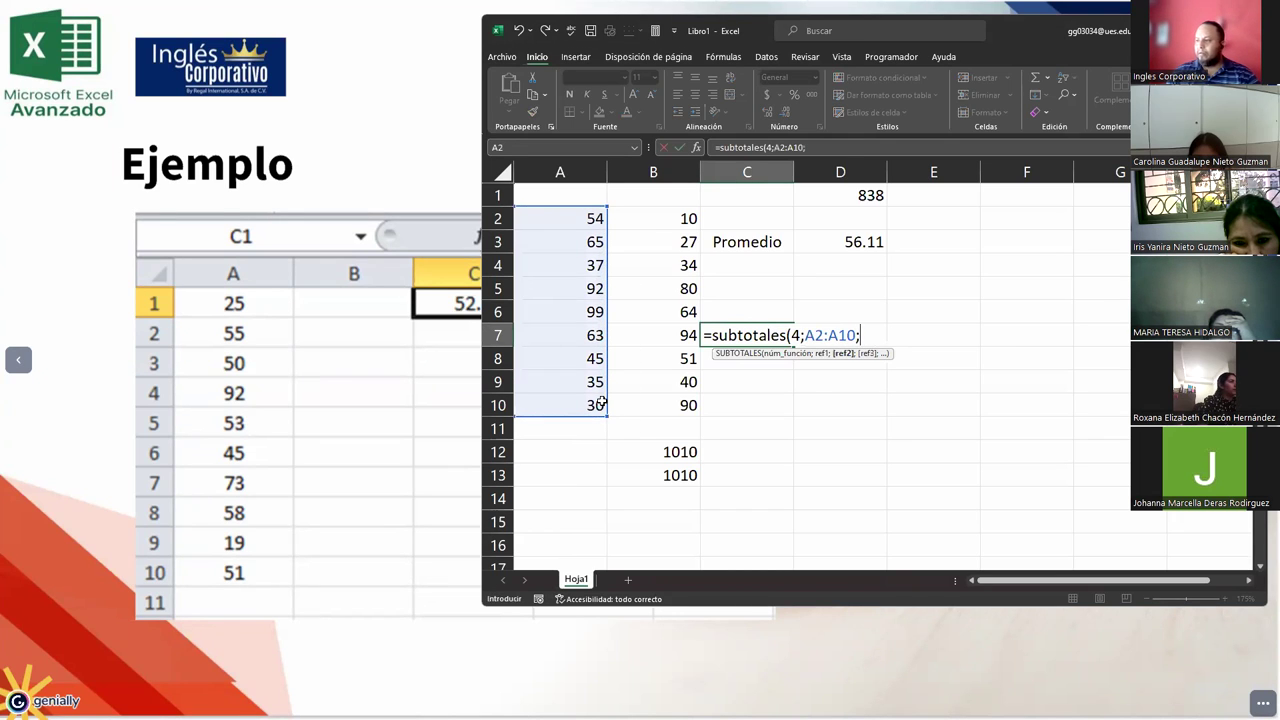
left_click_drag(651, 217, 672, 406)
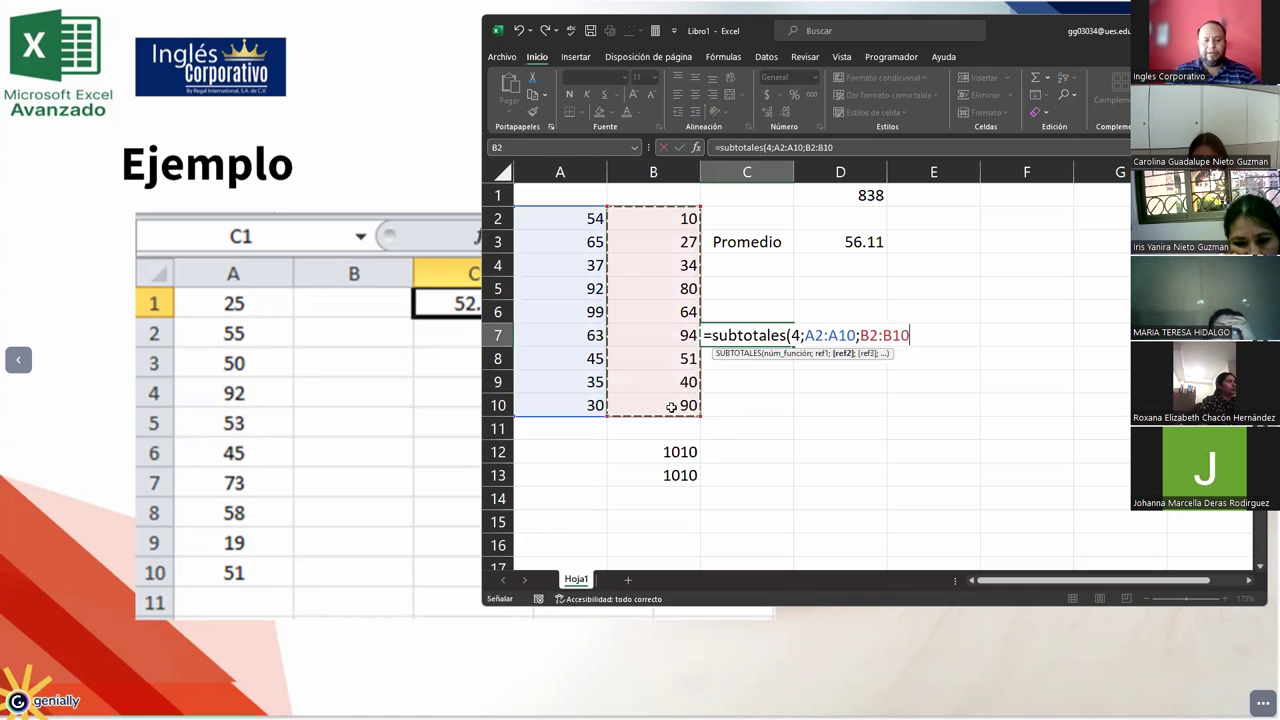
type(")")
key("Return")
key("Up")
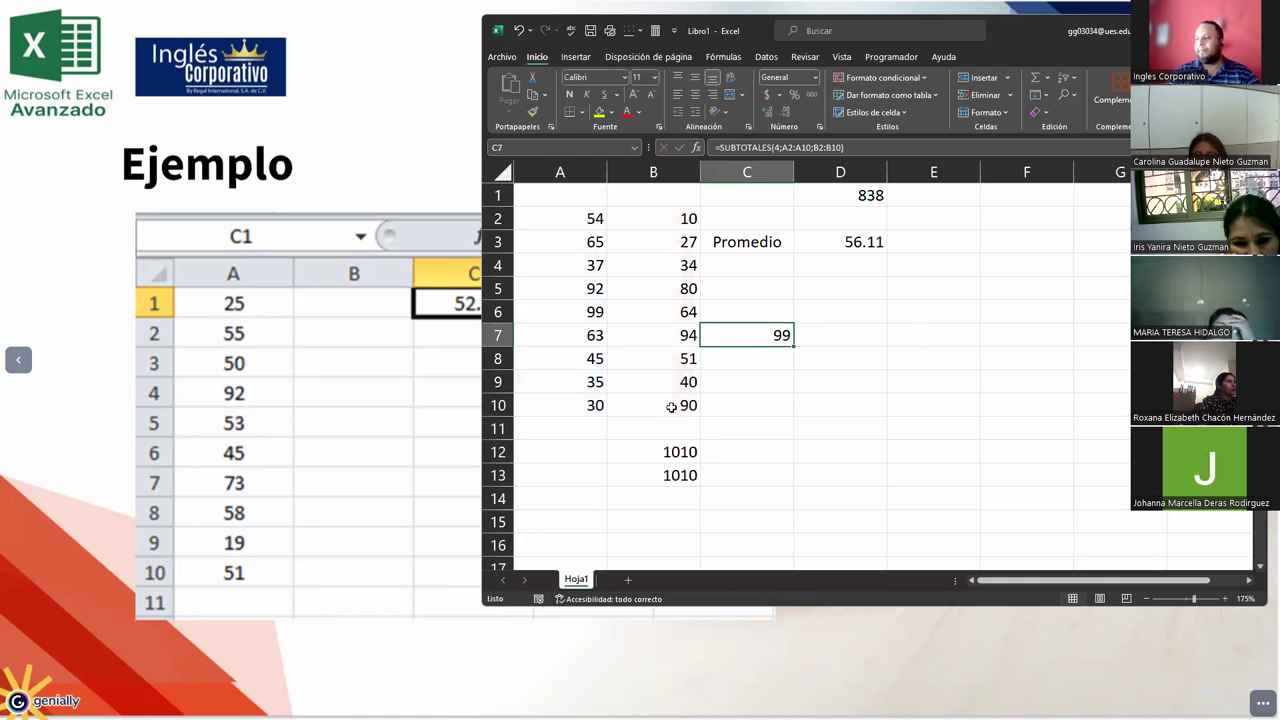
left_click(582, 316)
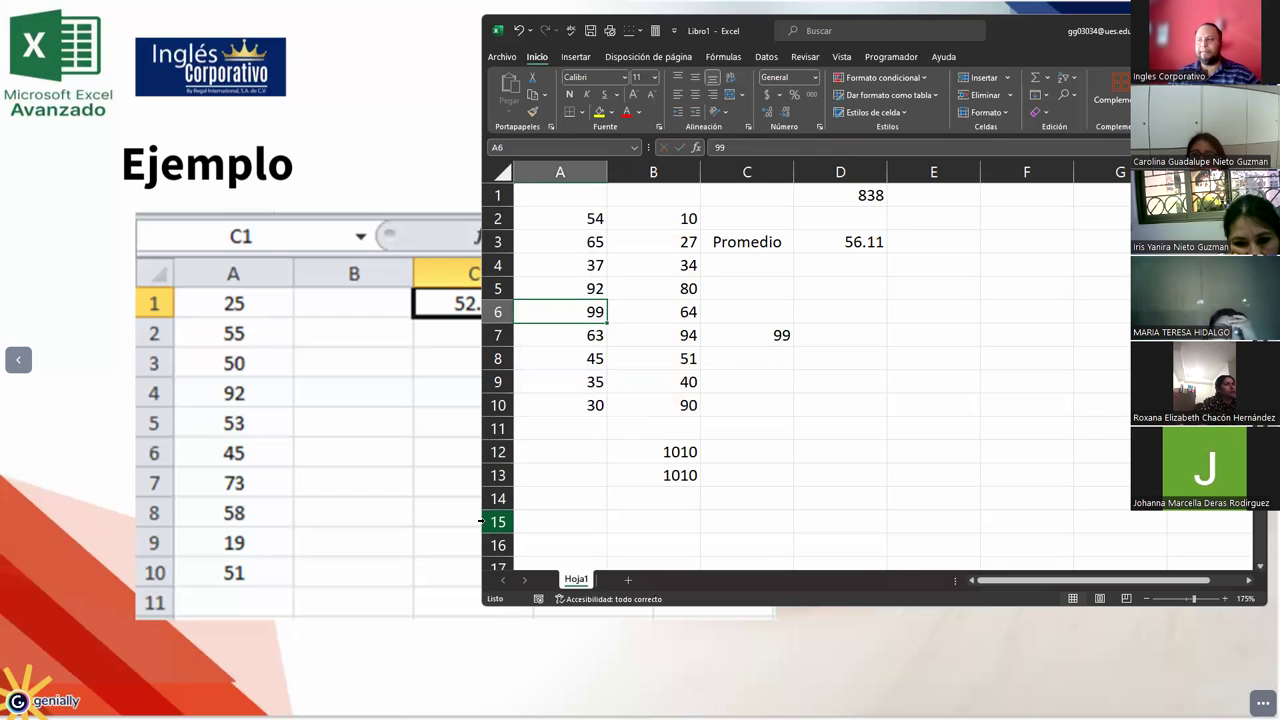
Clear the function number in C7's SUBTOTALES formula and try to choose 7 - DESVEST.M from the function list
double_click(764, 332)
double_click(814, 335)
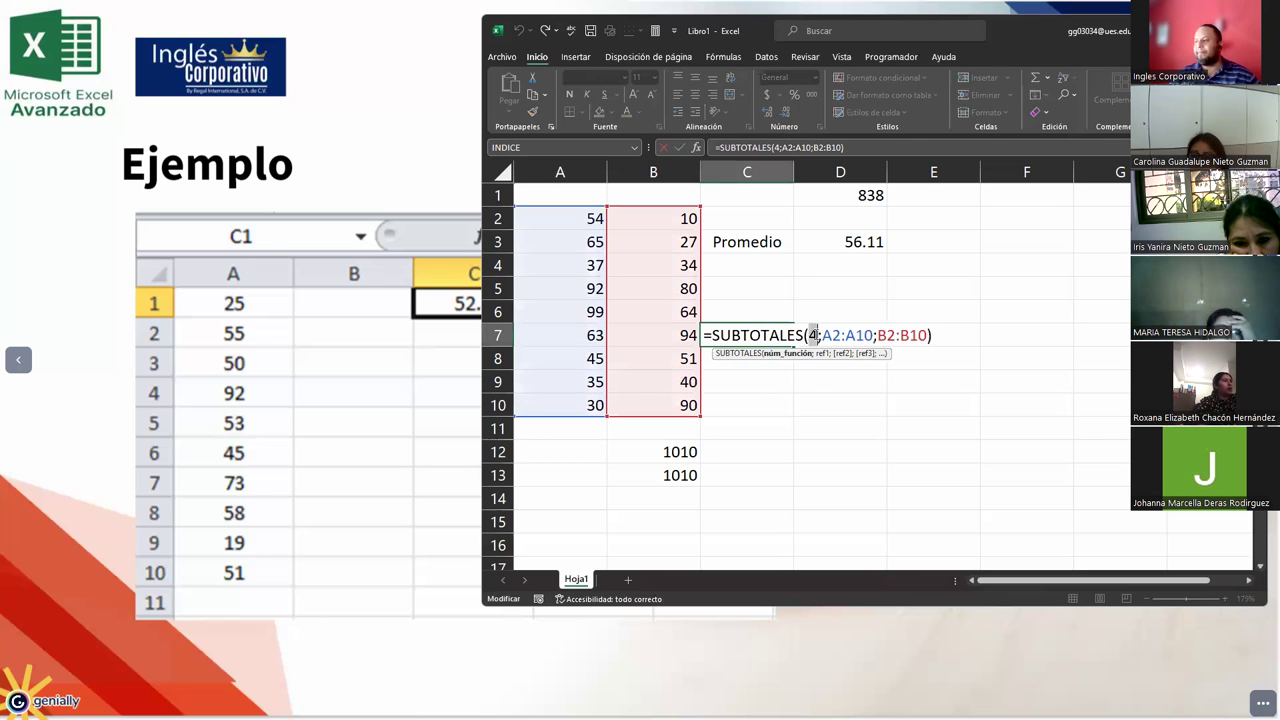
key("Delete")
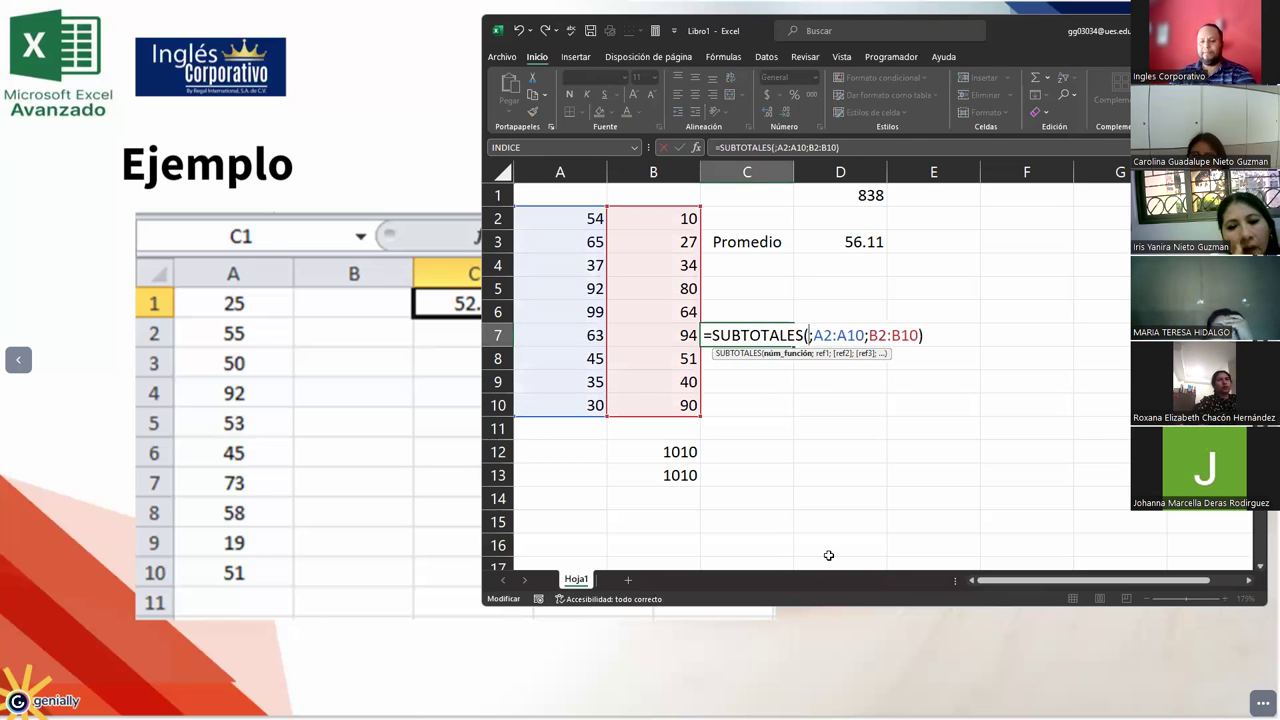
key("BackSpace")
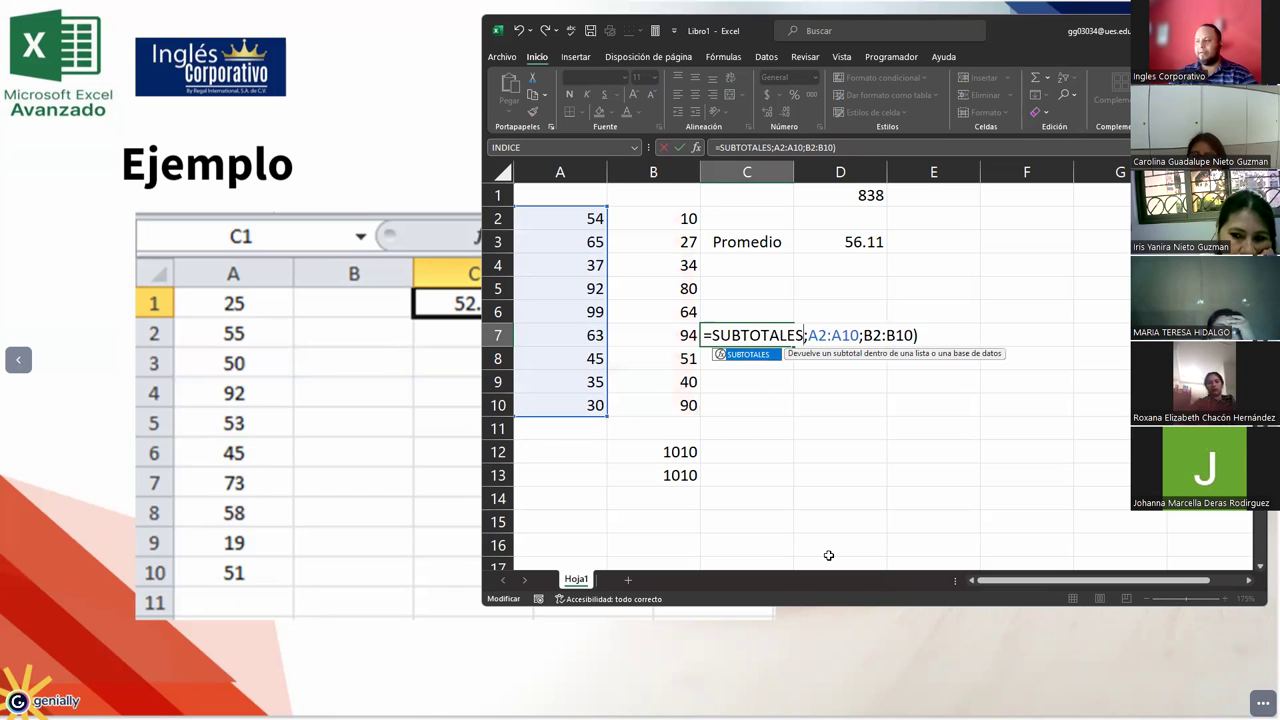
type("(")
key("Down")
key("Down")
key("Down")
key("Down")
key("Down")
key("Down")
key("Down")
key("Up")
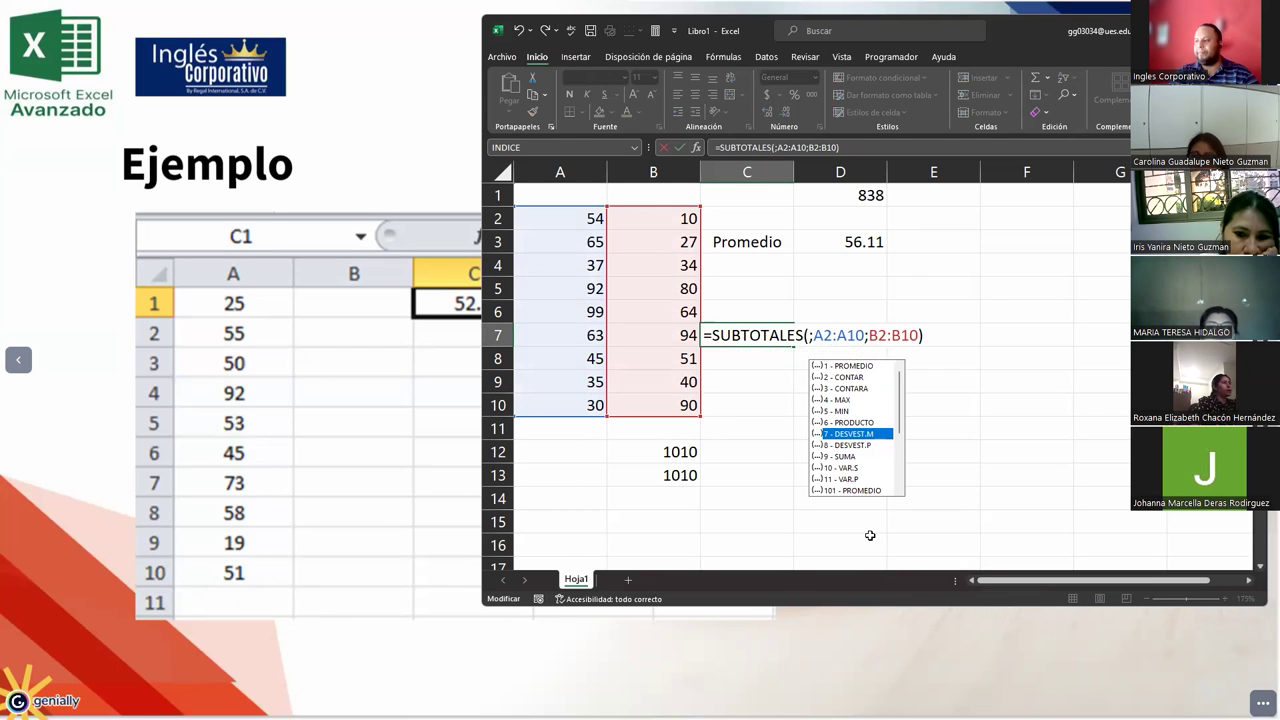
key("Return")
key("Up")
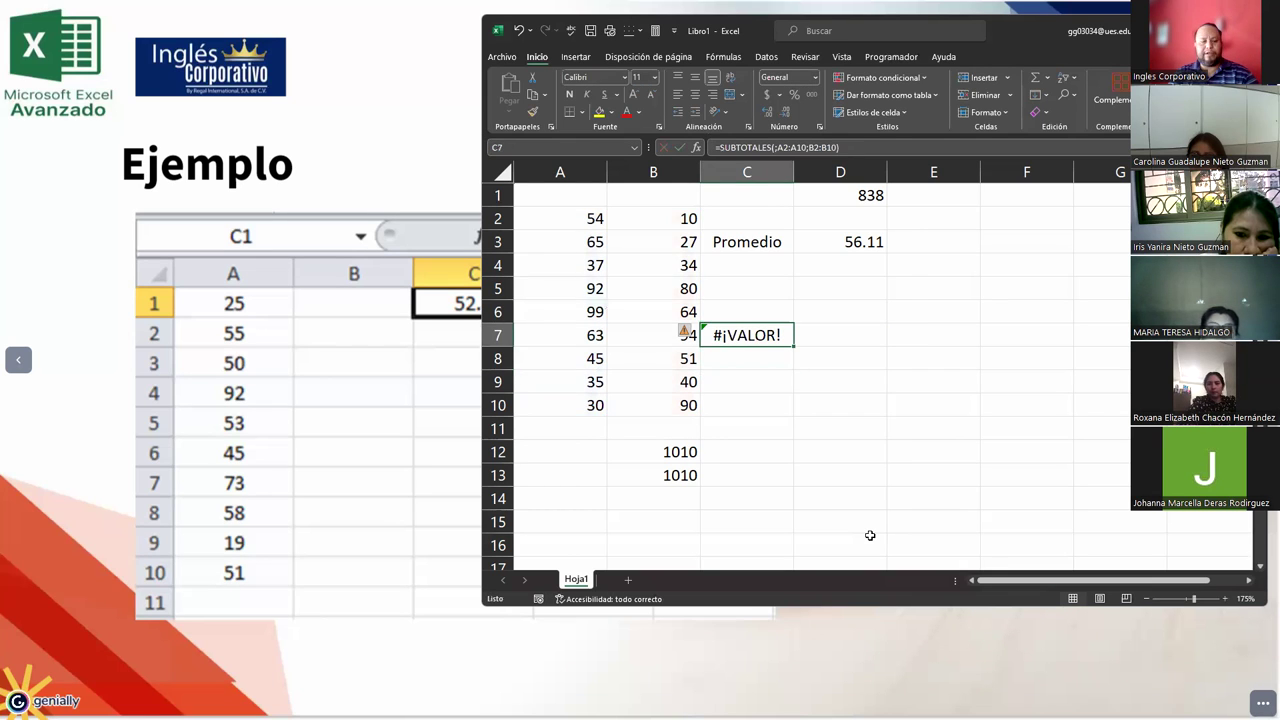
Set the function number in C7's SUBTOTALES formula to 7 to calculate the sample standard deviation of both columns
key("F2")
key("Left")
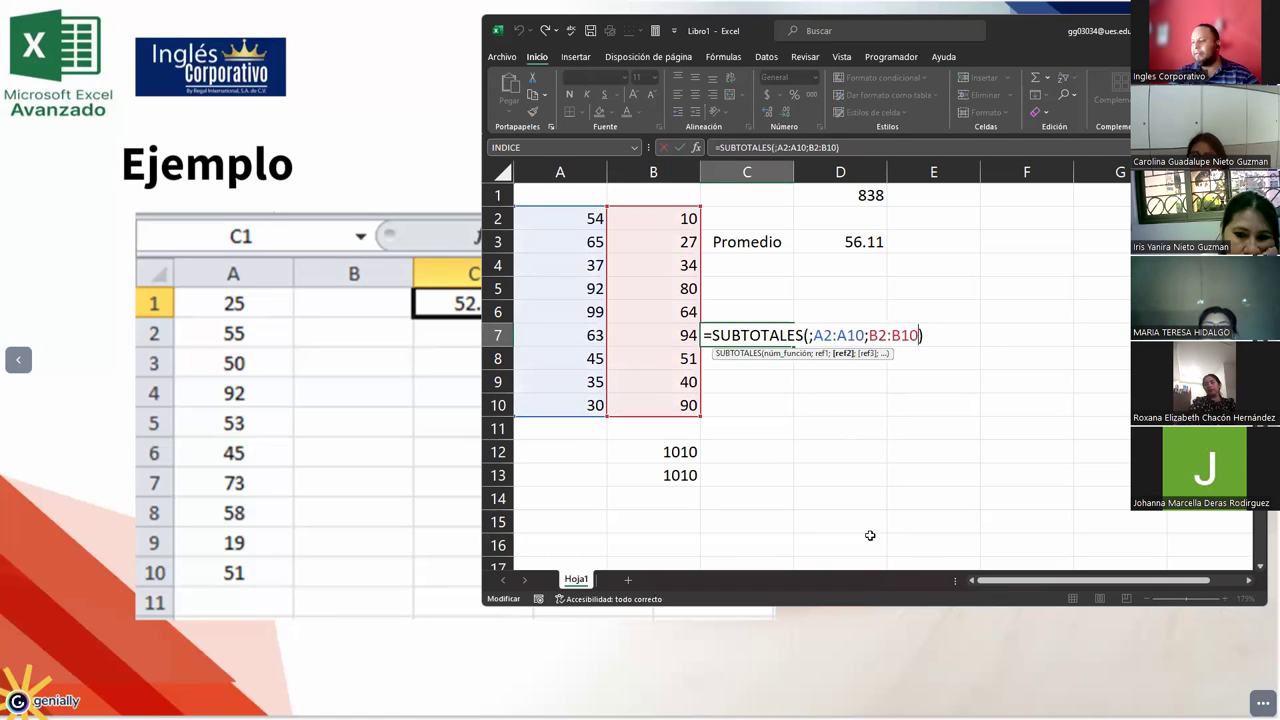
key("Left")
key("Left")
key("Left")
key("Left")
key("Right")
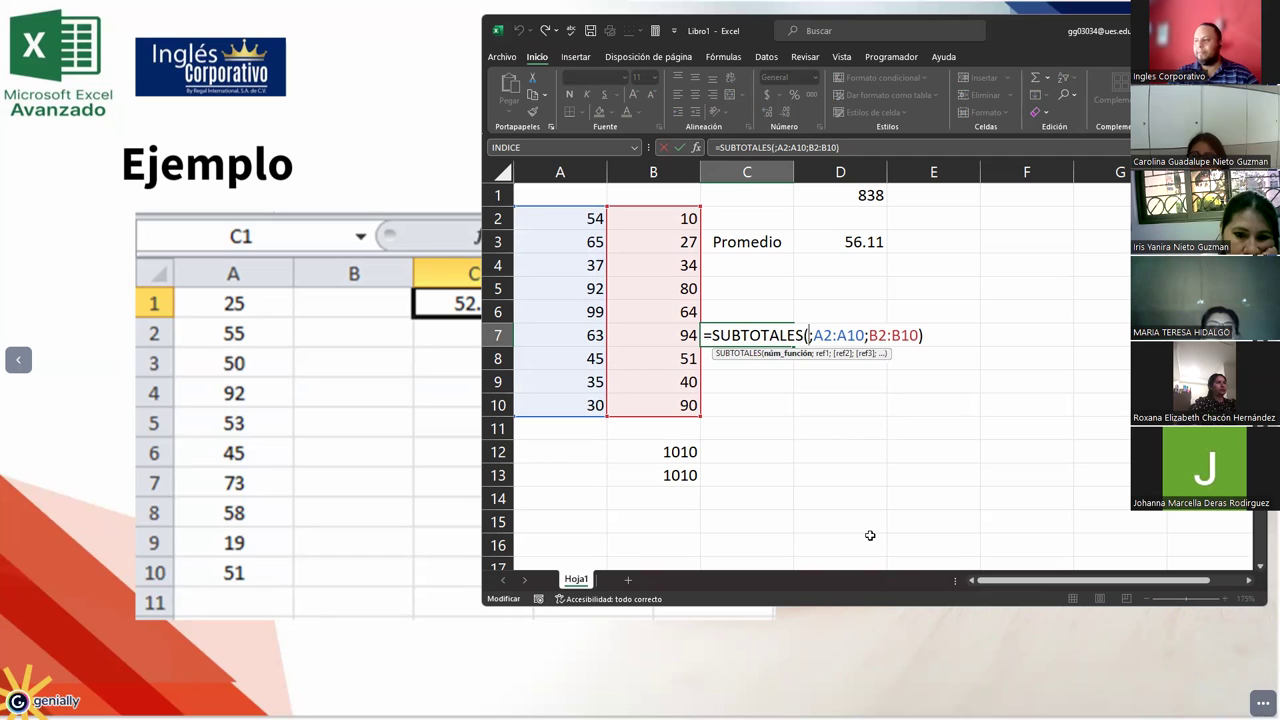
type("7")
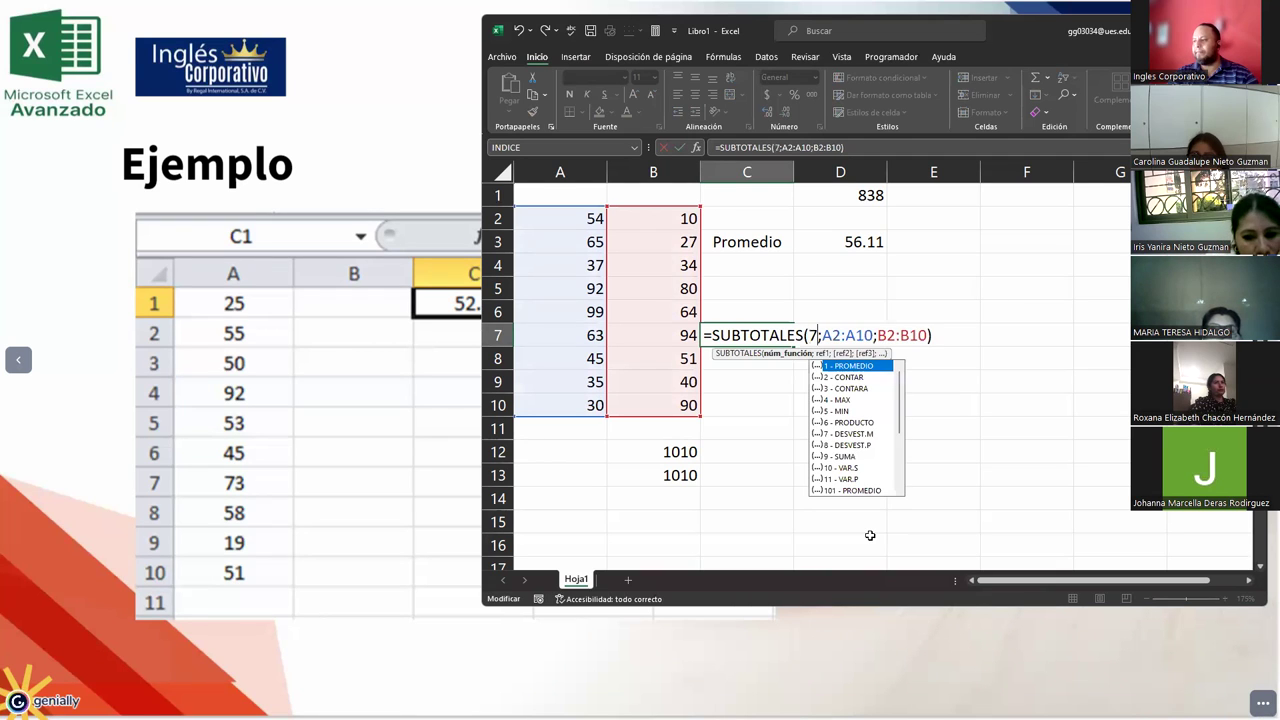
key("Down")
key("Down")
key("Down")
key("Down")
key("Down")
key("Down")
key("Escape")
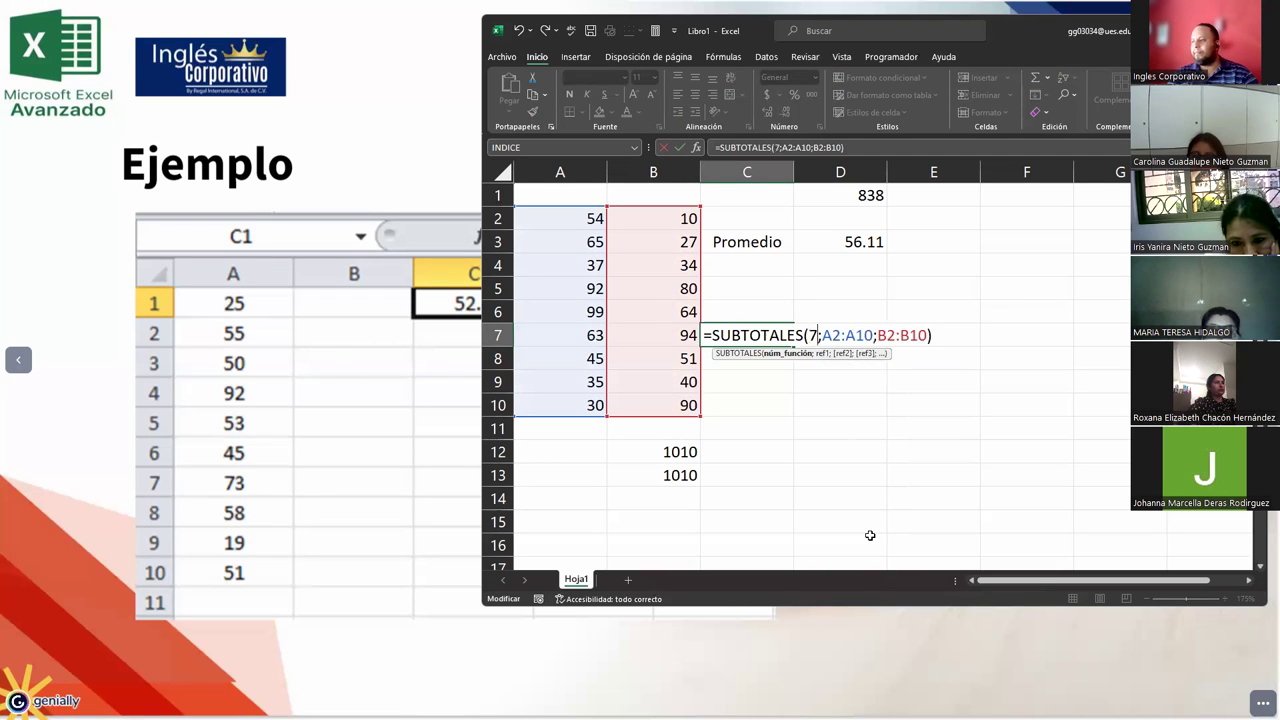
key("Return")
key("Up")
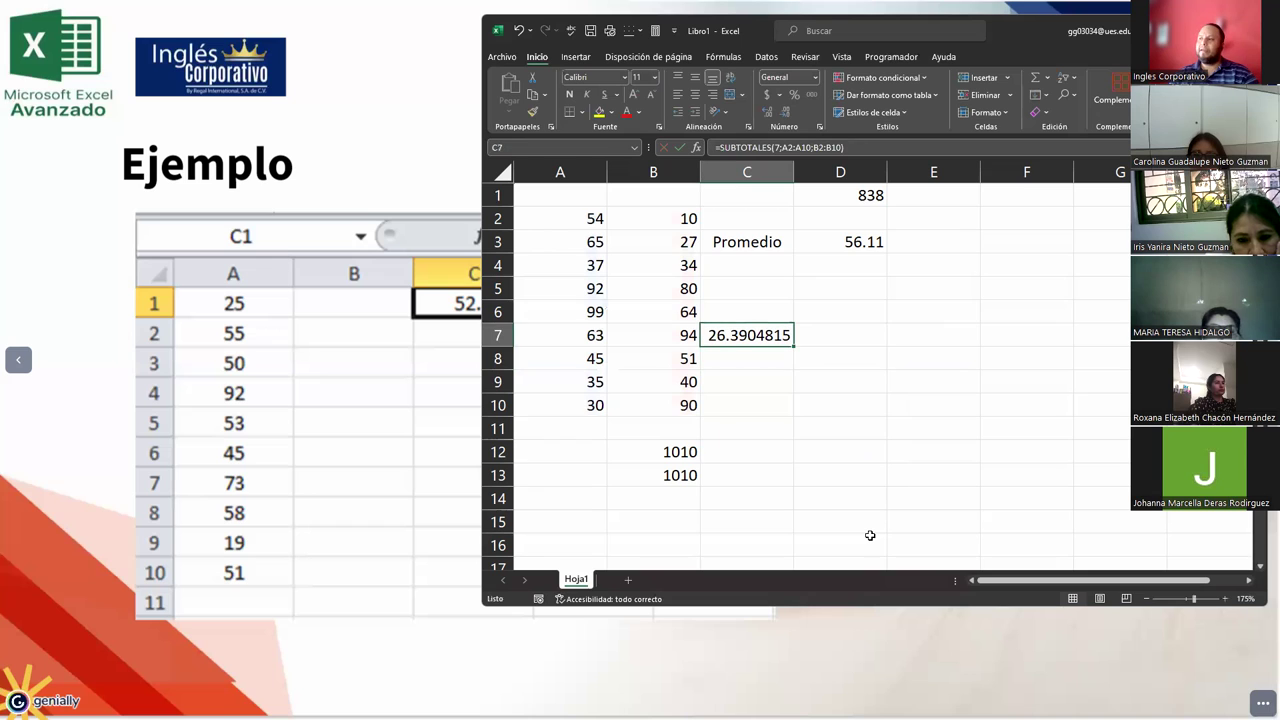
Reduce the number of decimal places shown for the standard deviation in C7
left_click(788, 109)
left_click(788, 109)
left_click(788, 109)
left_click(788, 109)
left_click(788, 109)
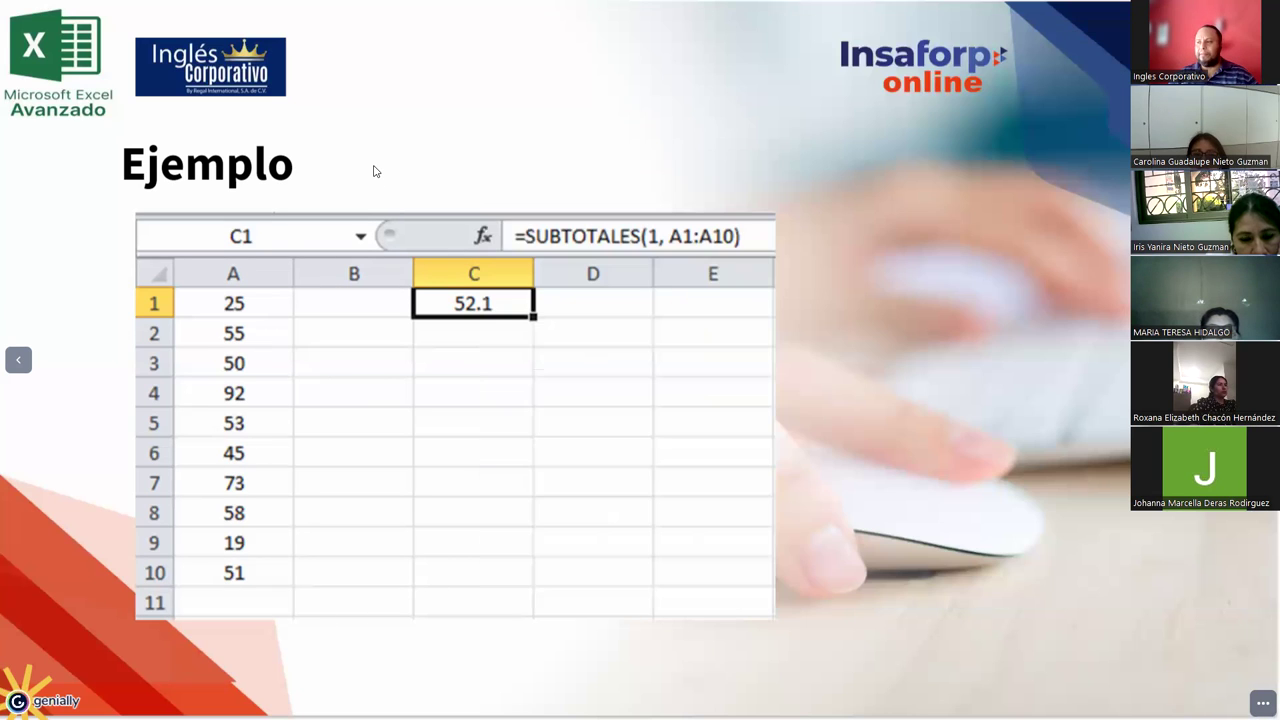
Advance the presentation past the two SUBTOTALES example slides to the DEMOSTRACIÓN slide
left_click(375, 172)
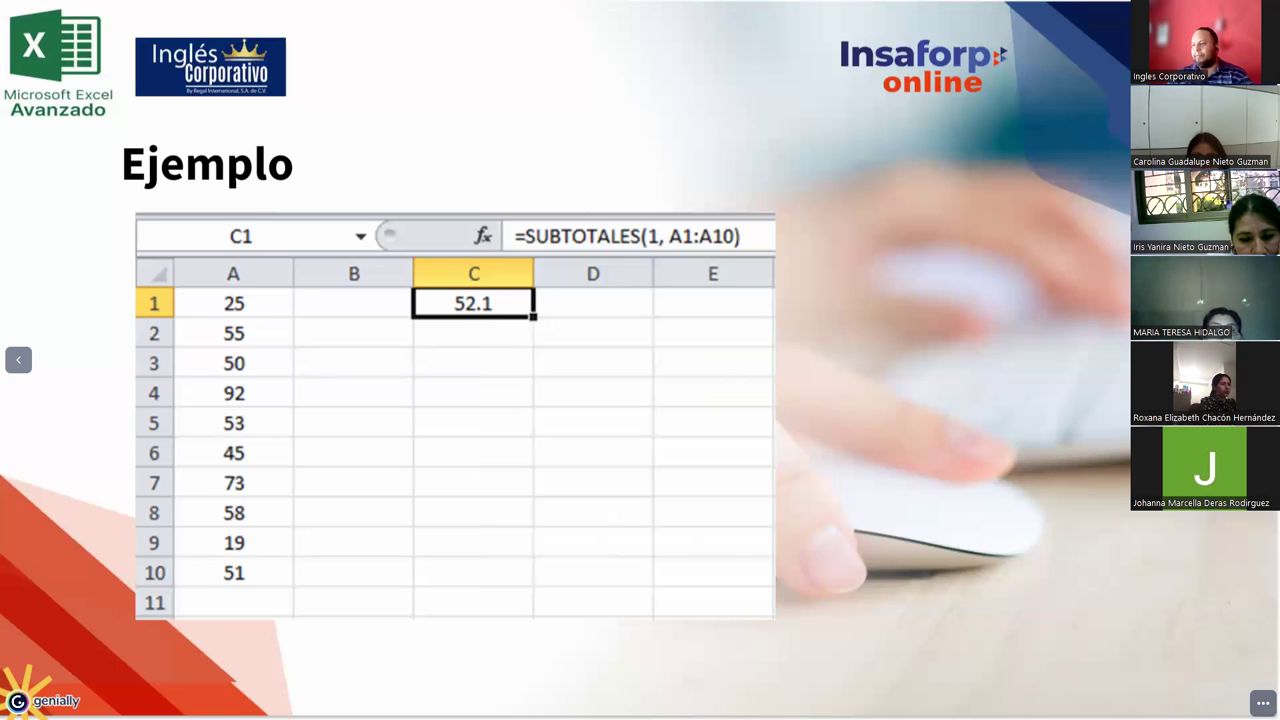
key("Right")
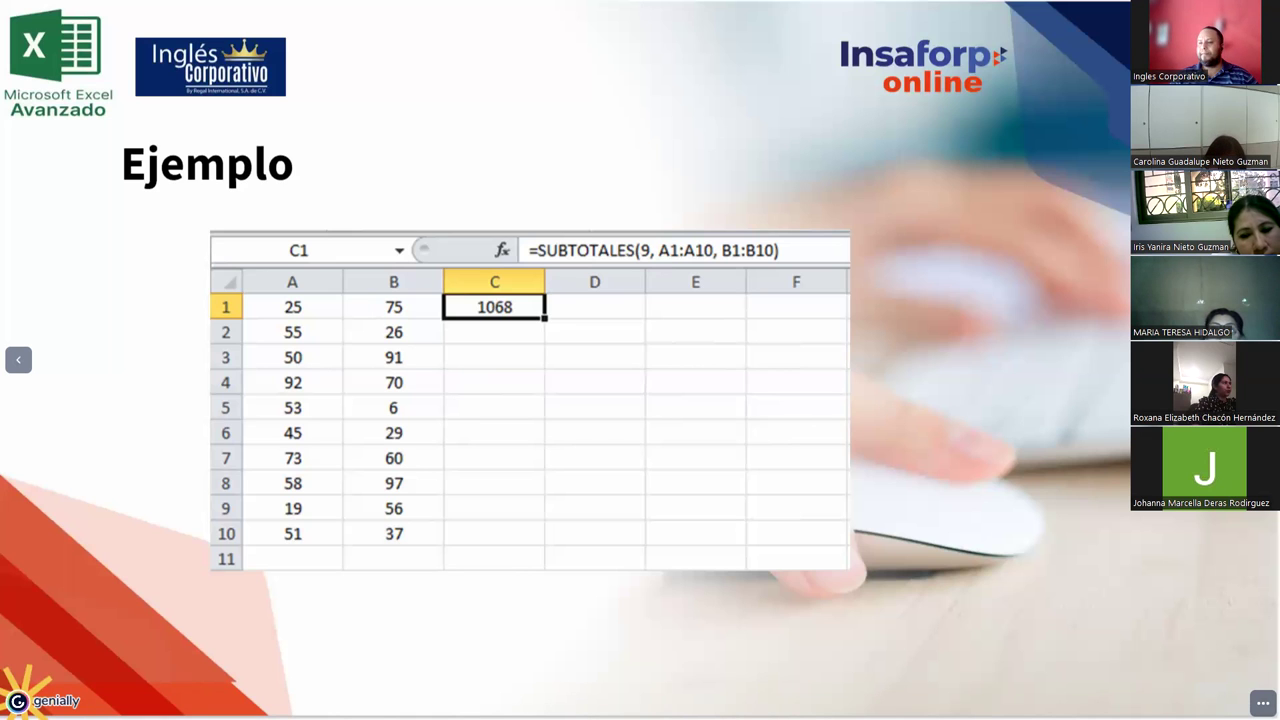
key("Right")
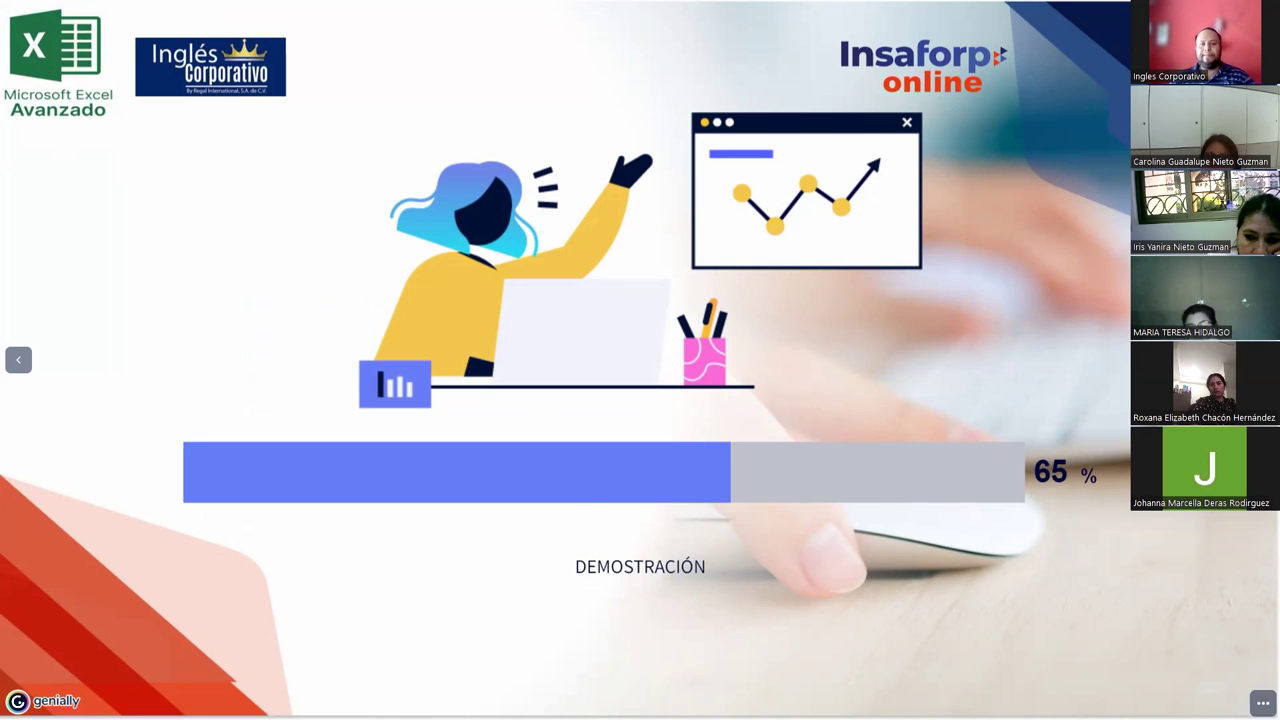
Switch to the Excel workbook, maximize its window, and add a new sheet named Ejercicio 11
key("alt+Tab")
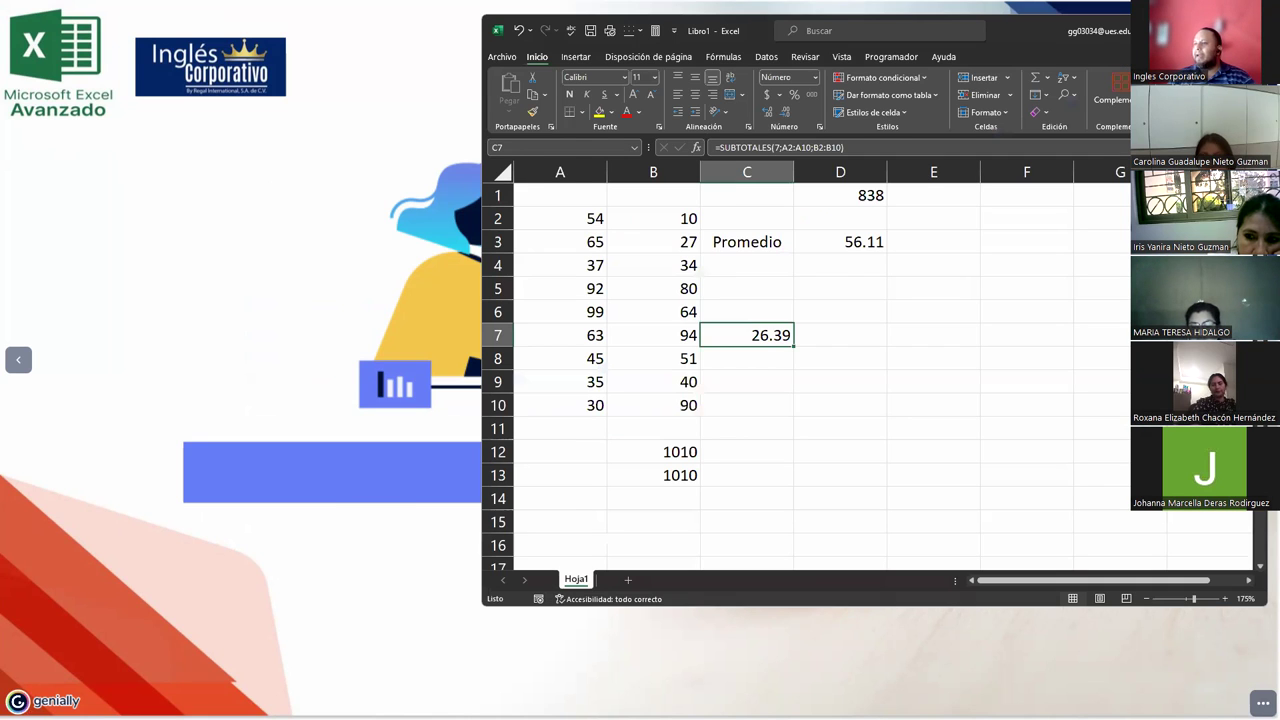
key("super+Up")
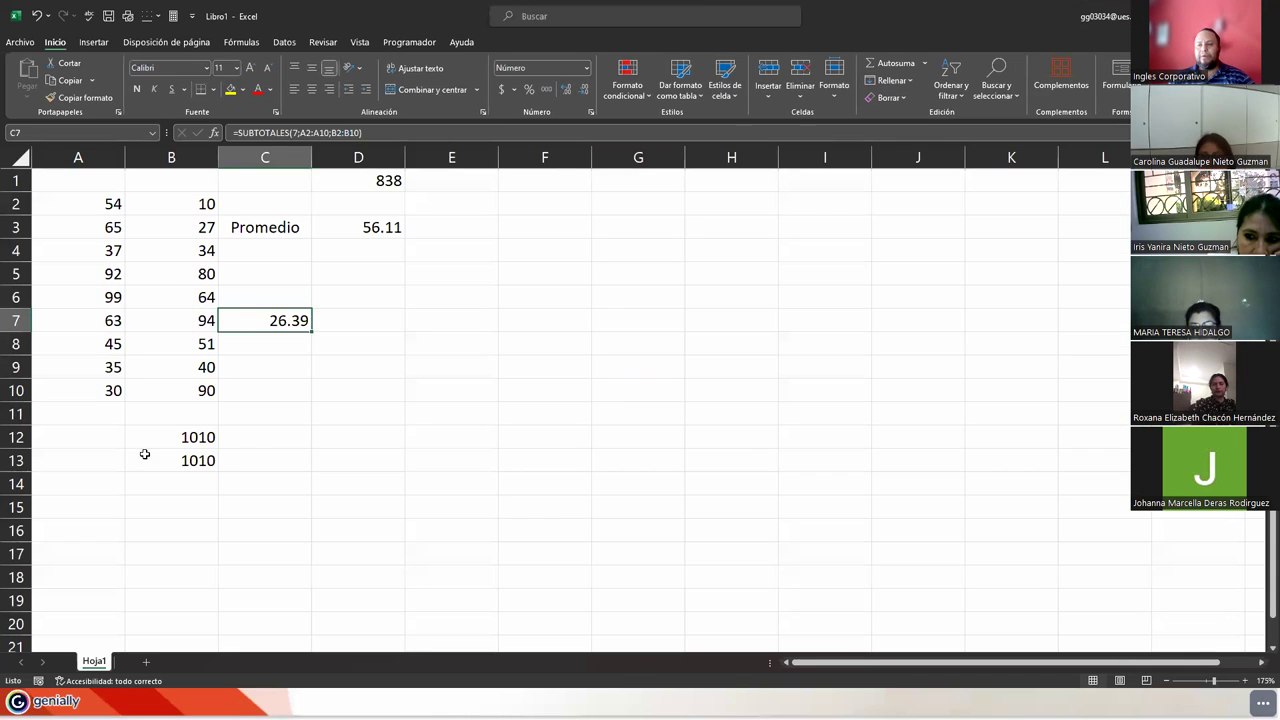
left_click(145, 662)
type("Ejercicio 11")
key("Return")
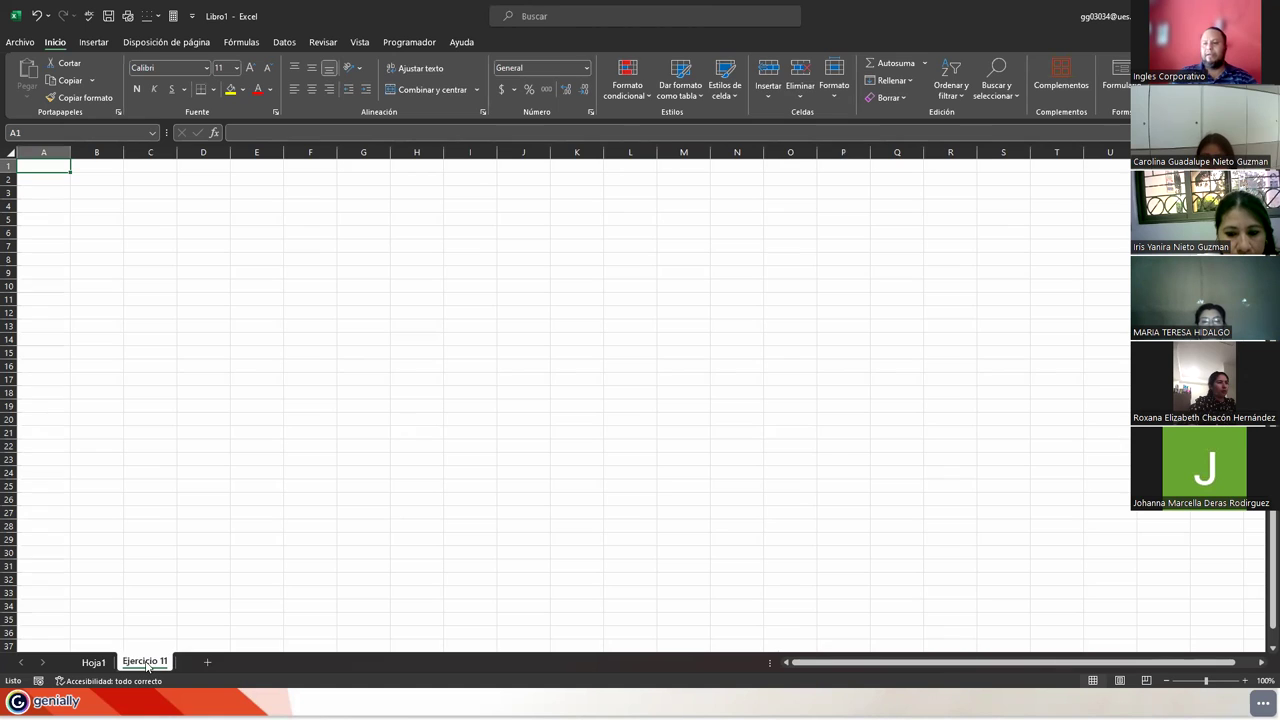
Delete the sheet Hoja1 from the workbook and confirm the deletion
right_click(93, 664)
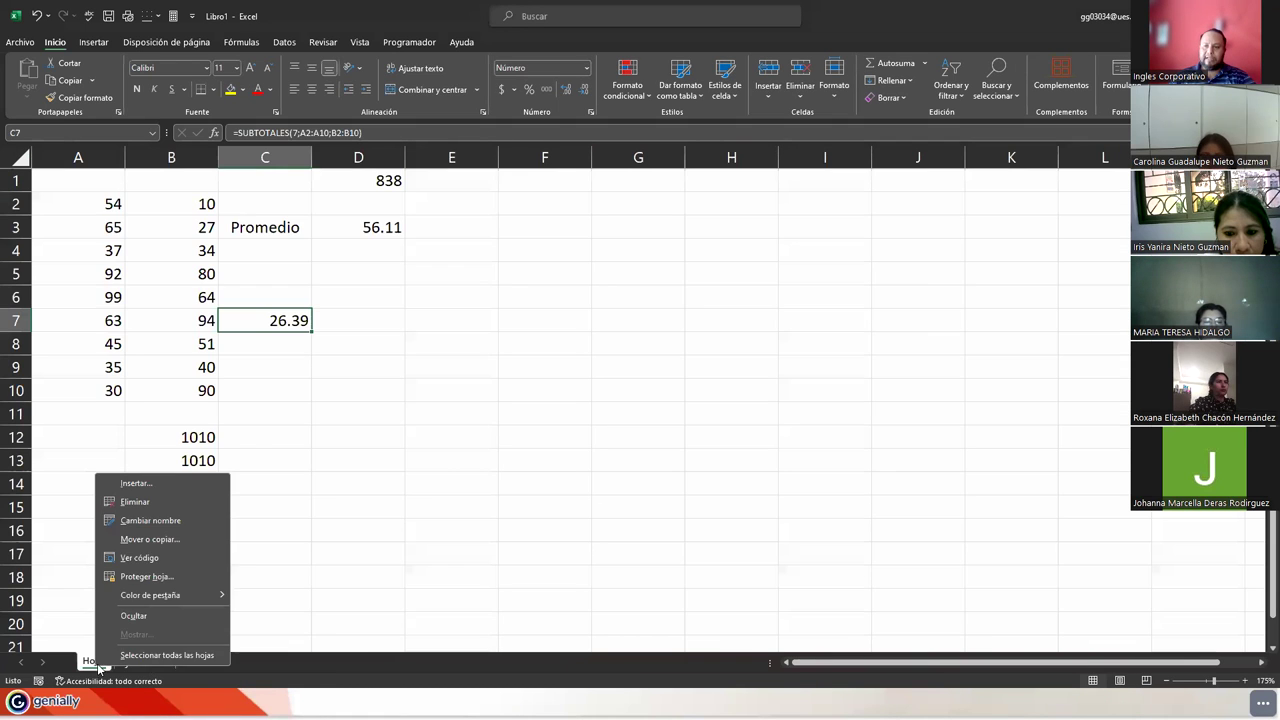
left_click(147, 504)
left_click(610, 387)
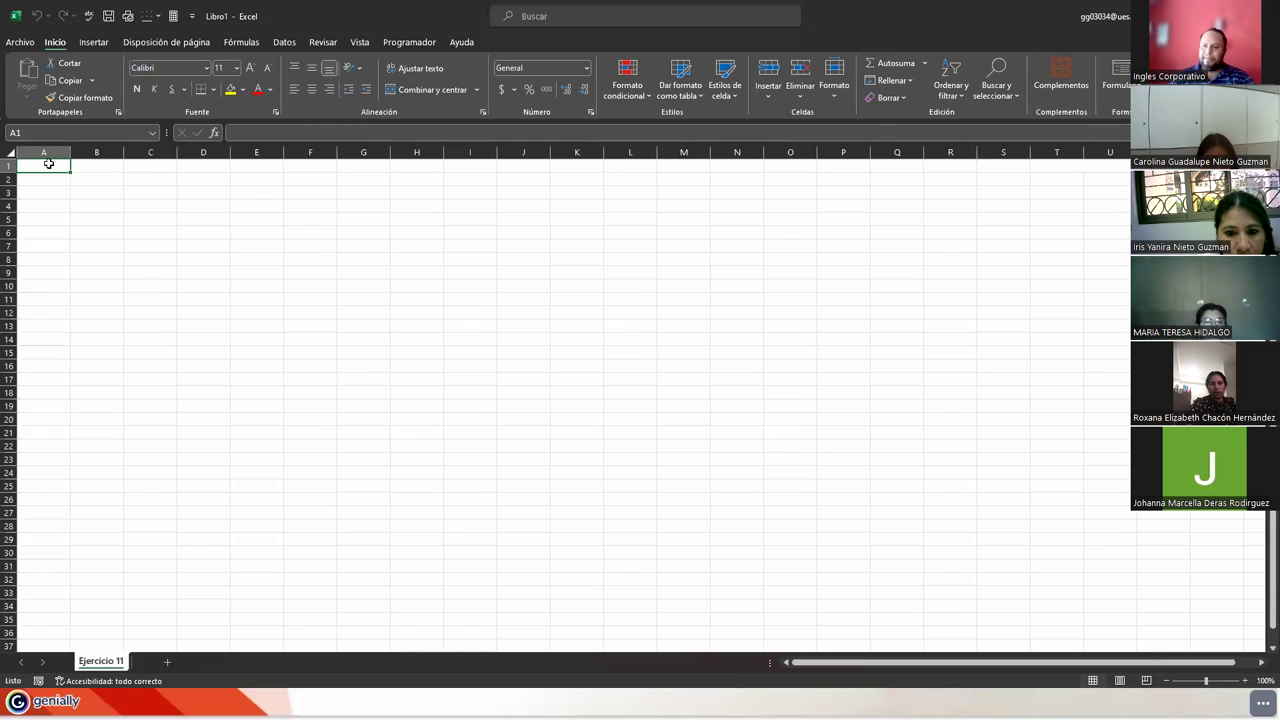
Start saving the workbook under a new name and browse to the 2023 folder on the Escritorio
left_click(18, 43)
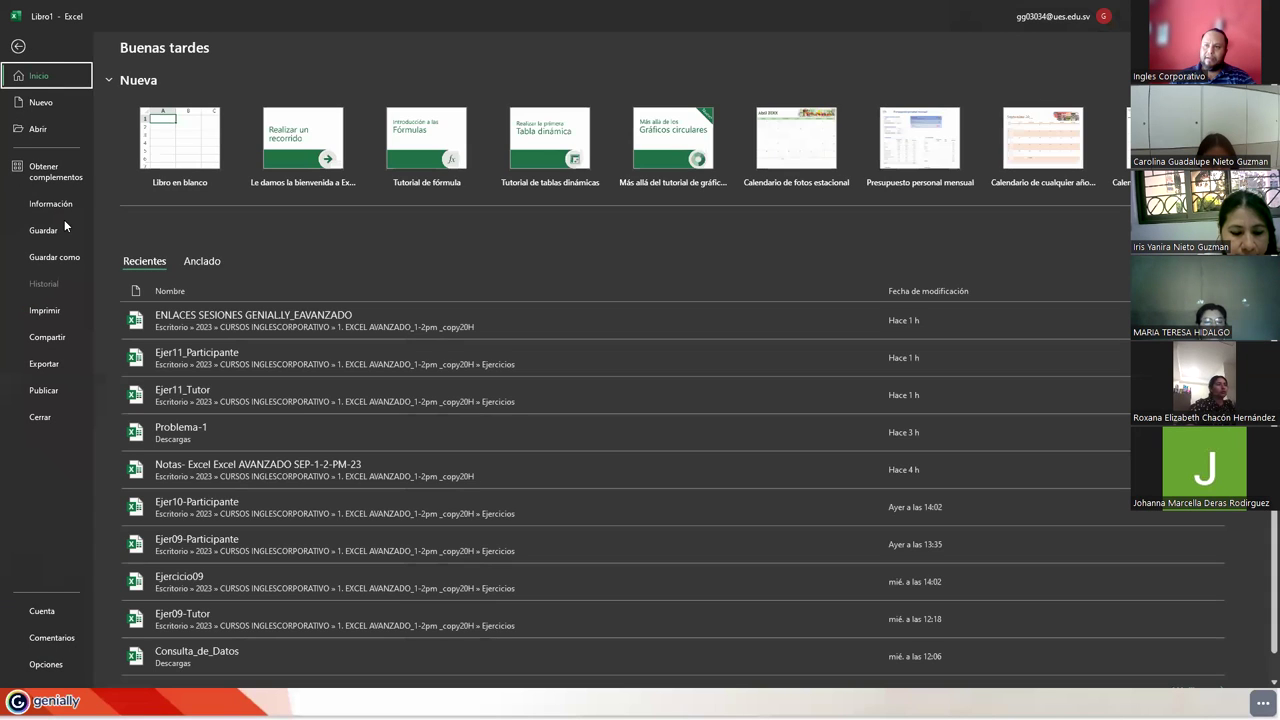
left_click(66, 259)
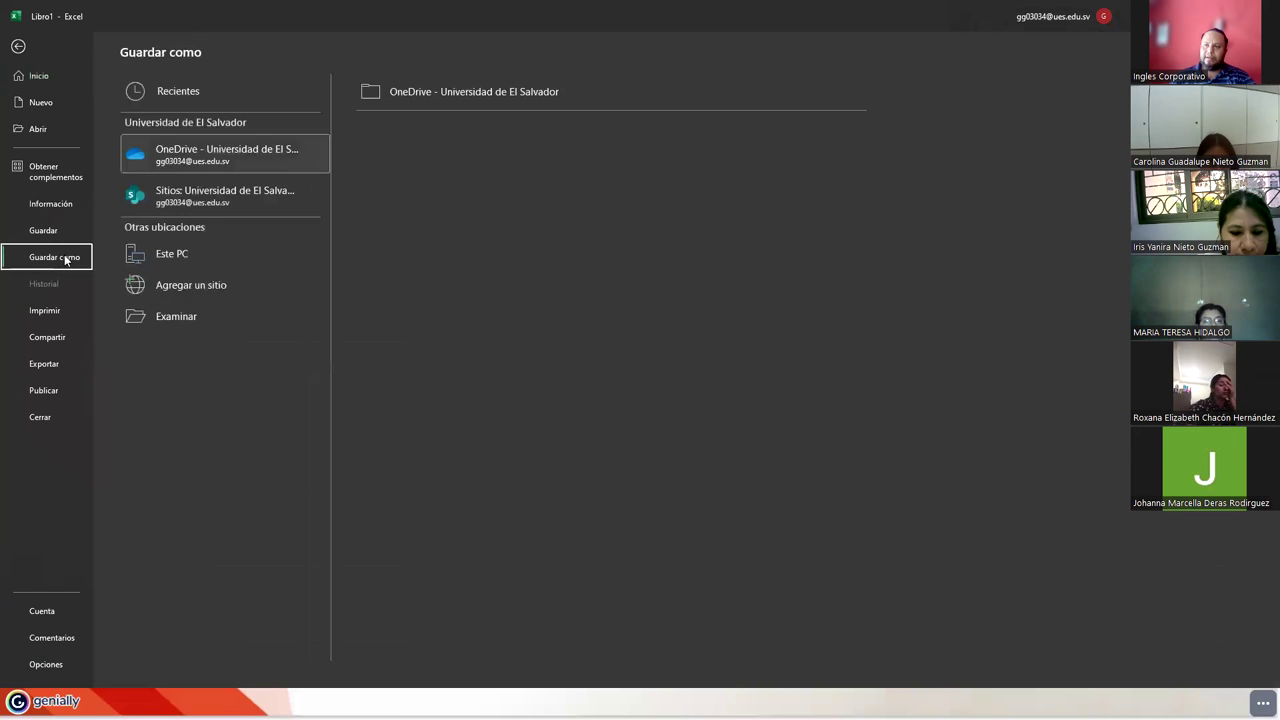
left_click(194, 320)
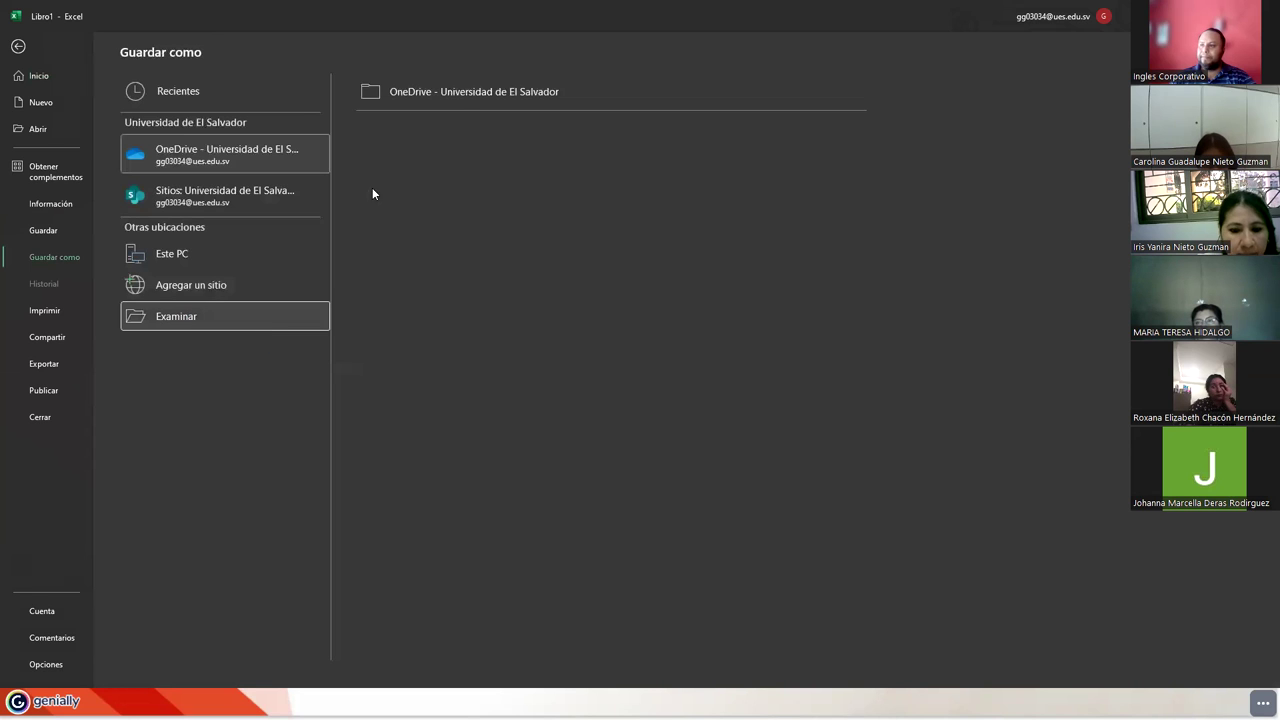
left_click(58, 152)
left_click(320, 271)
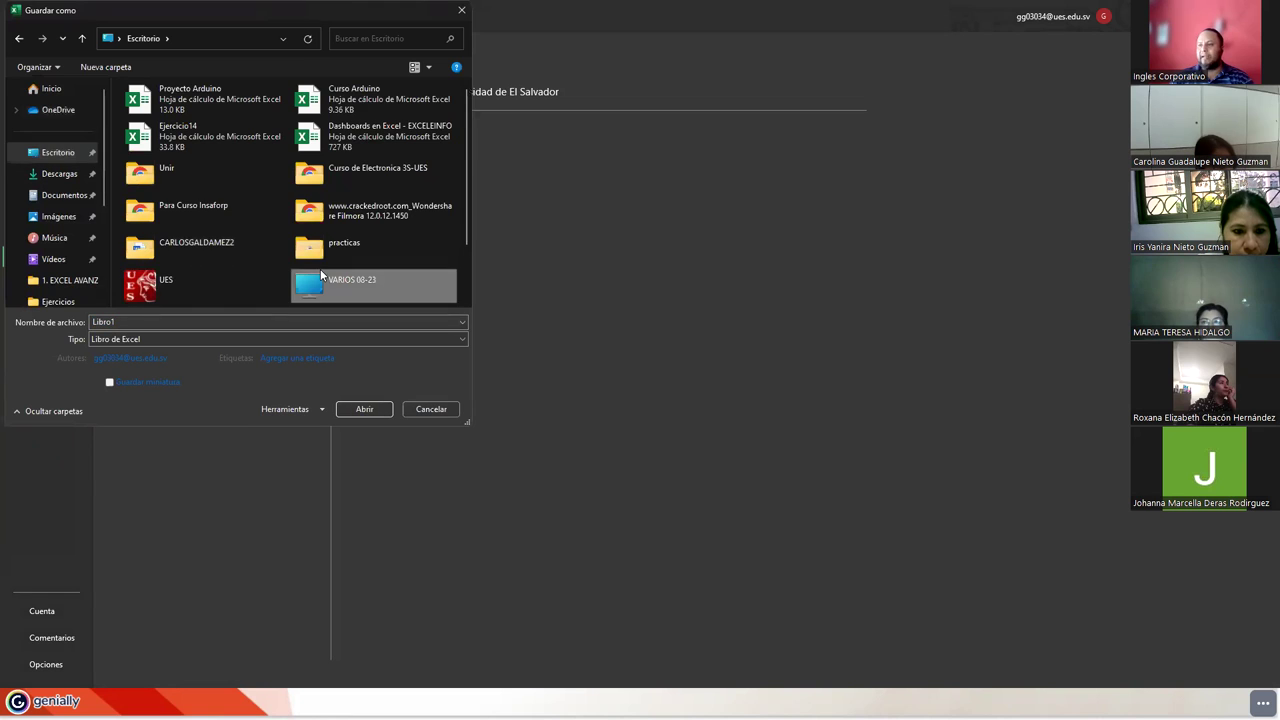
scroll(316, 265, "down", 1)
double_click(184, 261)
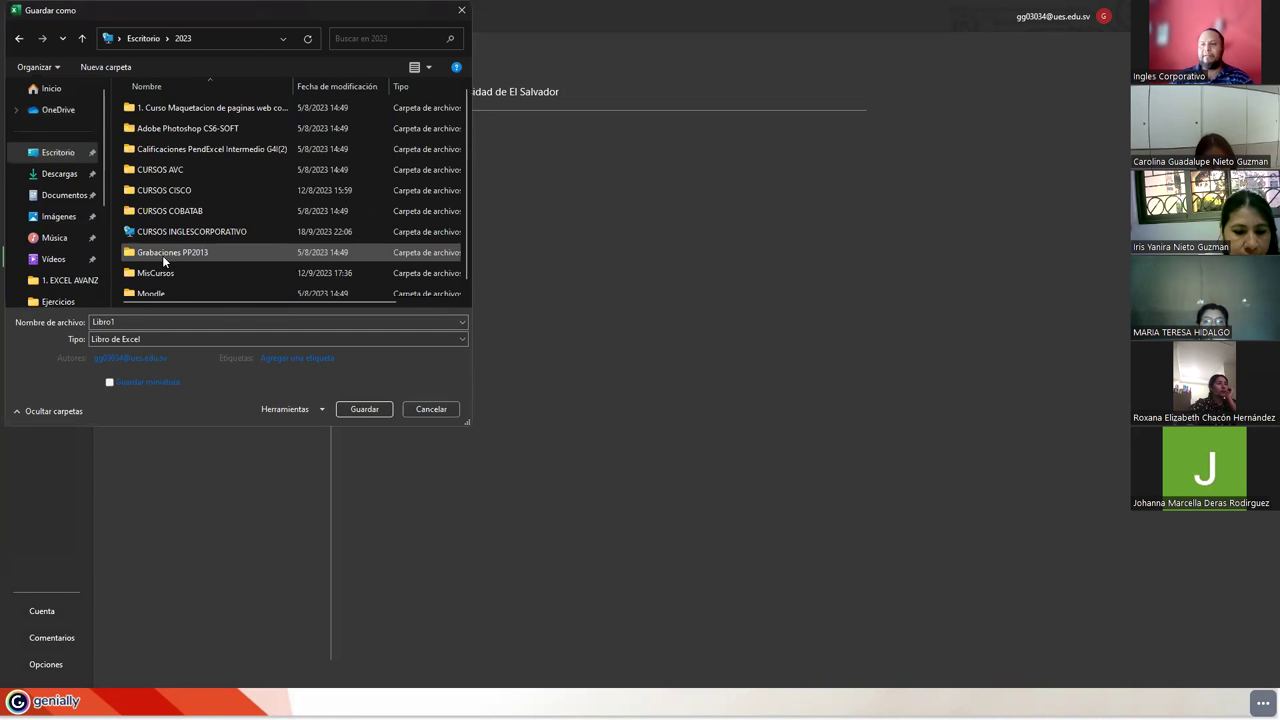
Save the workbook as Semana 3 in the Ejercicios folder of the 1. EXCEL AVANZADO course, under CURSOS INGLESCORPORATIVO
left_click(177, 231)
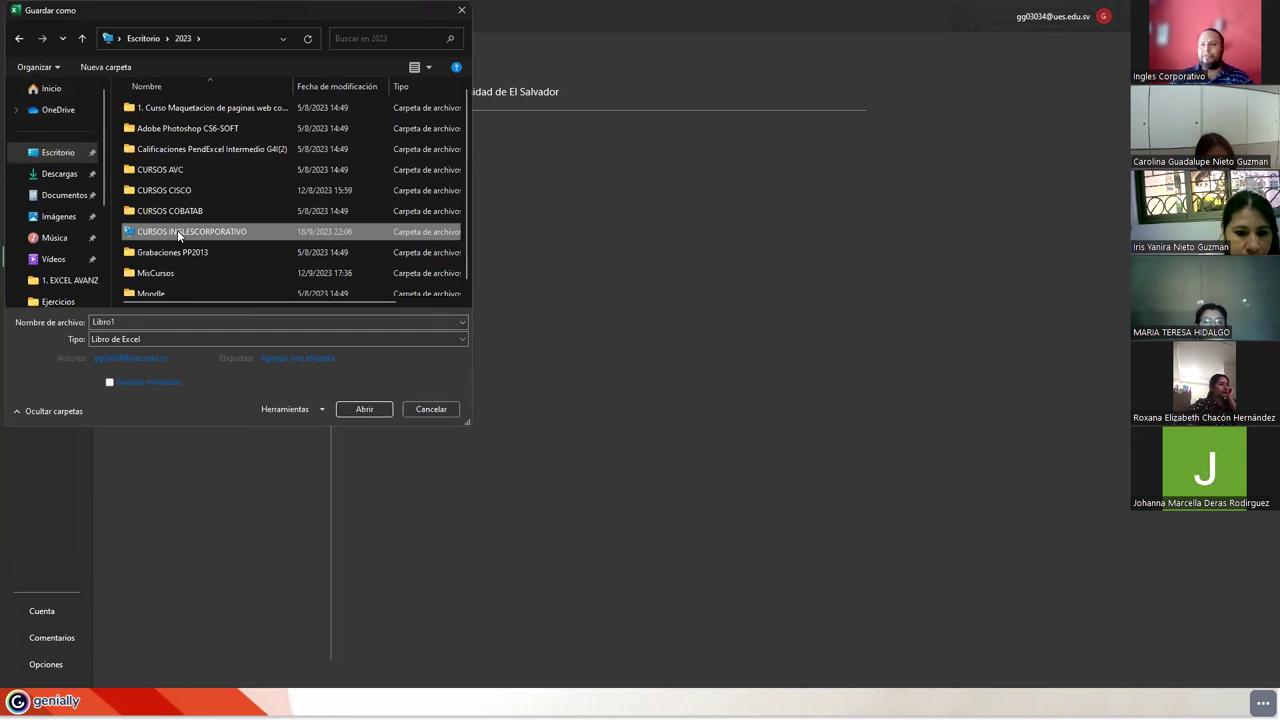
double_click(177, 231)
double_click(149, 107)
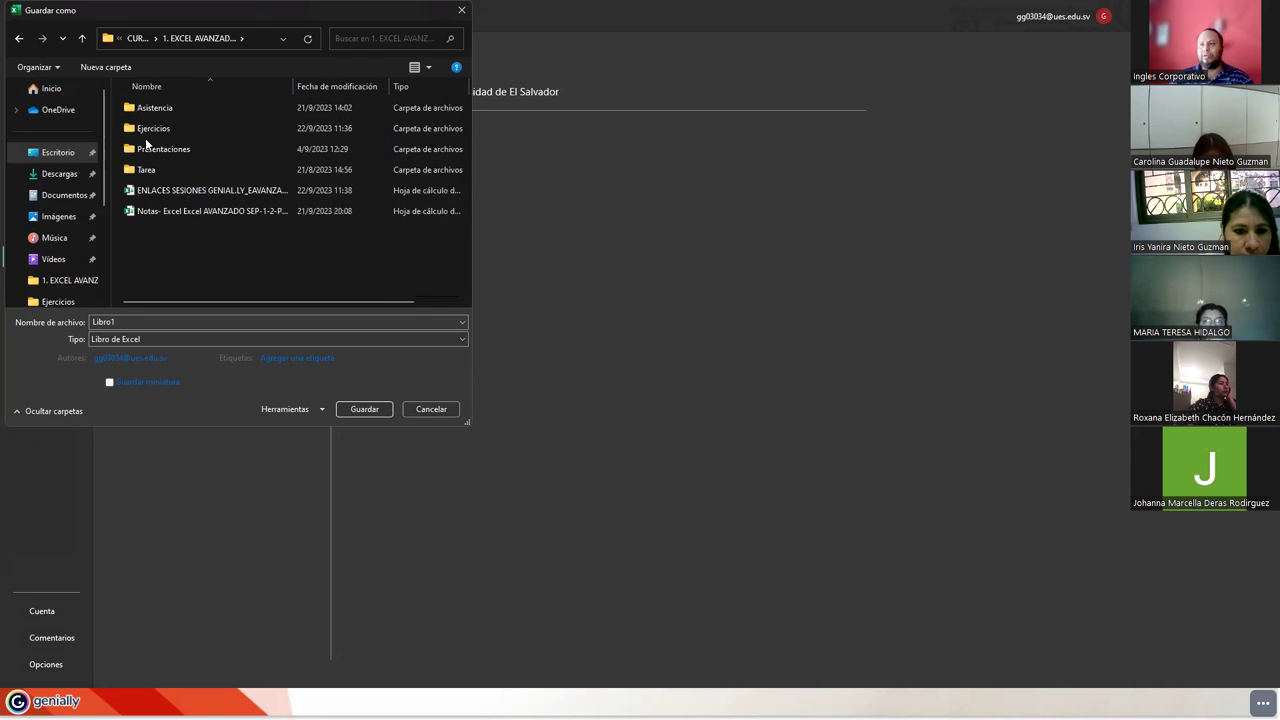
left_click(152, 129)
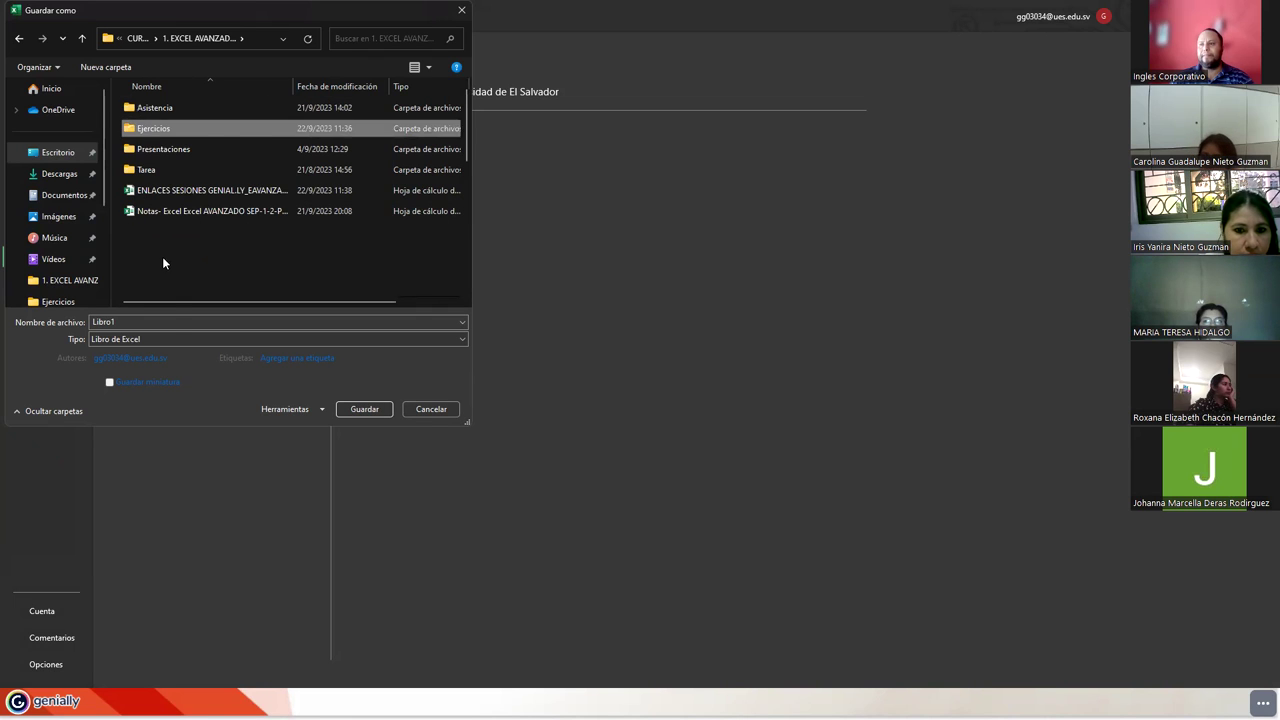
key("Return")
type("Sem")
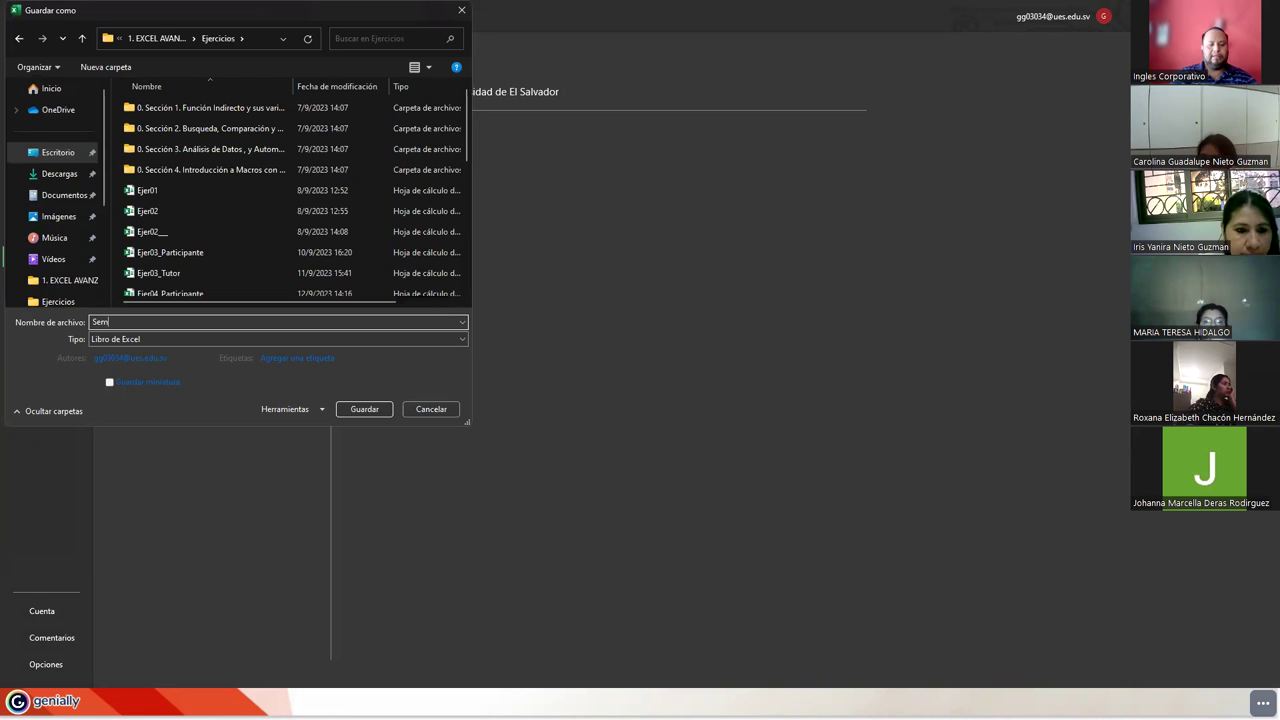
type("ana 3")
key("Return")
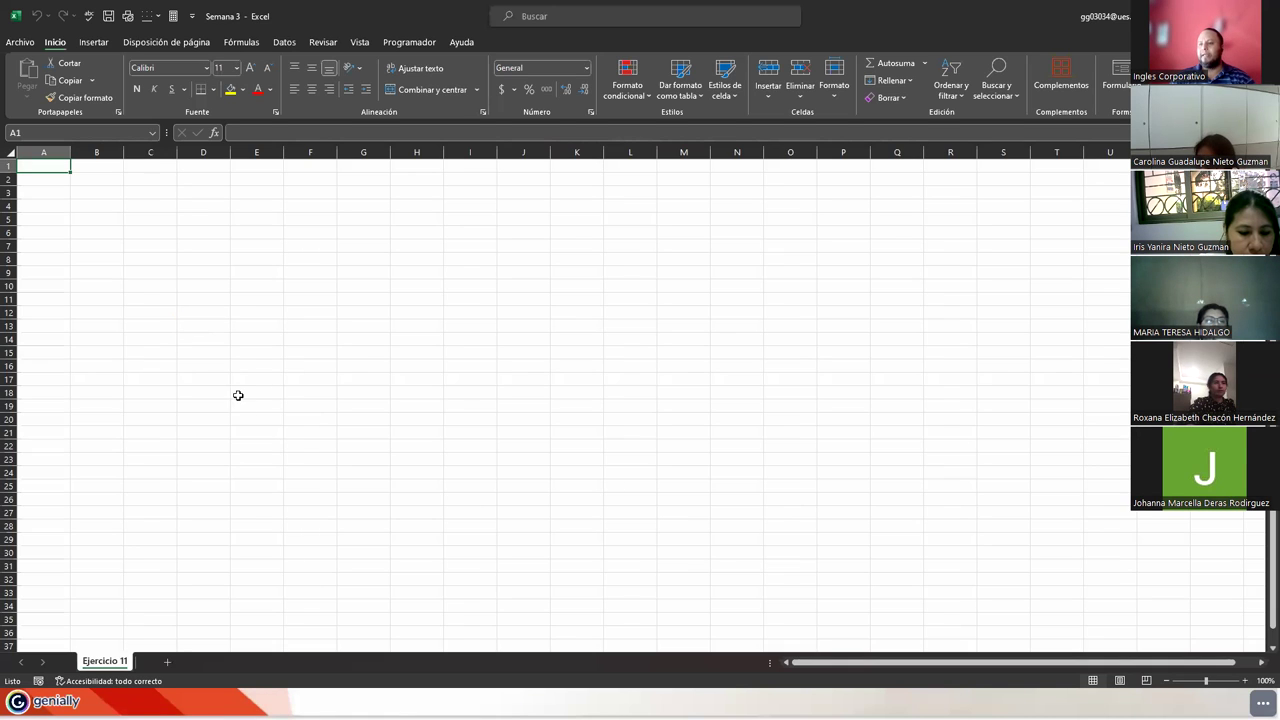
Enter the column headers #, Nombre and Apellido in cells A2 to C2 of the Ejercicio 11 sheet
scroll(231, 451, "up", 3, "ctrl")
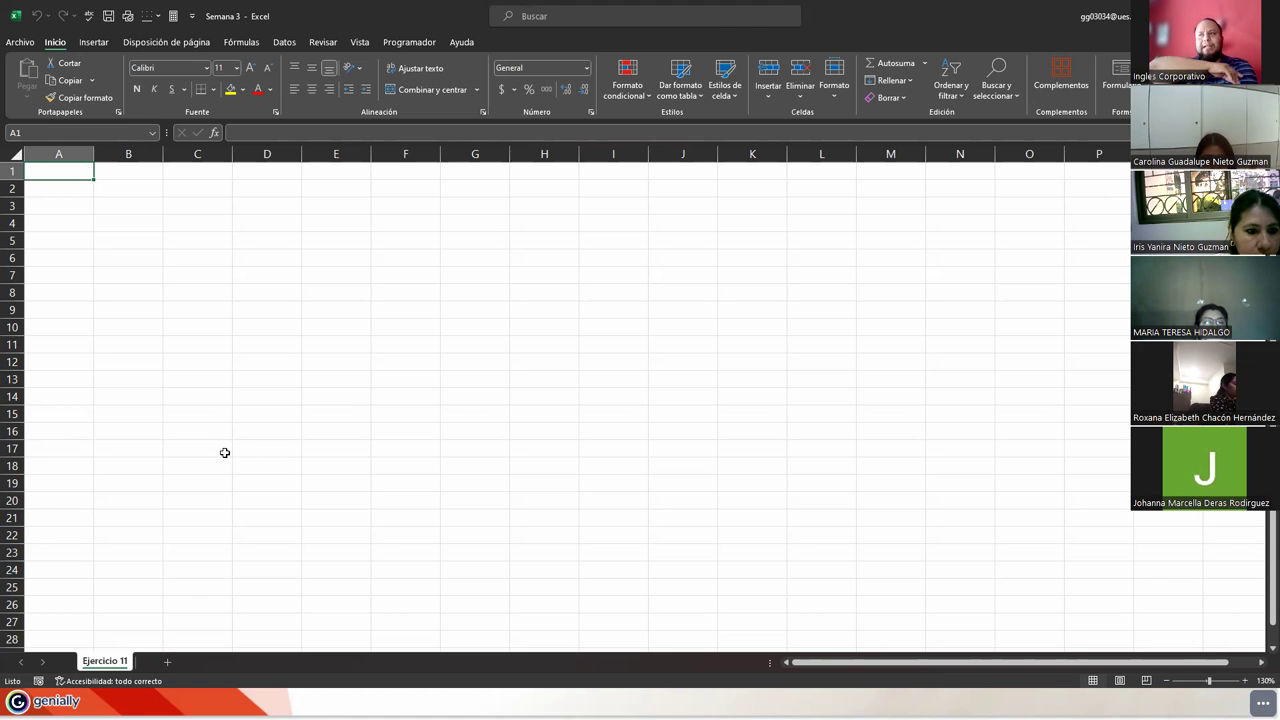
key("Delete")
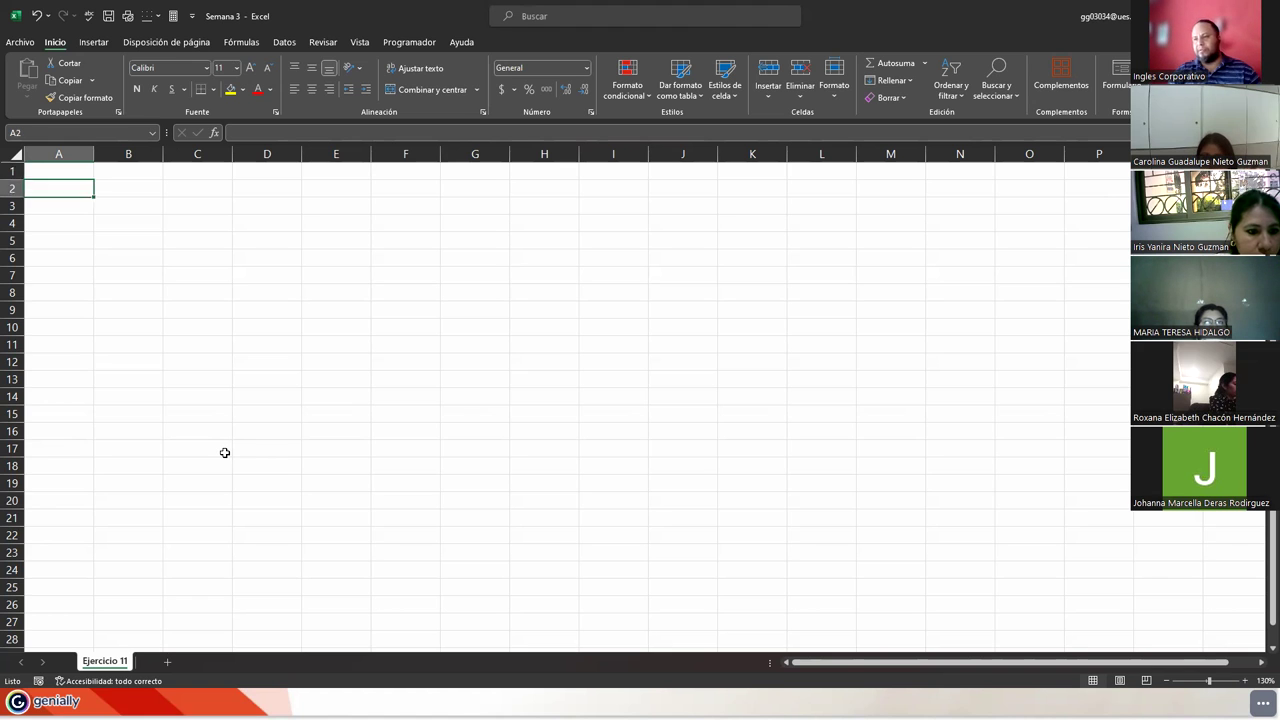
key("Up")
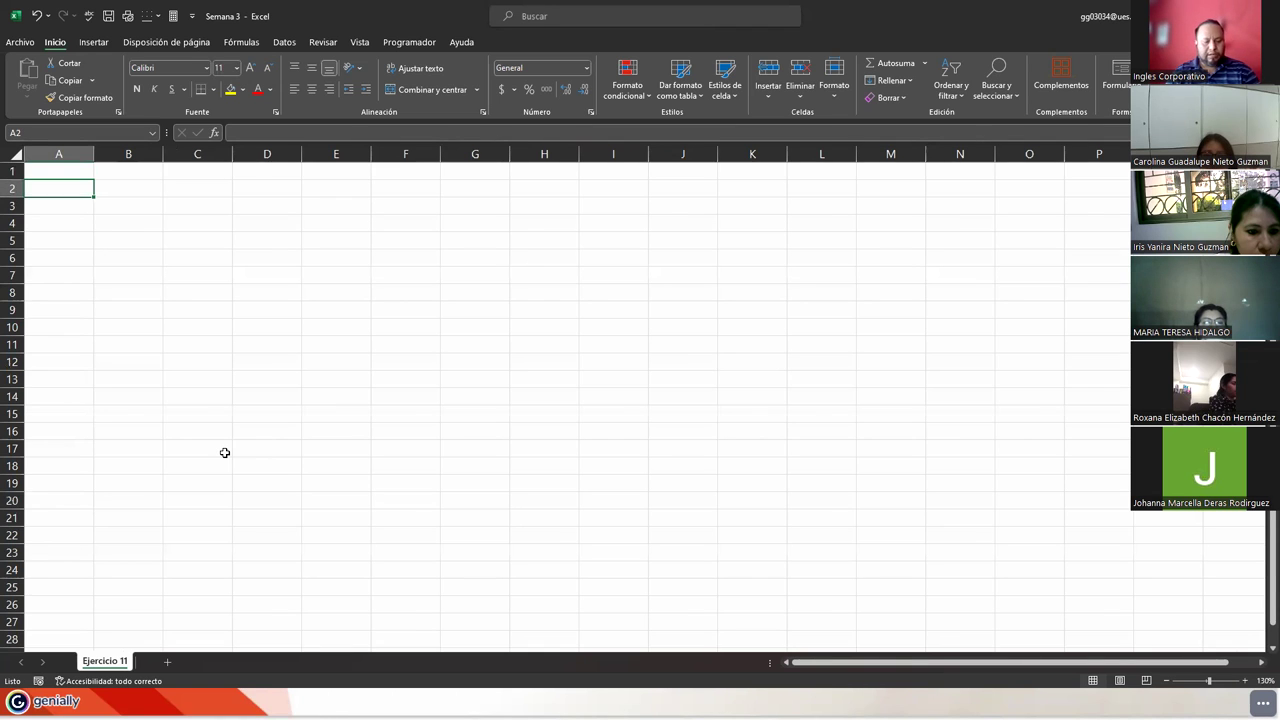
type("#")
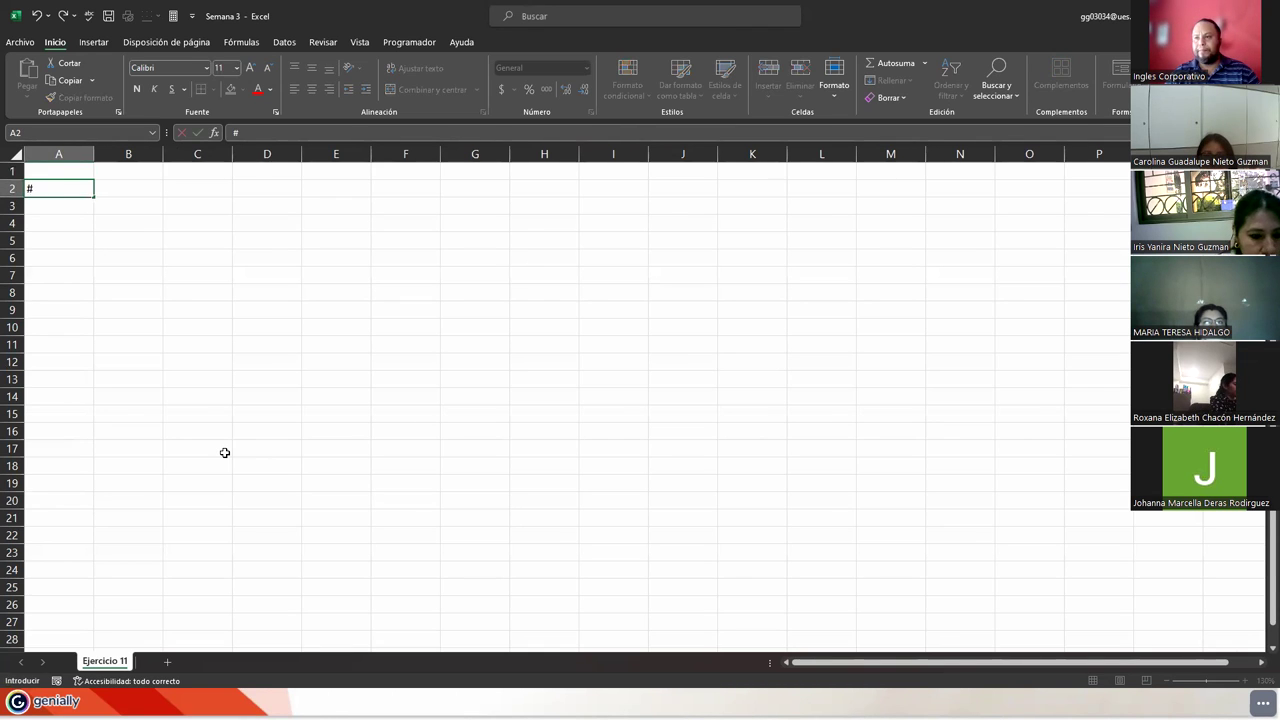
key("Tab")
type("Nomb")
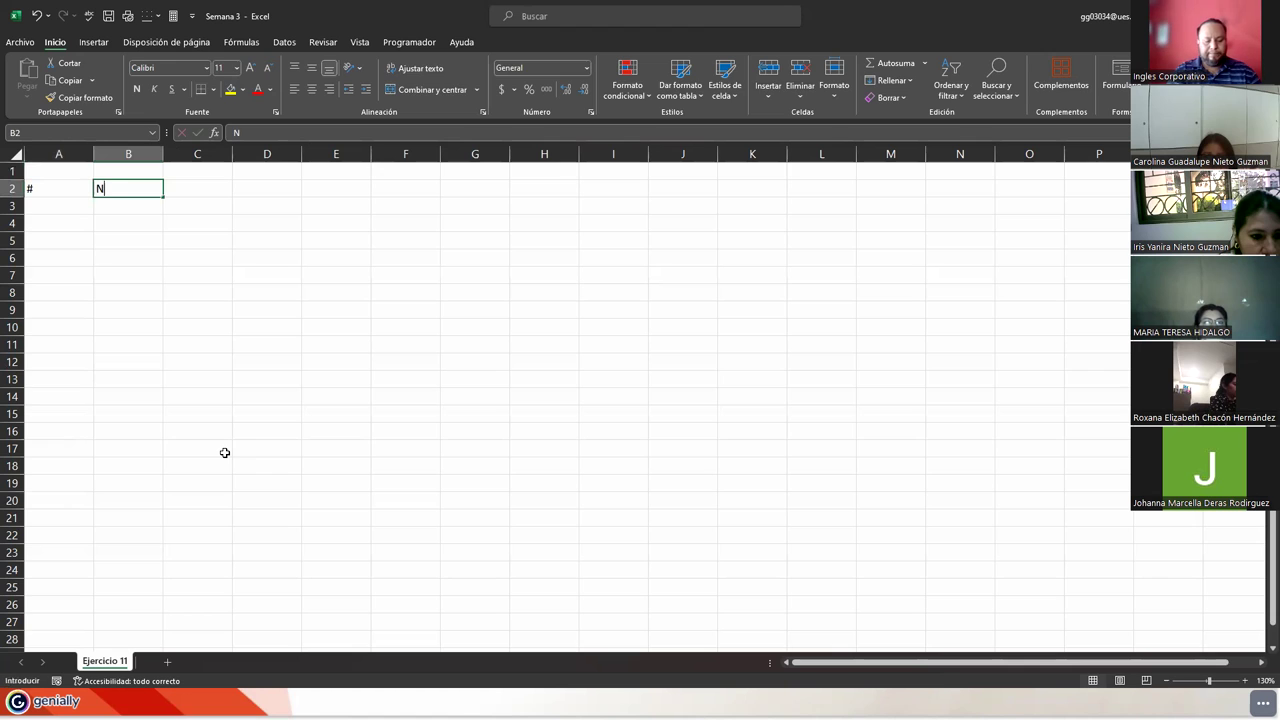
key("Tab")
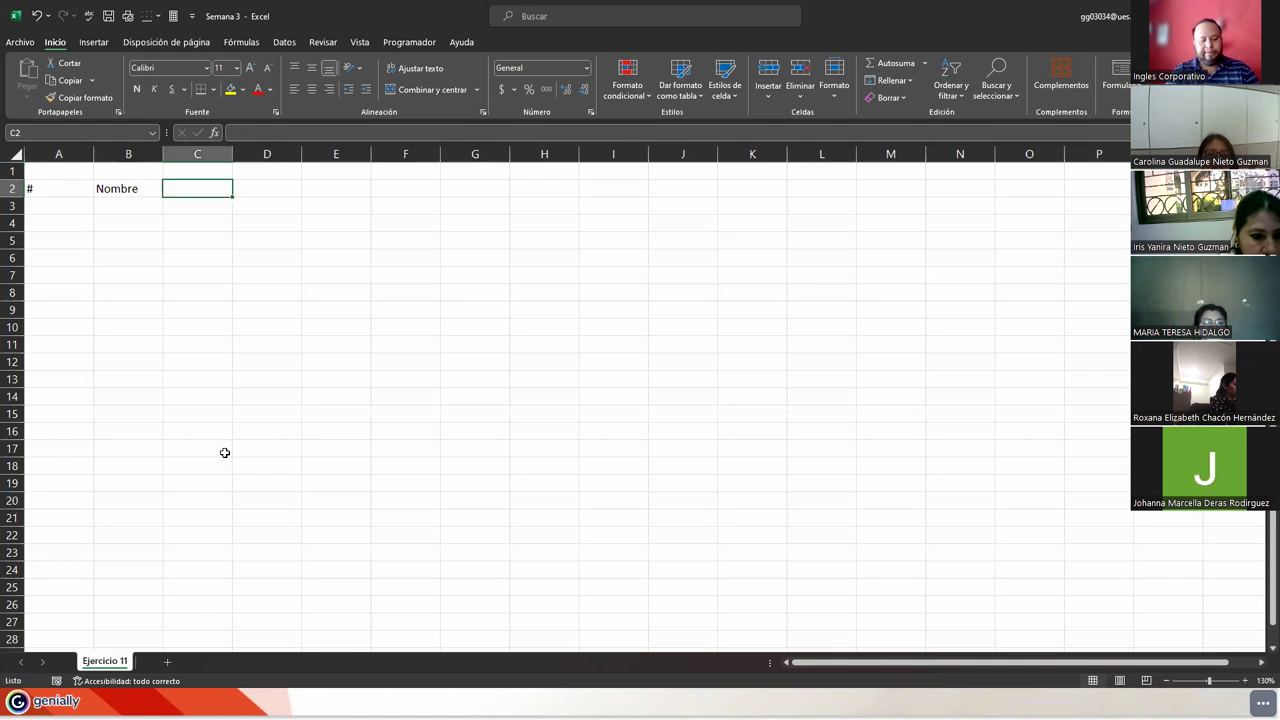
type("Apellid")
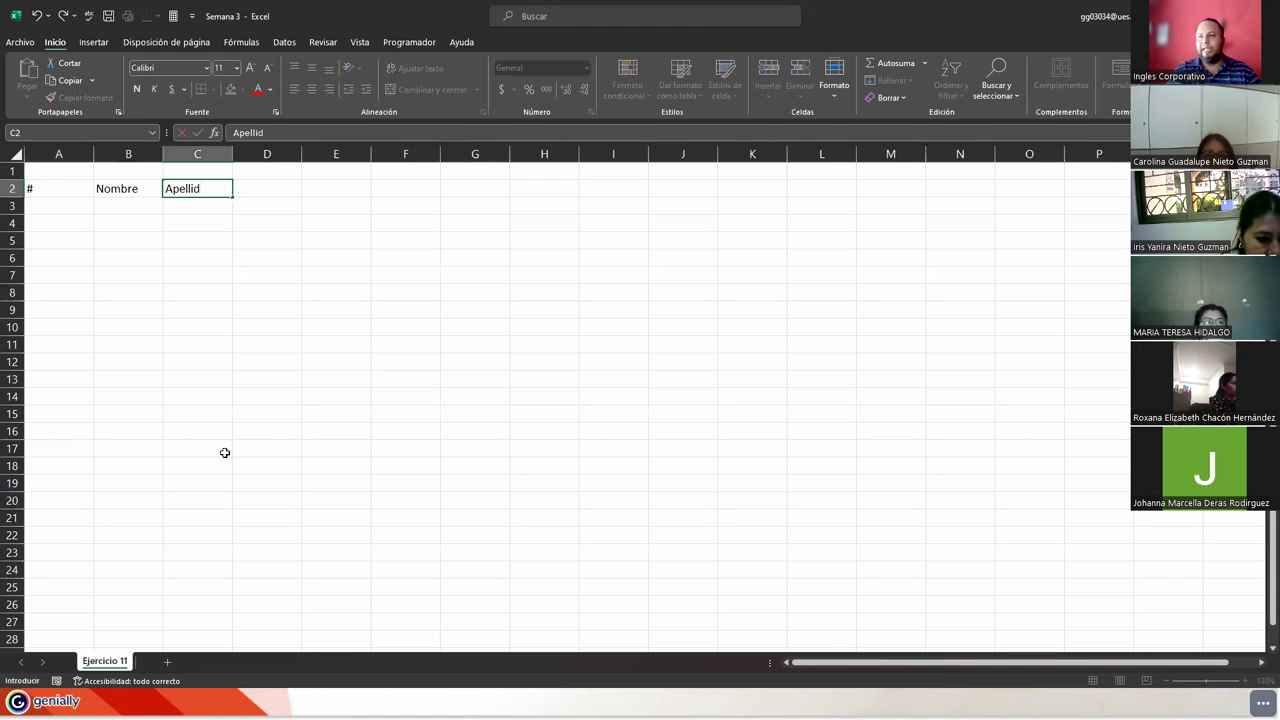
type("o")
key("Tab")
Continue the header row with Grado, Sección and Turno in cells D2 to F2
type("Grado")
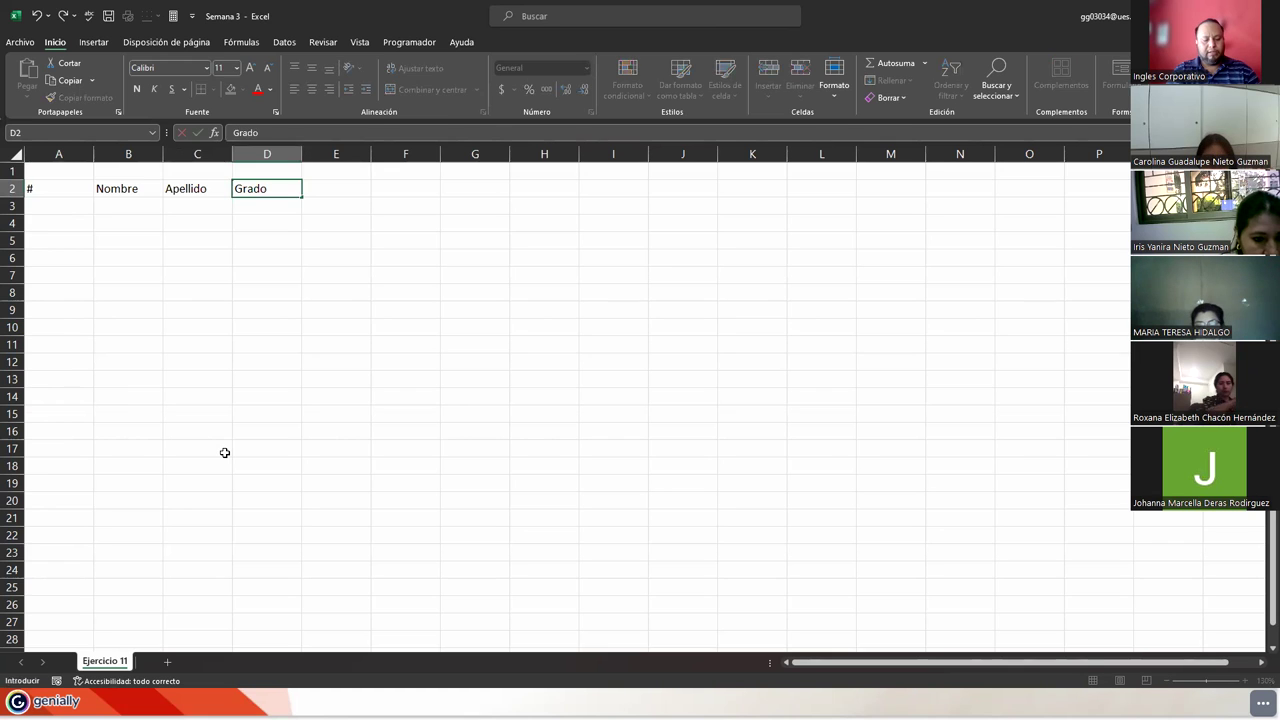
key("Tab")
type("Sección")
key("Tab")
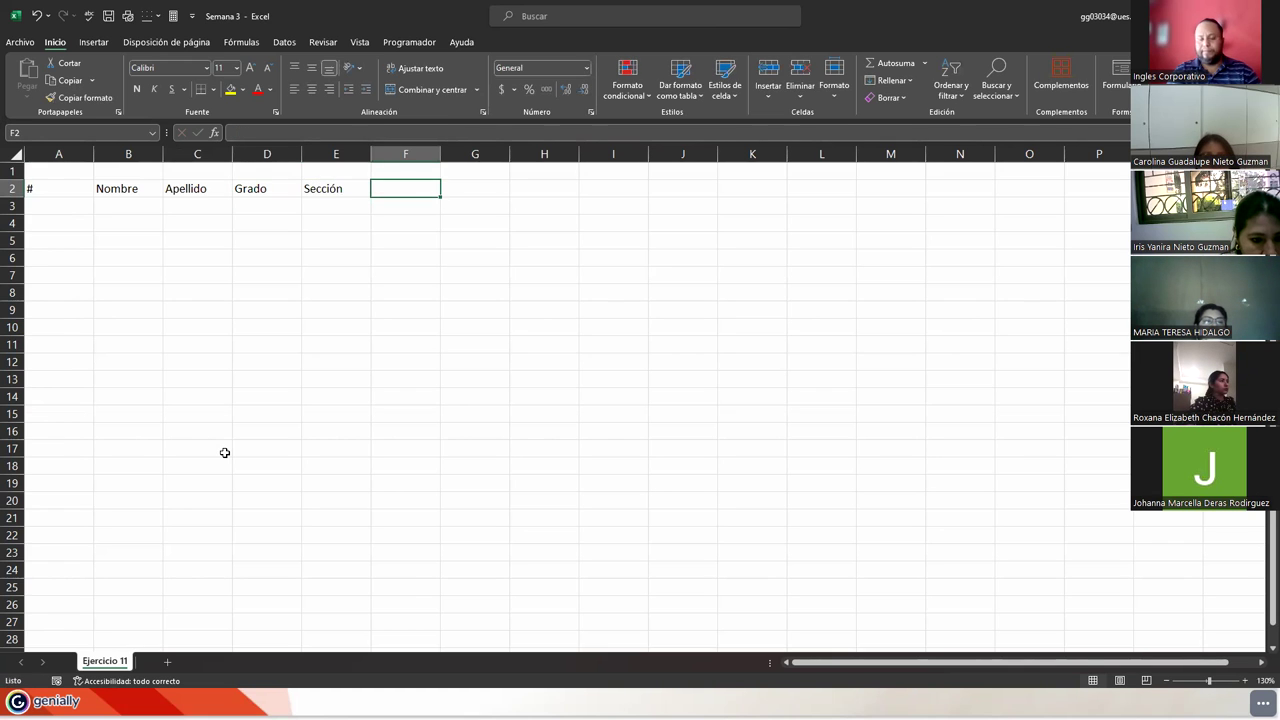
type("Turno")
key("Tab")
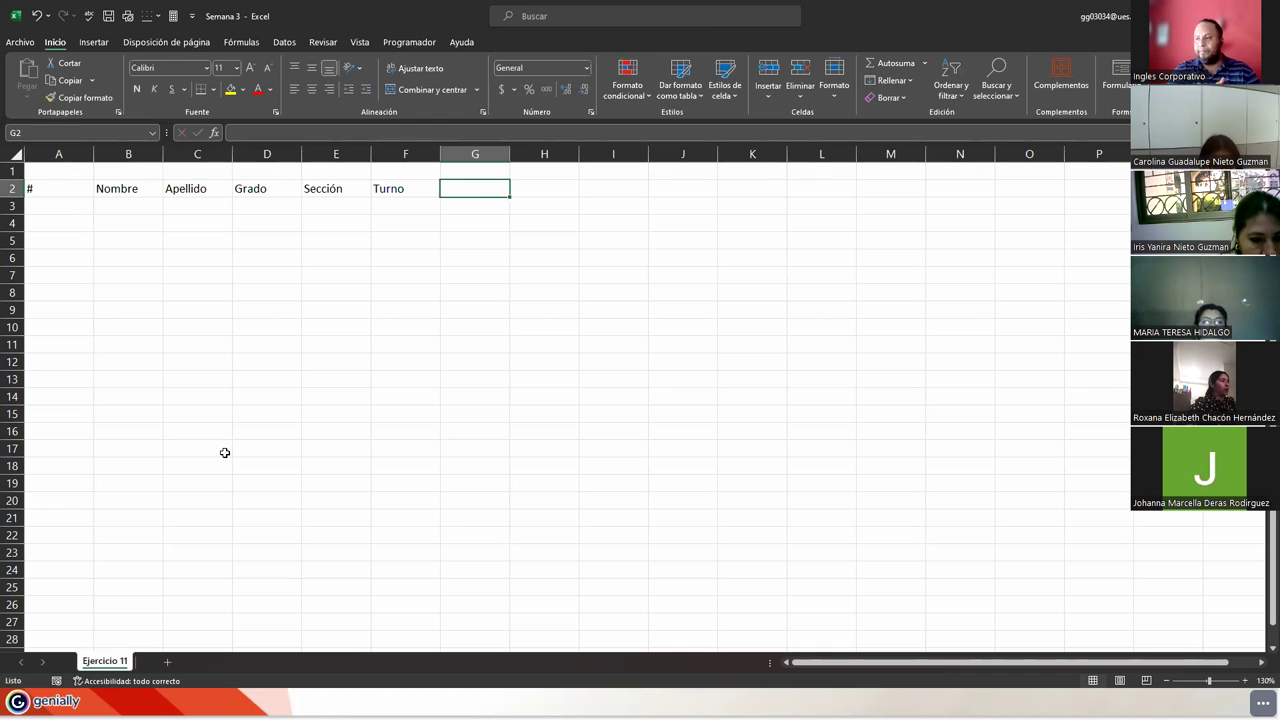
type("Materias")
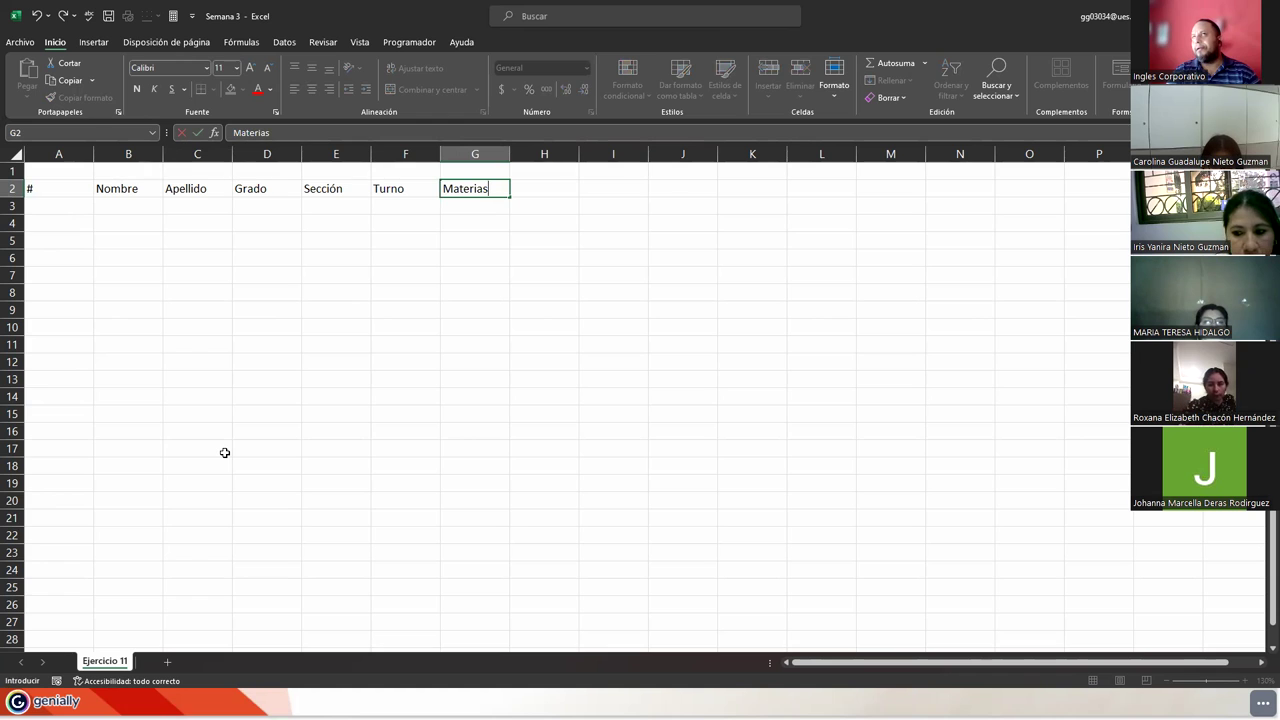
key("BackSpace")
key("BackSpace")
key("BackSpace")
key("BackSpace")
key("BackSpace")
key("BackSpace")
key("BackSpace")
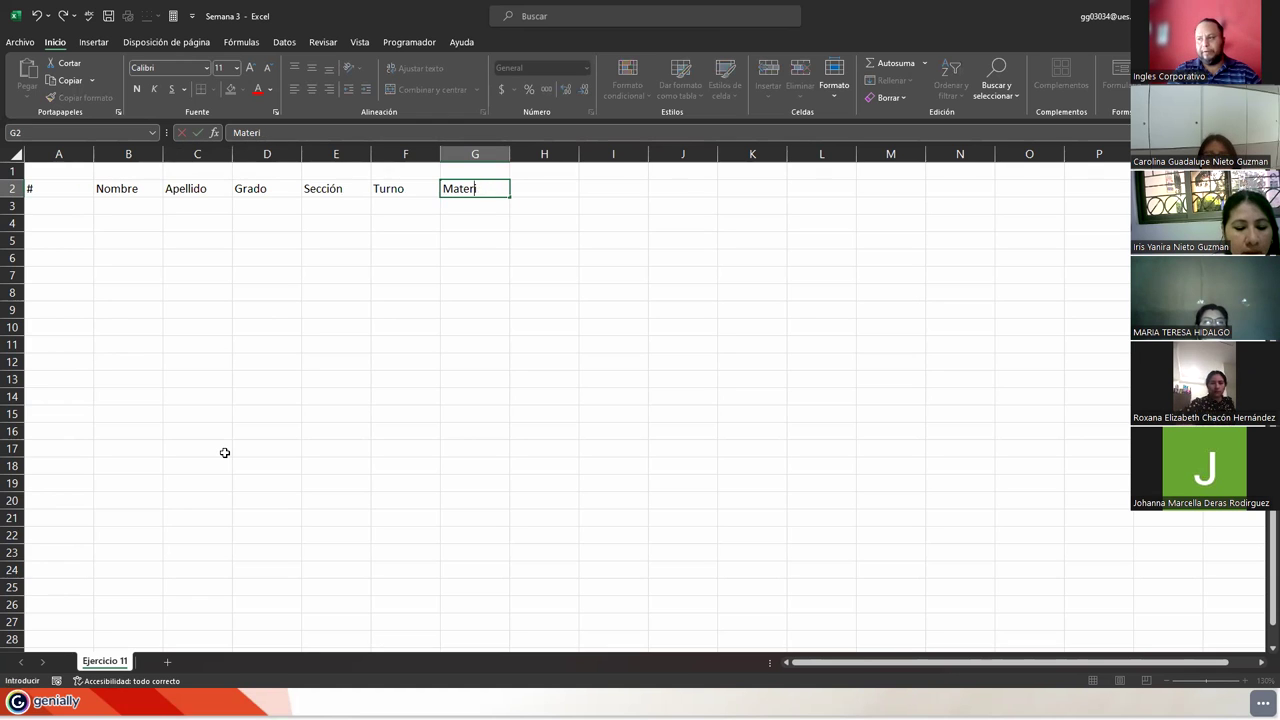
Enter the headers Nota 1, Nota 2 and Prueba Objetiva in cells G2 to I2
type("Nota 1")
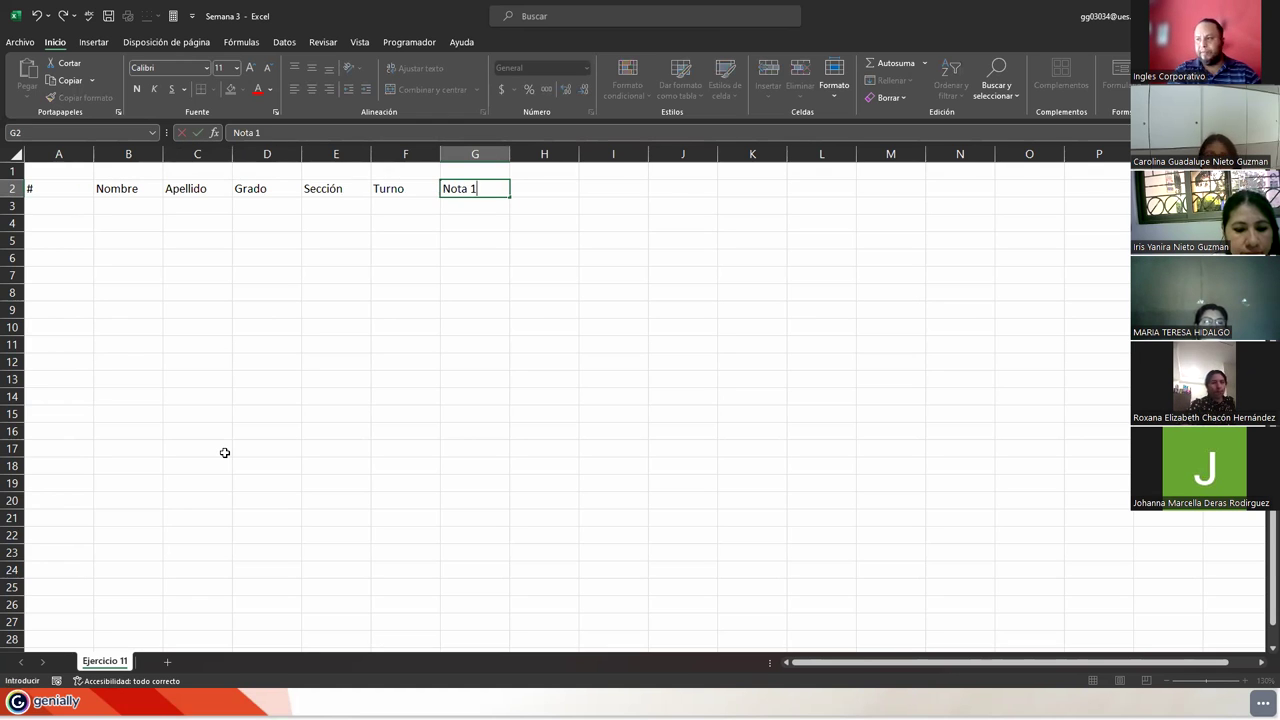
key("Tab")
type("Nota 2")
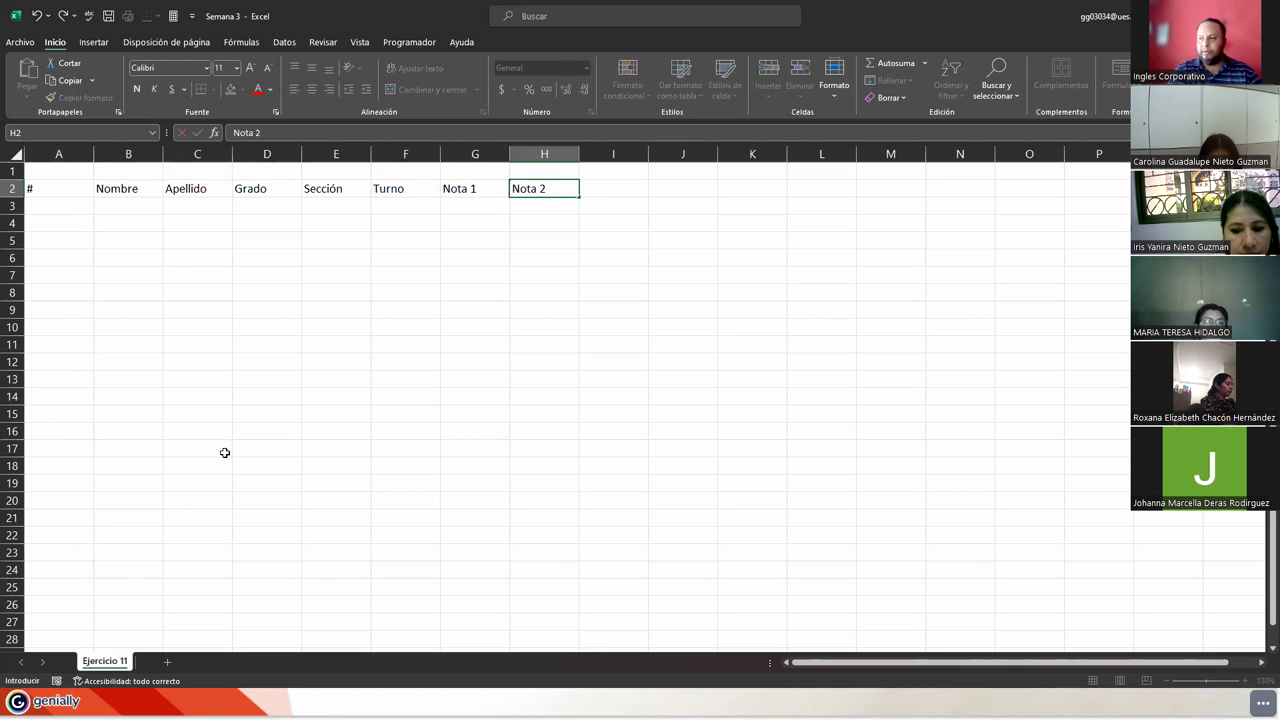
key("Tab")
type("N")
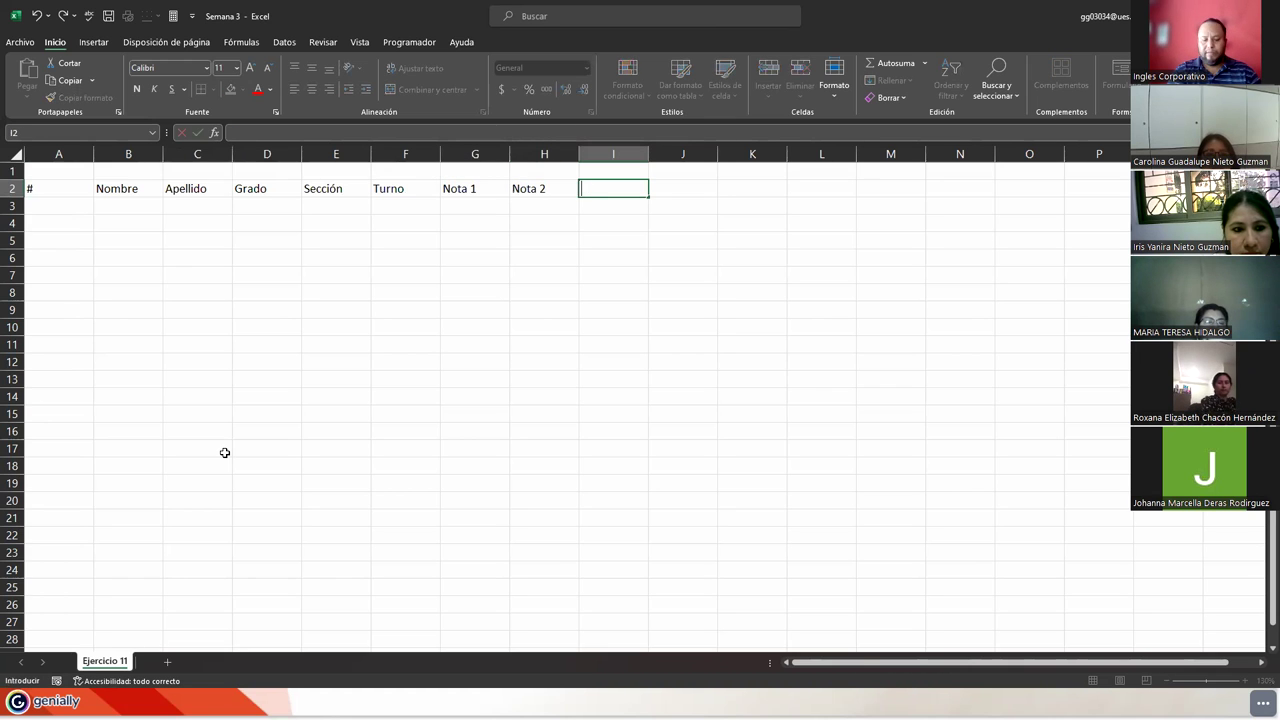
type("rueba Objetiva")
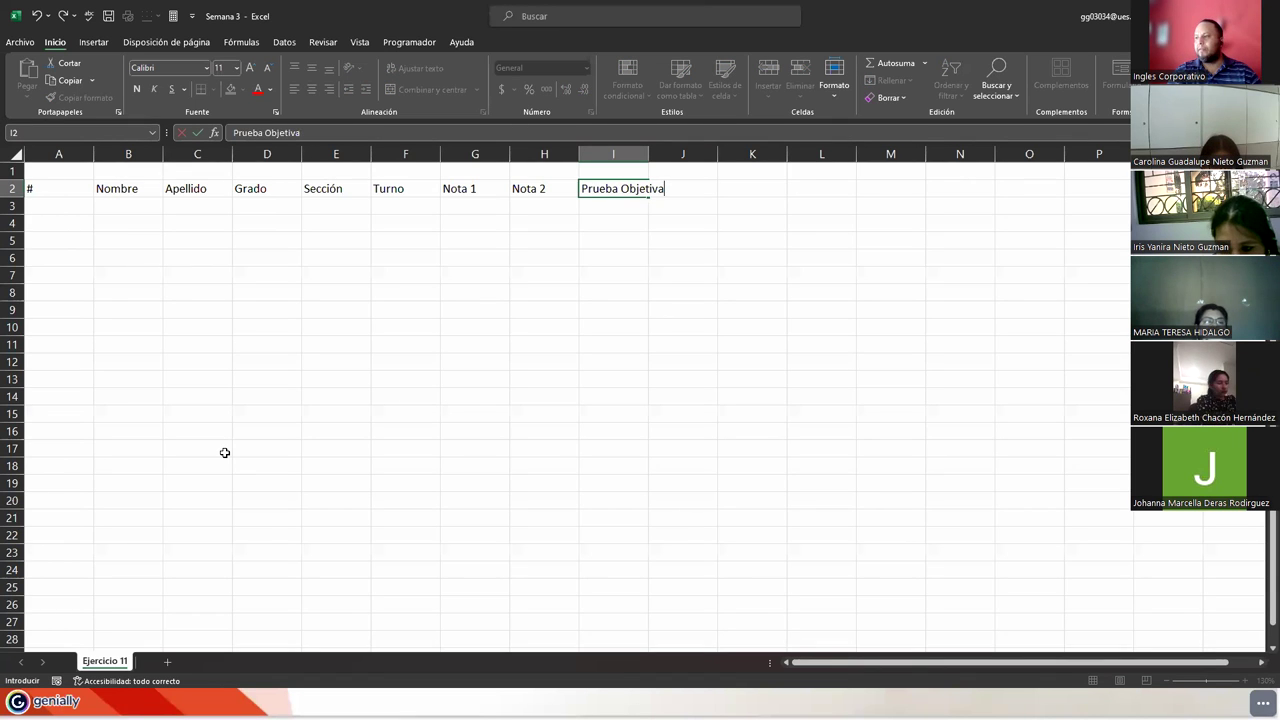
key("Return")
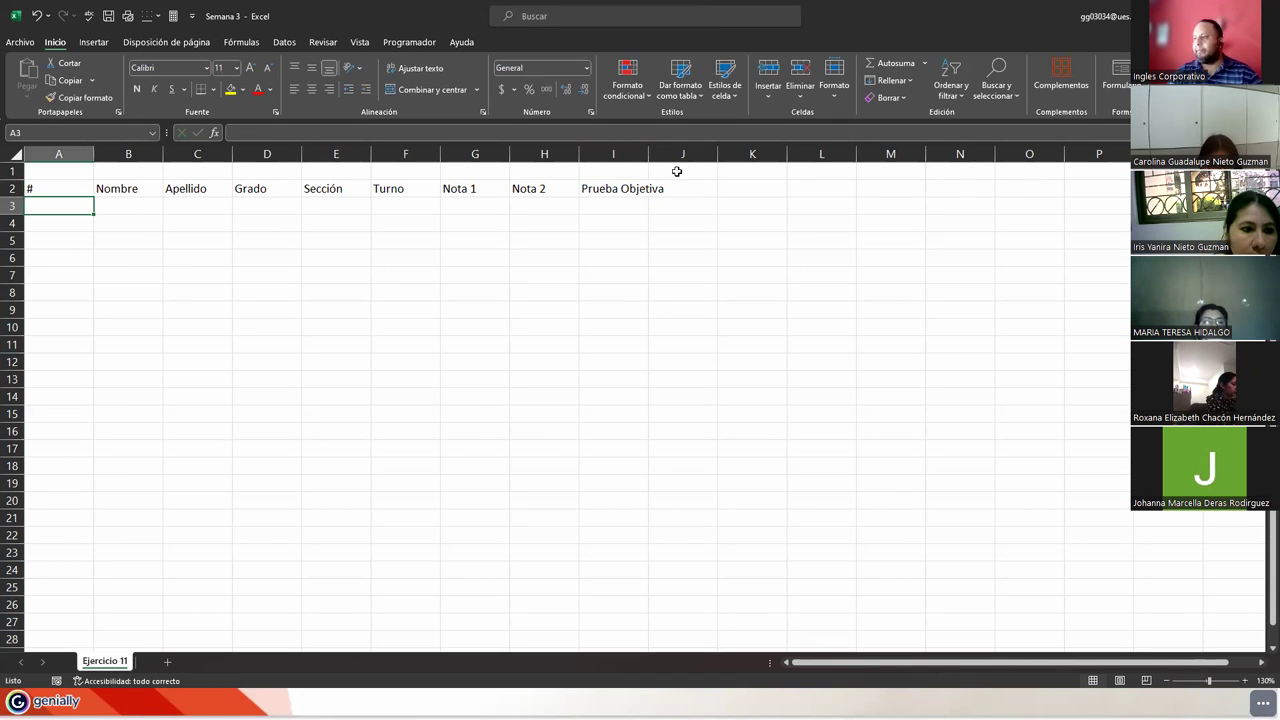
Fit the Prueba Objetiva column to its text and number the student rows 1 to 15 in cells A3 to A17
double_click(648, 153)
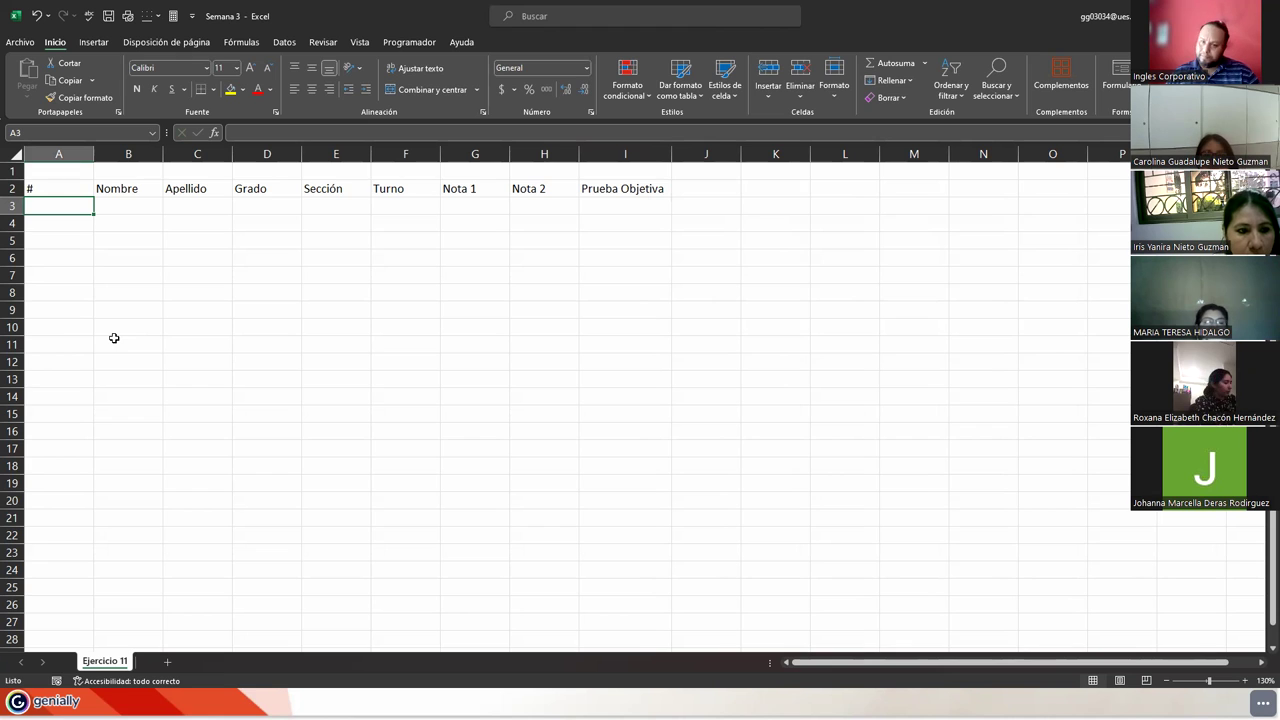
type("1")
key("Return")
type("2")
key("Return")
type("3")
key("Up")
key("Up")
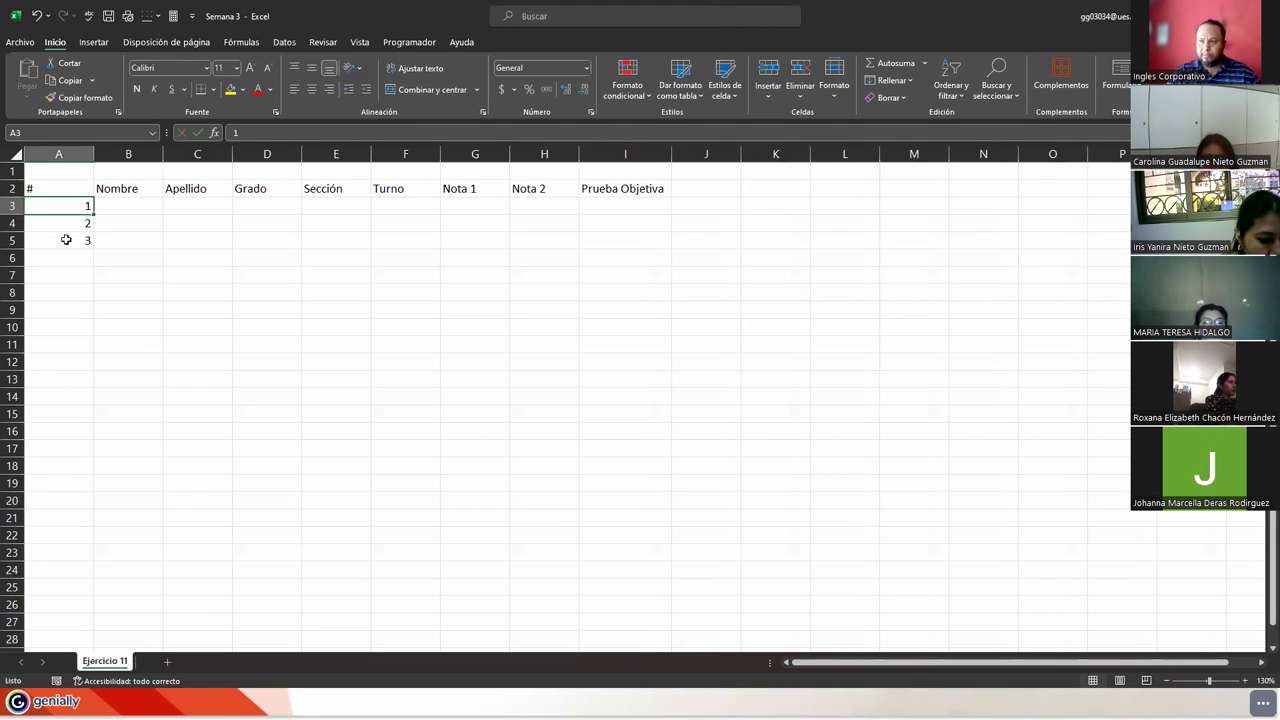
left_click(66, 240, "shift")
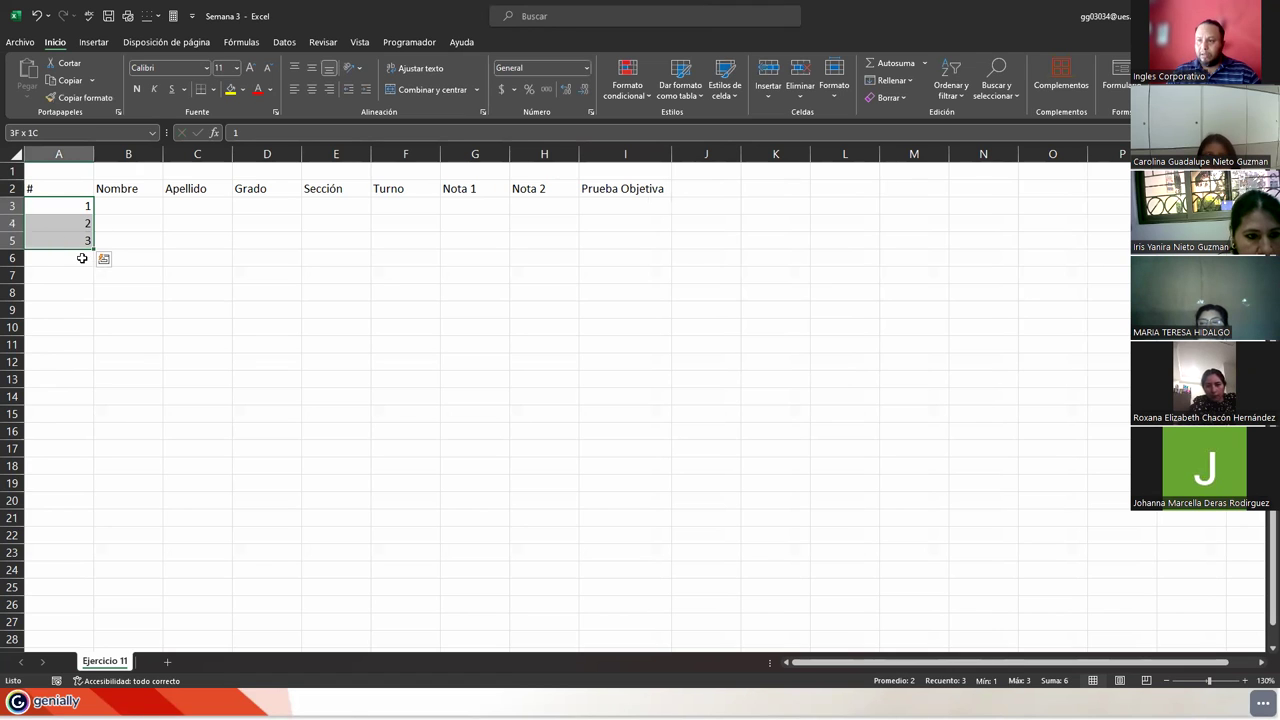
left_click_drag(90, 245, 84, 452)
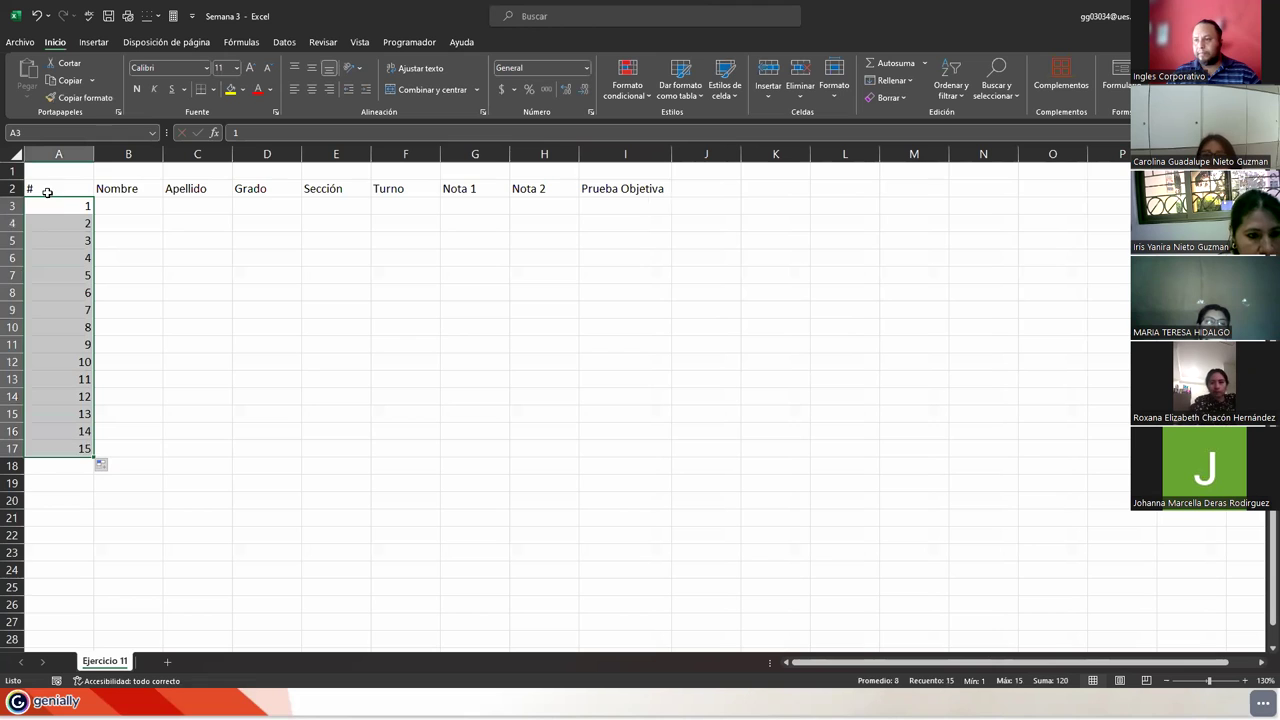
Apply all borders to the range A2:I17 and narrow column A to suit the row numbers
left_click_drag(45, 190, 60, 258)
left_click_drag(235, 273, 606, 449)
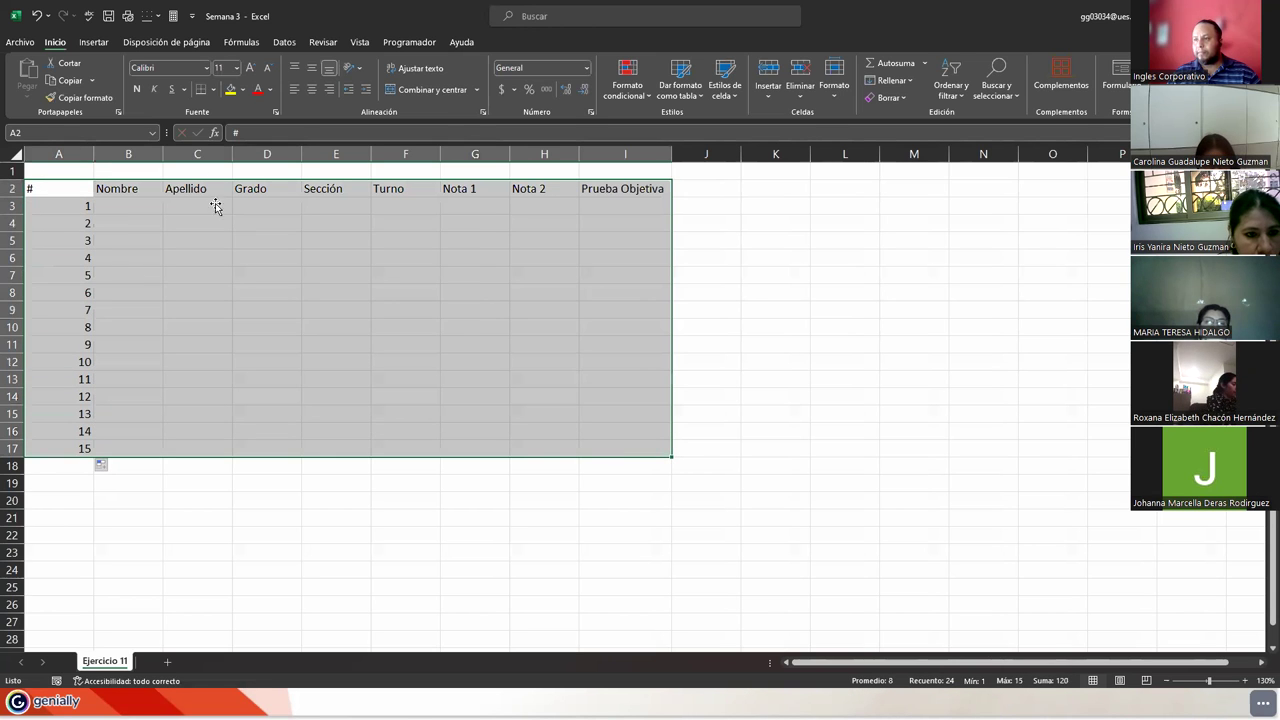
left_click(213, 89)
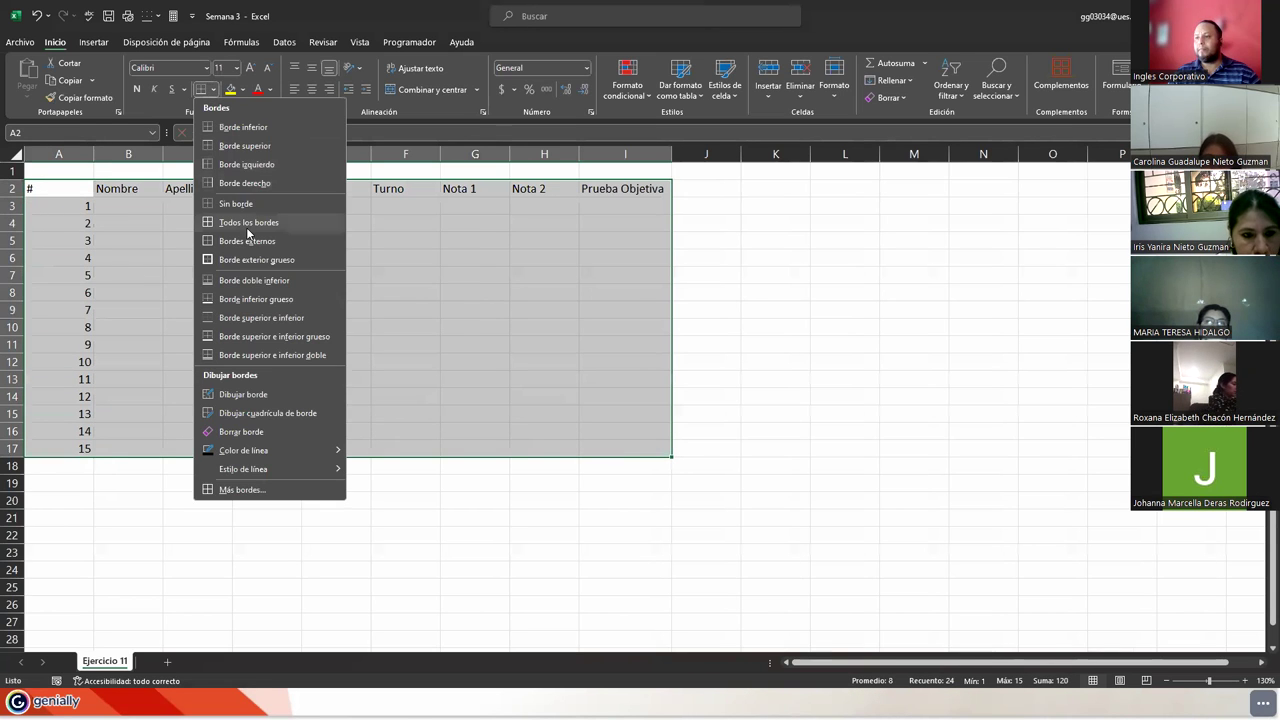
left_click(248, 230)
left_click_drag(92, 148, 42, 148)
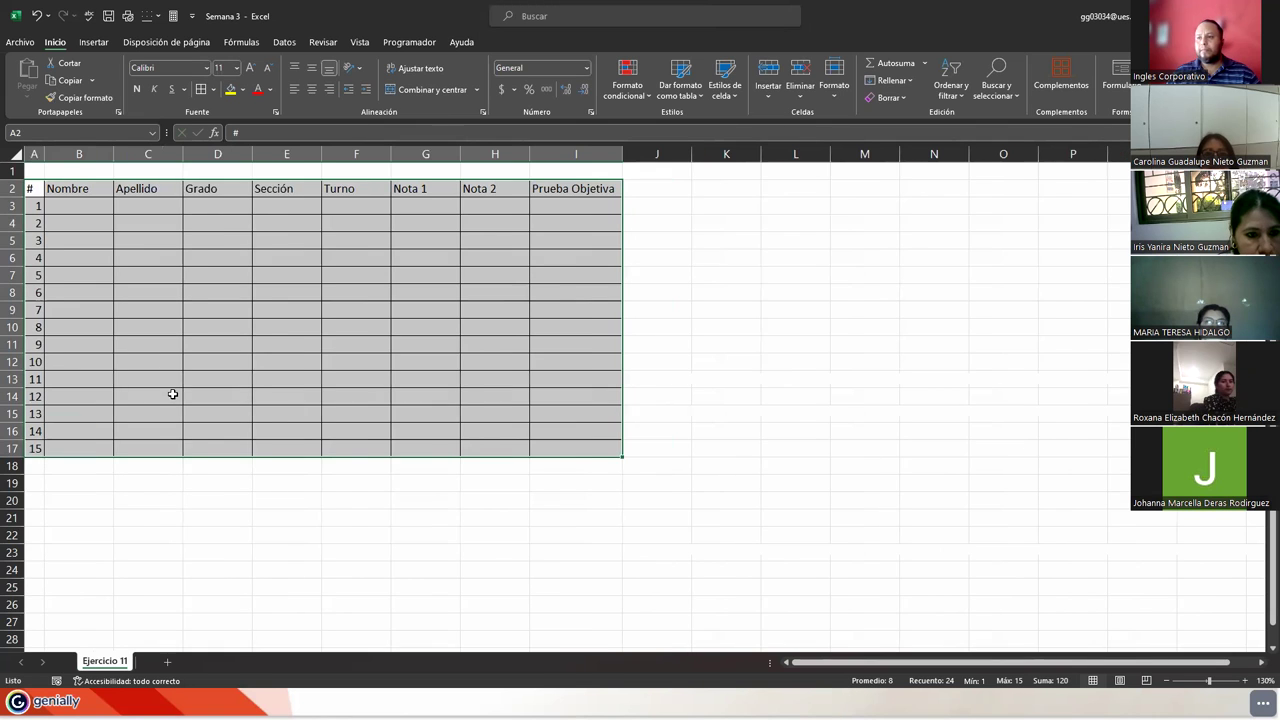
Merge and center cells A1 to I1 and enter the title text "Nomina de estudiantes Inscritos en Horas Sociales para"
scroll(146, 403, "up", 2)
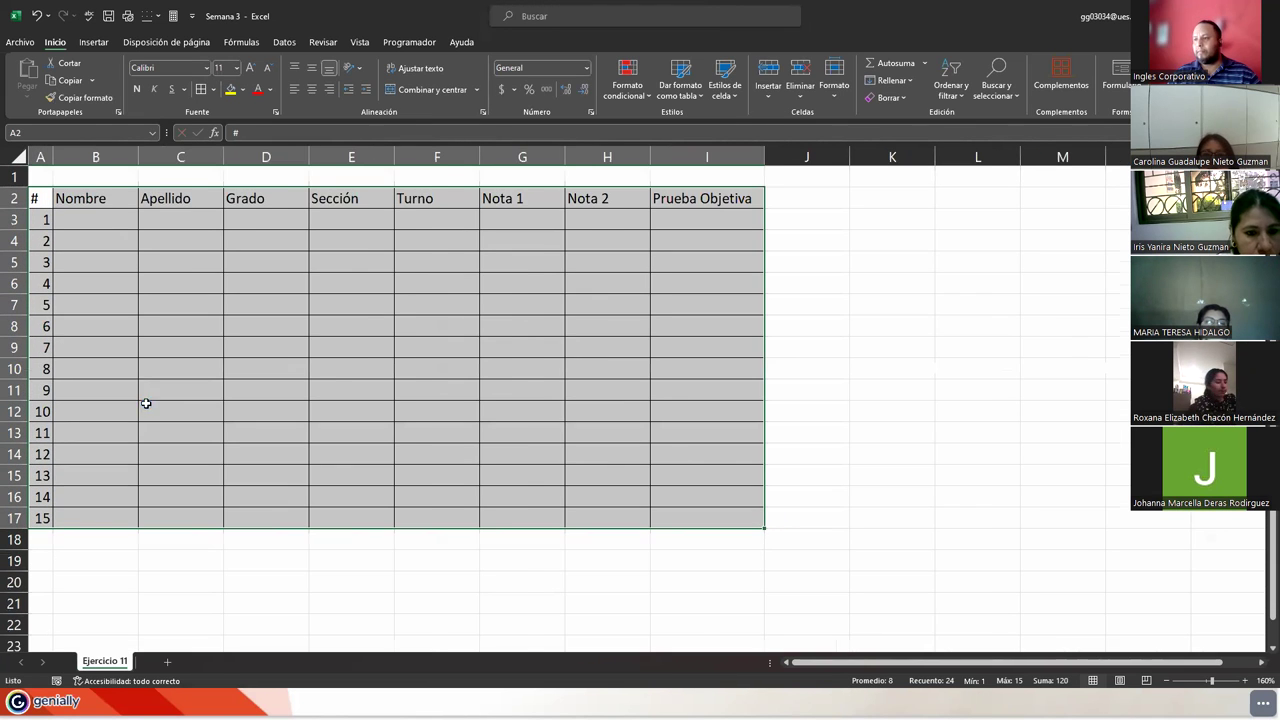
scroll(146, 403, "up", 1)
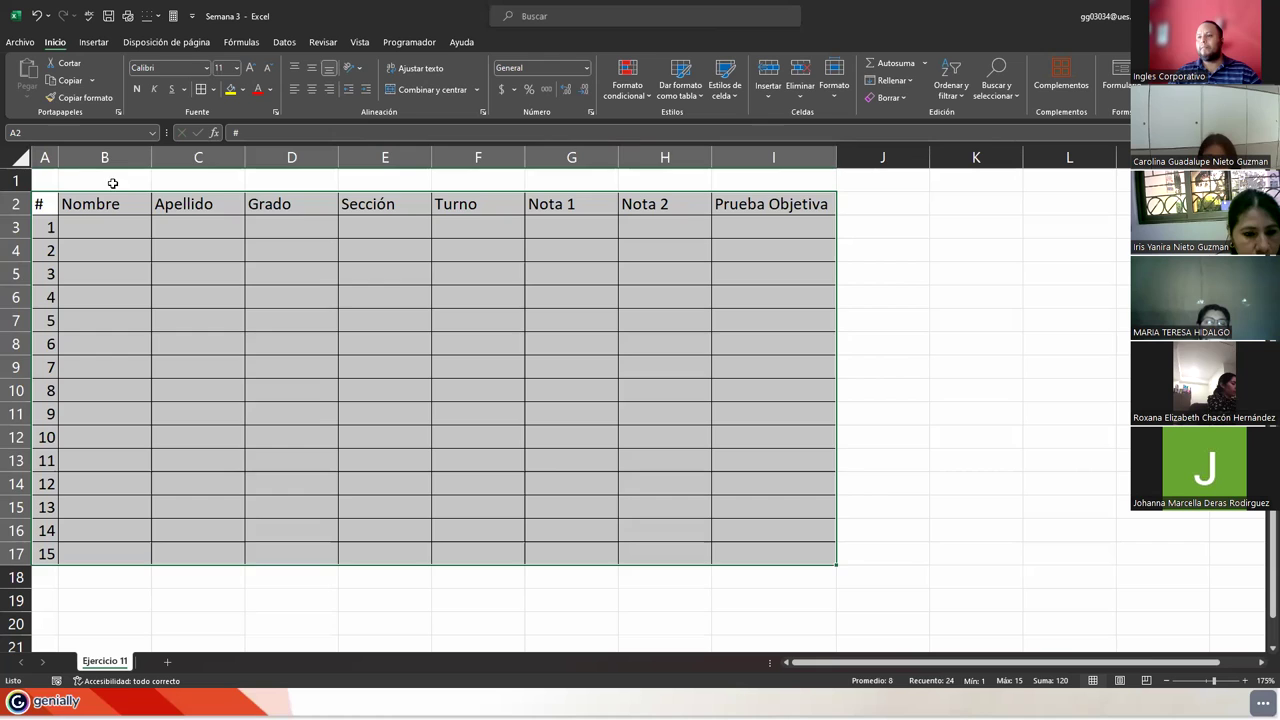
left_click_drag(48, 179, 763, 172)
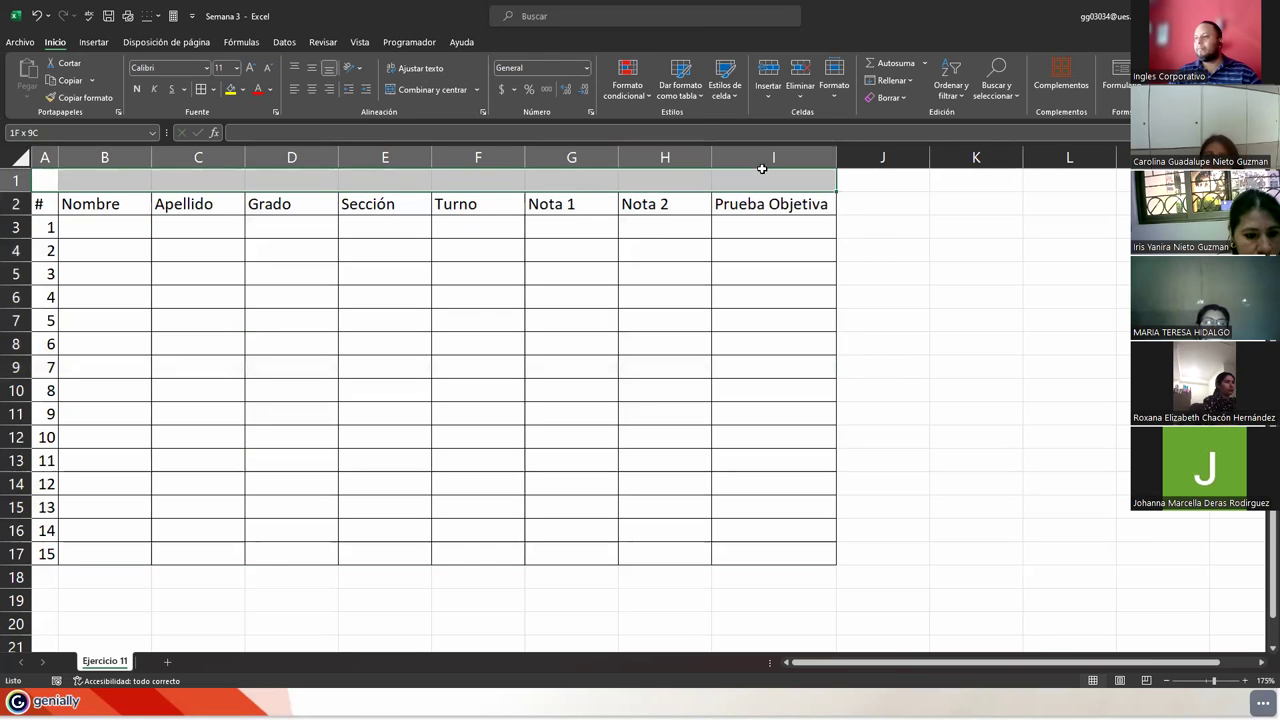
left_click(436, 92)
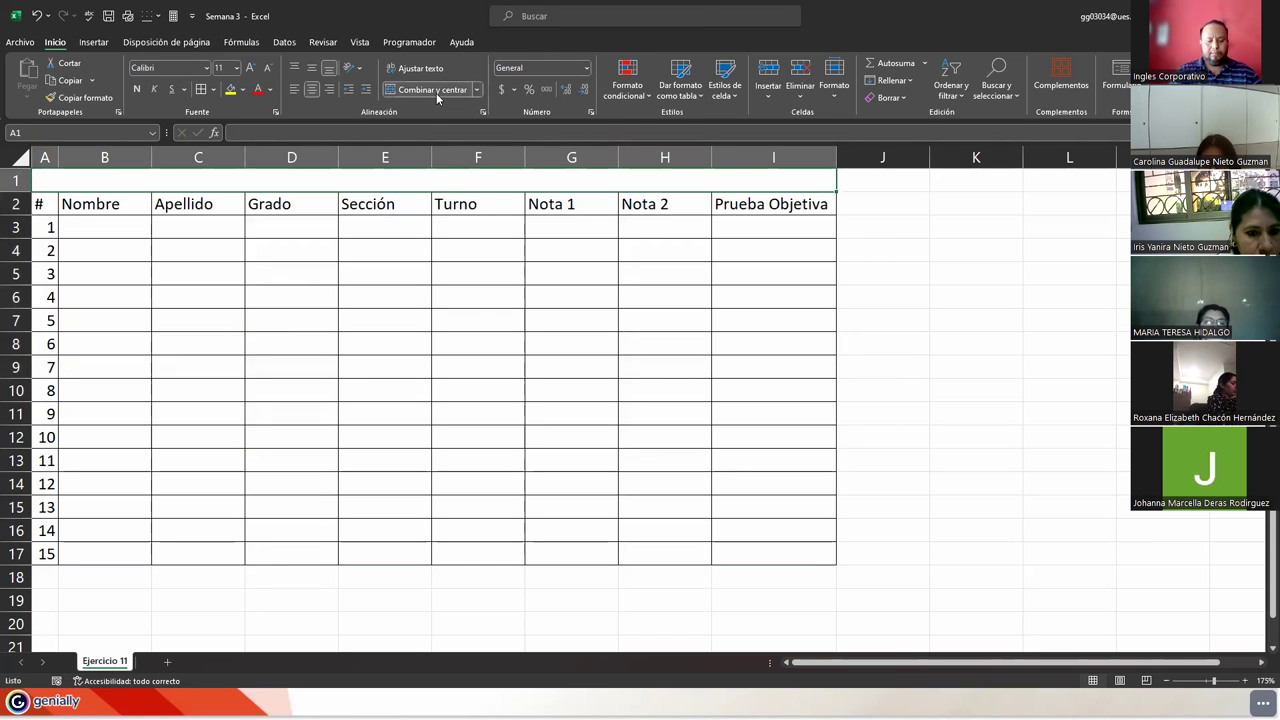
type("Nomina de estud")
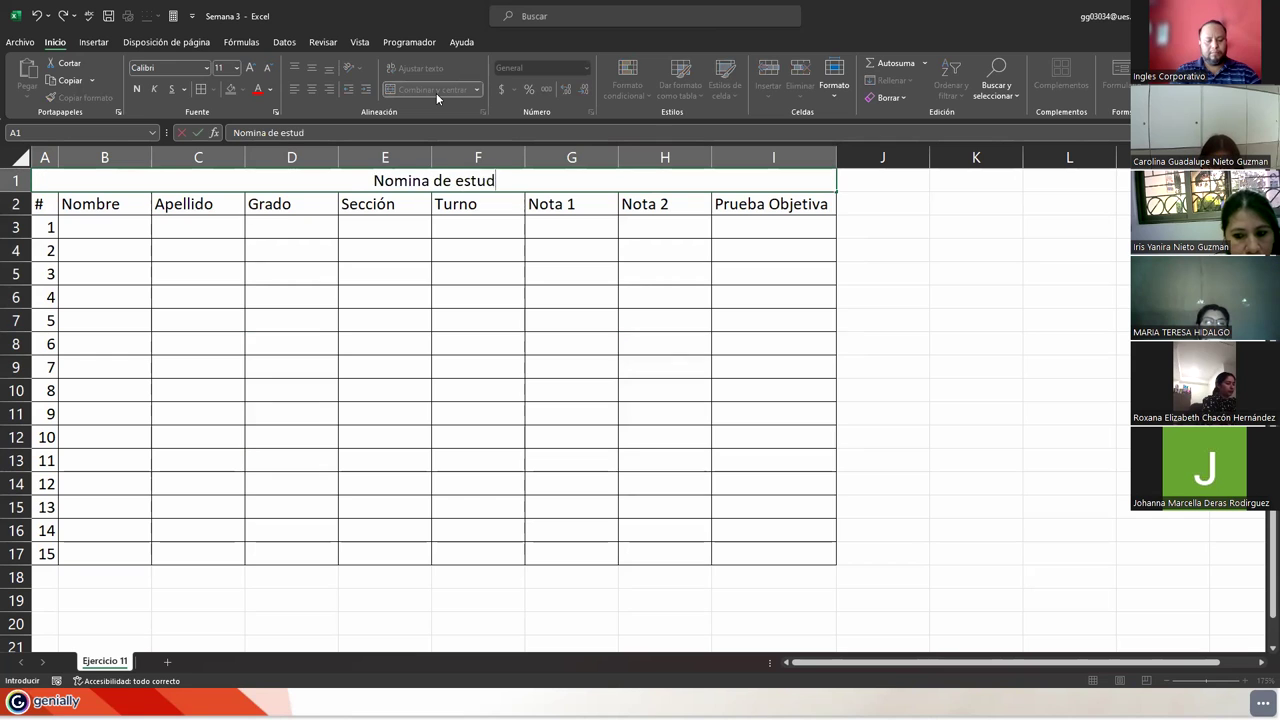
type("iantes Inscrit")
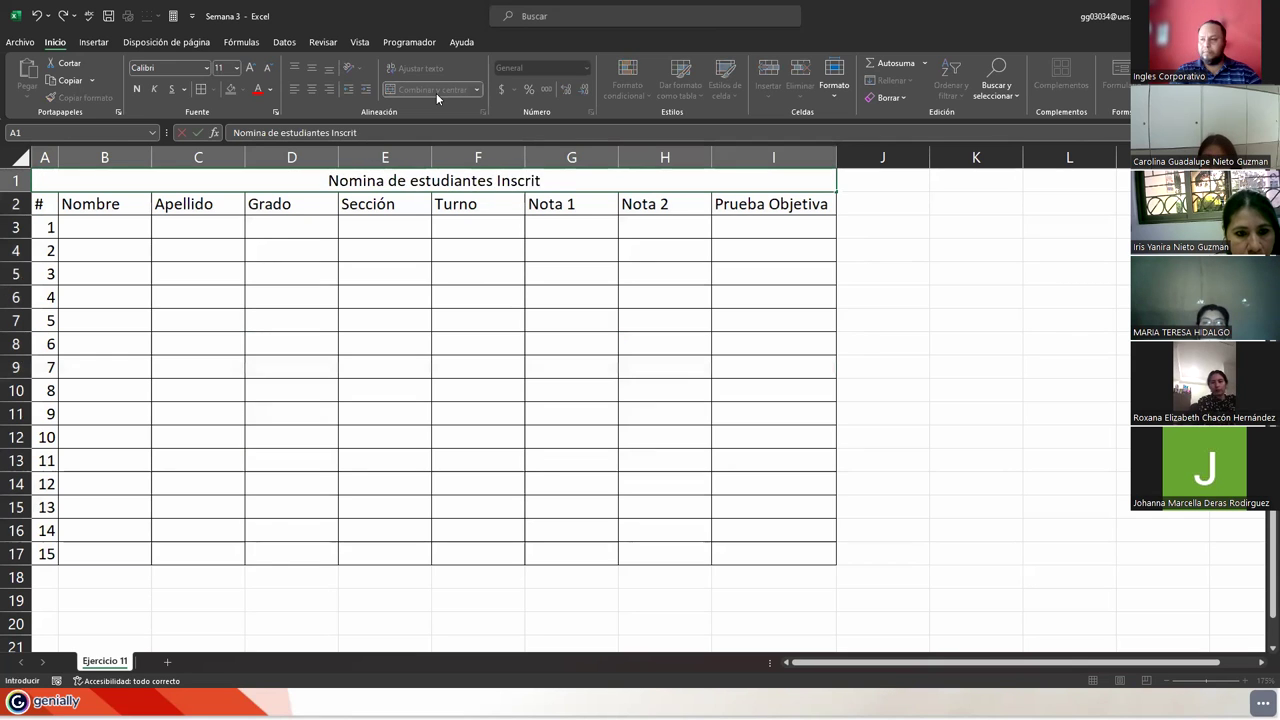
type("os en Horas")
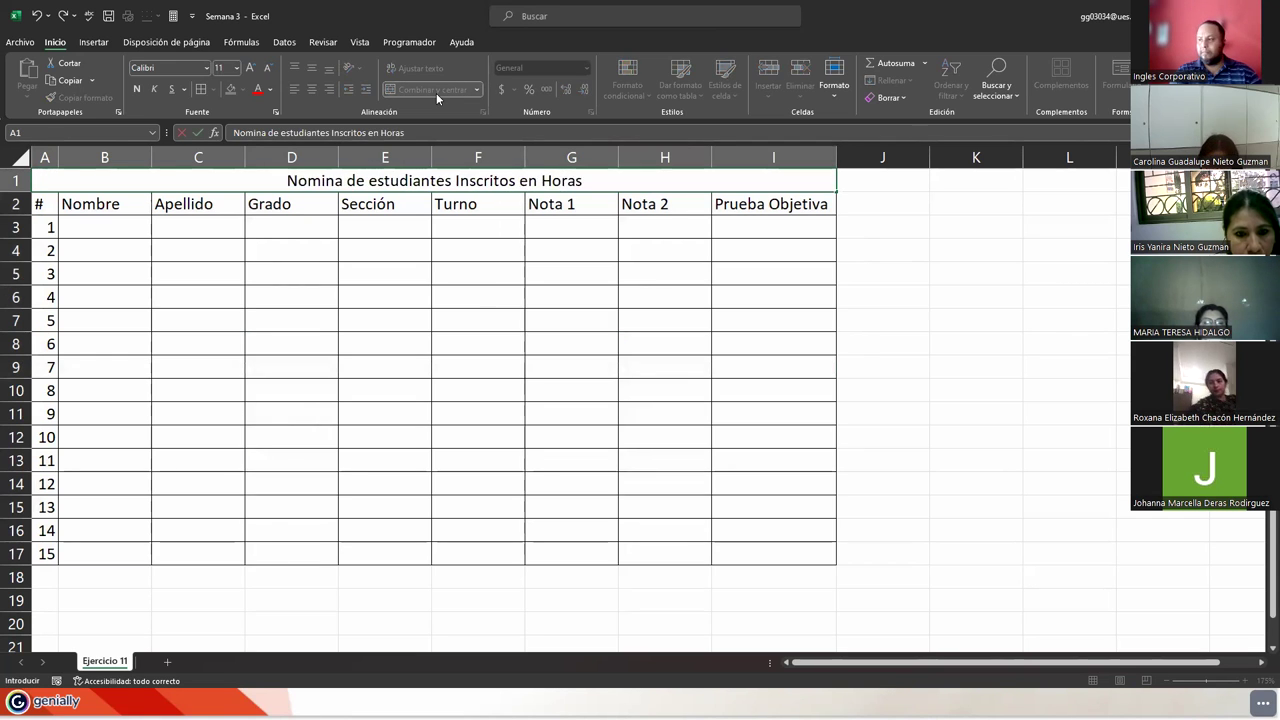
type(" Sociales ")
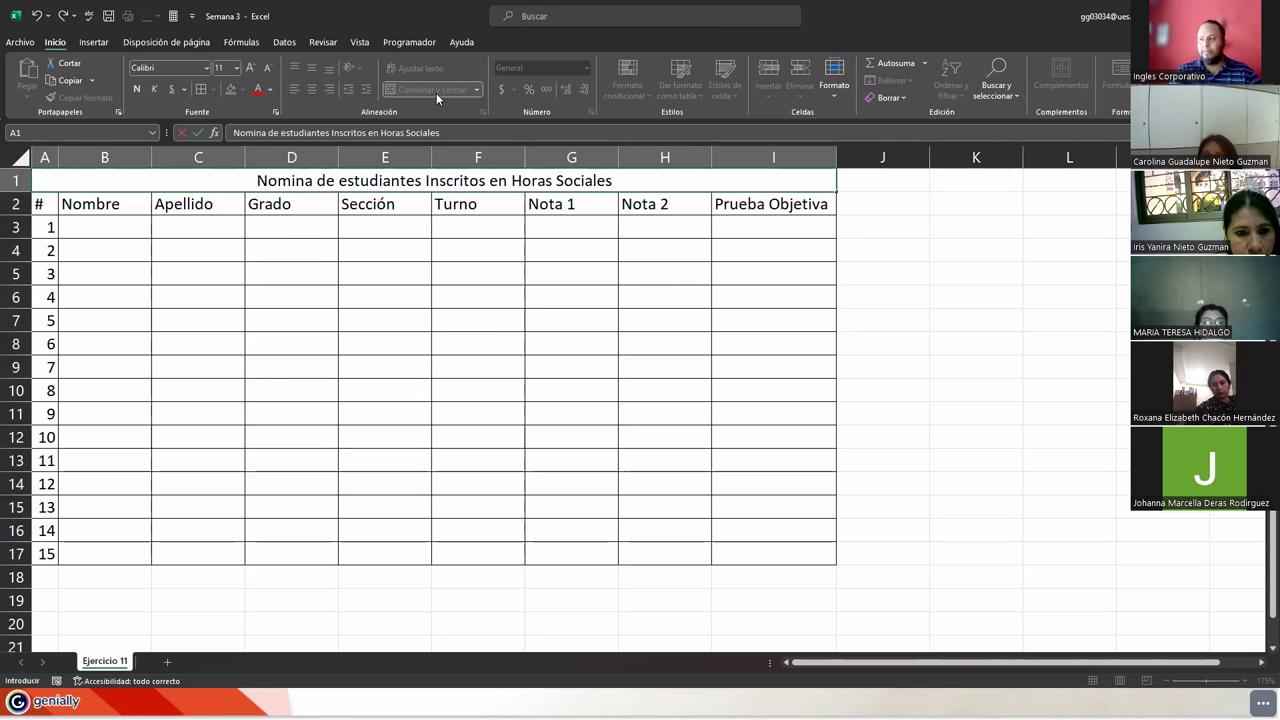
type("para Bachil")
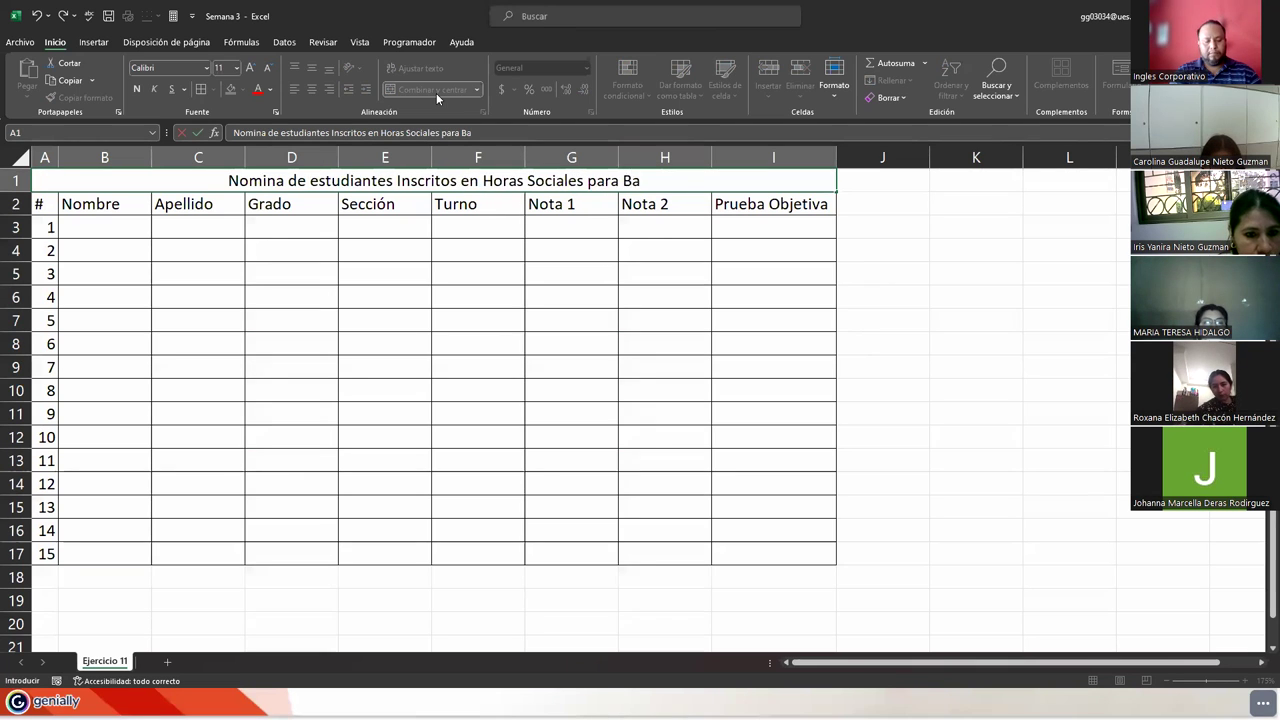
Replace the title's ending after "Inscritos" so that it reads "Nomina de estudiantes Inscritos para Becas"
key("BackSpace")
key("BackSpace")
key("BackSpace")
key("BackSpace")
key("BackSpace")
key("BackSpace")
key("BackSpace")
key("BackSpace")
key("BackSpace")
key("BackSpace")
key("BackSpace")
key("BackSpace")
key("BackSpace")
key("BackSpace")
key("BackSpace")
key("BackSpace")
key("BackSpace")
key("BackSpace")
key("BackSpace")
key("BackSpace")
key("BackSpace")
key("BackSpace")
key("BackSpace")
key("BackSpace")
key("BackSpace")
key("BackSpace")
key("BackSpace")
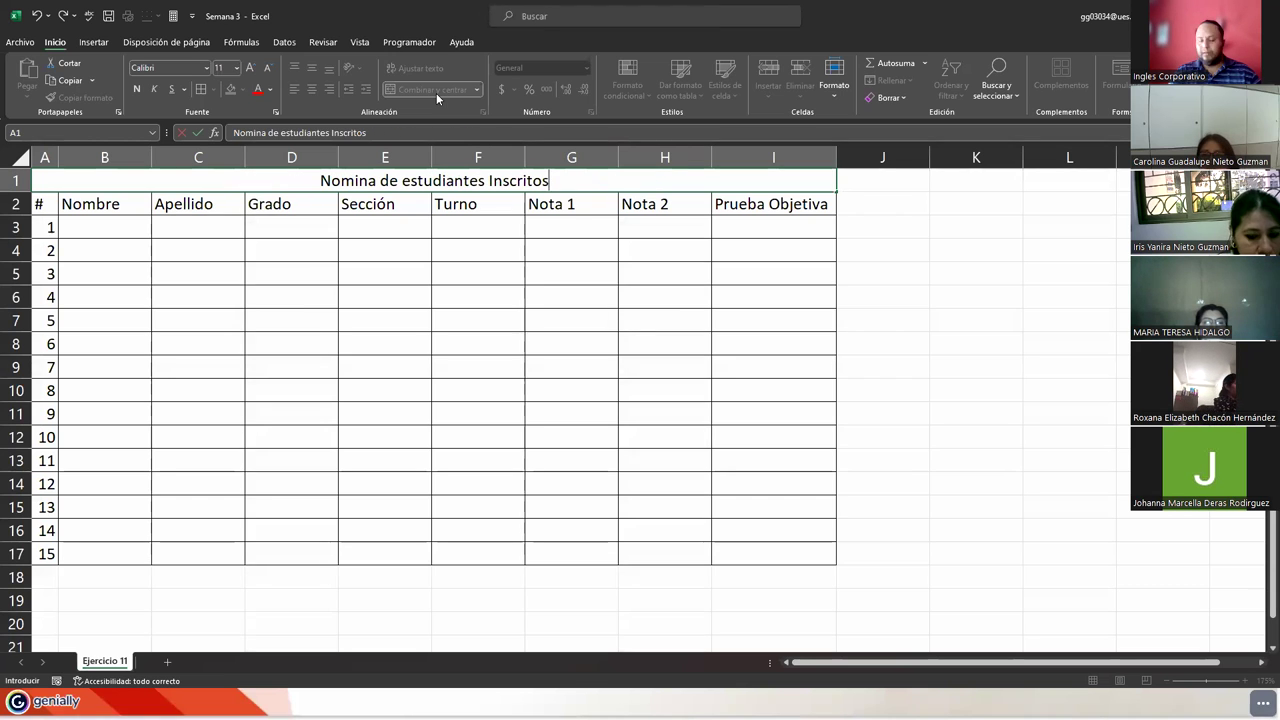
type("par")
type("a Beca")
type(" d")
key("BackSpace")
key("BackSpace")
type("s")
key("Return")
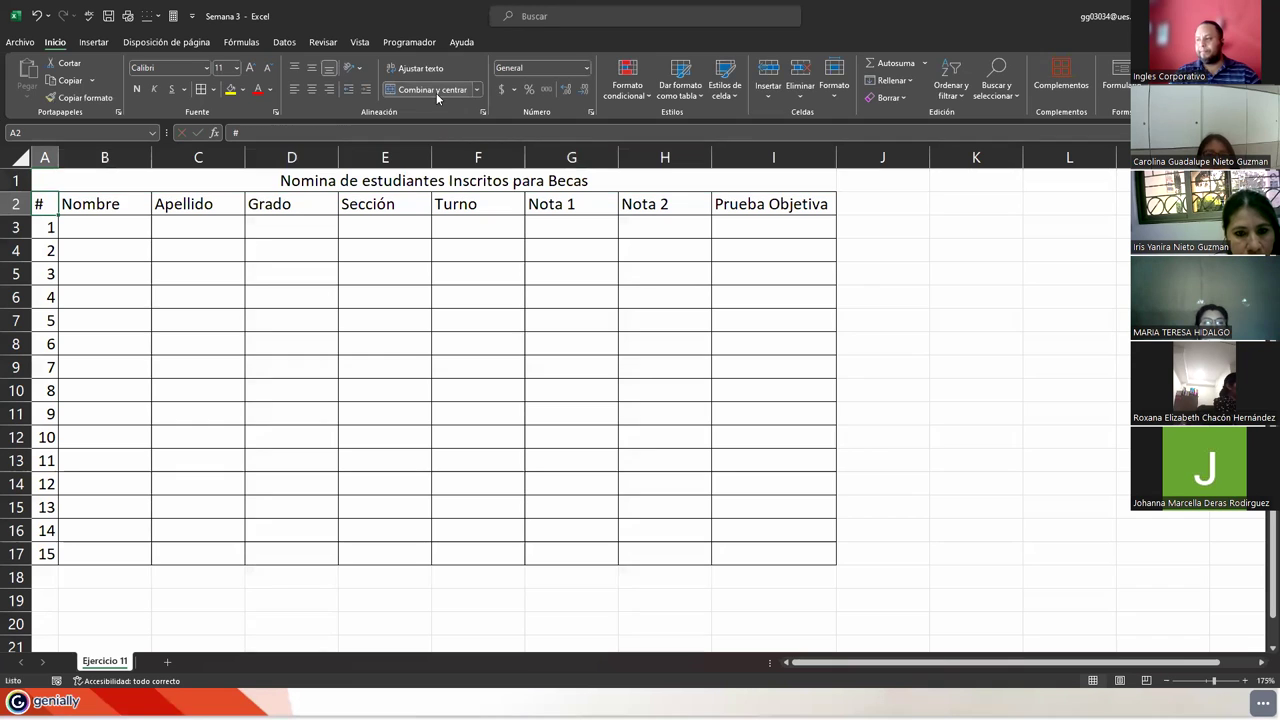
Add the header Nota Final in cell J2 and apply all borders to J2:J17
left_click(134, 229)
left_click(857, 203)
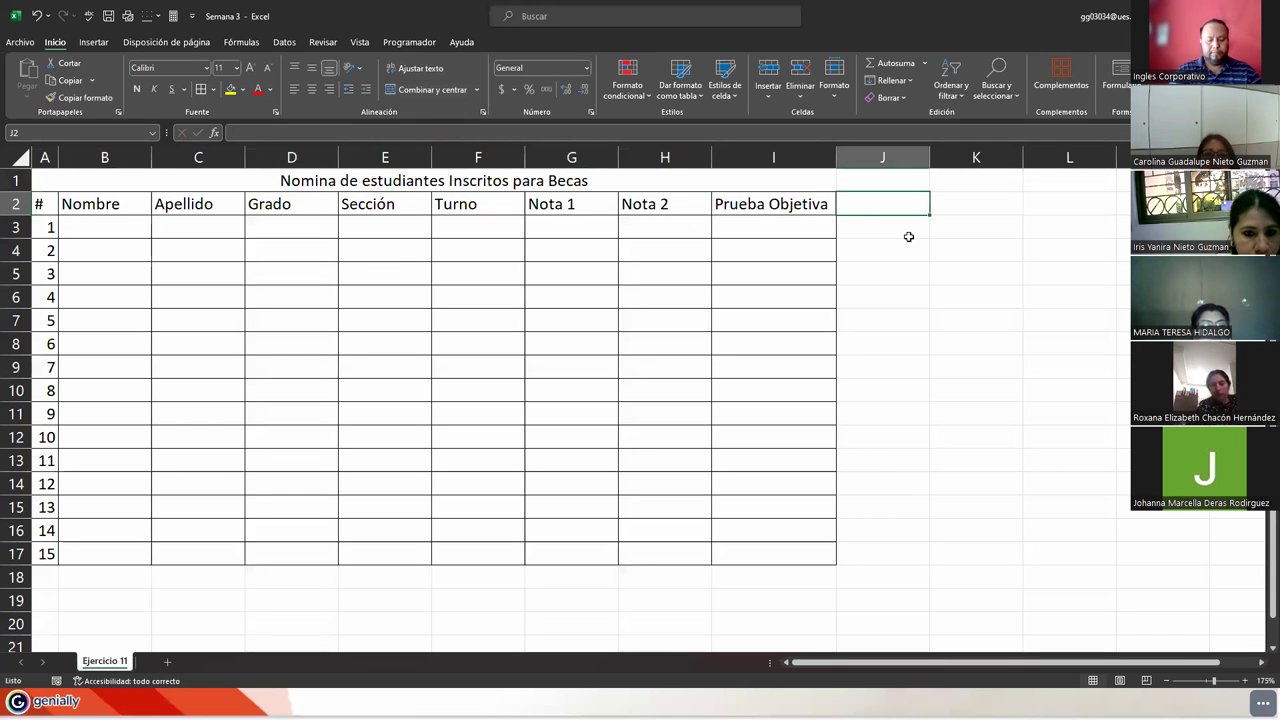
type("Nota Final")
key("Return")
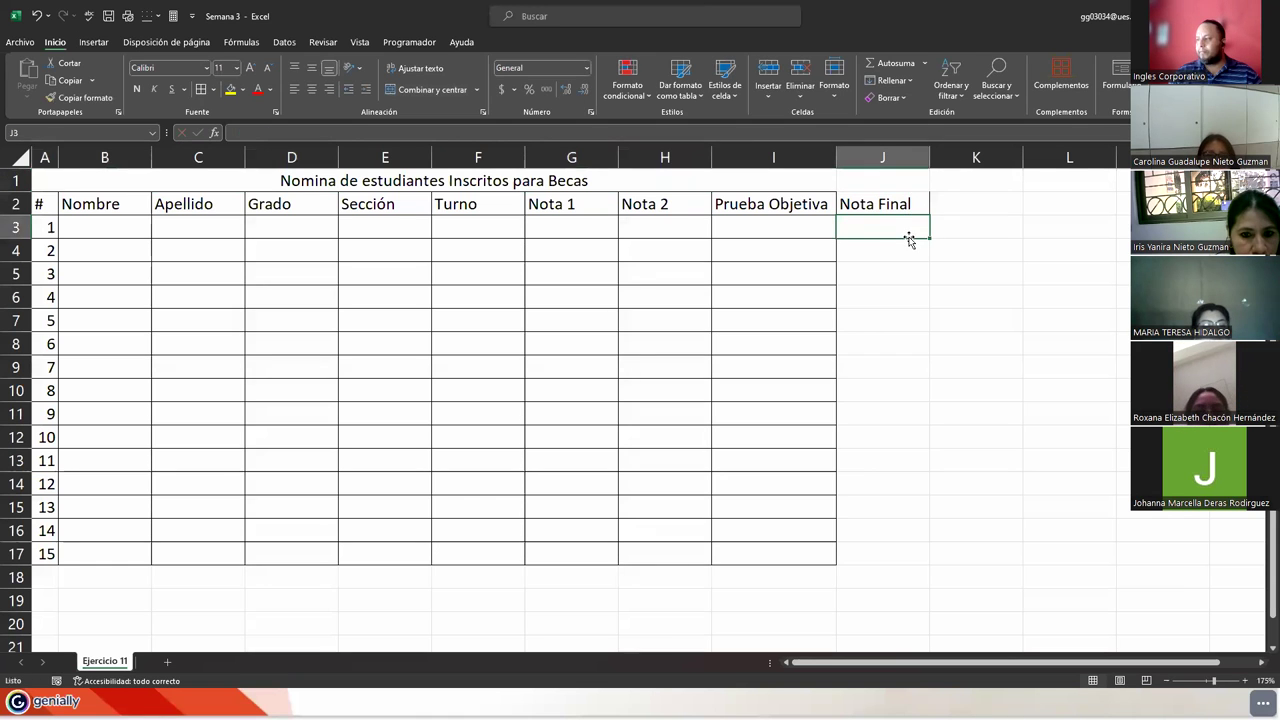
left_click_drag(893, 200, 886, 557)
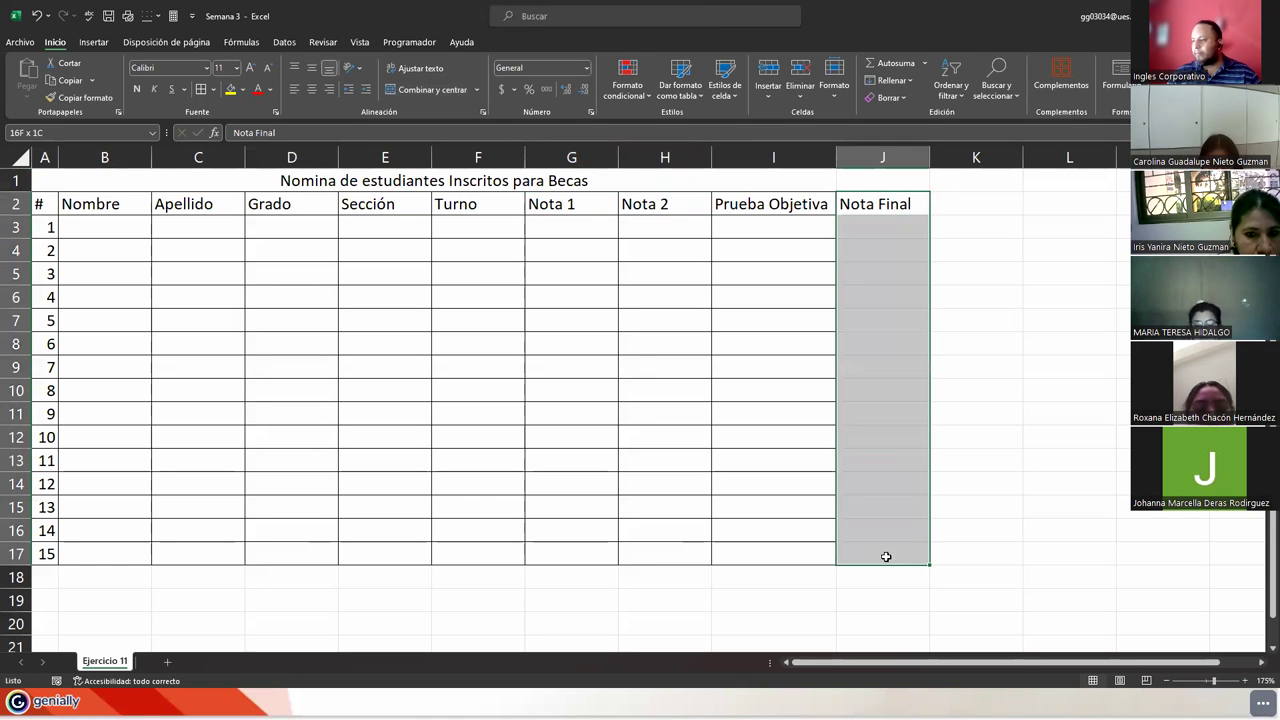
left_click(203, 88)
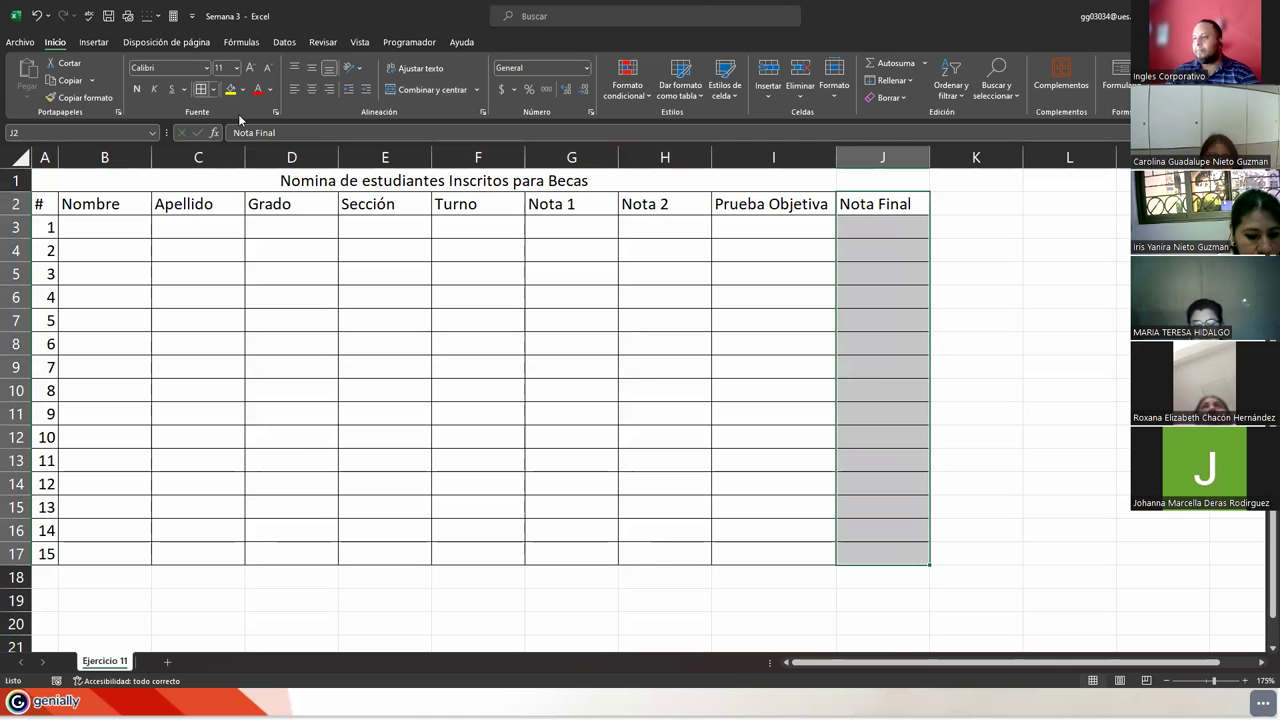
Add the header Concepto in cell K2 and apply all borders to K2:K17
left_click_drag(951, 213, 972, 202)
left_click(972, 202)
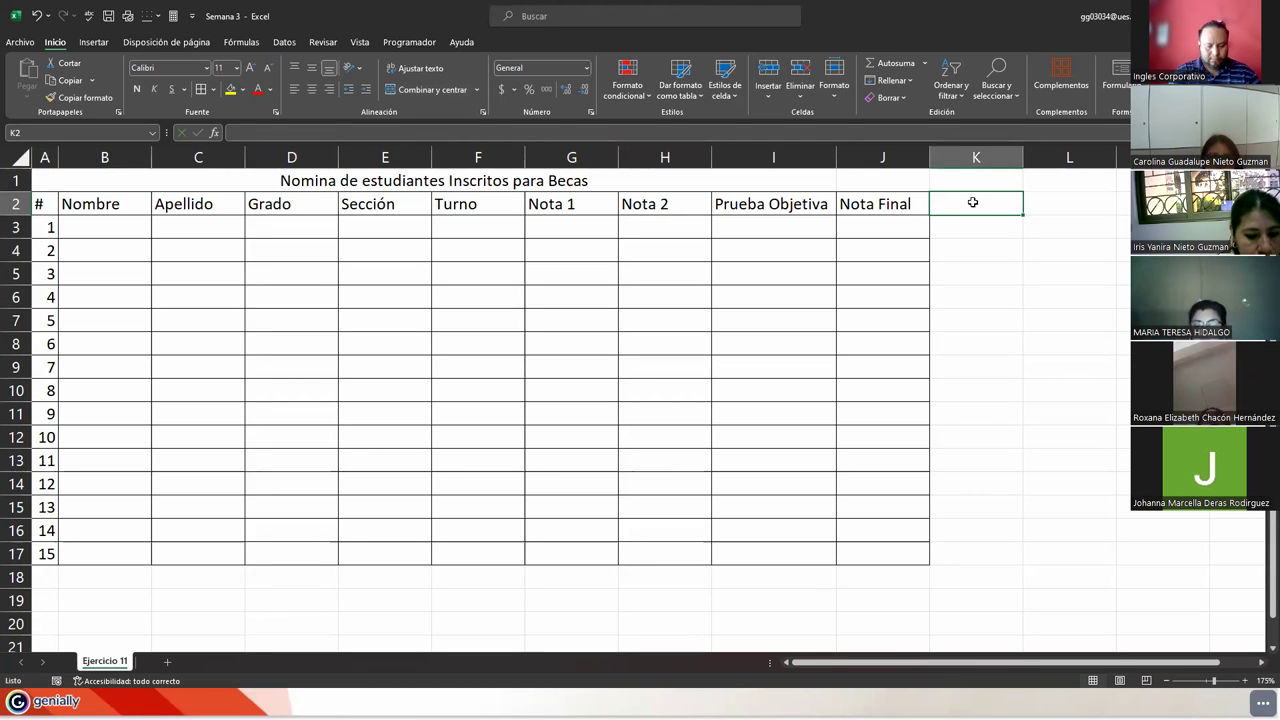
type("Concepto")
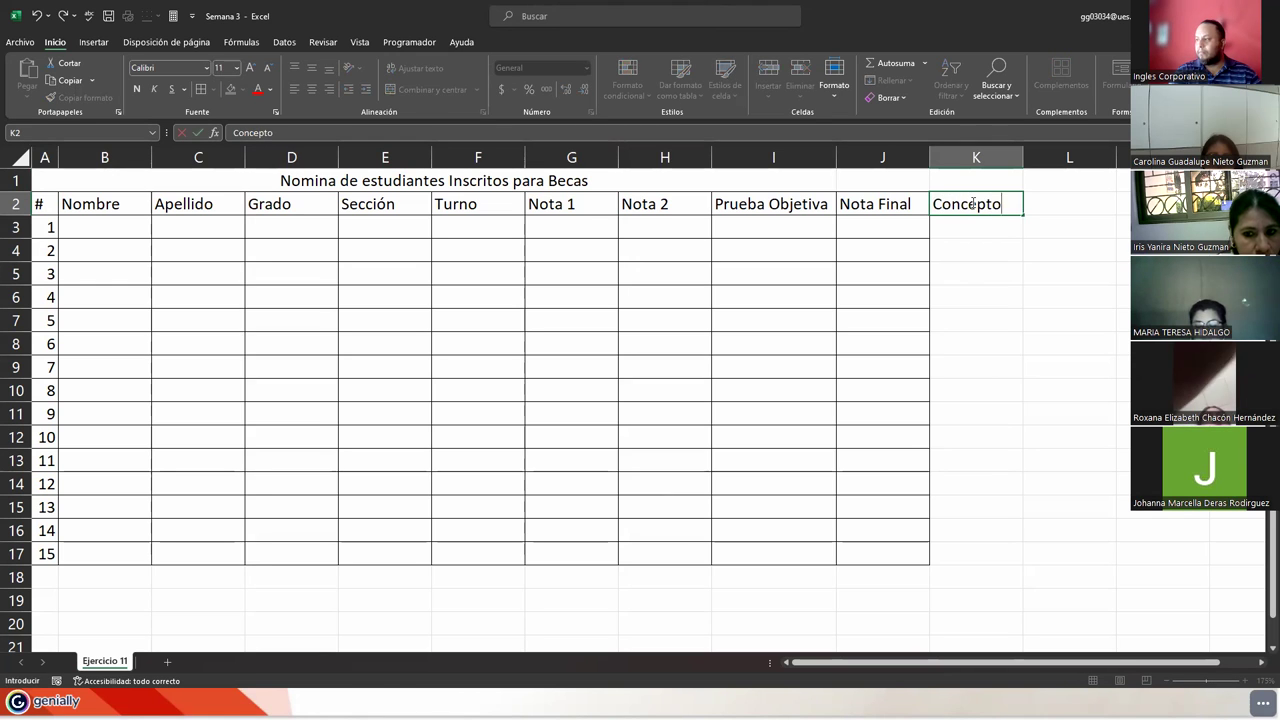
key("Return")
left_click_drag(997, 203, 957, 551)
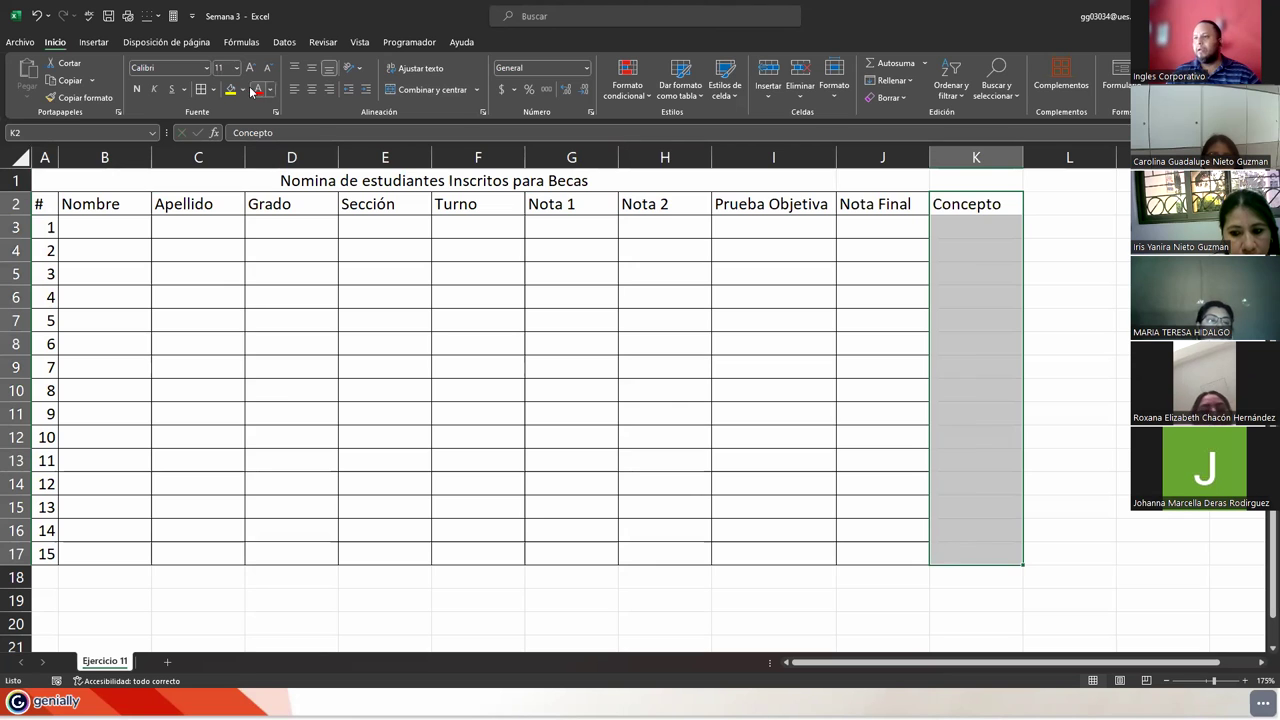
left_click(735, 364)
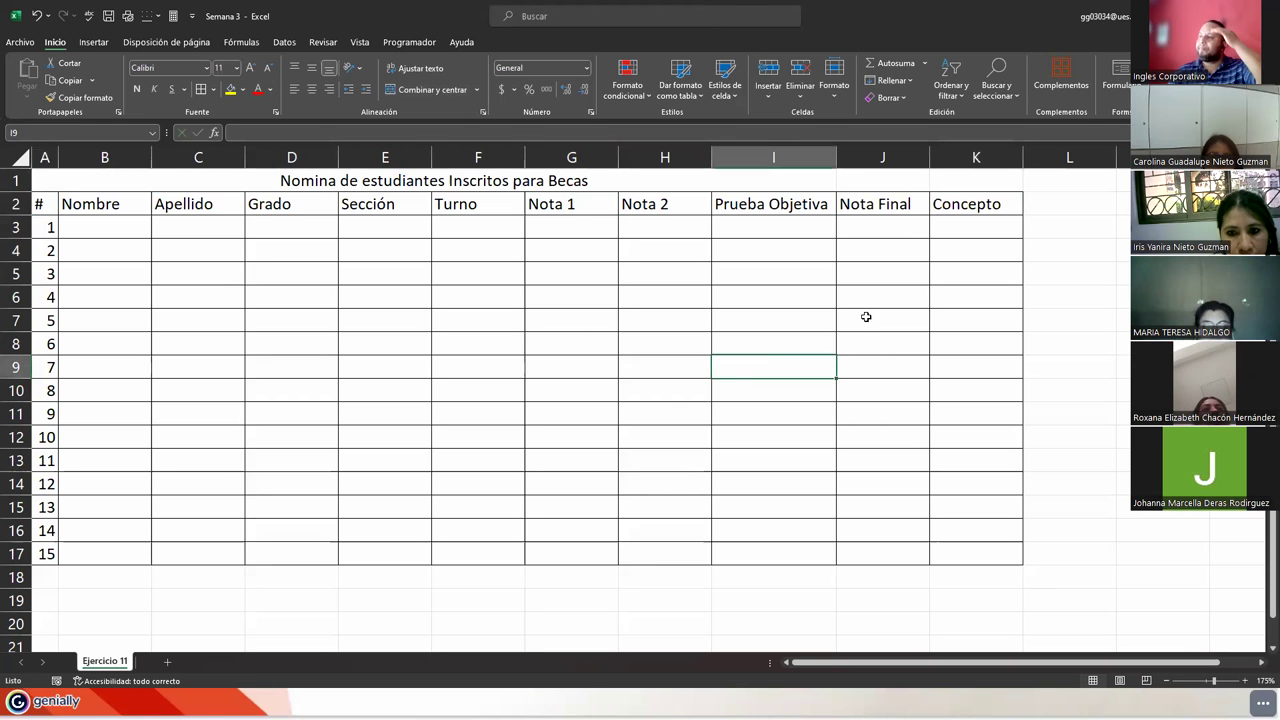
left_click(950, 227)
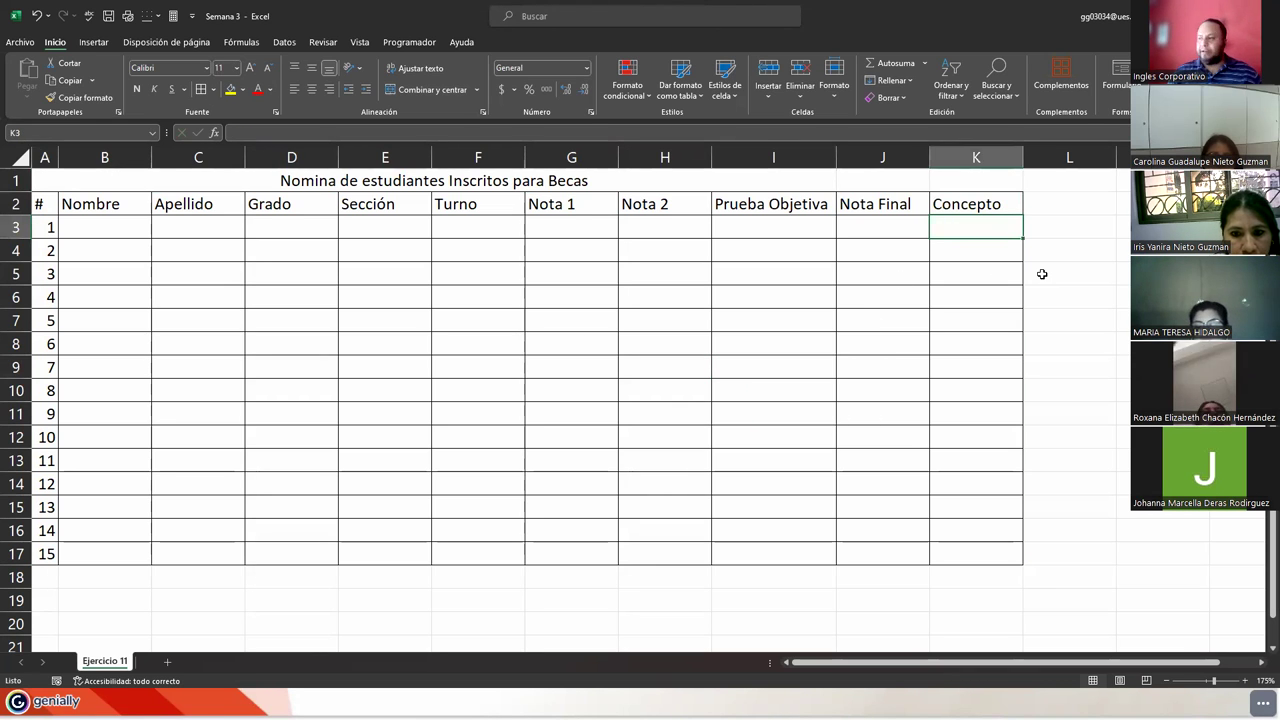
Enter the first names of students 1 and 2 in the Nombre column, cells B3 and B4
left_click(128, 237)
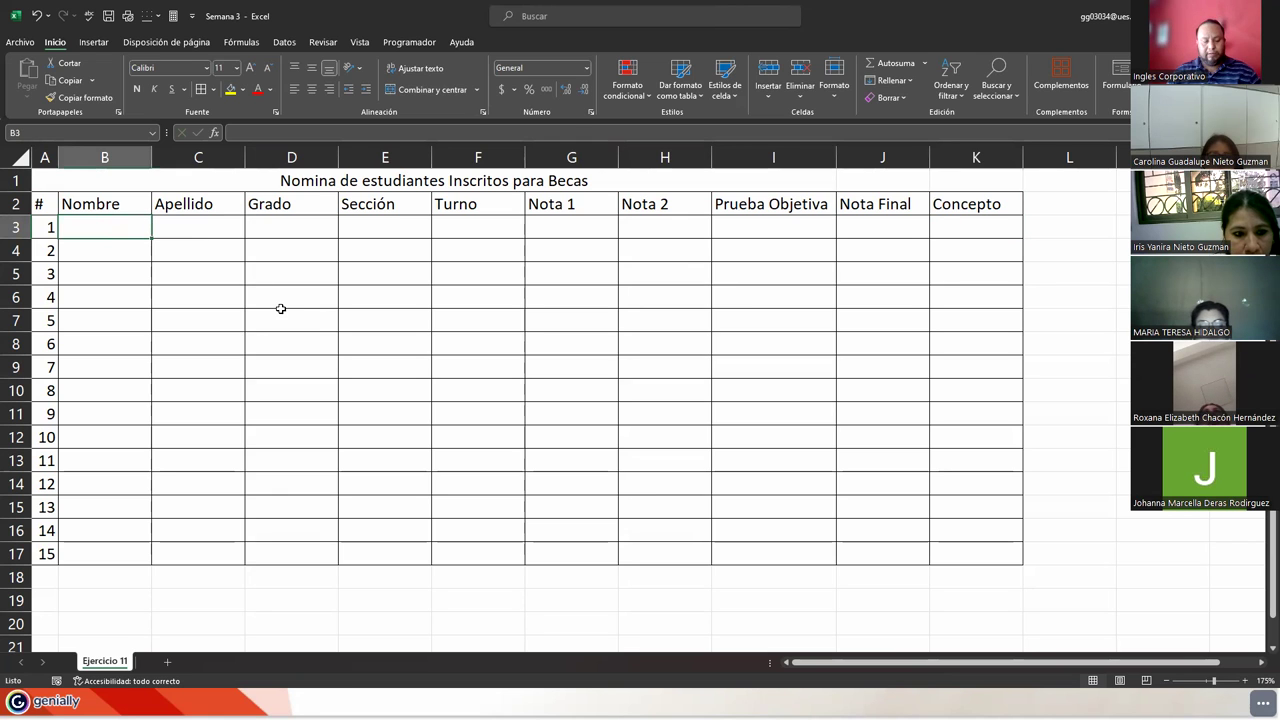
type("Juan Jose")
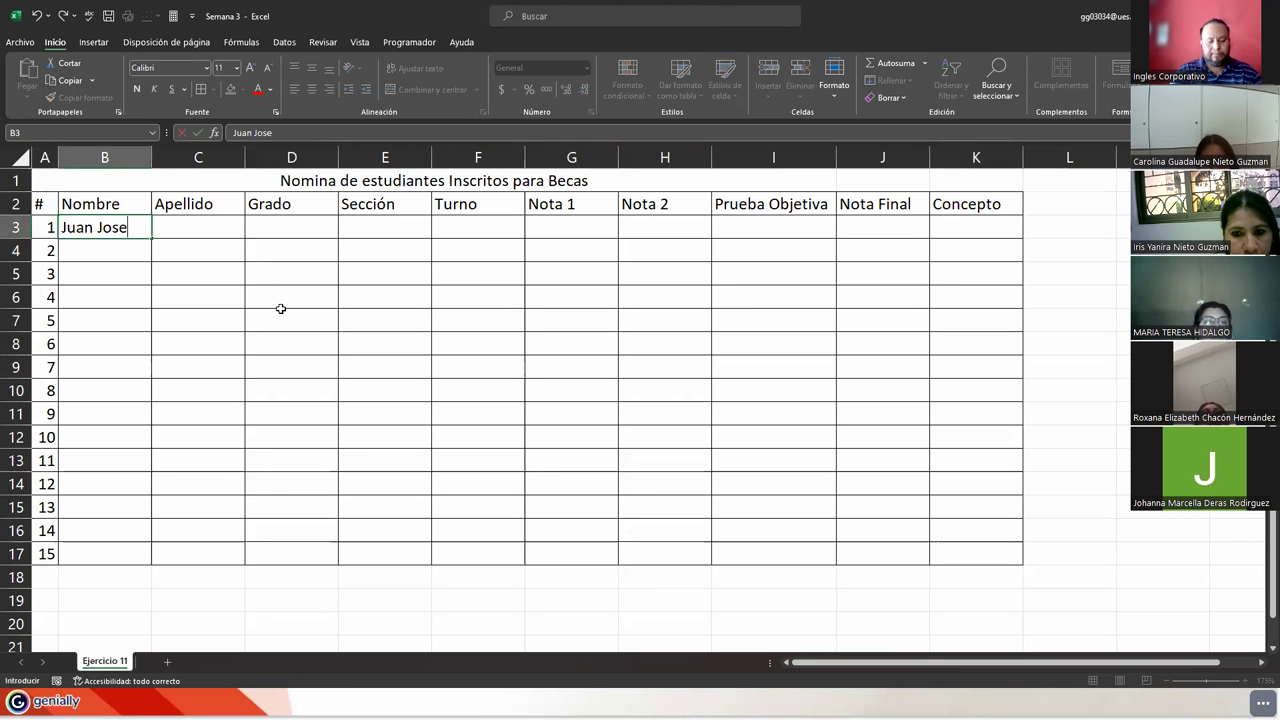
key("Return")
type("Miguel Angel")
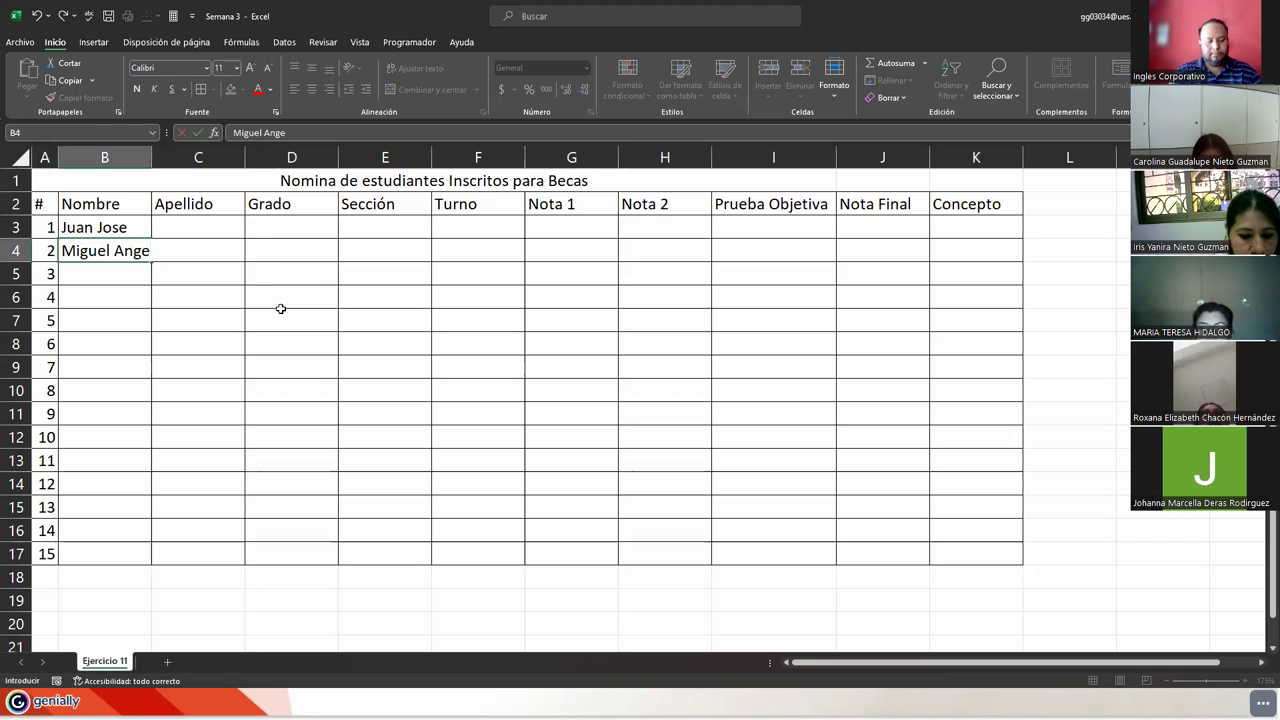
key("Return")
Enter the first names of students 3 and 4 in the Nombre column, cells B5 and B6
type("Marvin Alexnc")
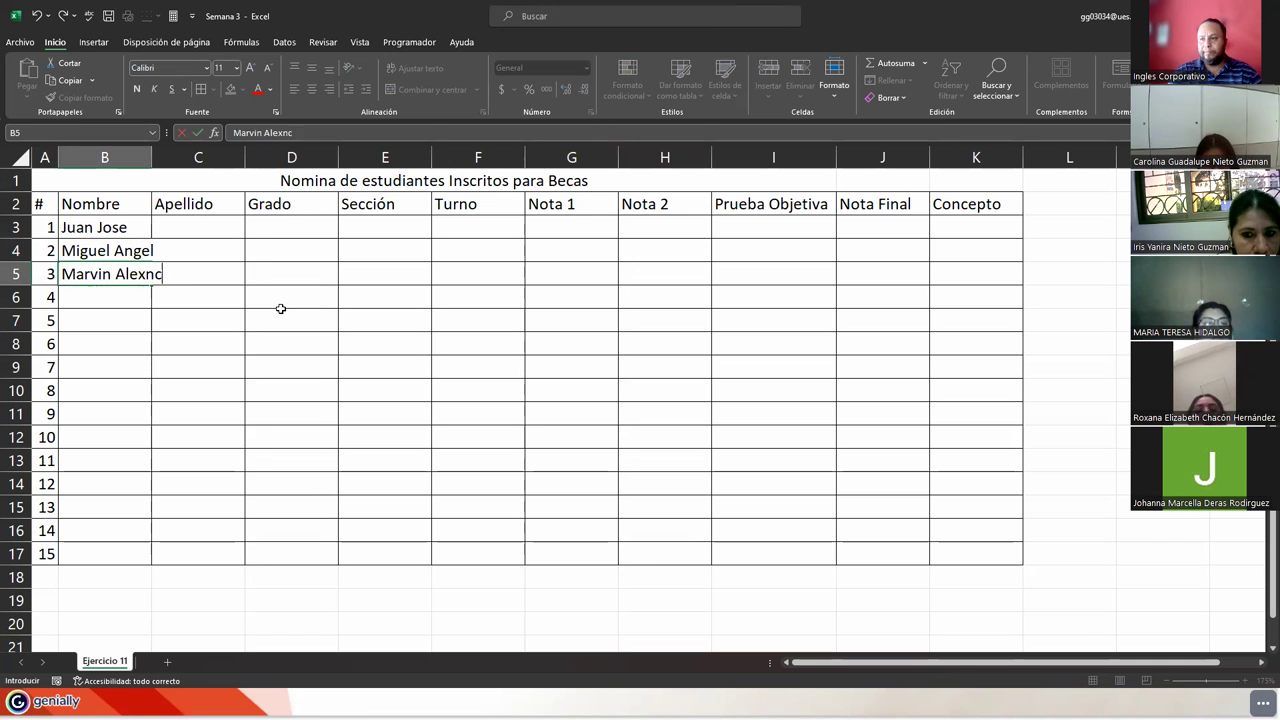
type("aander")
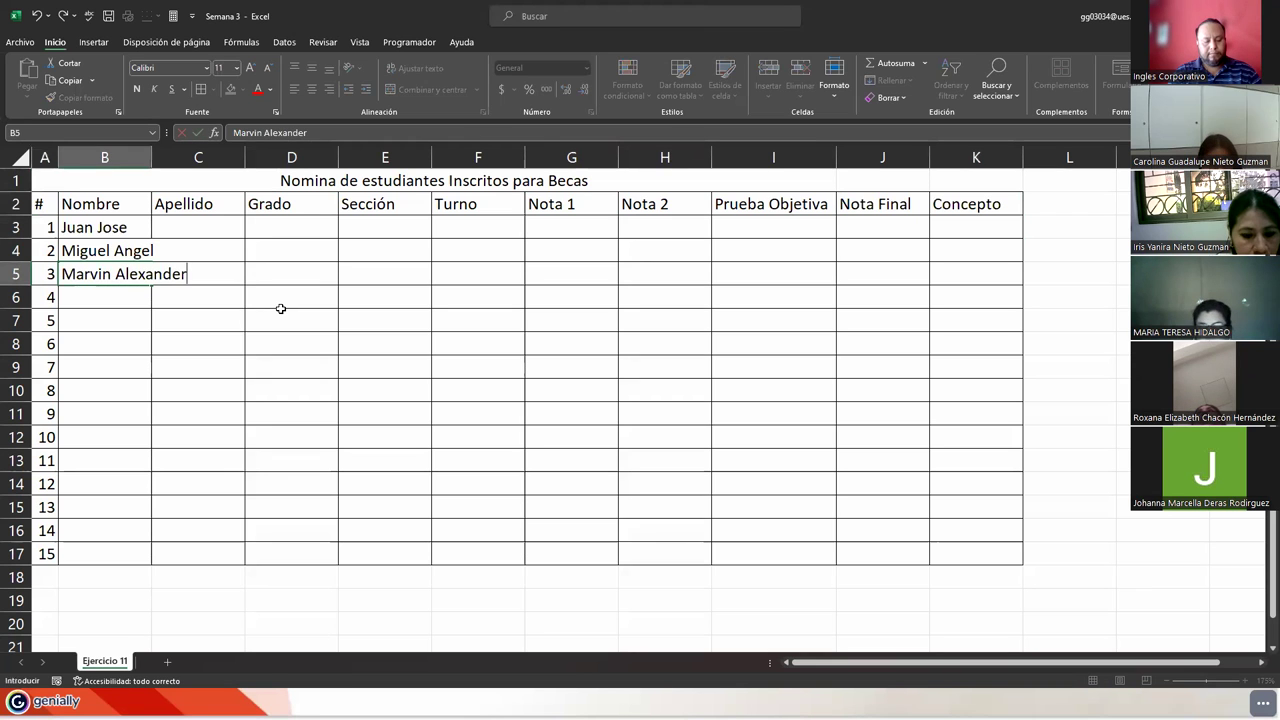
key("Return")
type("Dioni")
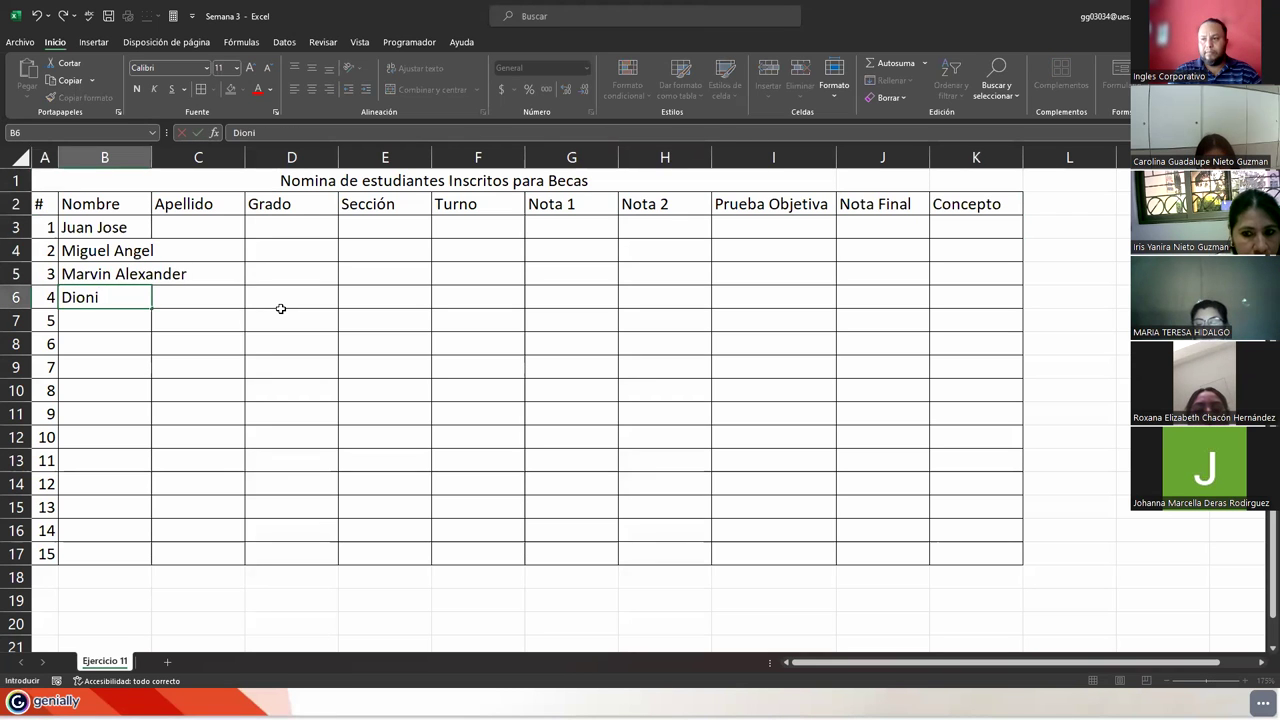
type("sio")
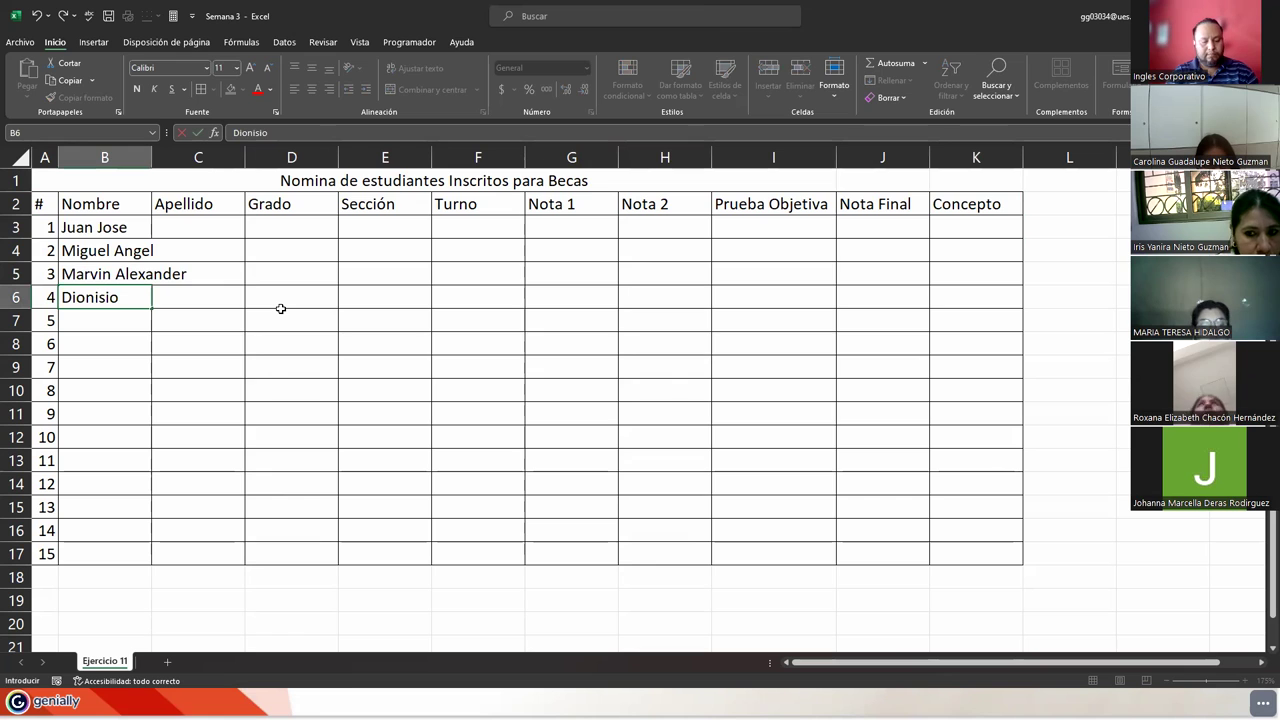
type(" Arn")
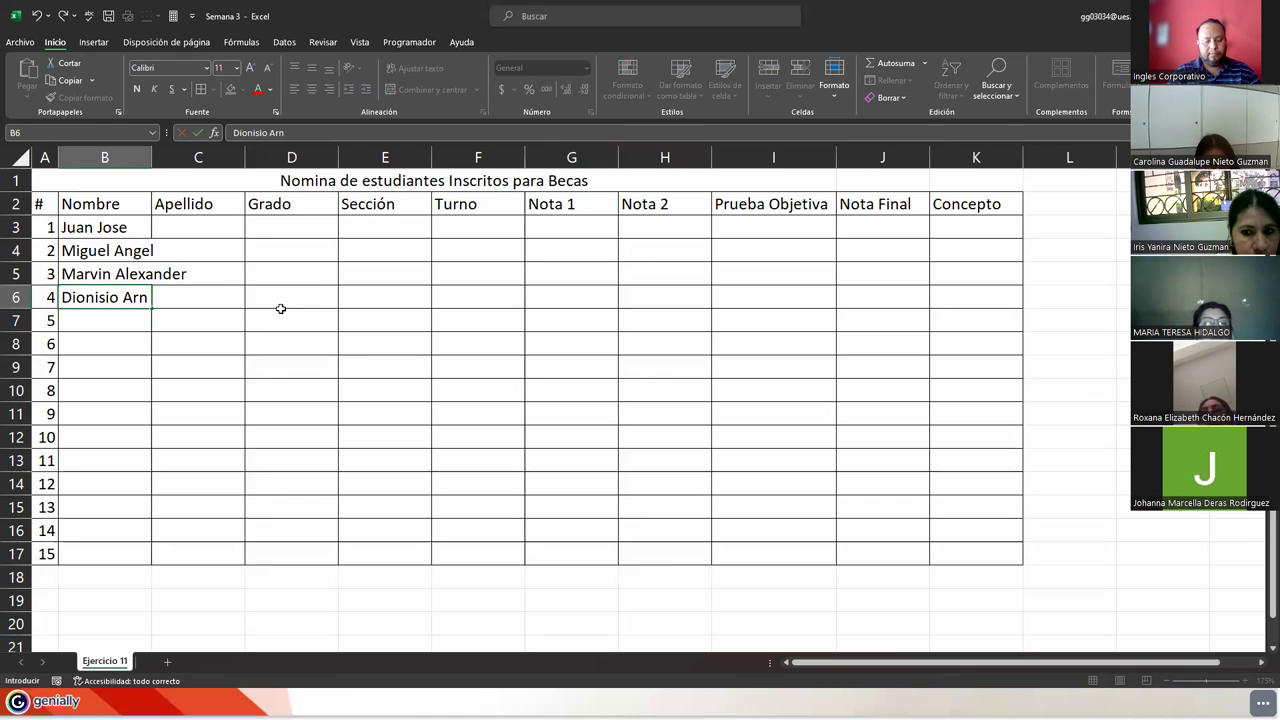
type("oldo")
key("Return")
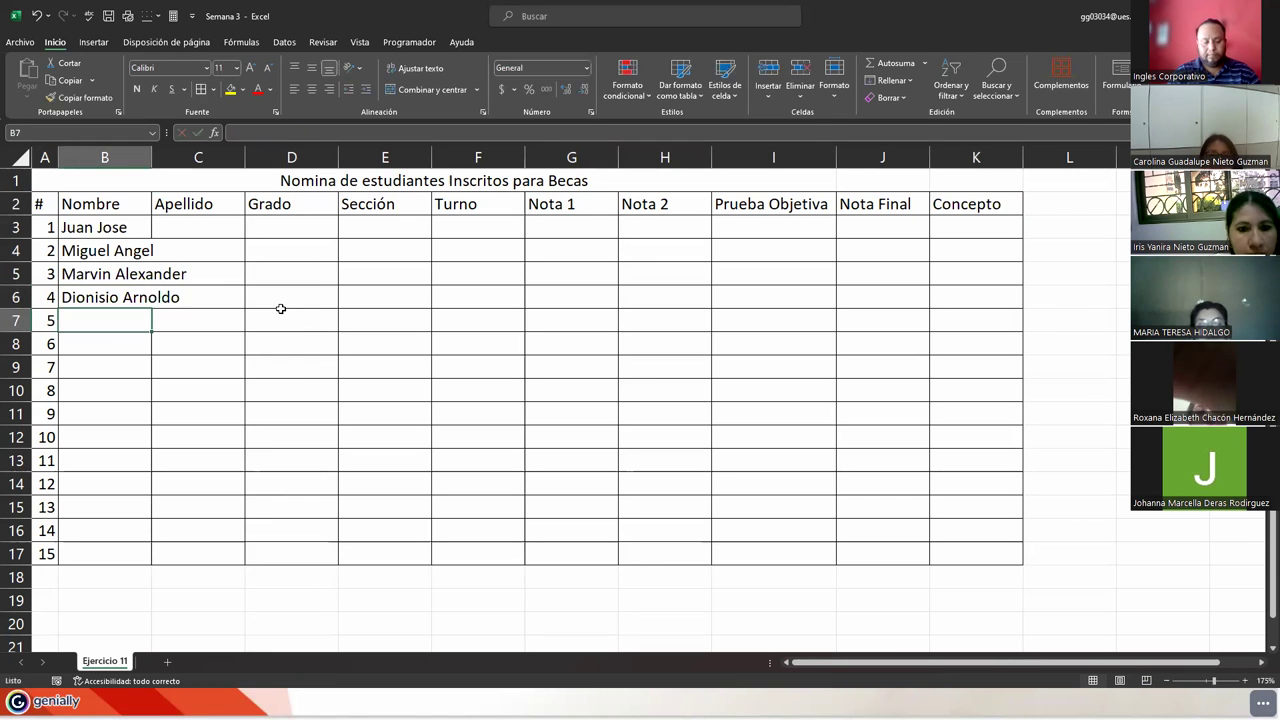
type("Camilo")
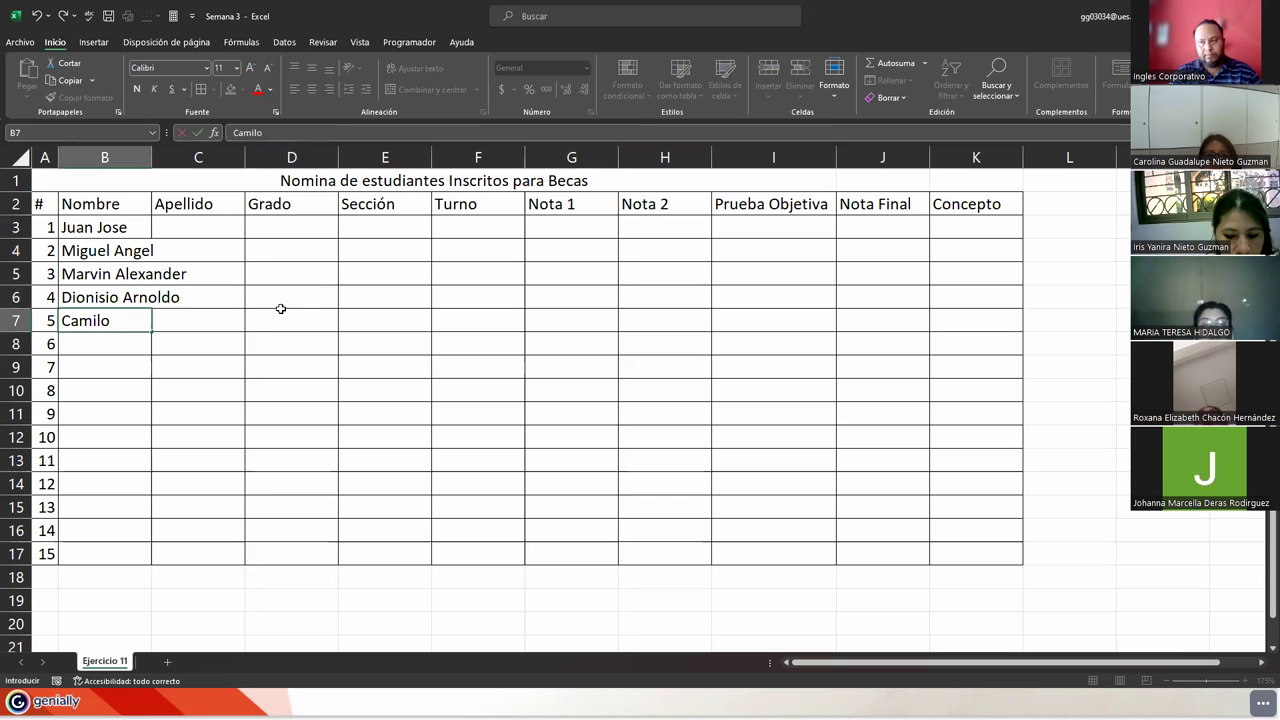
key("BackSpace")
key("BackSpace")
key("BackSpace")
key("BackSpace")
key("BackSpace")
key("BackSpace")
Enter the first names of students 5 to 7 in the Nombre column, cells B7 to B9
type("Melvin Cami")
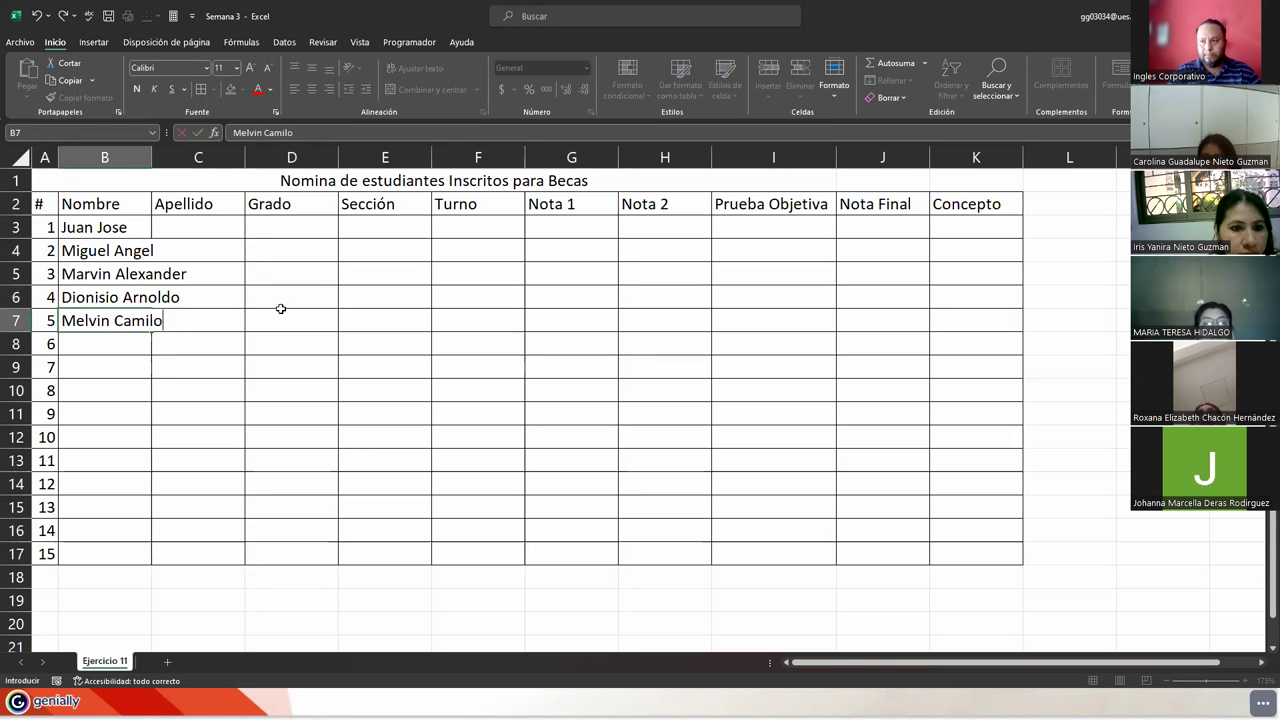
key("Return")
type("Lui")
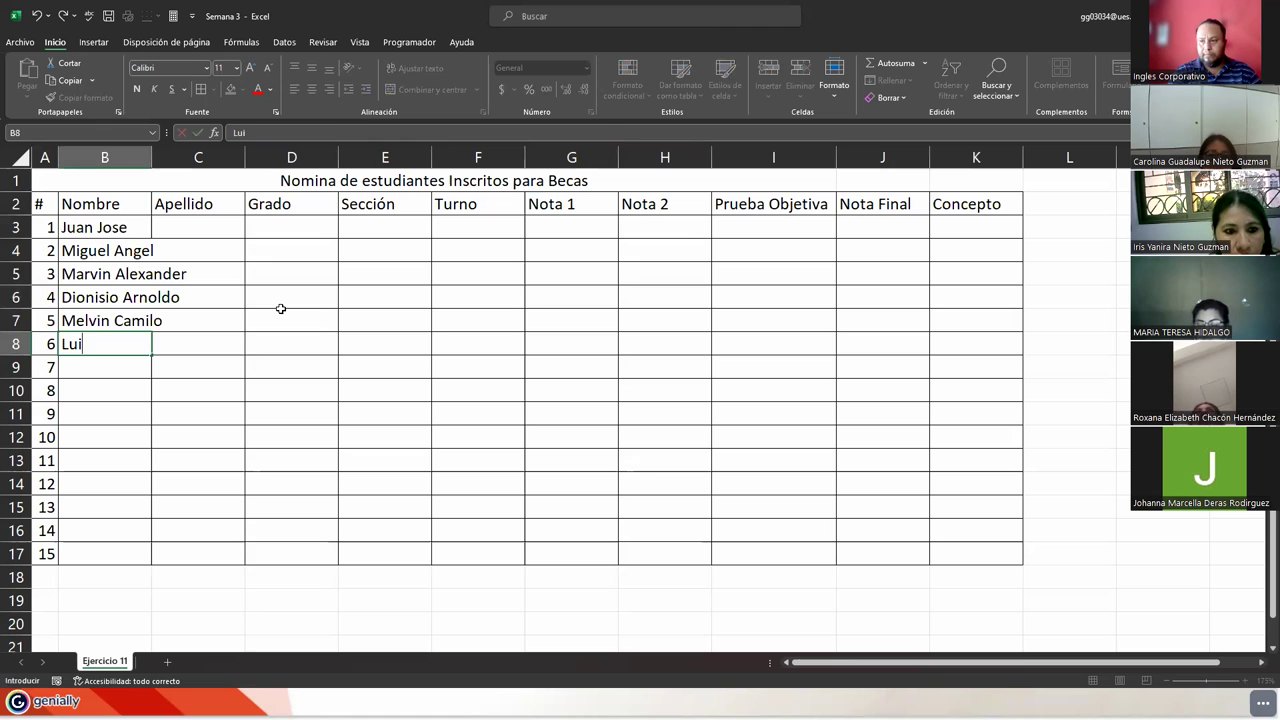
type("sa Arely")
key("Return")
type("Mart")
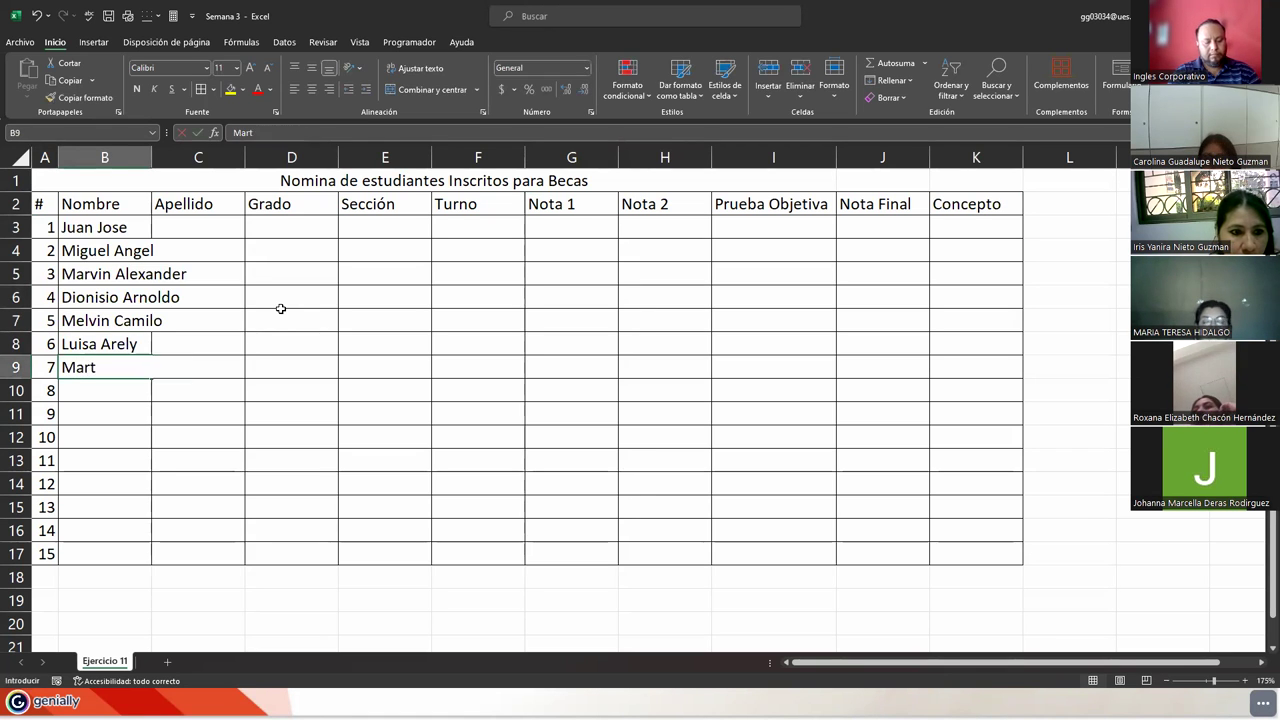
type("ha del Carmen")
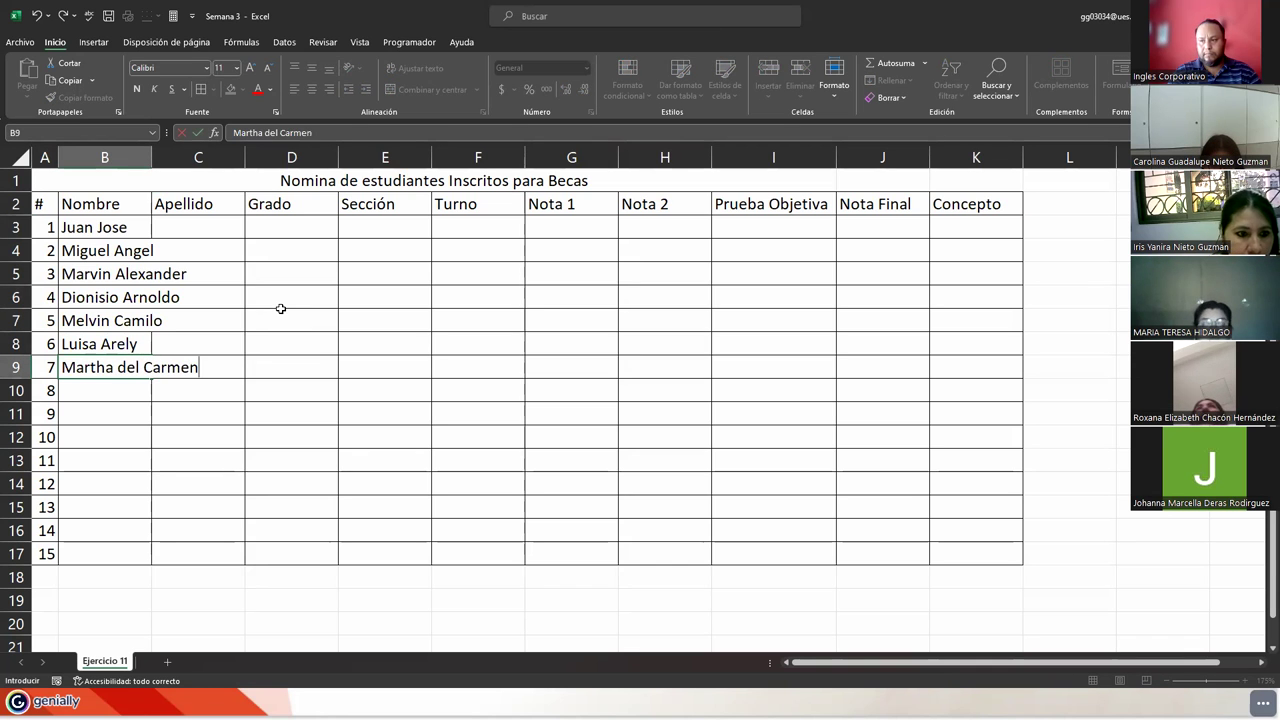
key("Return")
Enter the first names of students 8 to 10 in the Nombre column, cells B10 to B12
type("Carlos")
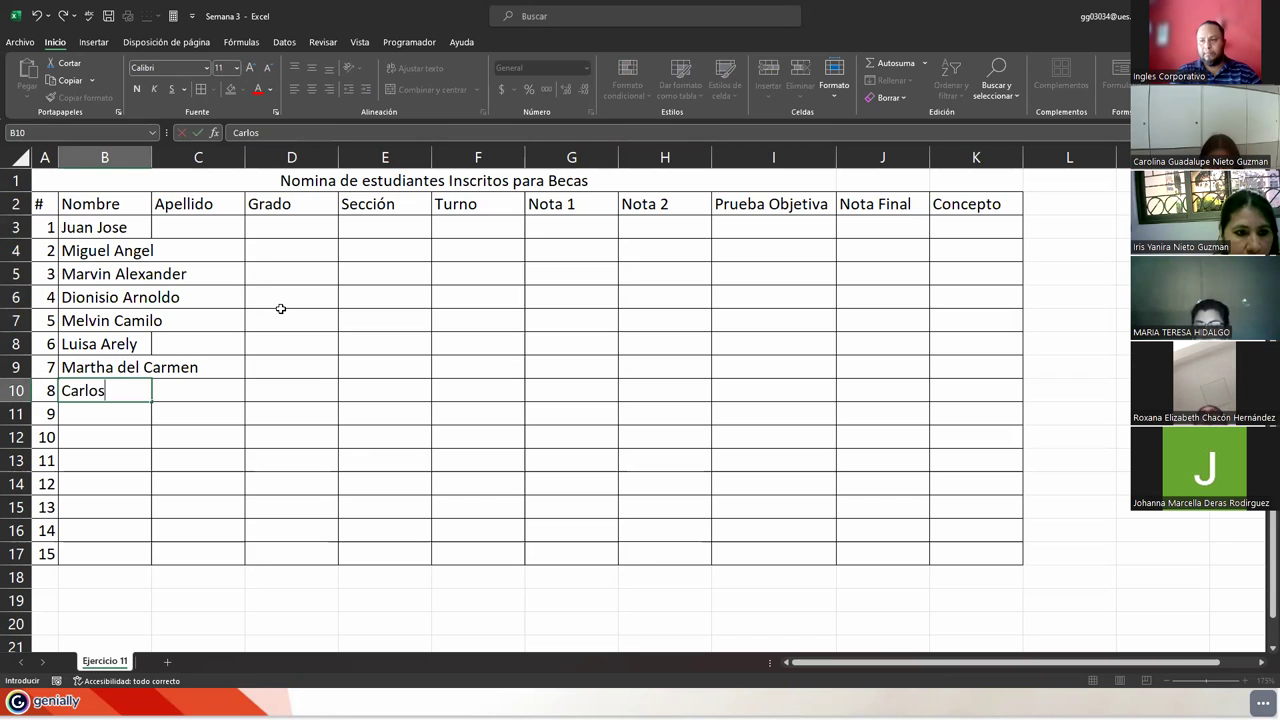
type(" Jose")
key("Return")
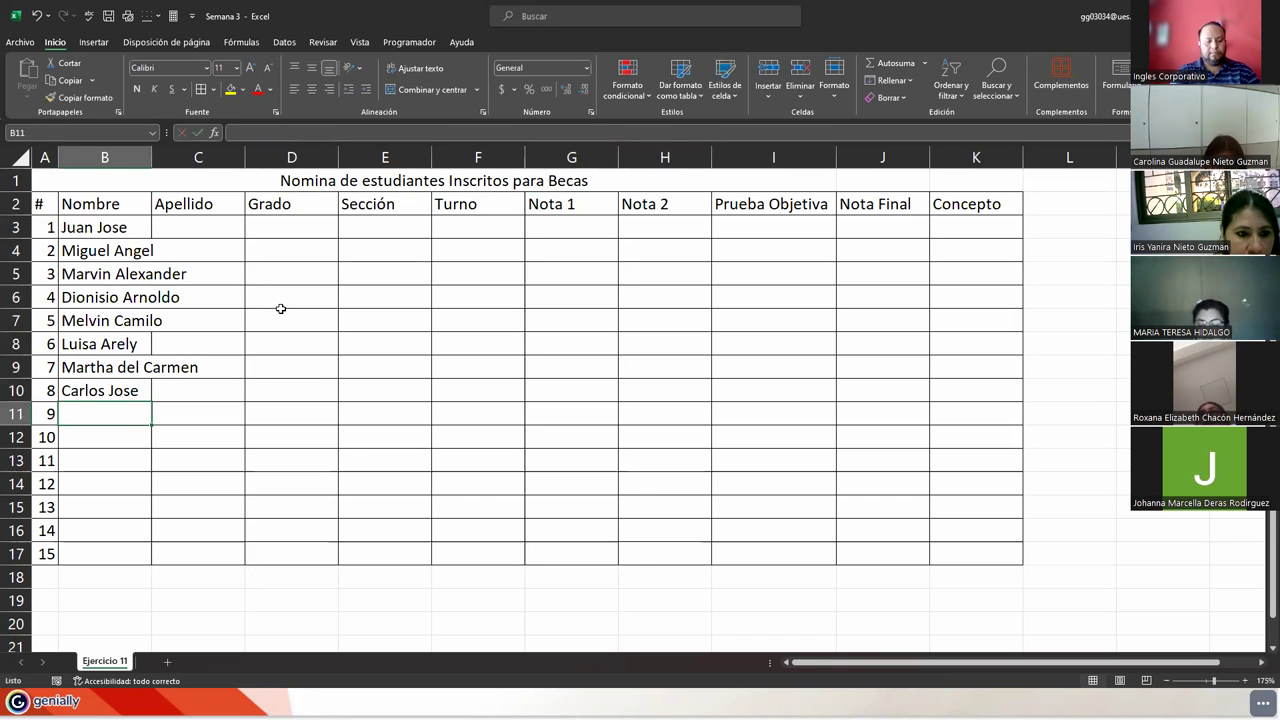
type("Jose Mario")
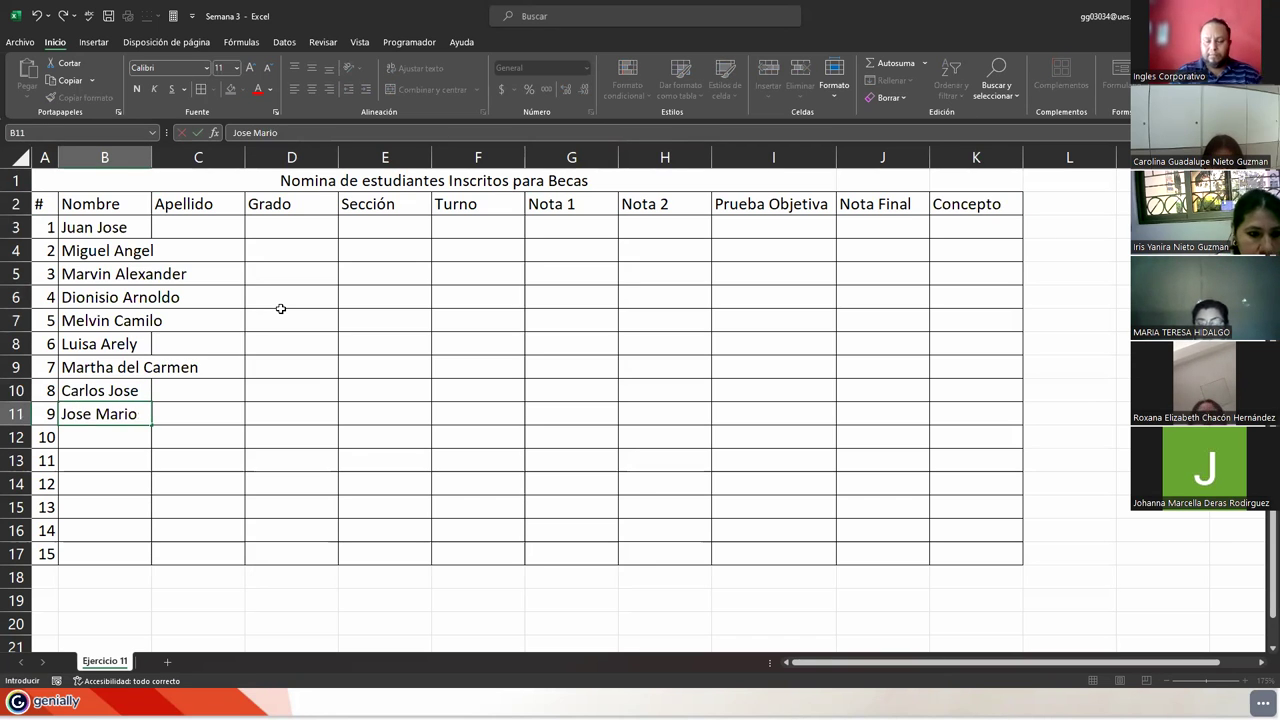
key("Return")
type("Maria Albertina")
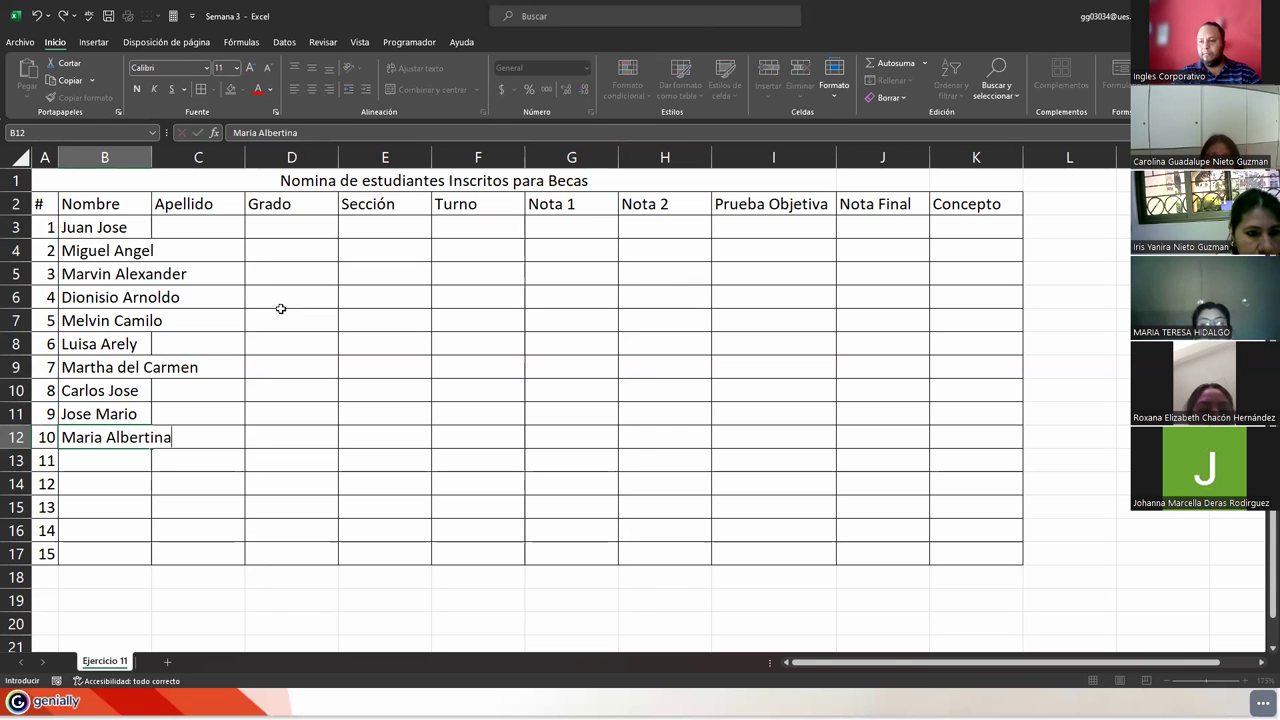
key("Return")
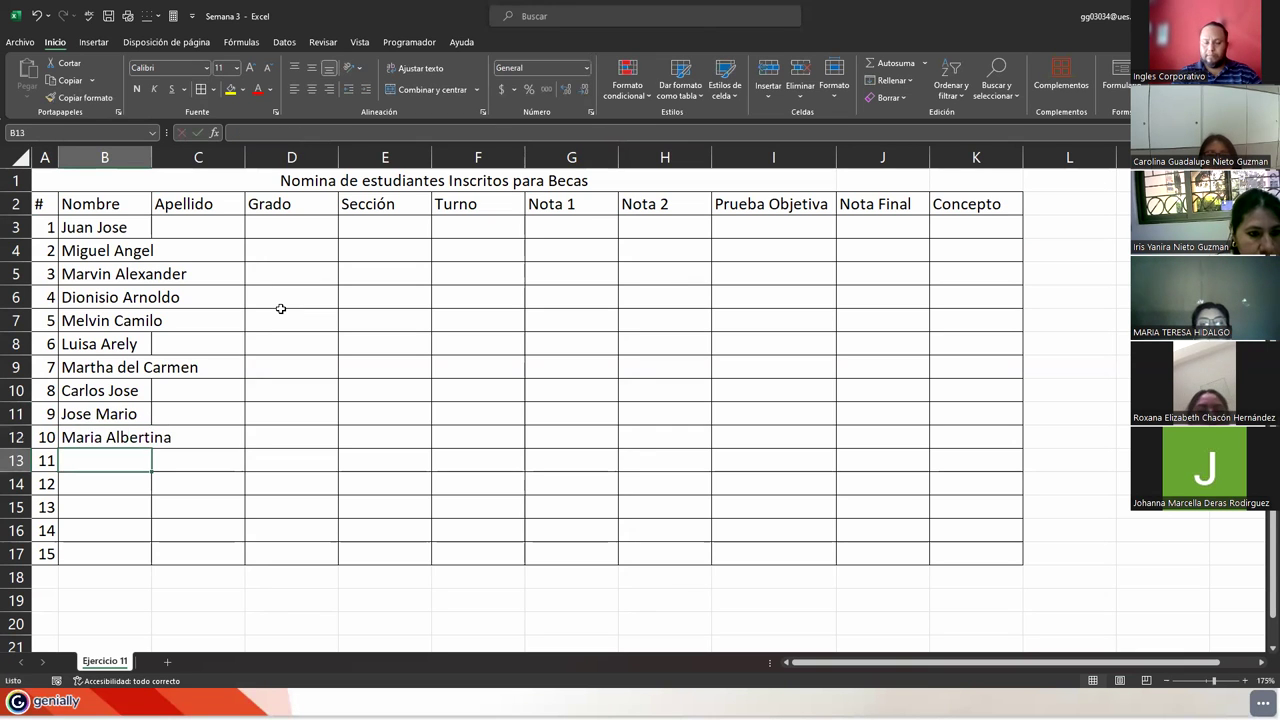
Enter the first names of students 11 to 13 in the Nombre column, cells B13 to B15
type("Eli")
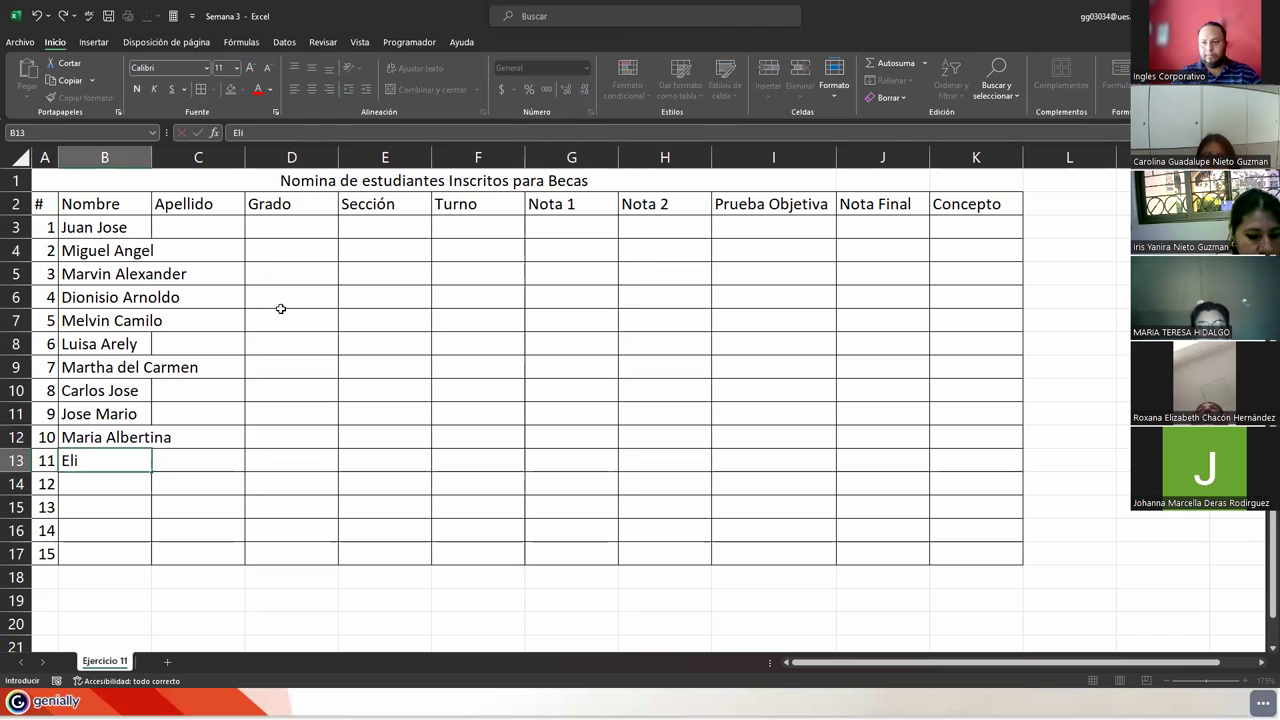
type("seo Saul")
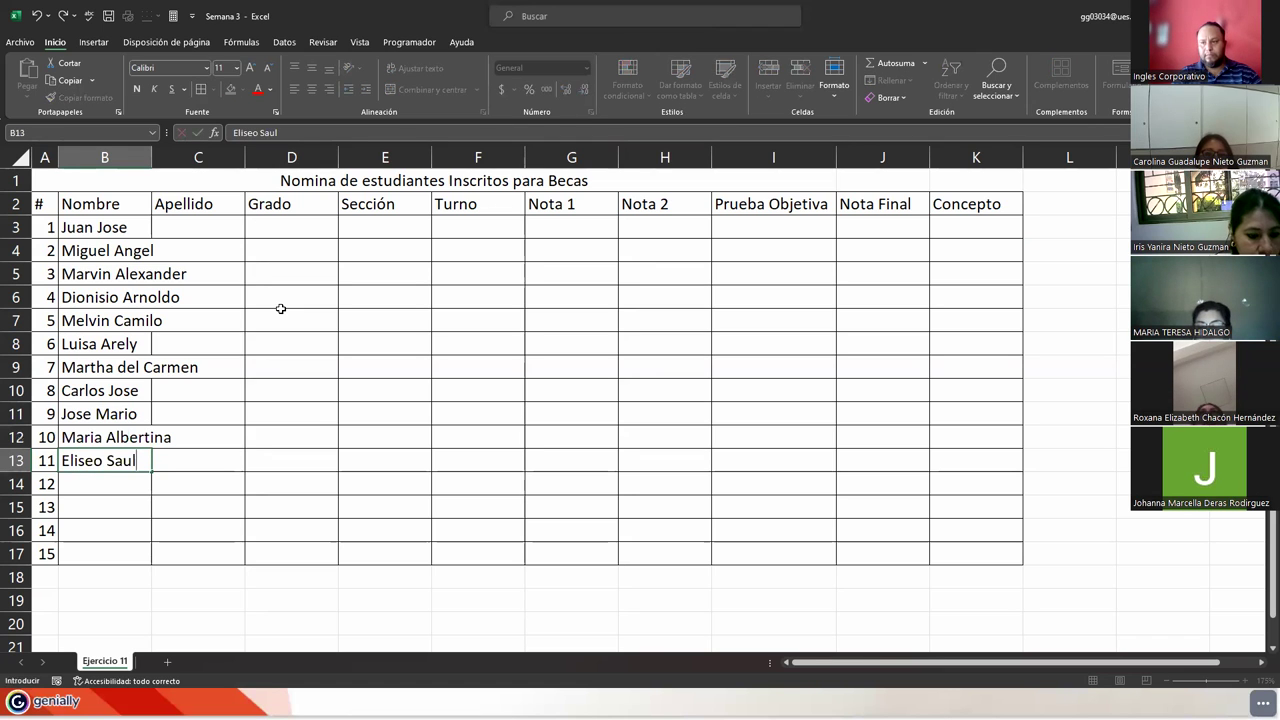
key("Return")
type("Sandra ")
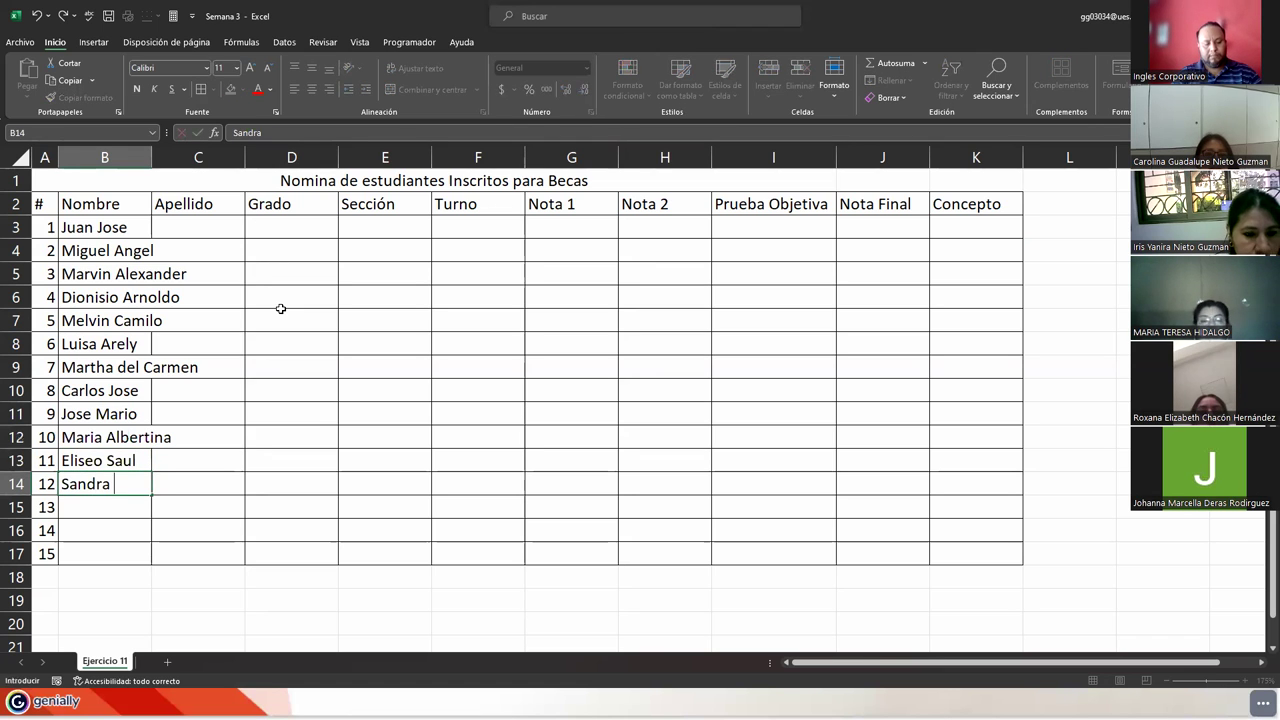
type("carolina")
key("Return")
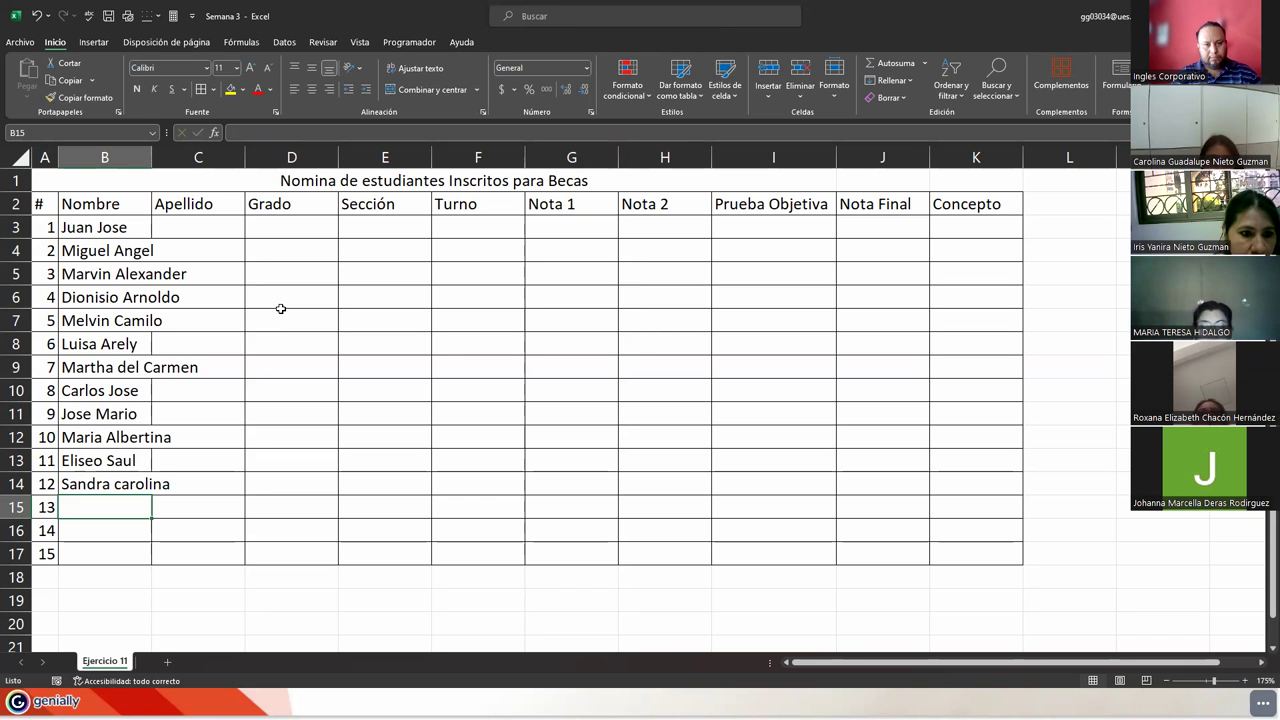
type("Erick Antonio")
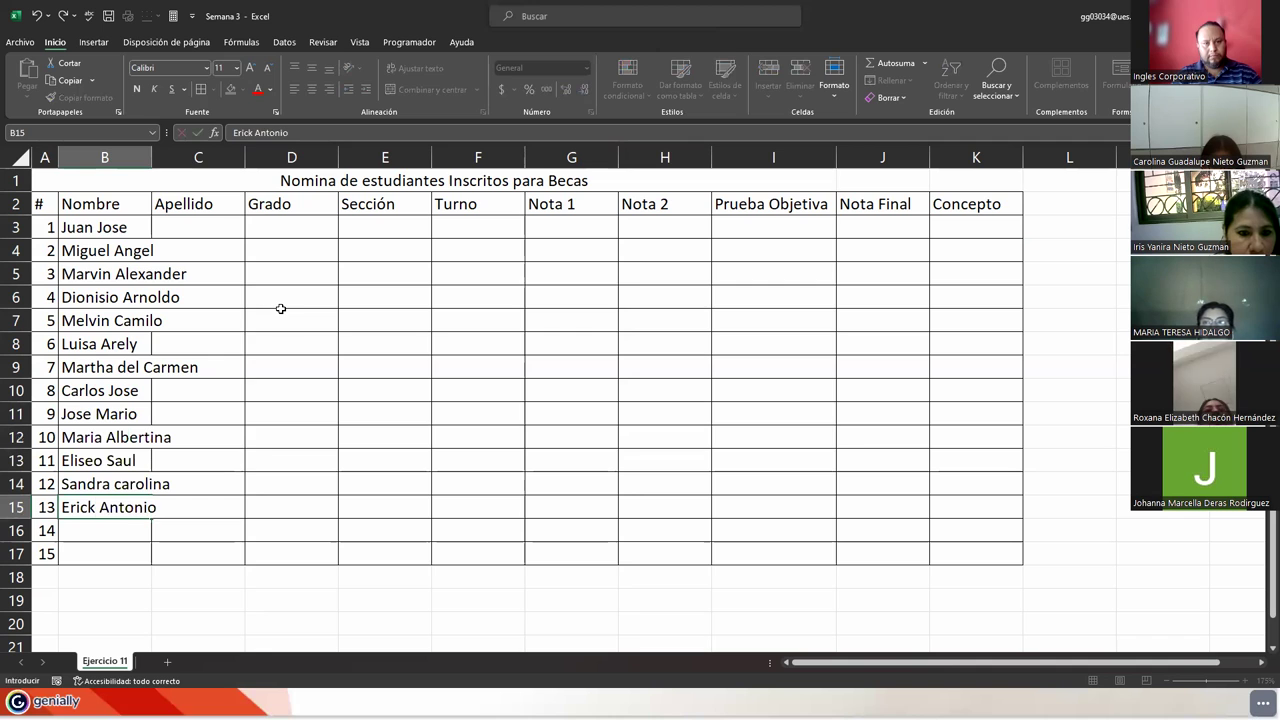
key("Return")
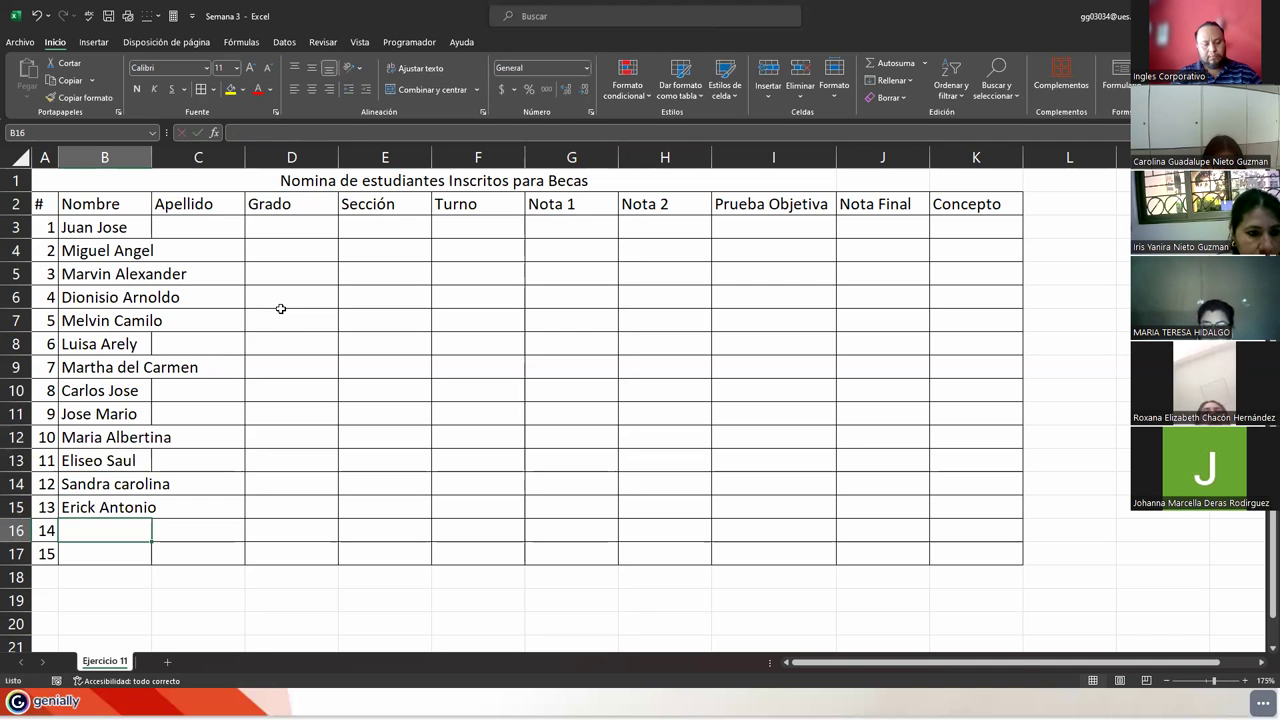
Enter the first names of students 14 and 15 in B16 and B17, and auto-fit the width of column B
type("M")
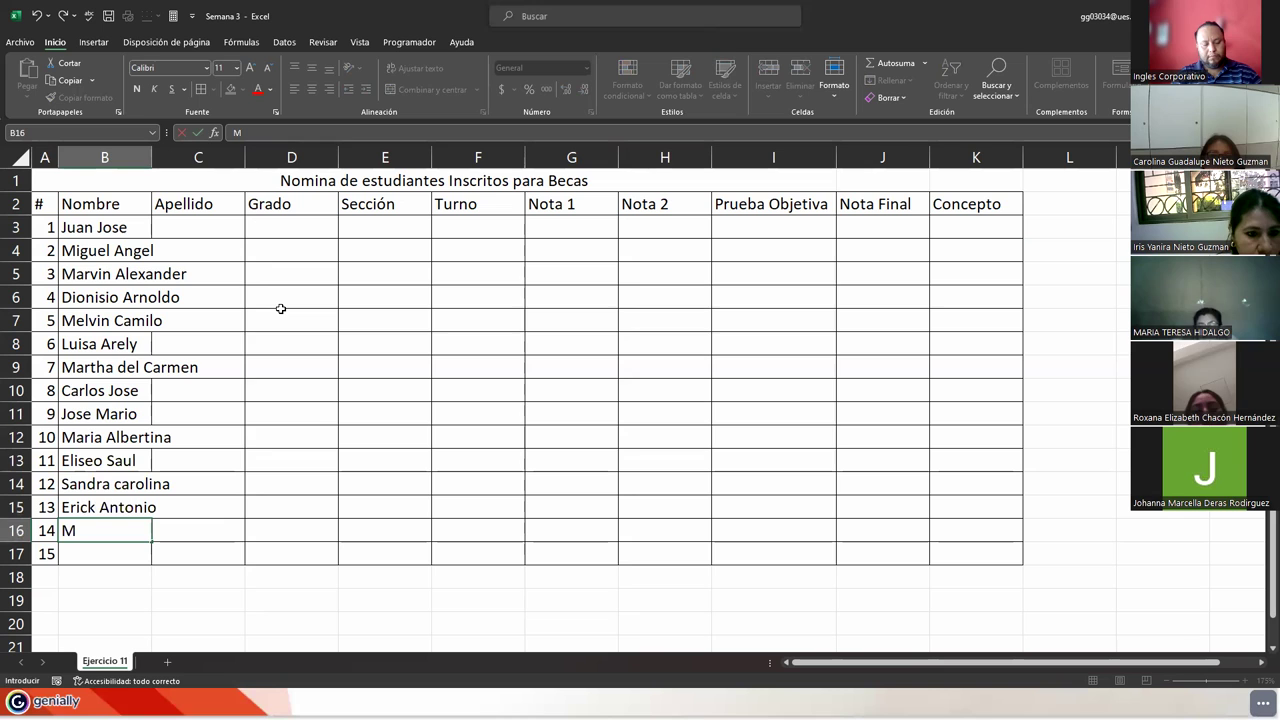
type("ariano")
key("Return")
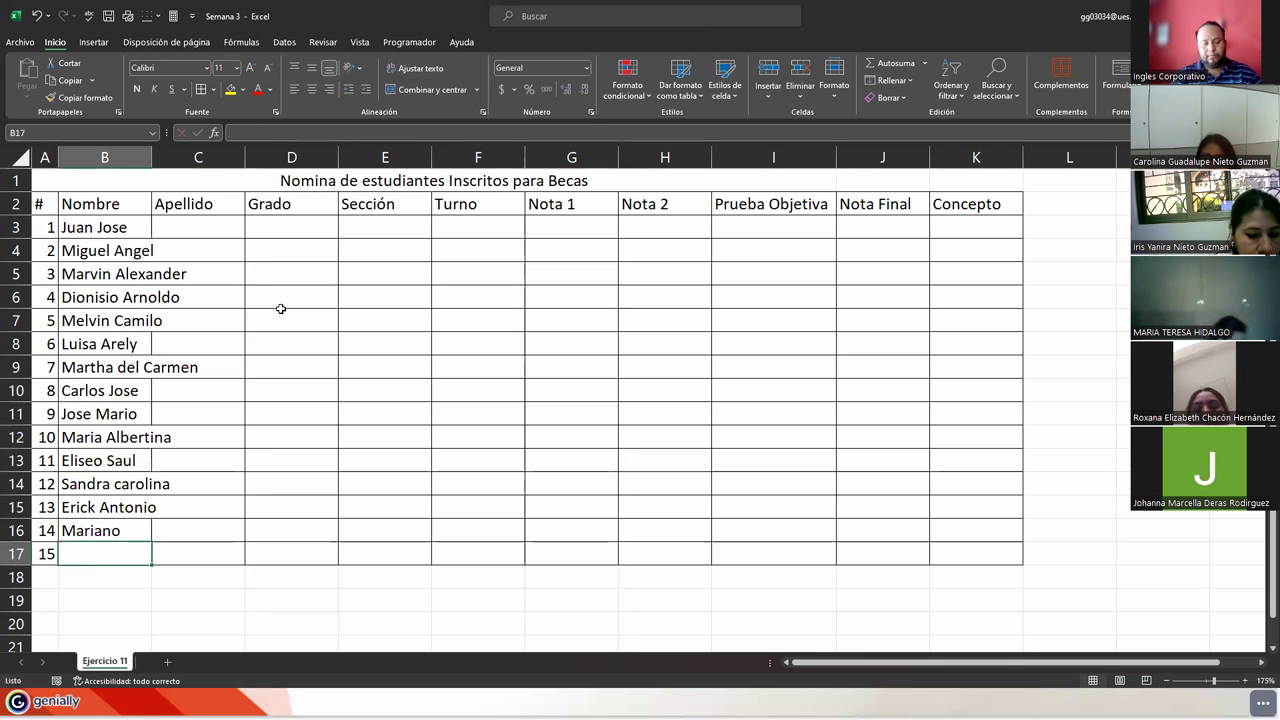
type("Lucia ")
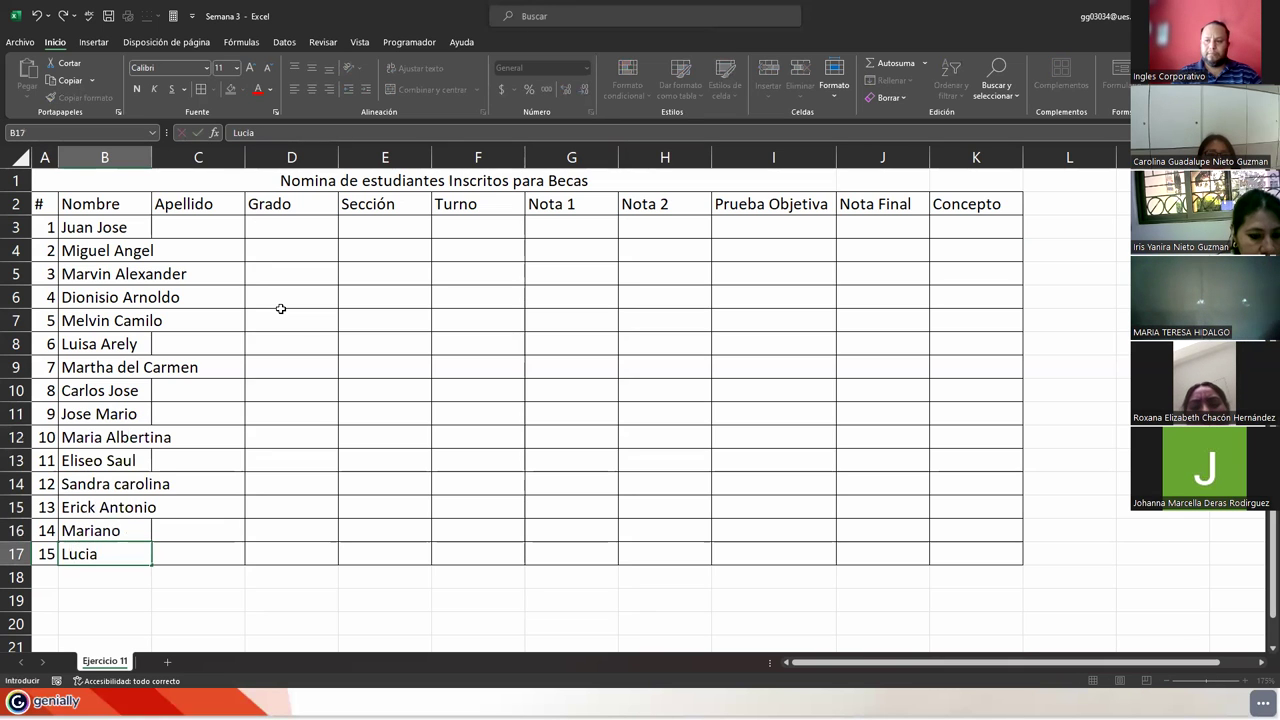
type("del Carmen")
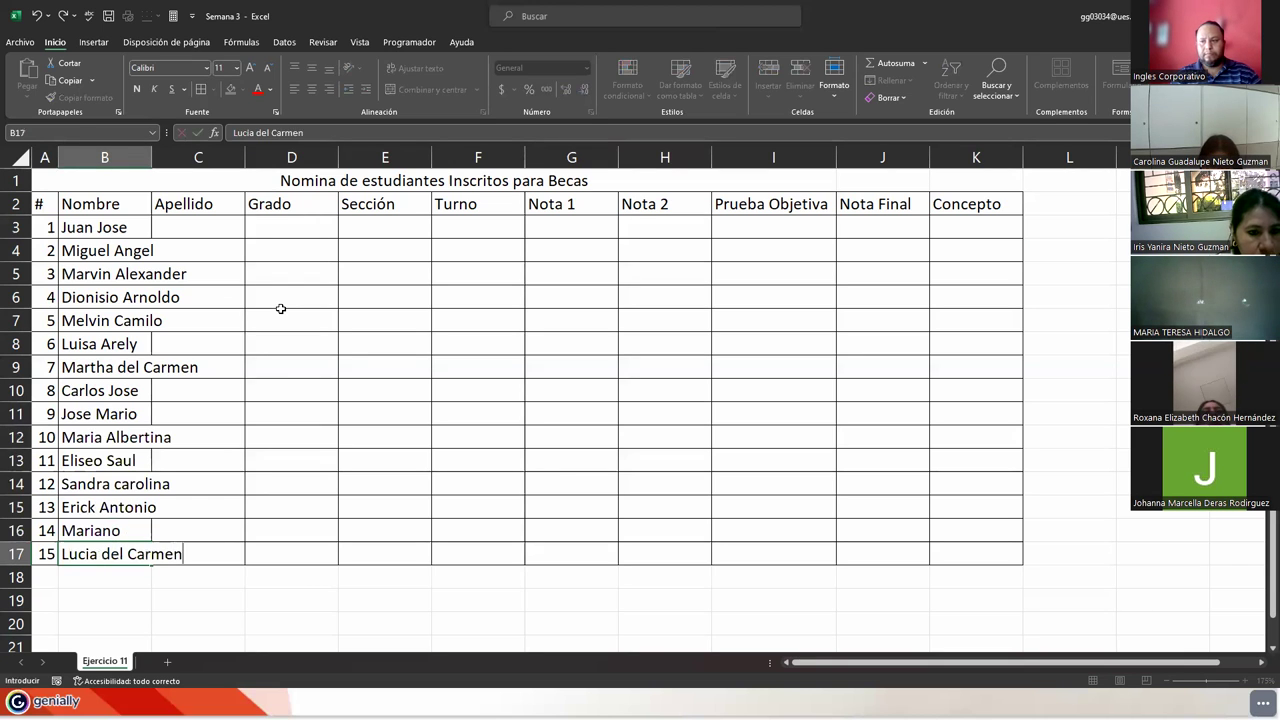
key("Return")
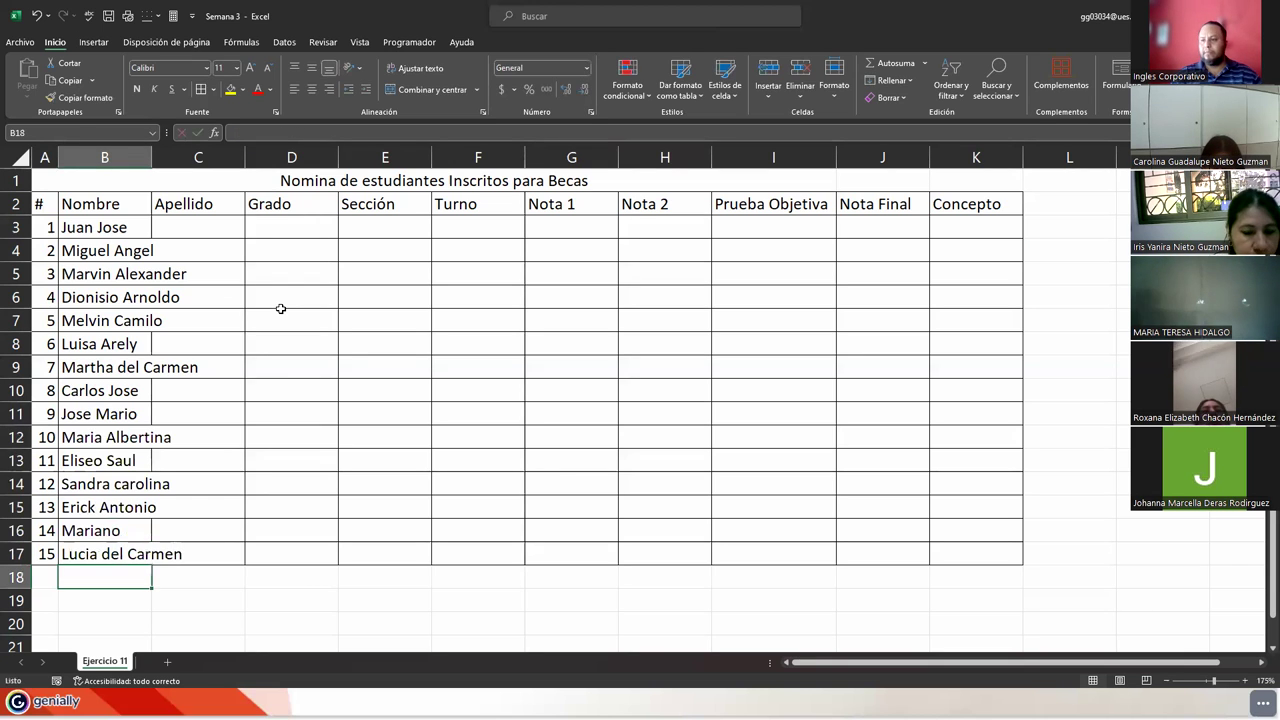
double_click(151, 157)
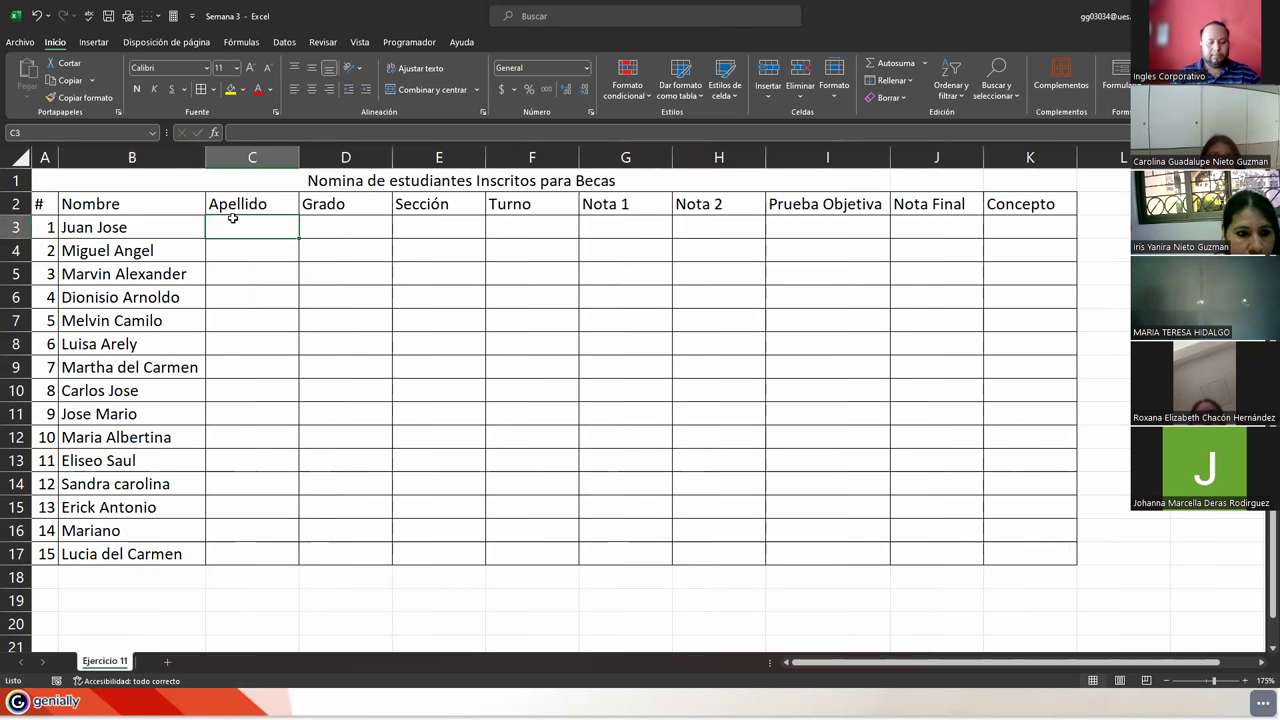
Enter the surnames of students 1 to 3 in the Apellido column, cells C3 to C5
type("Cruz Ayala")
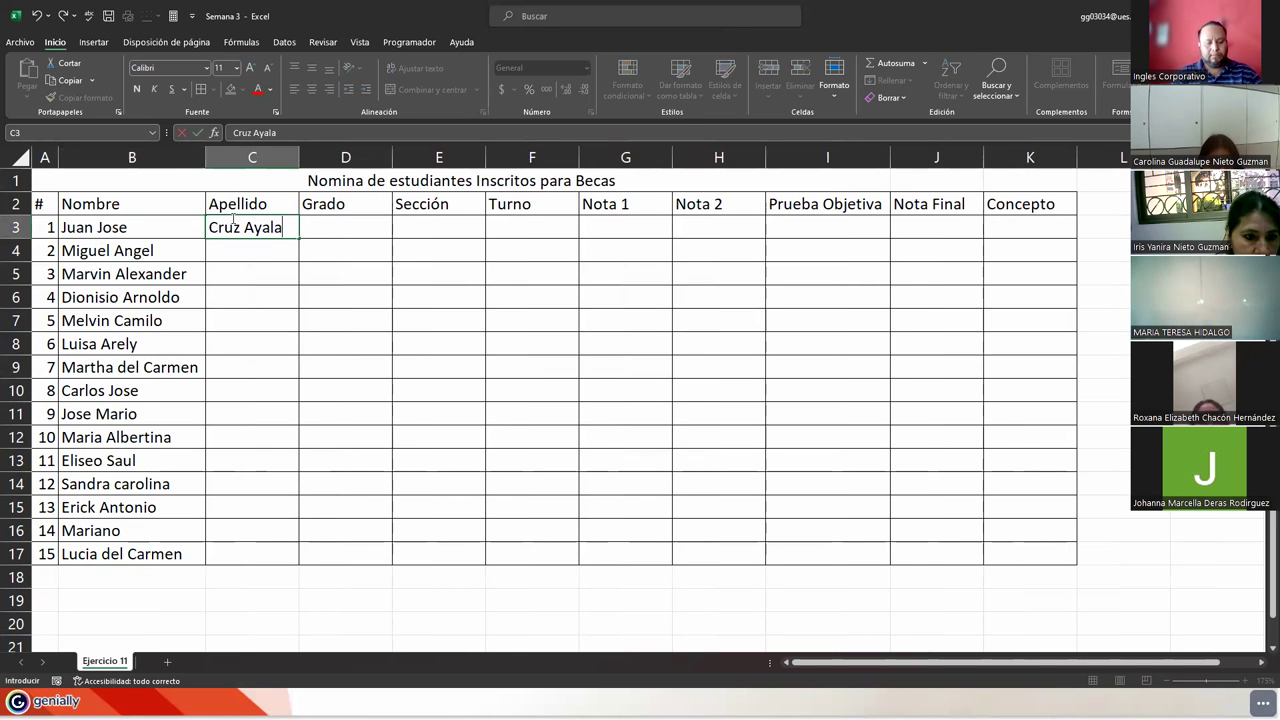
key("Return")
type("Ve")
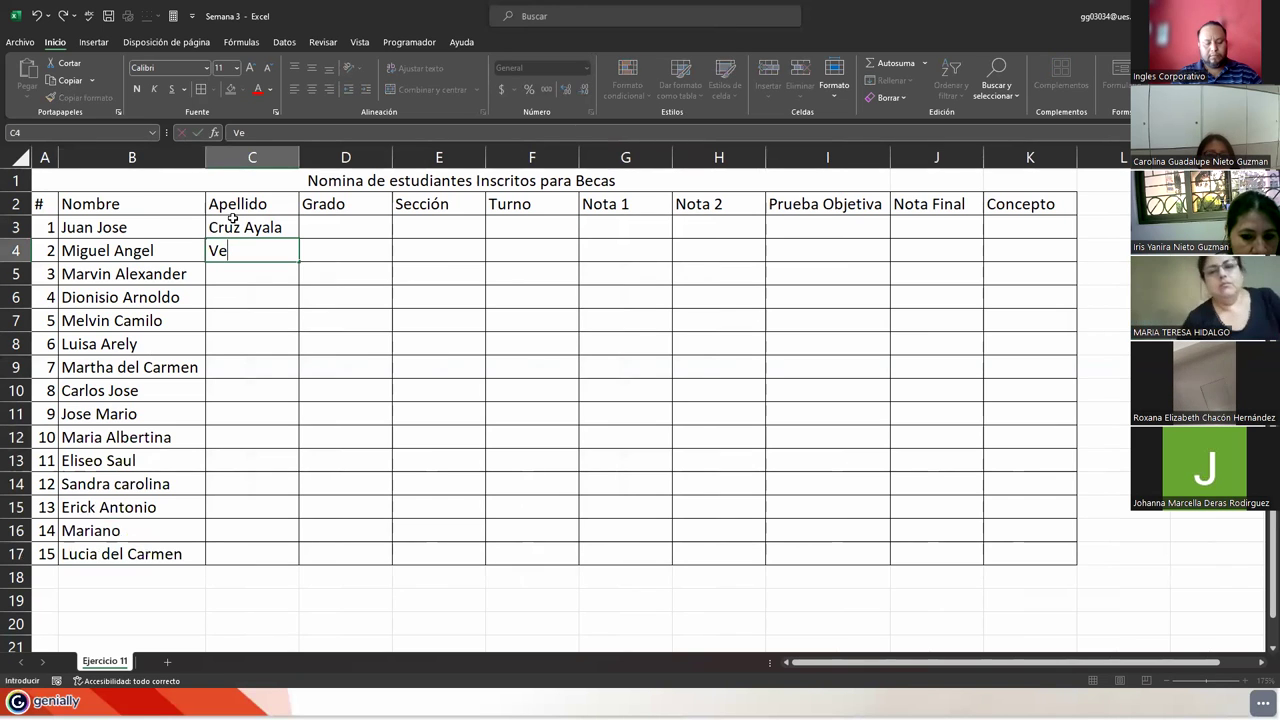
type("necia Cortez")
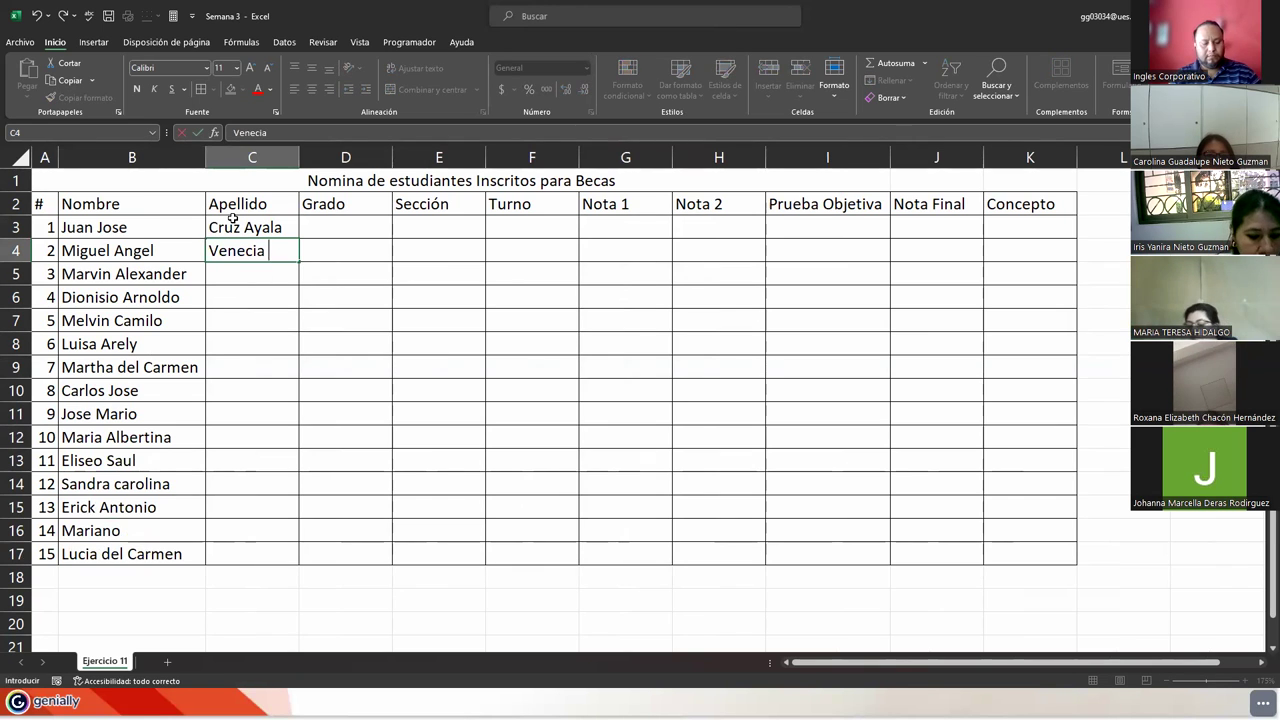
key("Return")
type("Fl")
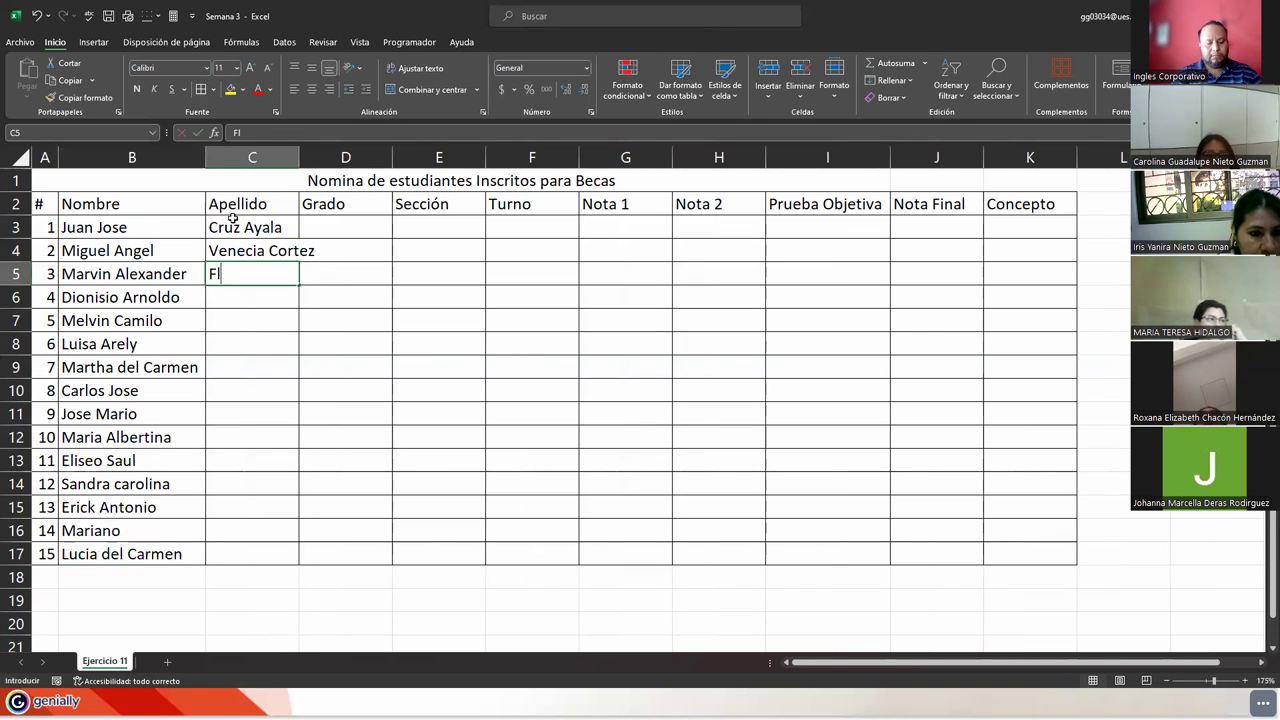
type("ores Alas")
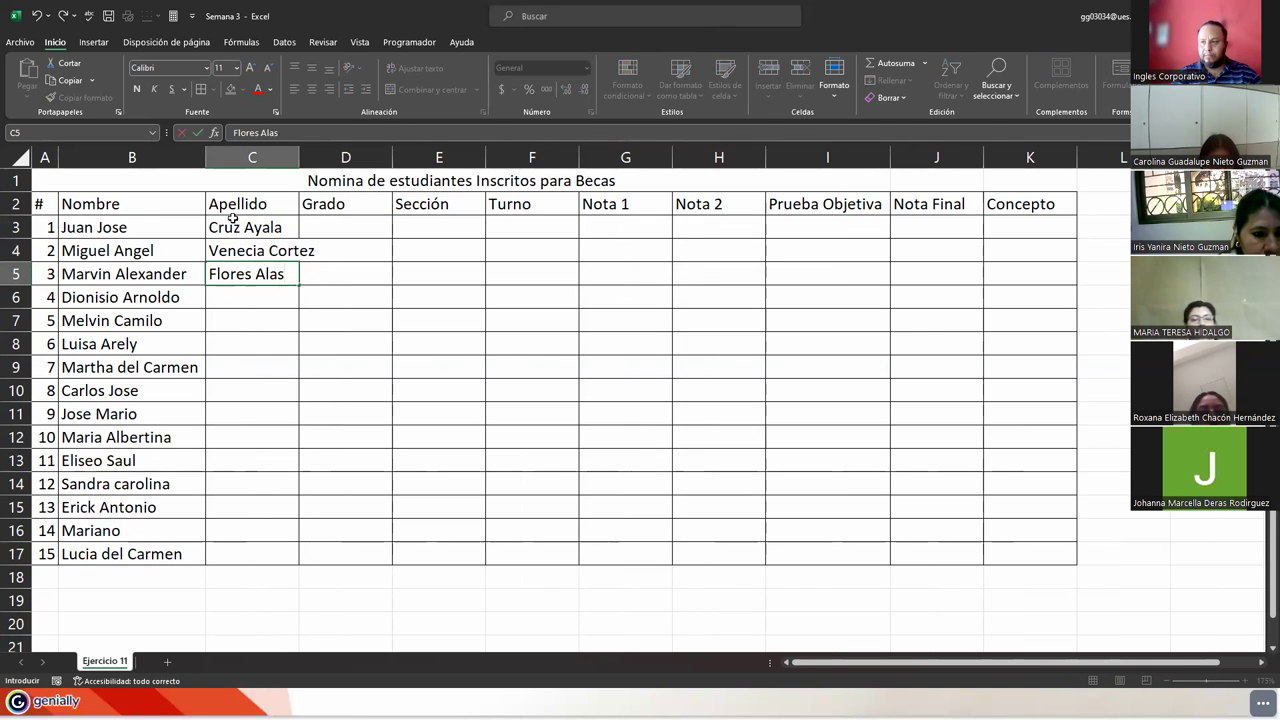
key("Return")
Enter the surnames of students 4 to 6 in the Apellido column, cells C6 to C8
type("La")
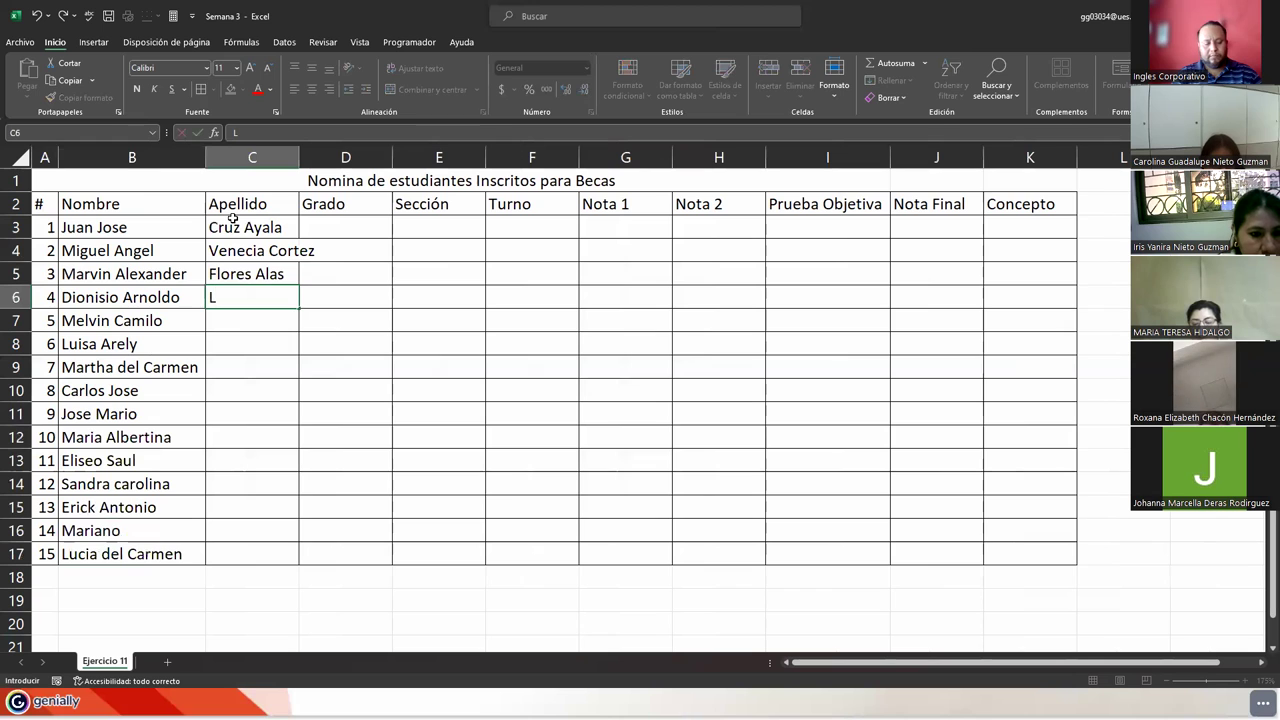
type("nda")
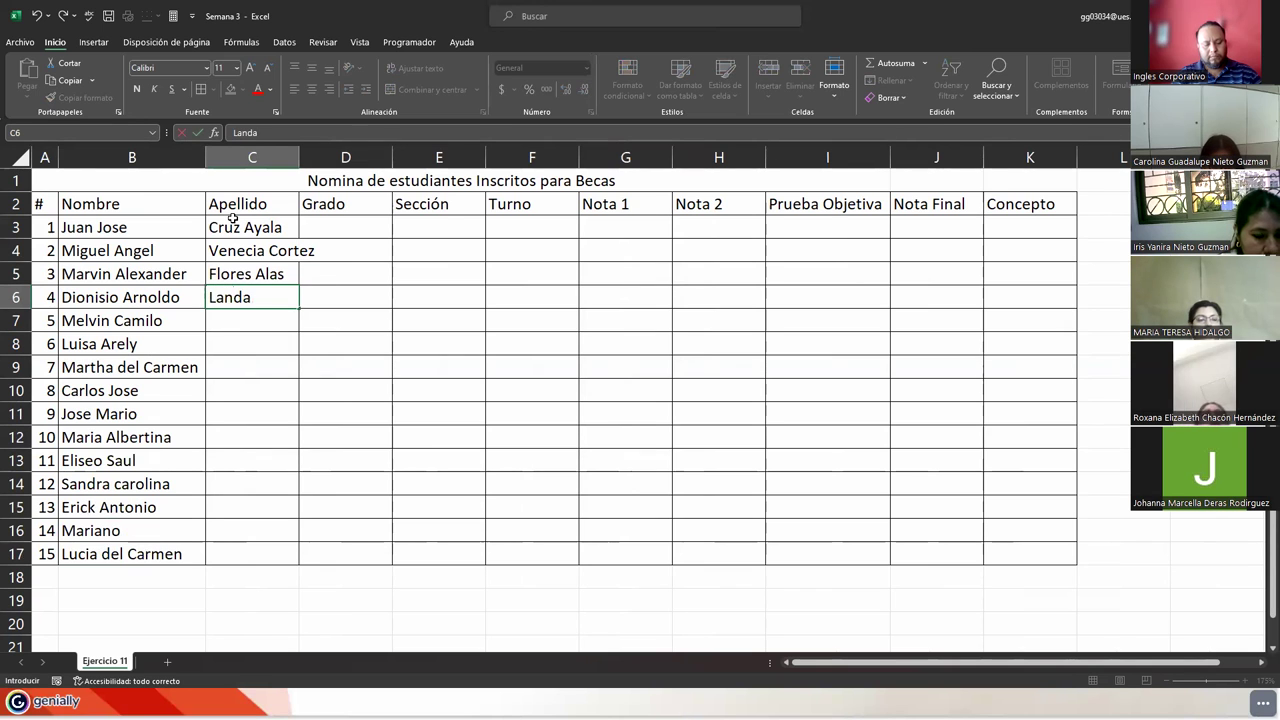
type("verde Martinez")
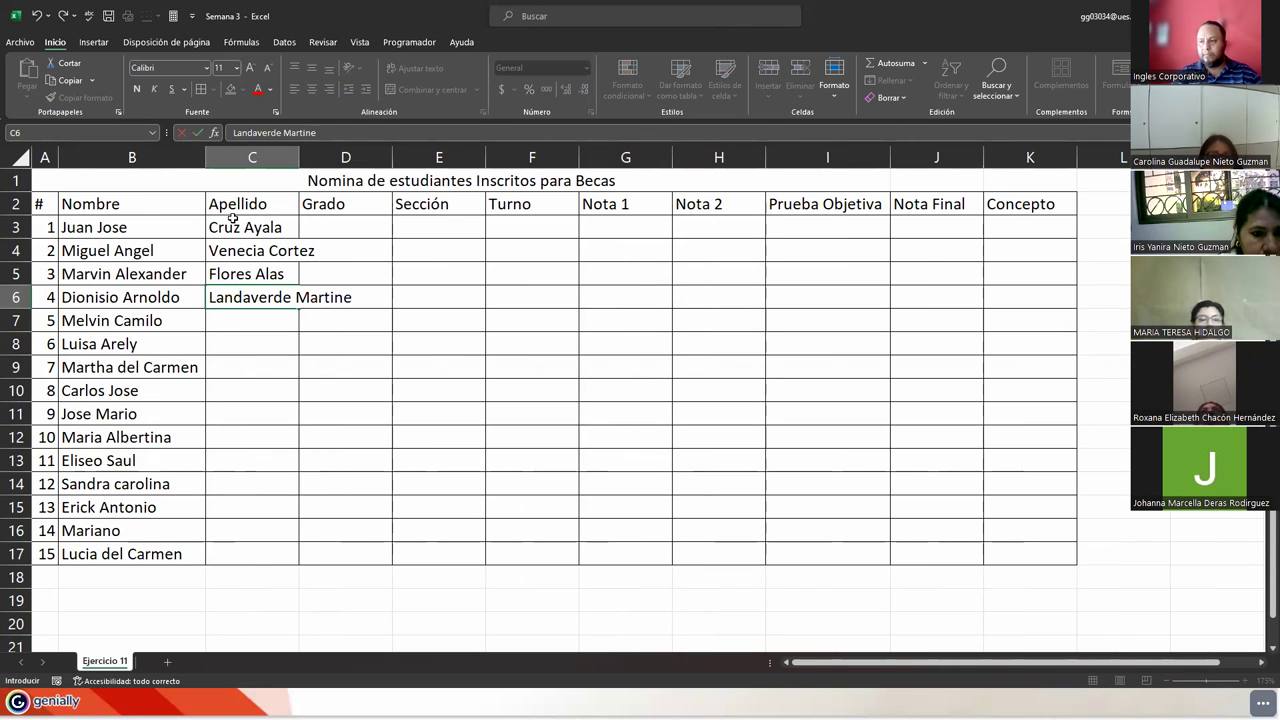
key("Return")
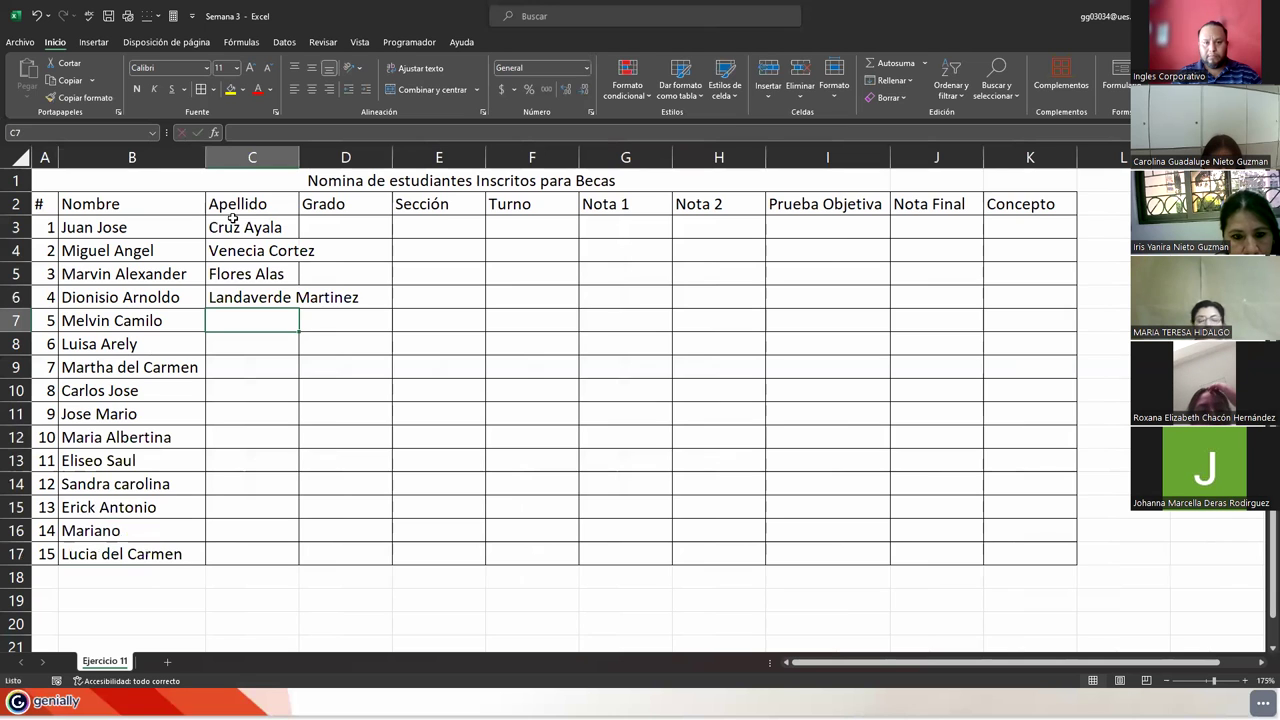
type("Cabal")
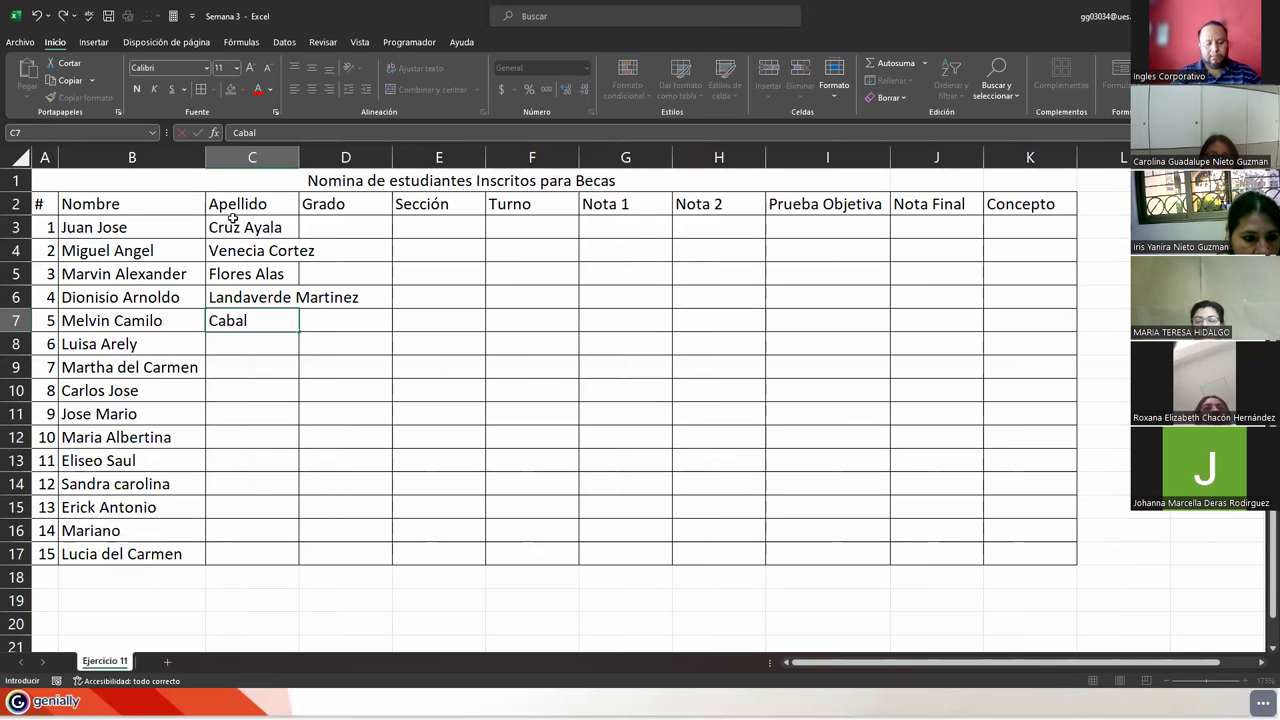
type("lero Cruz")
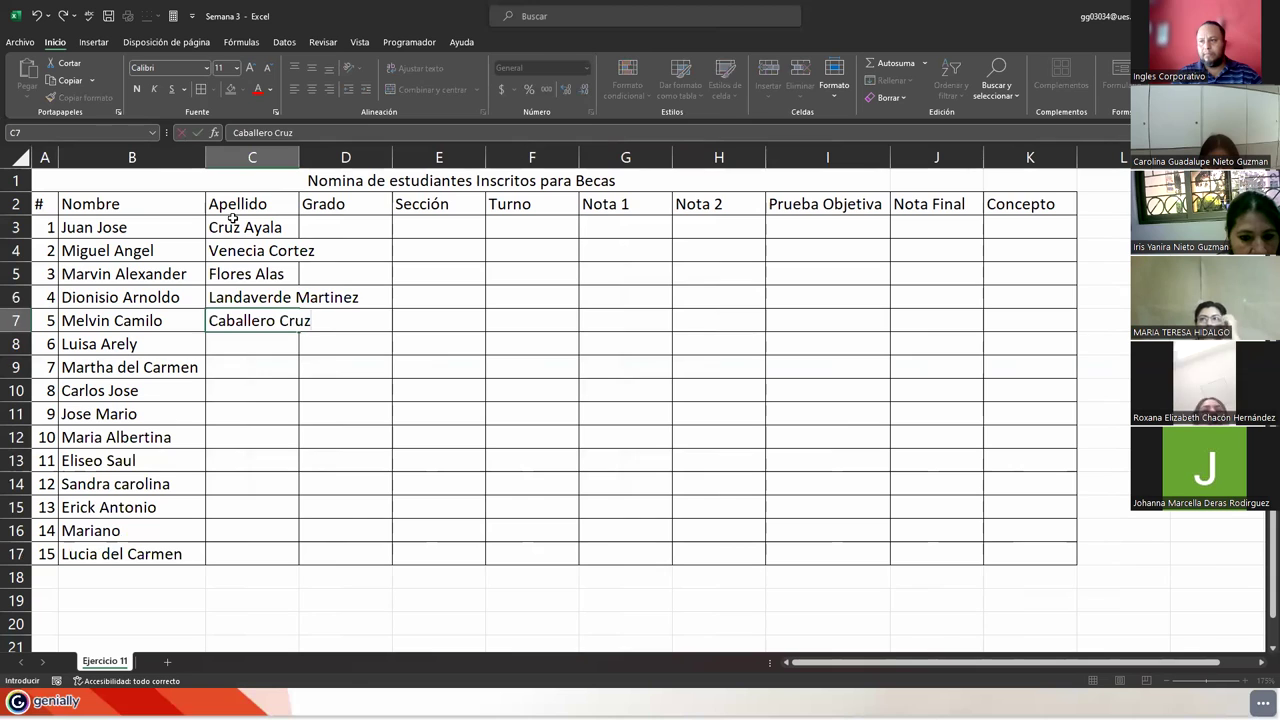
key("Return")
type("So")
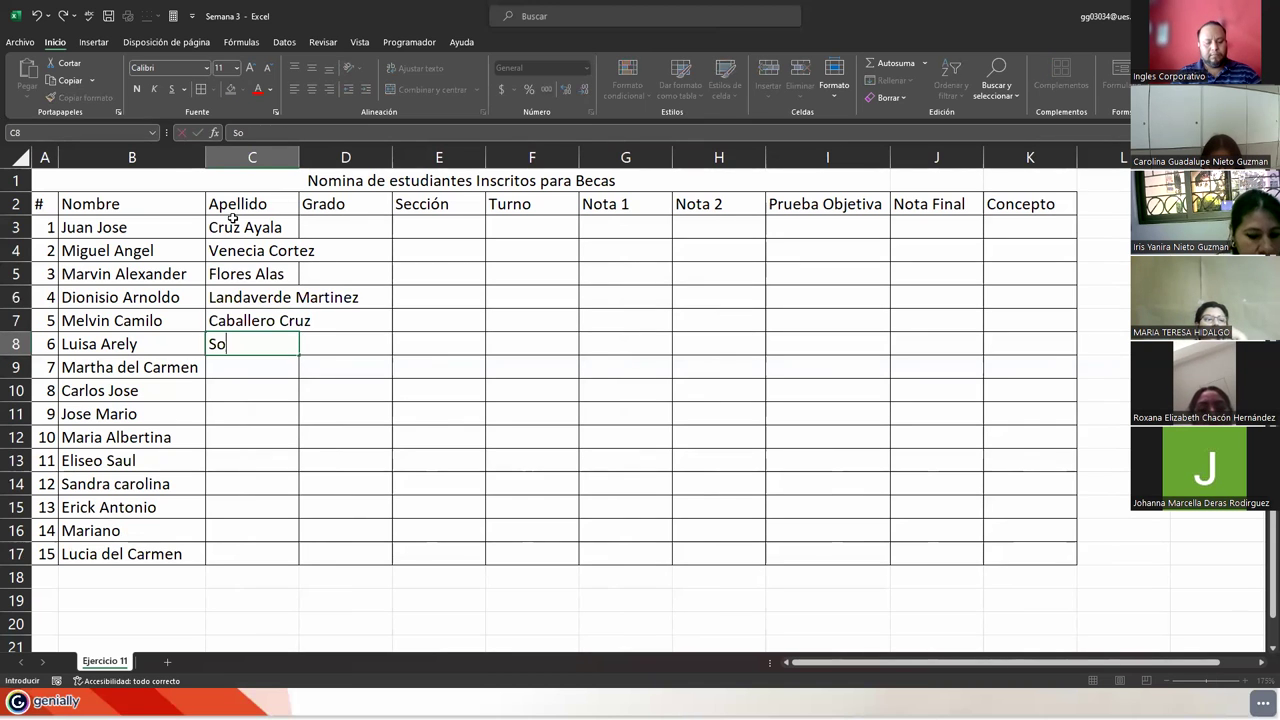
type("rto Anayay")
key("Return")
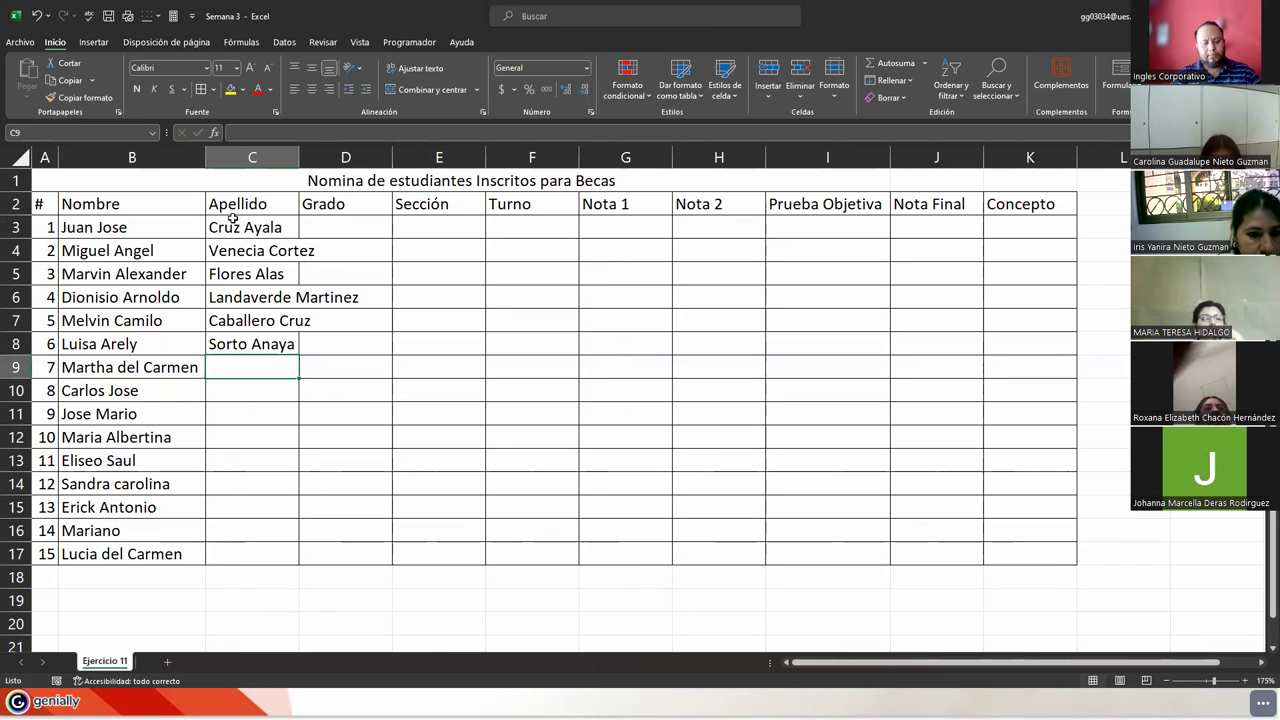
Enter the surnames of students 7 to 9 in the Apellido column, cells C9 to C11
type("Arevalo Martinez")
key("Return")
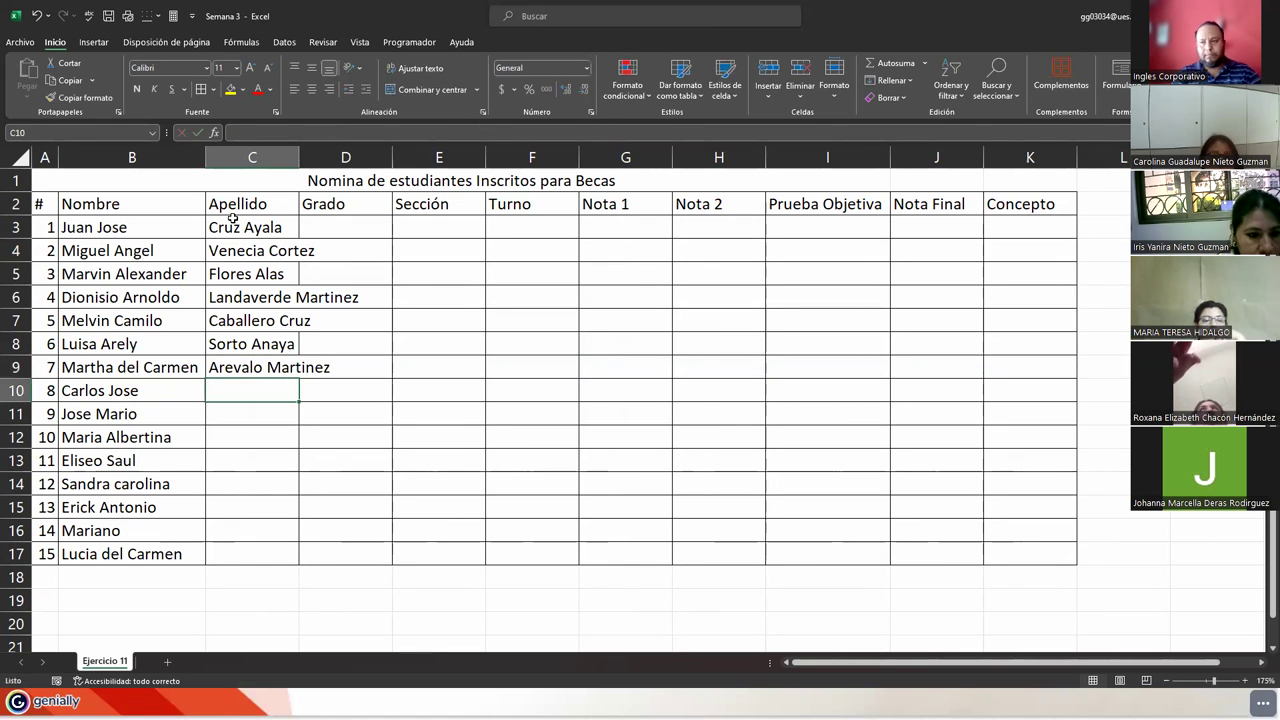
type("Romer")
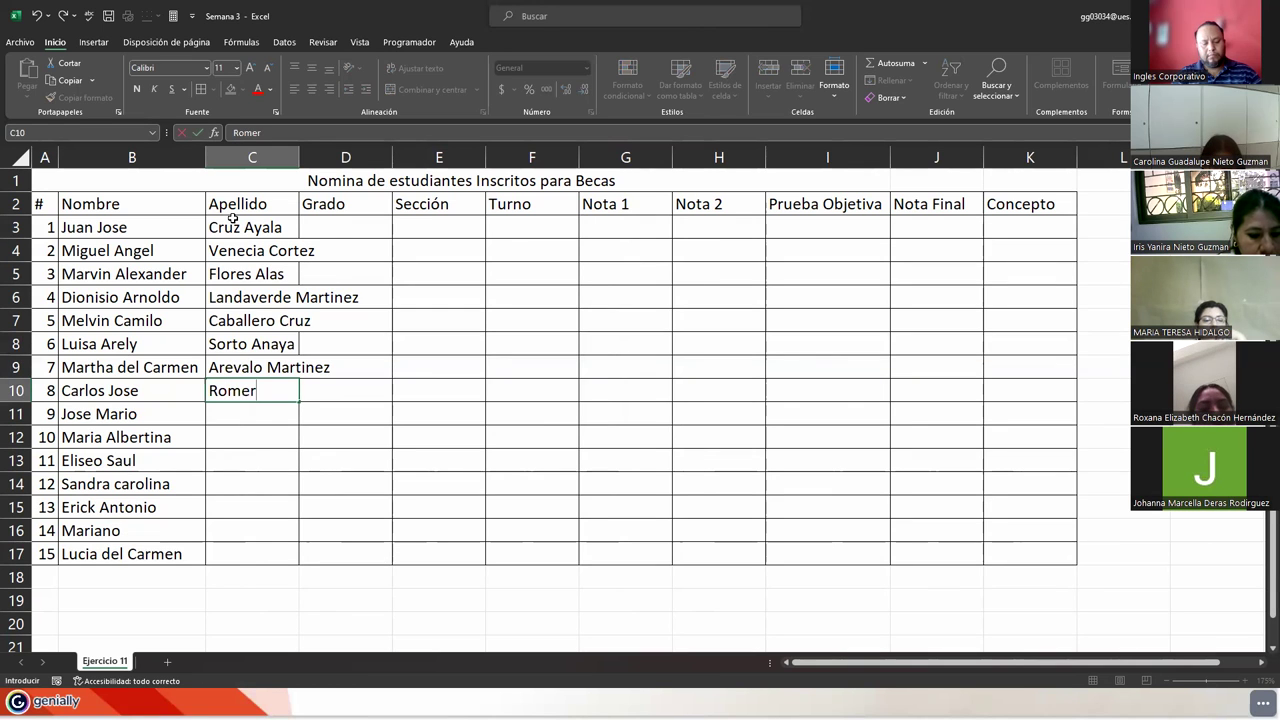
type("o Gomez")
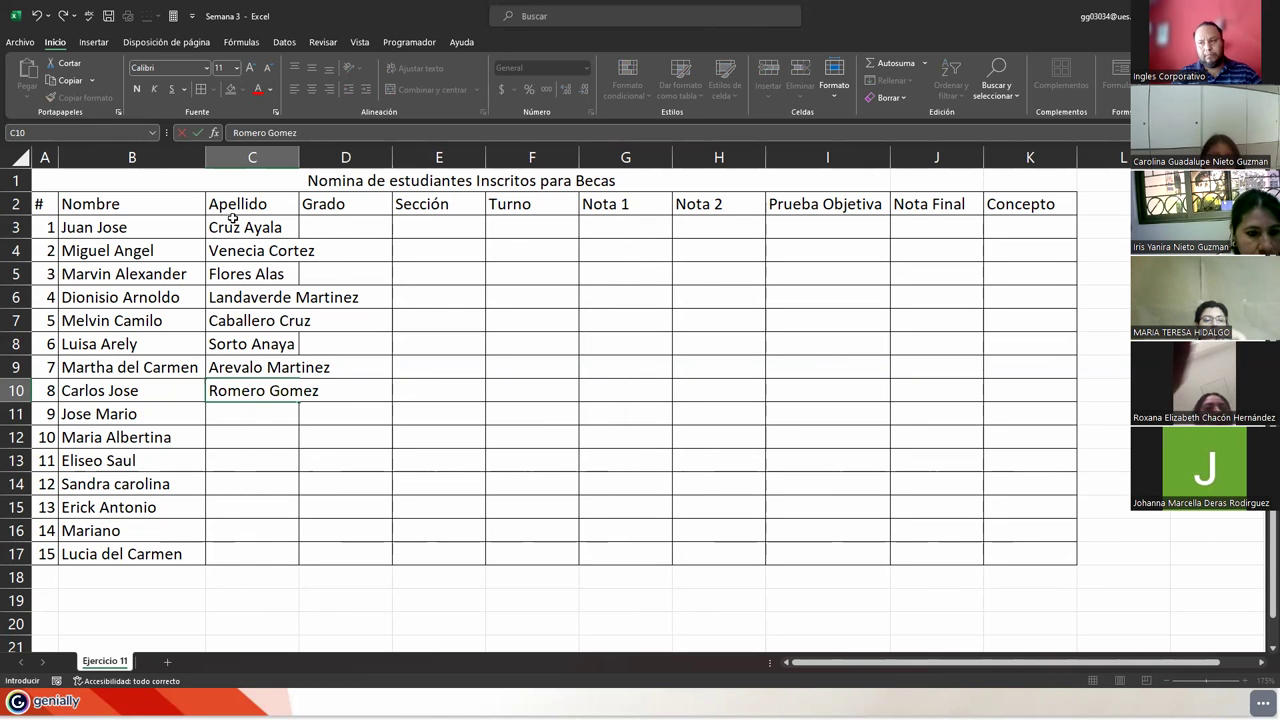
key("Return")
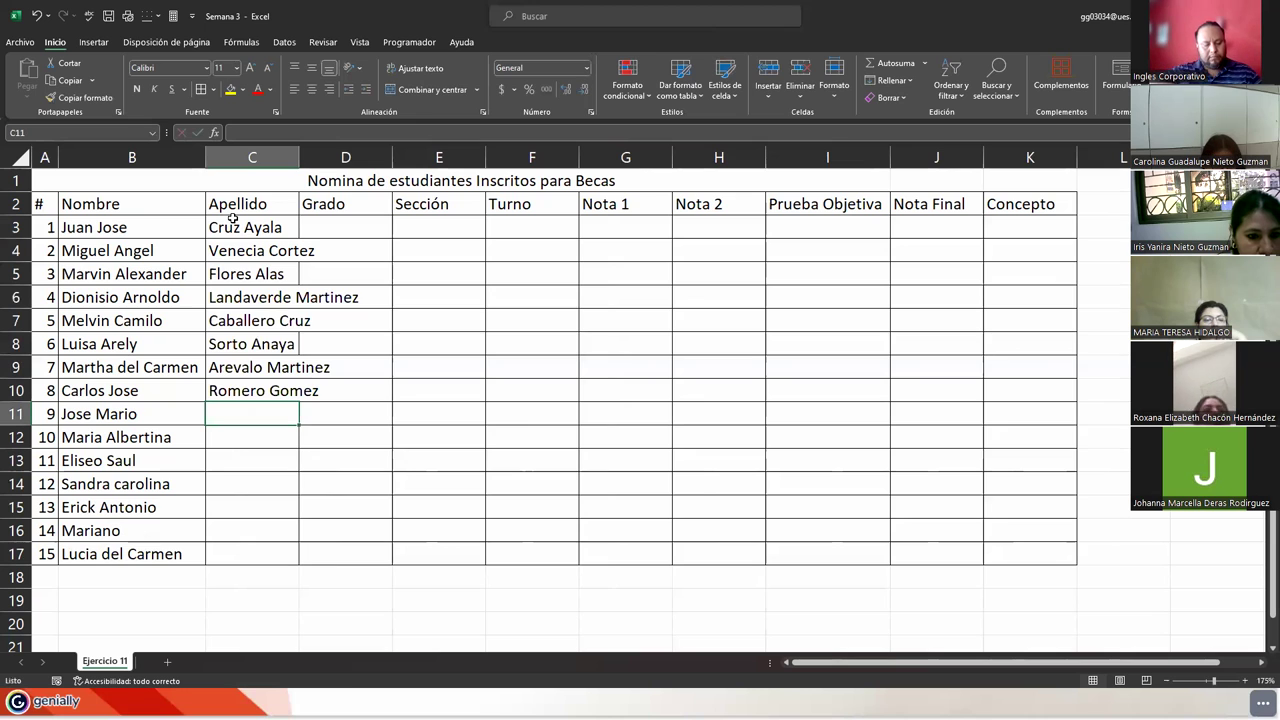
type("Mendoza")
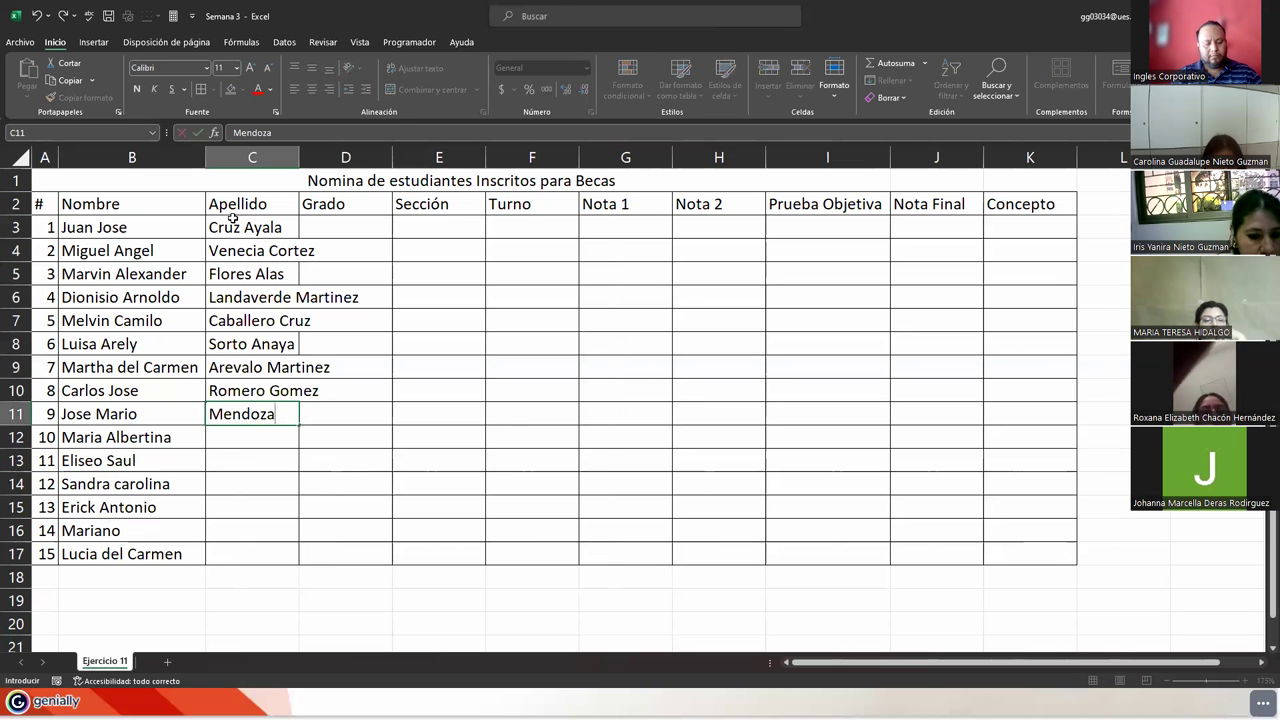
type(" Dueñas")
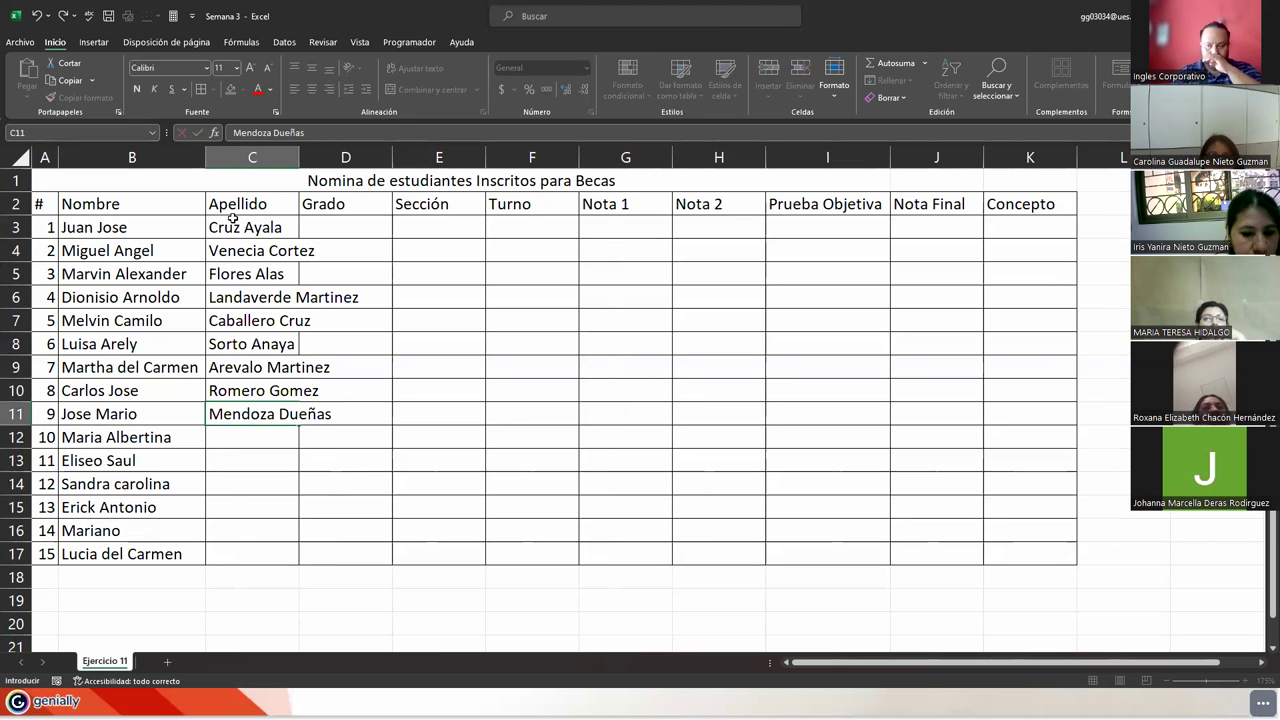
key("Return")
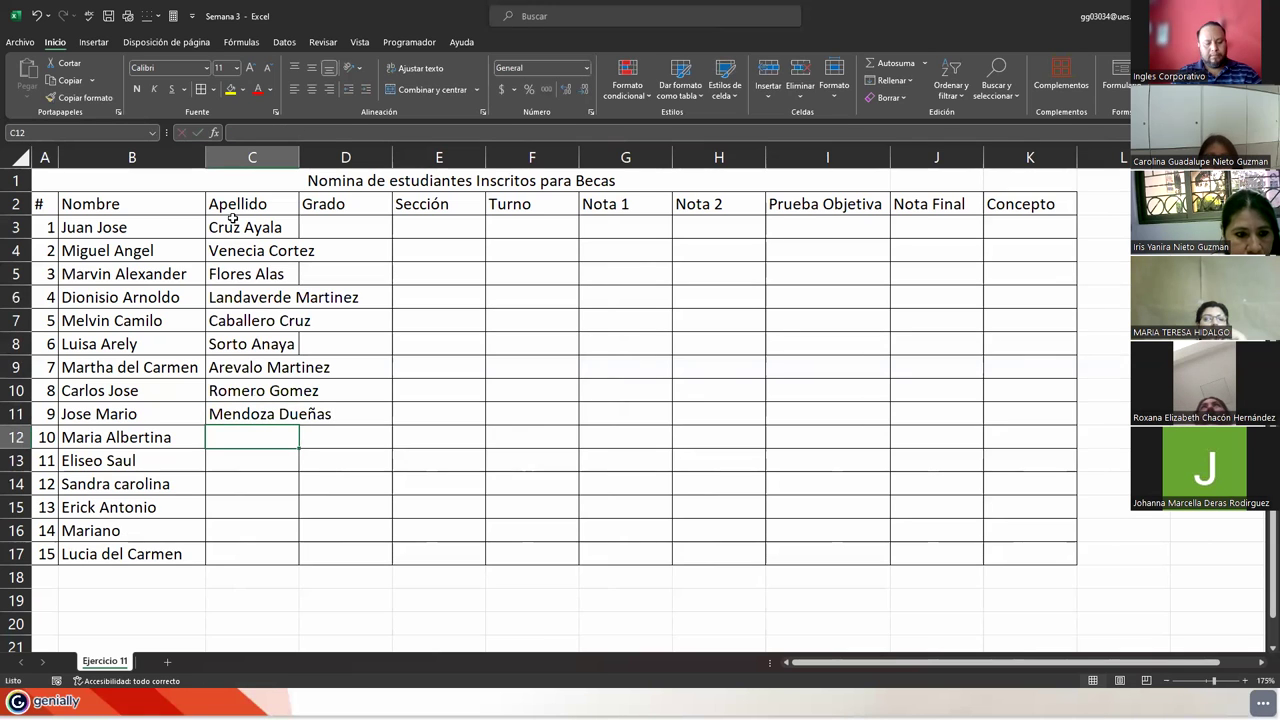
Enter the surnames of students 10 to 12 in the Apellido column, cells C12 to C14
type("Galvez ")
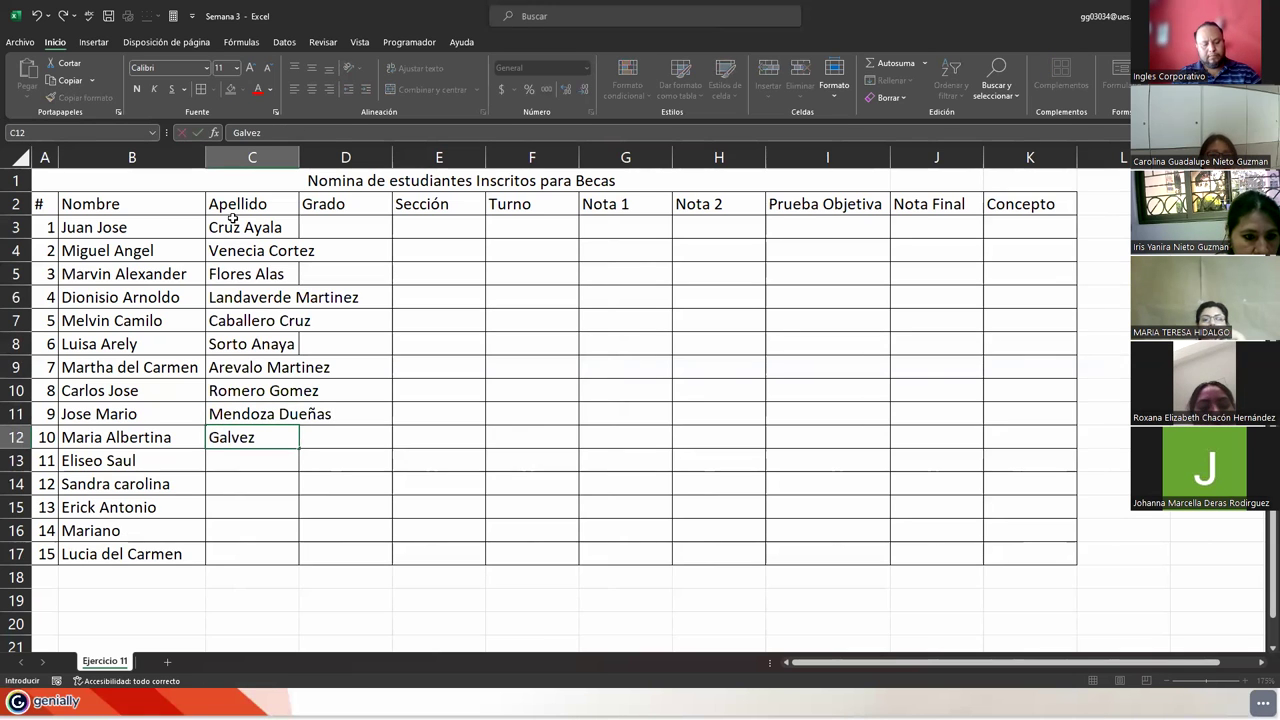
type("Gonzalez")
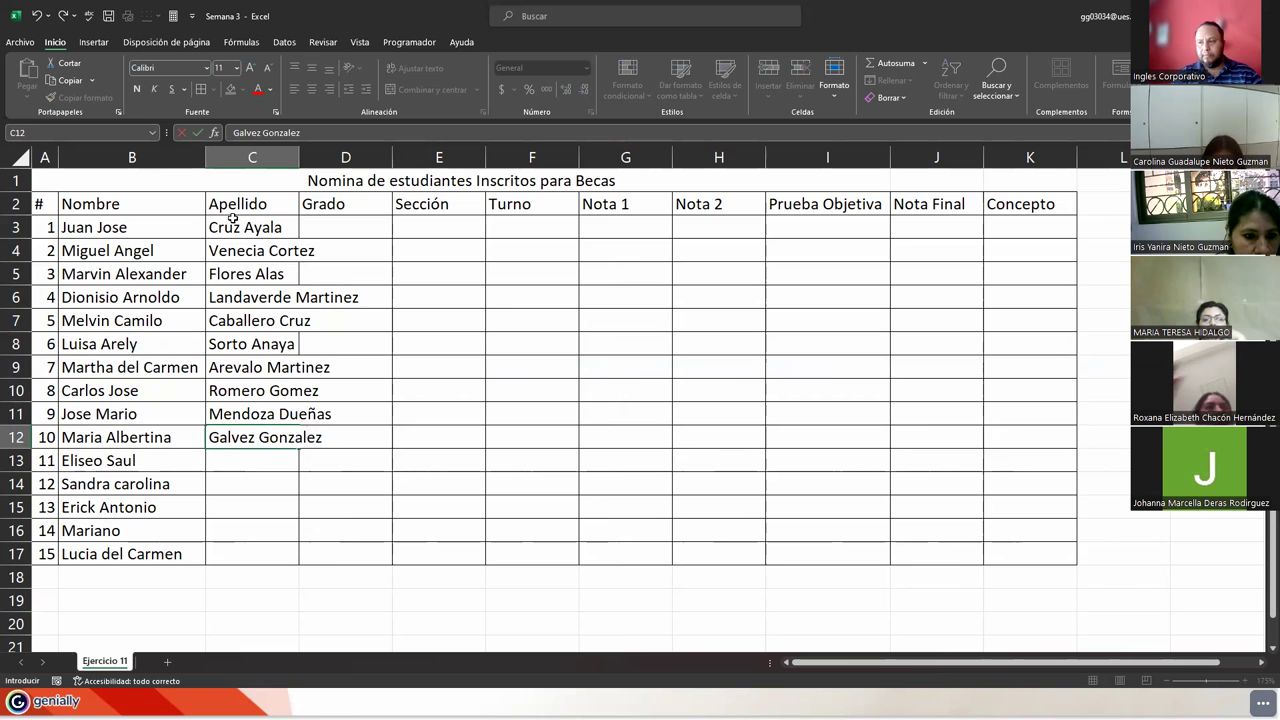
key("Return")
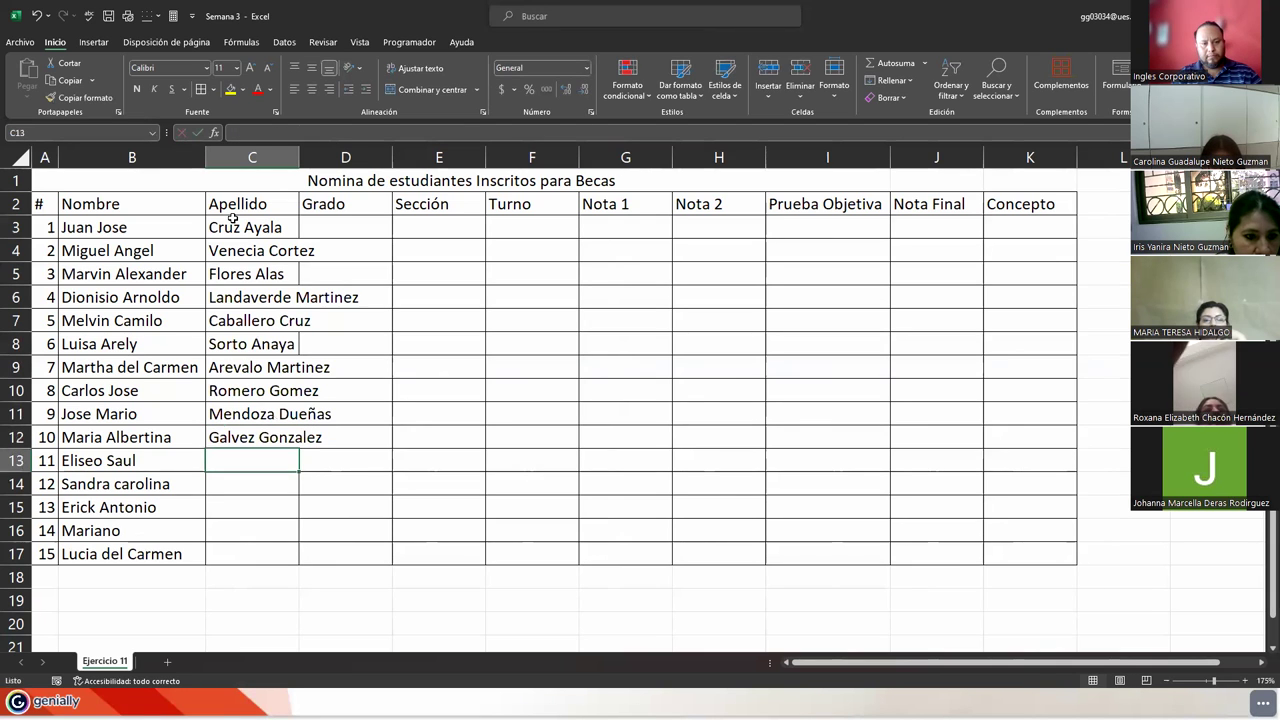
type("Herna")
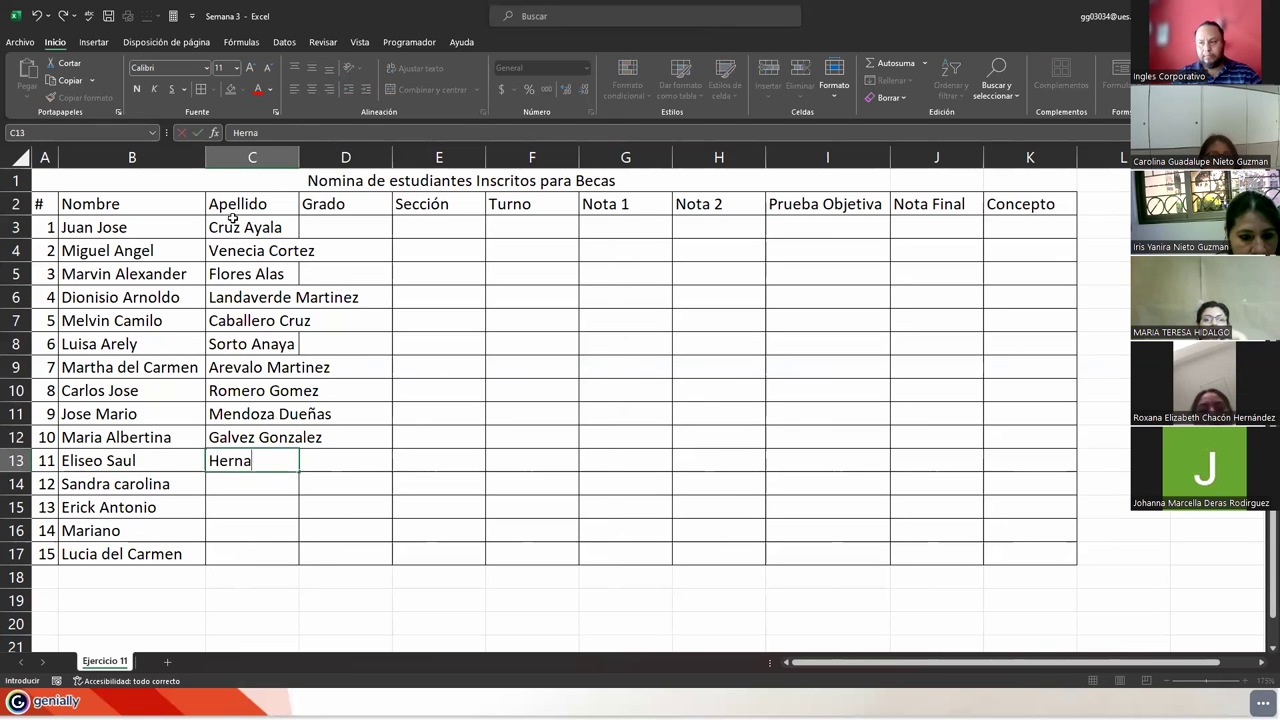
type("ndez Cruz")
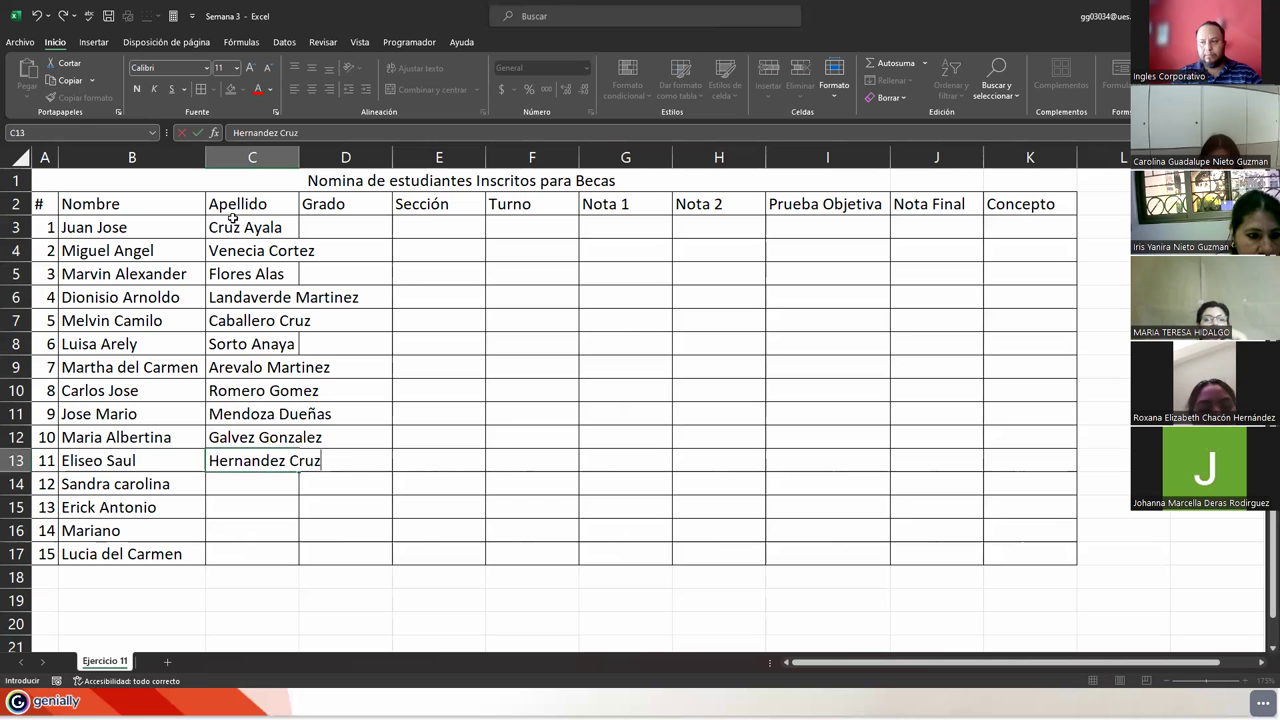
key("Return")
type("Herre")
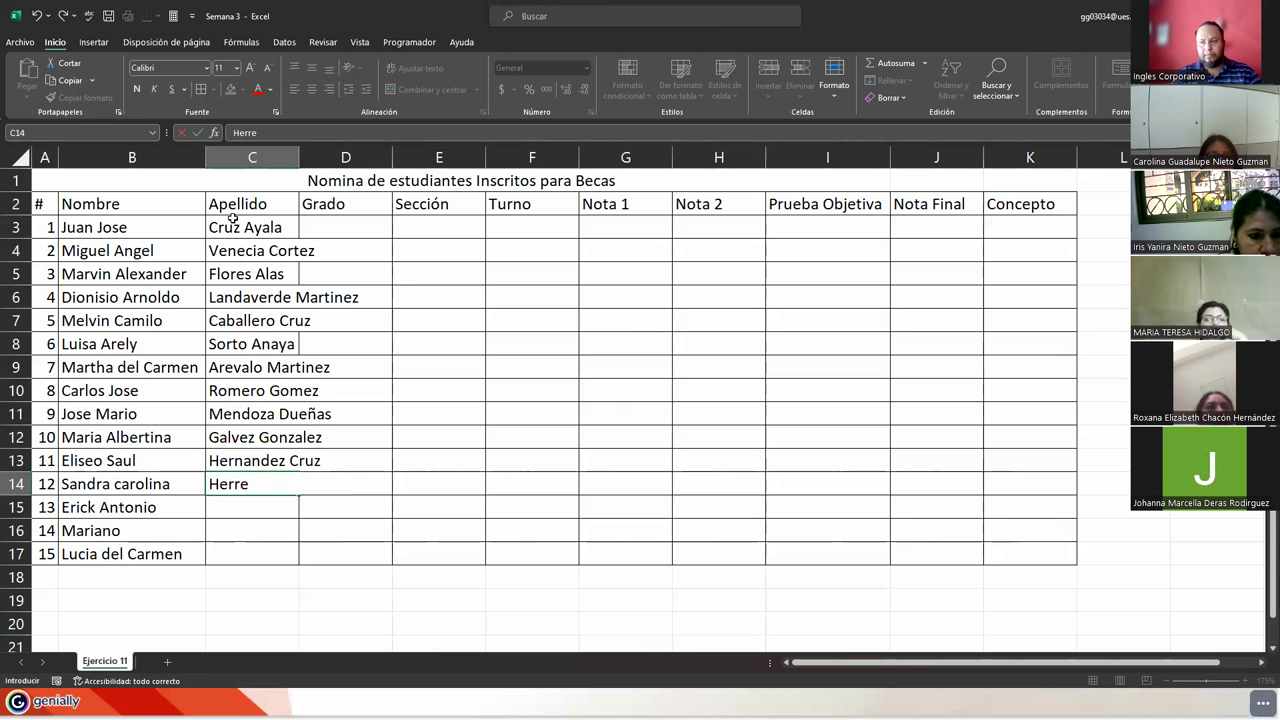
type("ra Mejia")
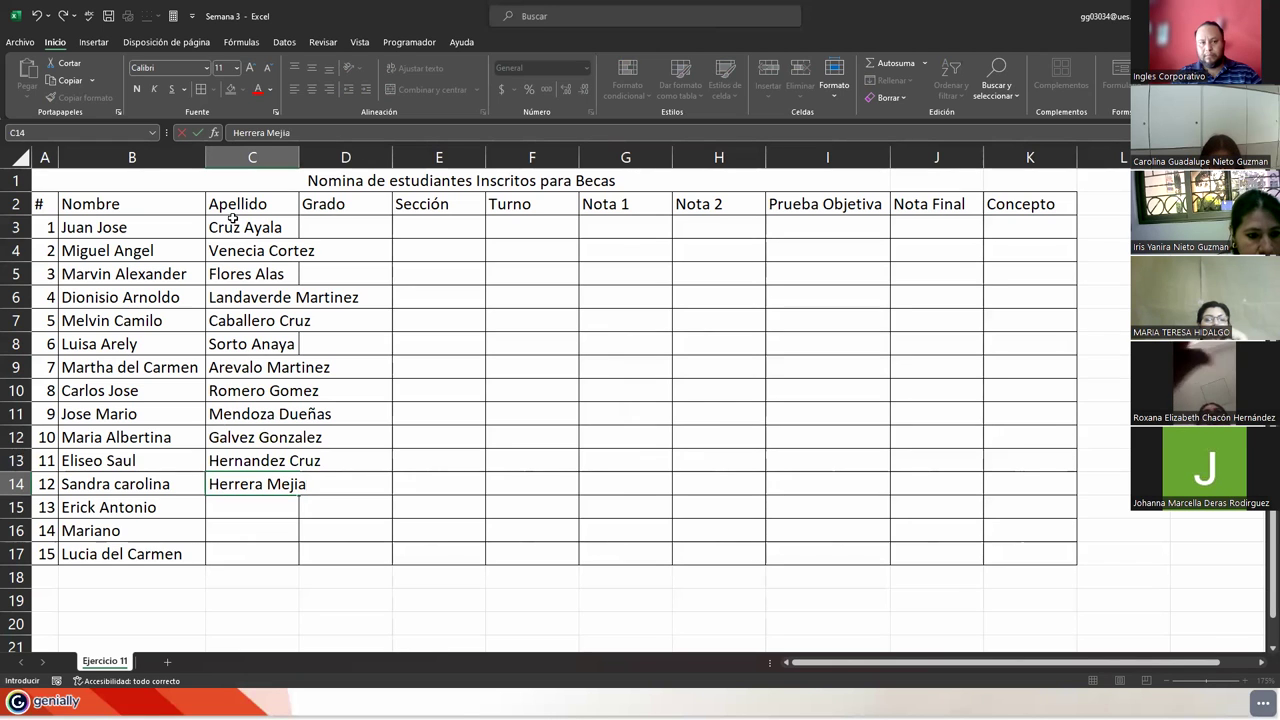
key("Return")
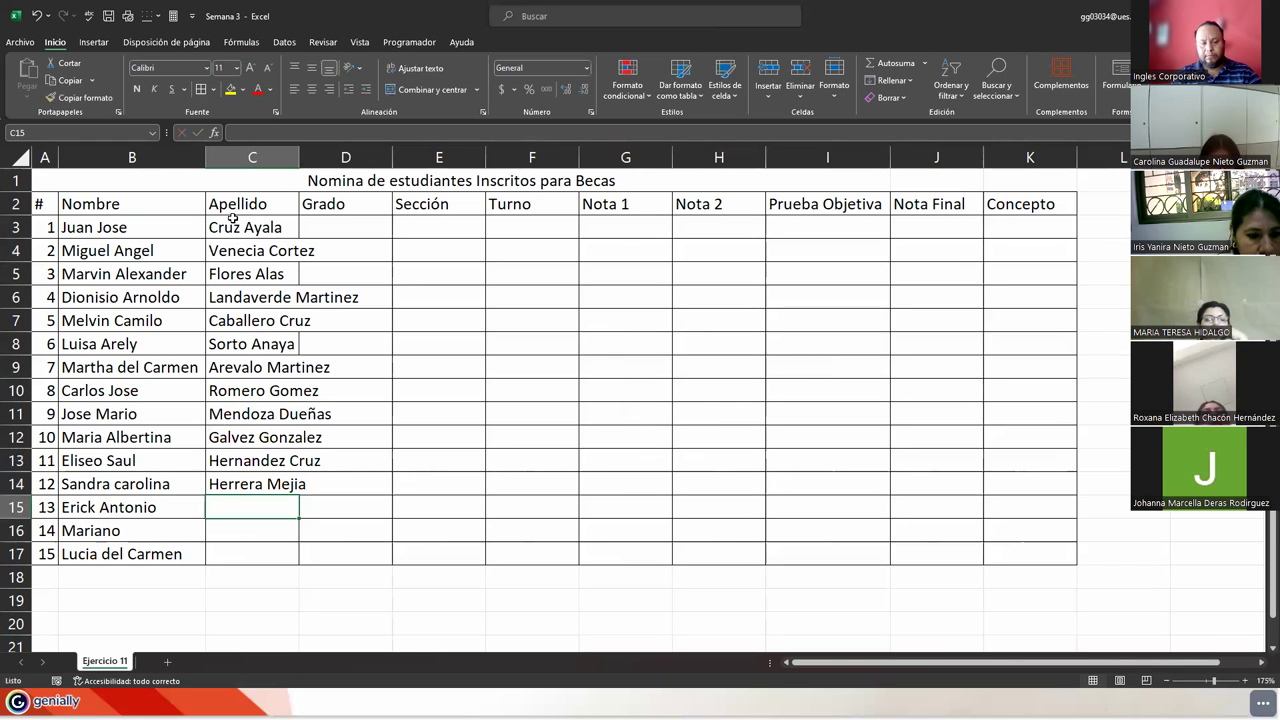
Enter the surnames of students 13 to 15 in cells C15 to C17 and auto-fit the Apellido column's width
type("Rivera Deras")
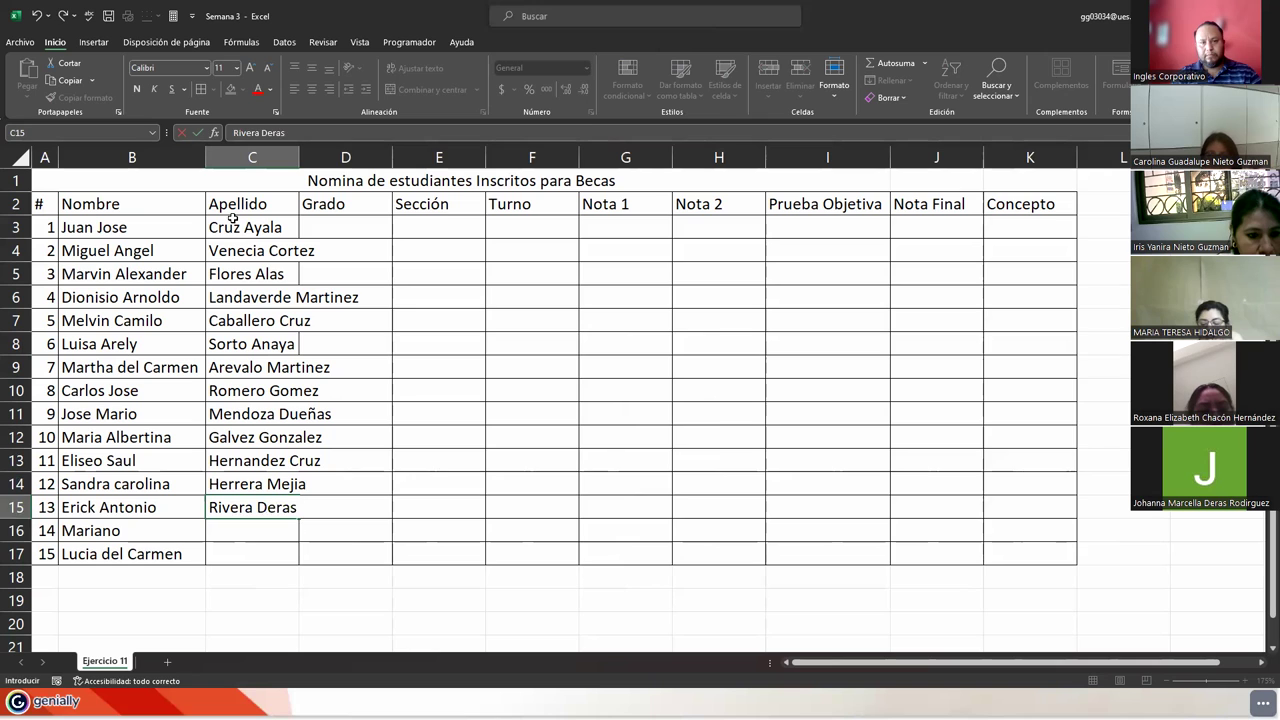
key("Return")
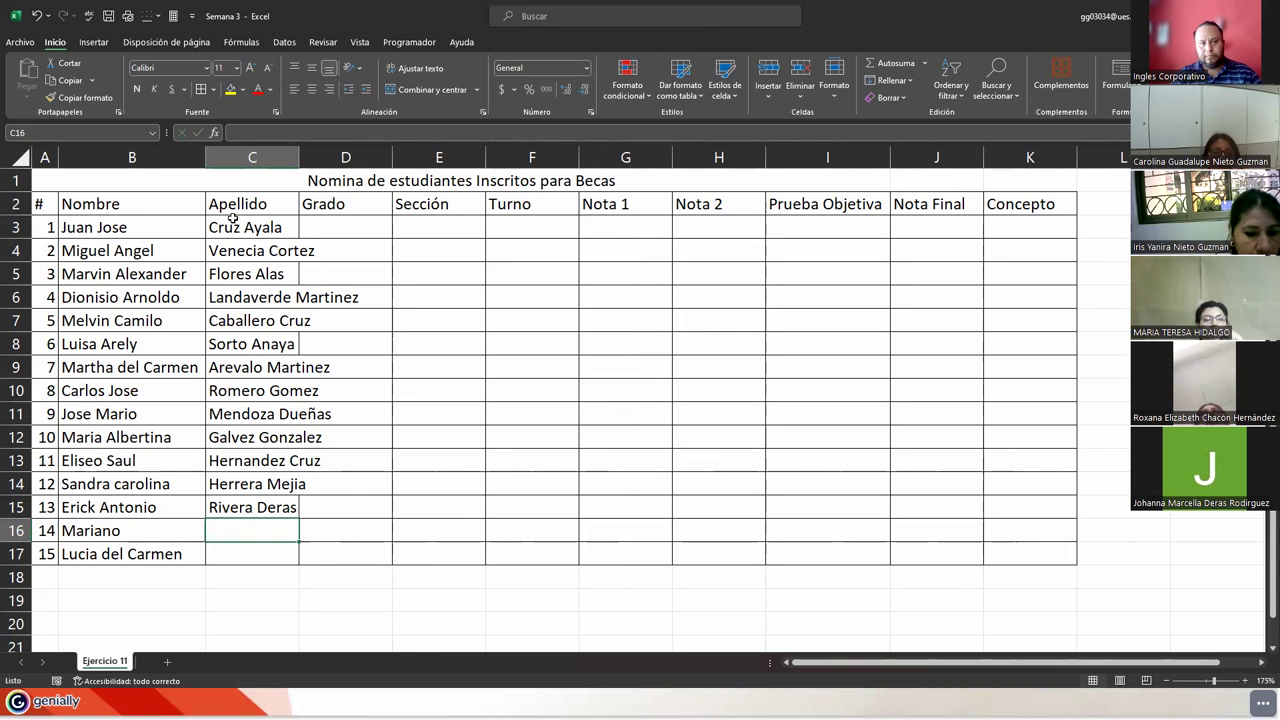
type("Chacon")
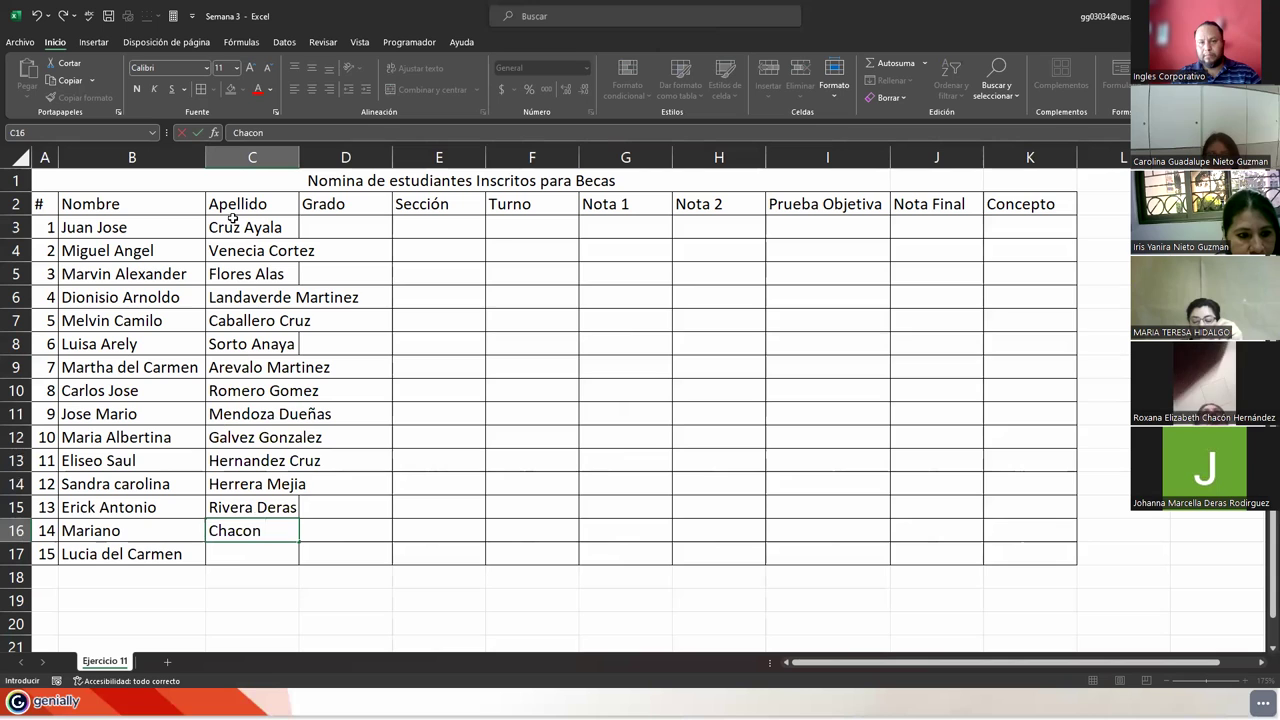
type(" Gu")
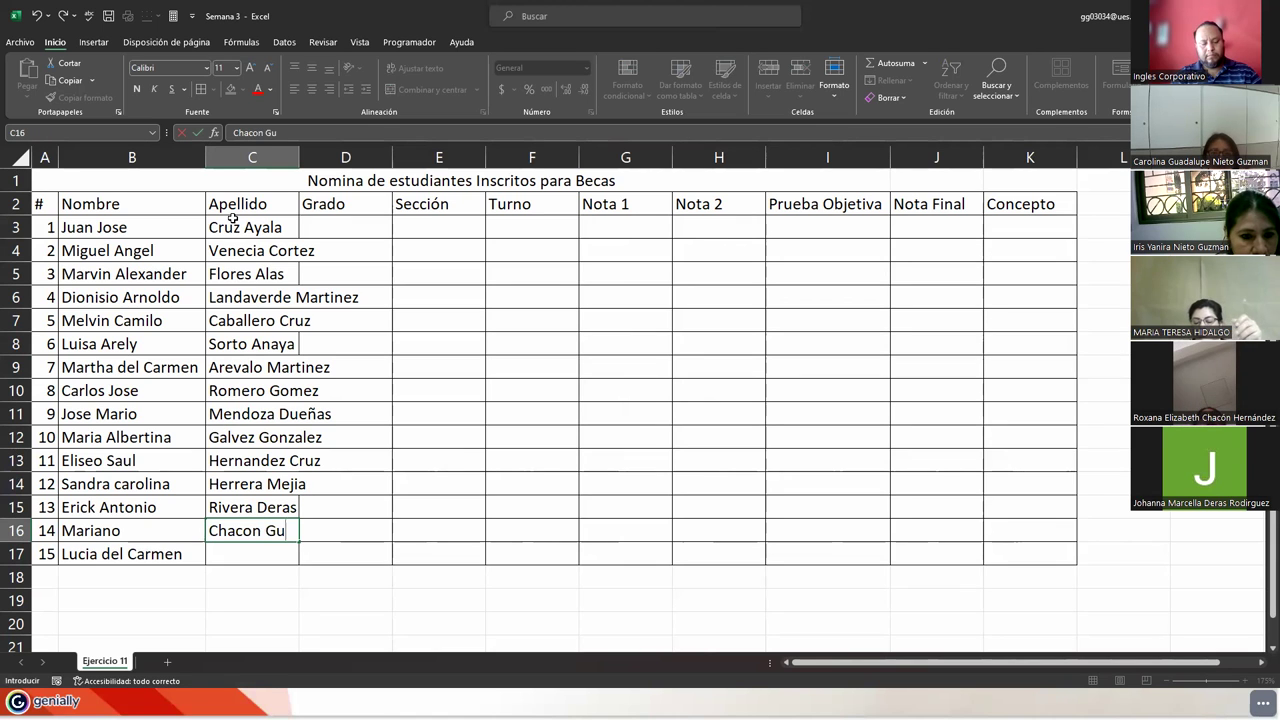
type("zman")
key("Return")
type("Nieto")
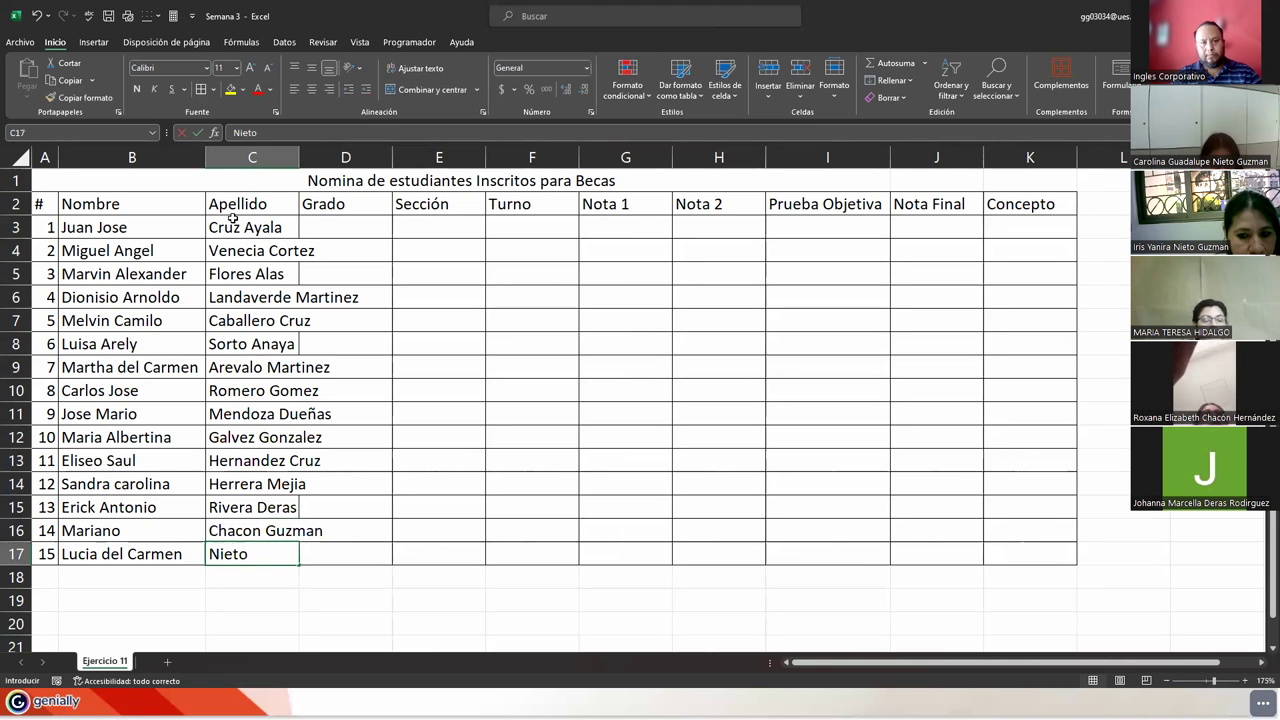
type(" gh")
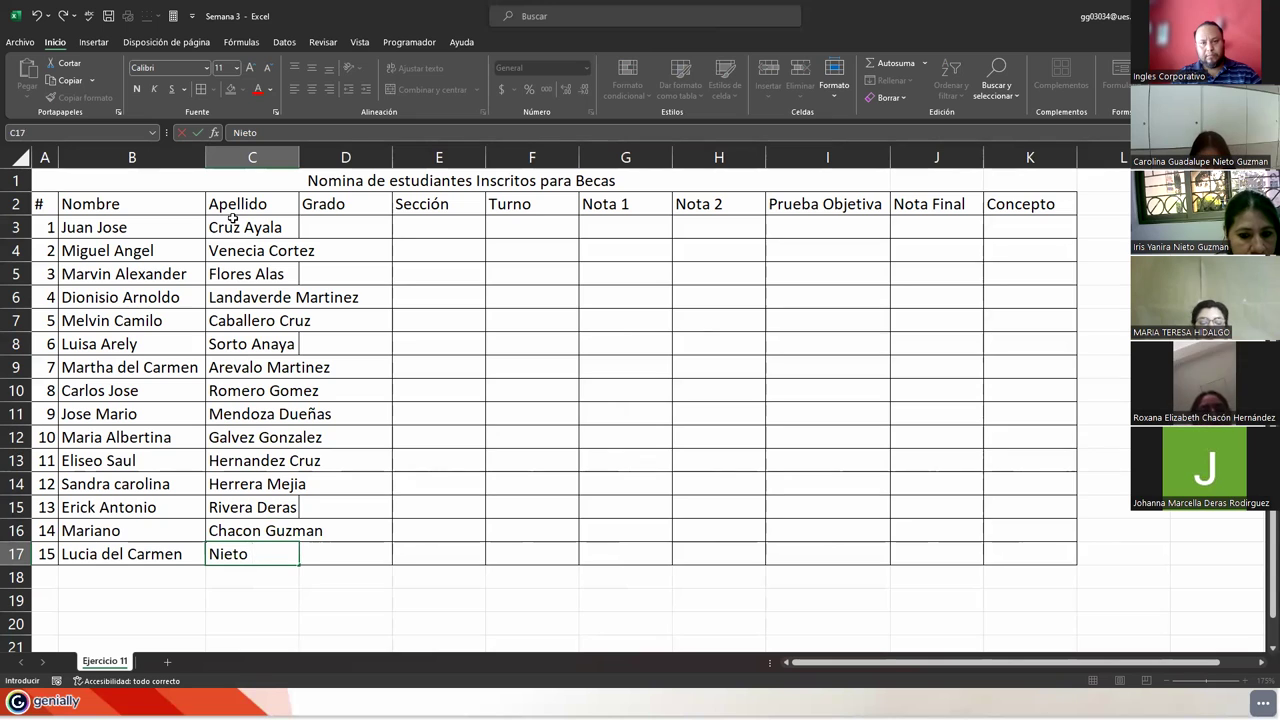
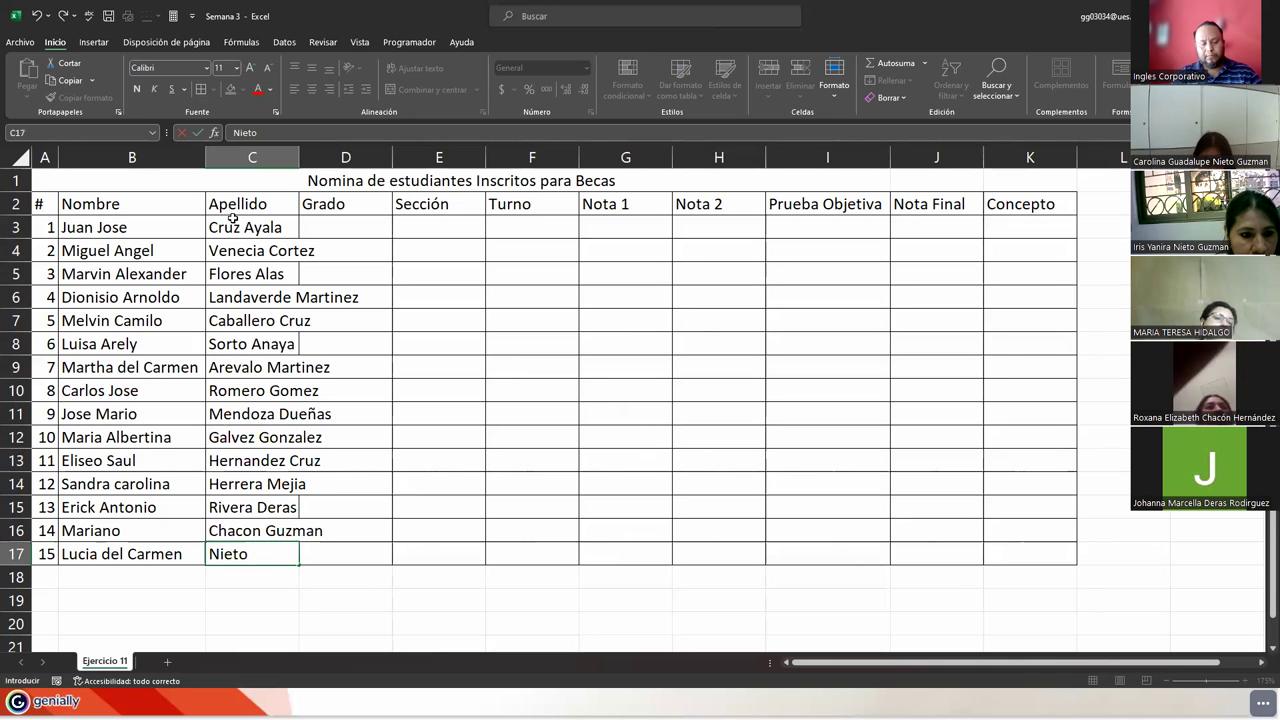
type("gh")
key("BackSpace")
type("ernandez")
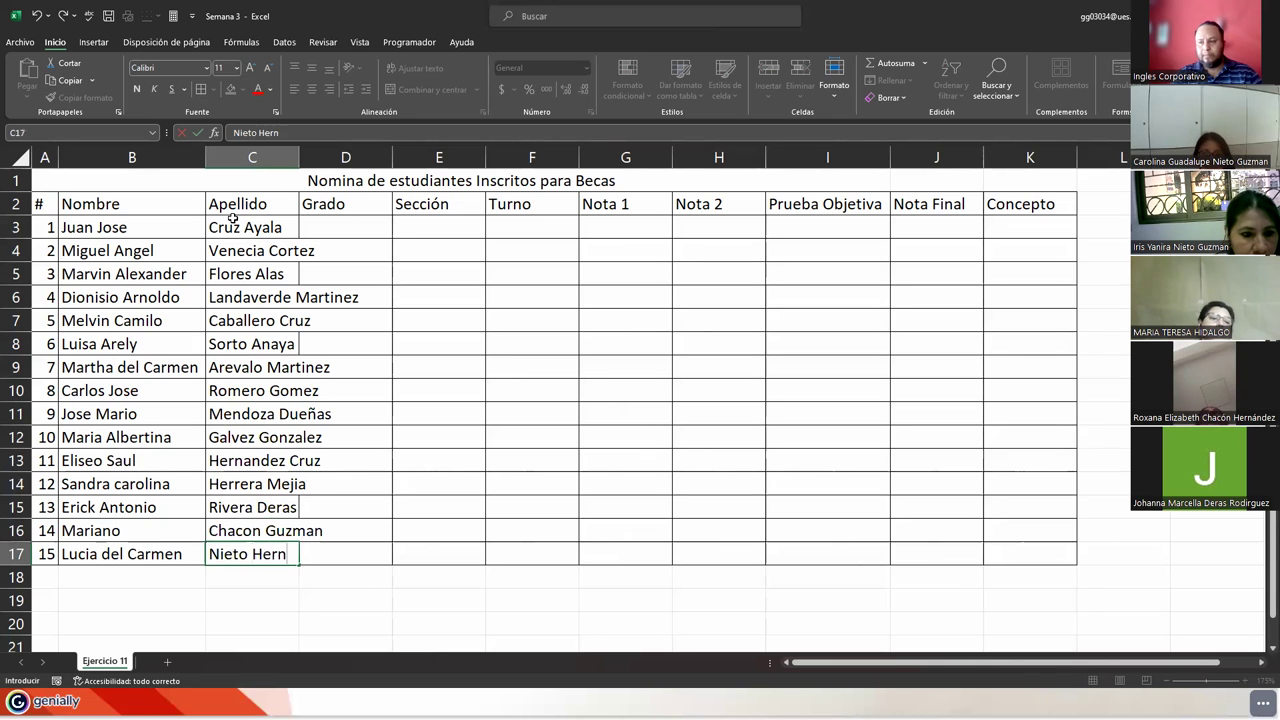
key("Return")
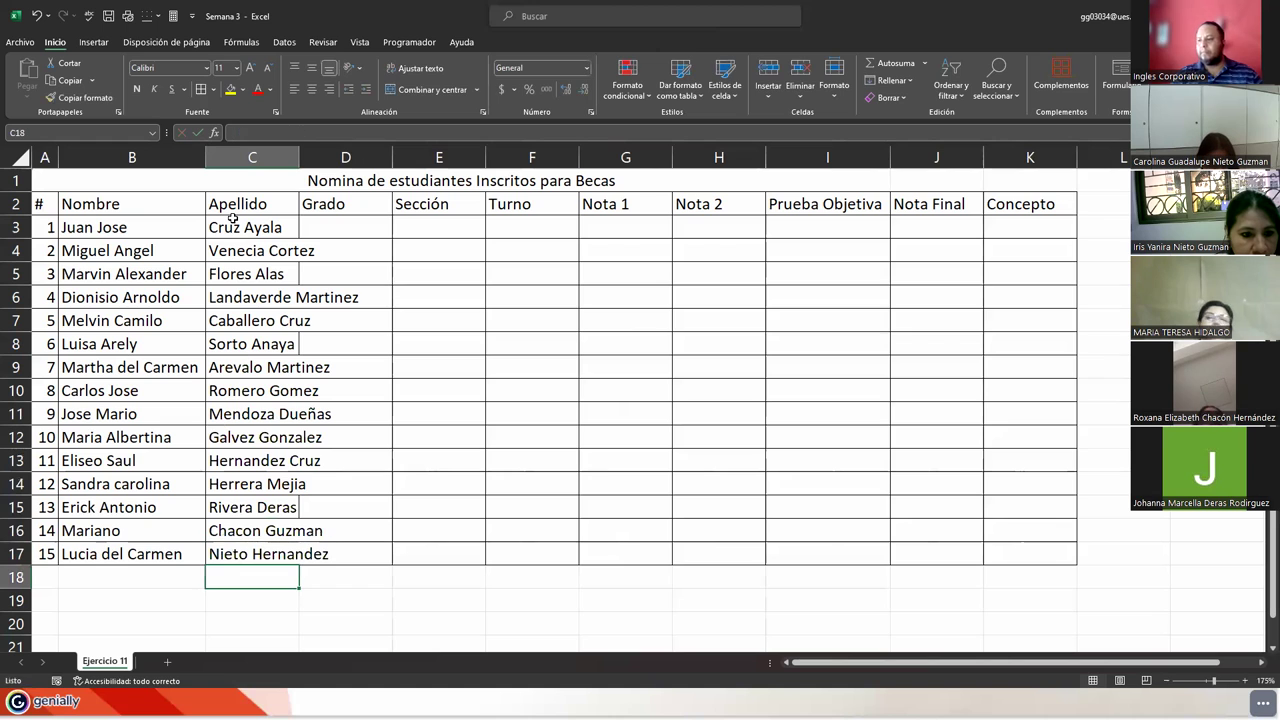
double_click(299, 157)
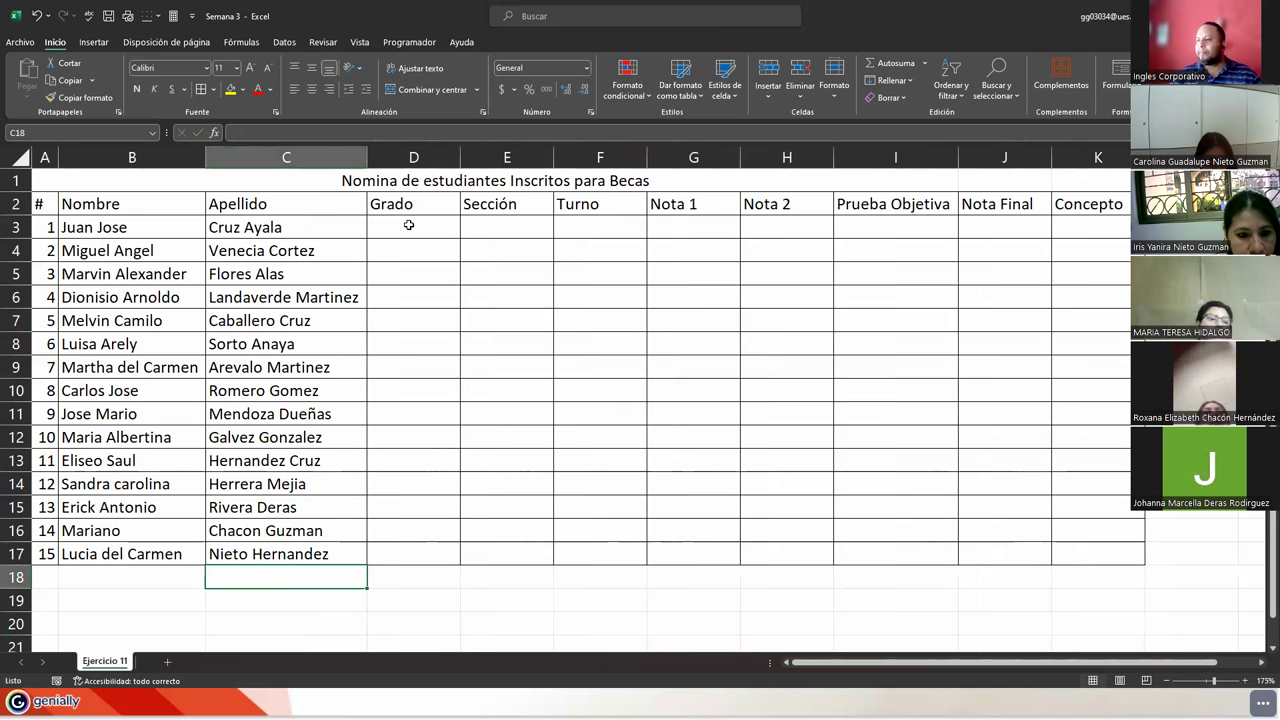
Enter the grades 7°, 8° and 1 er Año for students 1 to 3 in the Grado column, cells D3 to D5
left_click(409, 225)
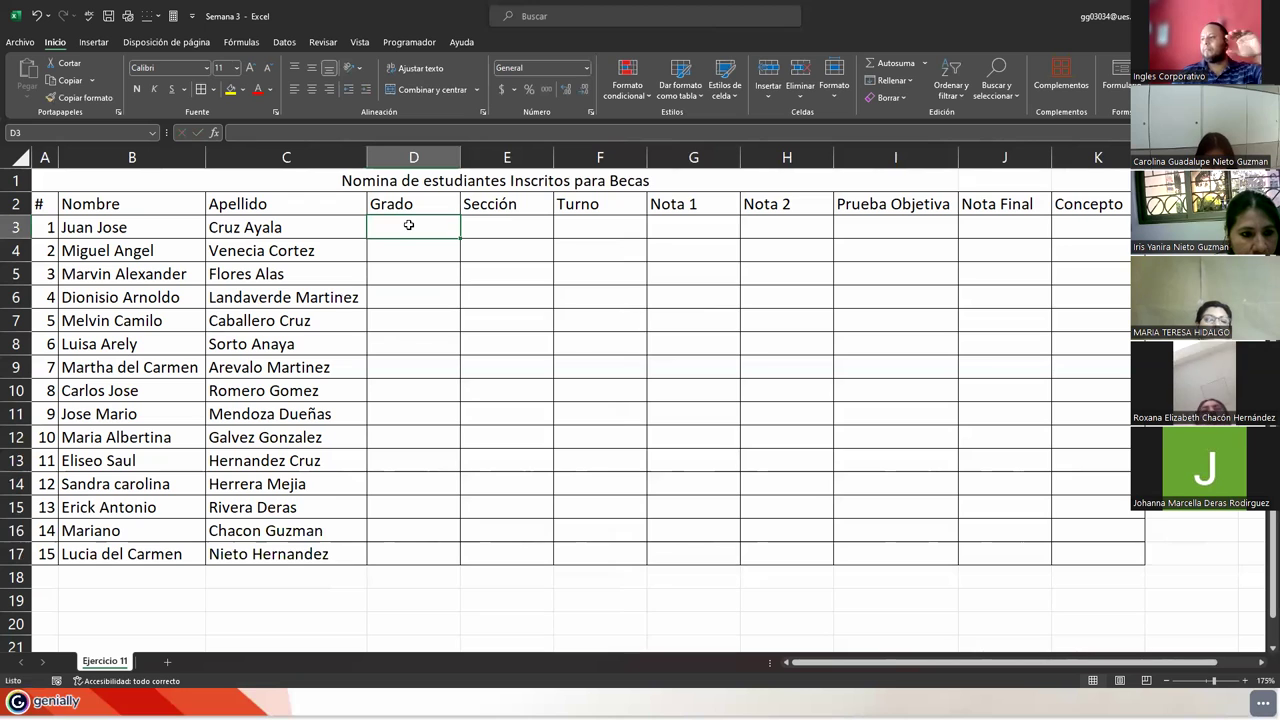
type("7")
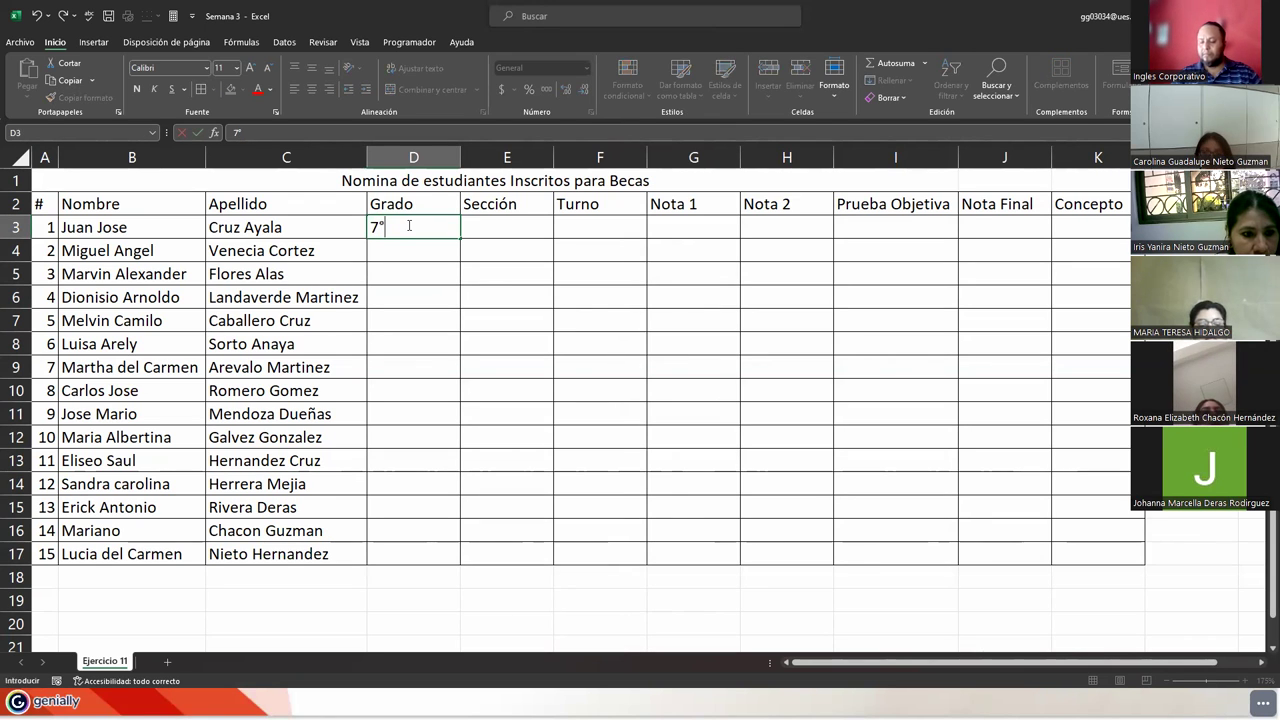
key("Return")
type("8")
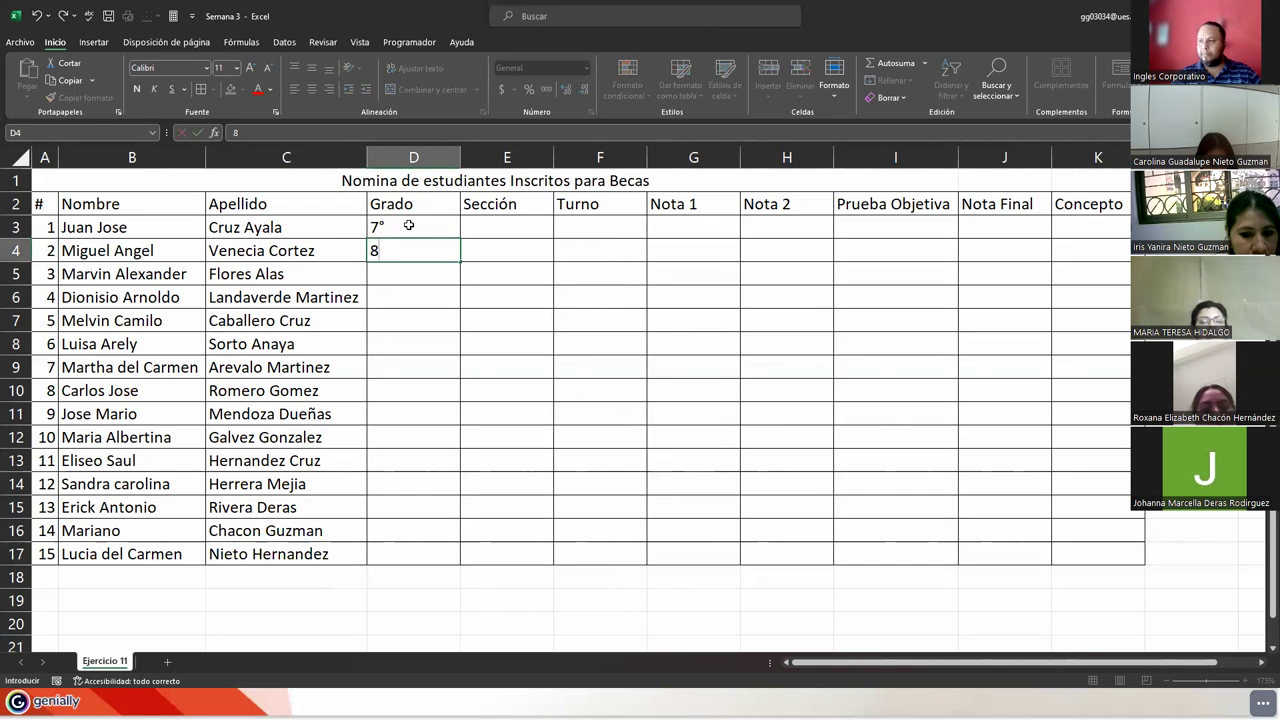
type("°")
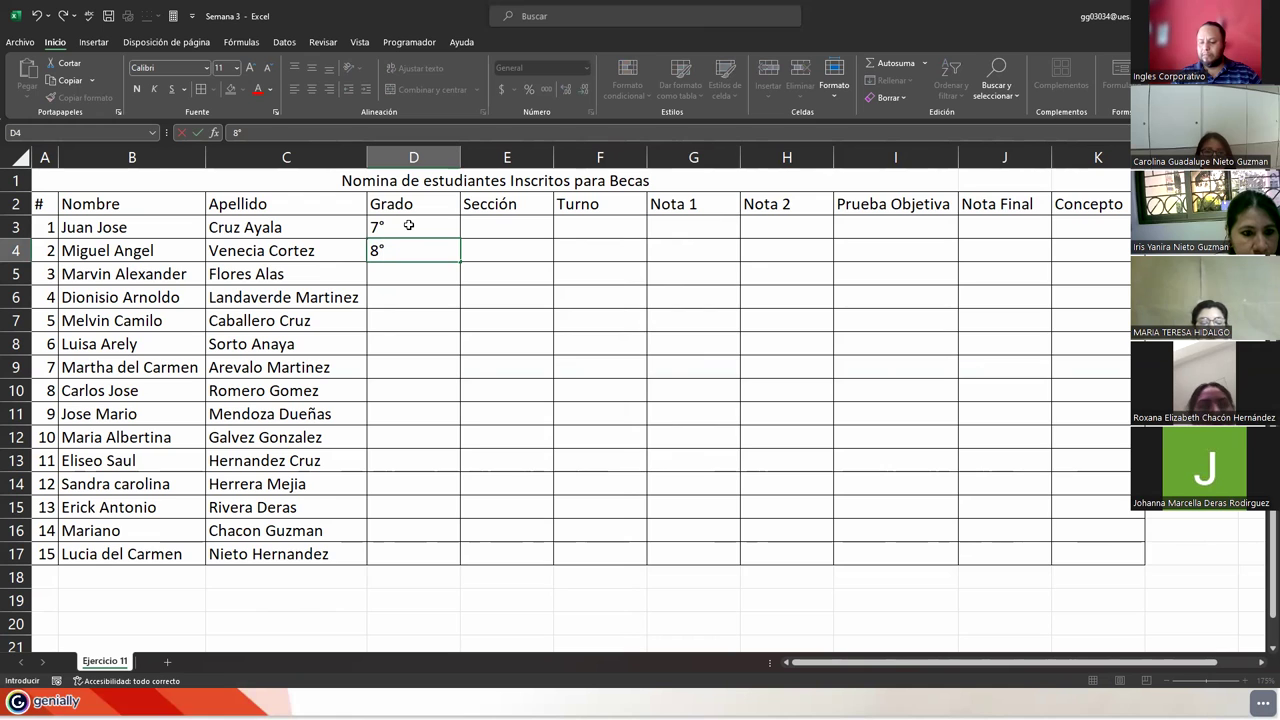
key("Return")
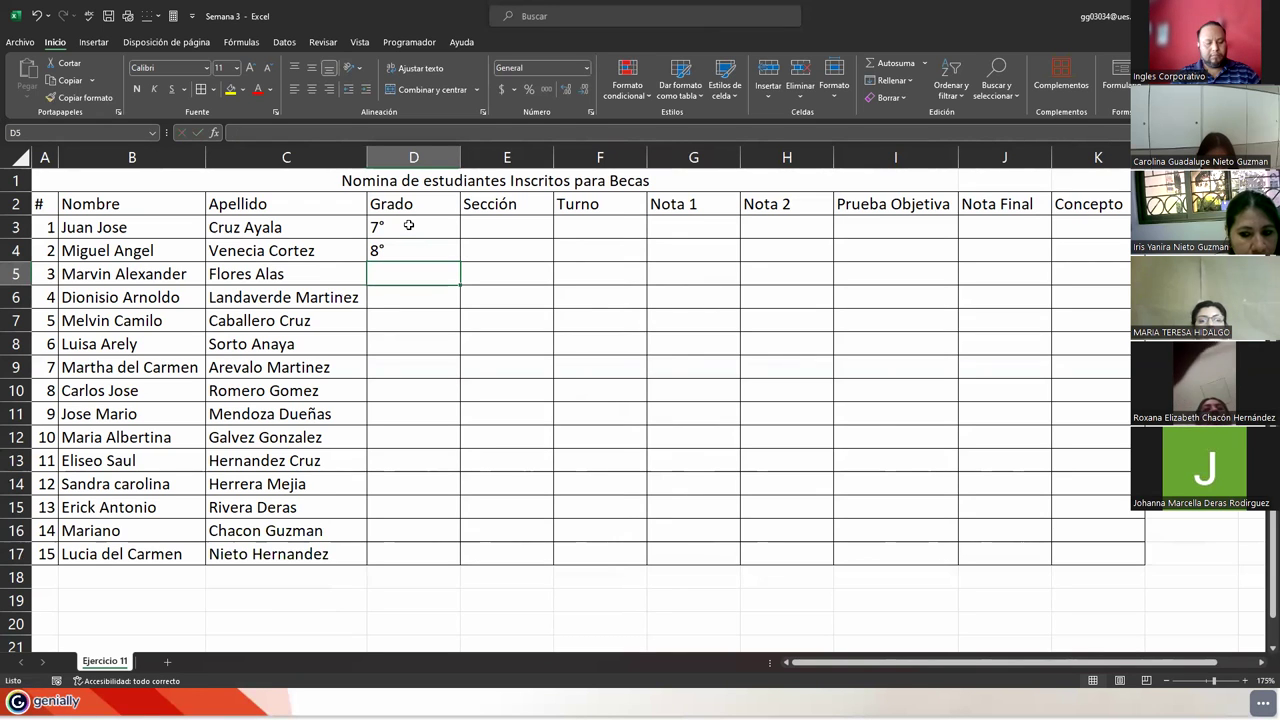
type("1 er Año")
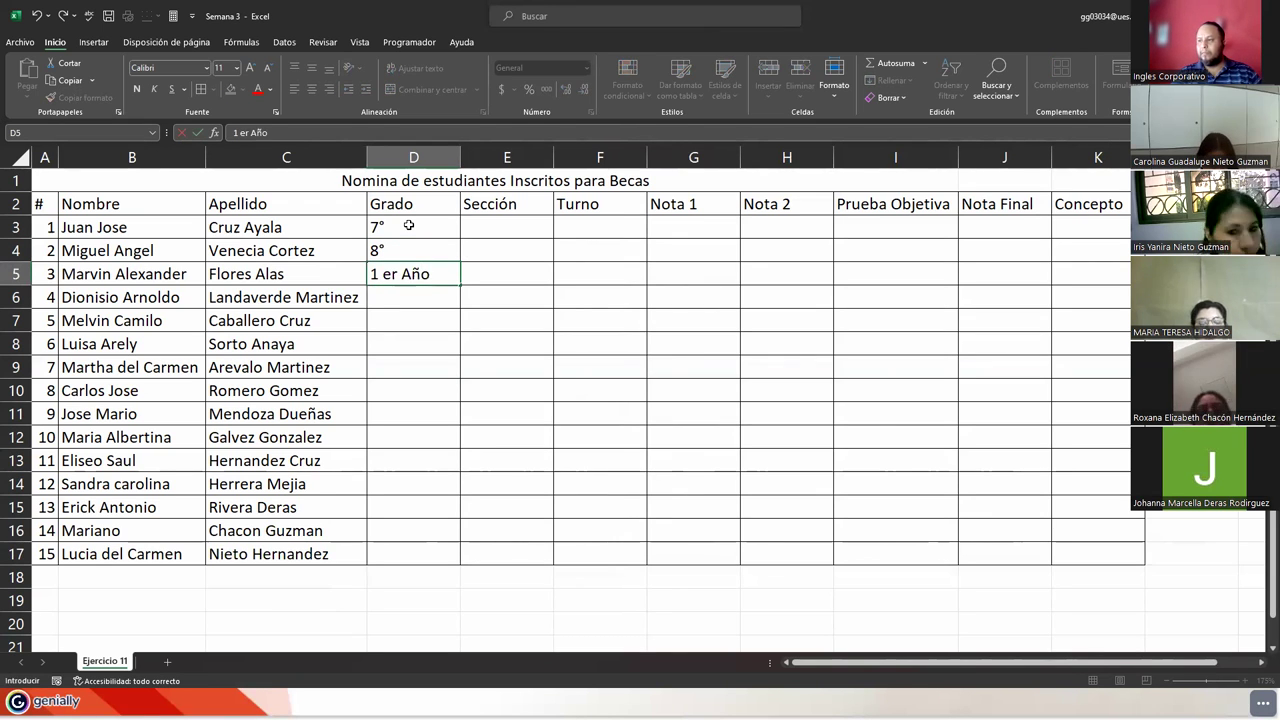
key("Return")
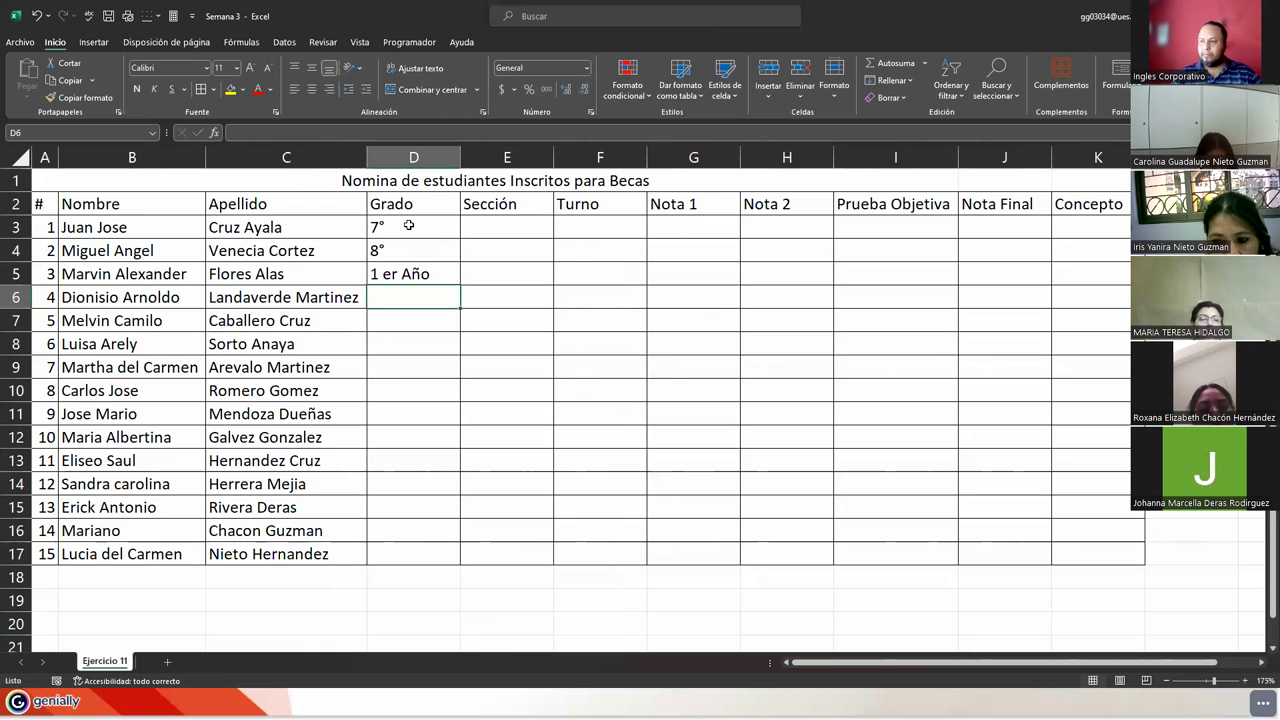
Enter 7° as the grade of students 4 and 5 in cells D6 and D7
type("7°")
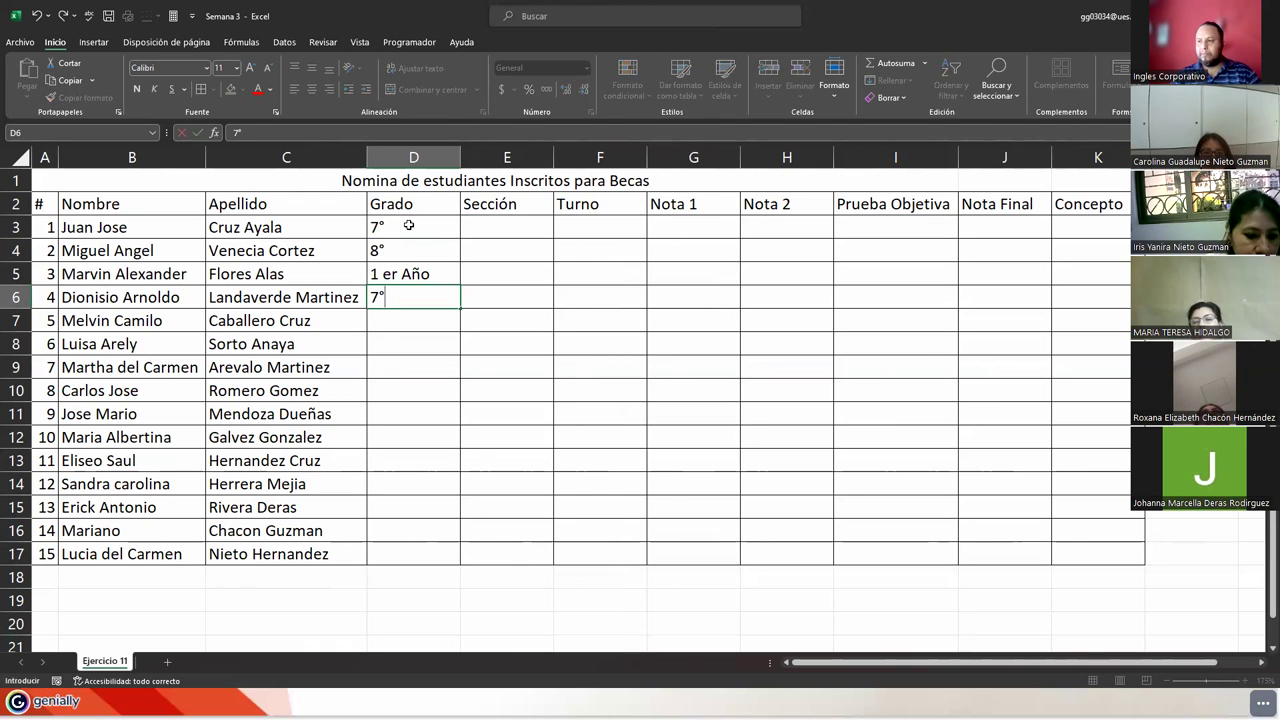
key("Return")
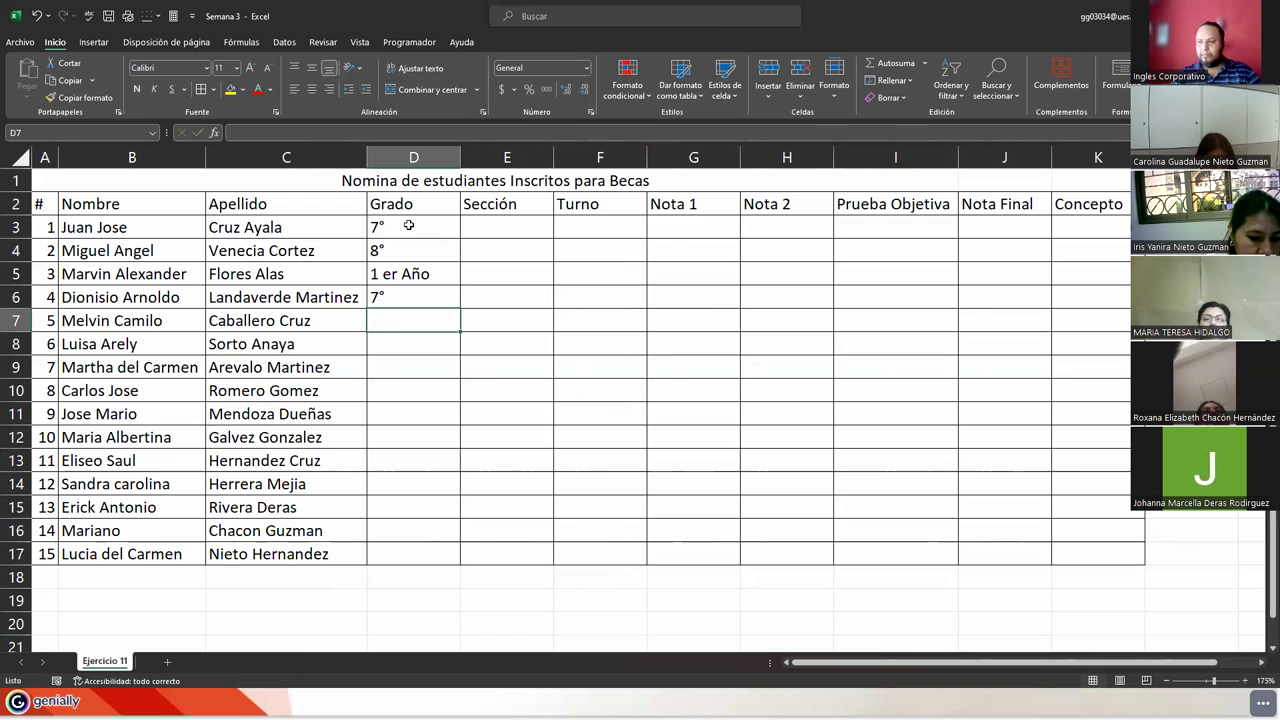
type("7°")
key("Return")
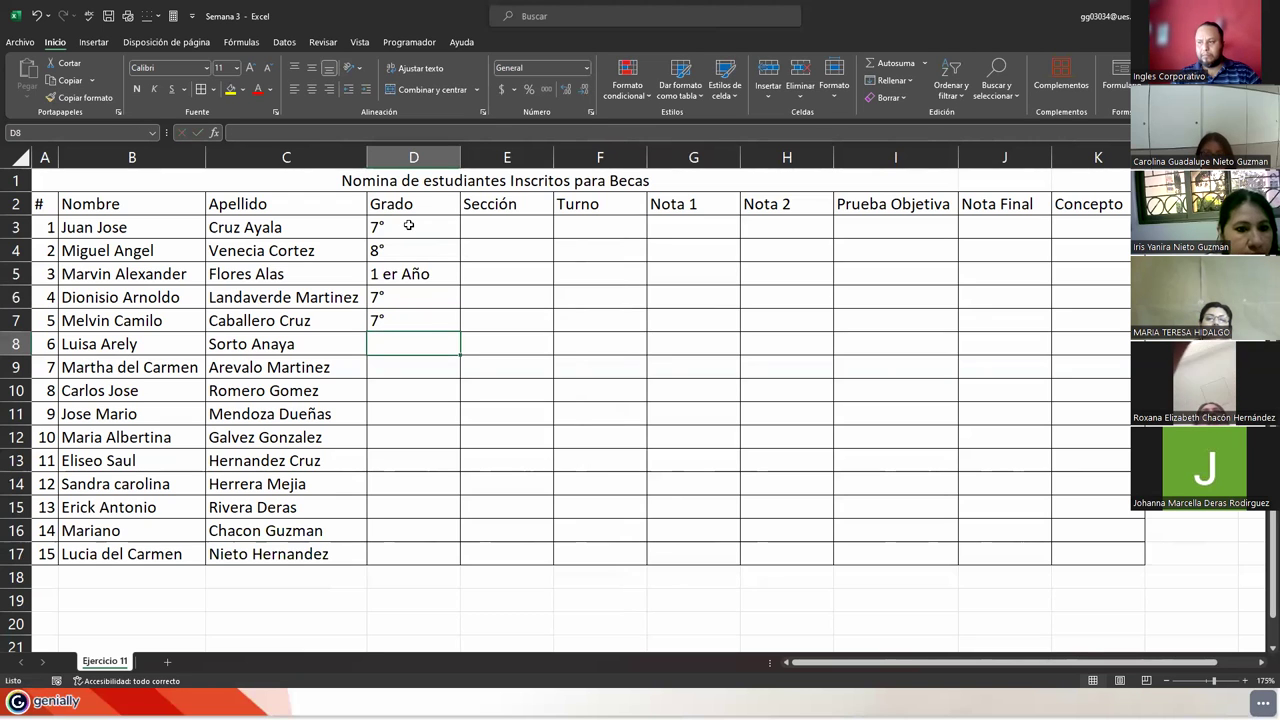
Copy the 1 er Año grade from cell D5 into cells D8 to D11 for students 6 to 9
key("Up")
key("Up")
key("Up")
key("ctrl+c")
key("Down")
key("Down")
key("Down")
key("shift+Down")
key("shift+Down")
key("shift+Down")
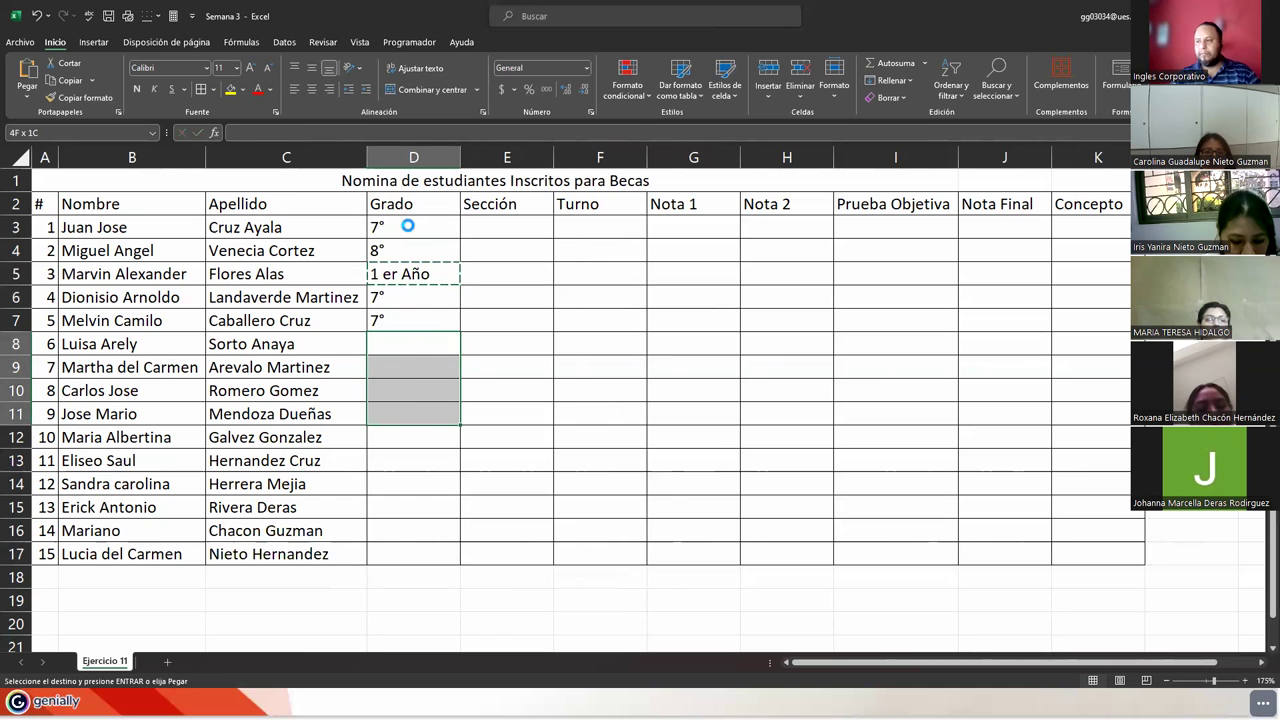
key("ctrl+v")
Copy the 7° grade from cell D6 into cells D12 to D14 for students 10 to 12
key("Up")
key("ctrl+c")
key("Down")
key("Down")
key("Down")
key("Down")
key("Down")
key("Down")
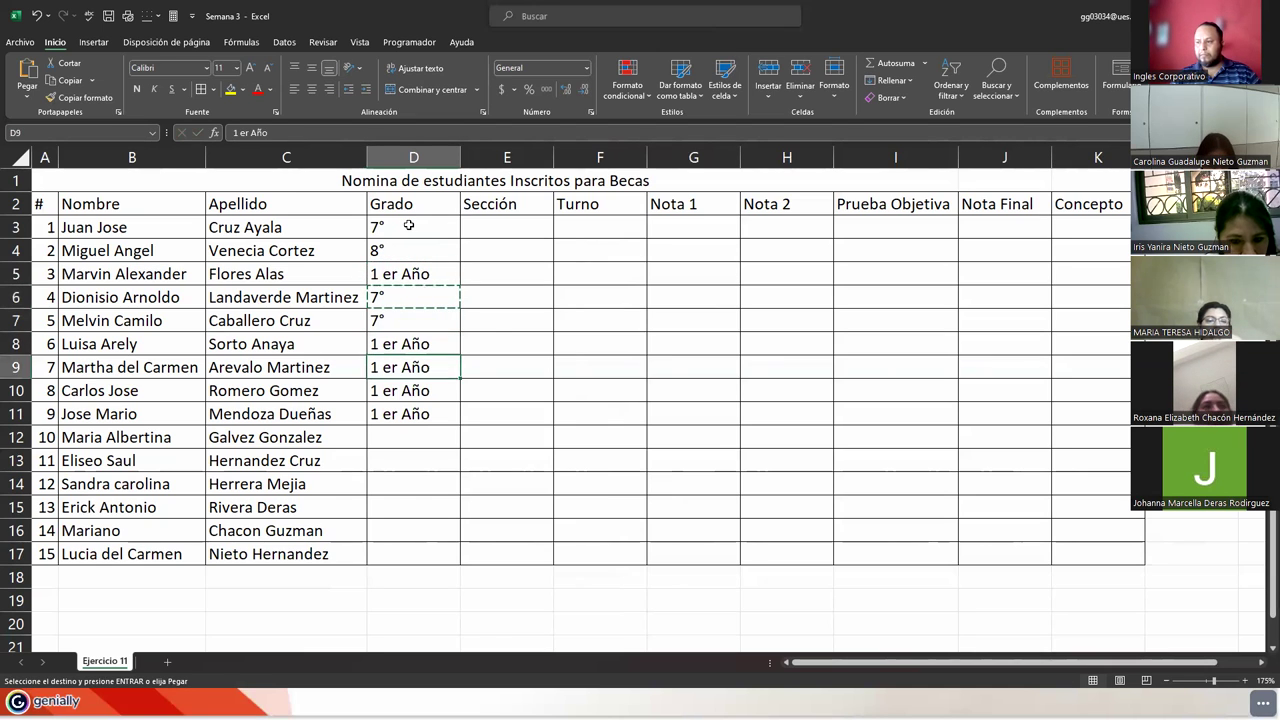
key("shift+Down")
key("shift+Down")
key("ctrl+v")
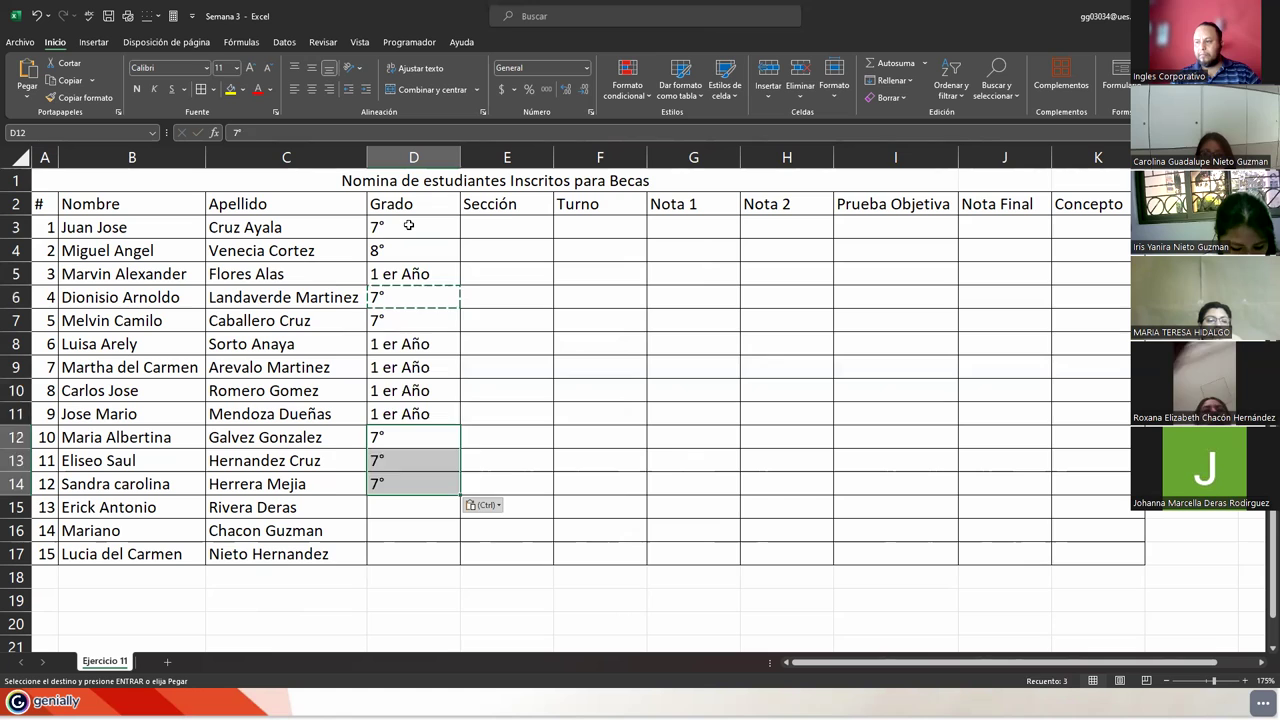
Copy the 8° grade from cell D4 into cells D15 to D17 for students 13 to 15
key("Up")
key("Up")
key("Up")
key("Up")
key("Up")
key("Up")
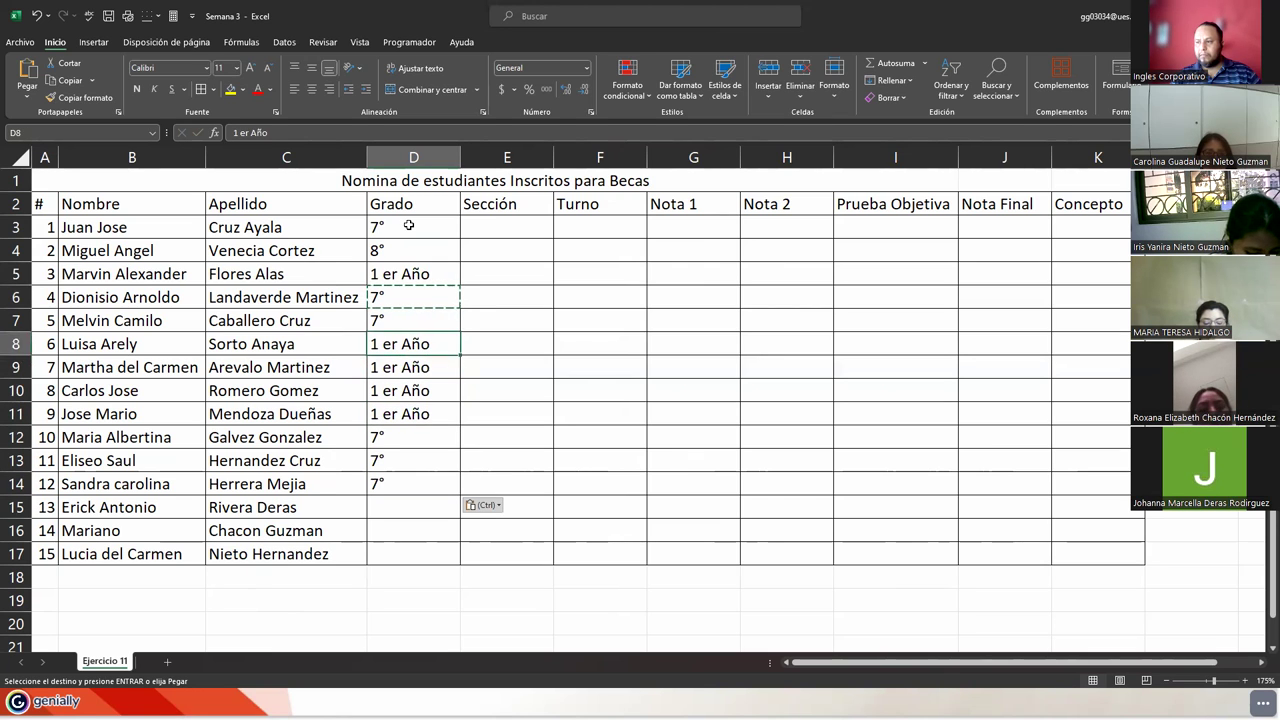
key("Up")
key("Up")
key("ctrl+c")
key("Down")
key("Down")
key("Down")
key("Down")
key("Down")
key("Down")
key("Down")
key("Down")
key("Down")
key("Down")
key("Down")
key("shift+Down")
key("shift+Down")
key("ctrl+v")
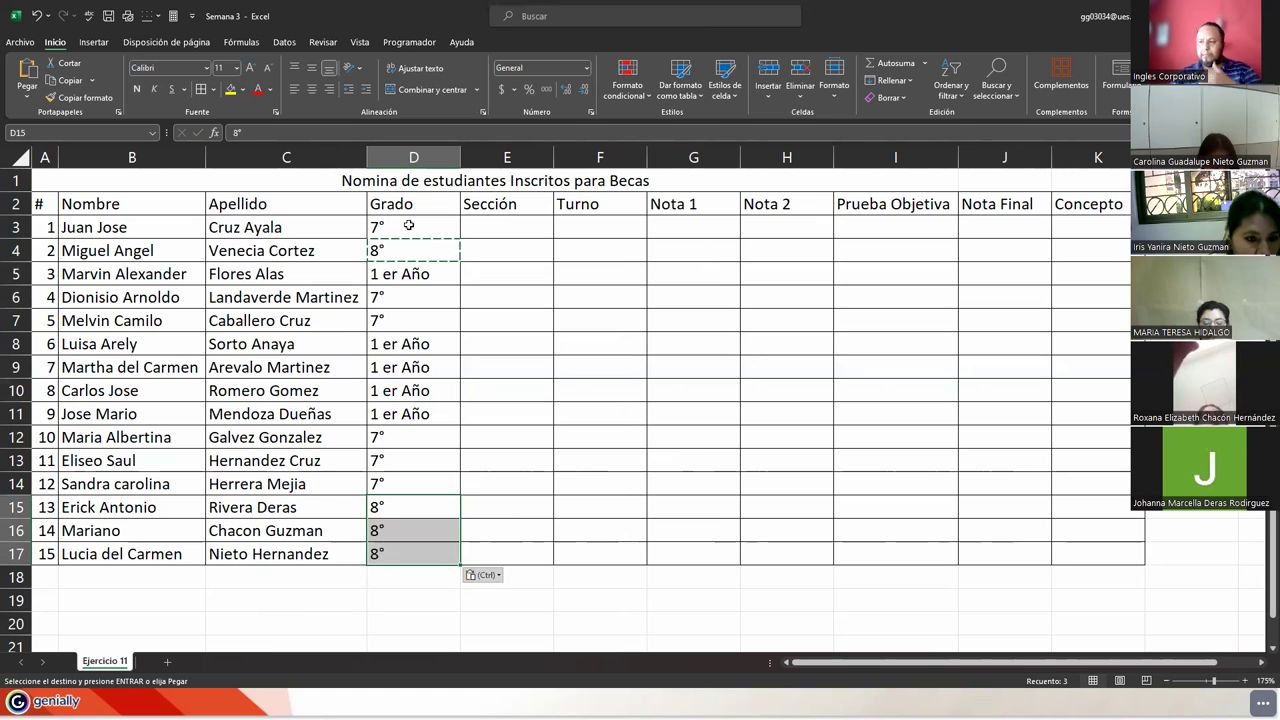
Enter the sections A, A, C, A, A and C for students 1 to 6 in the Sección column, cells E3 to E8
key("Right")
key("Up")
key("Up")
key("Up")
key("Up")
key("Up")
key("Up")
key("Up")
key("Up")
key("Up")
key("Up")
key("Up")
key("Up")
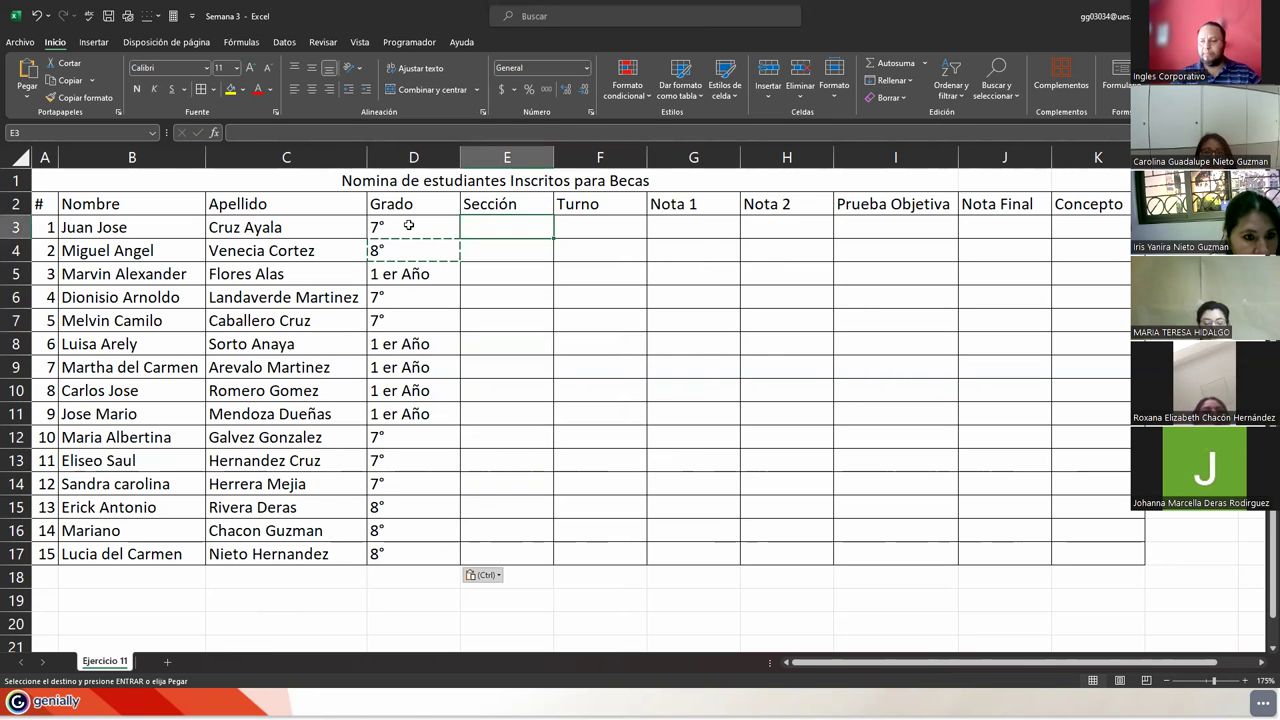
type("A")
key("Return")
type("A")
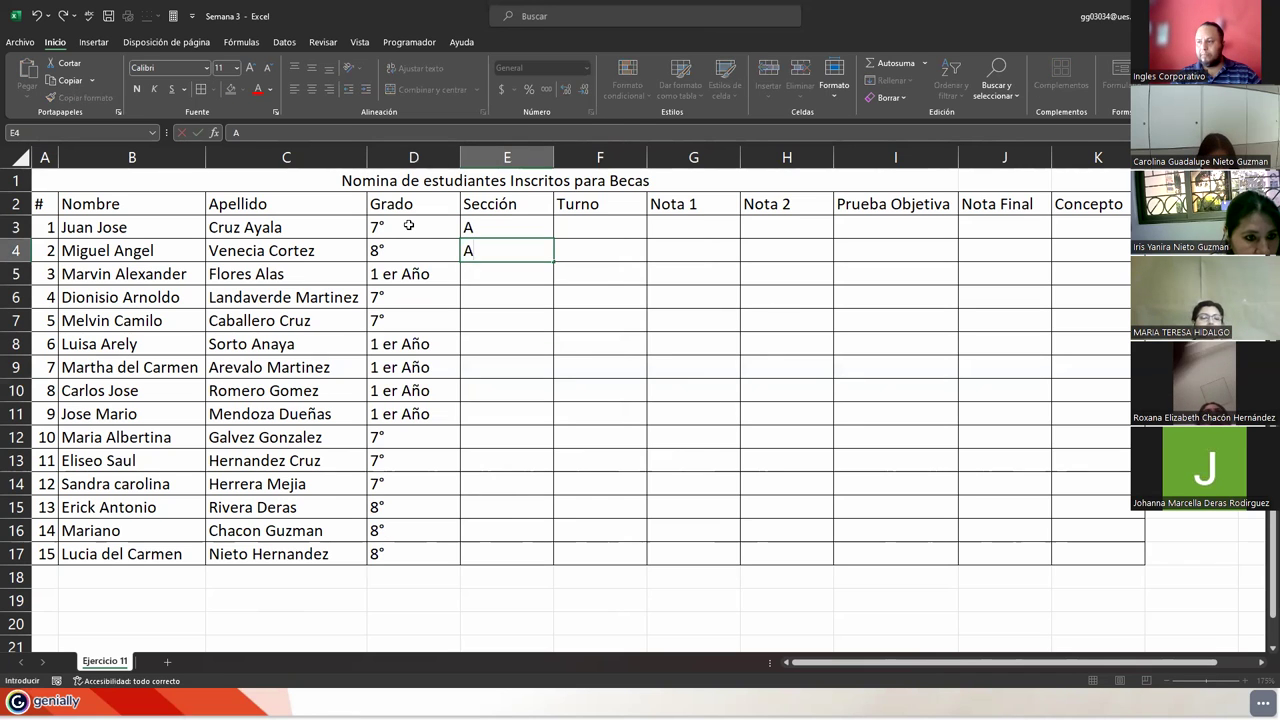
key("Return")
type("C")
key("Return")
type("A")
key("Return")
type("A")
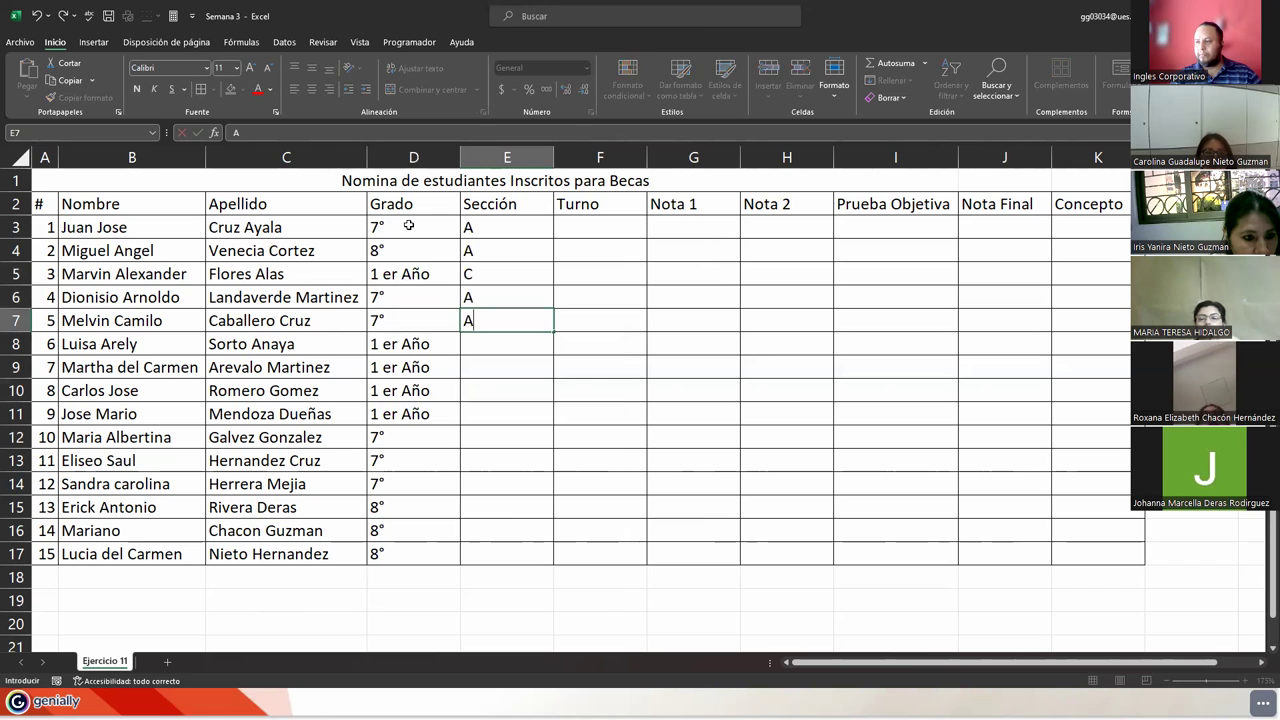
key("Return")
type("C")
key("Return")
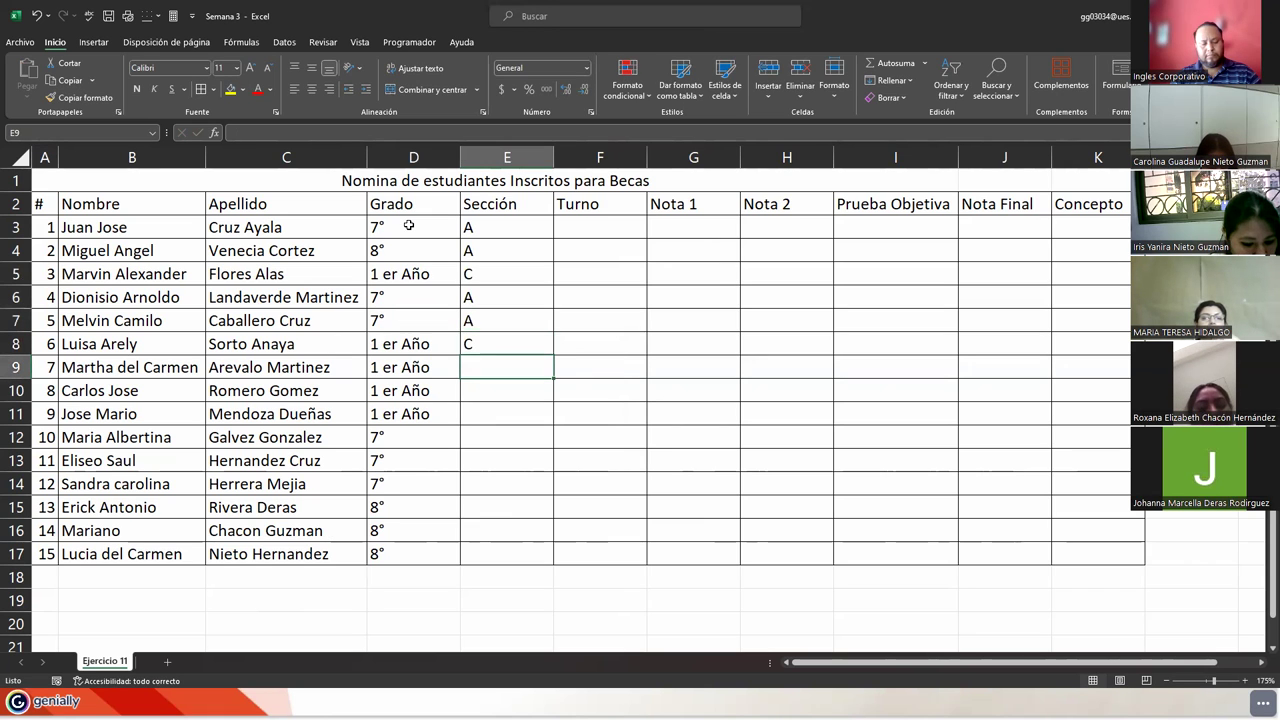
Enter the sections A, C and C for students 7 to 9 in cells E9 to E11
type("A")
key("Return")
type("C")
key("Return")
type("C")
key("Return")
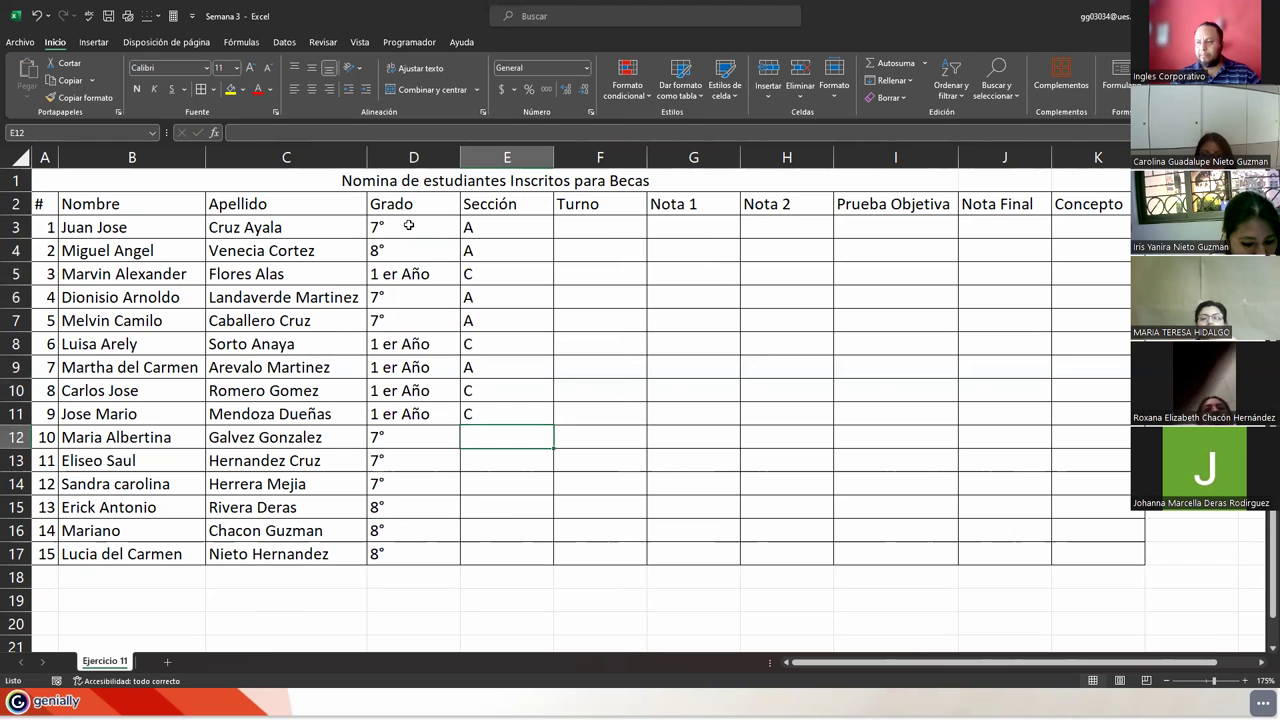
Enter the sections A, B, B and A for students 10 to 13 in cells E12 to E15
type("A")
key("Return")
type("B")
key("Return")
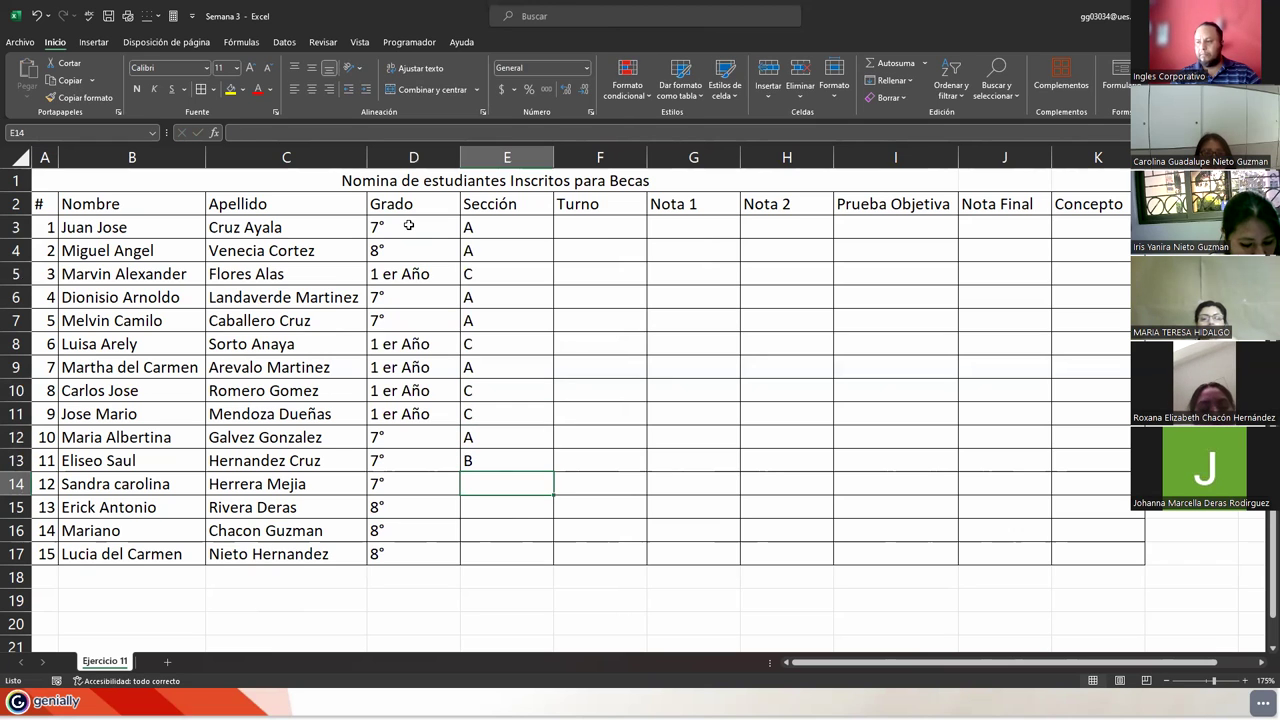
type("B")
key("Return")
type("A")
key("Return")
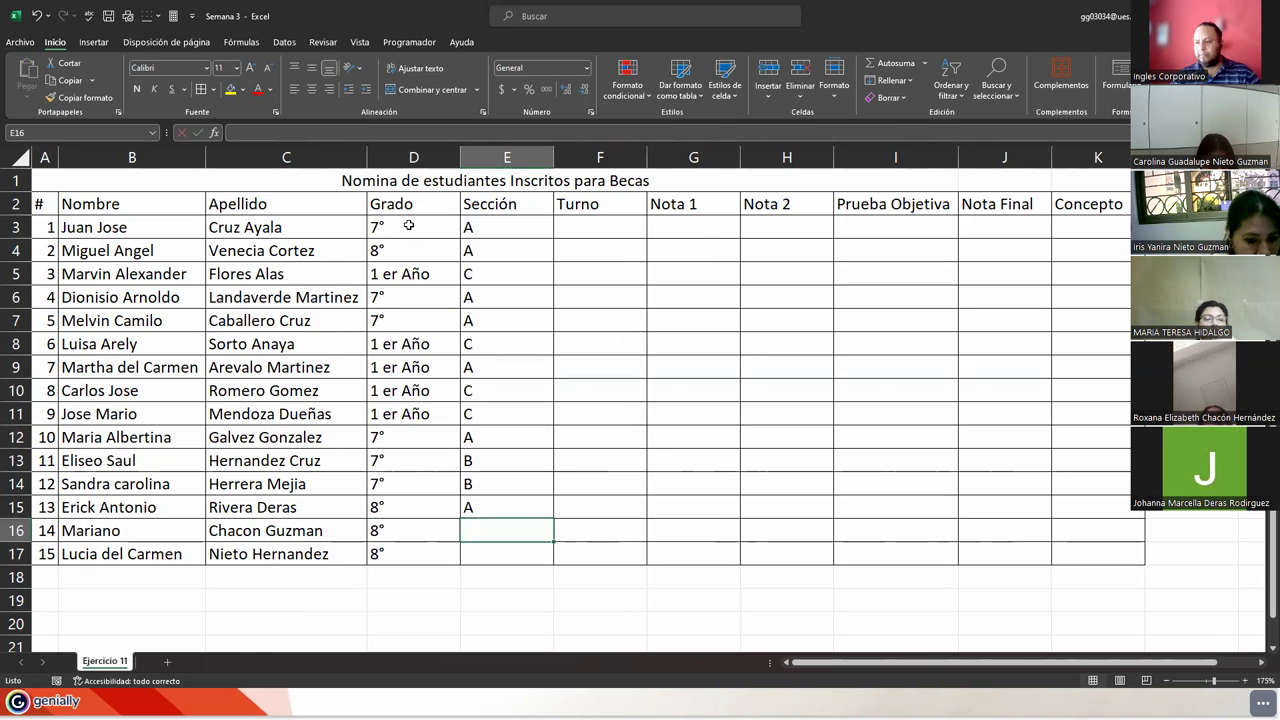
Enter section B for students 14 and 15 in cells E16 and E17
type("V")
key("Return")
key("Up")
type("B")
key("Return")
type("B")
key("Tab")
Enter the shift Matutino for student 1 in the Turno column, cell F3
key("Up")
key("Up")
key("Up")
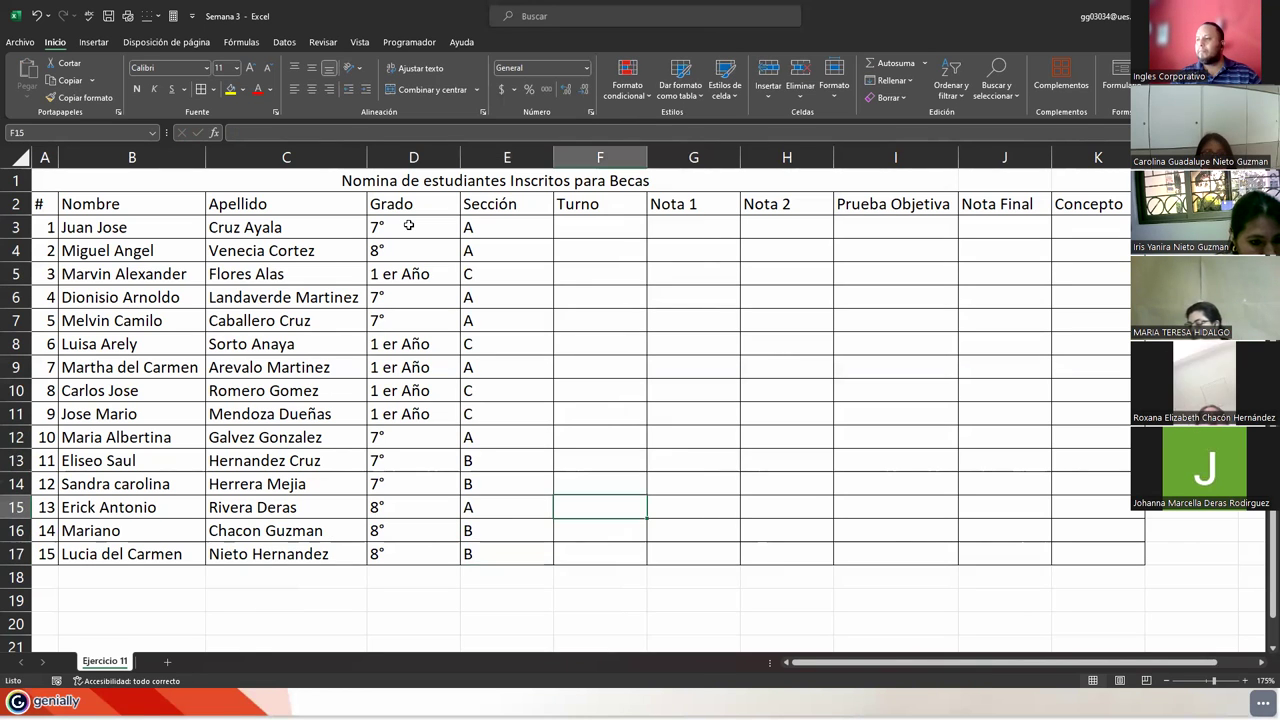
key("ctrl+Home")
key("Down")
key("Down")
key("Right")
key("Right")
key("Right")
key("Right")
key("Right")
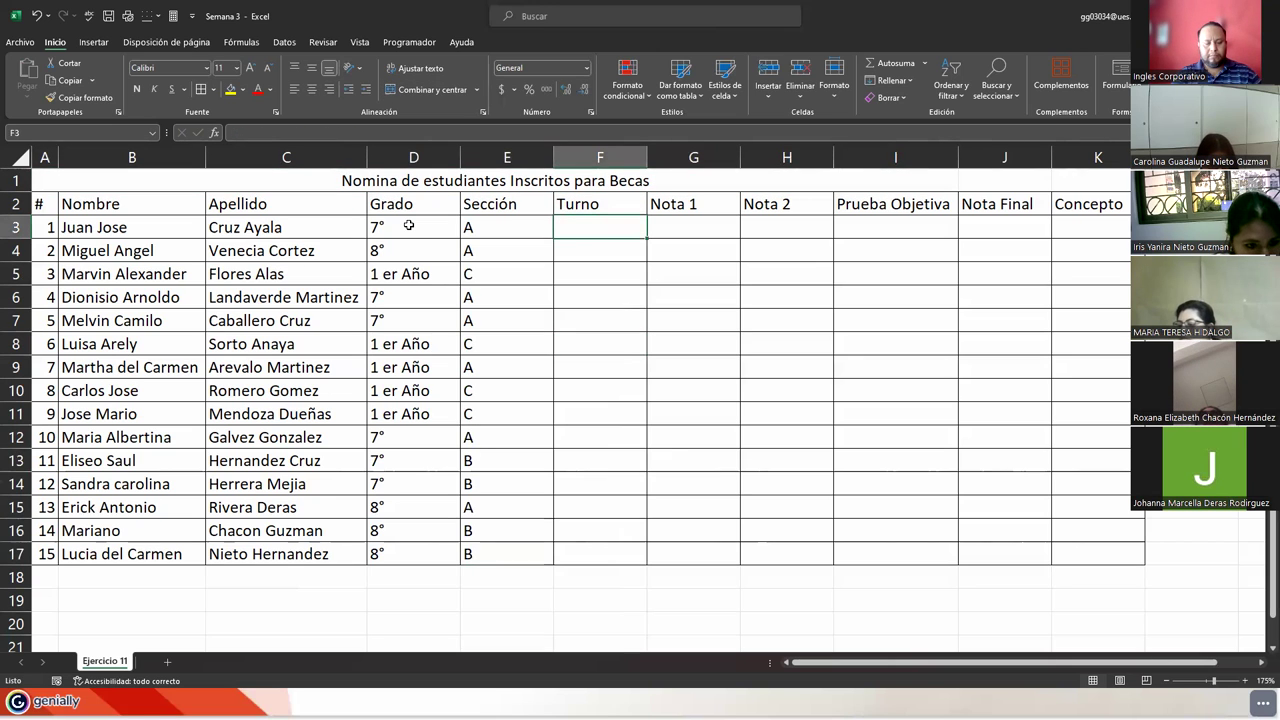
type("Matuti")
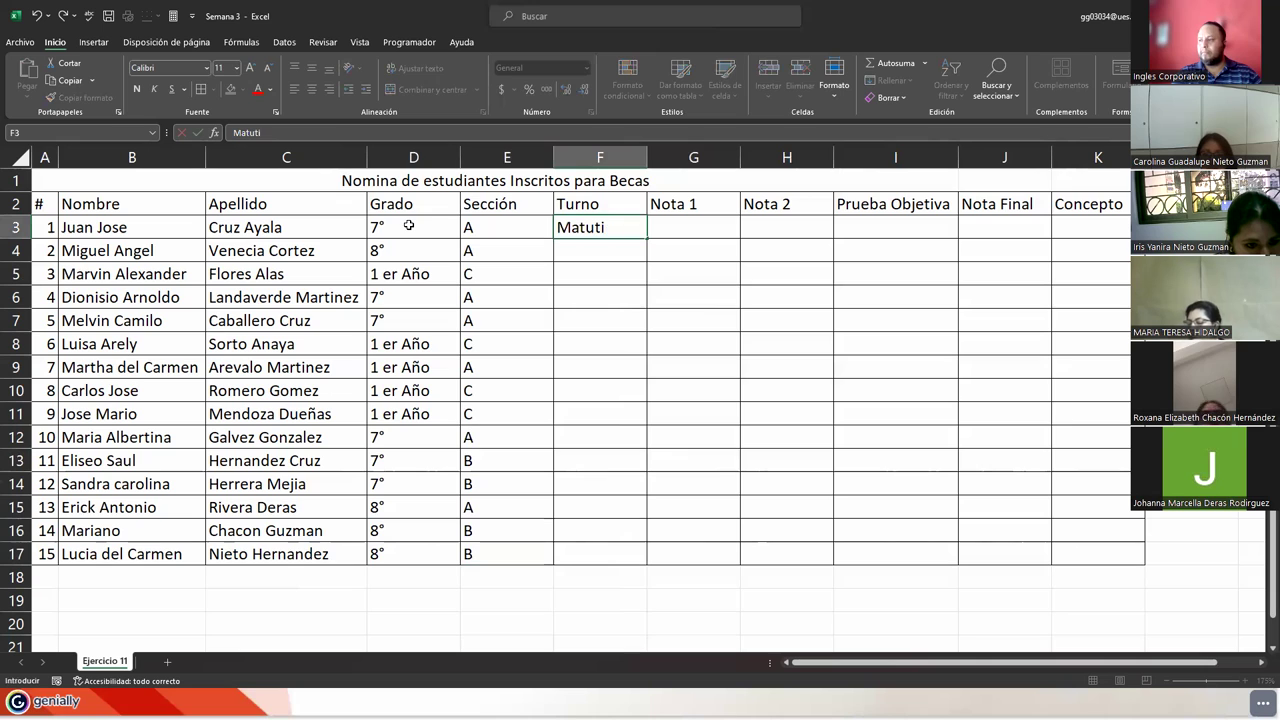
type("no")
key("Return")
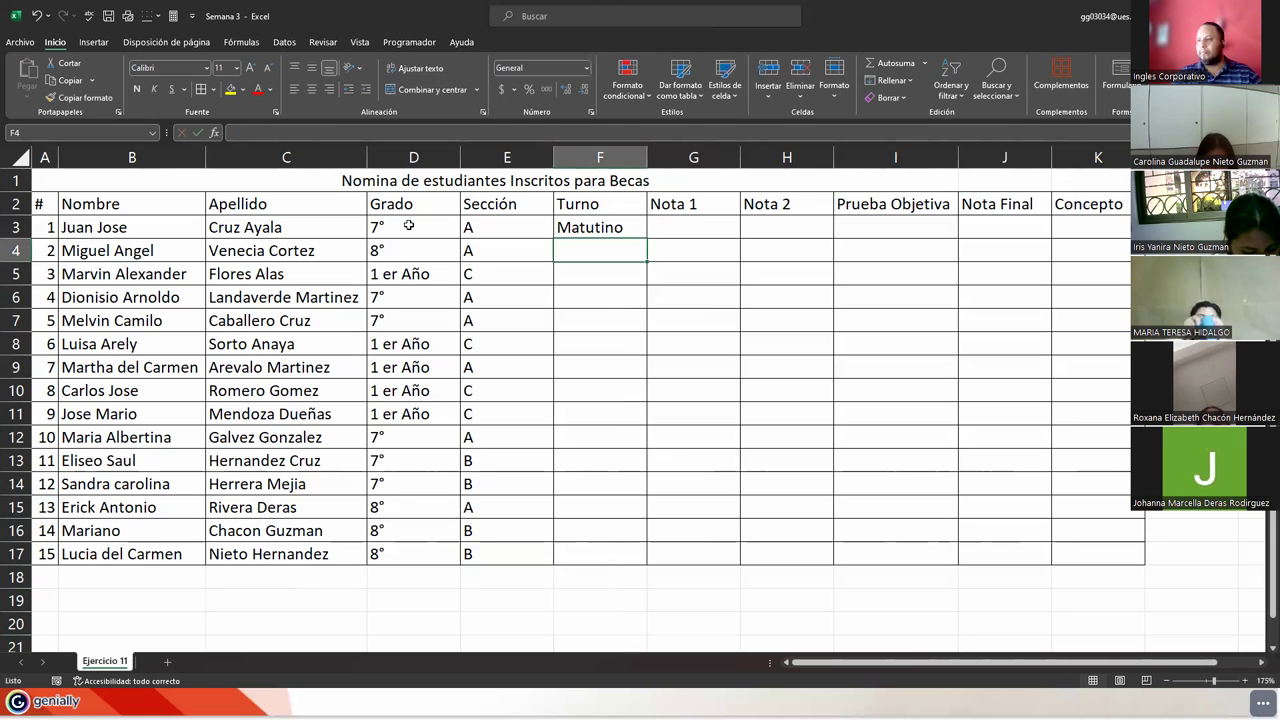
Copy Matutino from F3 to cells F4 to F7 and F12 to F17 of the Turno column
left_click(574, 231)
key("ctrl+c")
left_click_drag(577, 251, 574, 317)
left_click_drag(597, 460, 594, 546)
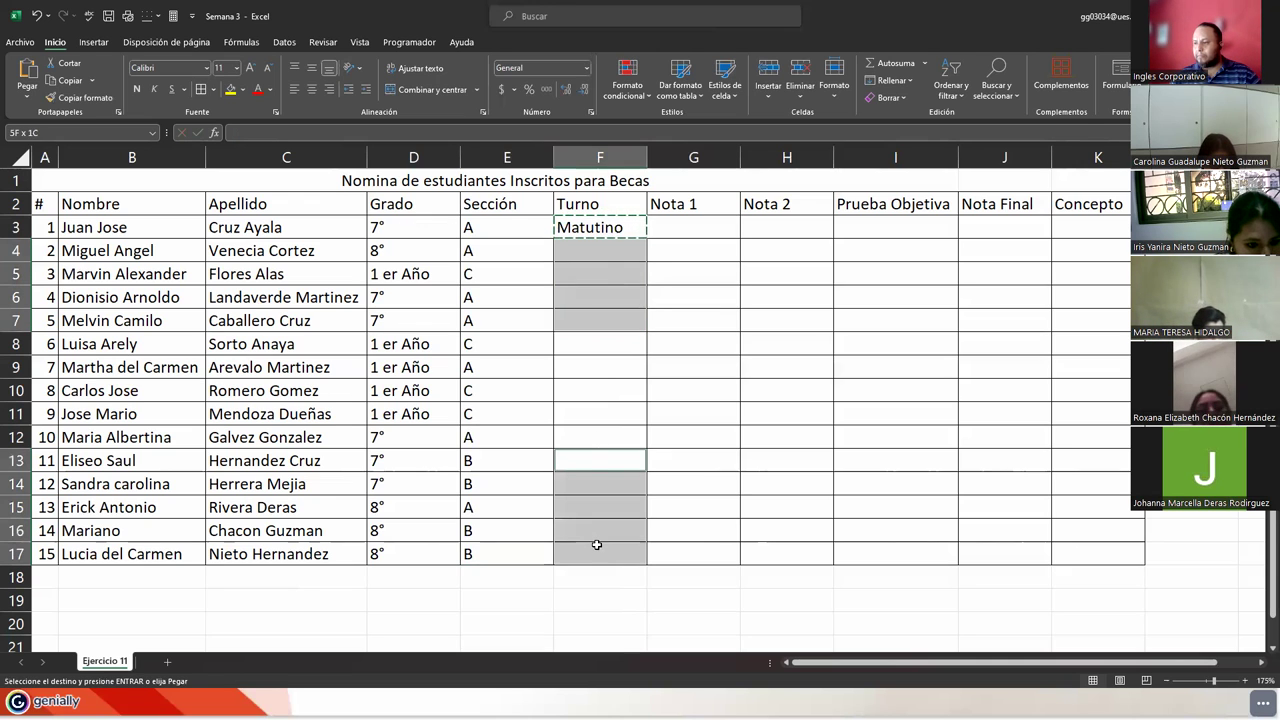
left_click(586, 440, "ctrl")
key("ctrl+v")
Enter Vespertino for student 6 in F8 and copy it to cells F9 to F11
left_click(576, 346)
type("Ve")
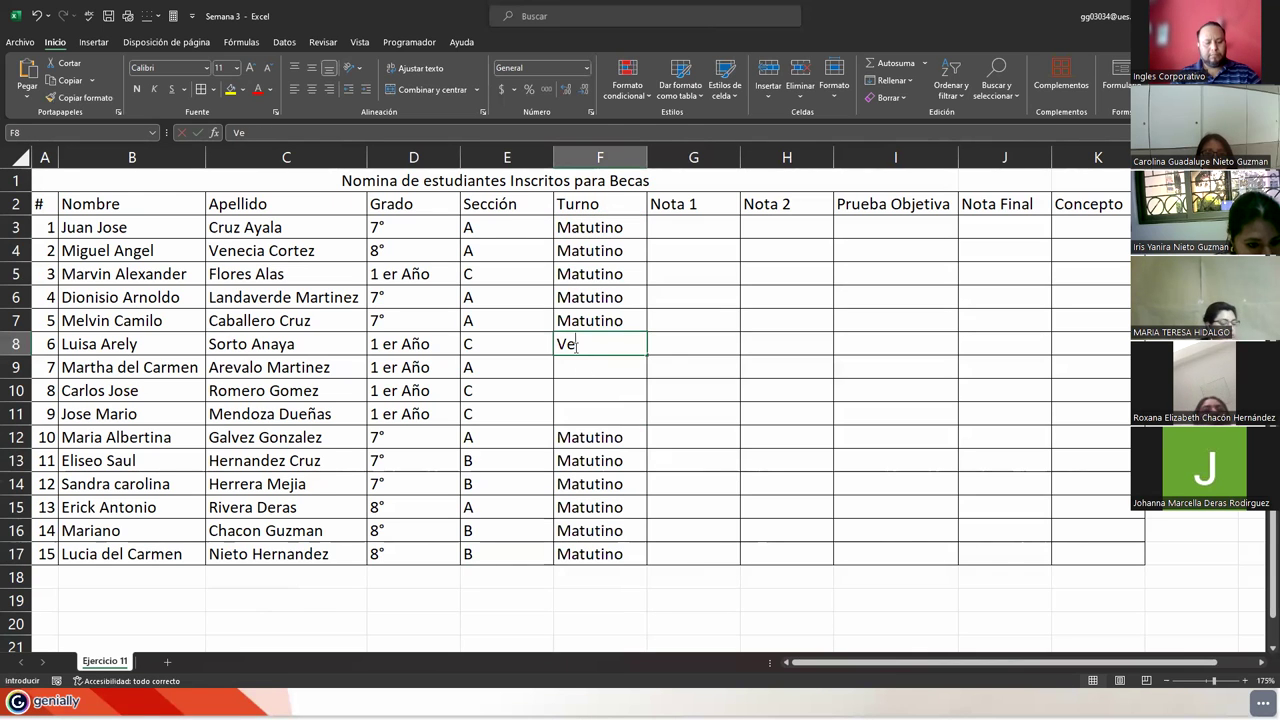
type("spertino")
key("Return")
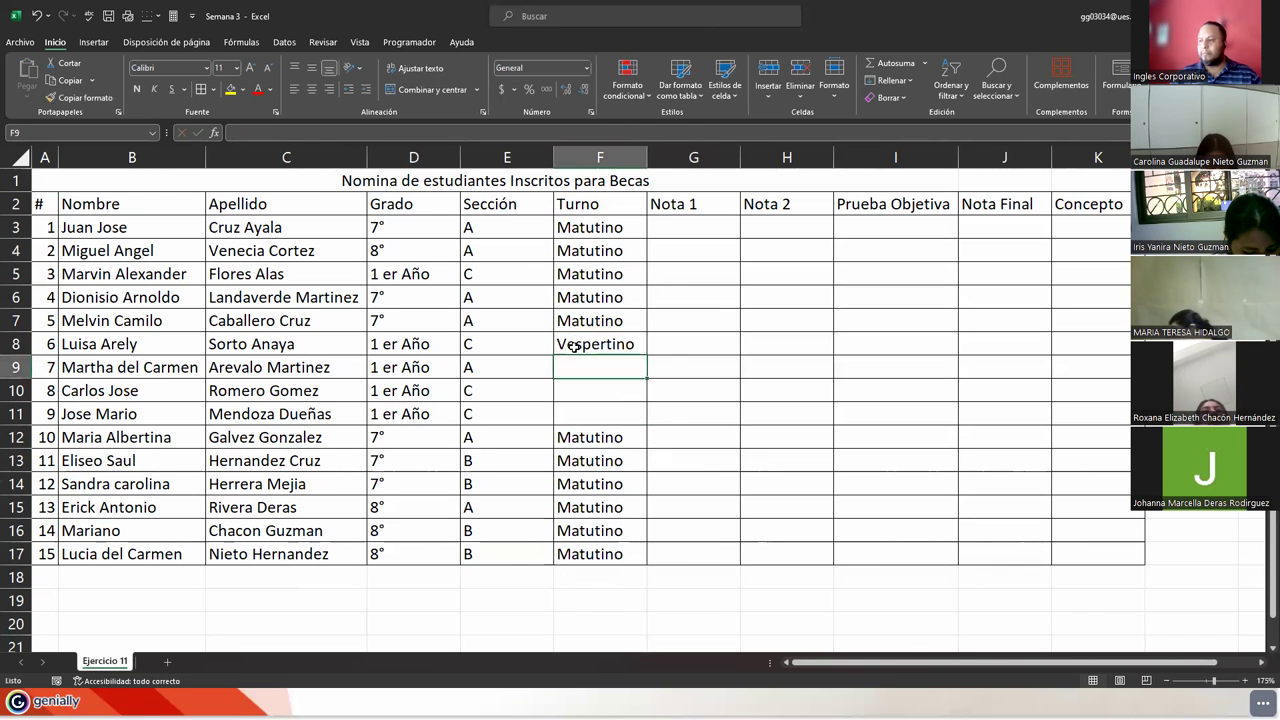
left_click(576, 343)
key("ctrl+c")
left_click_drag(594, 367, 586, 414)
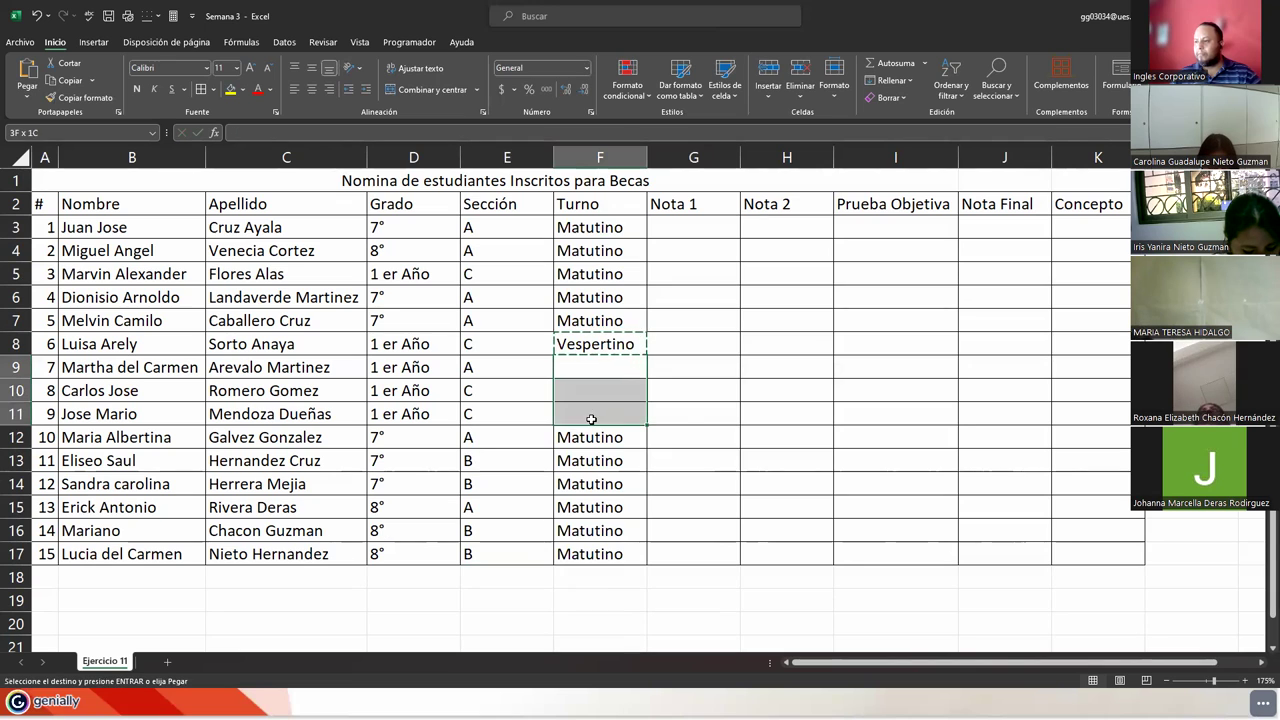
key("ctrl+v")
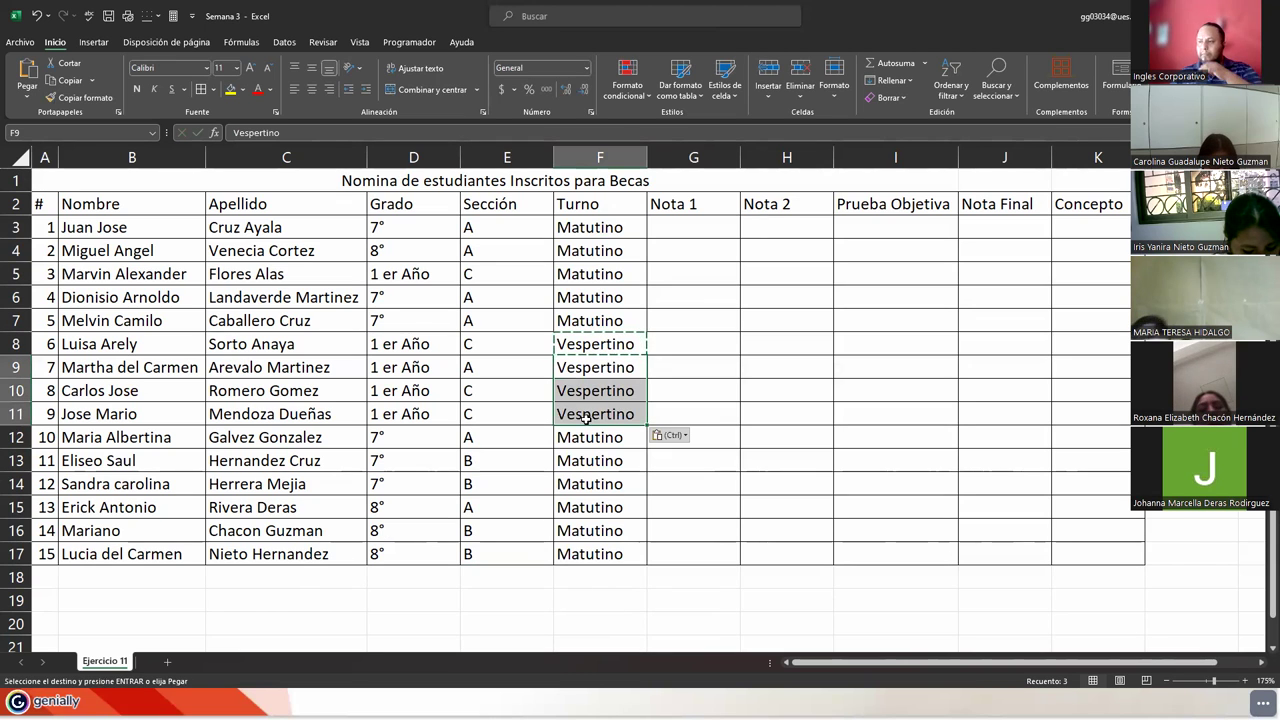
Autofit the width of the Sección column and clear the pending copy selection
double_click(553, 158)
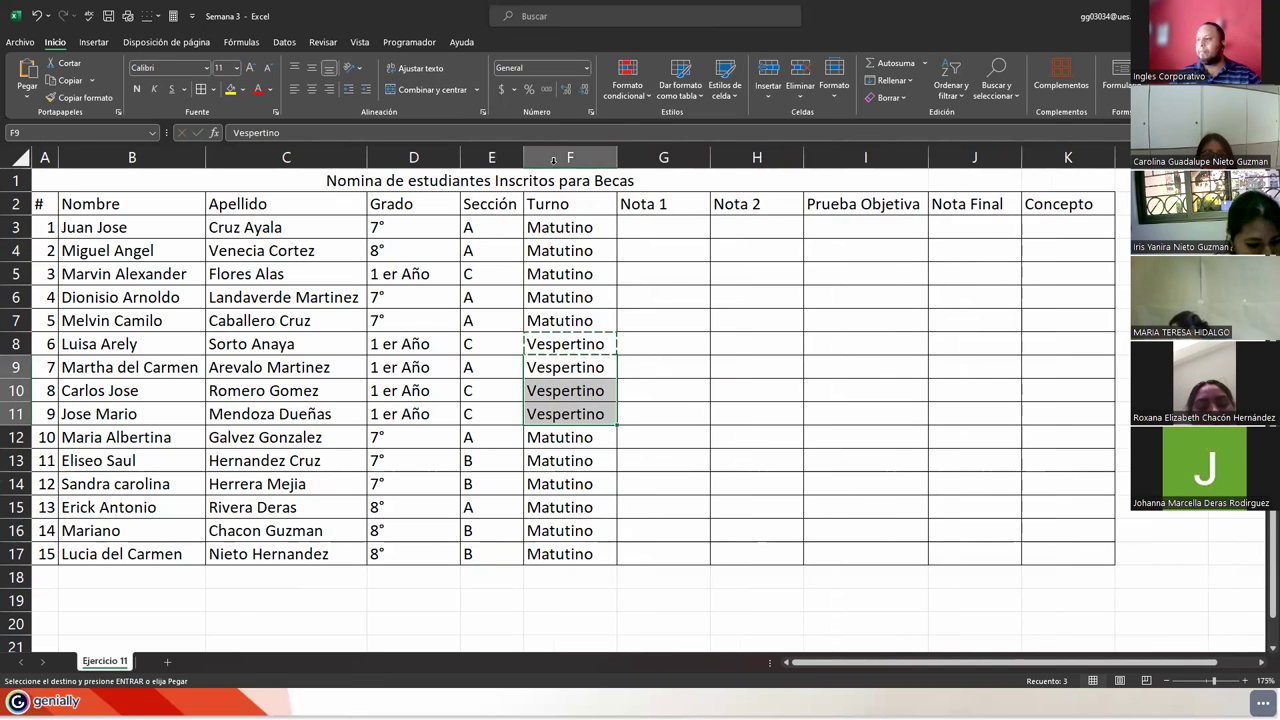
left_click(633, 225)
key("Escape")
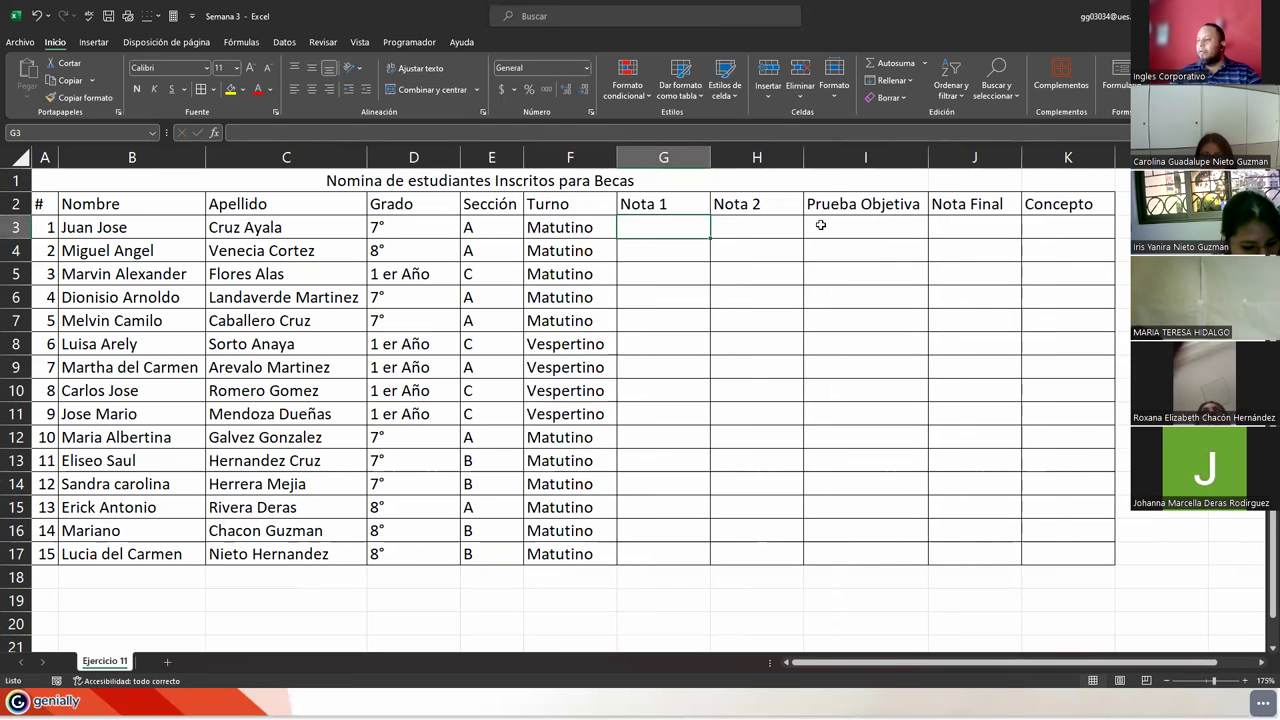
Enter the Nota Final formula =G3*35%+H3*35%+I3*30% in J3 and fill it down to J17, formatted with one decimal
left_click(955, 225)
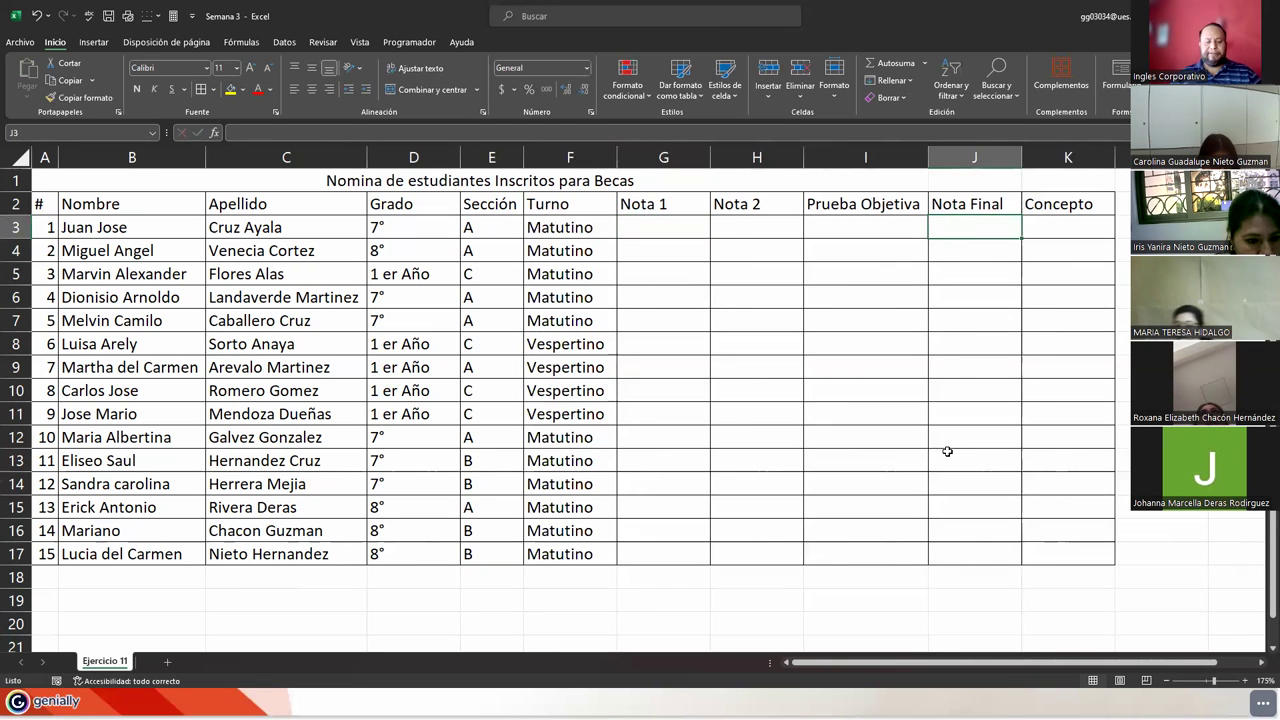
type("=")
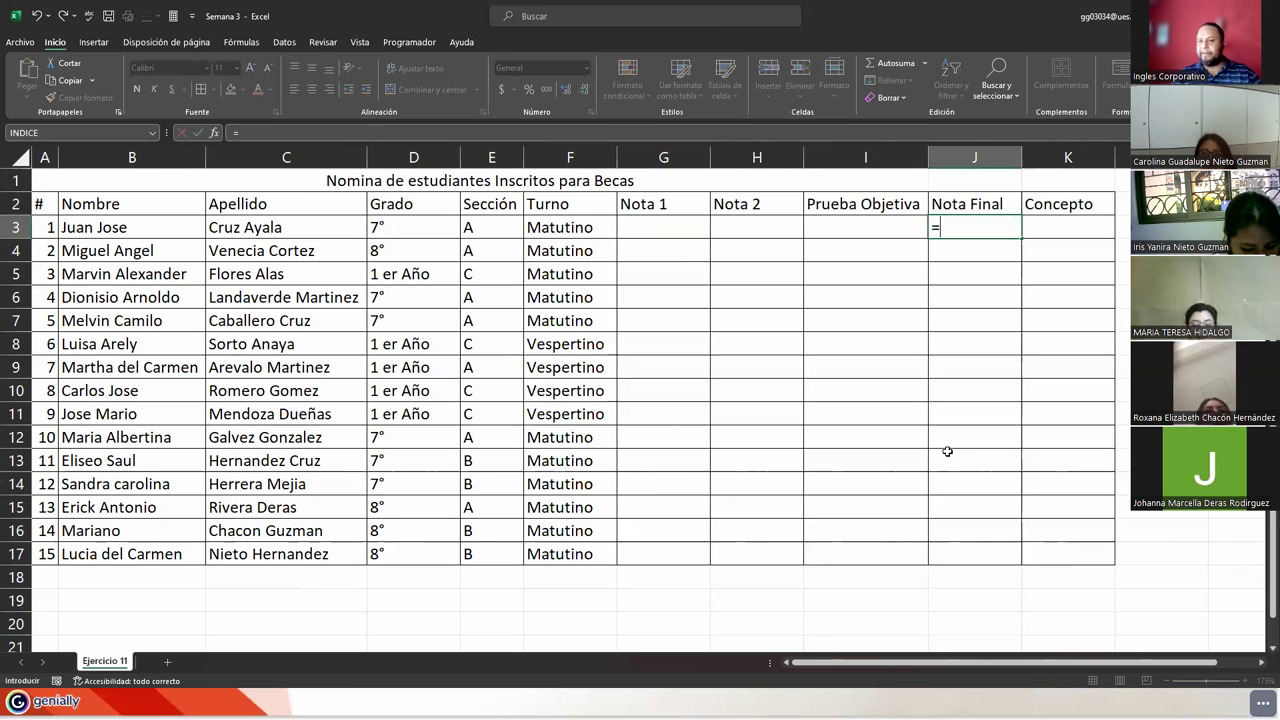
key("Left")
key("Left")
key("Left")
type("*3")
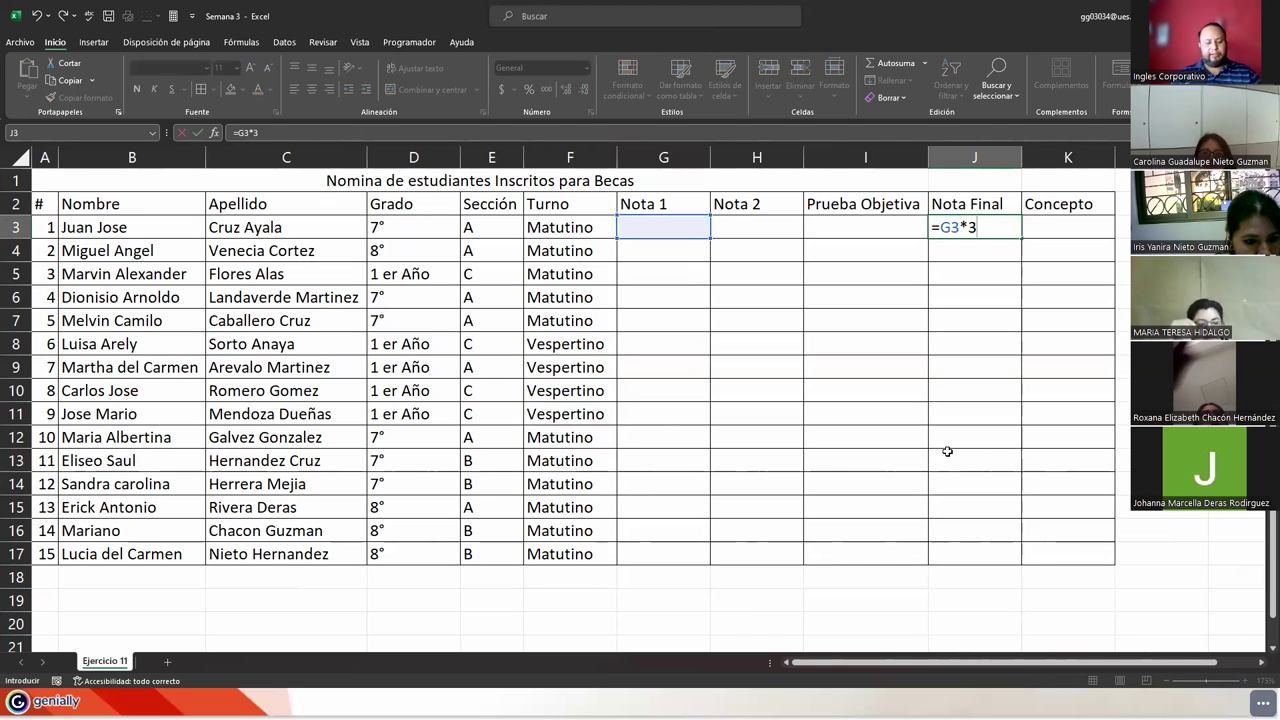
type("5%+")
key("Left")
key("Left")
type("*3")
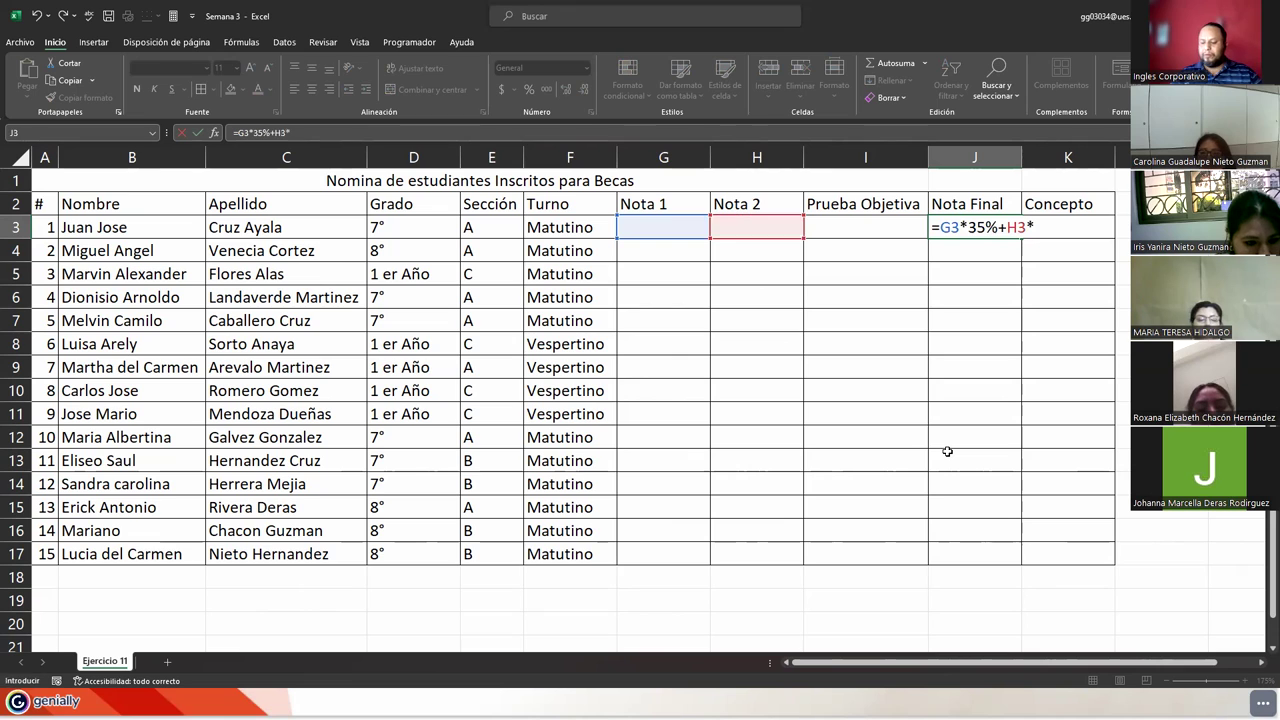
type("5%")
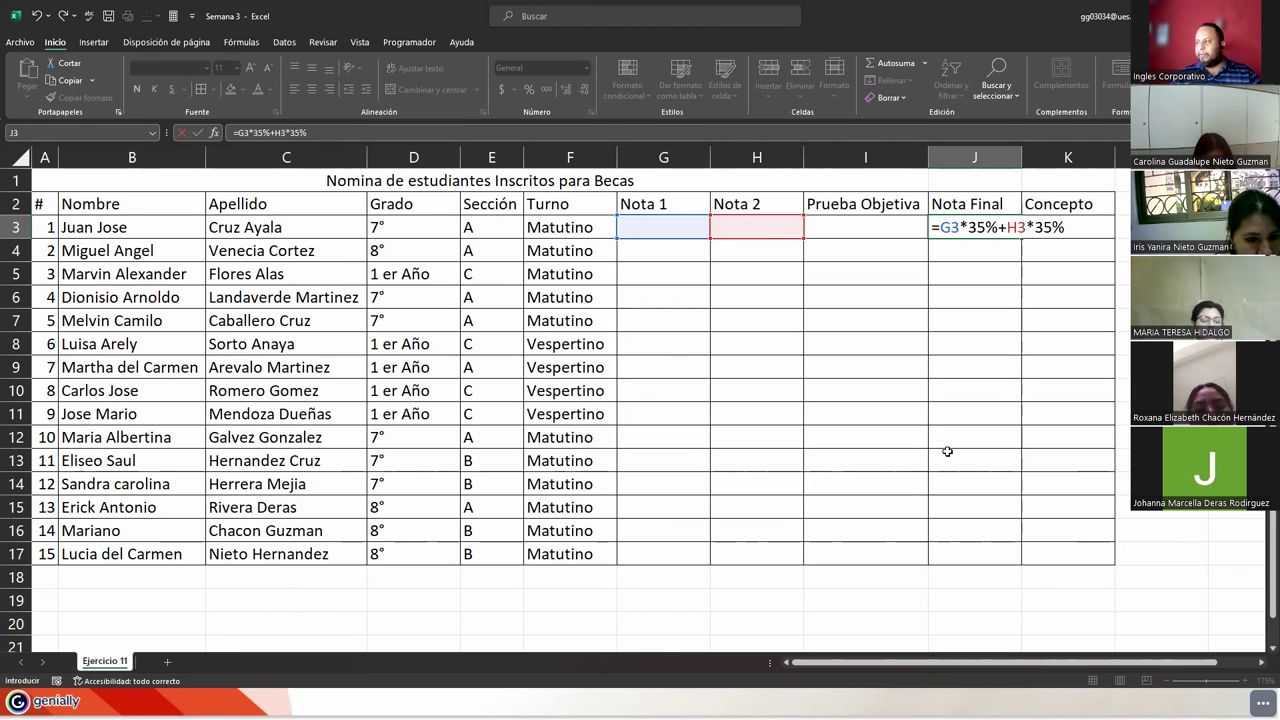
type("+")
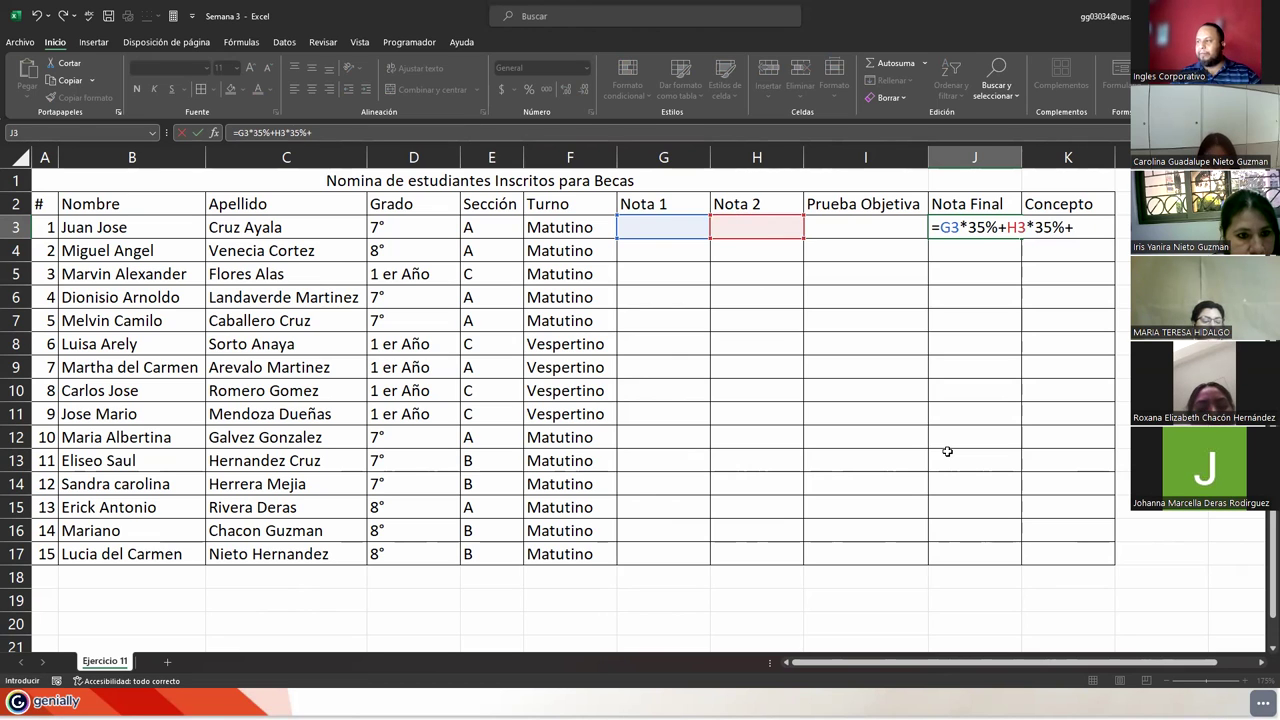
key("Left")
type("*30%")
key("Return")
key("Up")
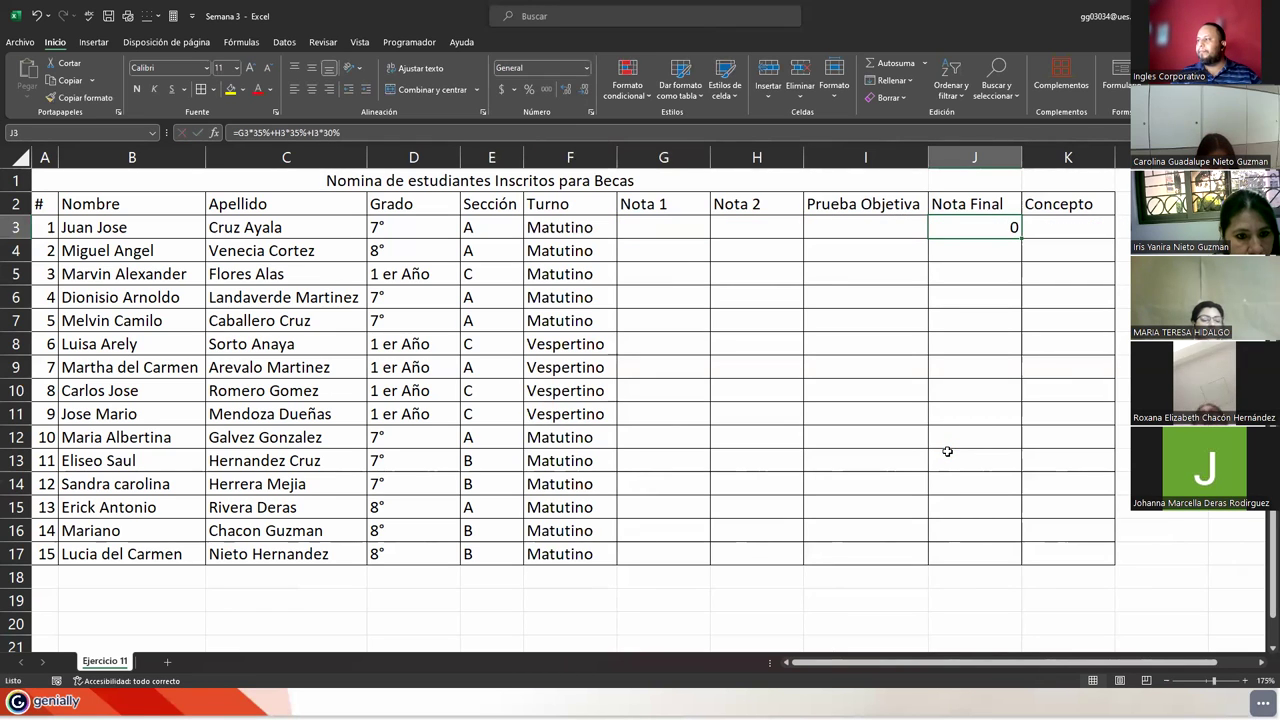
double_click(1020, 237)
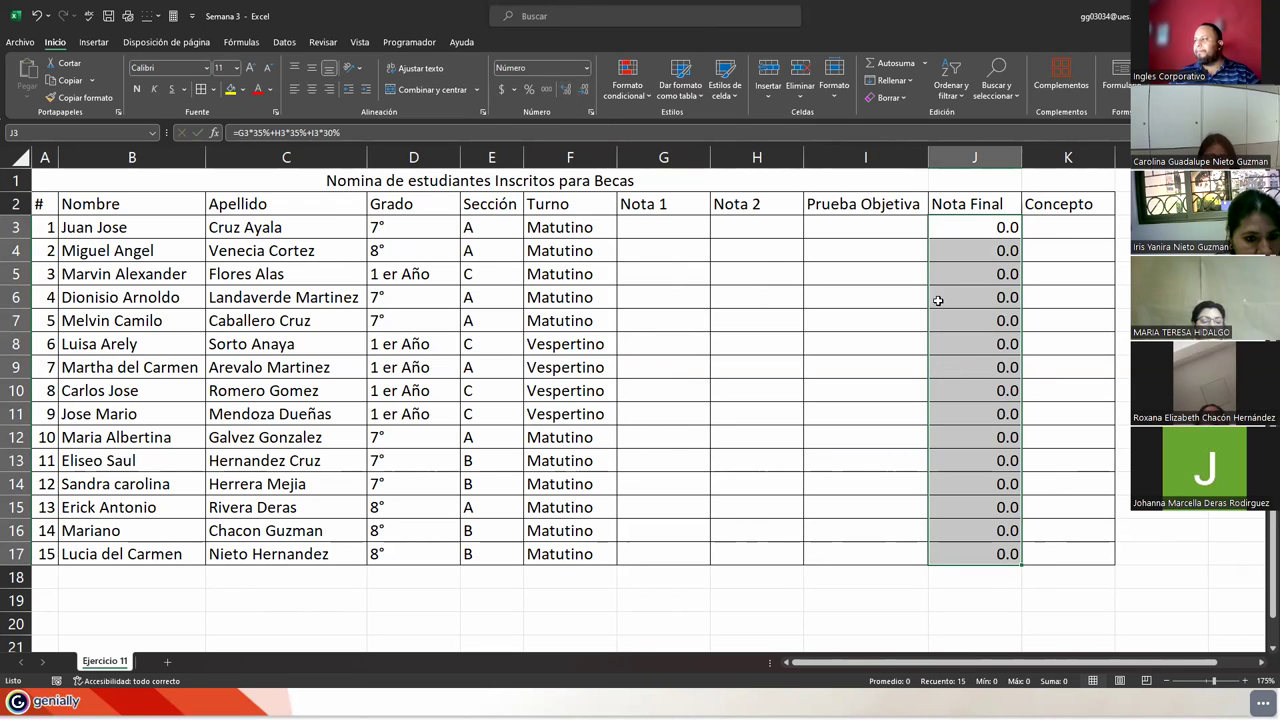
left_click(1039, 237)
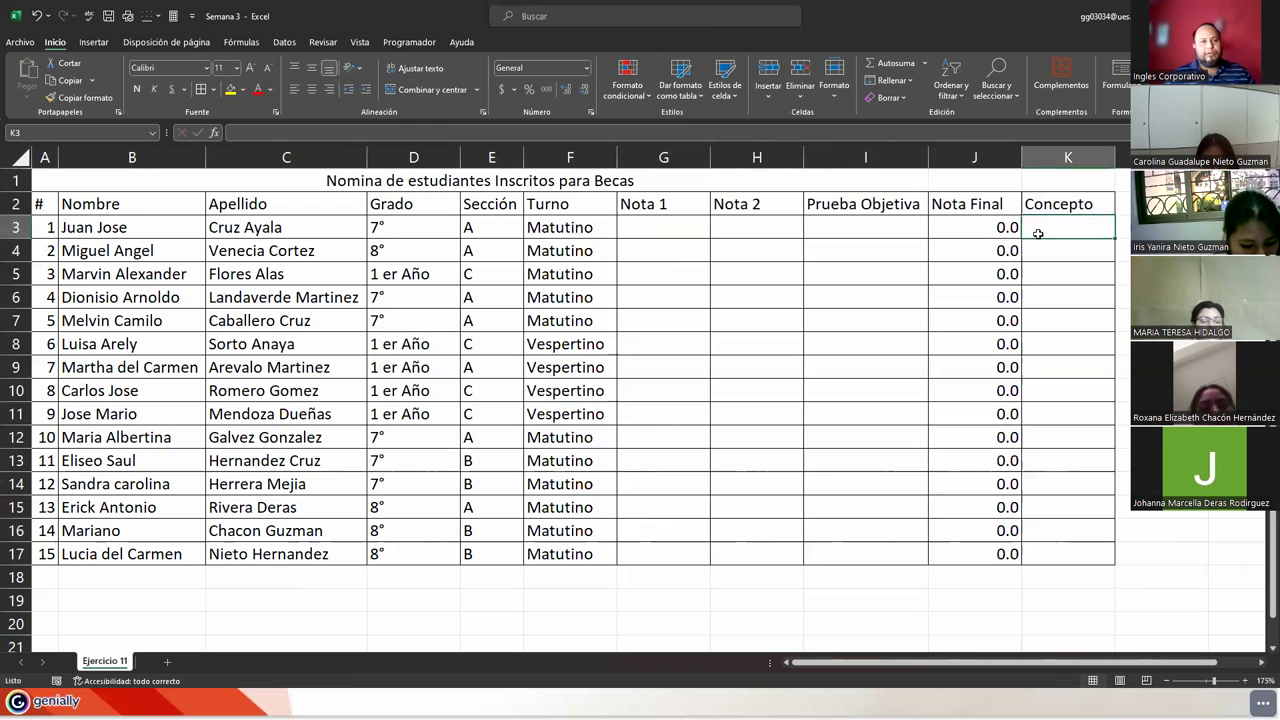
left_click(420, 240)
left_click_drag(414, 331, 431, 545)
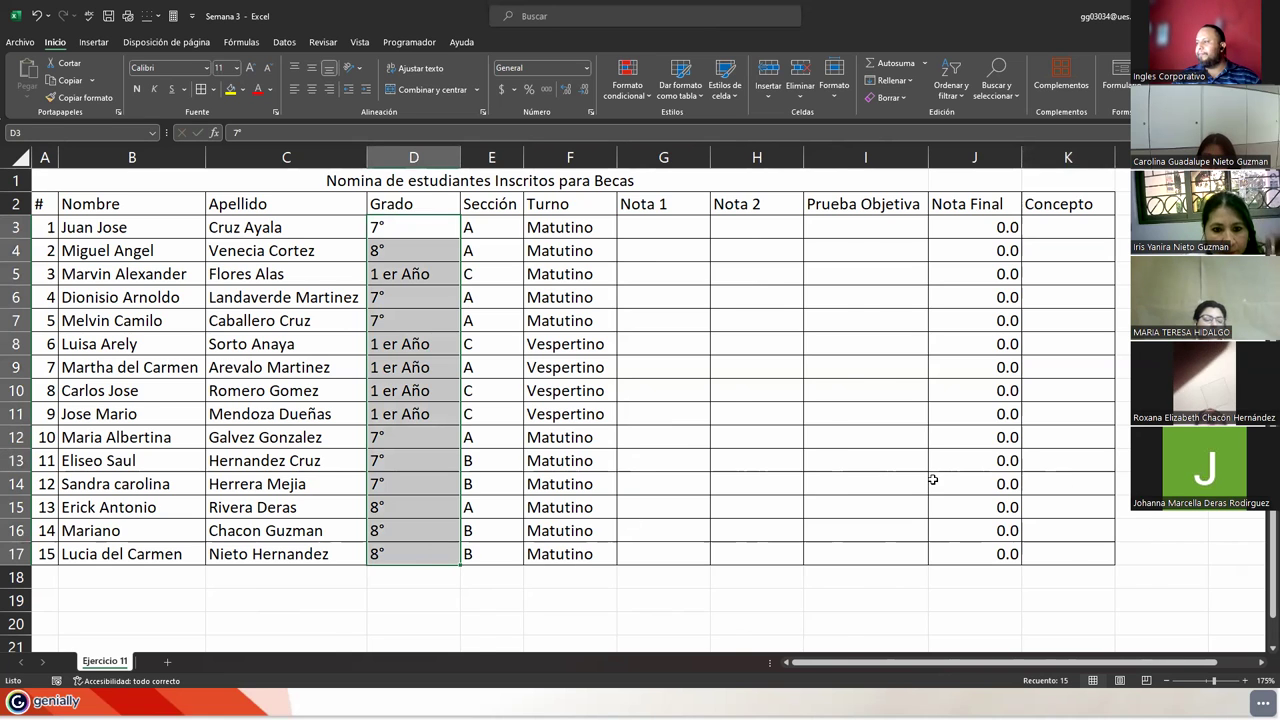
Start a grading scale beside the table with the thresholds >9 in M7 and >8 in M8
scroll(1047, 427, "down", 1, "ctrl")
left_click(1115, 304)
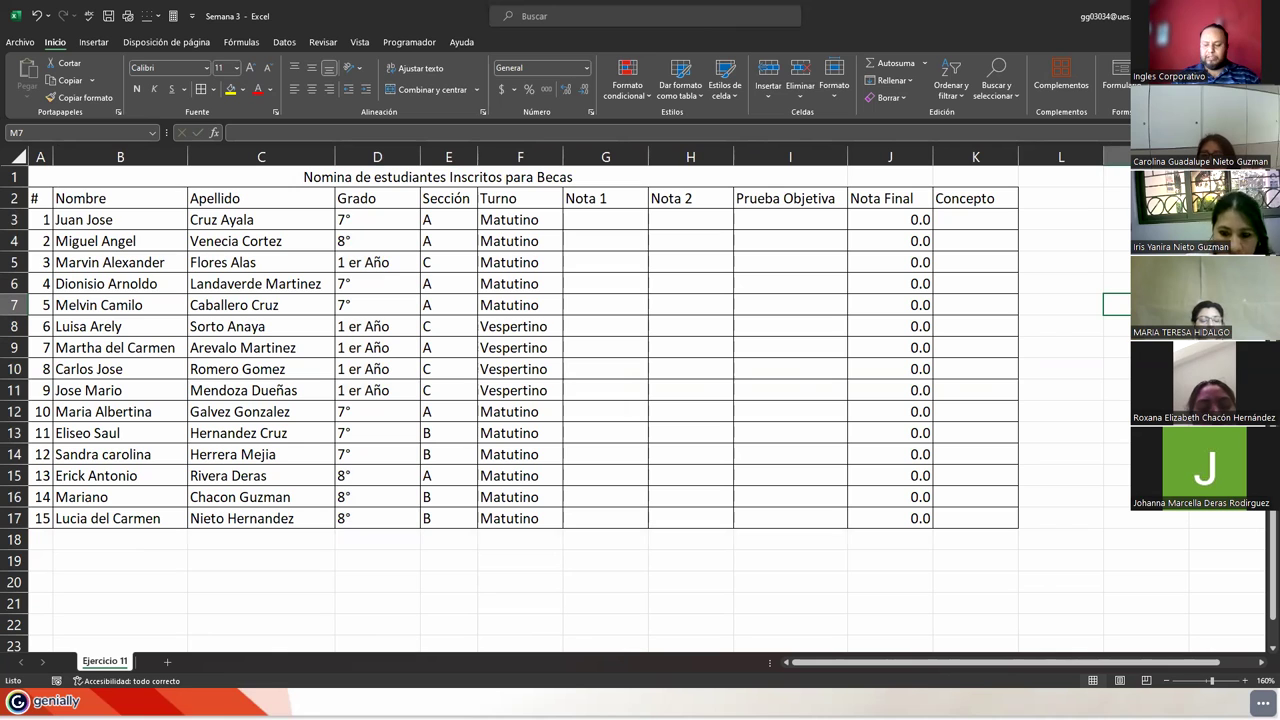
type(">9")
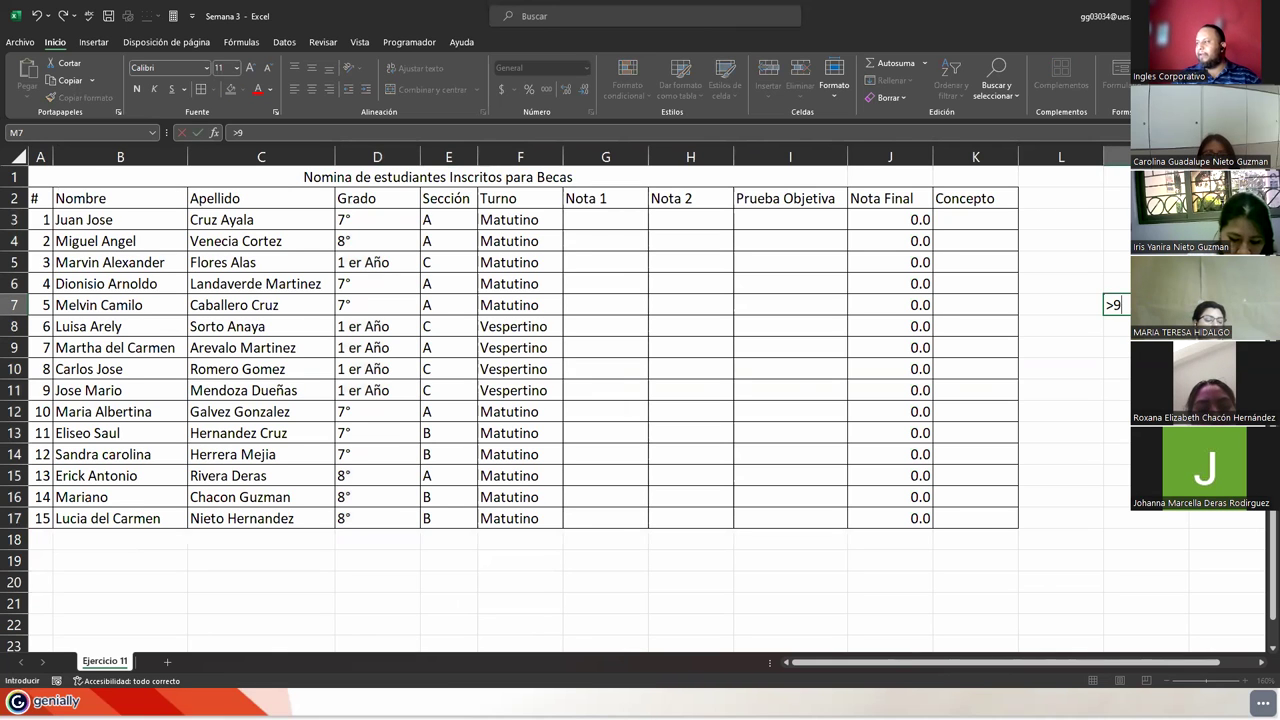
key("Tab")
key("Return")
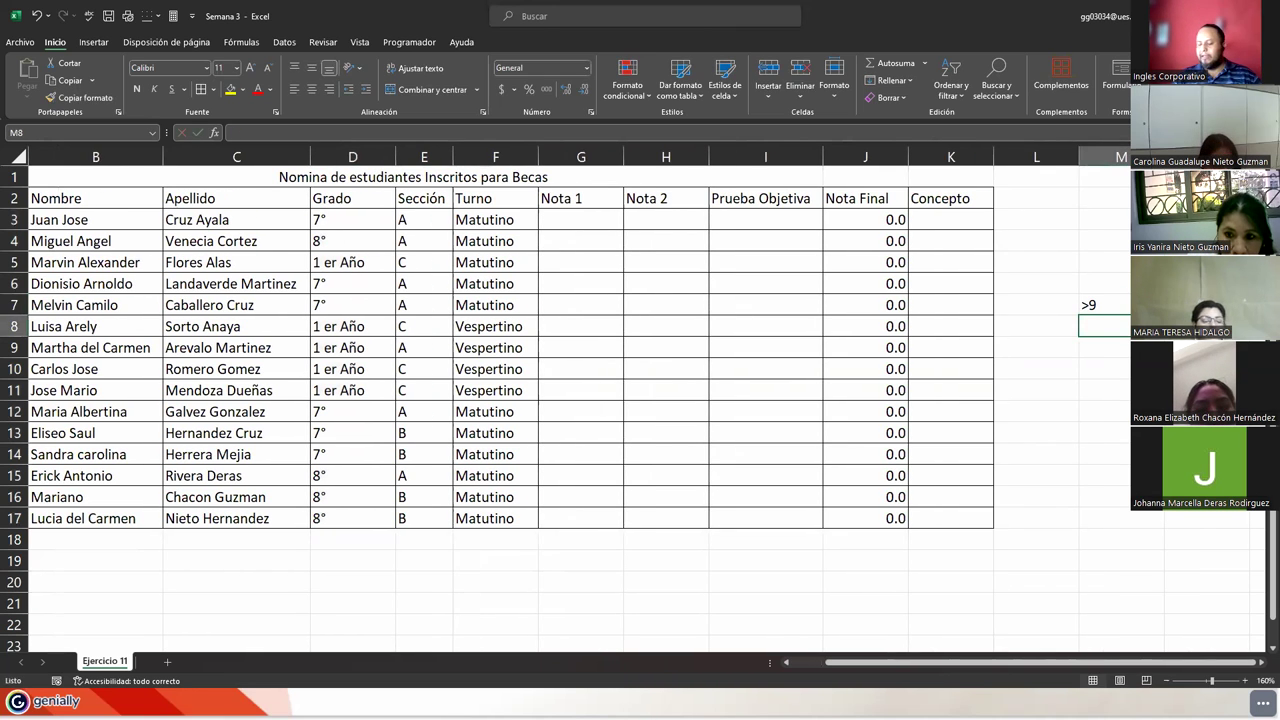
key("alt")
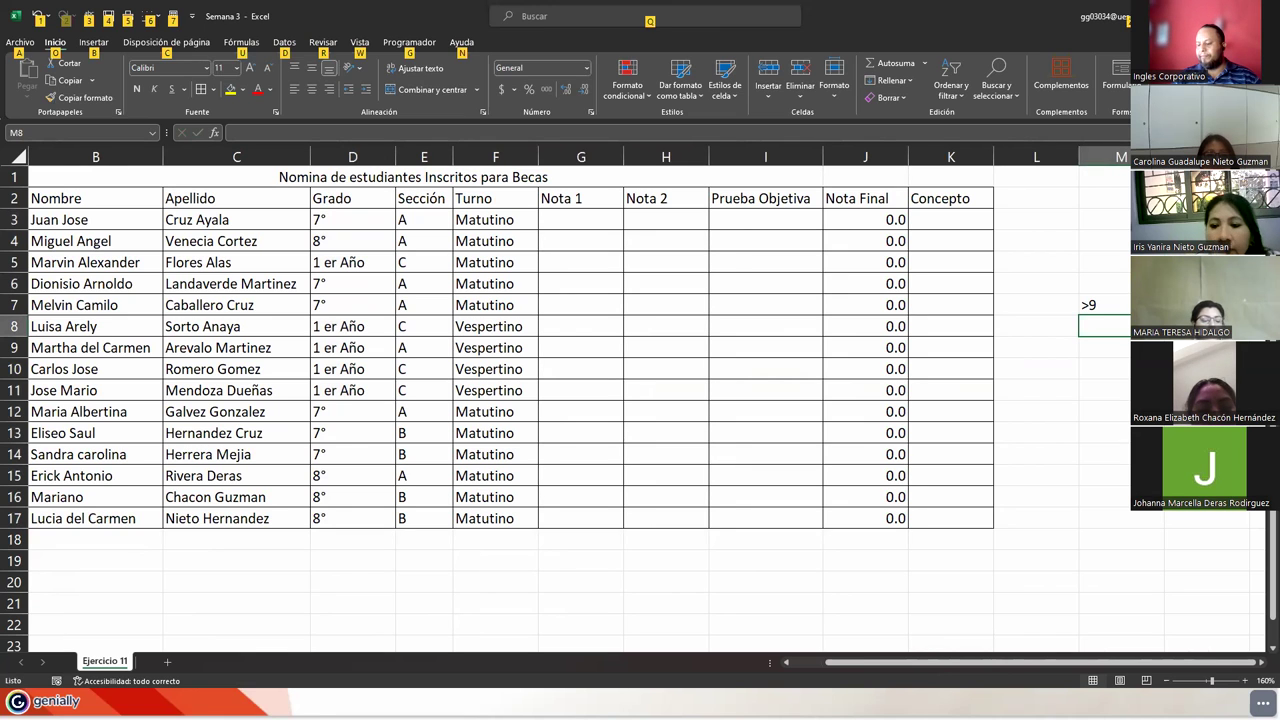
key("alt")
type(">8")
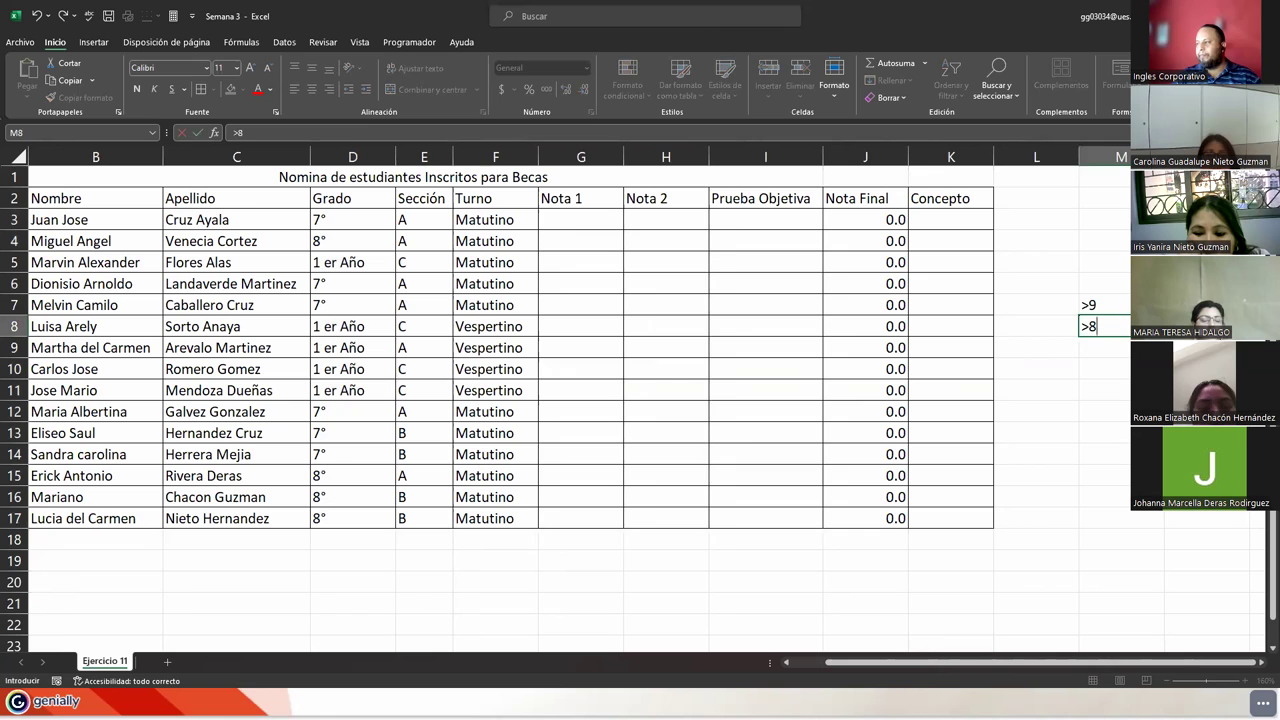
key("Tab")
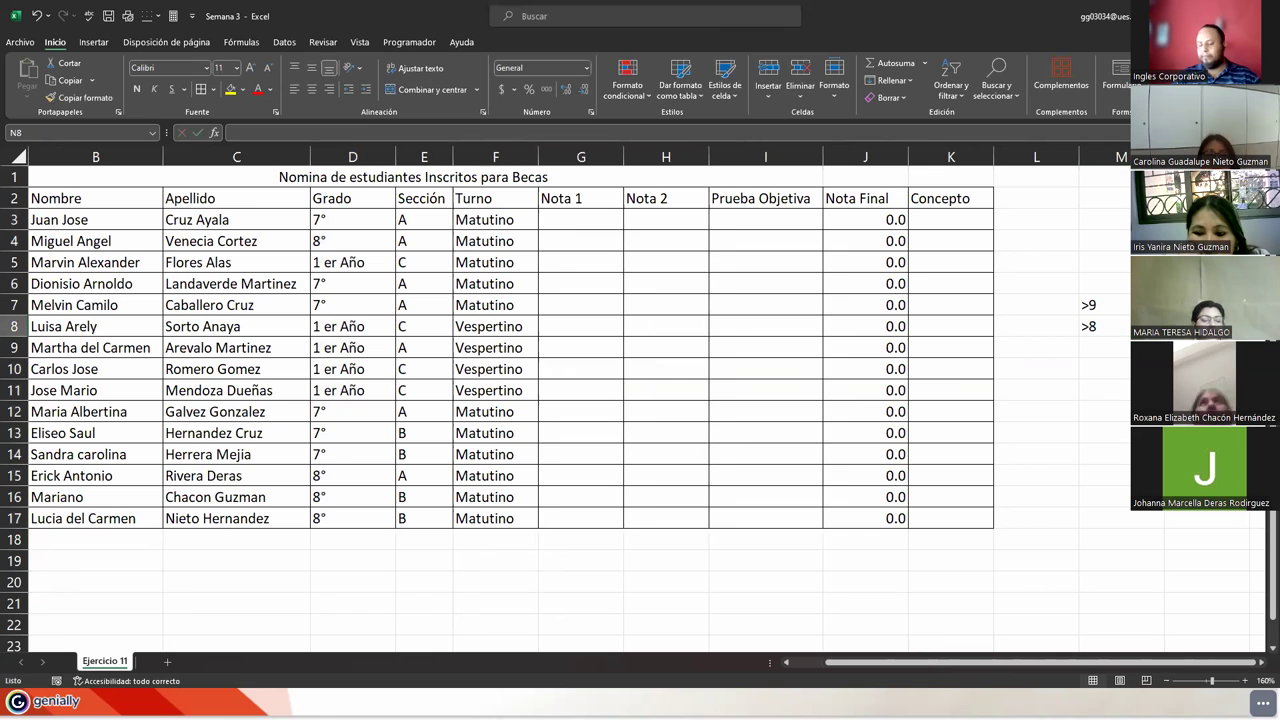
key("Return")
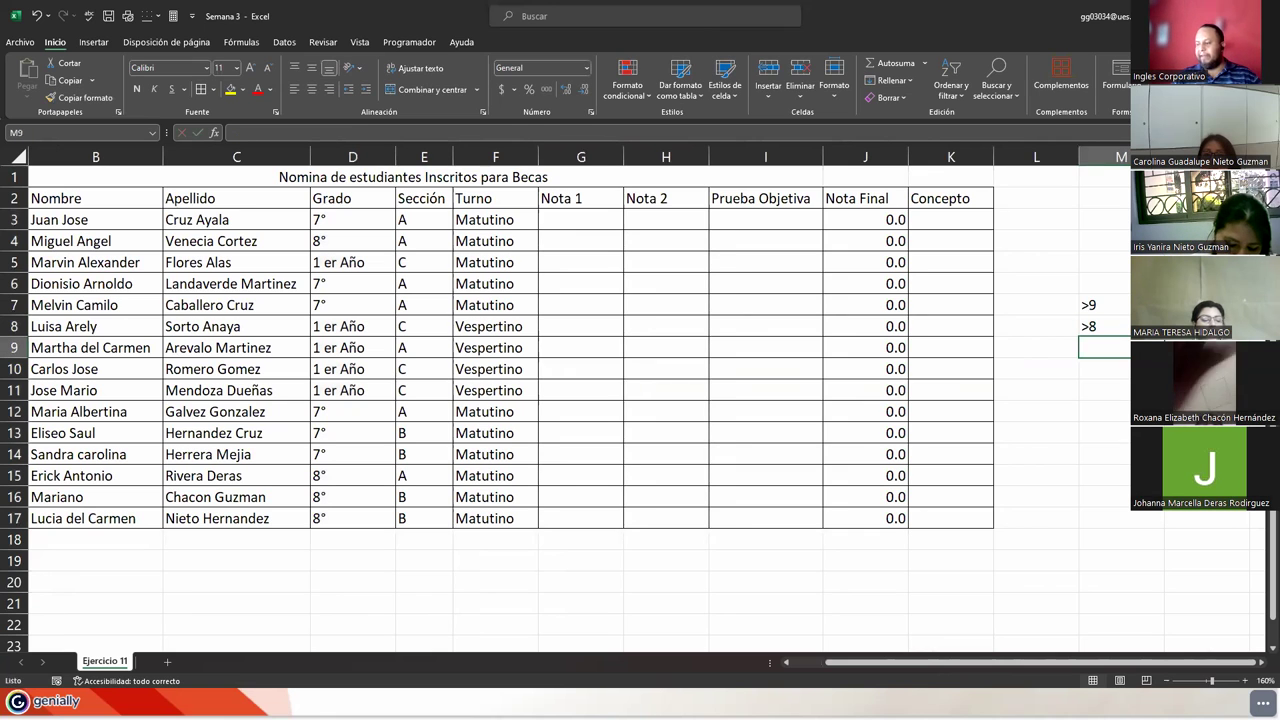
Add >7 with concept B in M9 and N9, and :: with N/A in M10 and N10 of the grading scale
type("\\")
key("BackSpace")
type(">7")
key("Tab")
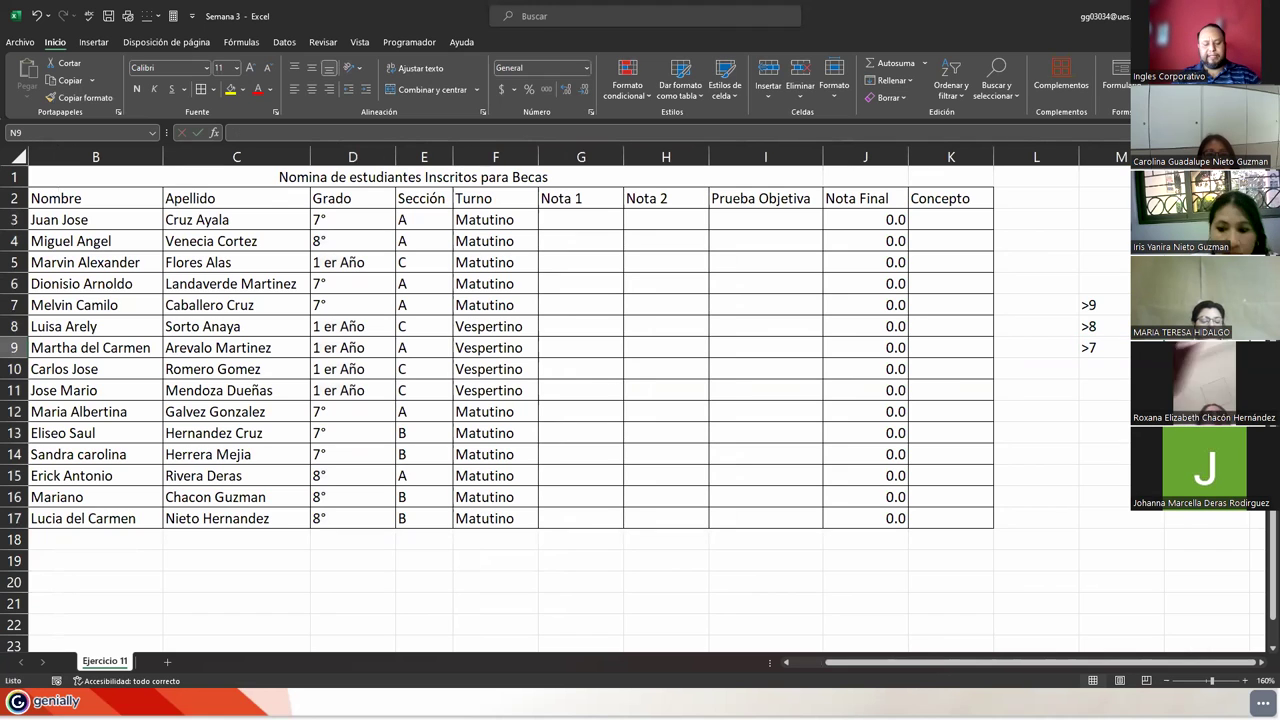
type("B")
key("Return")
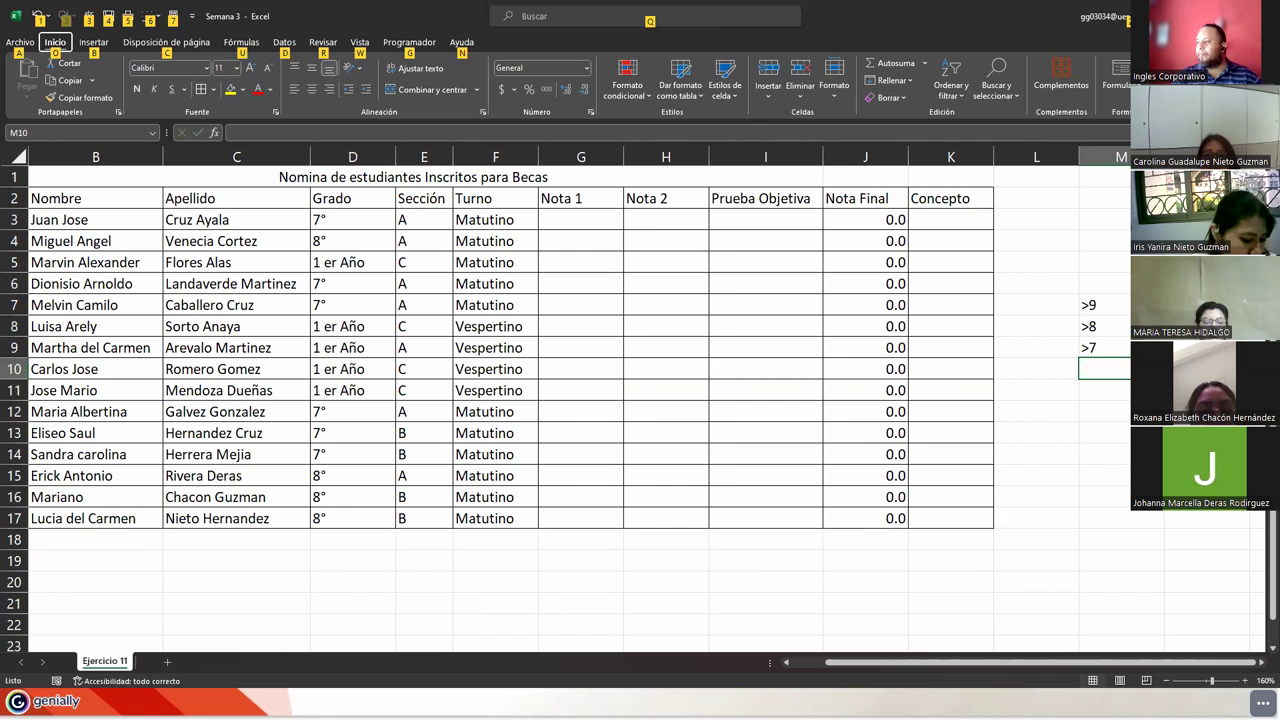
type("::")
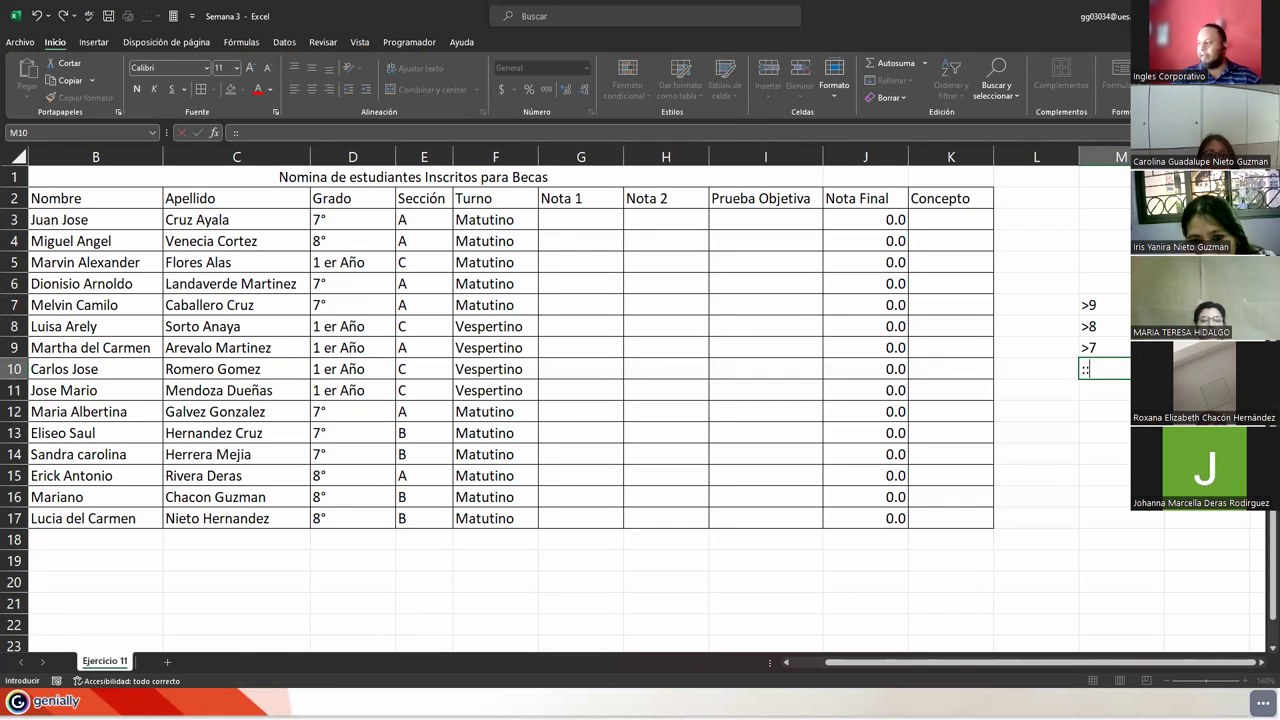
key("Tab")
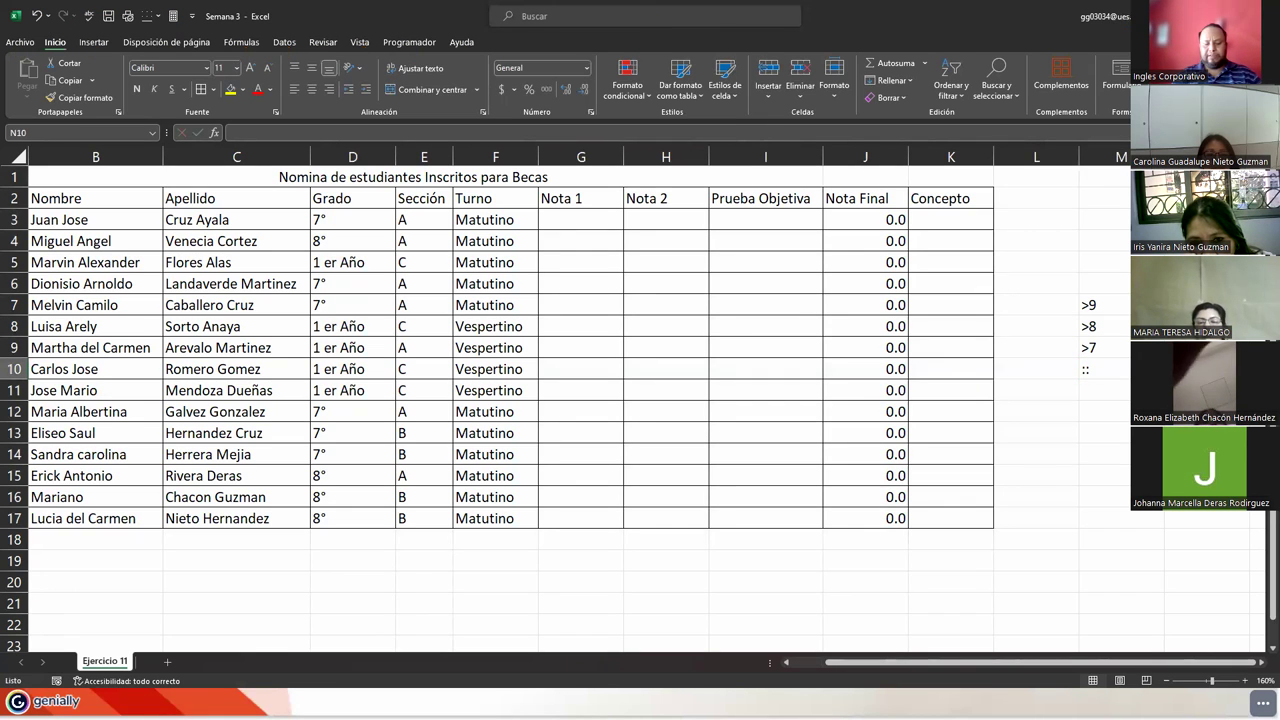
type("N/A")
key("Return")
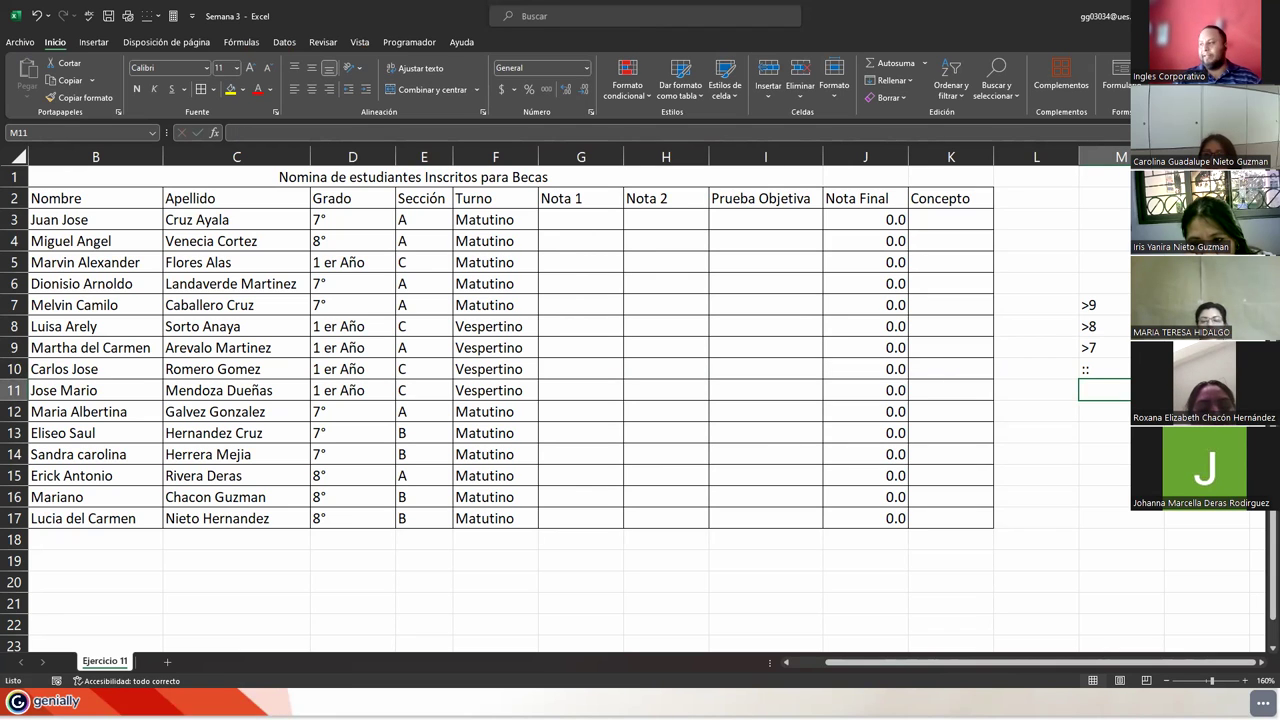
Begin a SI formula for student 1 in the Concepto column, cell K3
left_click(953, 224)
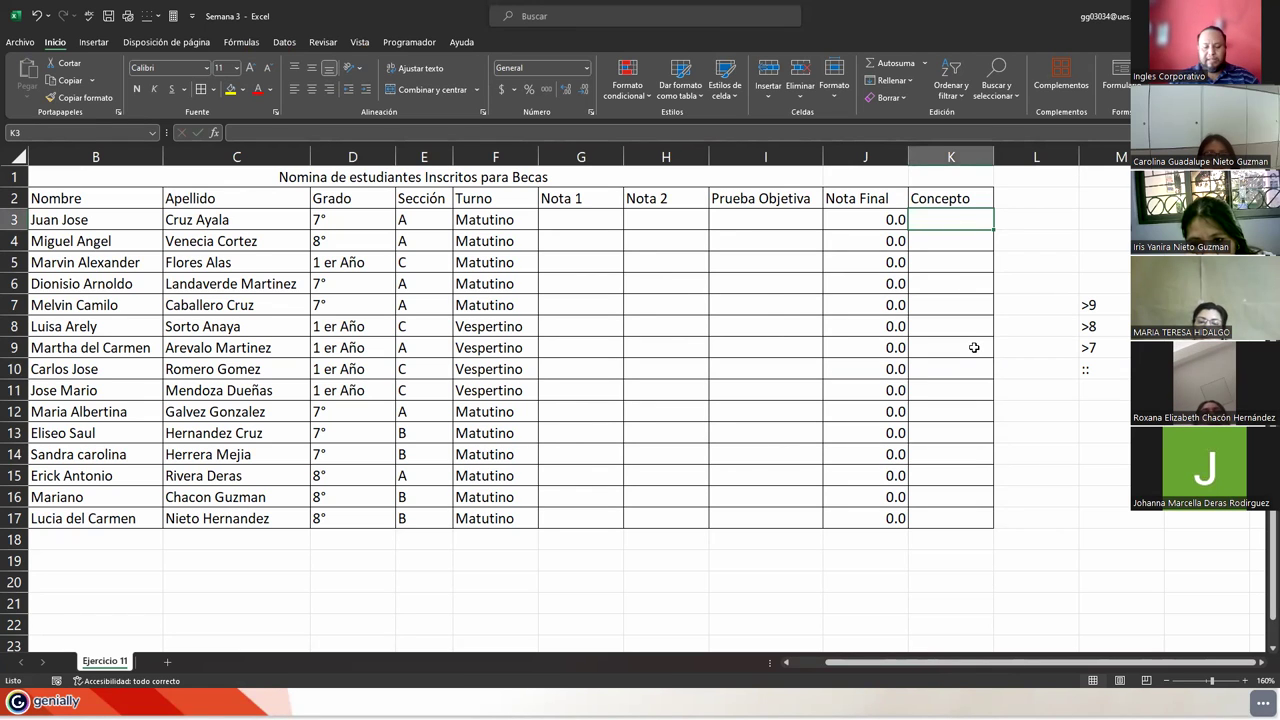
type("=si")
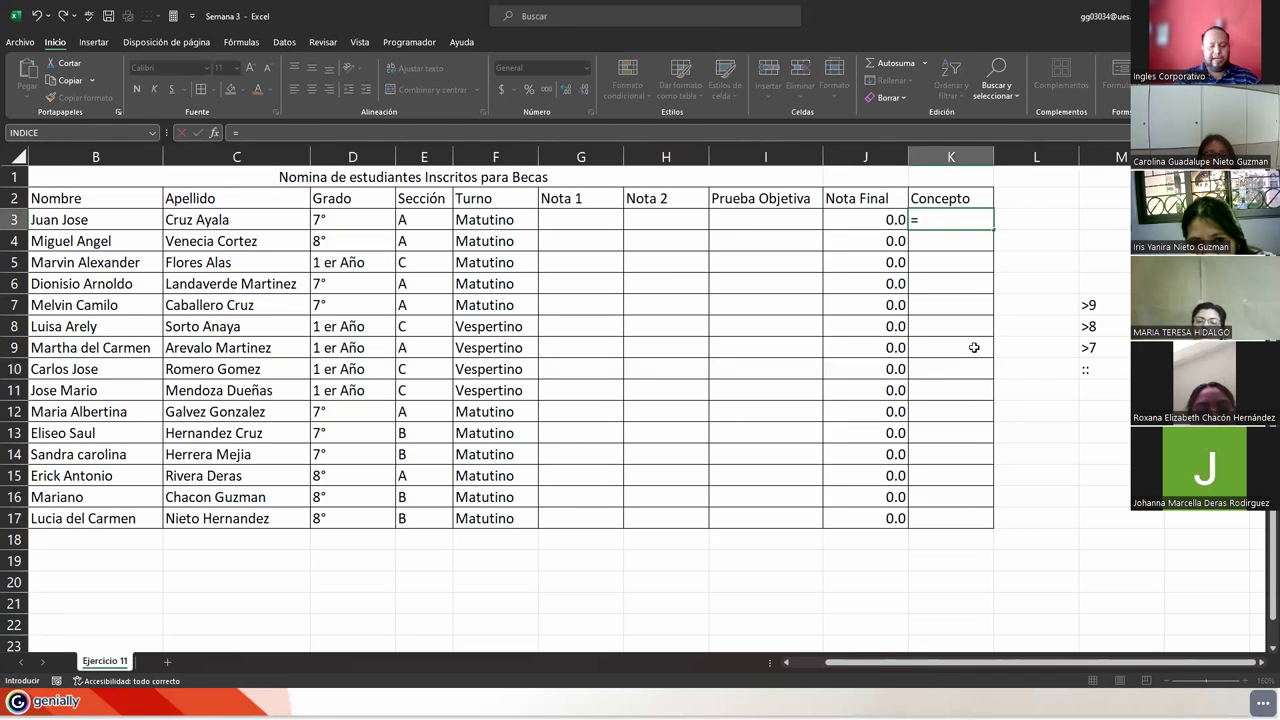
Start a SI formula in K3 that returns "E" when the final grade J3 is >=9
key("Tab")
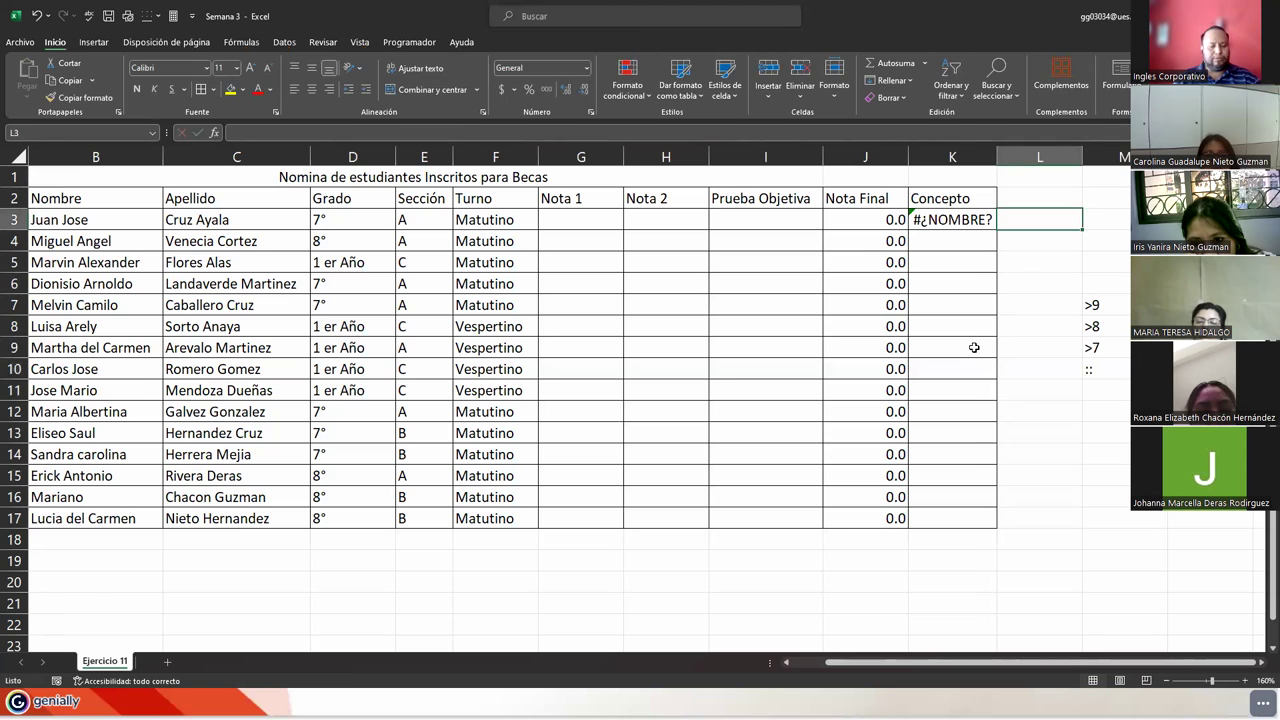
key("Left")
type("=if")
key("BackSpace")
key("BackSpace")
type("si")
key("Tab")
key("Left")
key("Right")
left_click(859, 218)
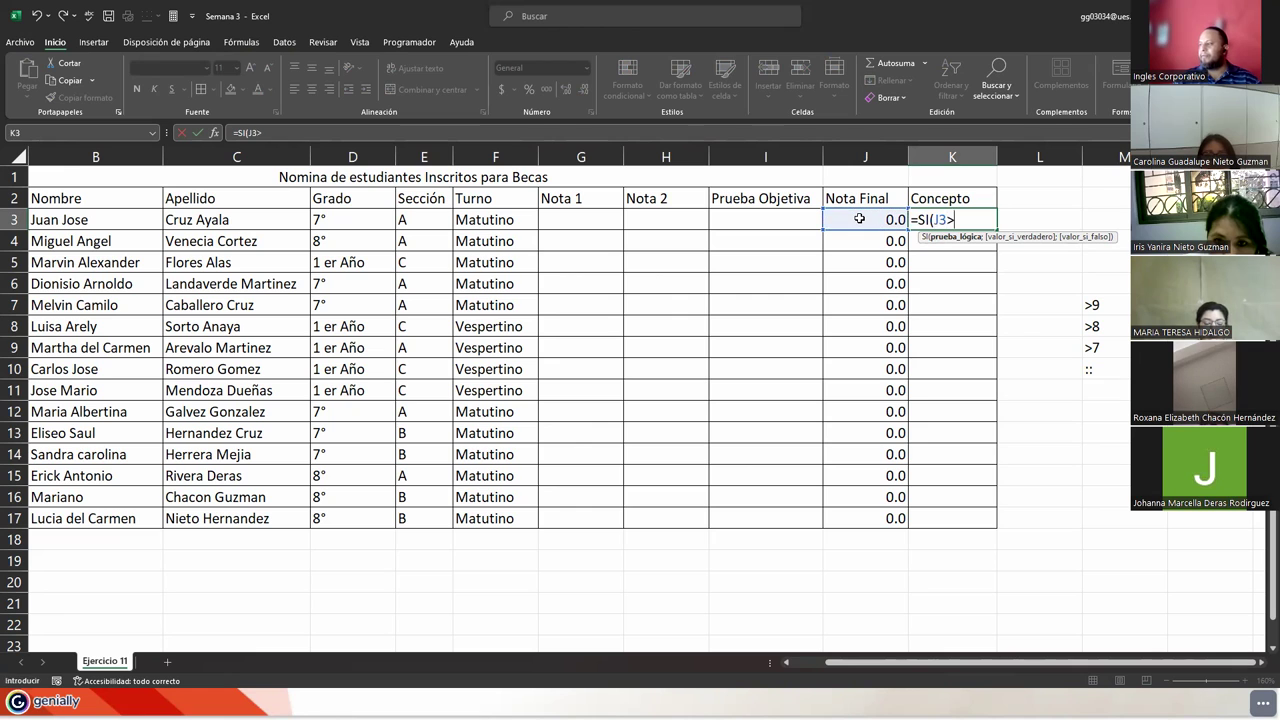
type(">)")
key("BackSpace")
type("=9")
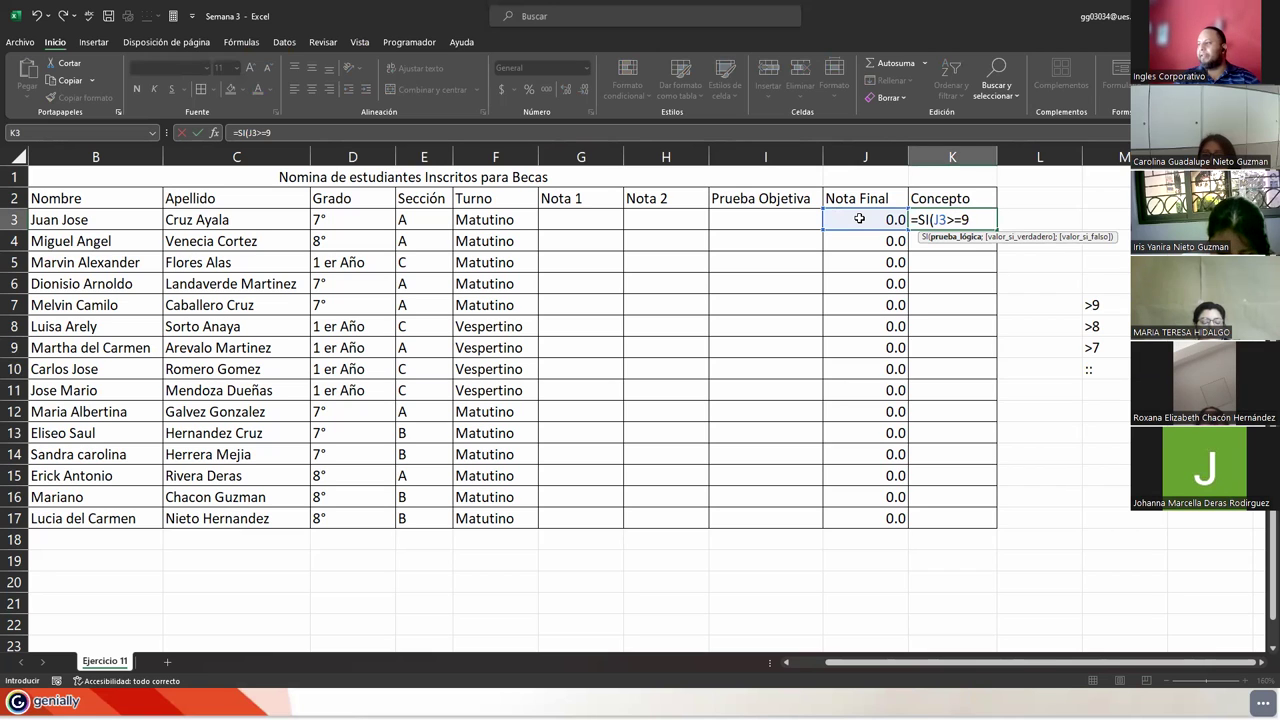
type(";\"")
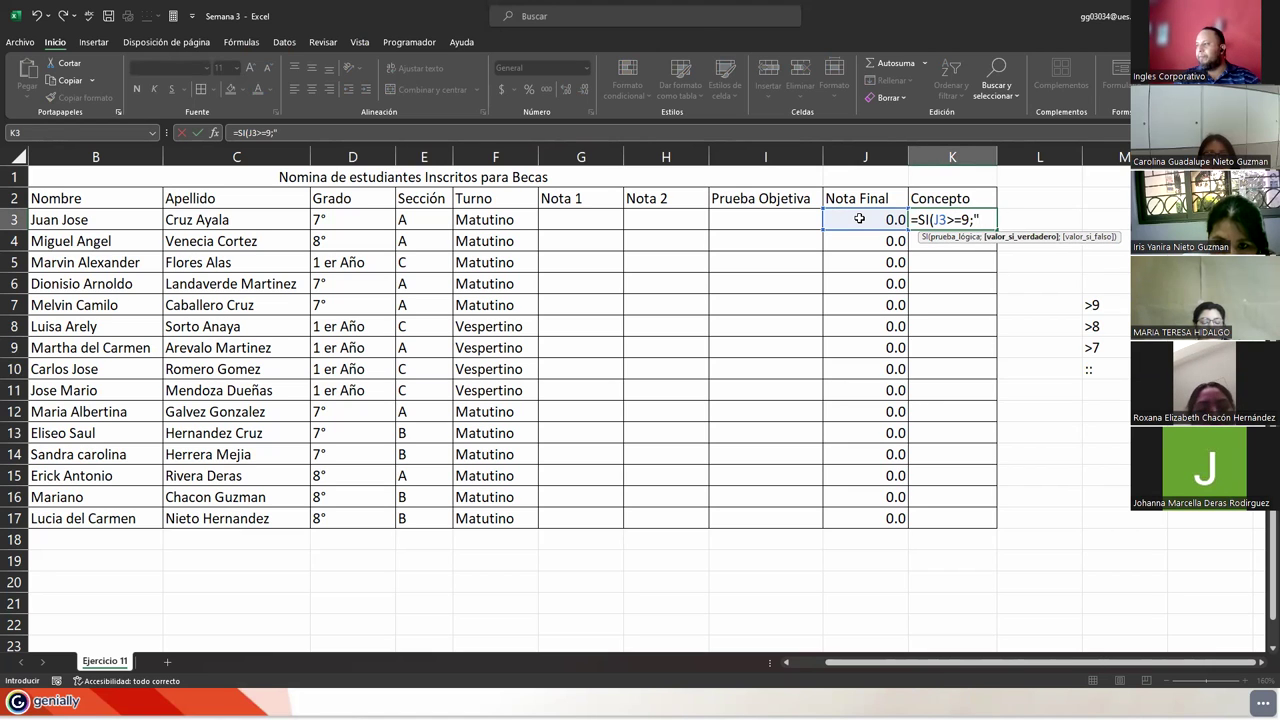
type("E\";")
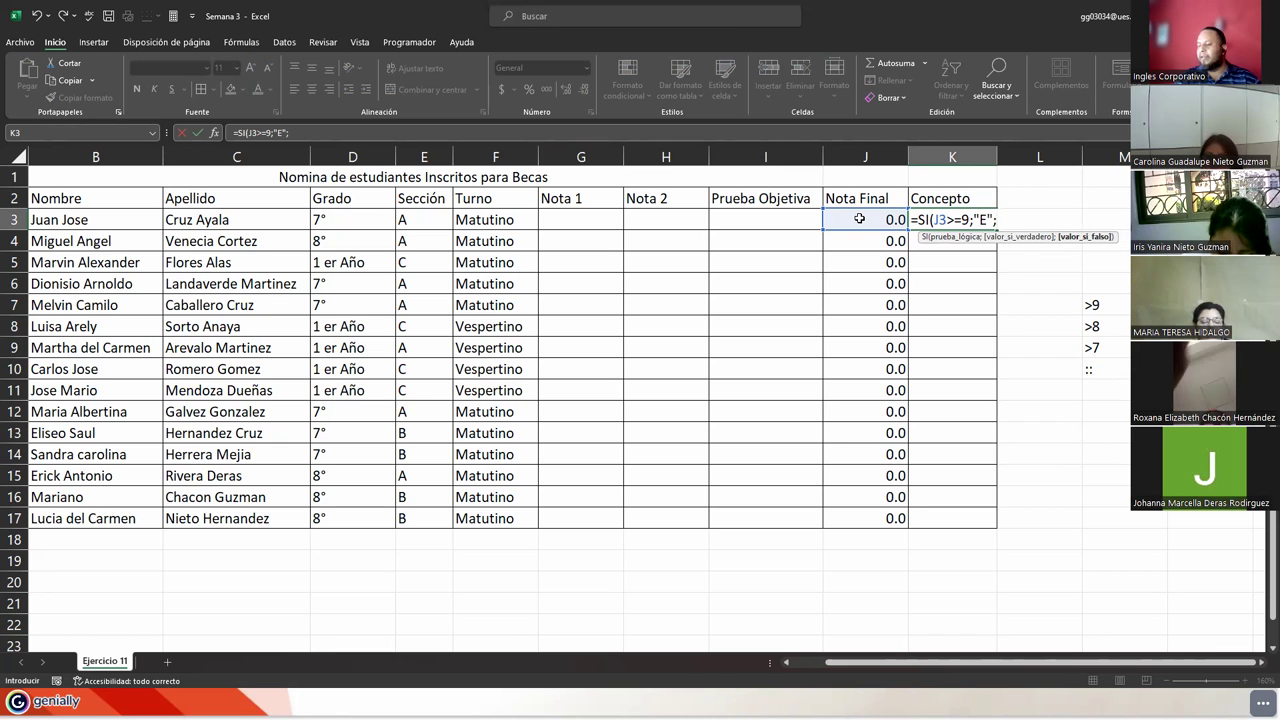
Nest a second SI as the false argument, returning "MB" when J3 is >=8
type("s")
key("Tab")
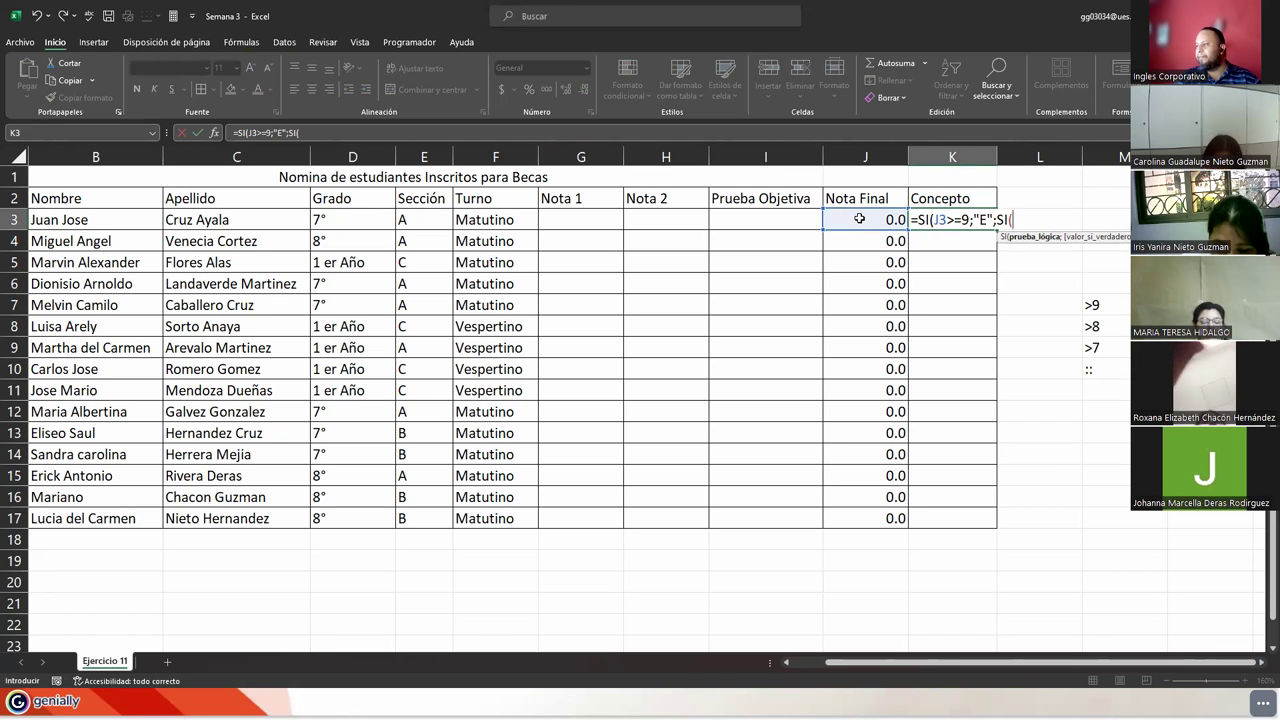
left_click(859, 218)
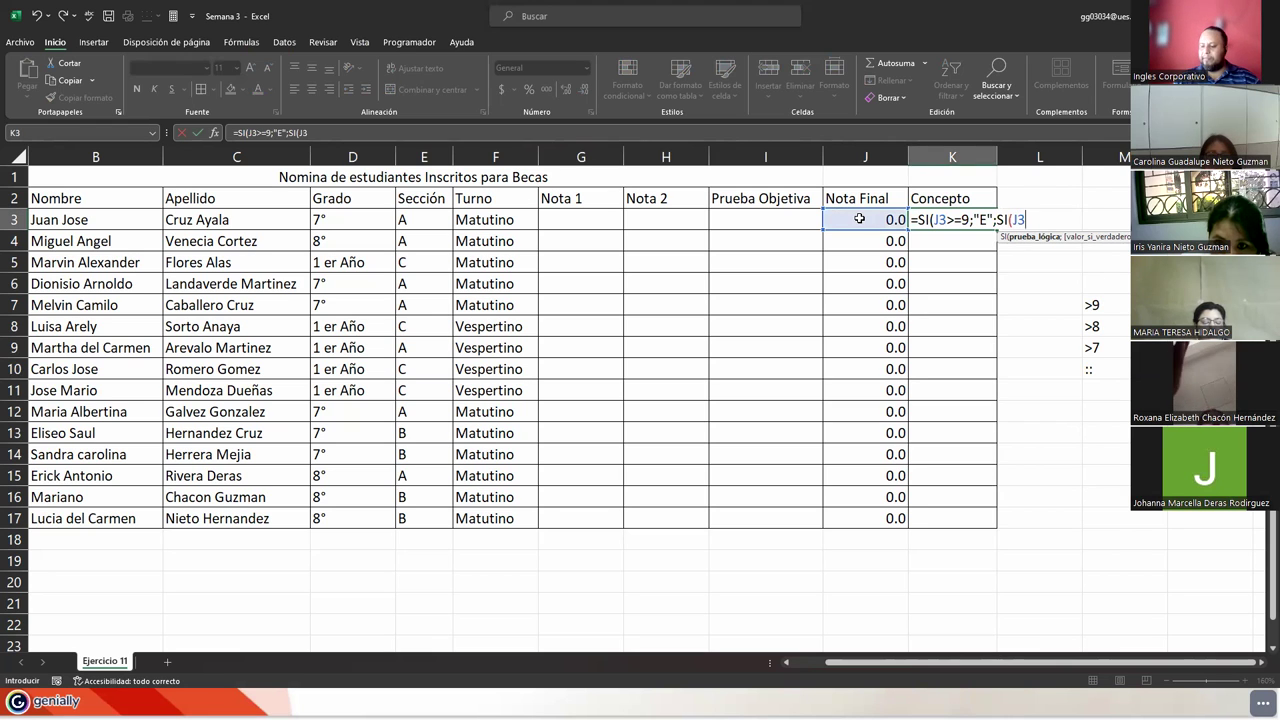
type(">=")
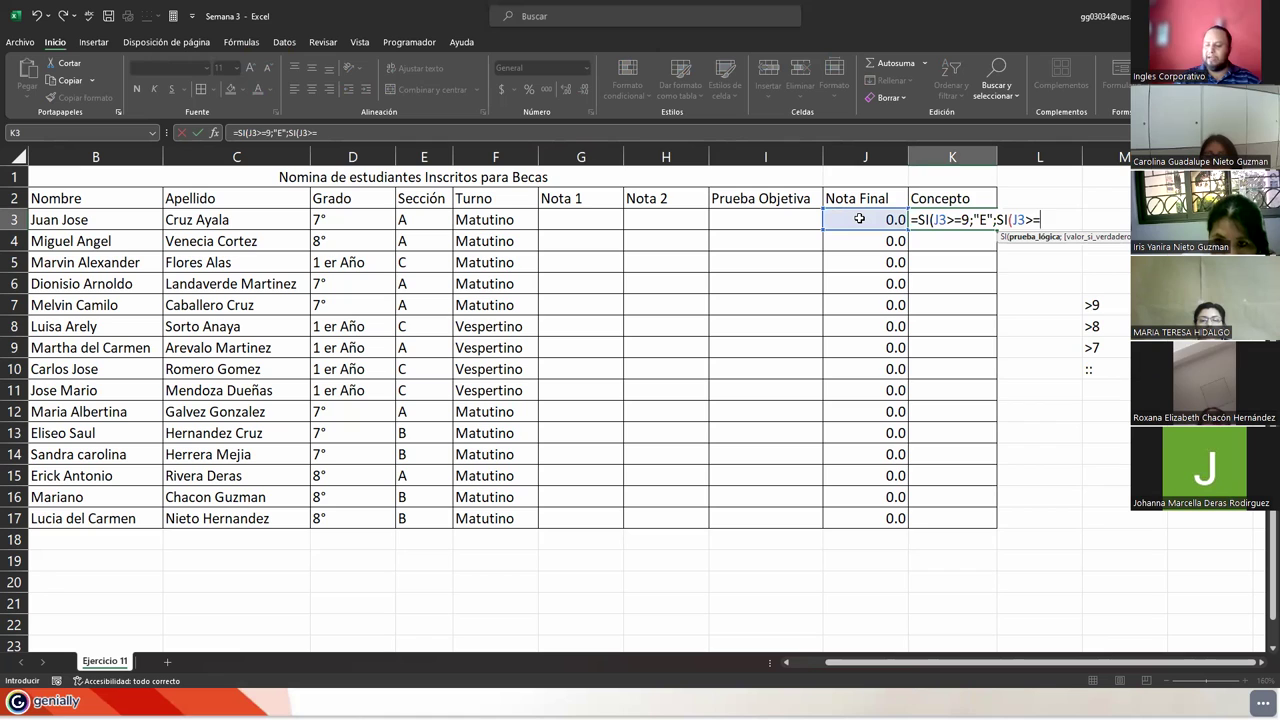
type("8")
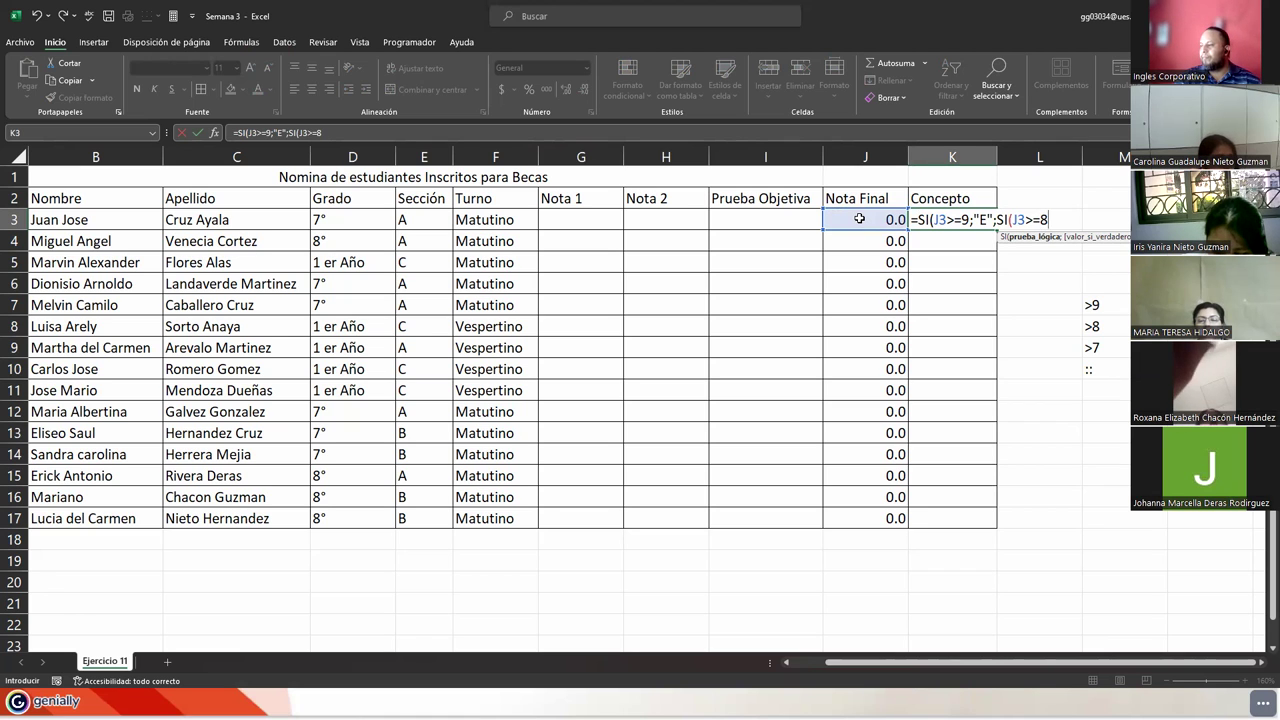
type(";\"M")
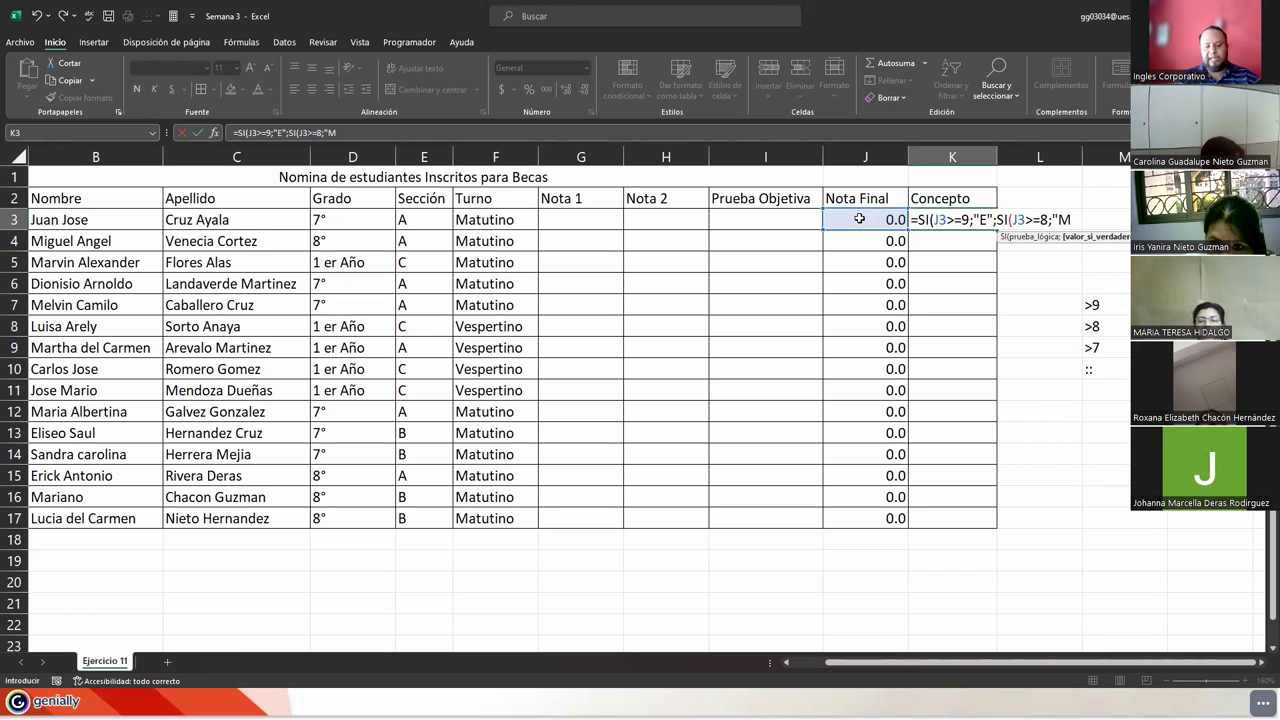
type("B\";")
type("SolverAceptar(")
key("BackSpace")
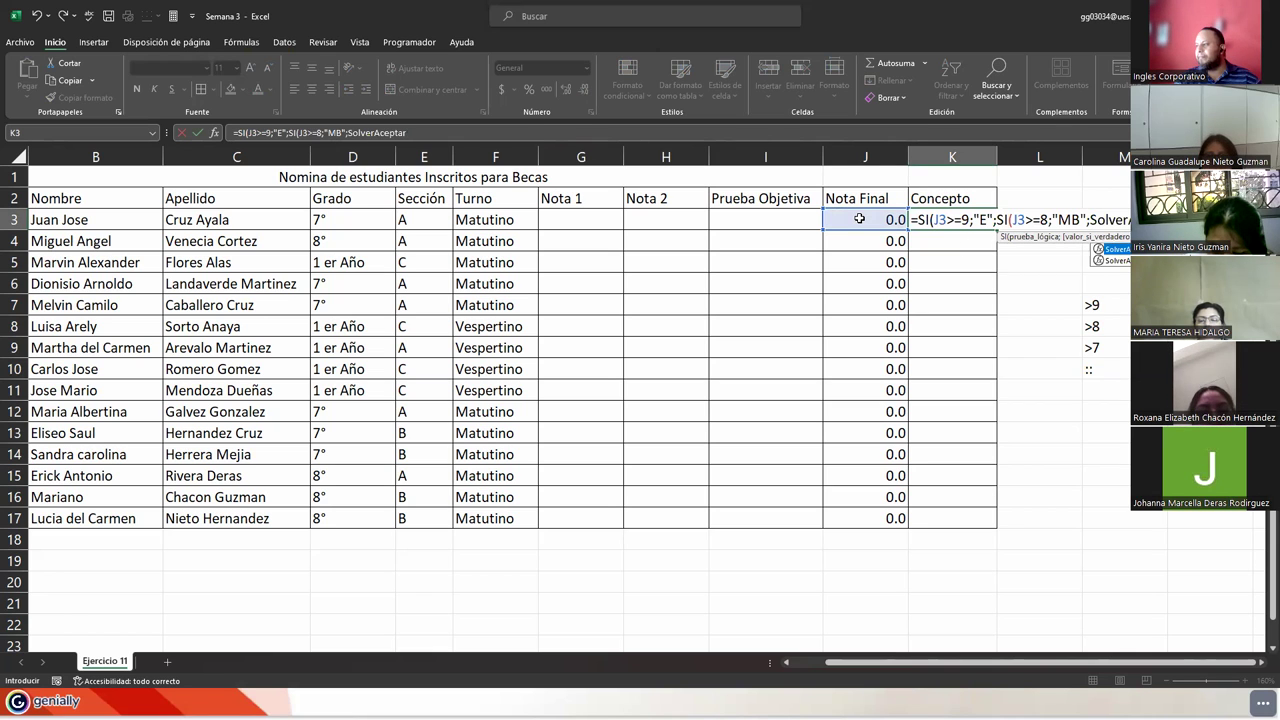
key("BackSpace")
key("BackSpace")
key("BackSpace")
key("BackSpace")
key("BackSpace")
key("BackSpace")
key("BackSpace")
key("BackSpace")
key("BackSpace")
key("BackSpace")
key("BackSpace")
key("BackSpace")
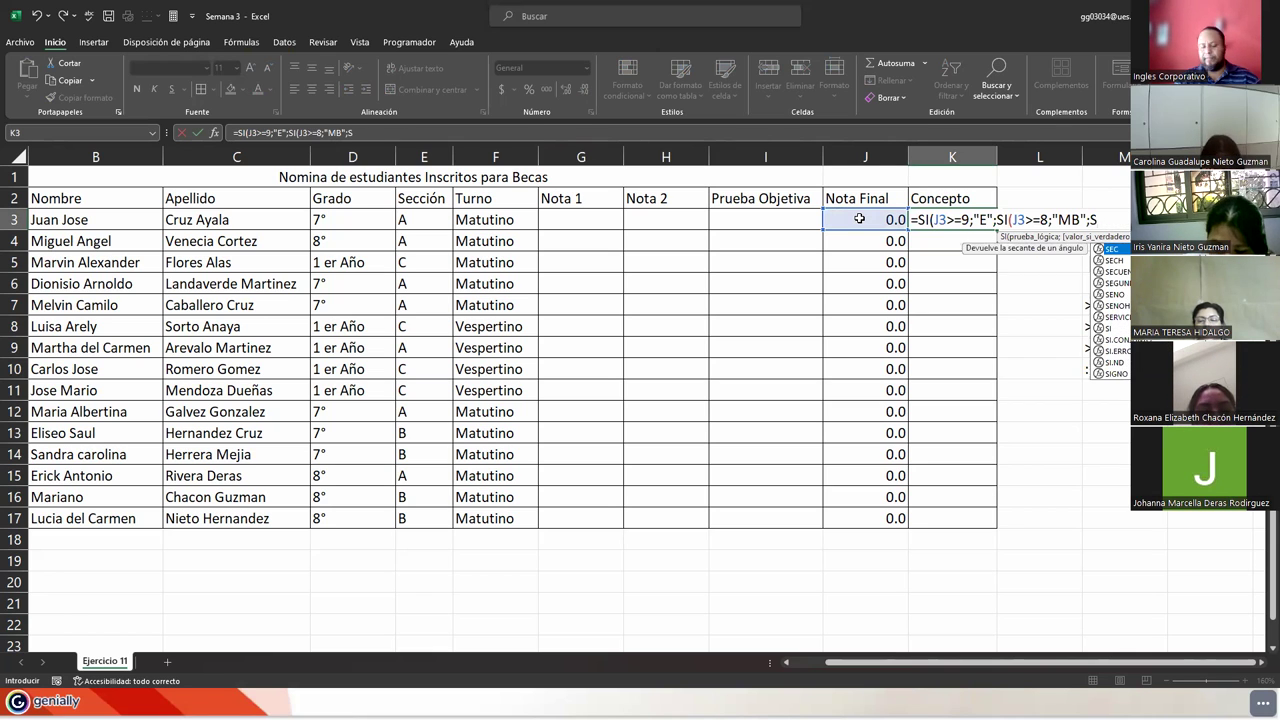
Nest a third SI in the formula, returning "B" when J3 is >=7
type("I(J")
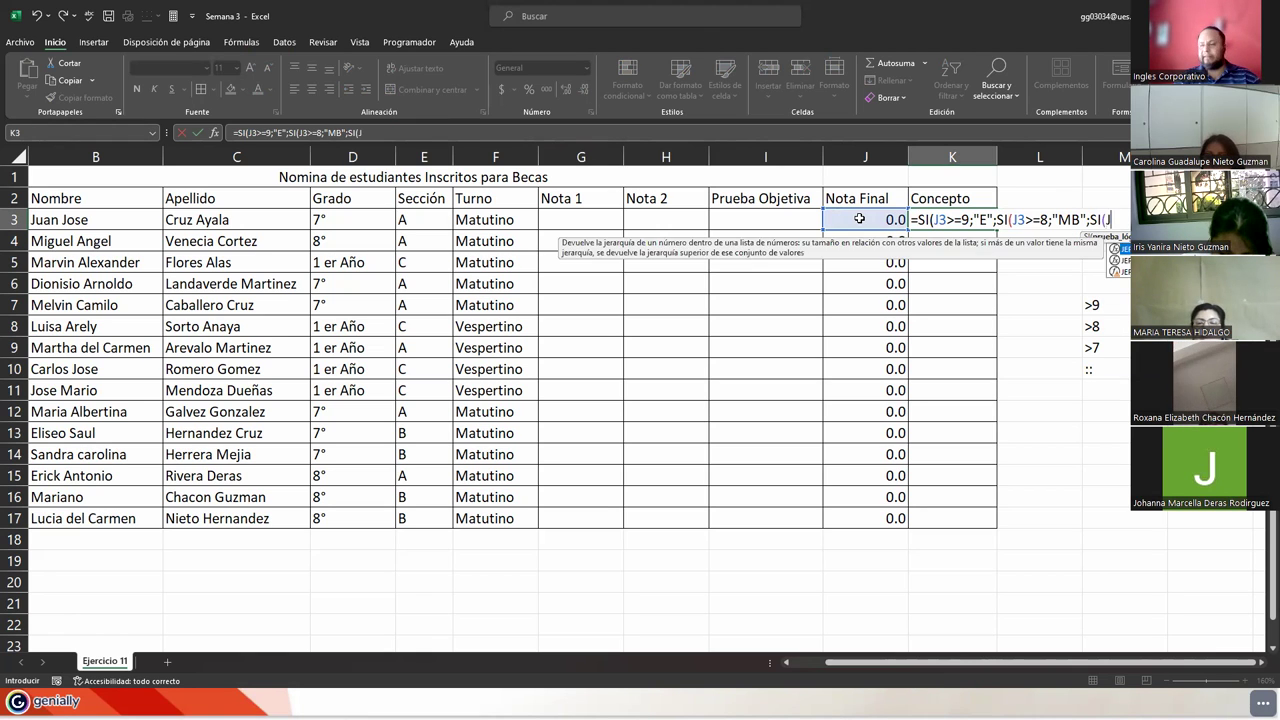
left_click(859, 218)
type(">=8")
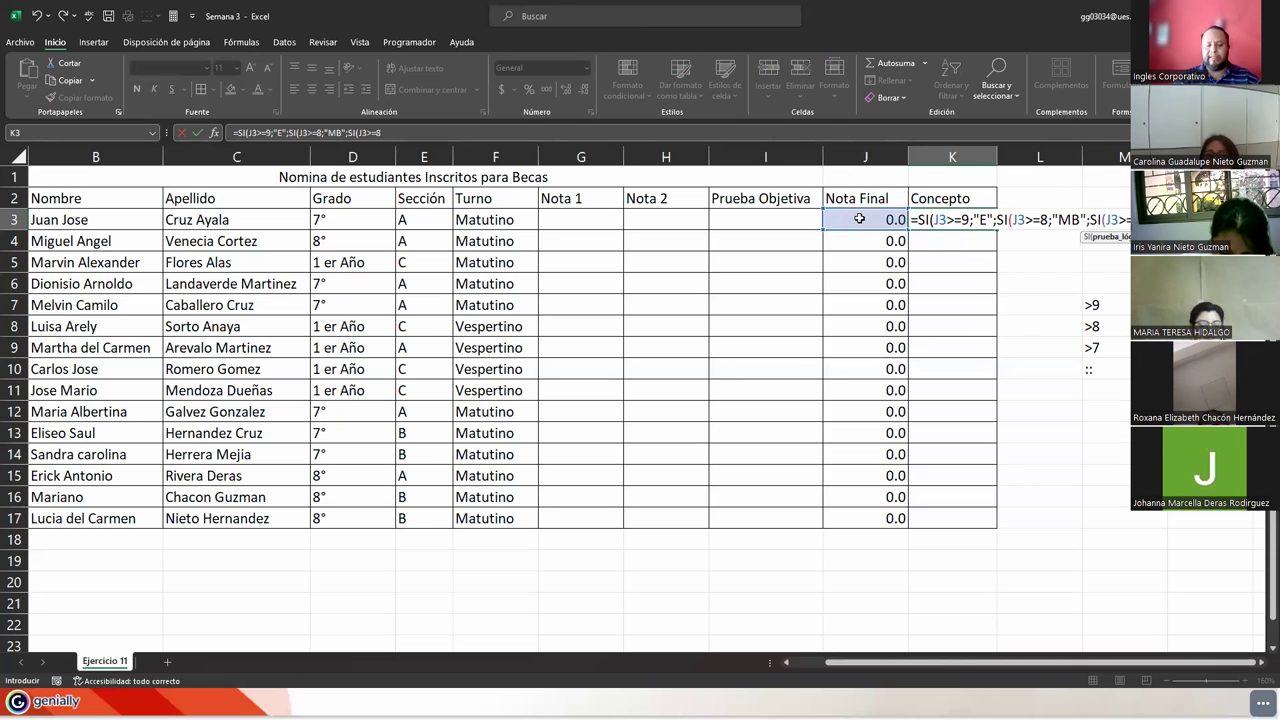
key("BackSpace")
type("7;")
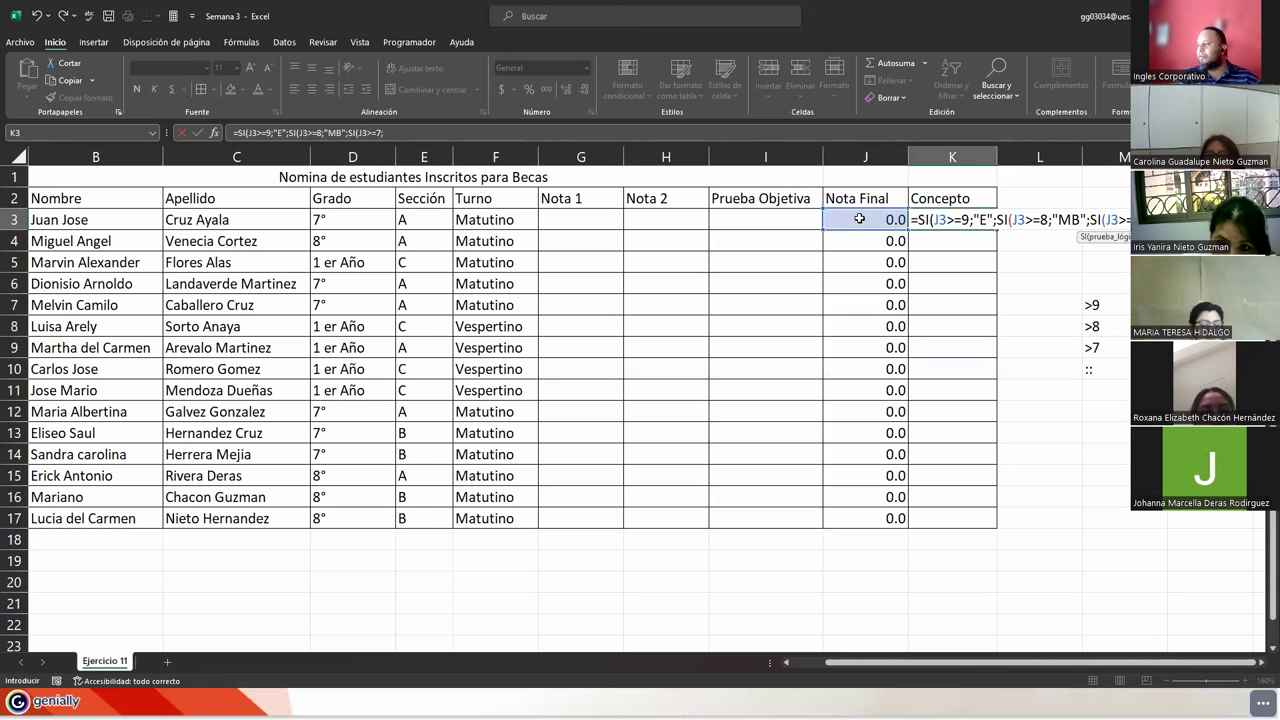
type("\"B\")")
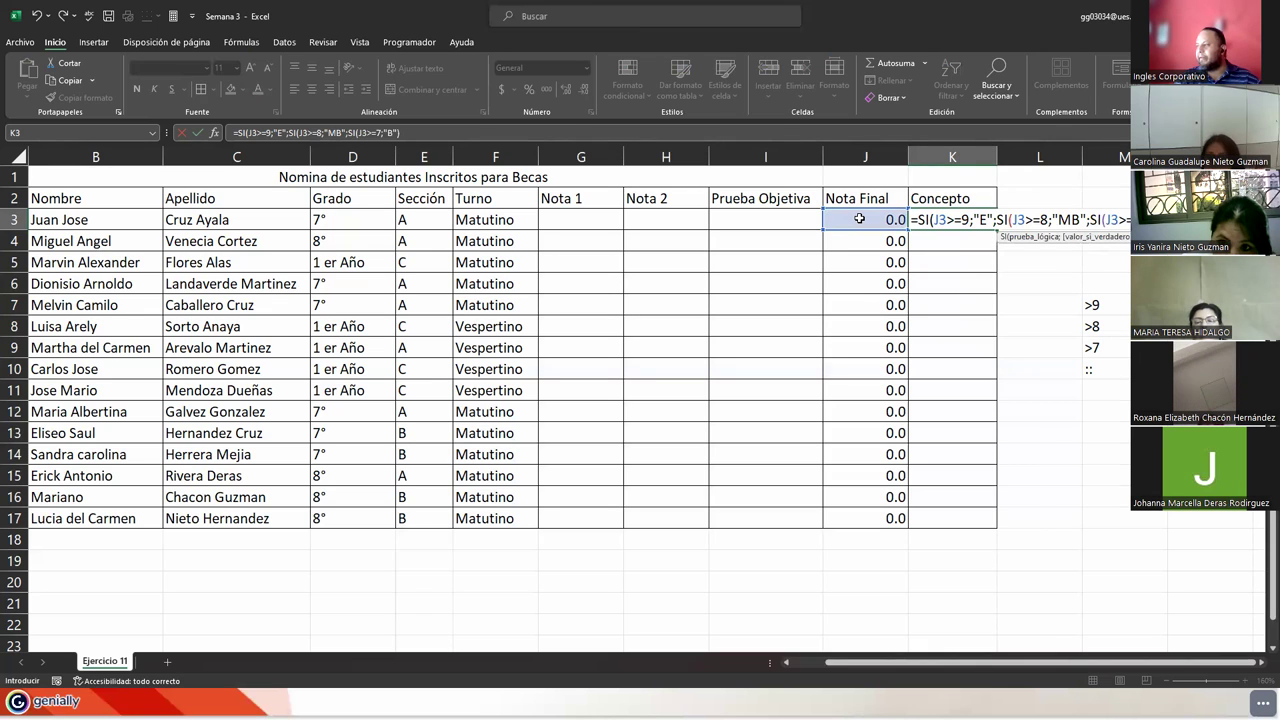
key("BackSpace")
type(";")
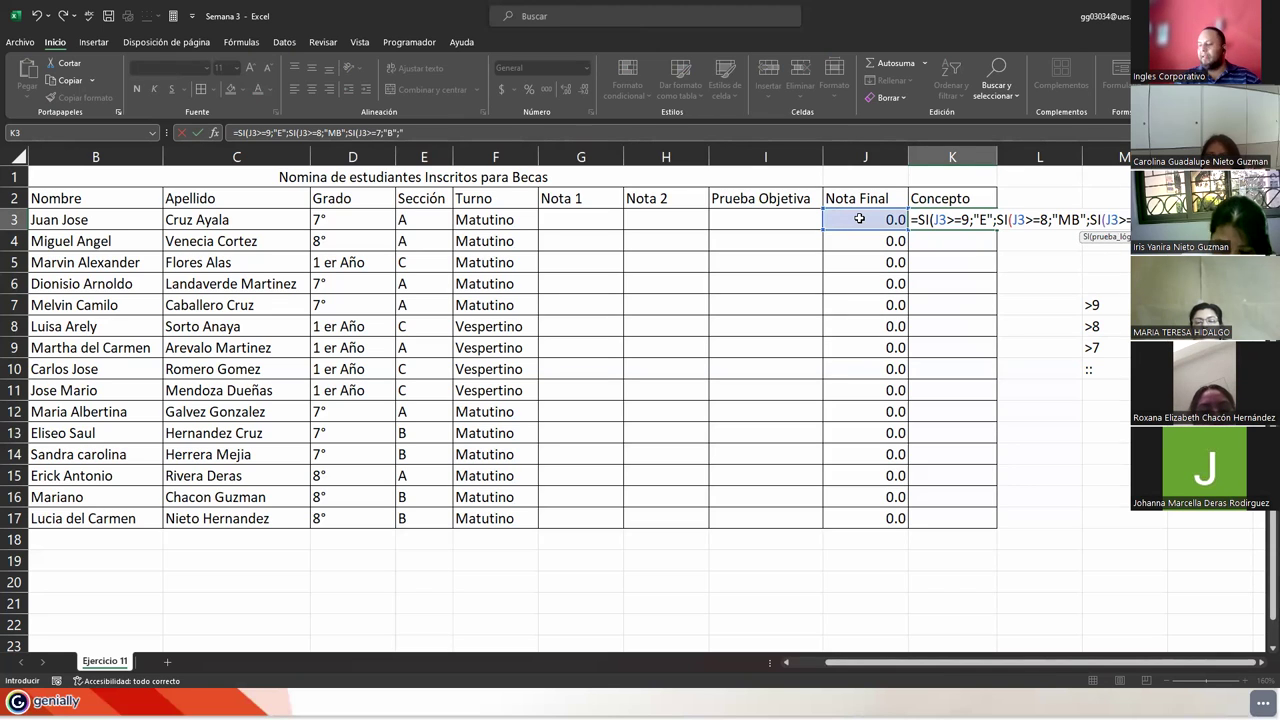
Set "N/A" as the innermost SI's false value, close all three SI functions and enter the formula in K3
type("\"N/")
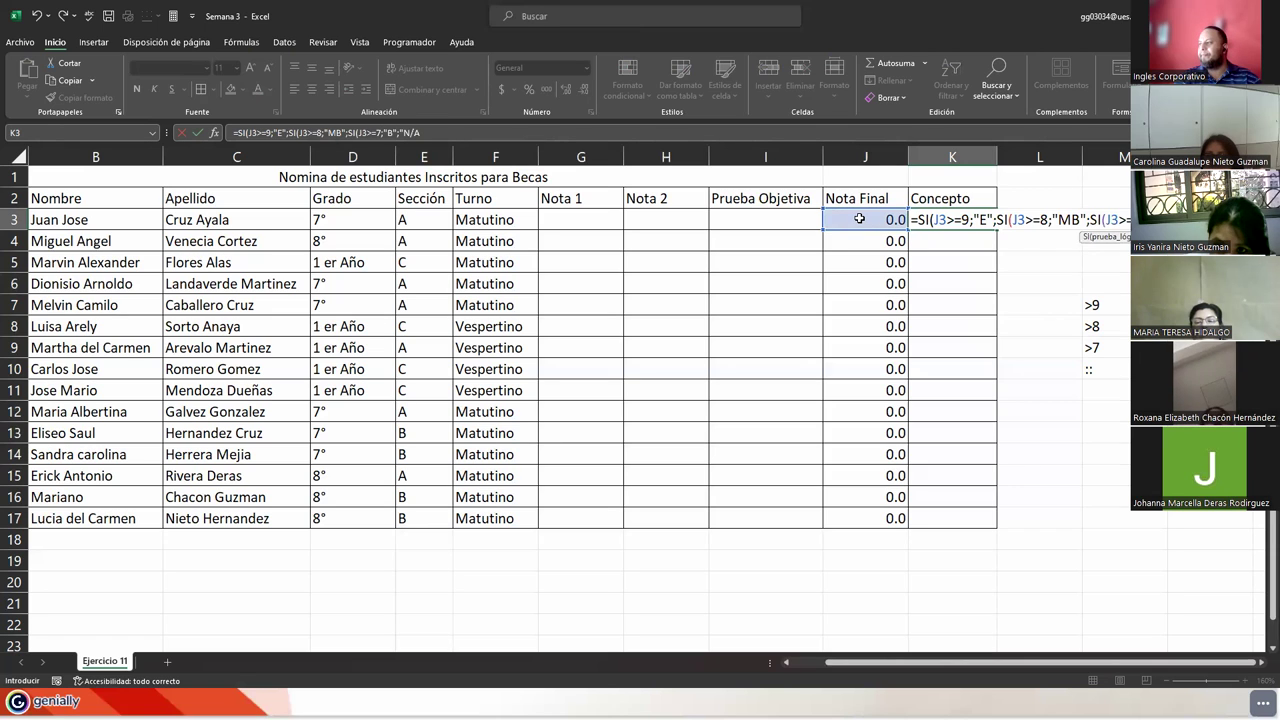
type("A\")")
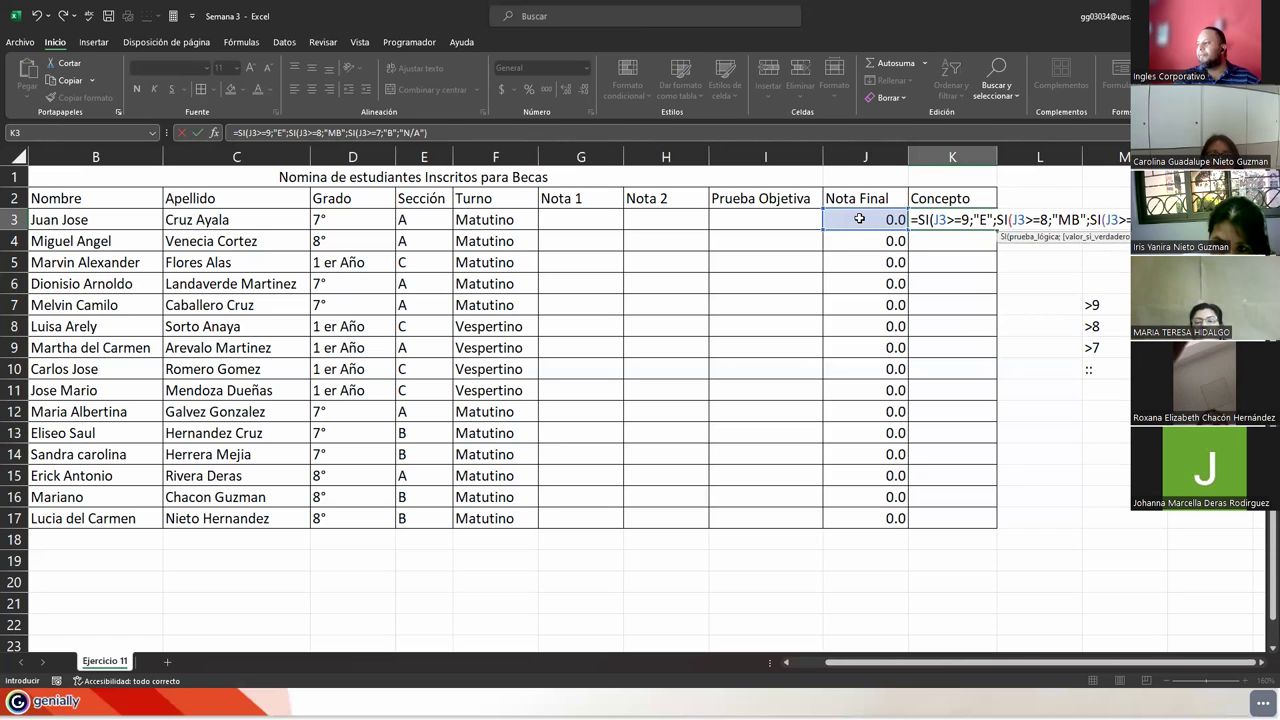
type("))")
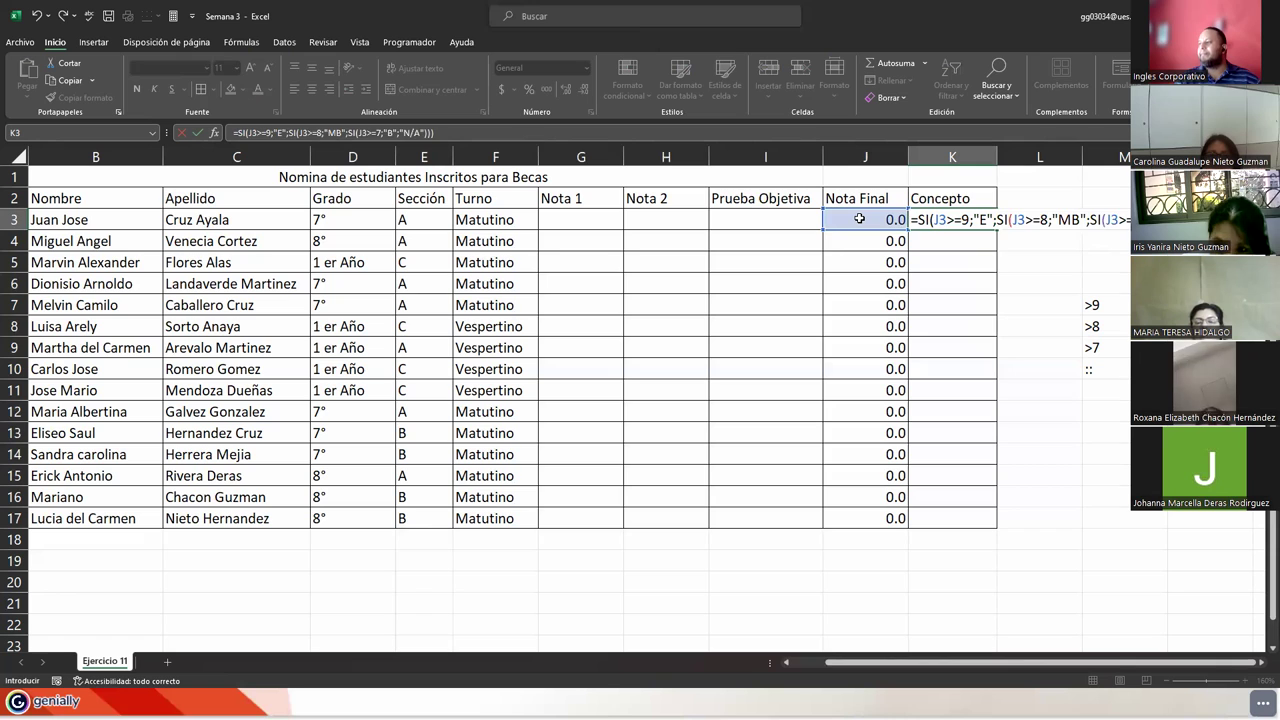
key("ctrl+Return")
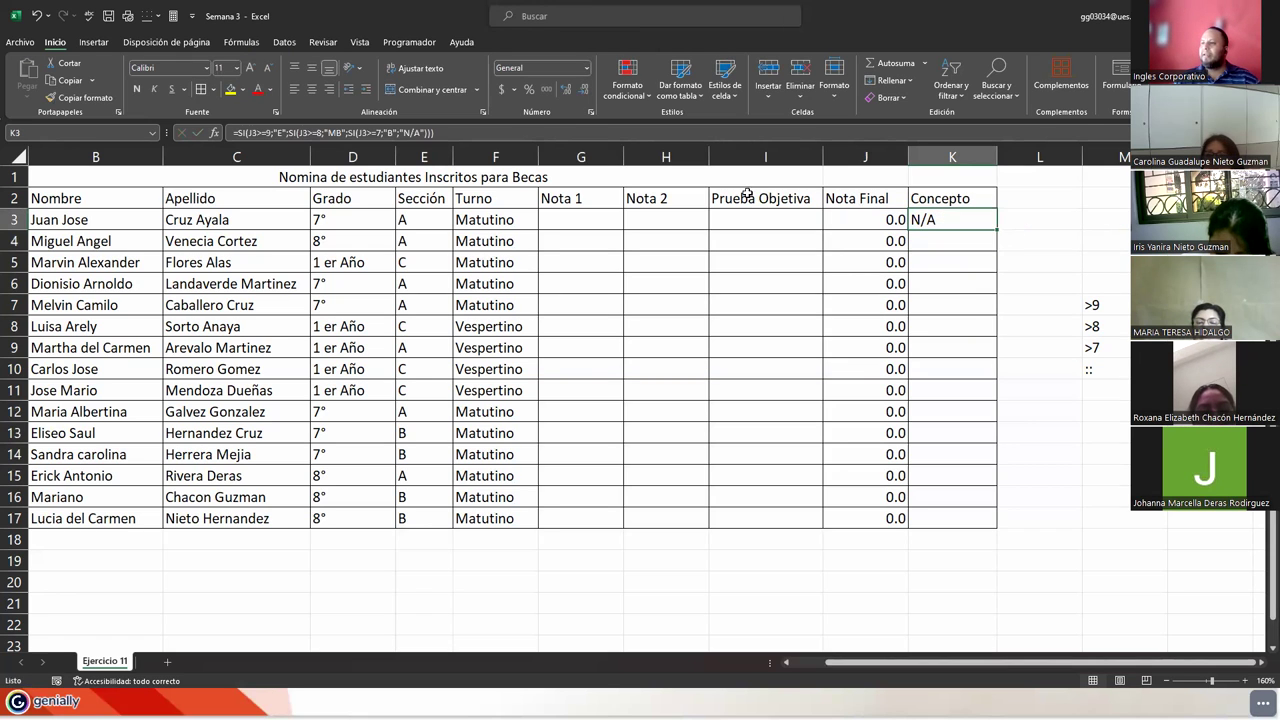
Centre the content of K3 horizontally and make it bold
left_click(312, 89)
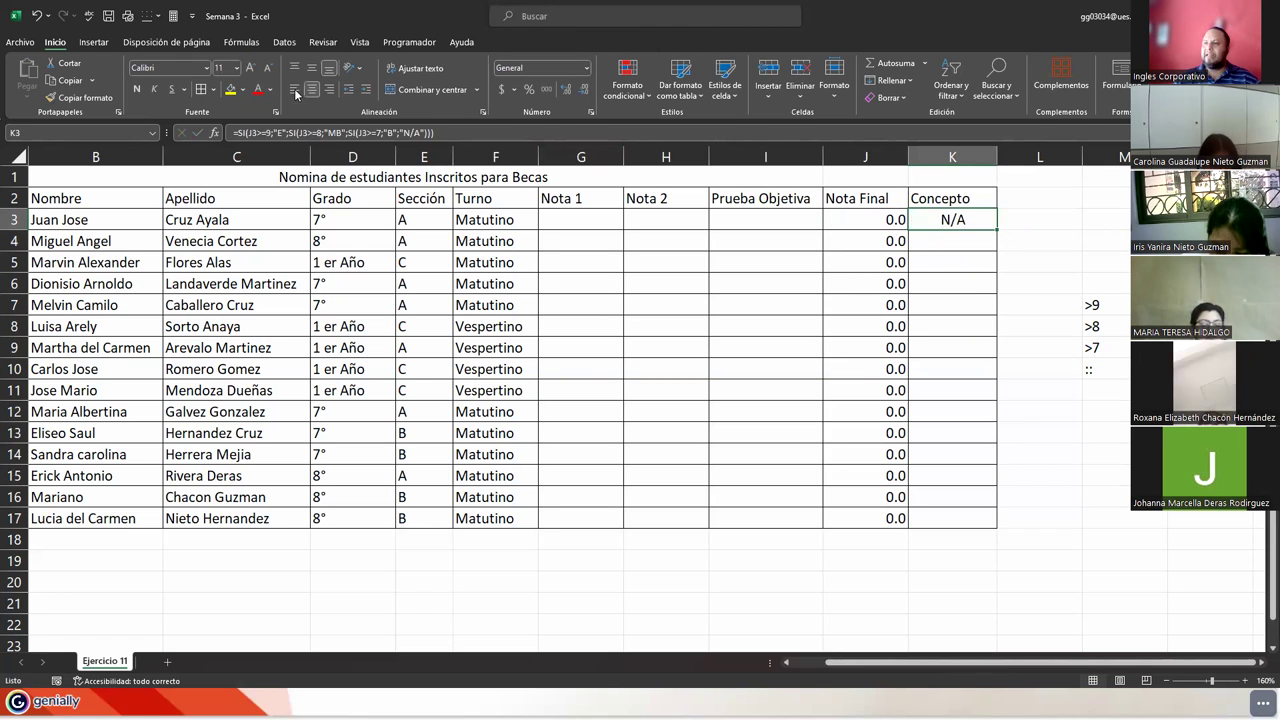
left_click(136, 89)
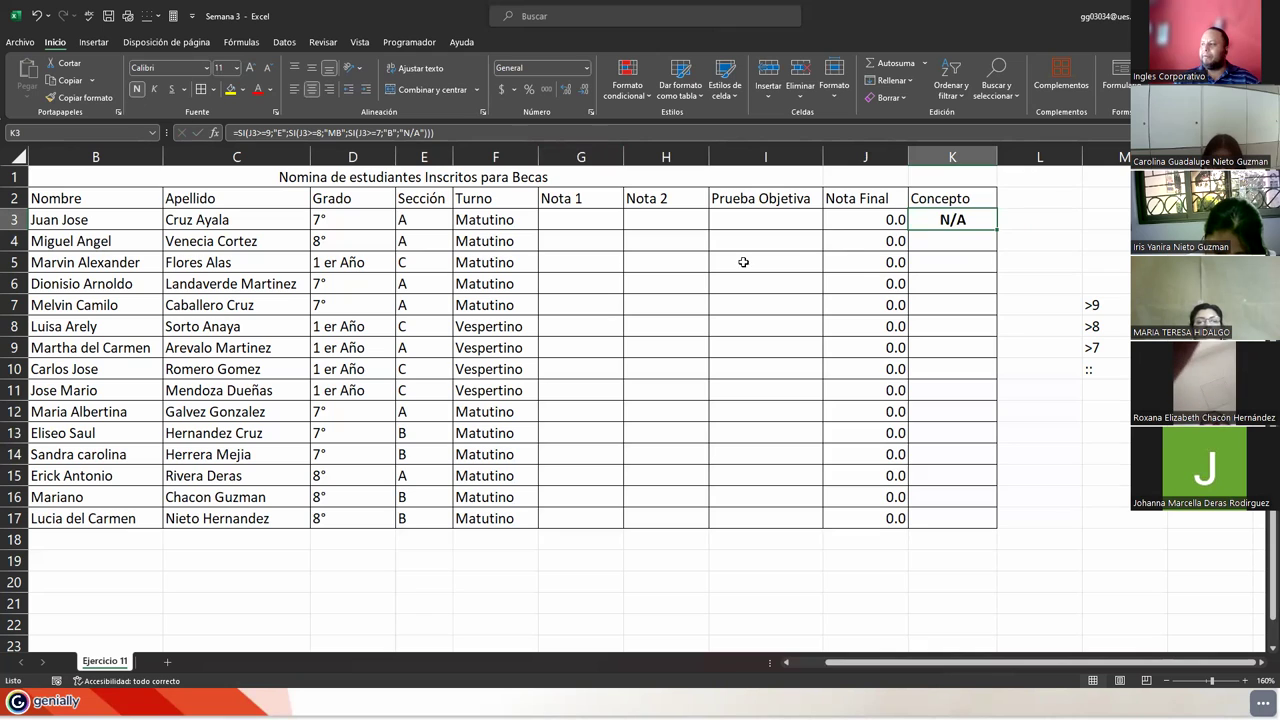
Wrap the K3 formula in SI.ERROR with "-" as the error value and fill it down to K17
double_click(944, 218)
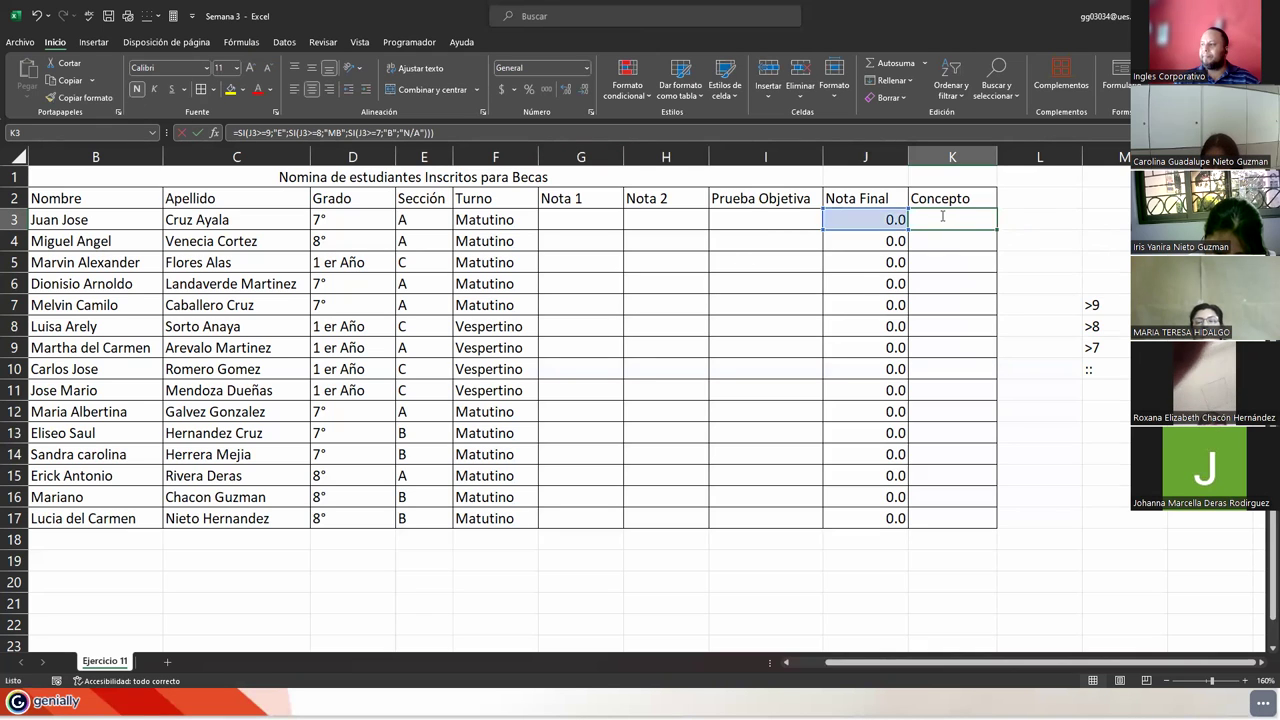
left_click(746, 219)
type("SI.ERROR(")
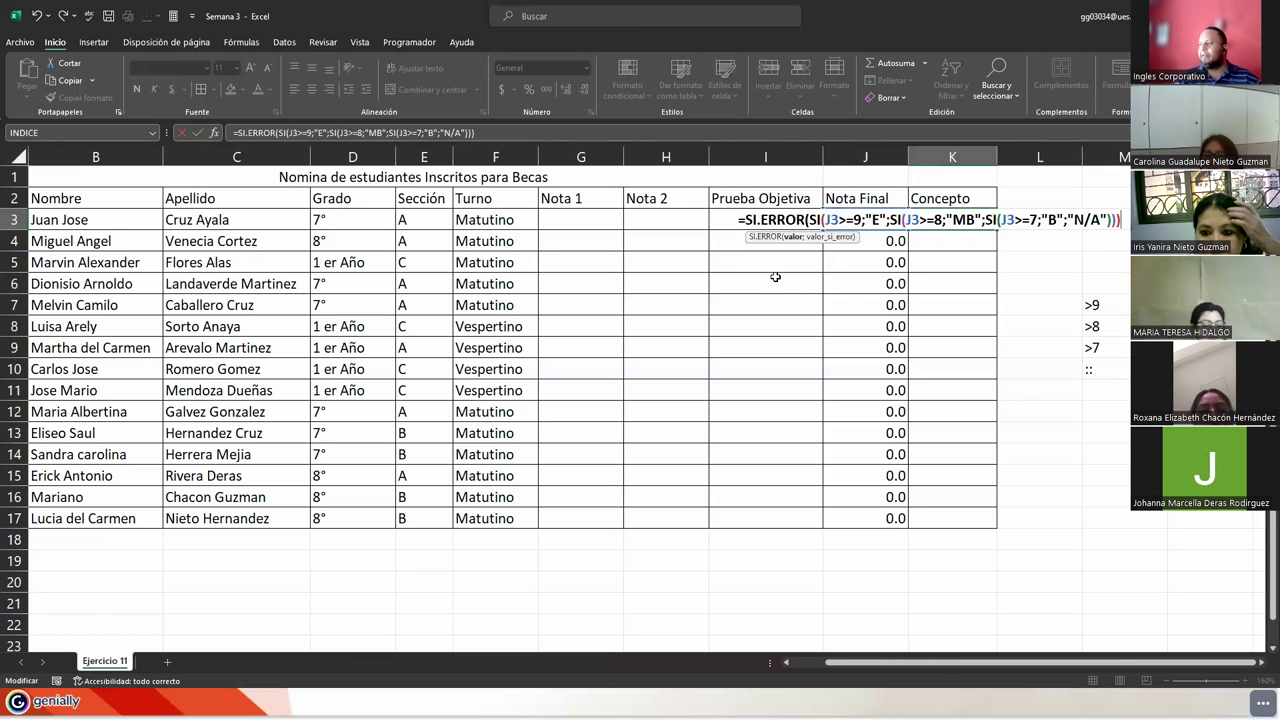
type(";\"-\"")
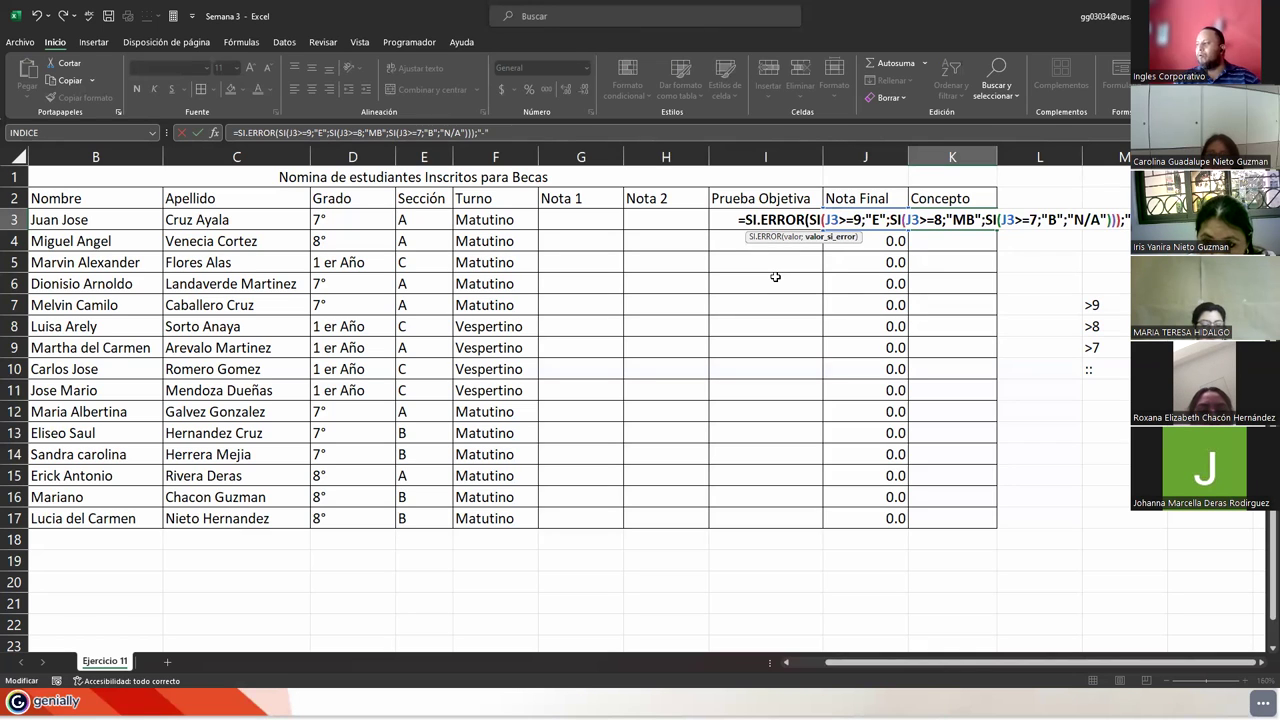
type(")")
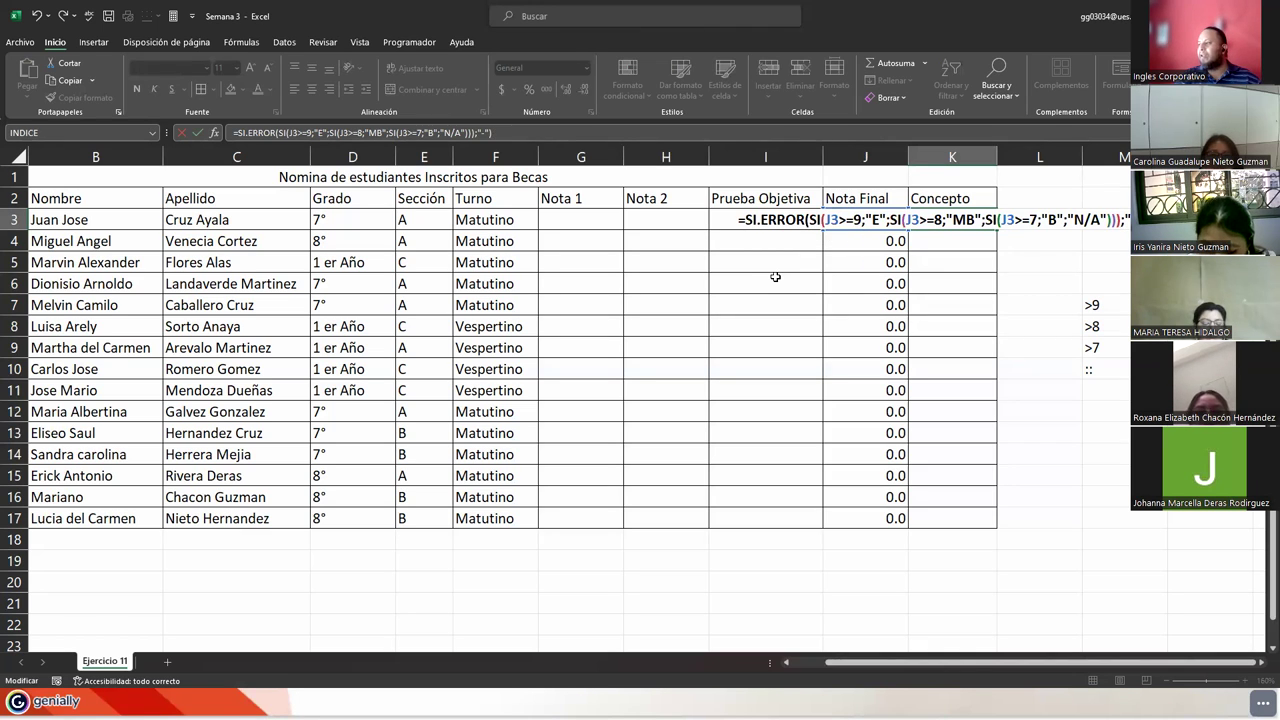
key("ctrl+Return")
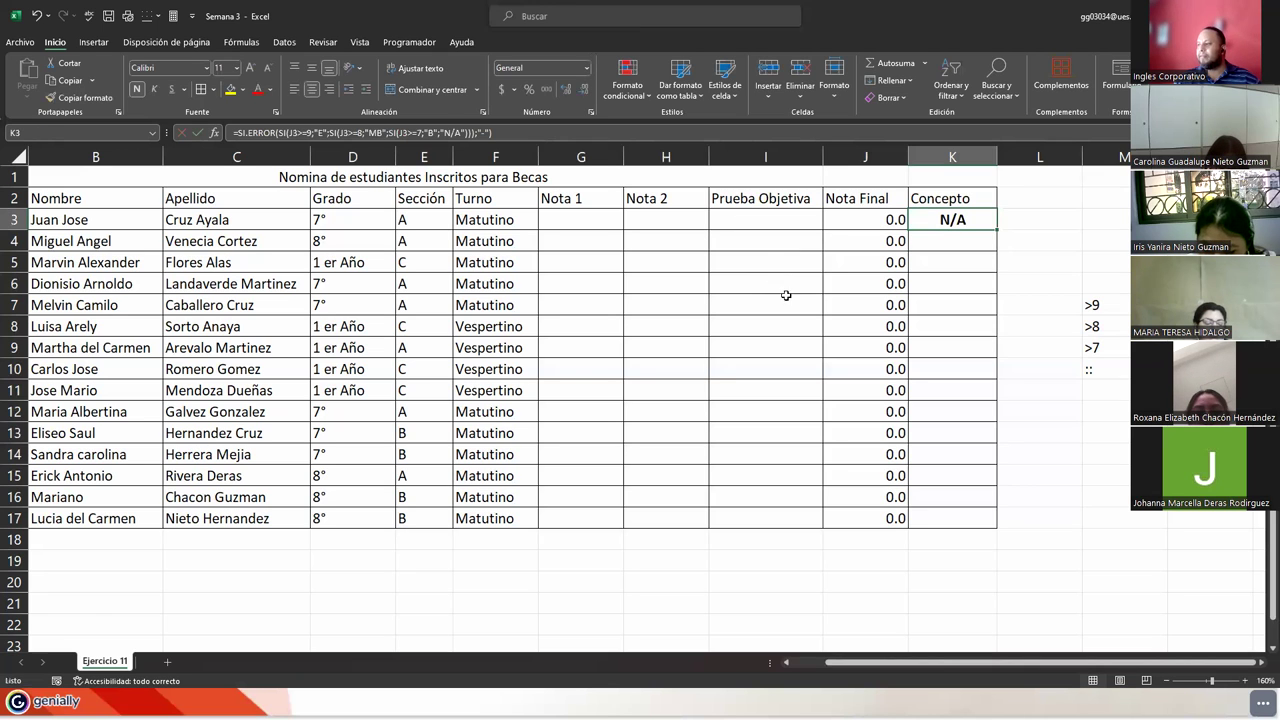
double_click(997, 230)
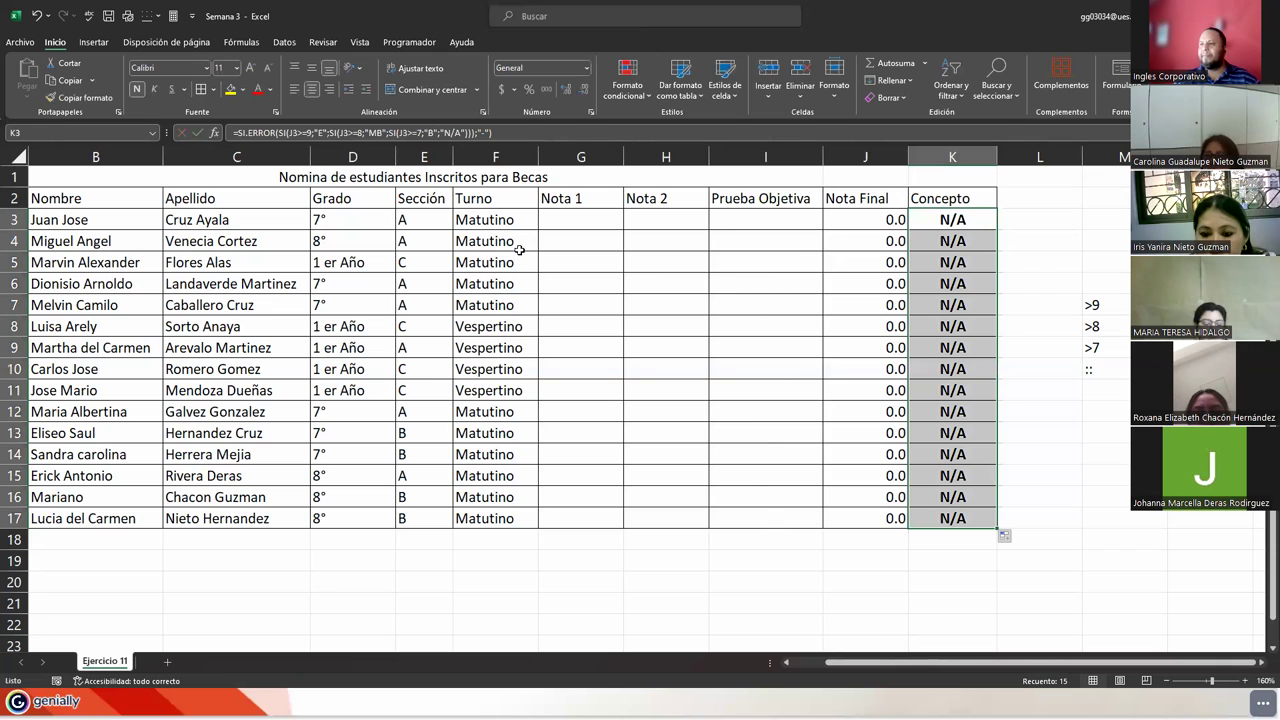
Move the "-" argument in K3's SI.ERROR formula from the end to the first position, before the nested SI functions
left_click(480, 136)
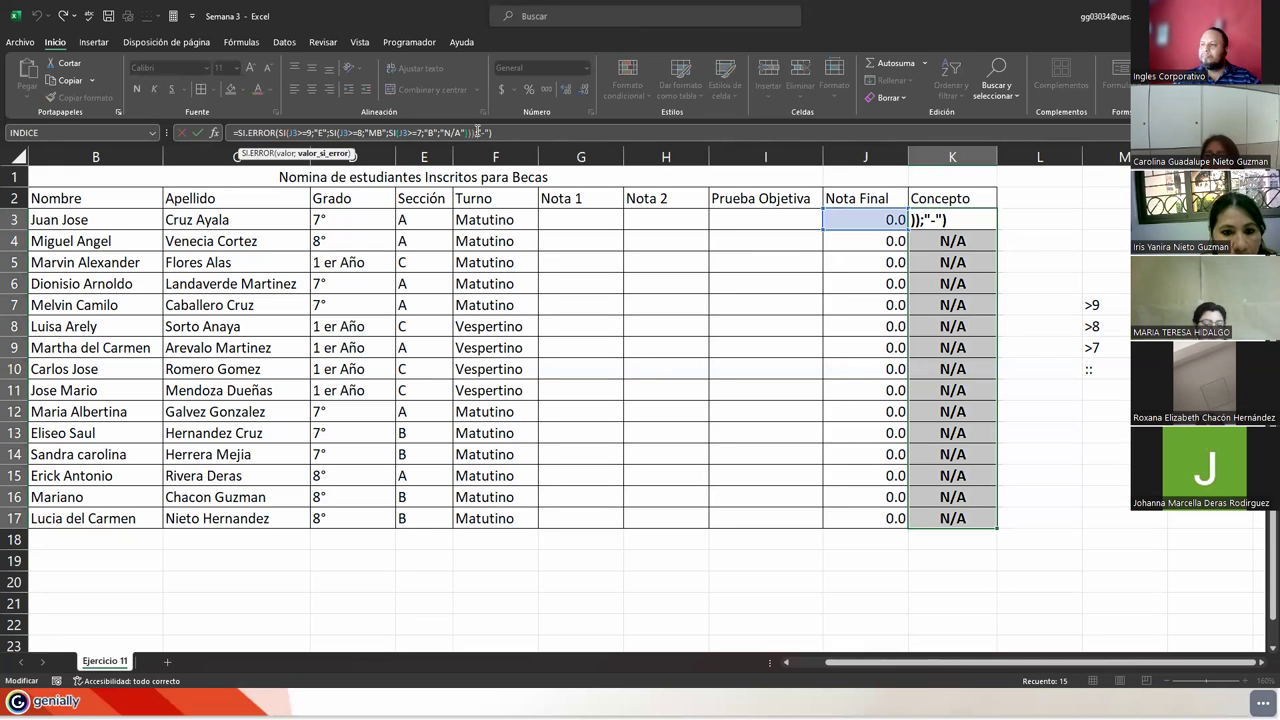
left_click_drag(477, 132, 490, 133)
key("ctrl+c")
key("BackSpace")
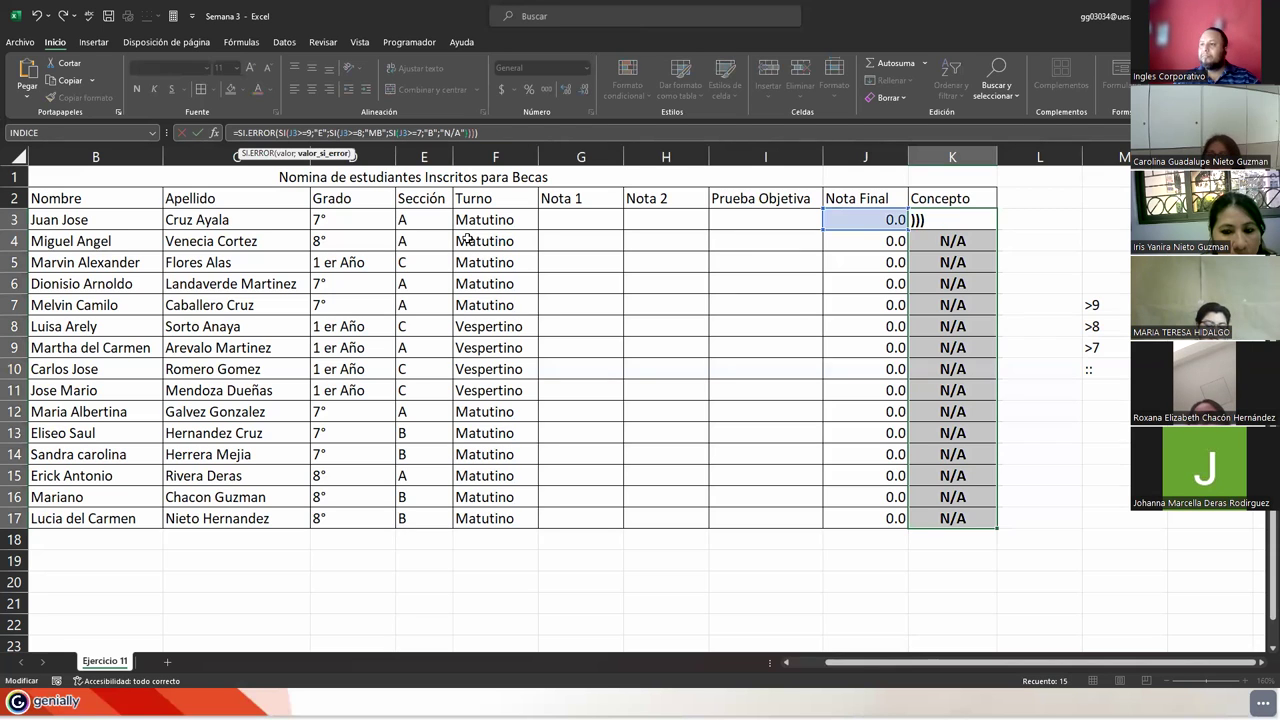
left_click(281, 132)
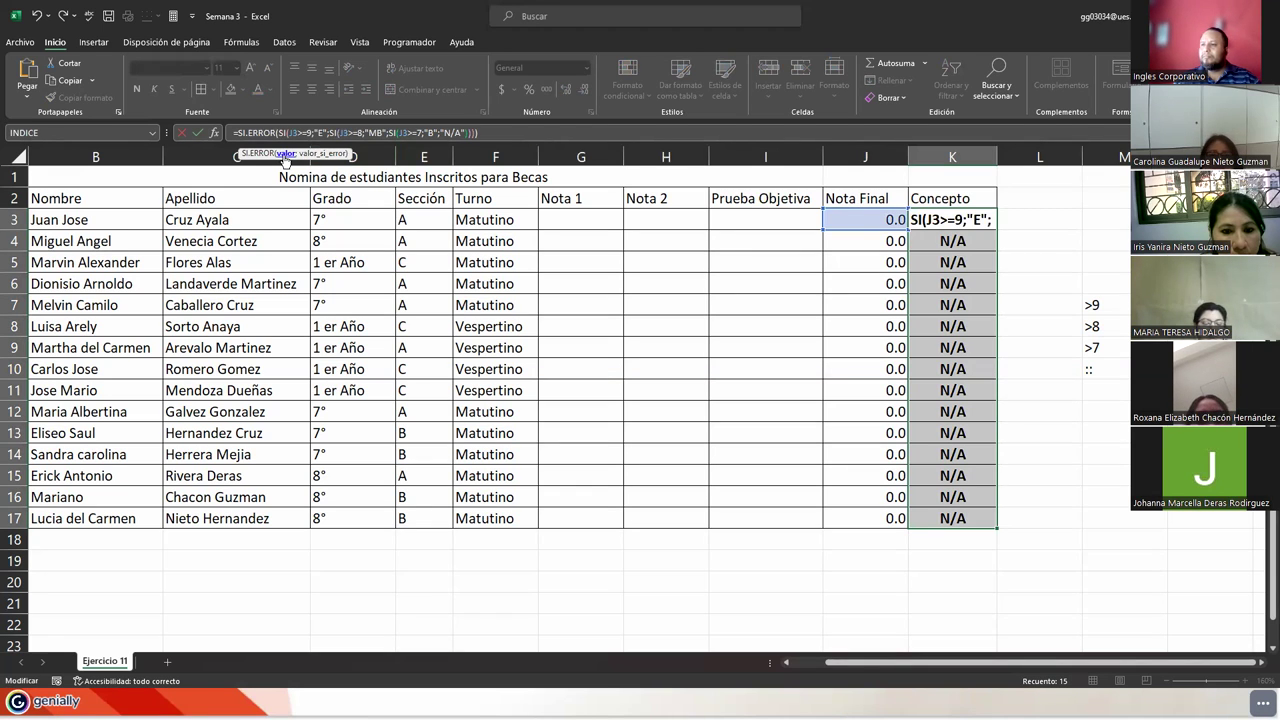
key("ctrl+v")
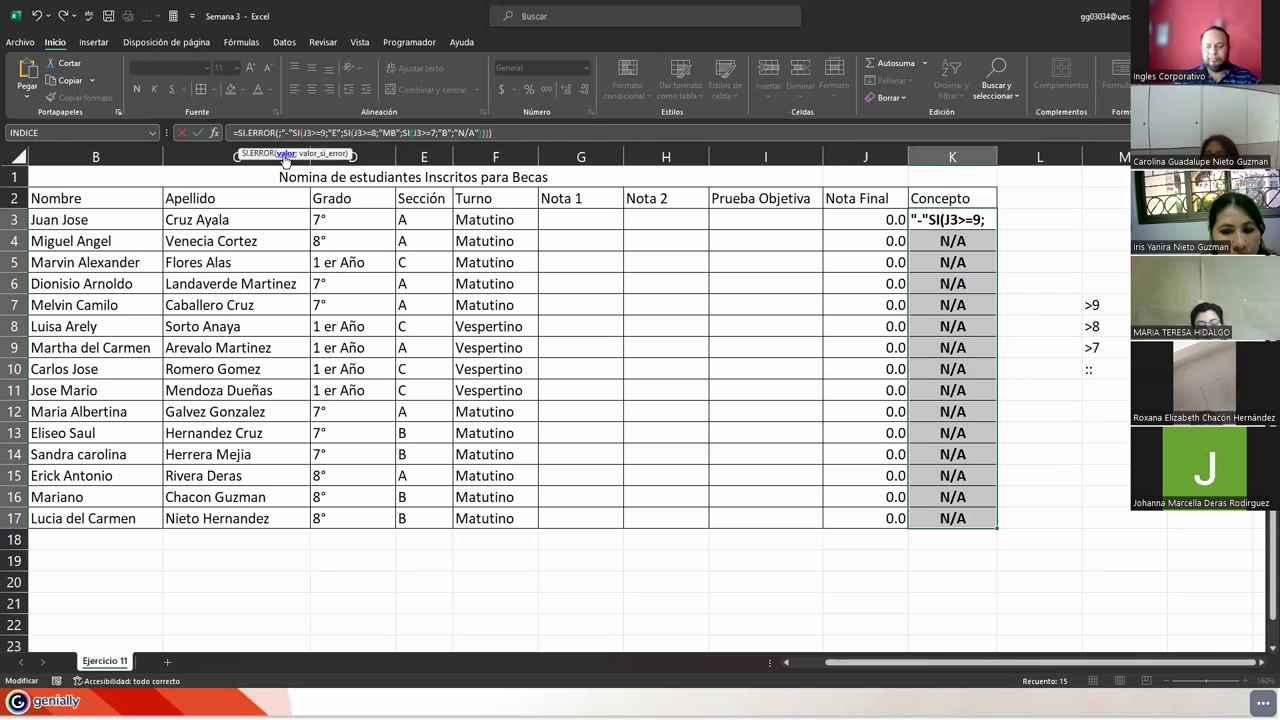
type(";")
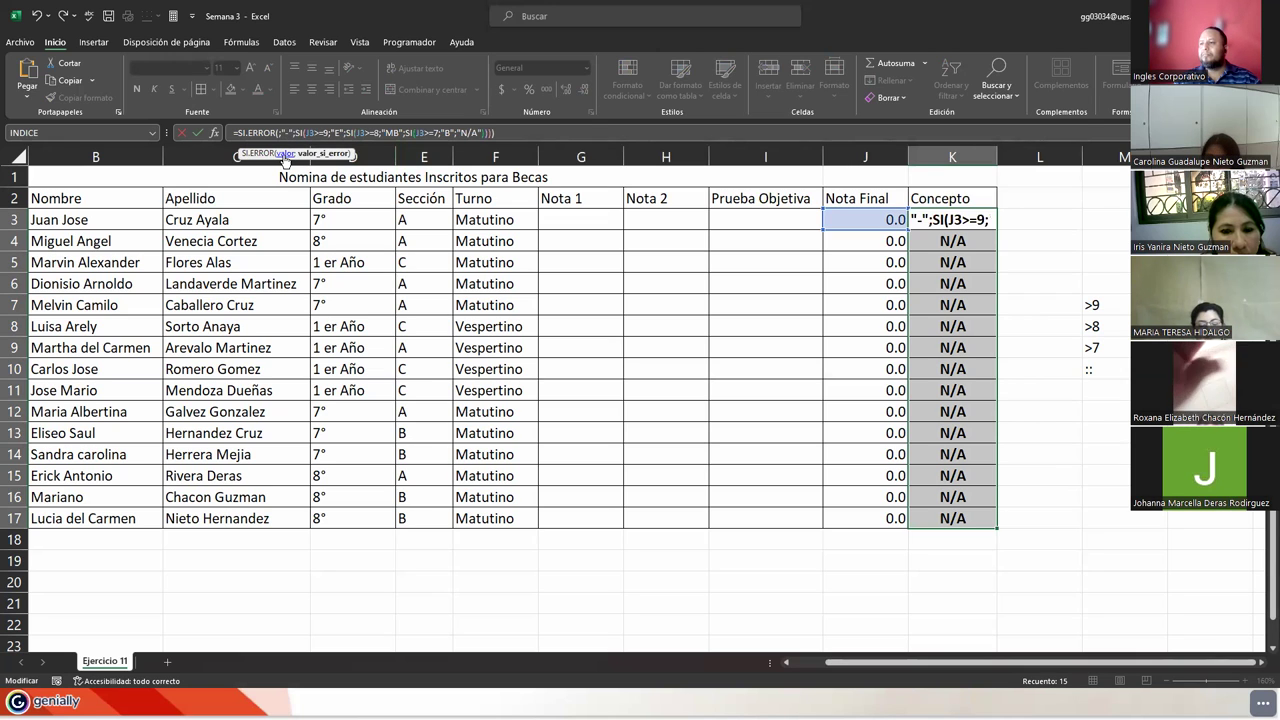
key("Left")
key("Left")
key("Left")
key("Left")
key("BackSpace")
key("Return")
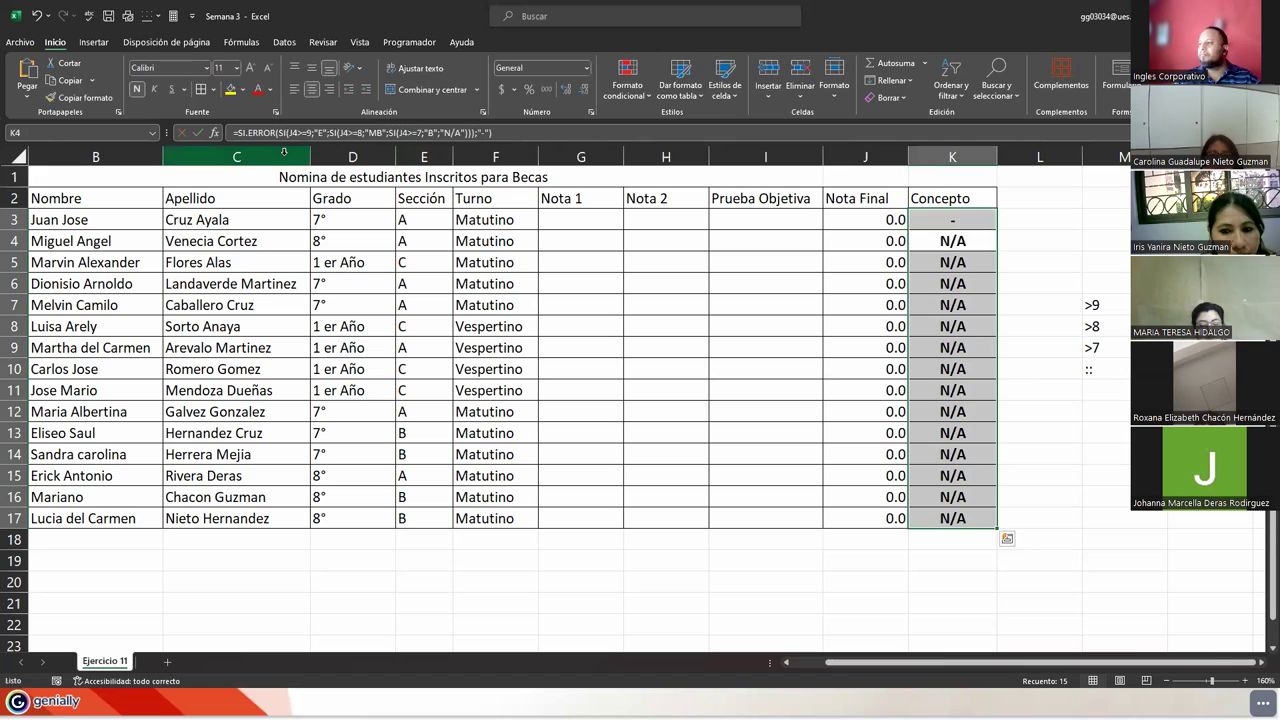
Fill the edited K3 formula down the Concepto column to K17
left_click(975, 222)
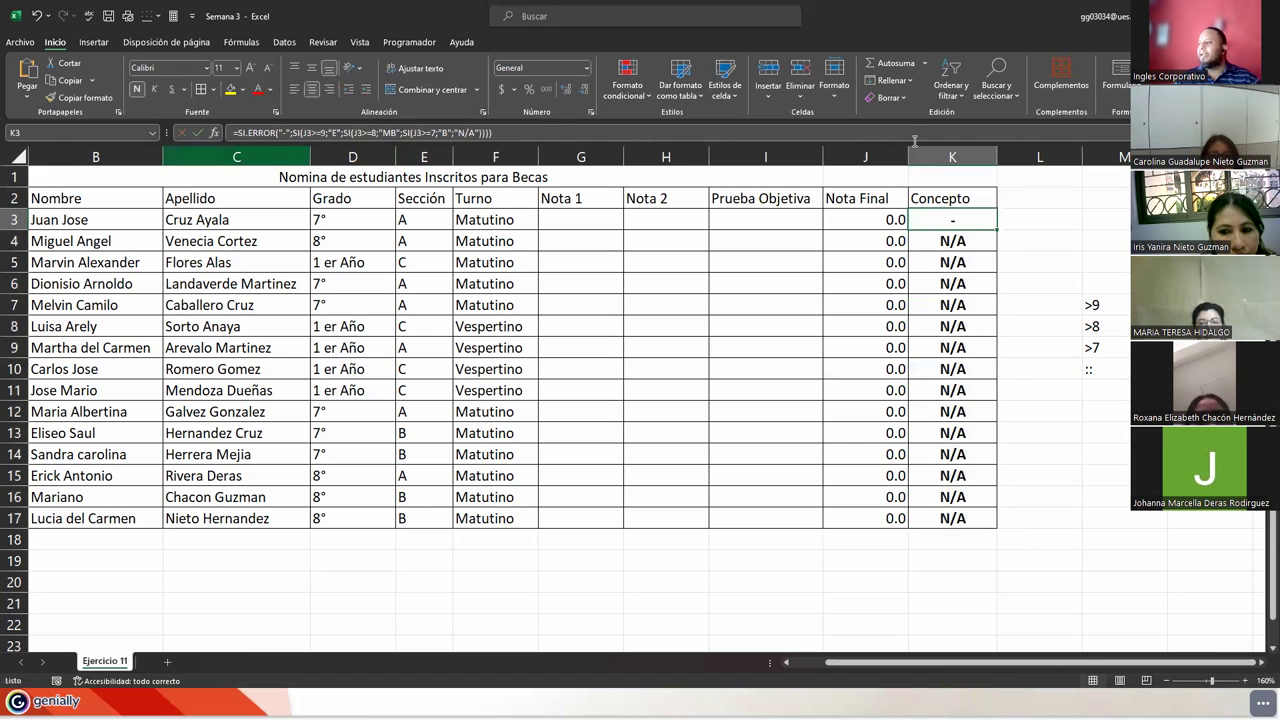
double_click(997, 229)
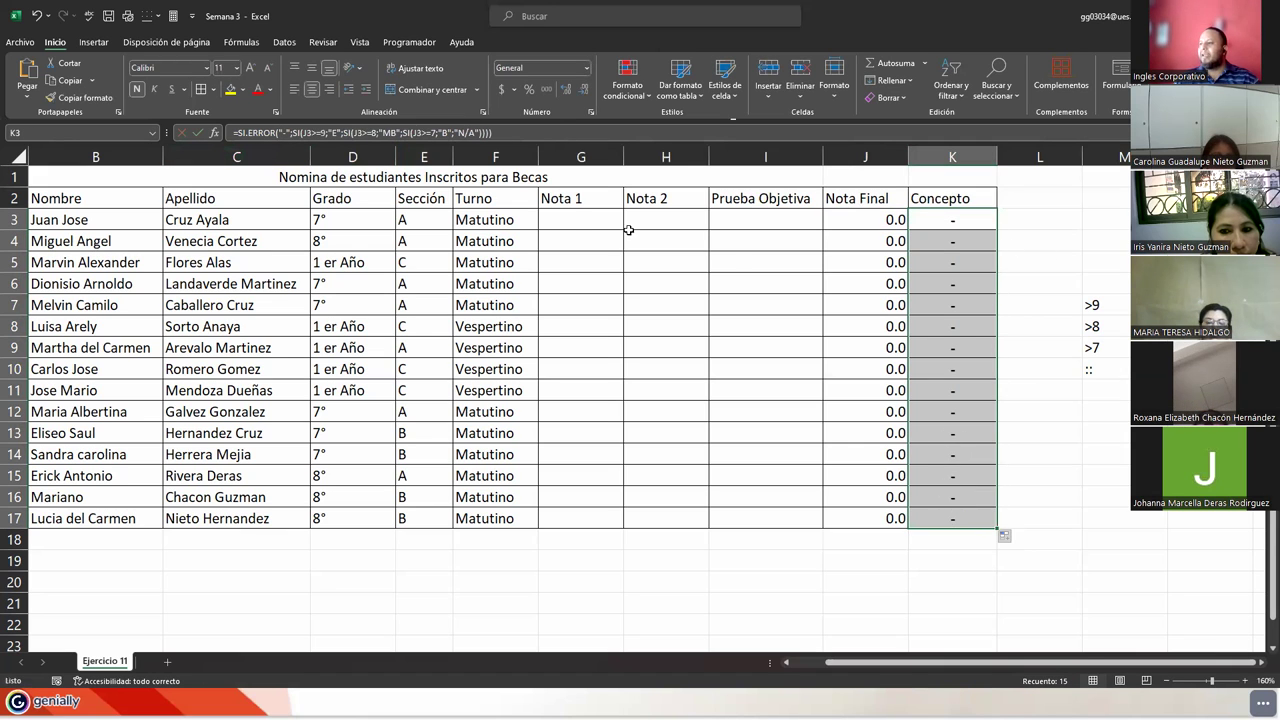
Enter the first student's grades in row 3: Nota 1 8.9, Nota 2 9 and Prueba Objetiva 7.5
left_click(574, 220)
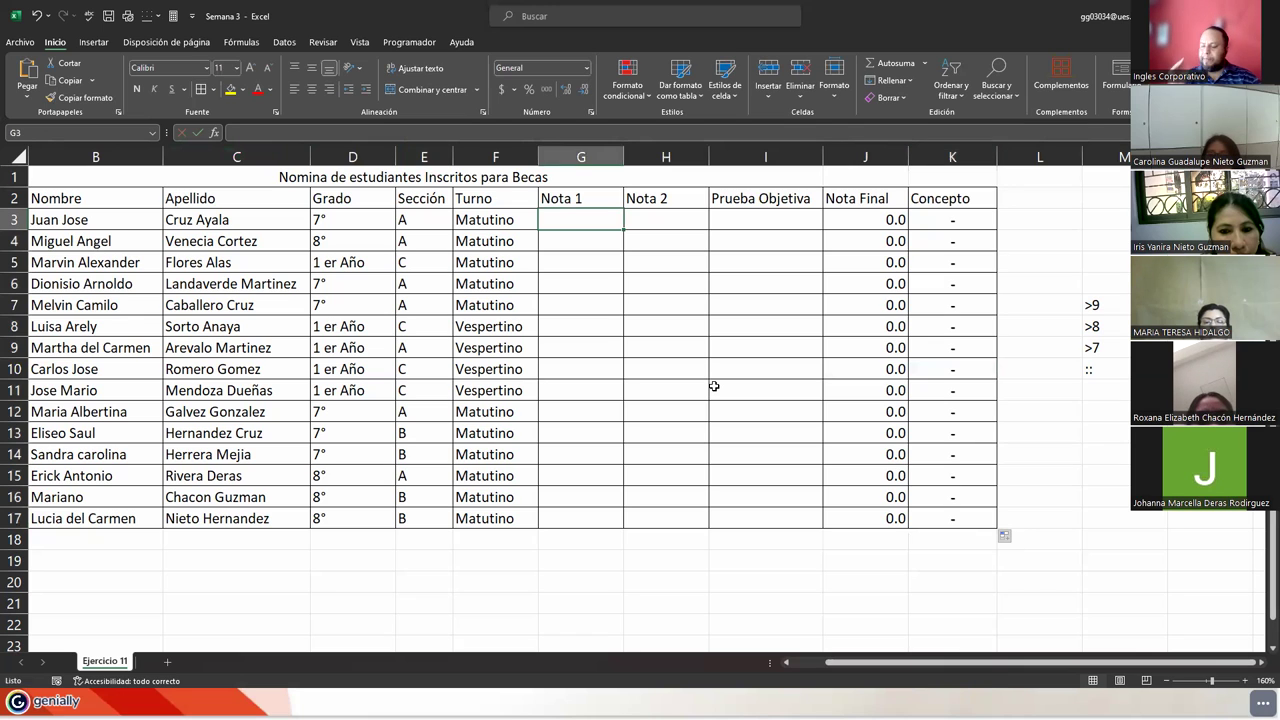
type("8.9")
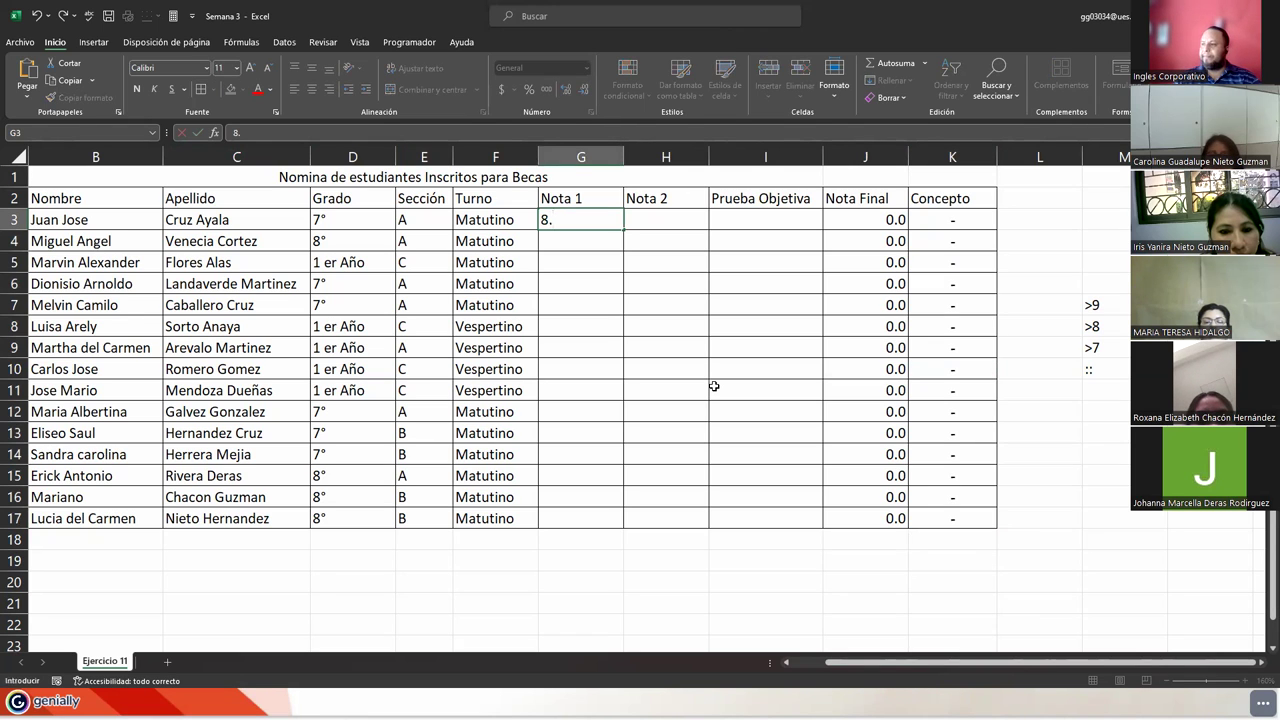
key("Tab")
type("9")
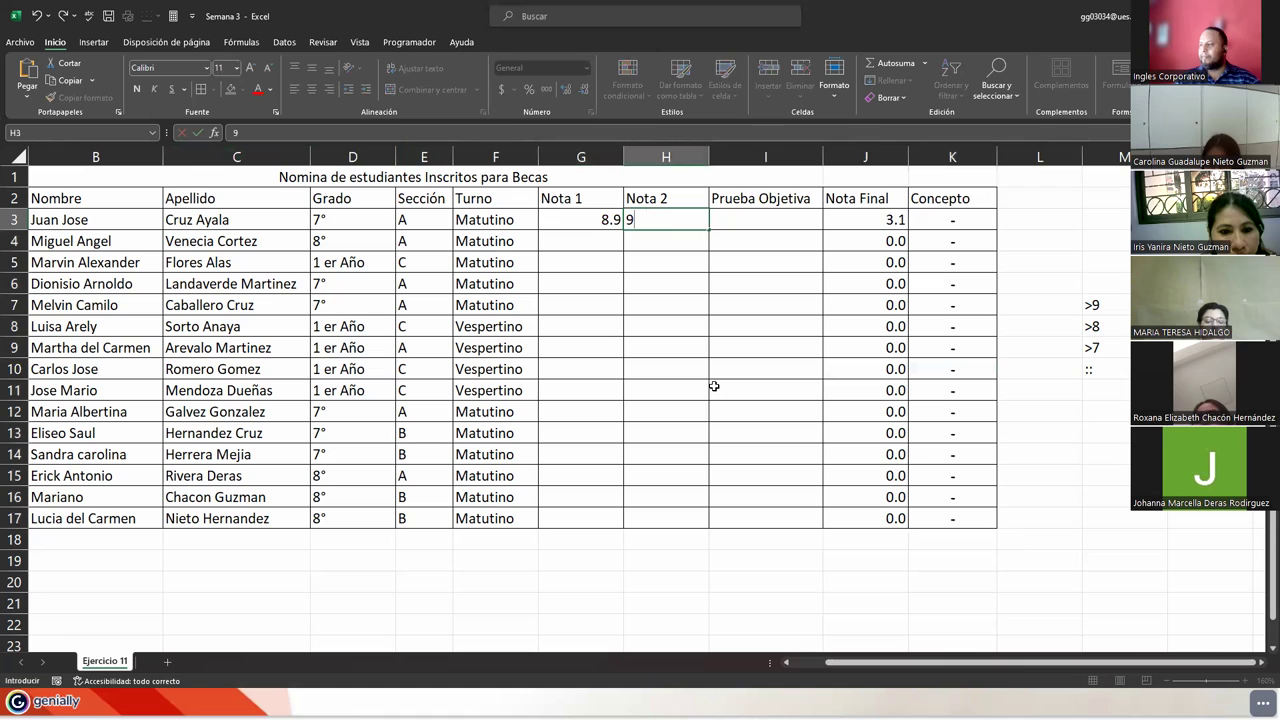
key("Tab")
type("7.5")
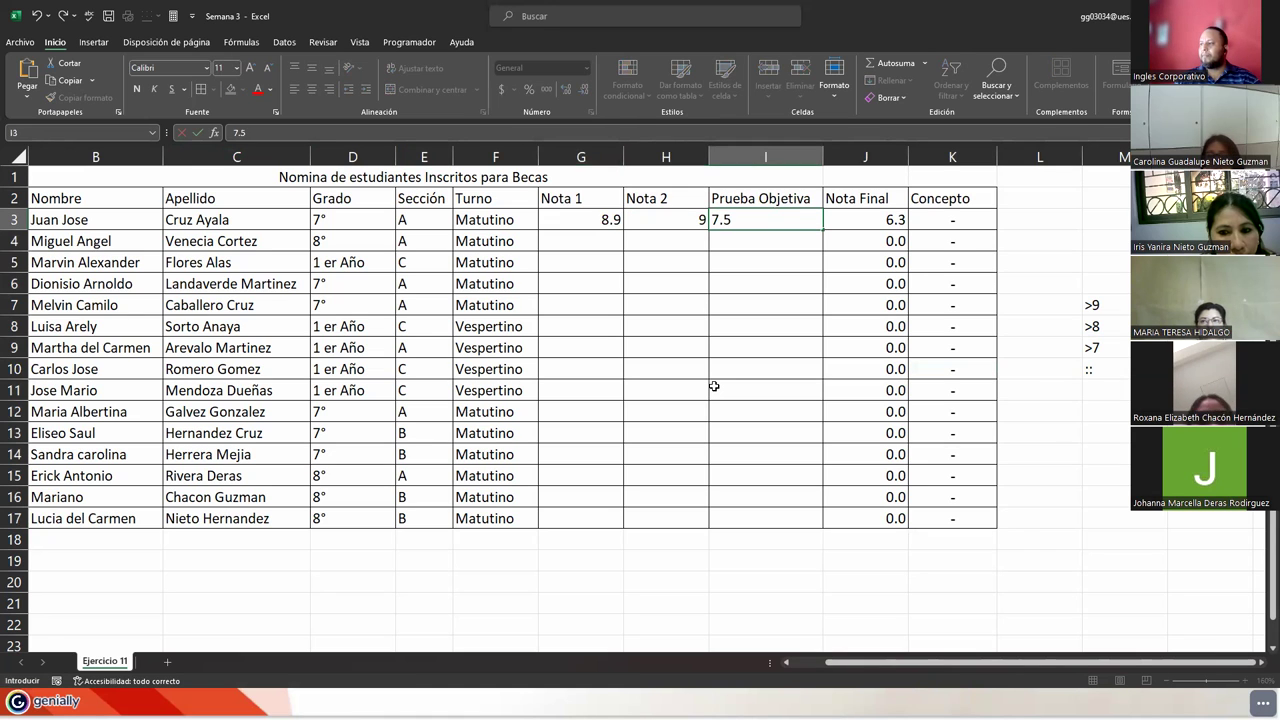
key("Return")
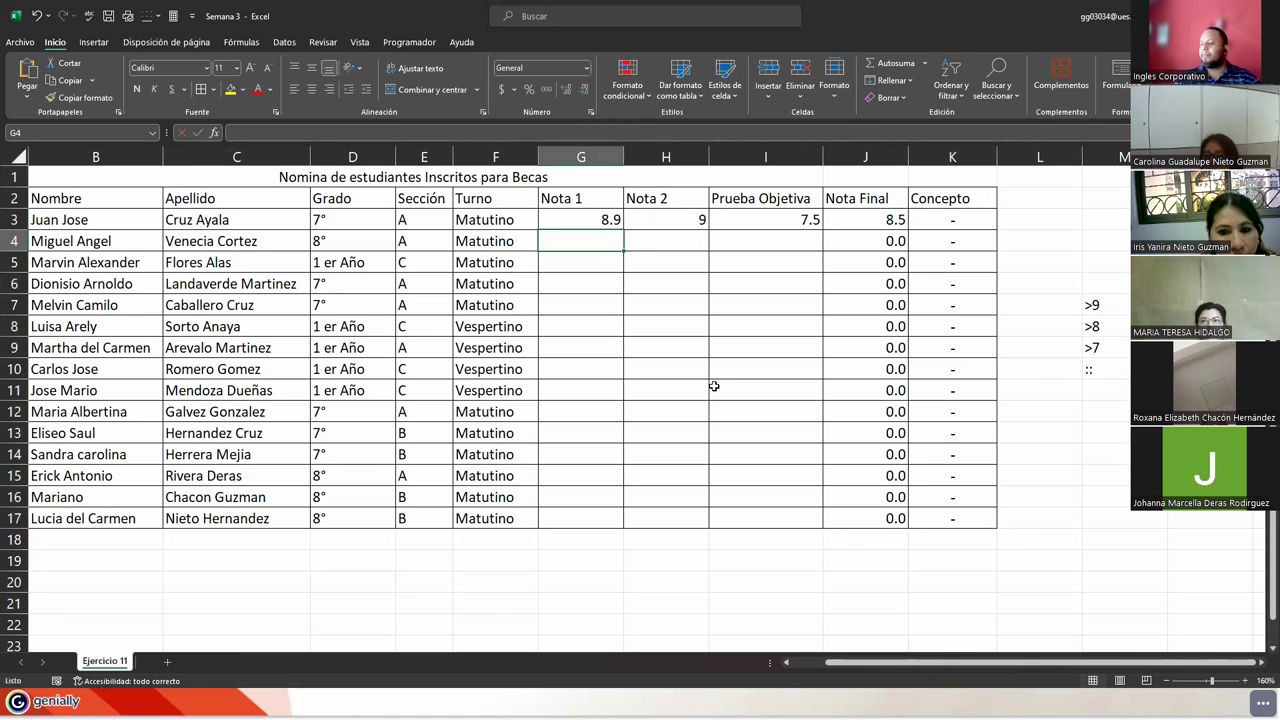
Move the "-" argument in K3's SI.ERROR formula back to the end as the error value and fill it down to K17
double_click(926, 219)
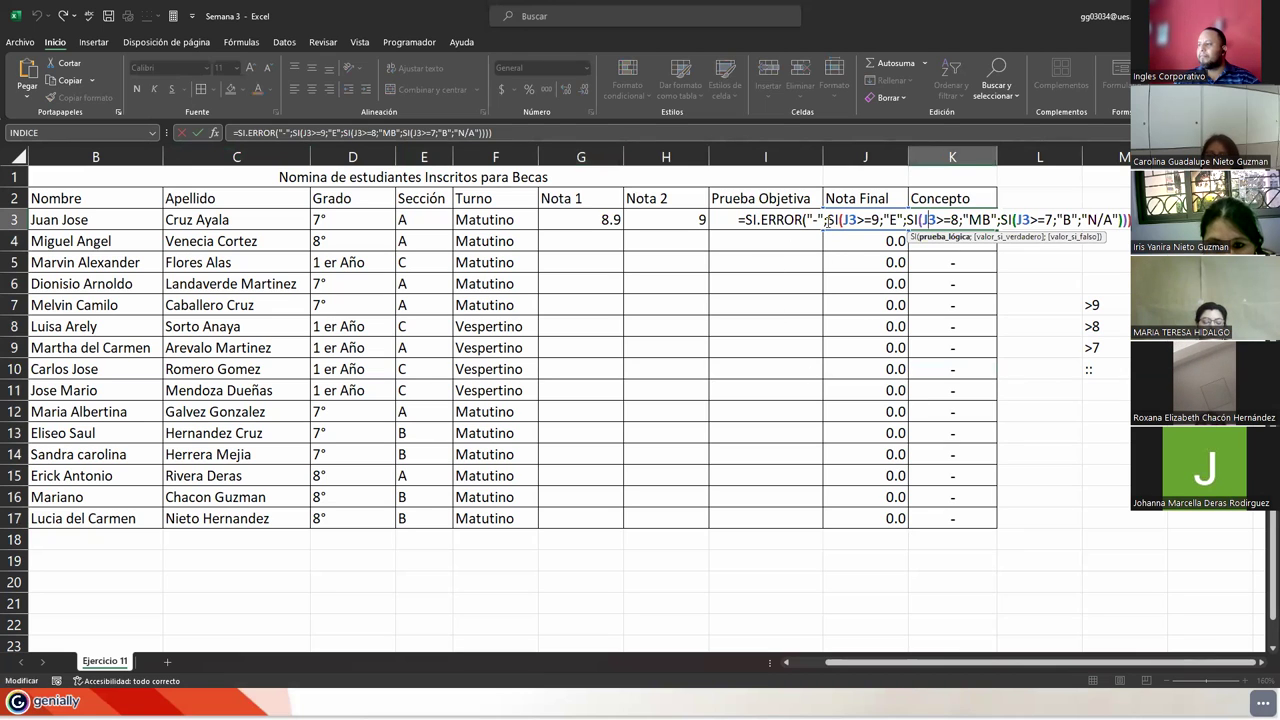
left_click(826, 220)
left_click(814, 219)
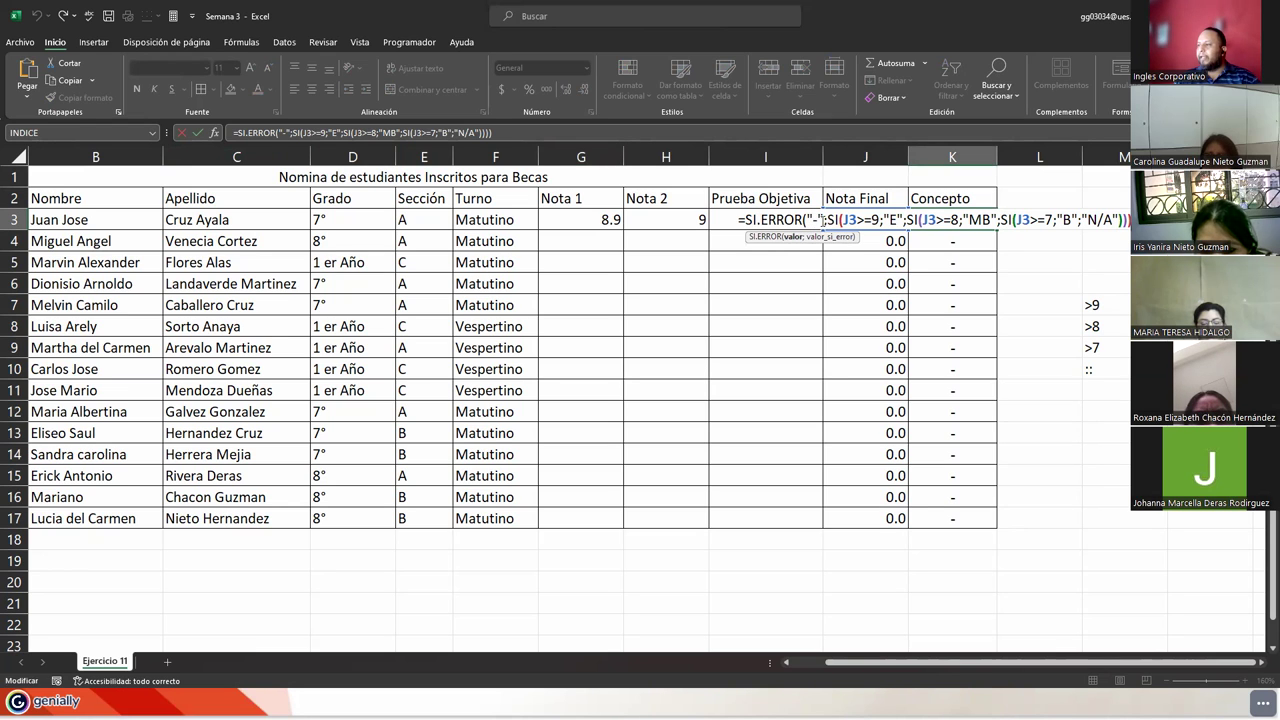
left_click_drag(817, 219, 808, 219)
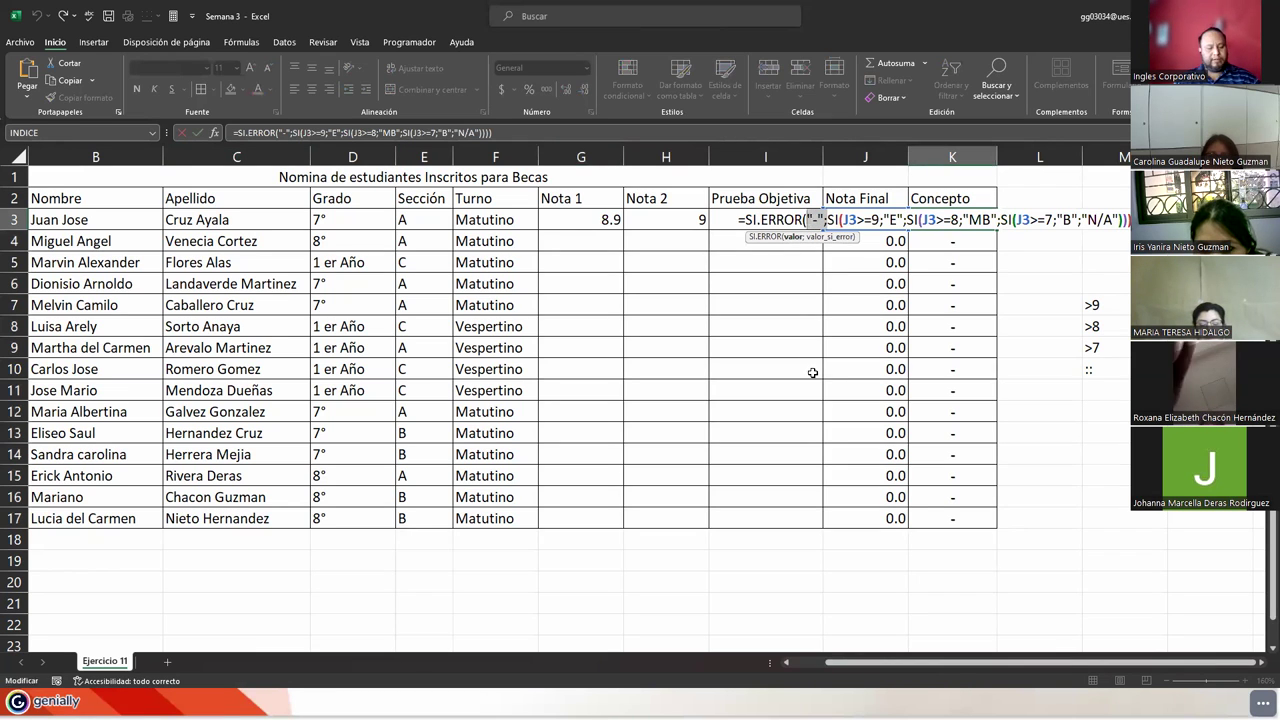
key("Delete")
key("Delete")
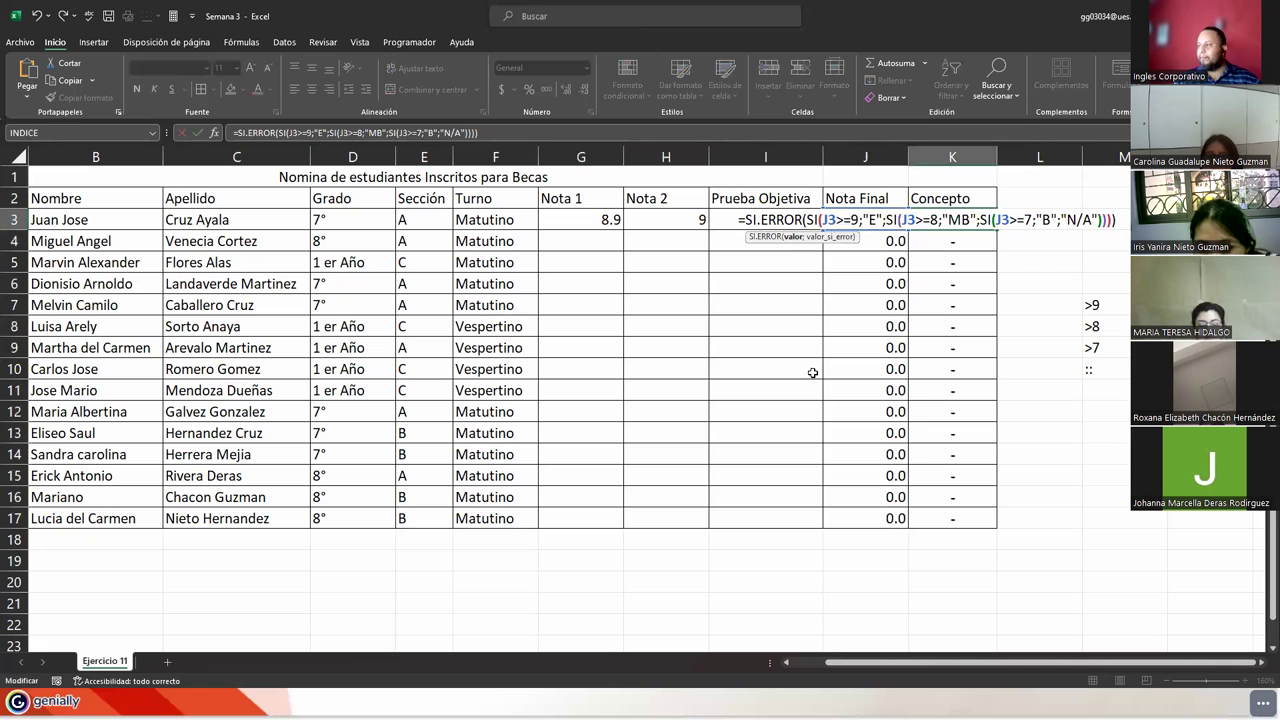
key("End")
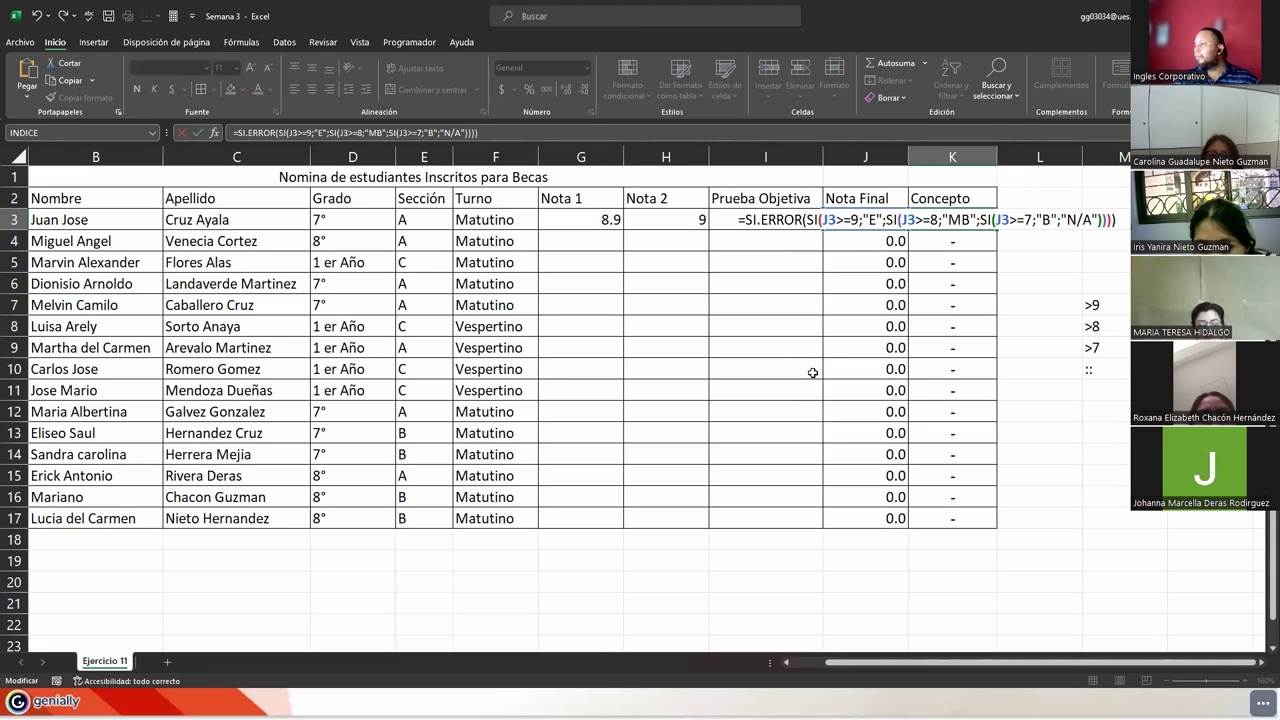
key("BackSpace")
type(";")
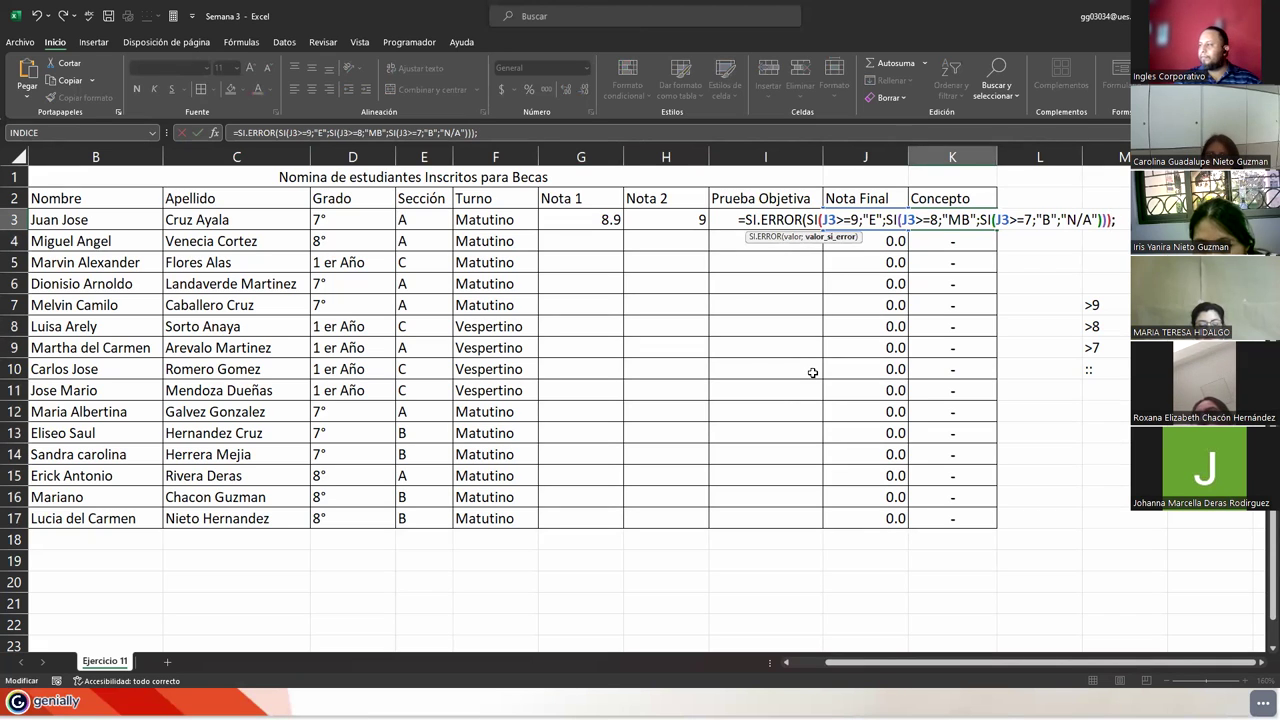
type("\"-\"")
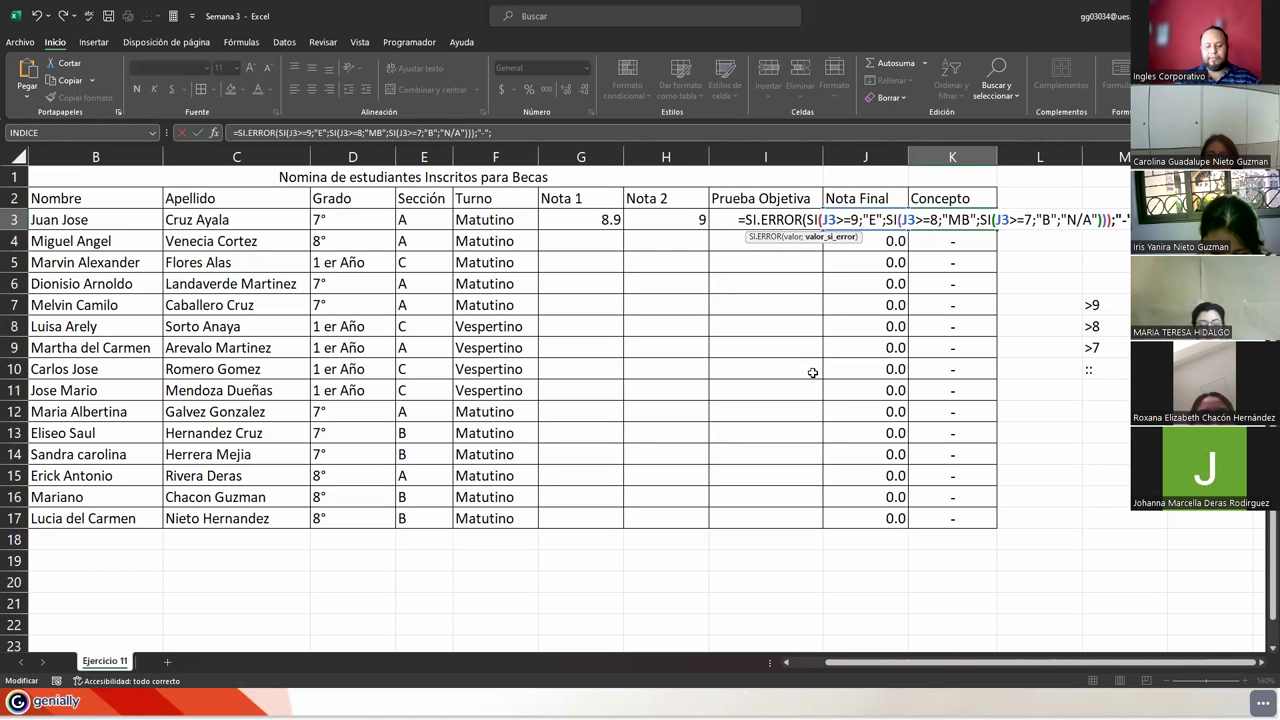
type(")")
key("Return")
key("Up")
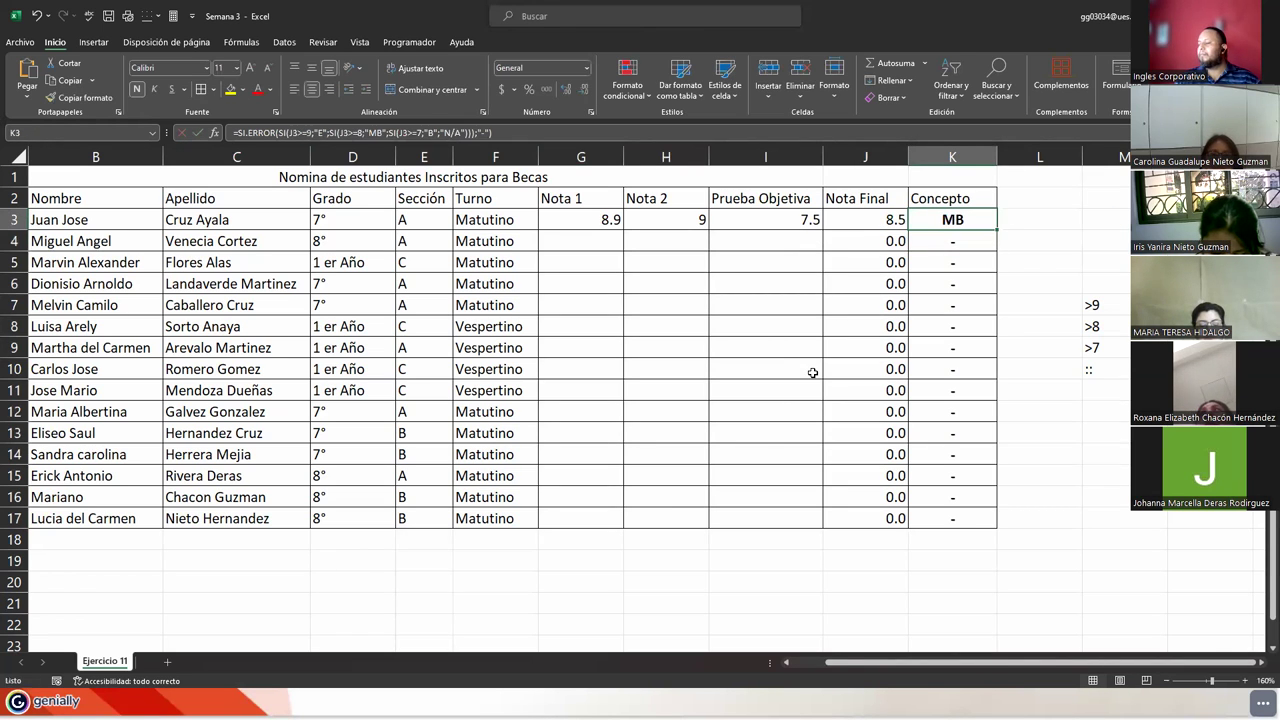
double_click(995, 233)
Remove the SI.ERROR wrapper and its "-" argument from K3, keeping only the nested SI functions, and fill the formula down to K17
left_click(963, 221)
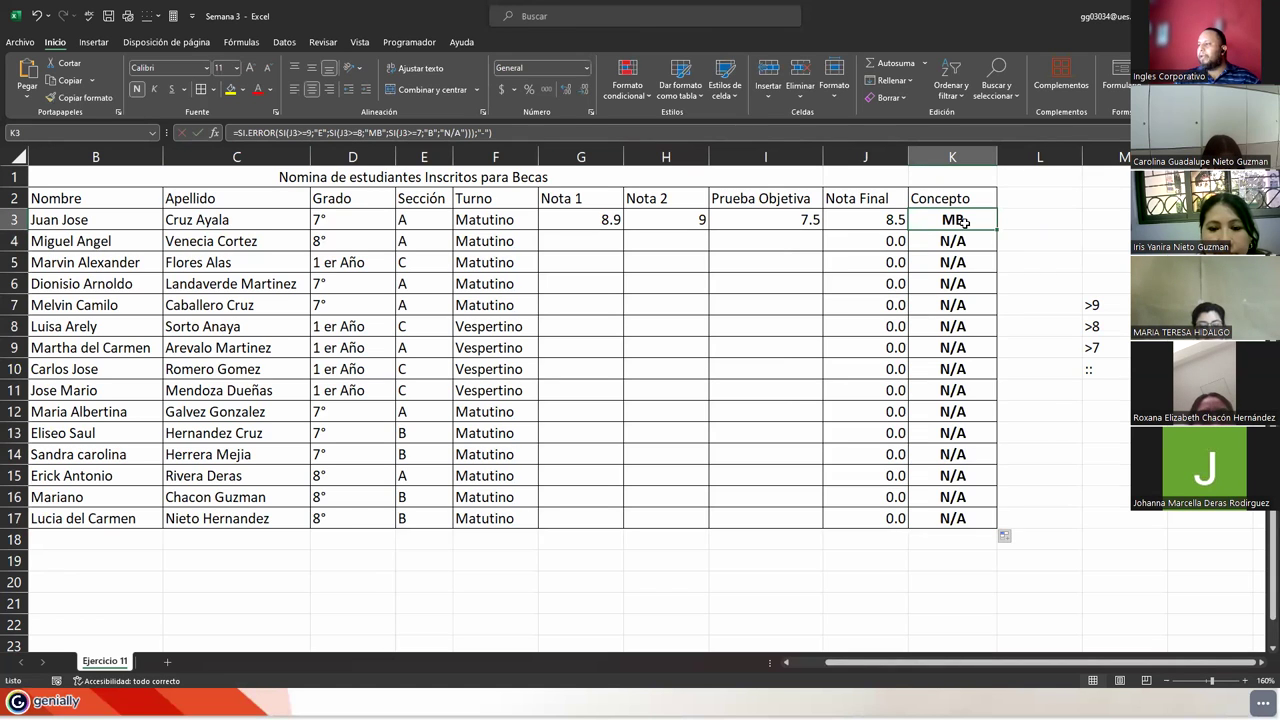
left_click(508, 134)
key("Home")
key("Right")
key("Right")
key("Right")
key("Right")
key("Right")
key("Right")
key("Right")
key("Right")
key("Right")
key("Right")
key("Right")
key("Right")
key("Right")
key("Right")
key("Right")
key("Right")
key("Right")
key("Right")
key("Right")
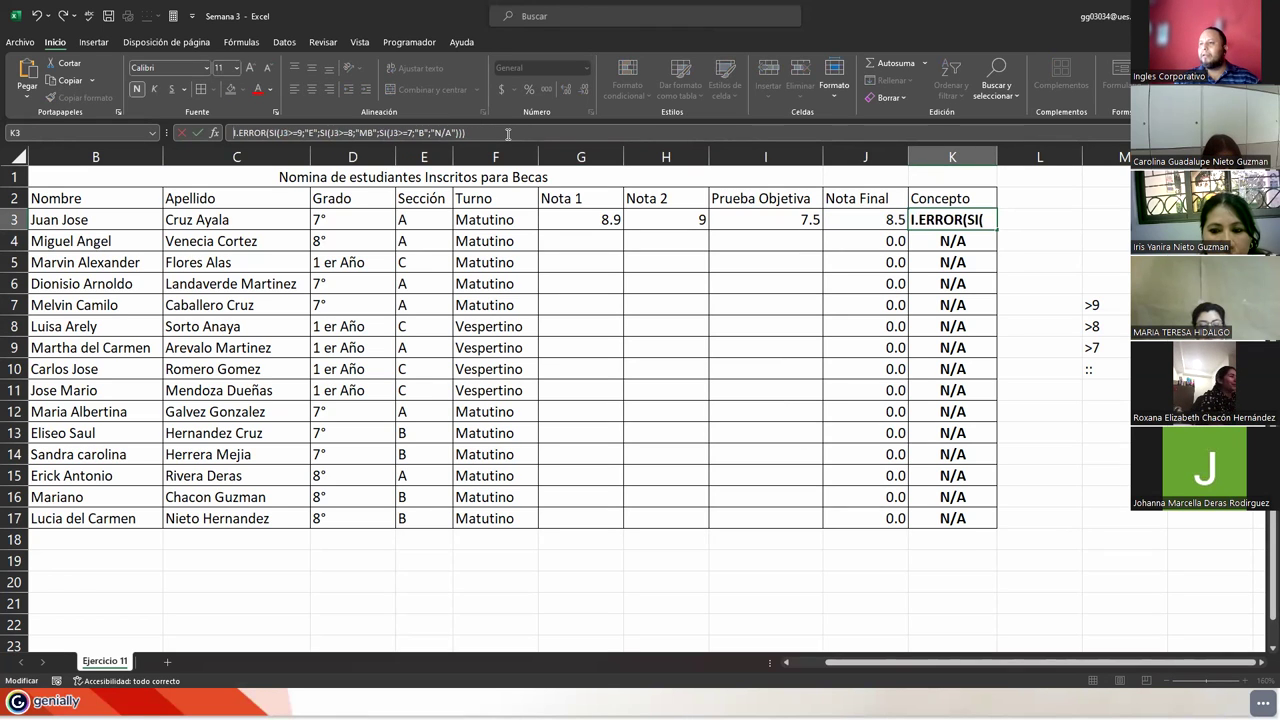
key("Right")
key("Right")
key("Right")
key("Right")
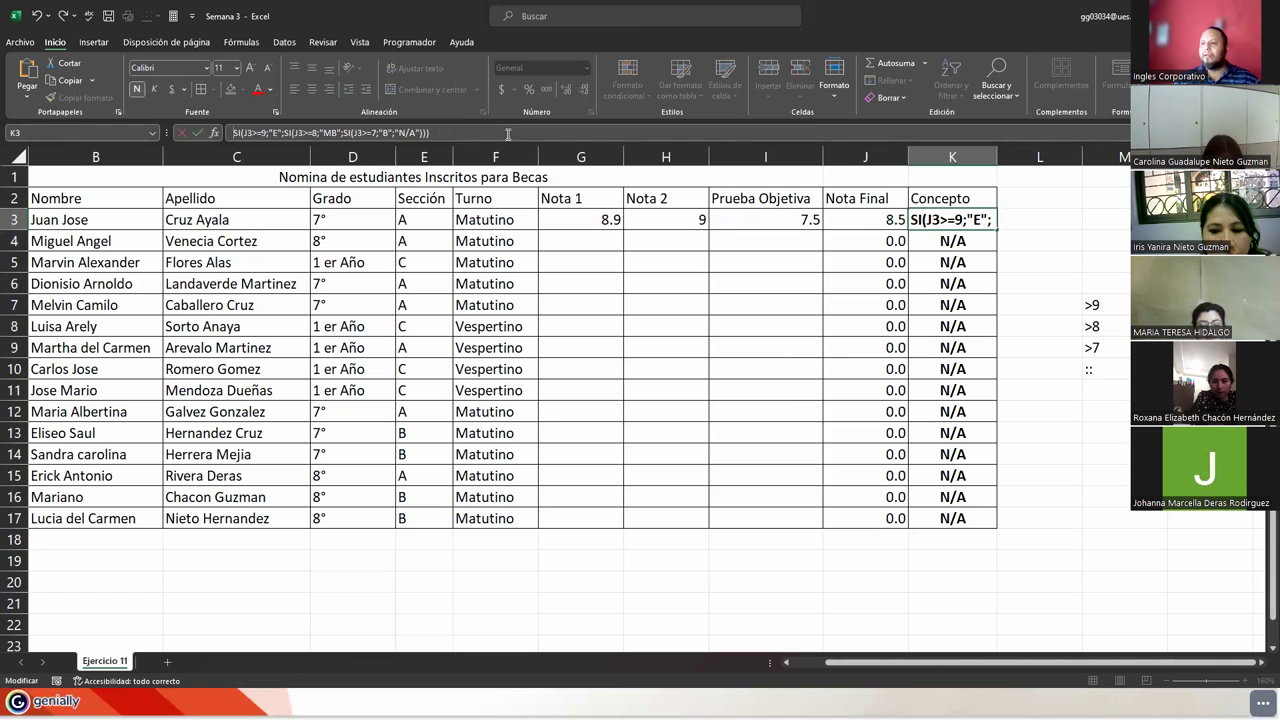
key("Escape")
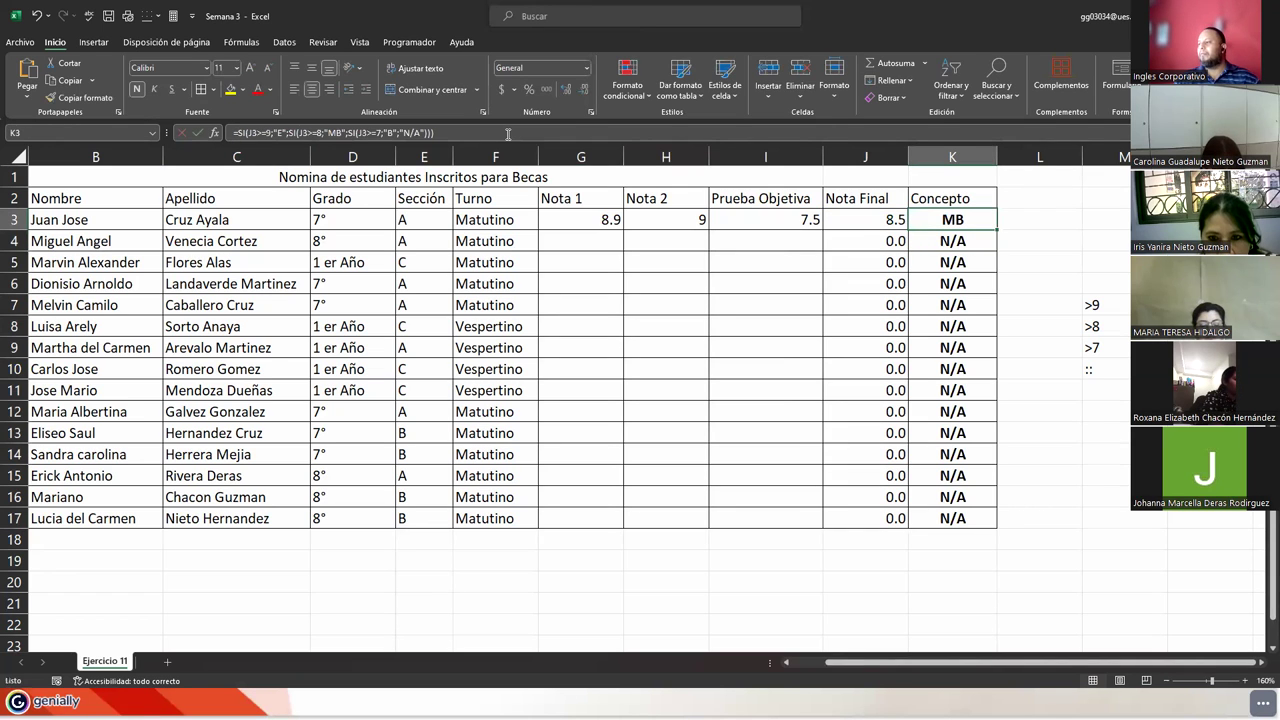
double_click(996, 230)
Format the grade cells G3:I17 as numbers with two decimal places
left_click(600, 244)
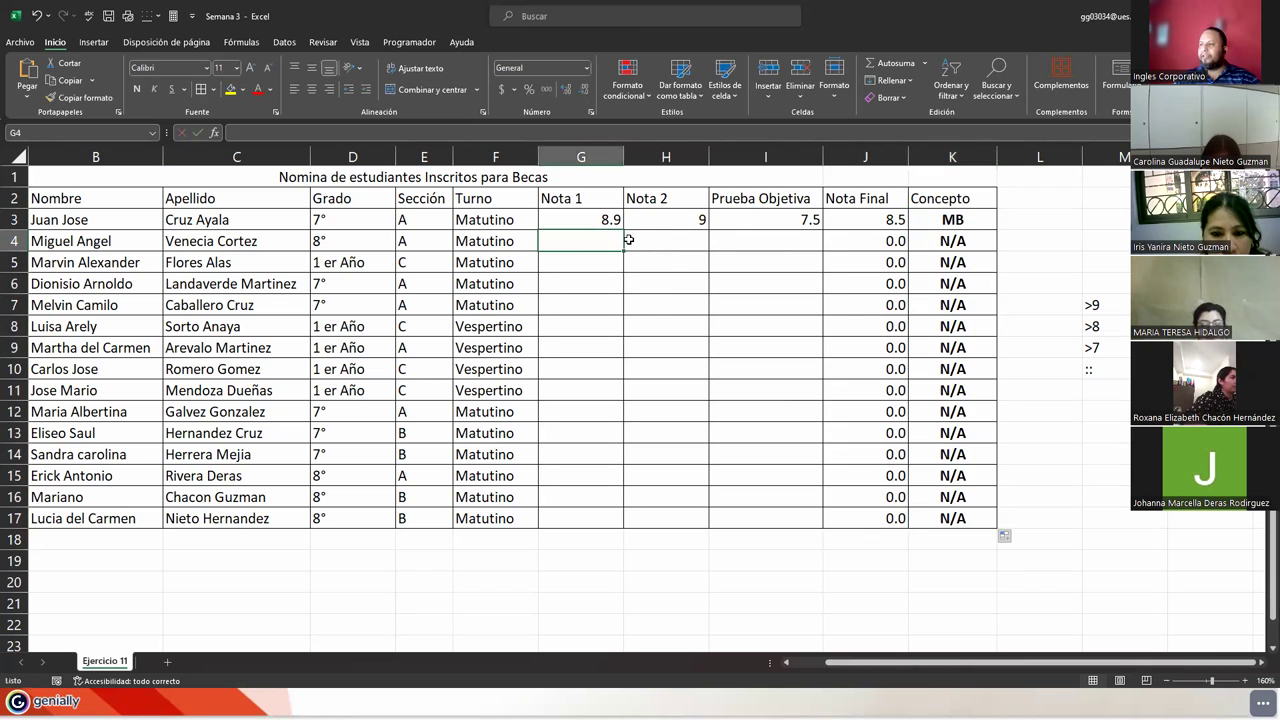
left_click_drag(590, 215, 765, 518)
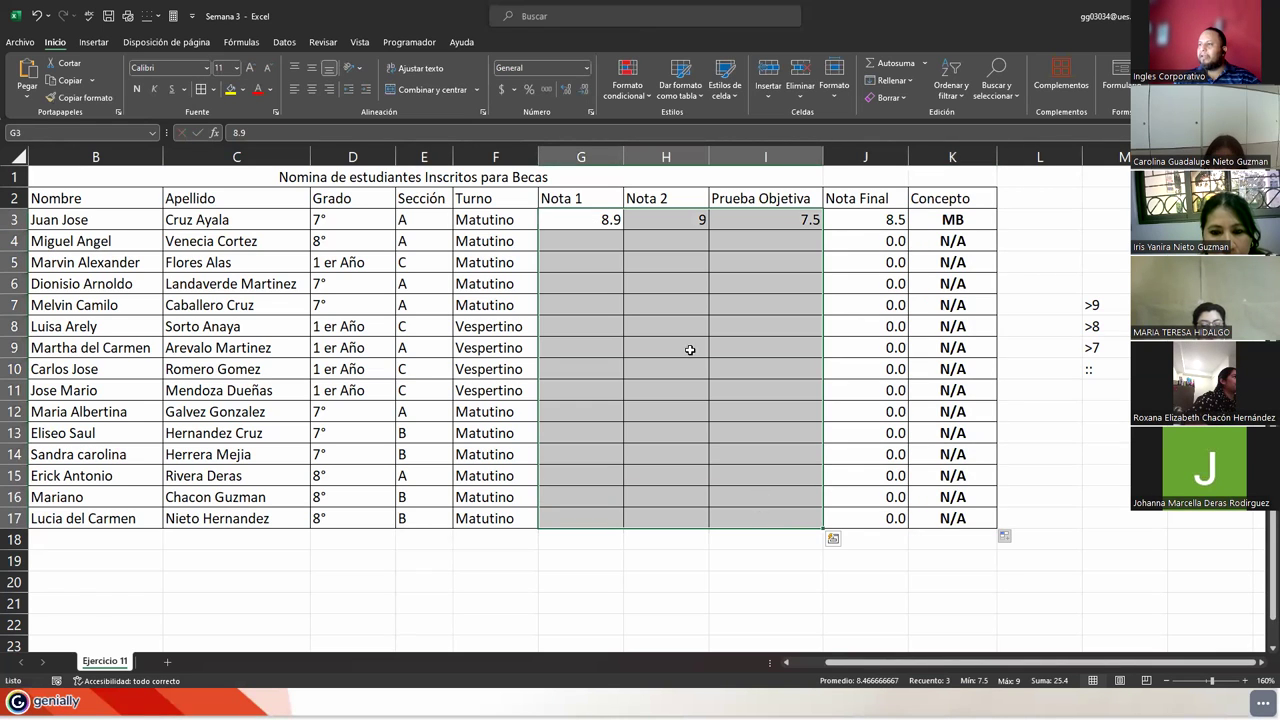
left_click(566, 89)
left_click(584, 89)
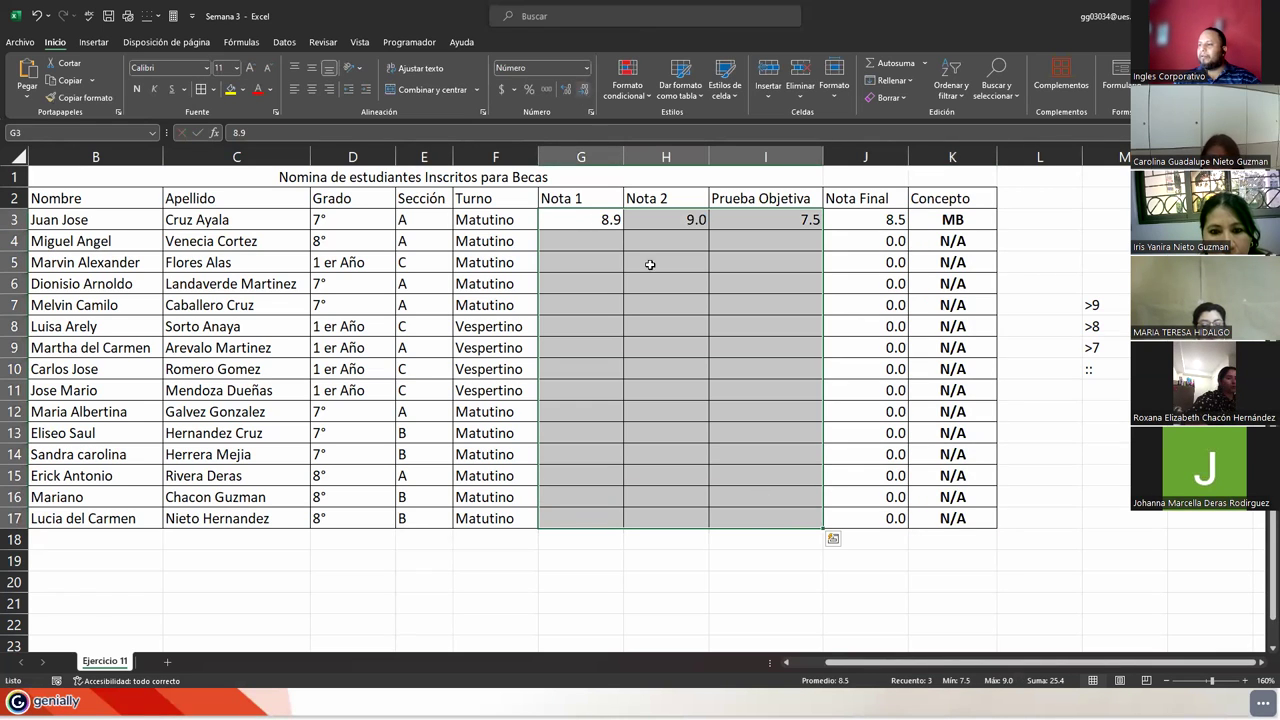
left_click(568, 89)
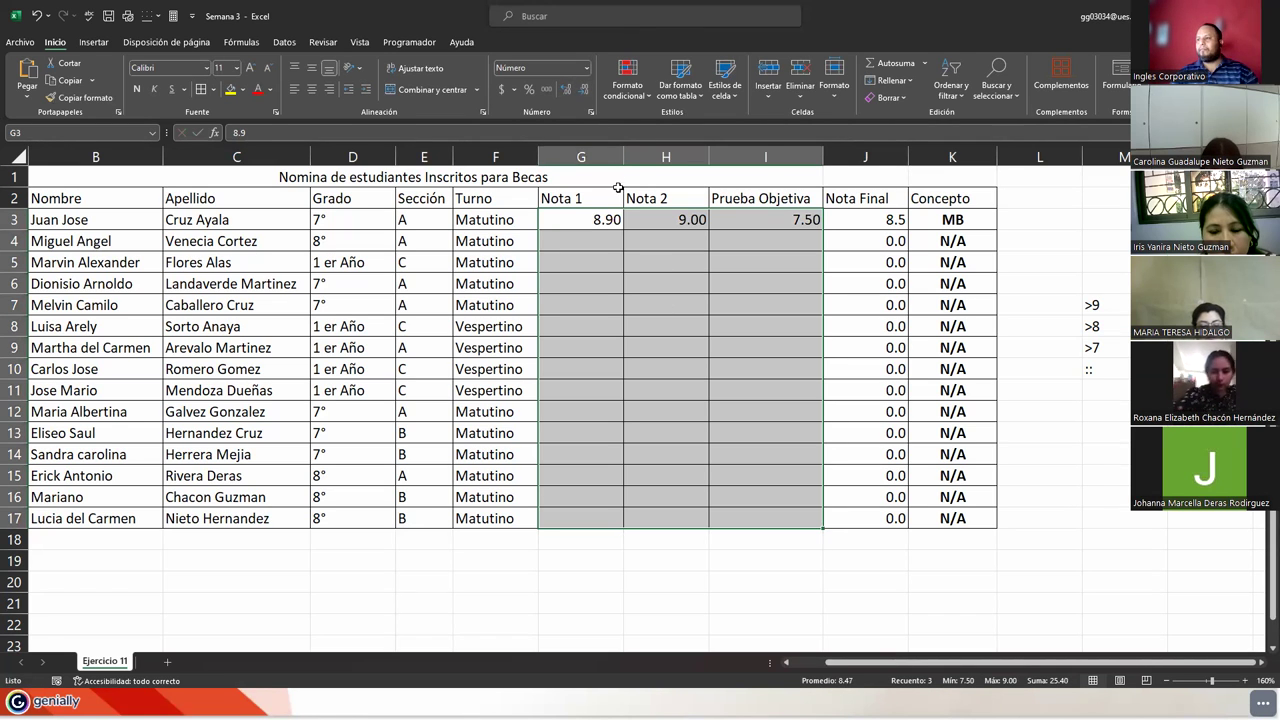
Enter the row 4 student's grades: Nota 1 9.5, Nota 2 4.8 and Prueba Objetiva 10.0
left_click(602, 242)
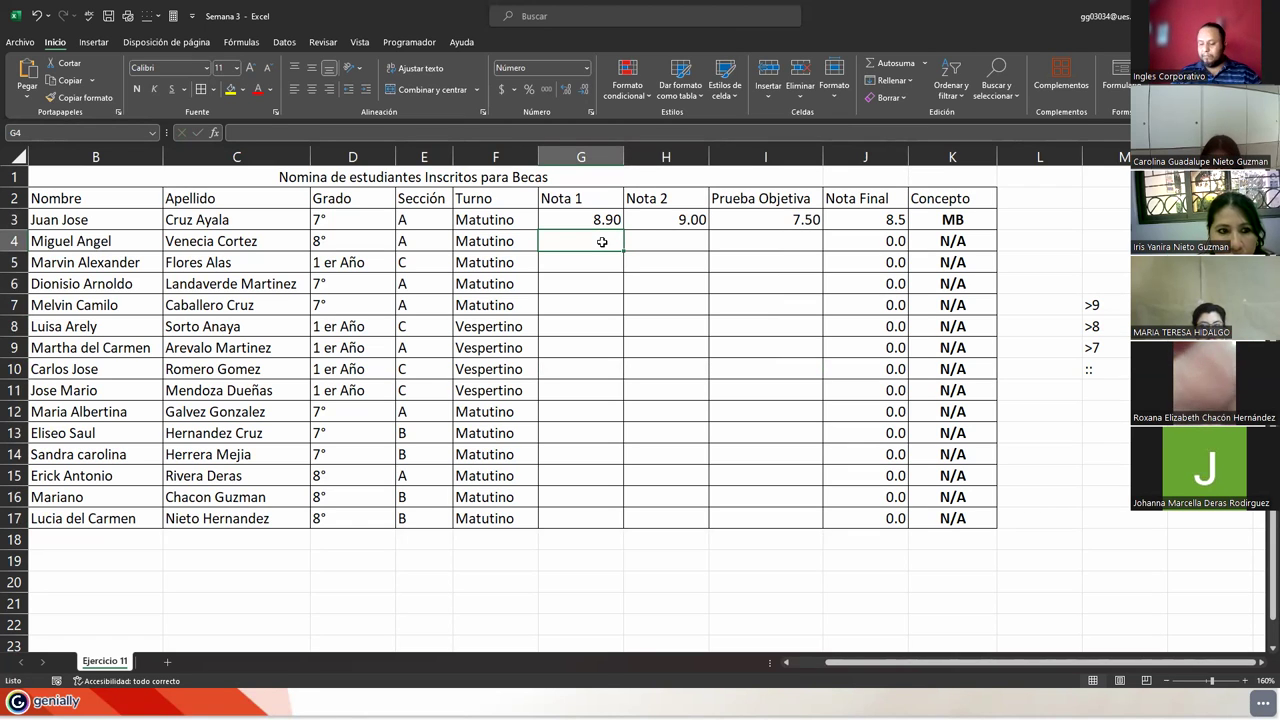
type("9.5")
key("Tab")
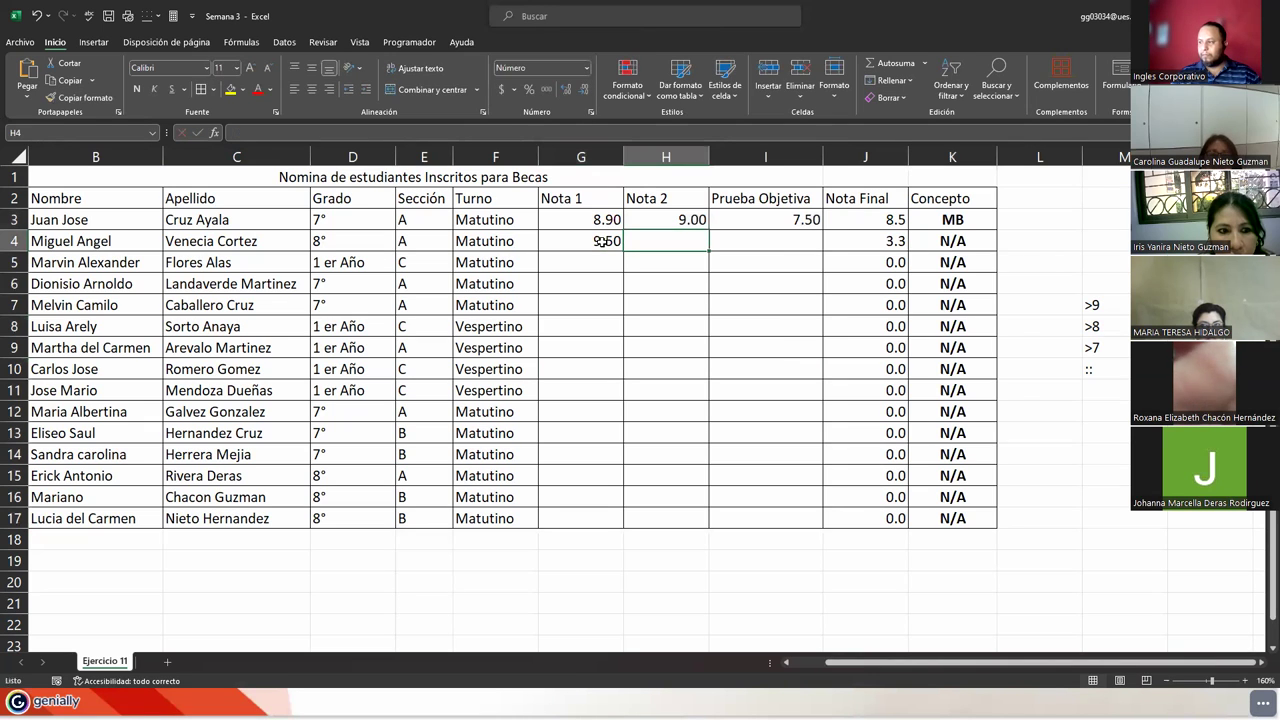
type("4.8")
key("Tab")
type("10.0")
key("Return")
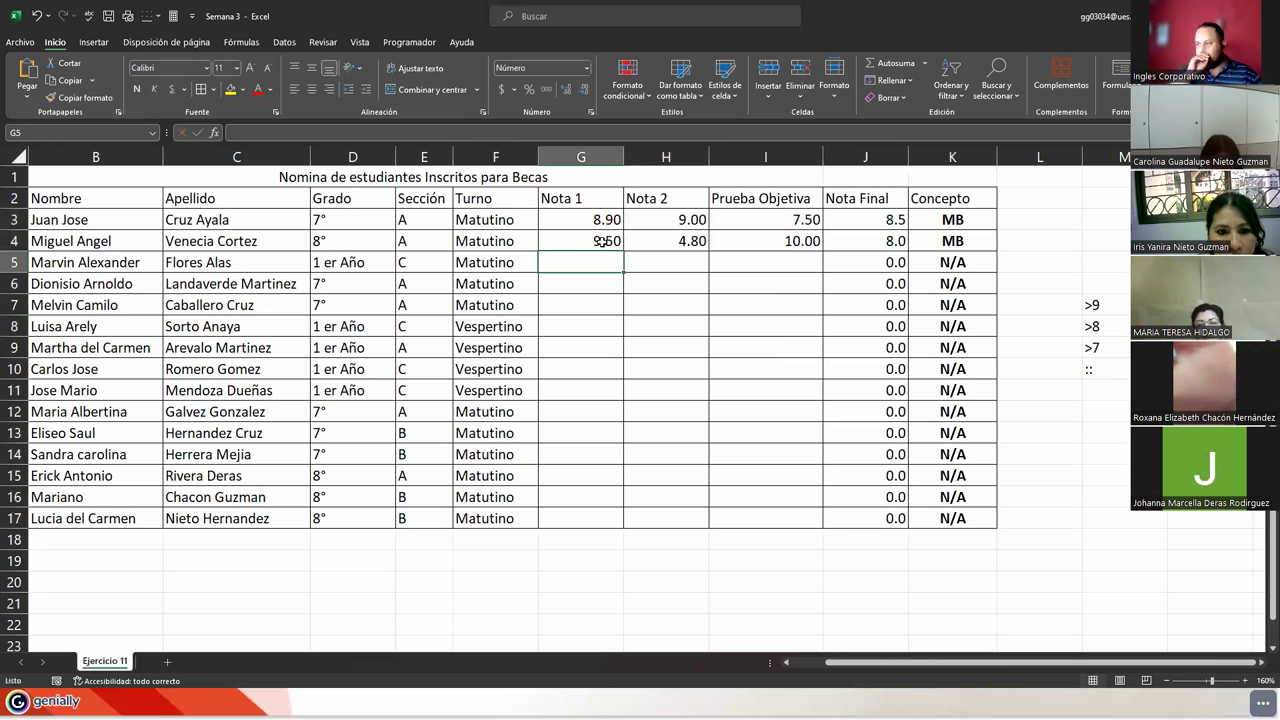
Enter the row 5 student's grades: Nota 1 7, Nota 2 8 and Prueba Objetiva 8
type("7")
key("Tab")
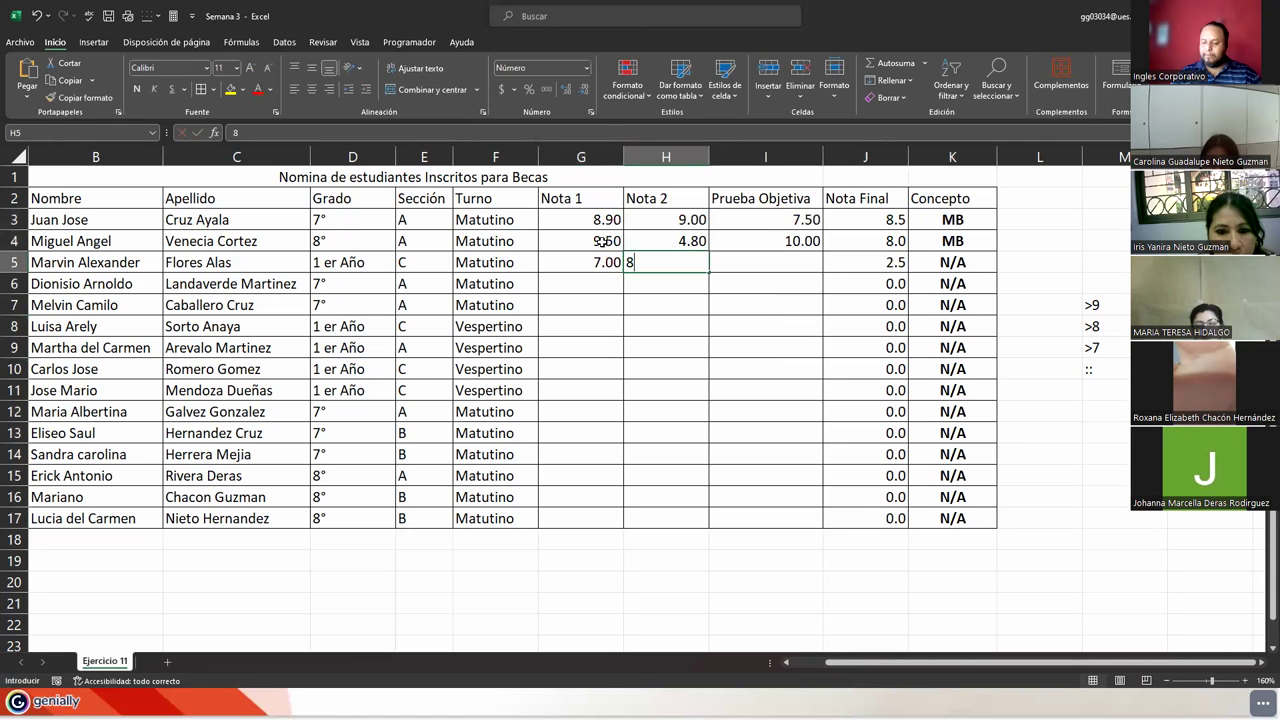
type("8")
key("Tab")
type("8")
key("Return")
Enter the row 6 student's grades: Nota 1 9, Nota 2 8 and Prueba Objetiva 9
type("9")
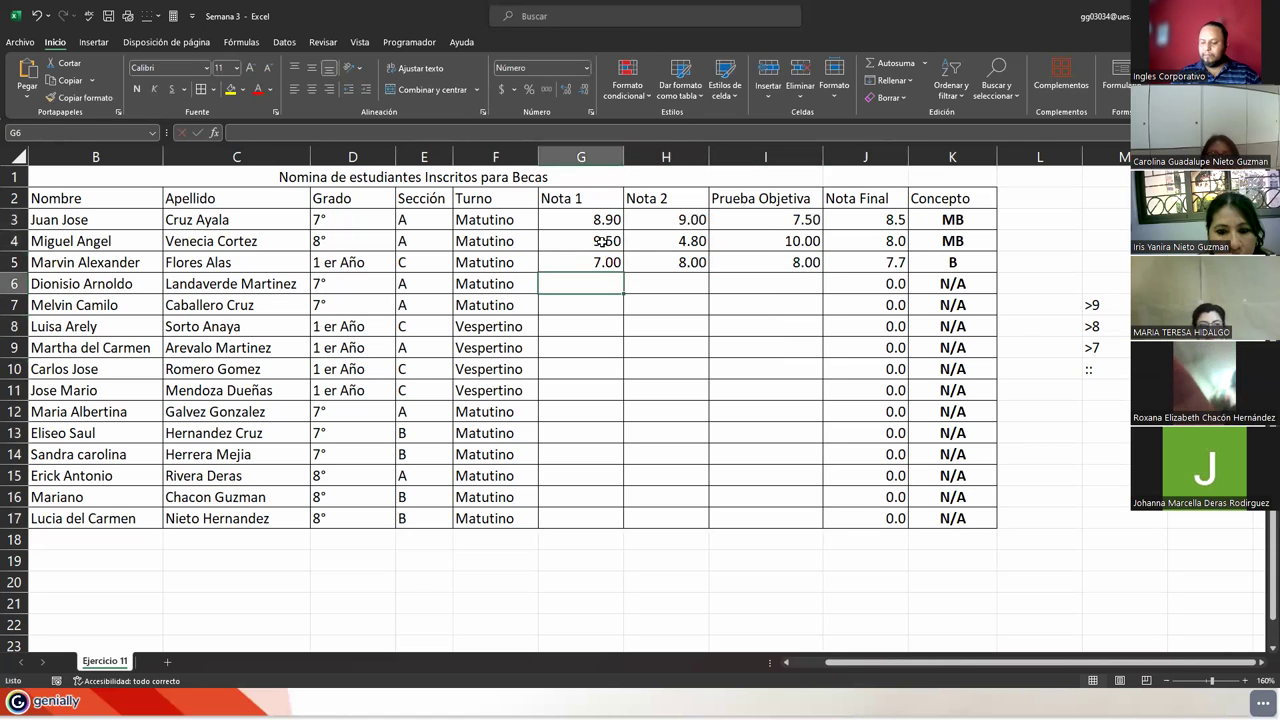
key("Tab")
type("8")
key("Tab")
type("9")
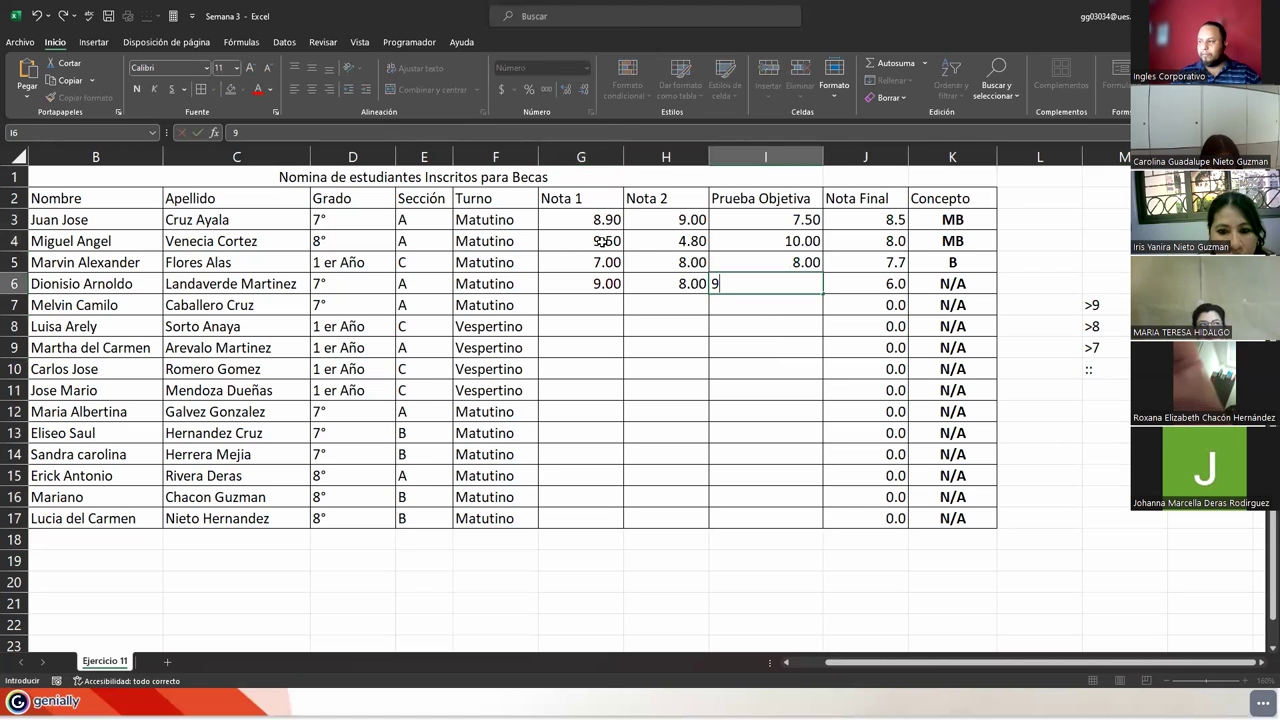
key("Return")
Enter the row 7 student's grades: Nota 1 8, Nota 2 7 and Prueba Objetiva 5
type("8")
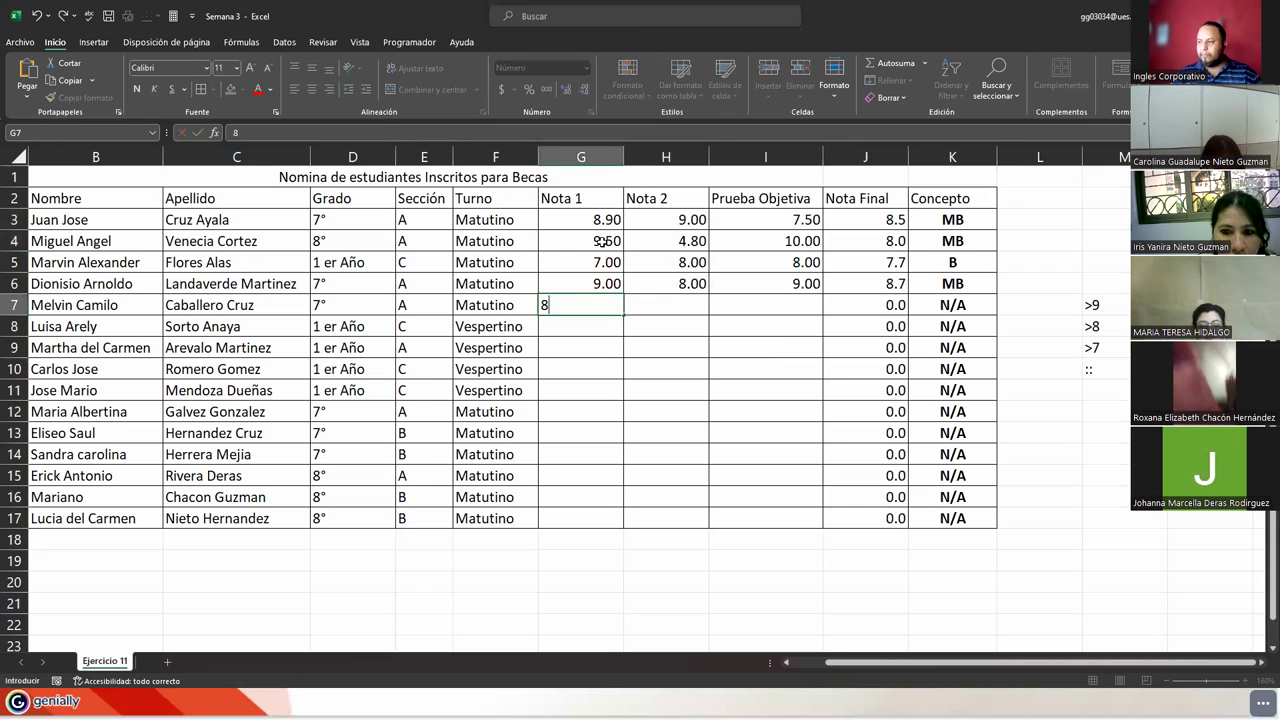
key("Tab")
type("7")
key("Tab")
type("5")
key("Tab")
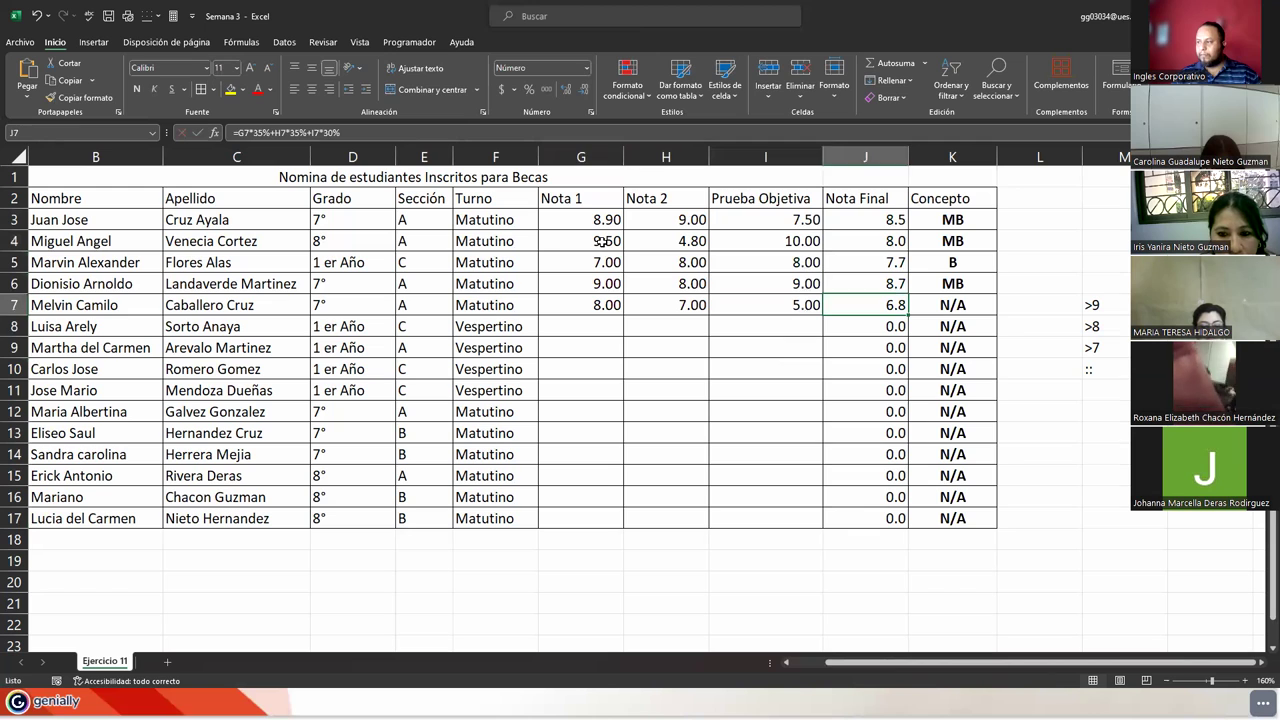
key("Return")
Enter the row 8 student's grades: Nota 1 5, Nota 2 9 and Prueba Objetiva 10
type("5")
key("Tab")
type("9")
key("Tab")
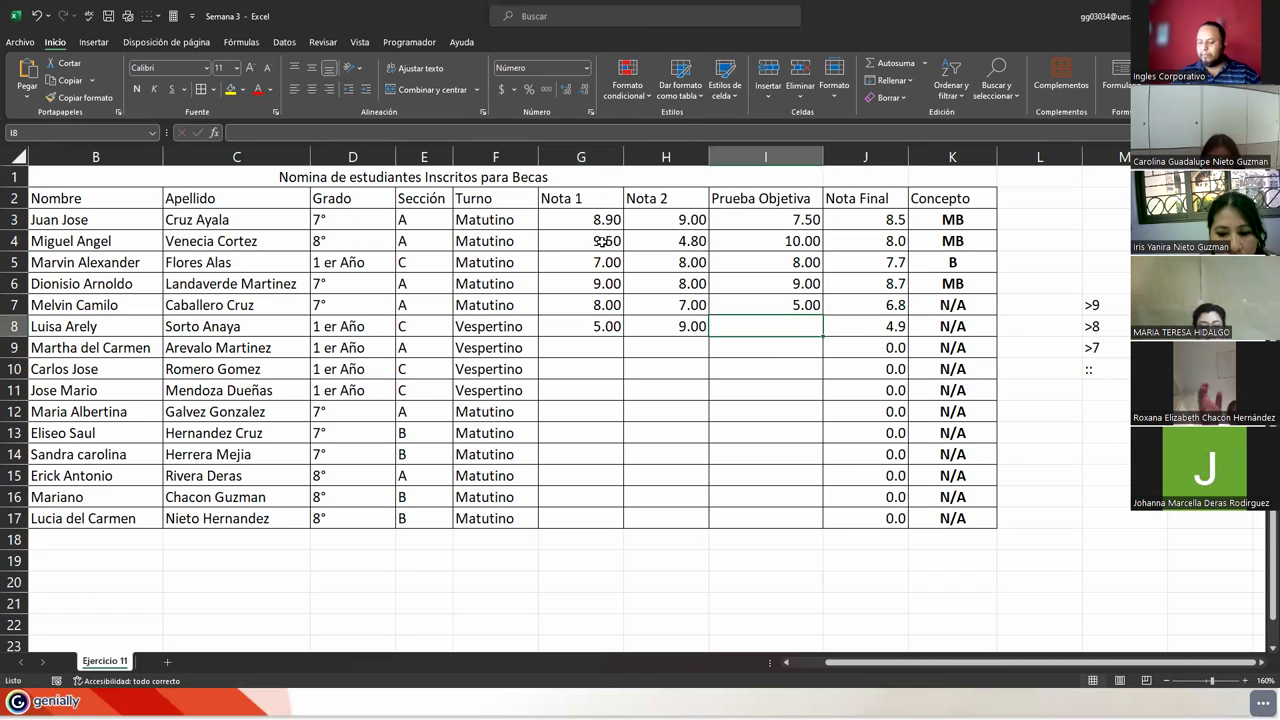
type("10")
key("Tab")
key("Return")
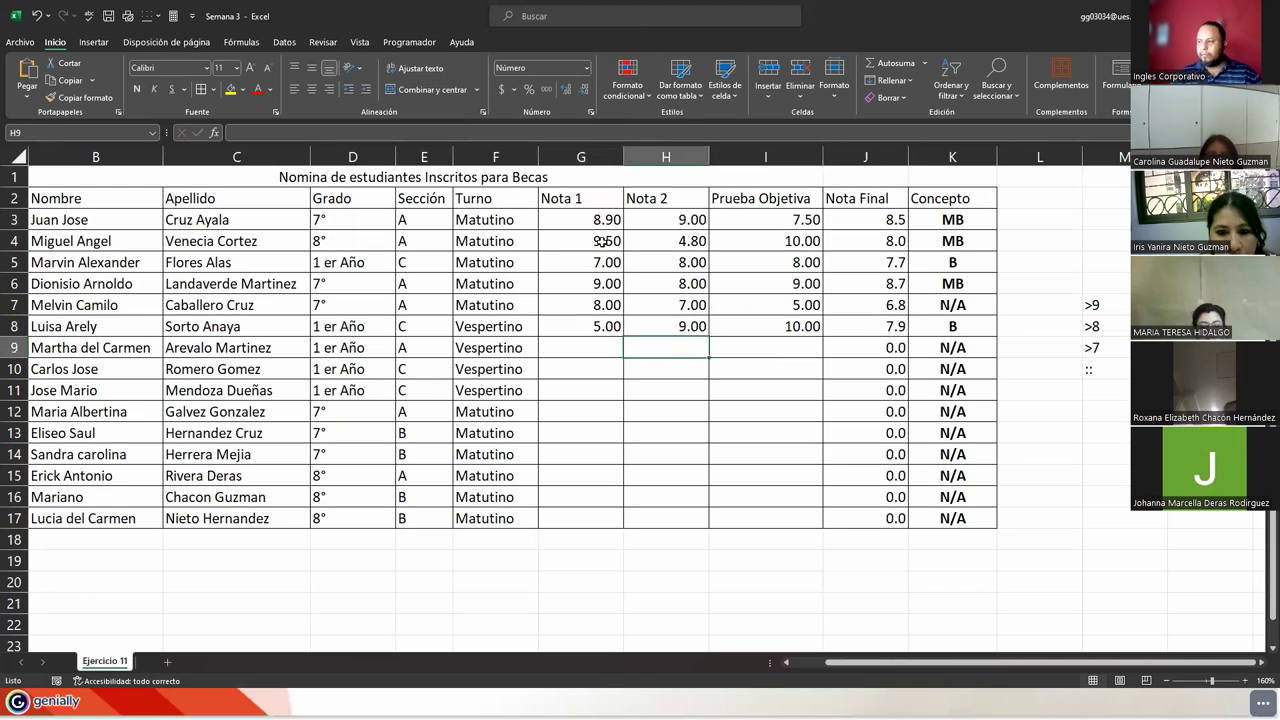
Enter the row 9 student's grades: Nota 1 9, Nota 2 9 and Prueba Objetiva 10
type("9")
key("Tab")
type("9")
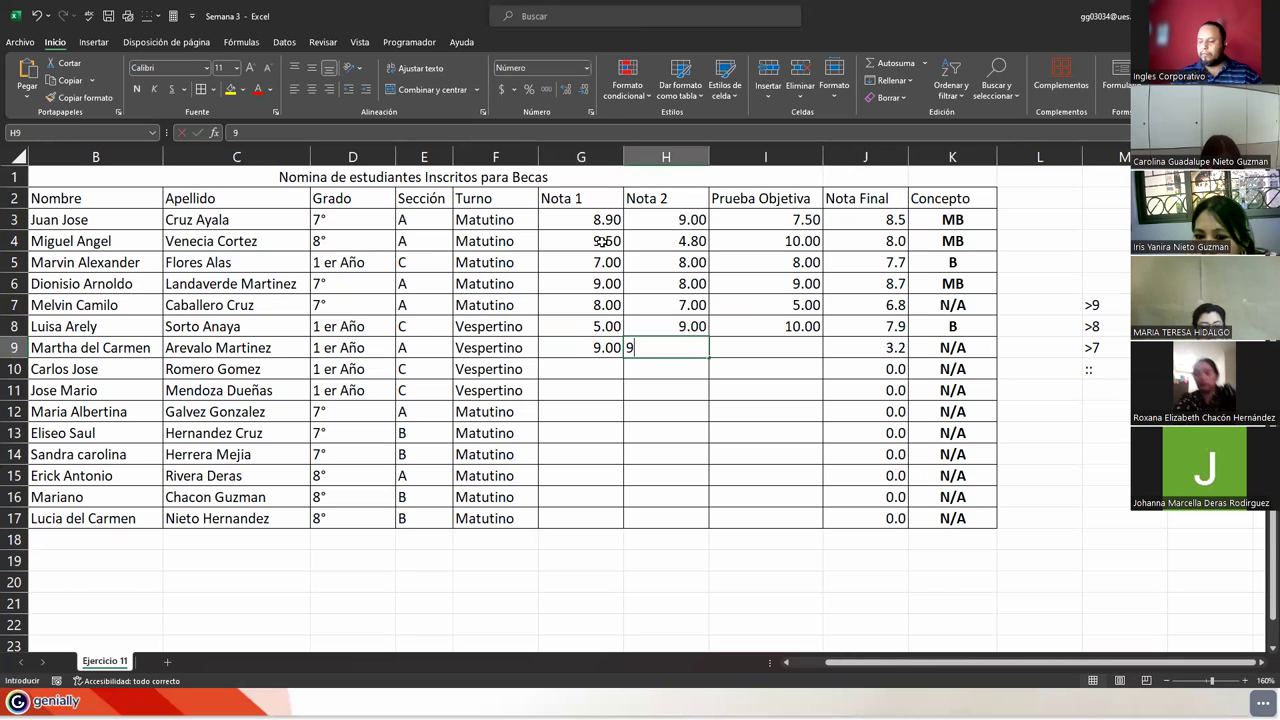
key("Tab")
type("10")
key("Return")
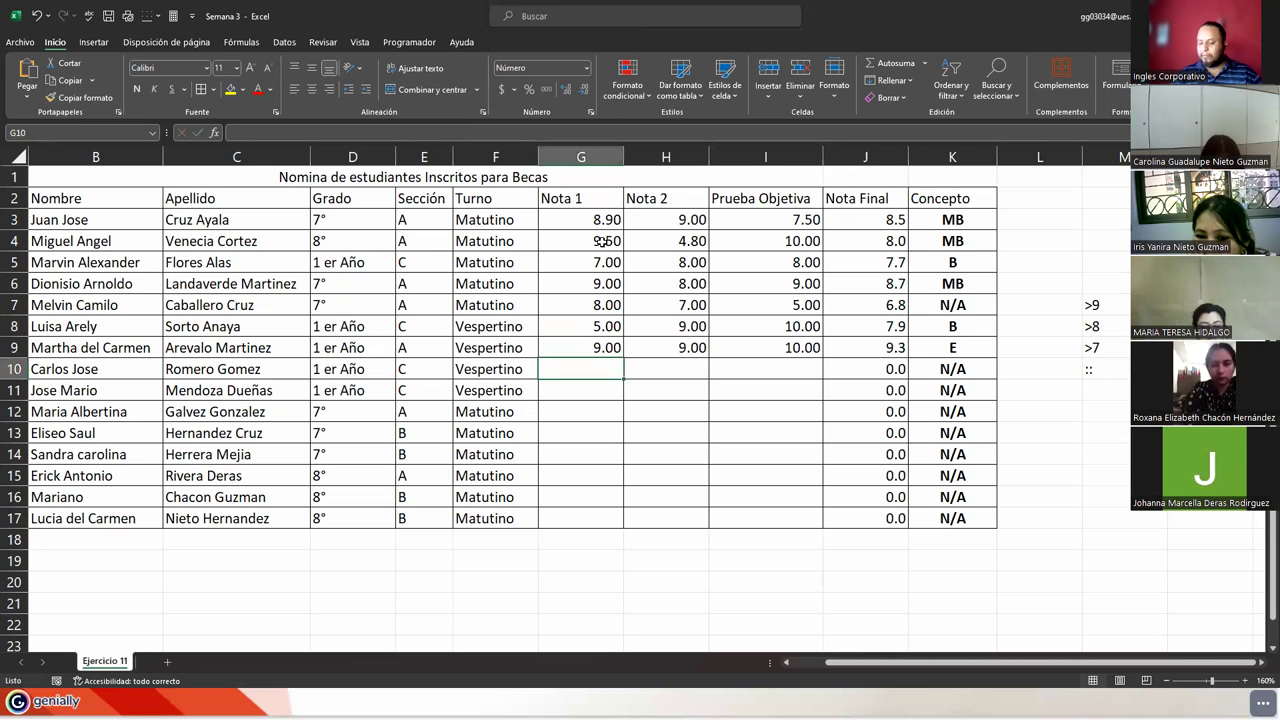
Enter the row 10 student's grades: Nota 1 8, Nota 2 8.75 and Prueba Objetiva 9.5
type("8")
key("Tab")
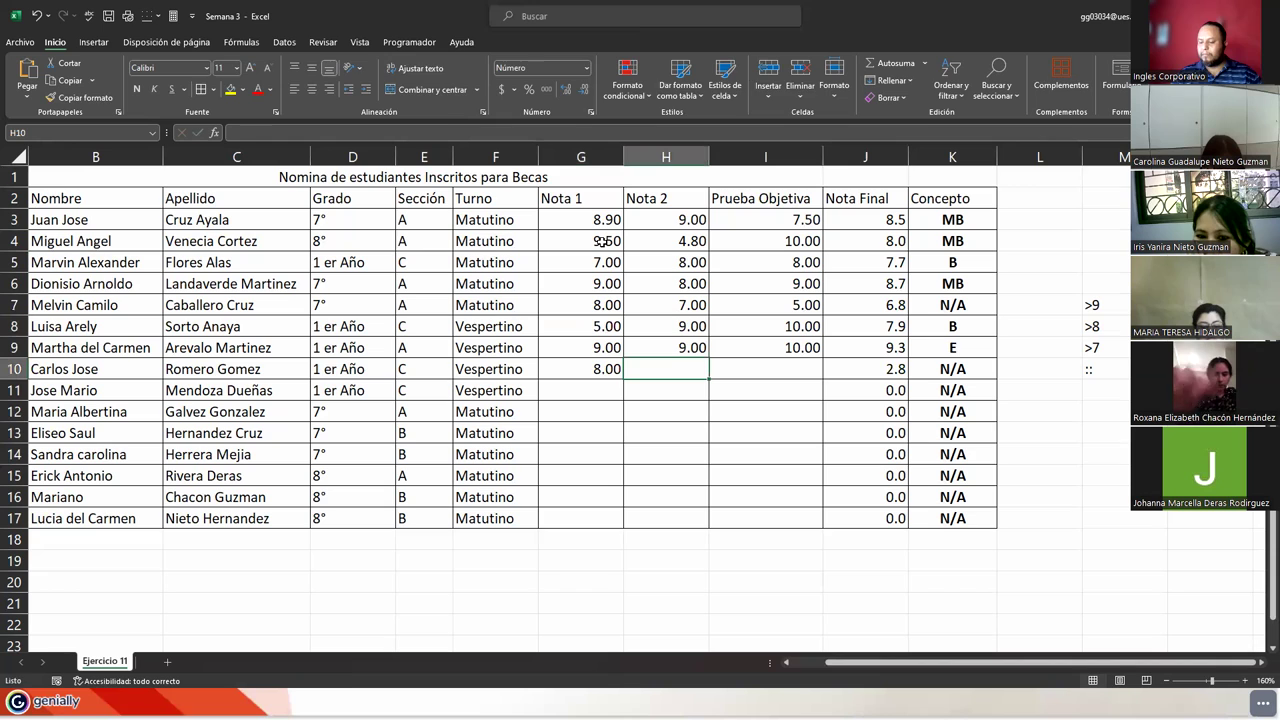
type("8.75")
key("Tab")
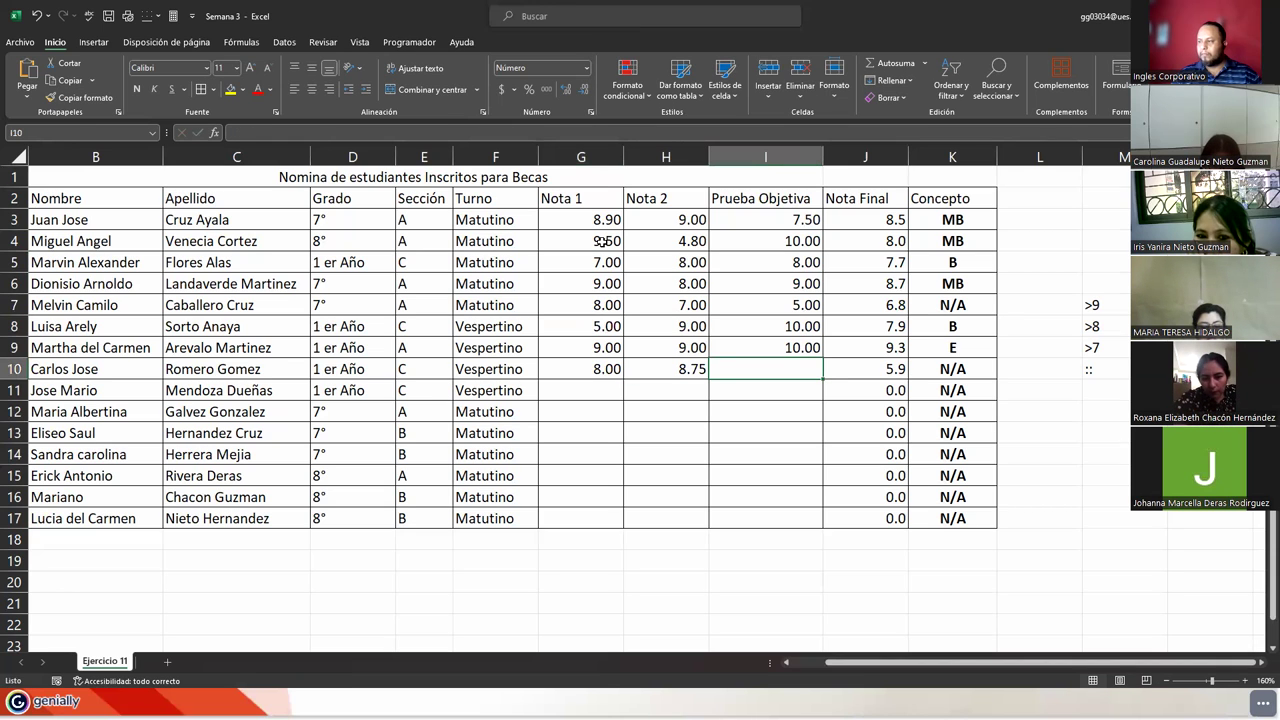
type("9.5")
key("Return")
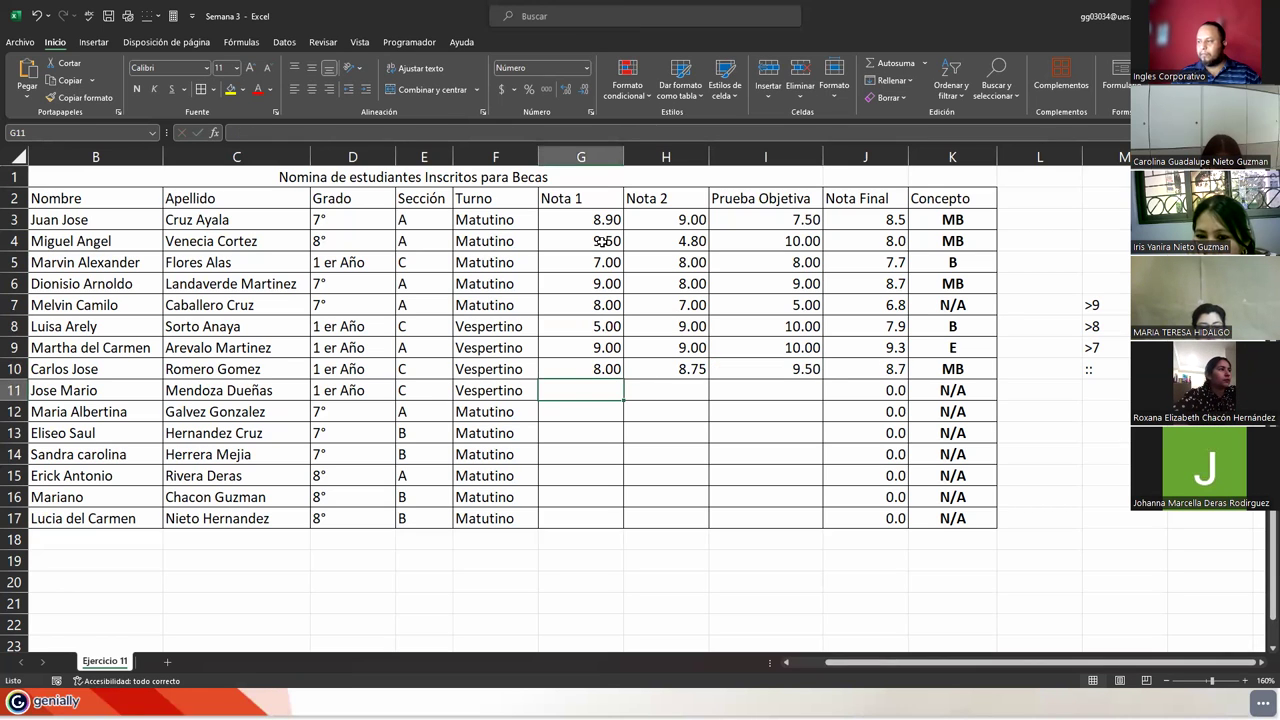
Enter the row 11 student's grades: Nota 1 7, Nota 2 10 and Prueba Objetiva 10
type("7")
key("Tab")
type("10")
key("Tab")
type("10")
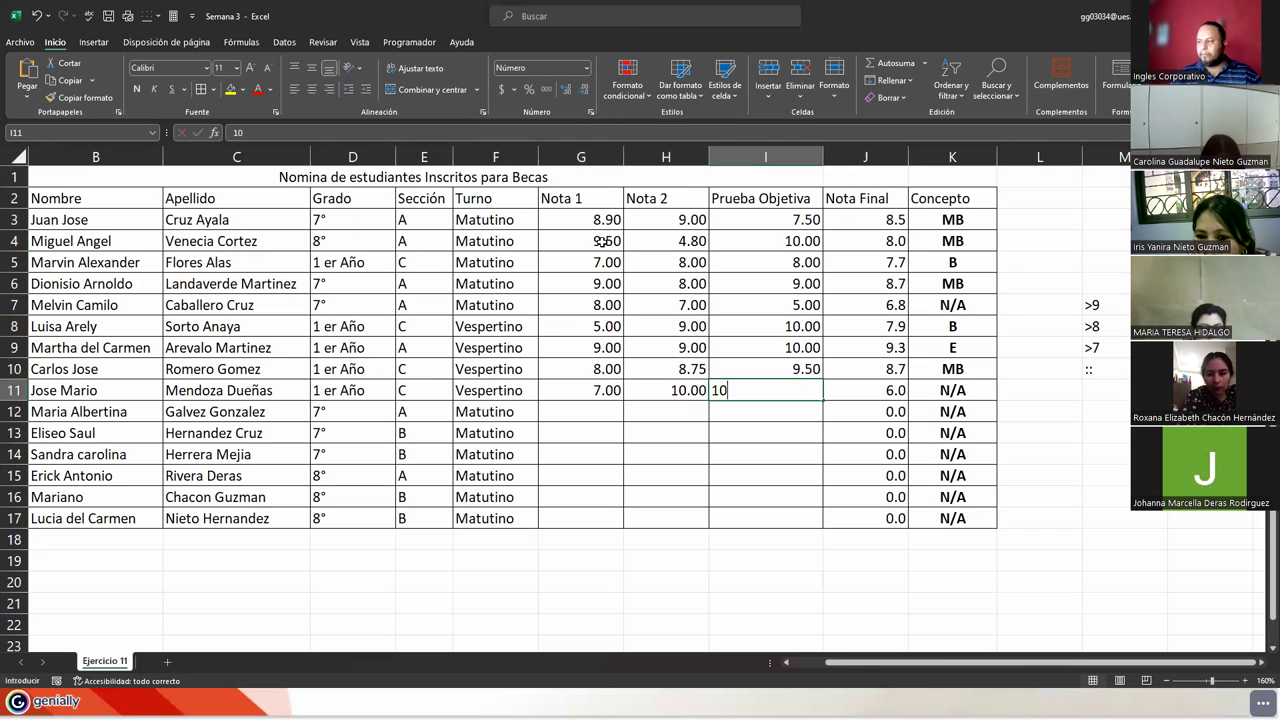
key("Return")
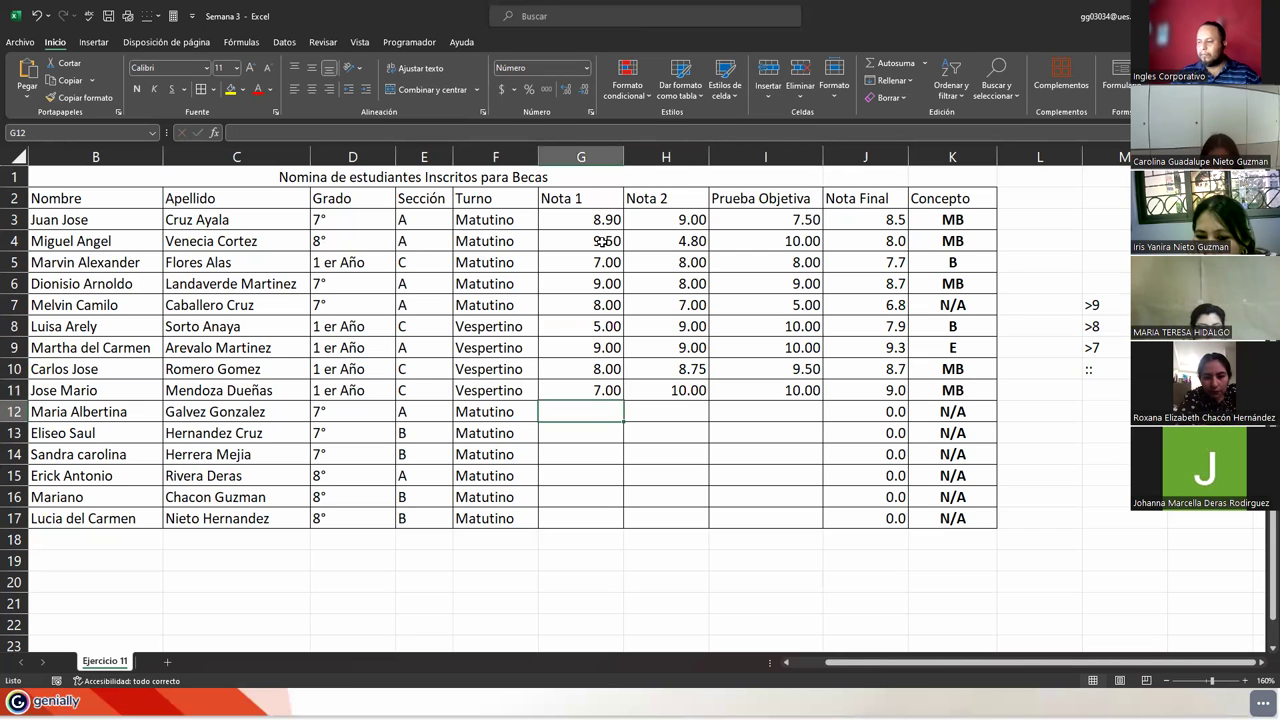
Enter the row 12 student's grades: Nota 1 8, Nota 2 9 and Prueba Objetiva 9.5
type("8")
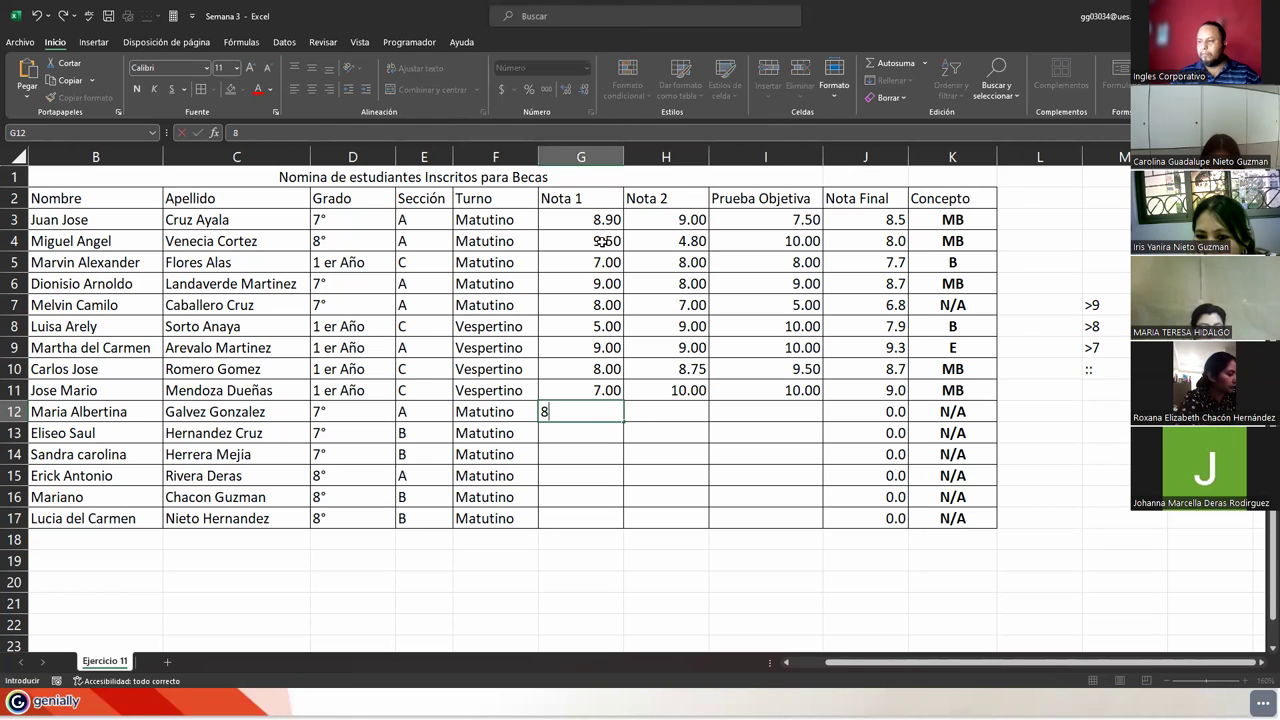
key("Tab")
type("9")
key("Tab")
type("9")
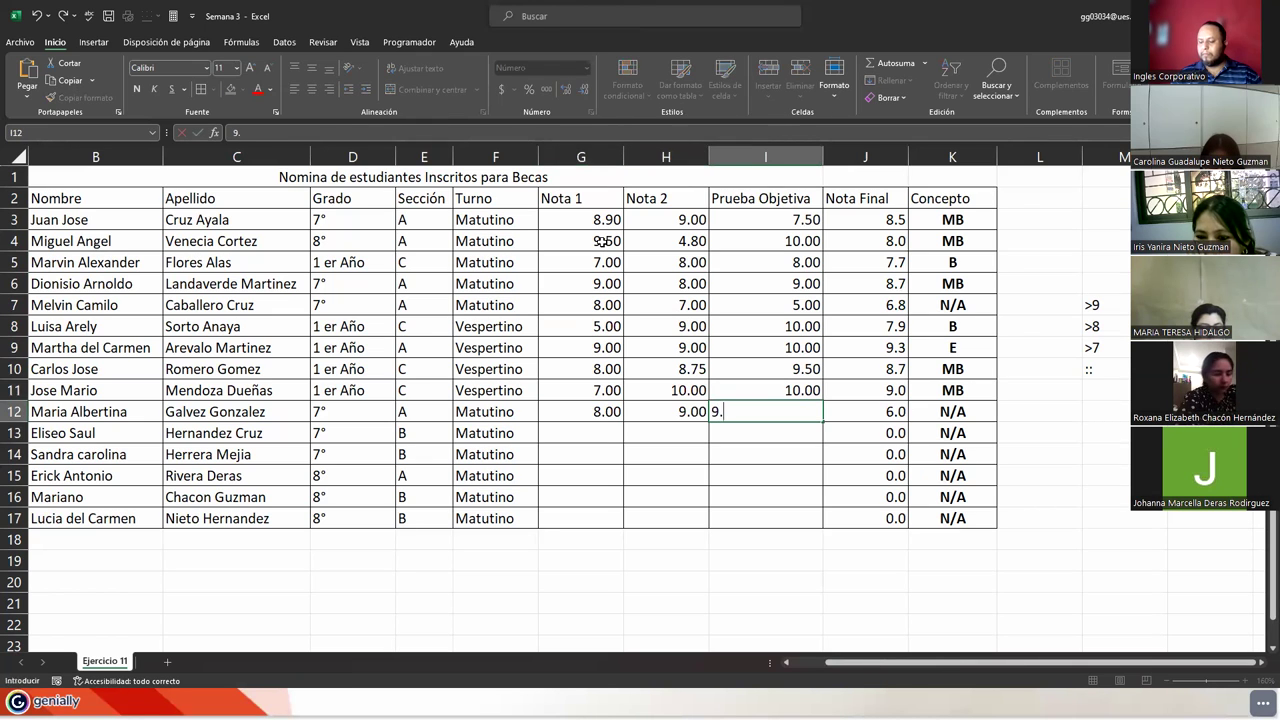
type(".5")
key("Return")
Enter the row 13 student's grades: Nota 1 9.5, Nota 2 6.3 and Prueba Objetiva 4.8
type("9.5")
key("Tab")
type("6.3")
key("Tab")
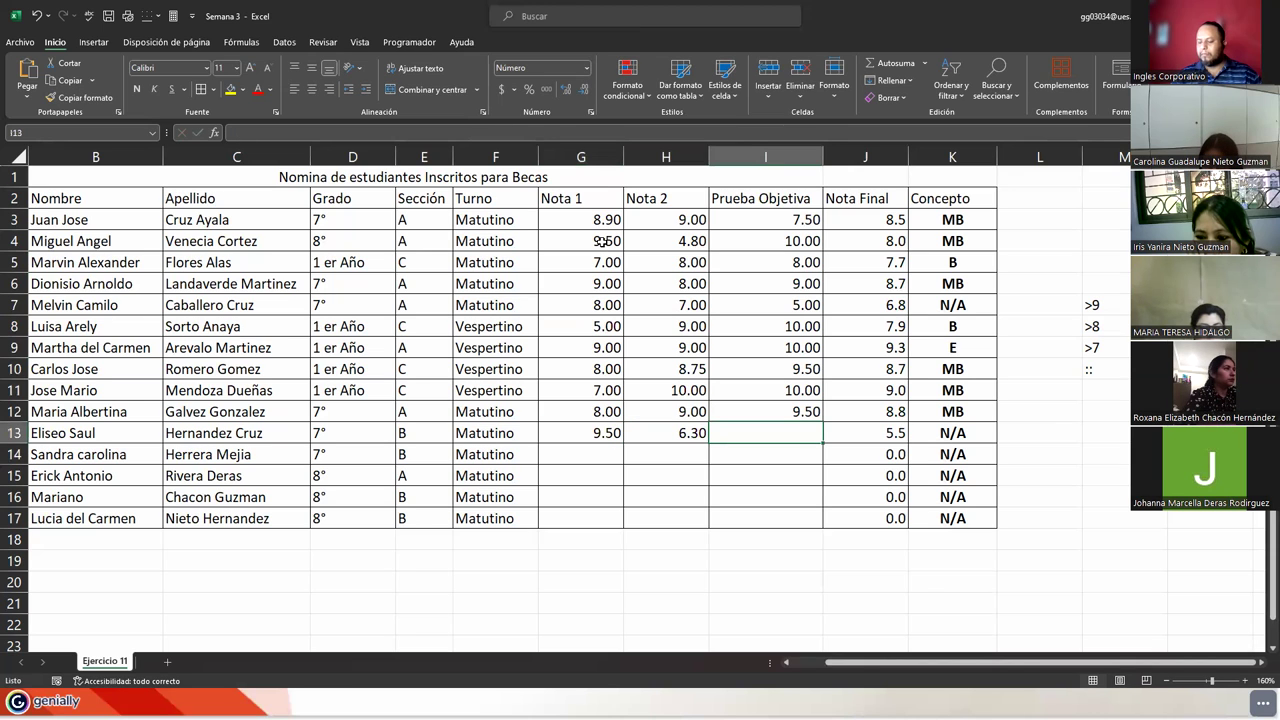
type("4.8")
key("Return")
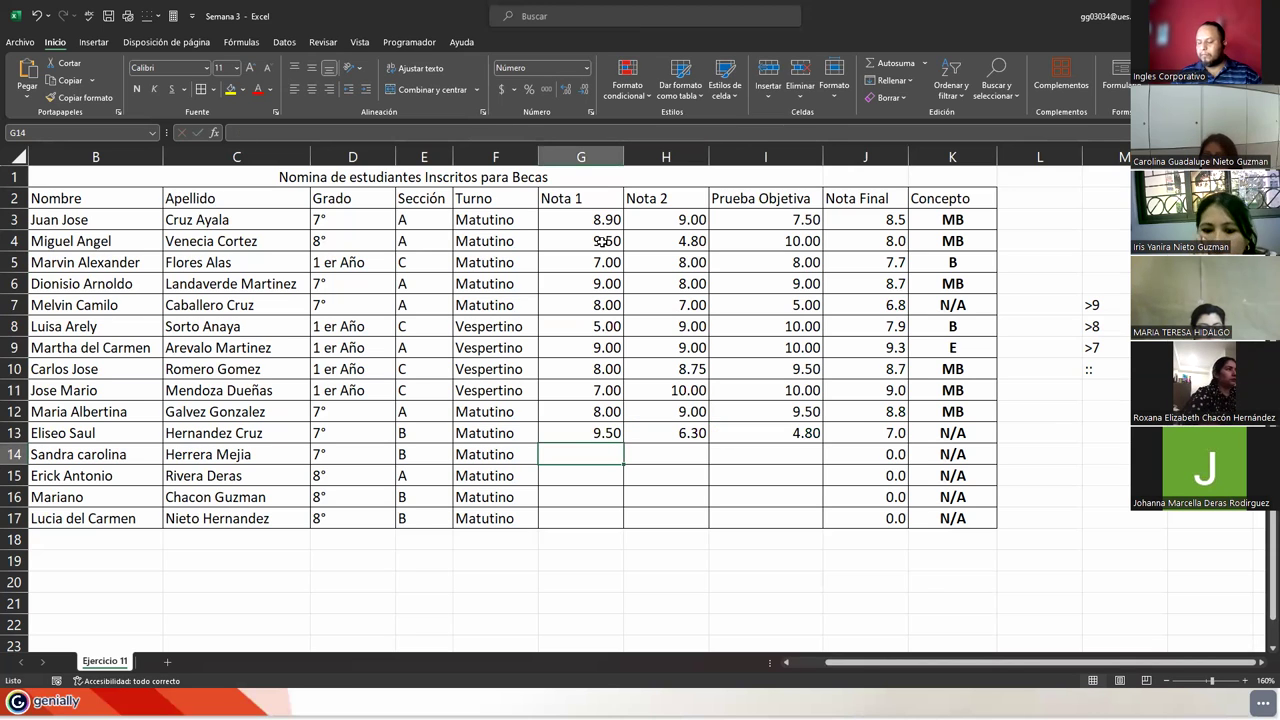
Enter the row 14 student's grades: Nota 1 9, Nota 2 0 and Prueba Objetiva 10
type("9")
key("Tab")
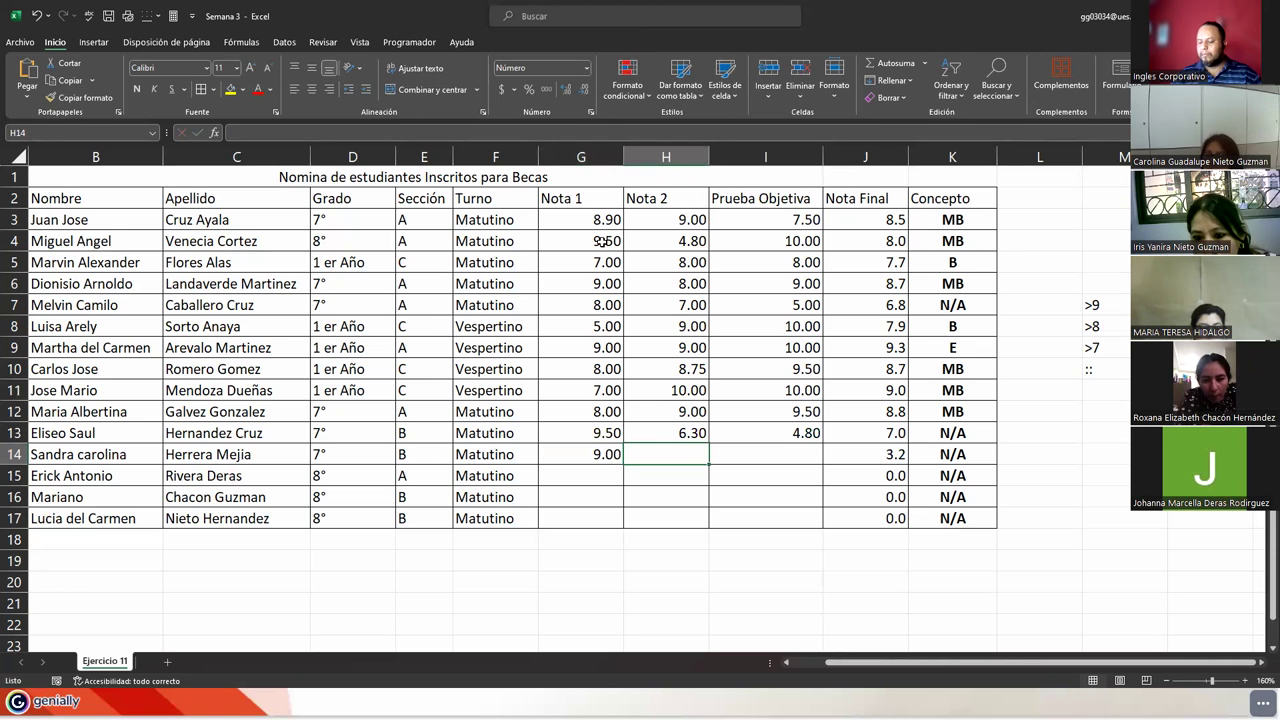
type("0")
key("Tab")
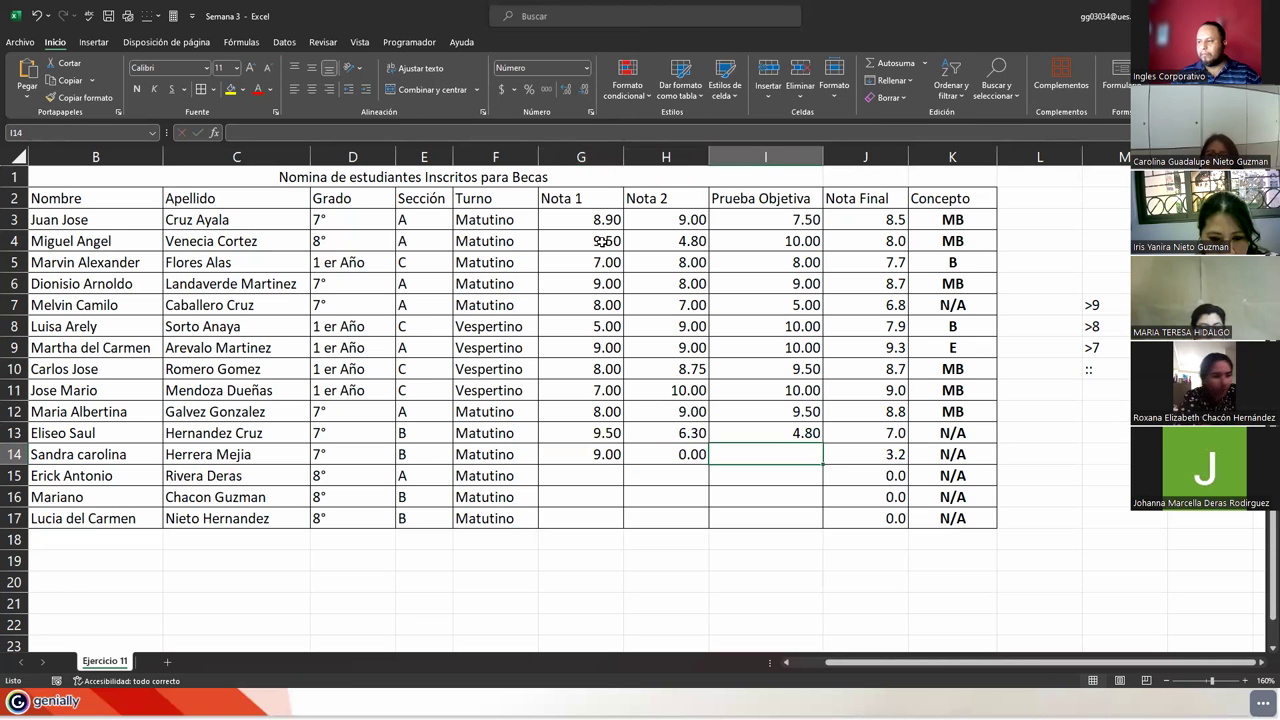
type("10.00")
key("Return")
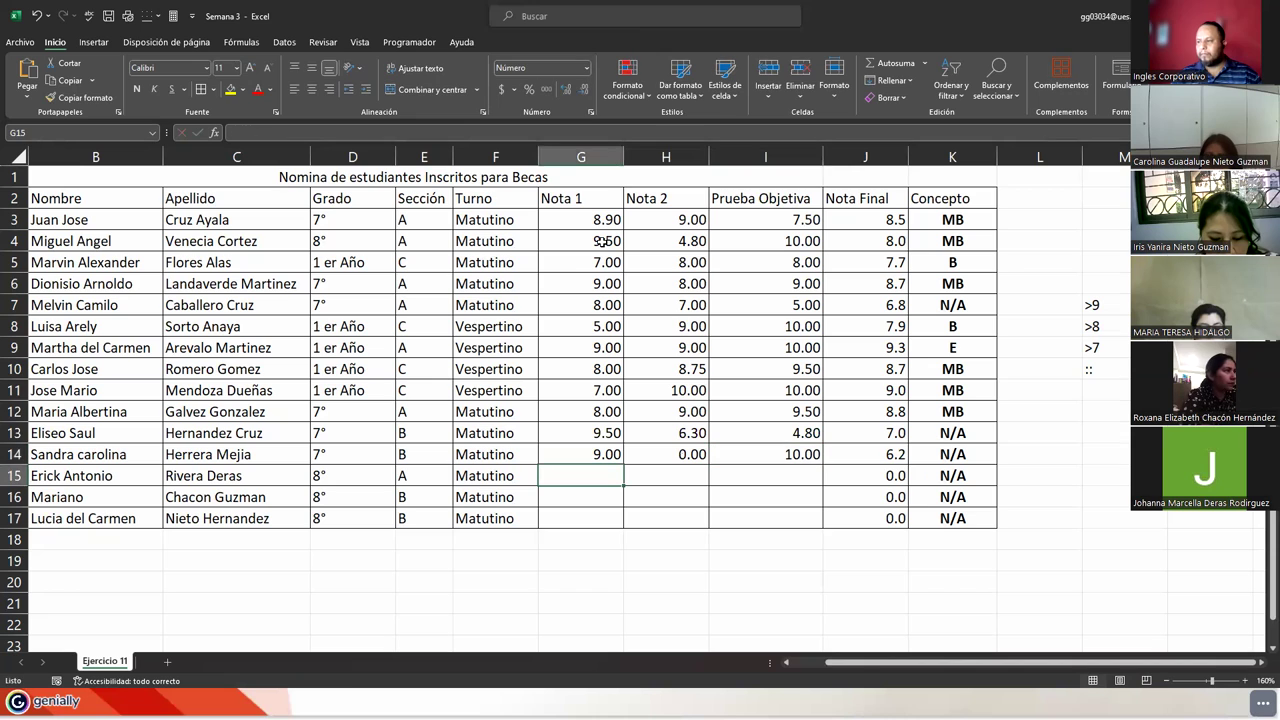
Correct the row 14 student's Nota 2 to 10 and return to the Nota 1 cell of row 15
key("Up")
key("Right")
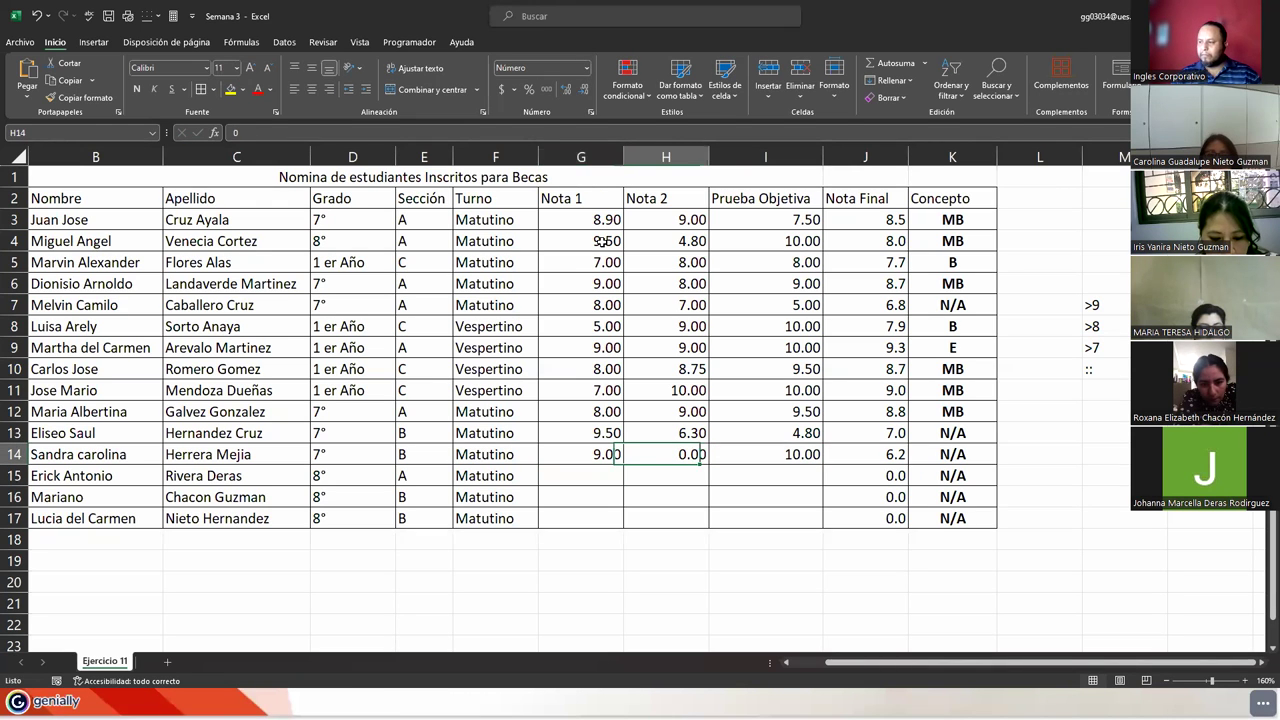
type("10")
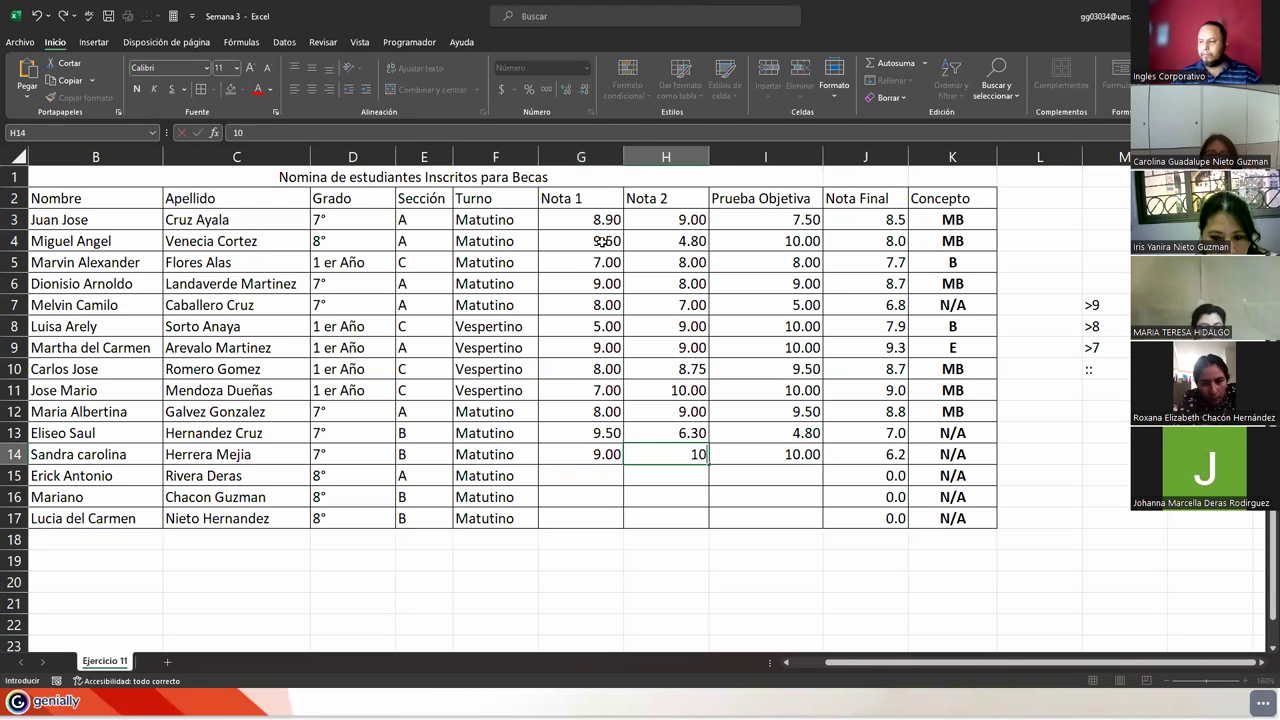
key("Return")
key("Left")
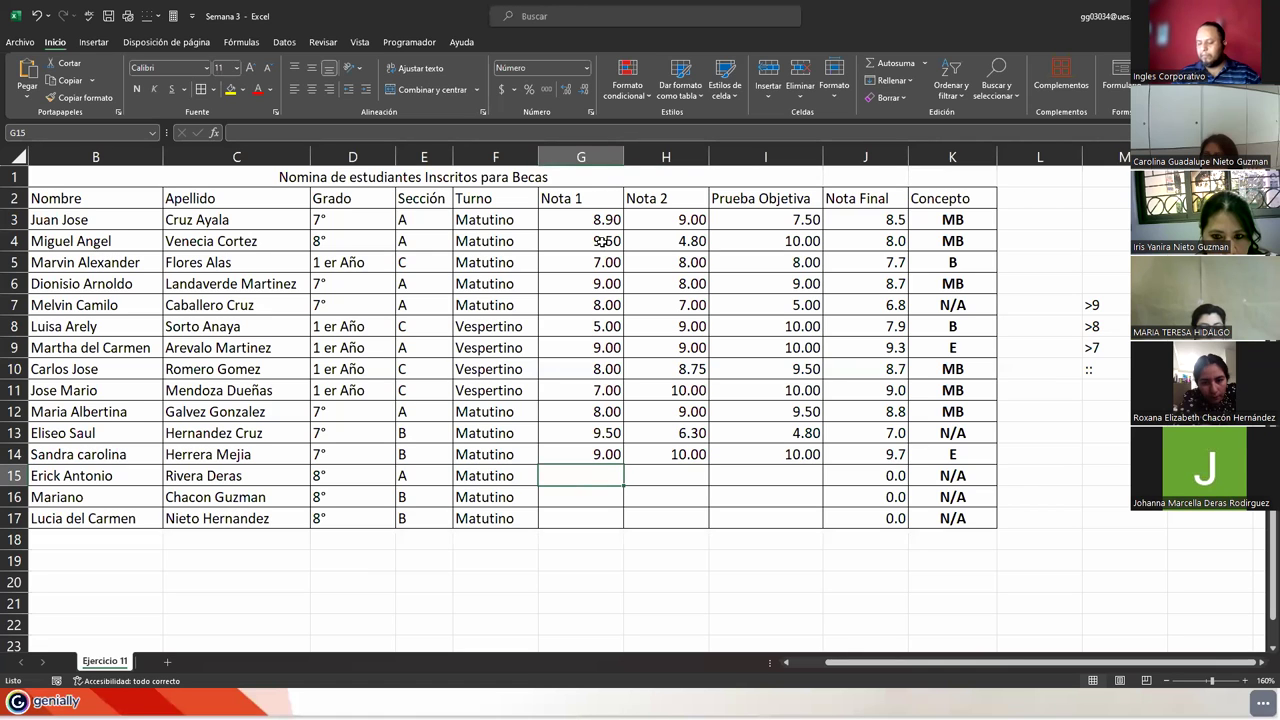
Enter the row 15 student's grades: Nota 1 8, Nota 2 9 and Prueba Objetiva 8
type("8")
key("Tab")
type("9")
key("Tab")
type("8")
key("Return")
Enter the row 16 student's grades: Nota 1 9, Nota 2 9 and Prueba Objetiva 7.8
type("9")
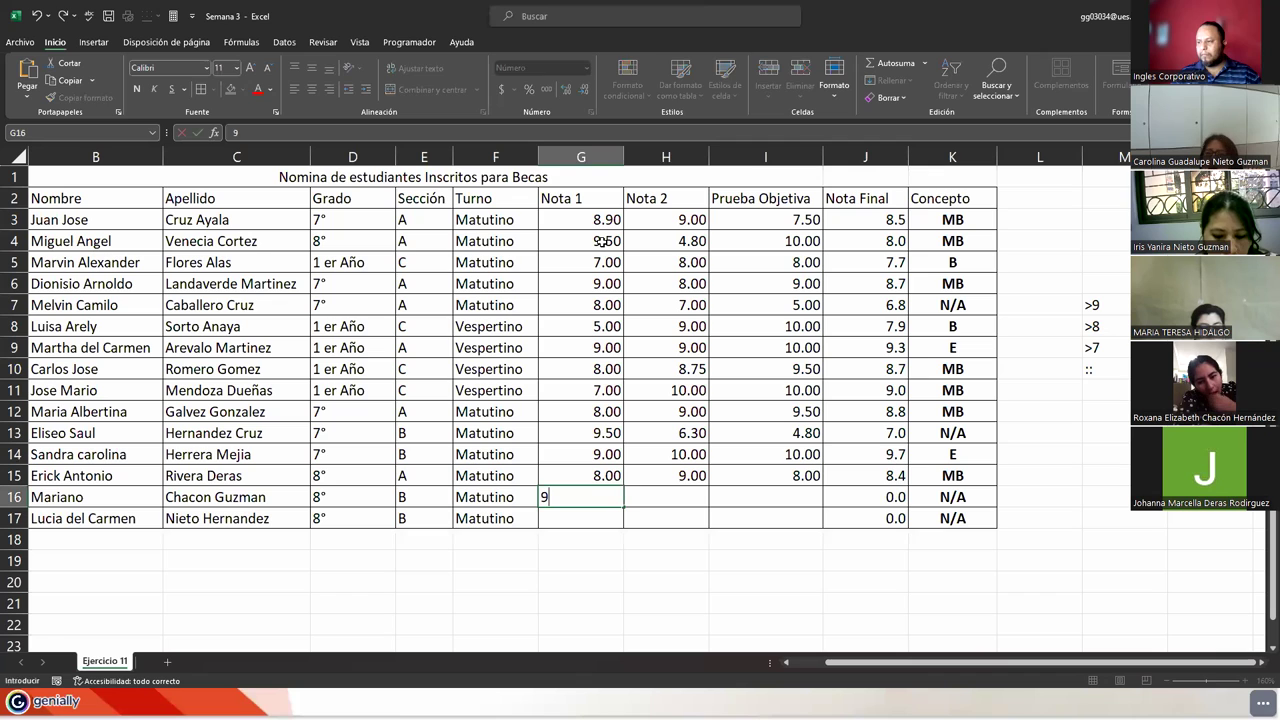
key("Tab")
type("9")
key("Tab")
type("7.8")
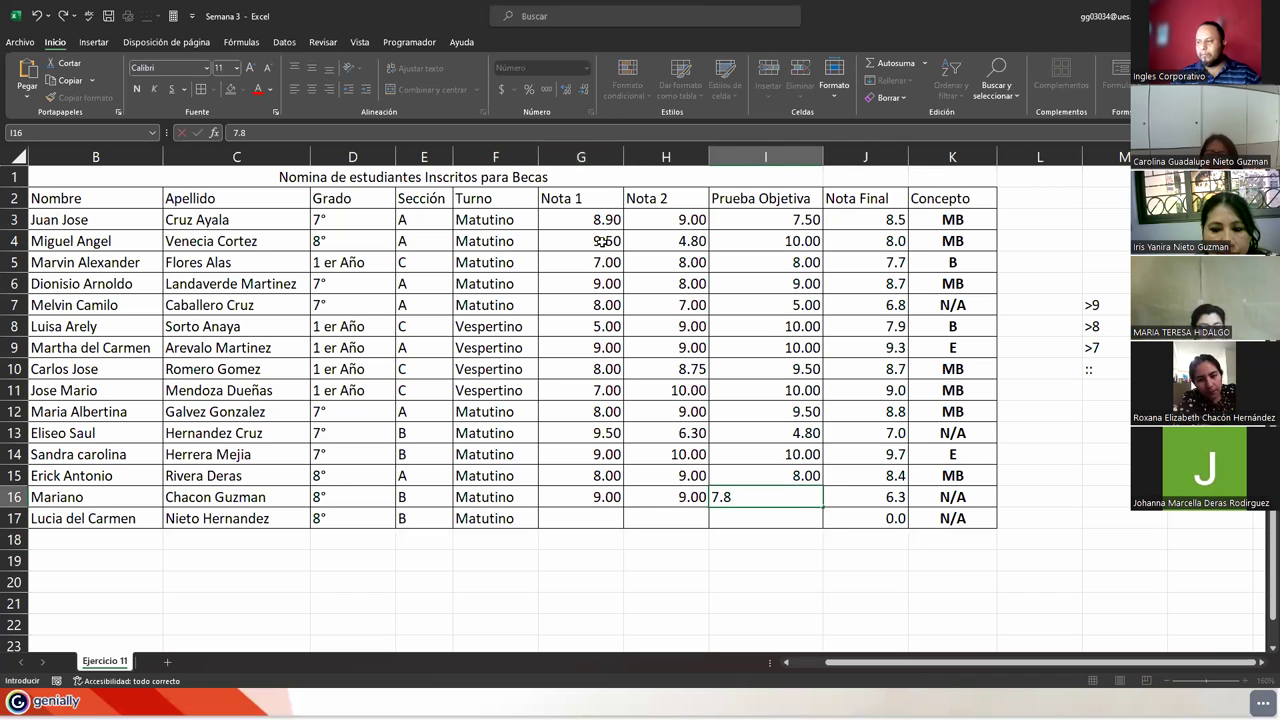
key("Return")
Enter the row 17 student's grades: Nota 1 4.5, Nota 2 6.5 and Prueba Objetiva 10
type("4.5")
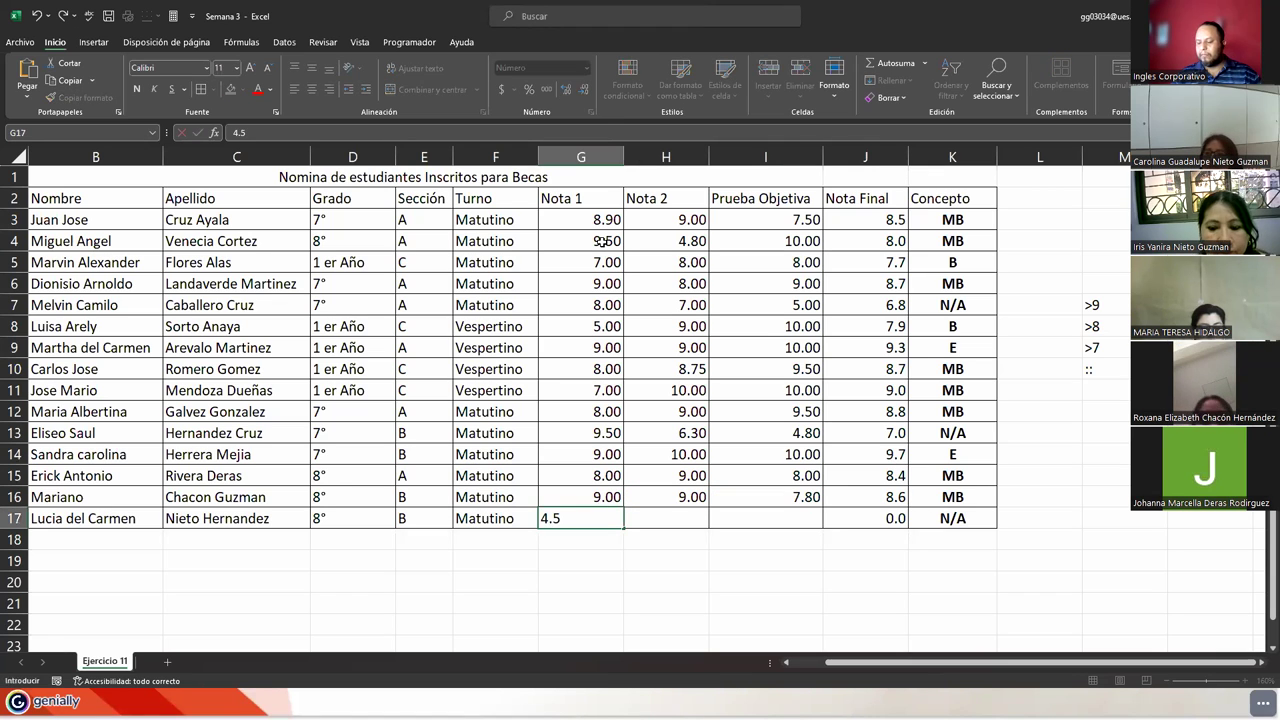
key("Tab")
type("6.5")
key("Tab")
type("10.0")
key("Return")
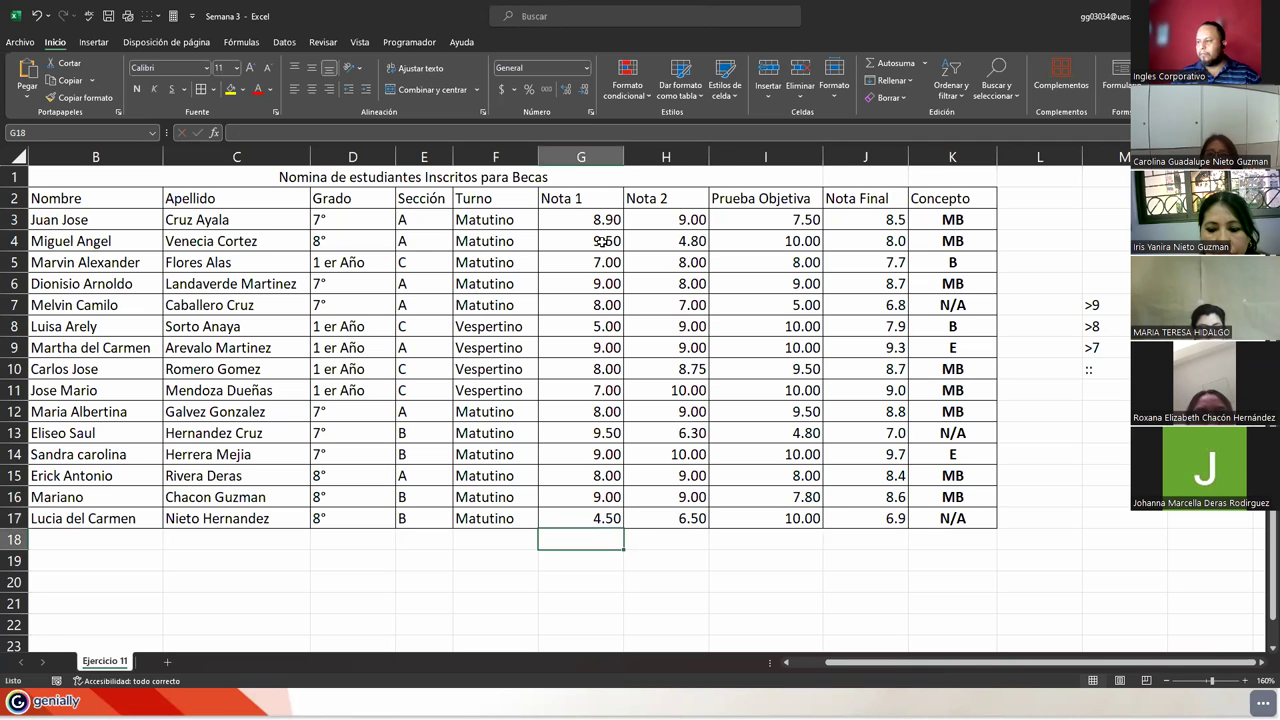
key("Up")
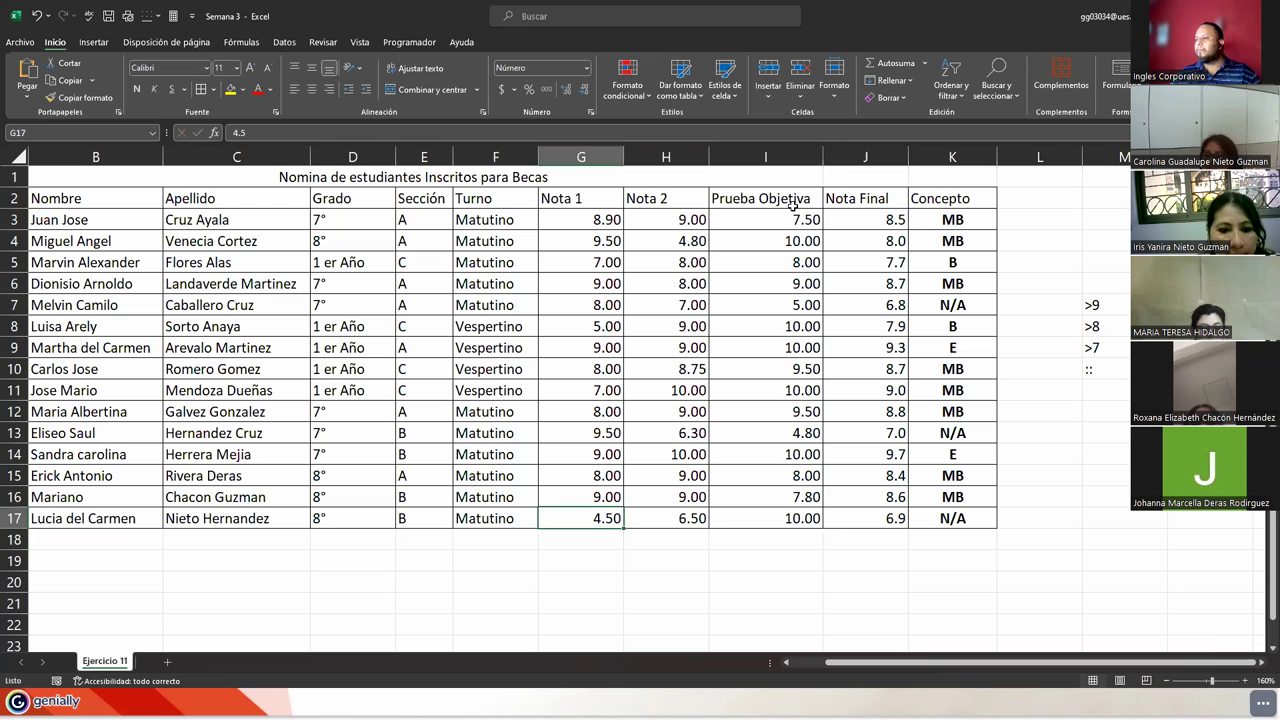
left_click(806, 329)
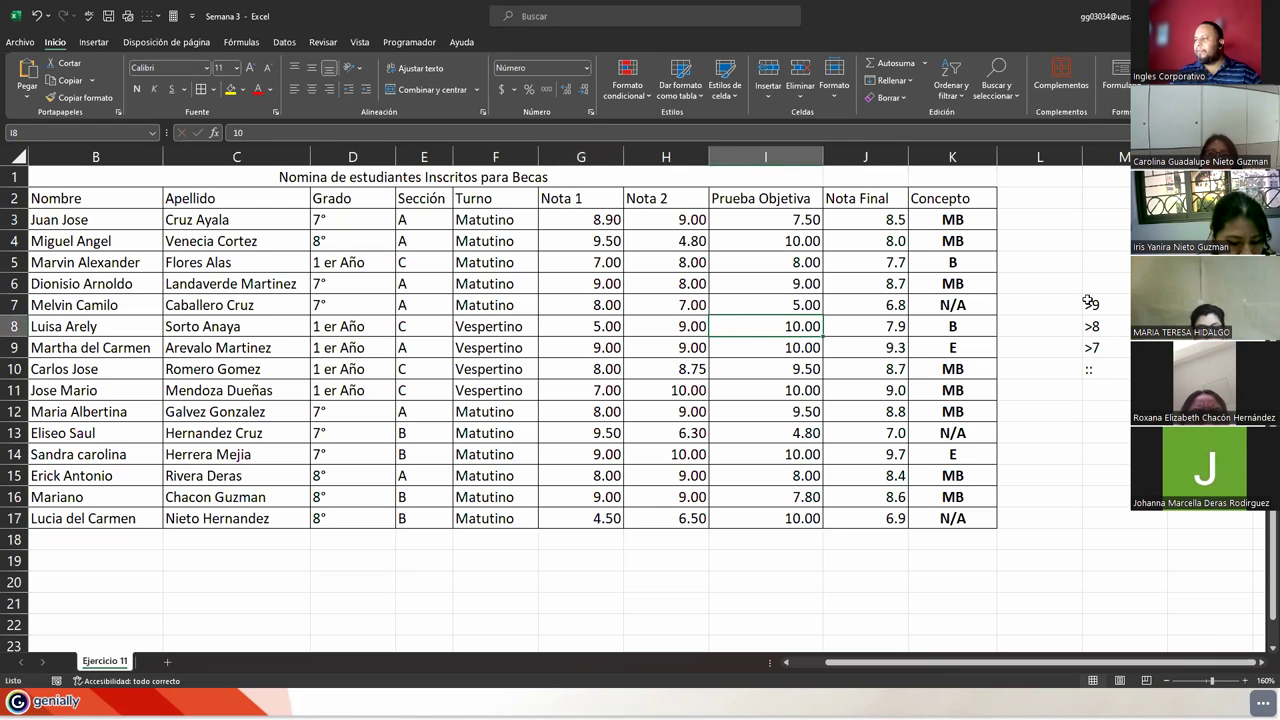
left_click(643, 363)
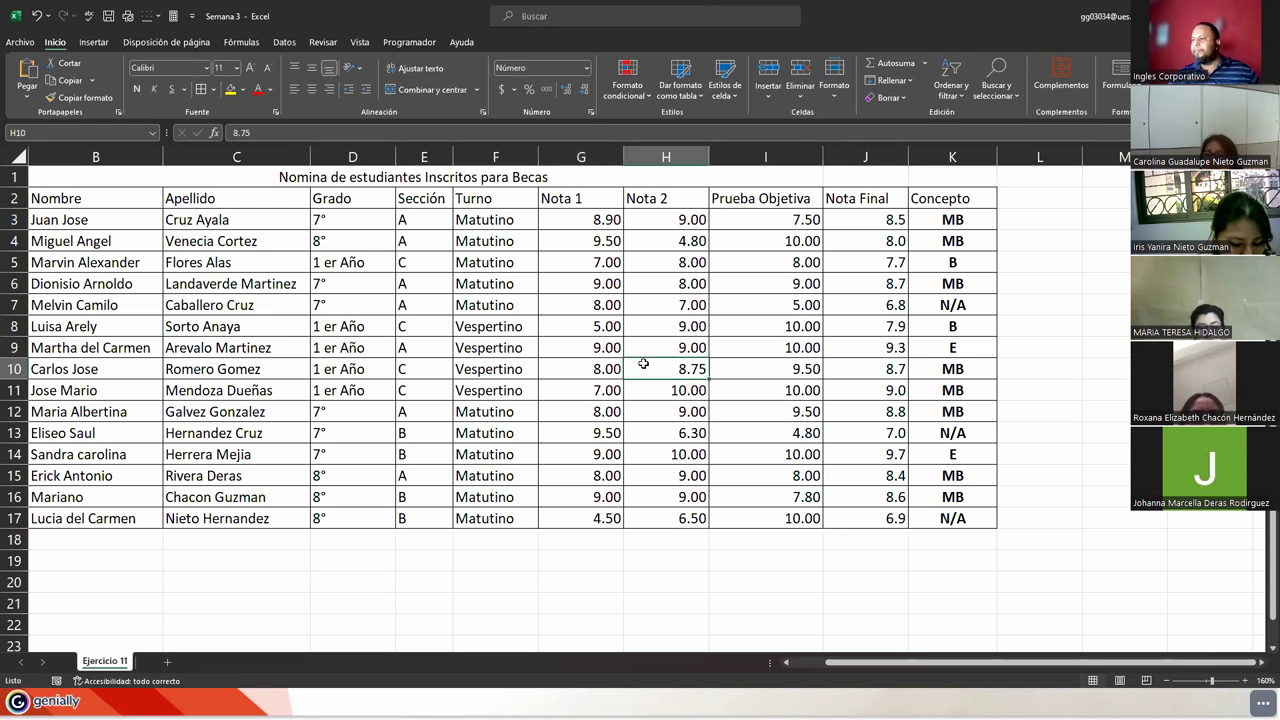
left_click(518, 389)
Centre and bold the header row from # to Concepto, and bold the student numbers in A3:A17
left_click_drag(80, 202, 945, 205)
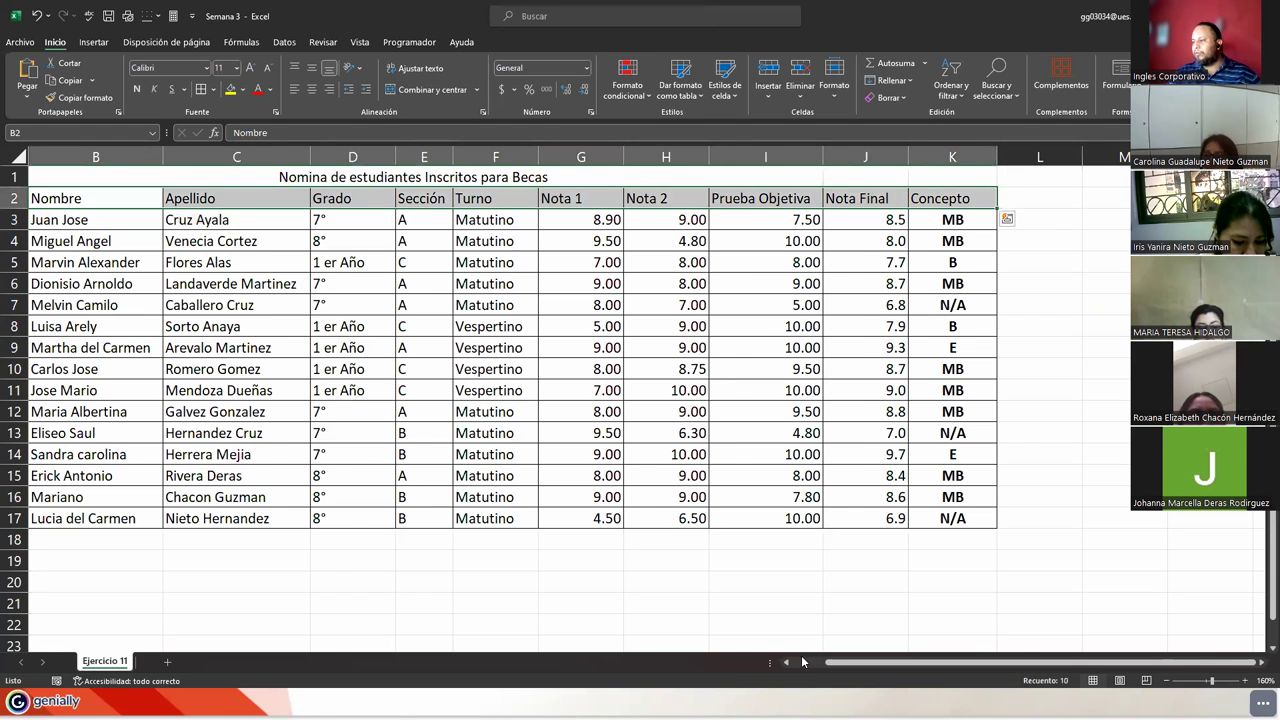
left_click(802, 661)
left_click_drag(40, 200, 944, 200)
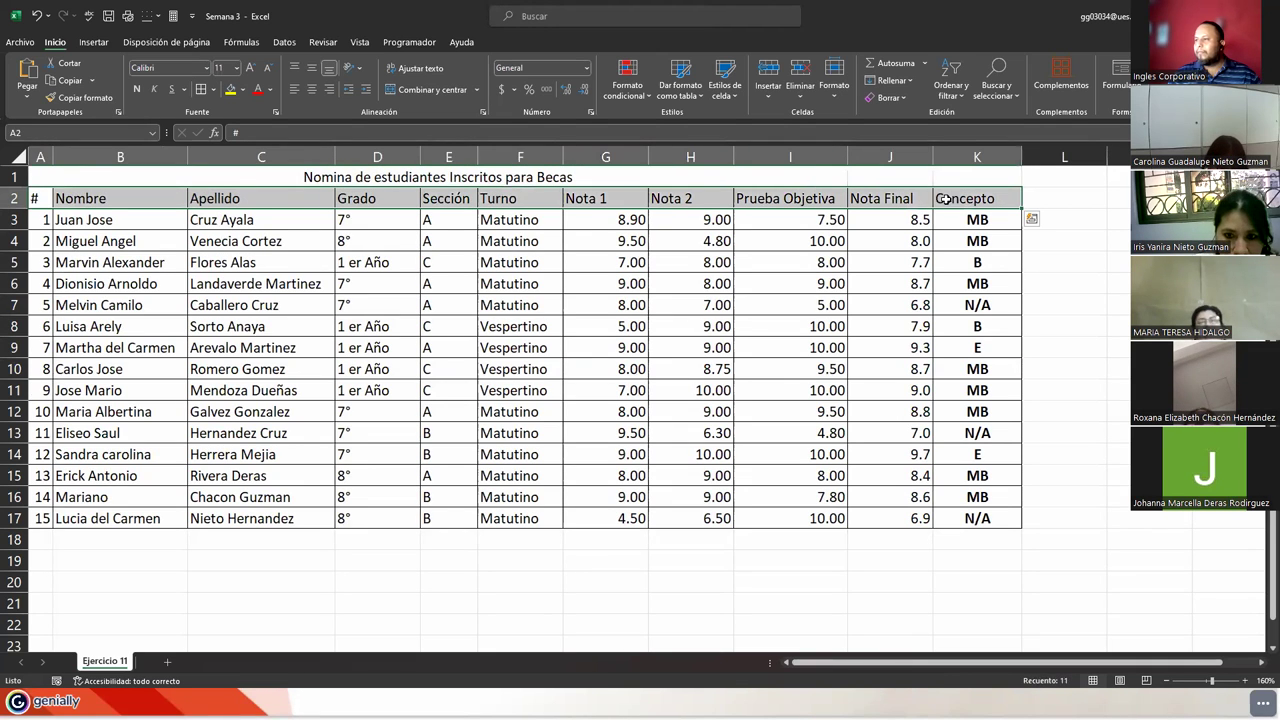
left_click(313, 91)
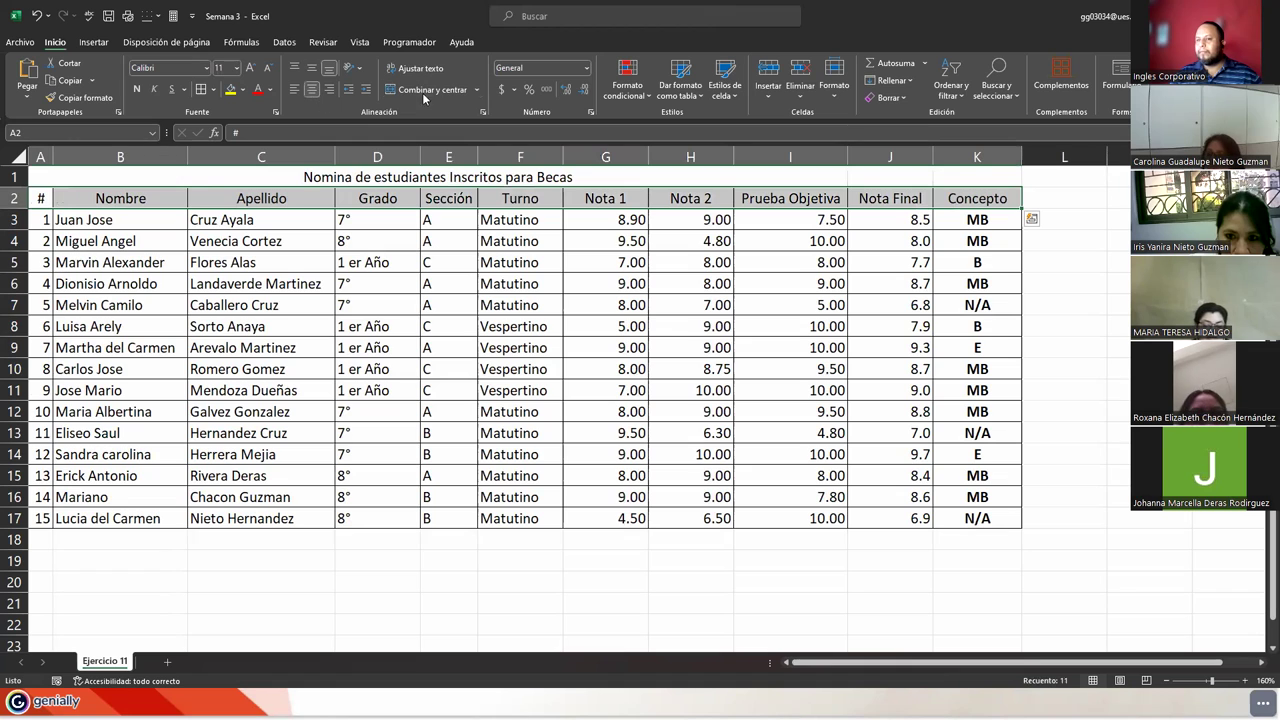
left_click(137, 89)
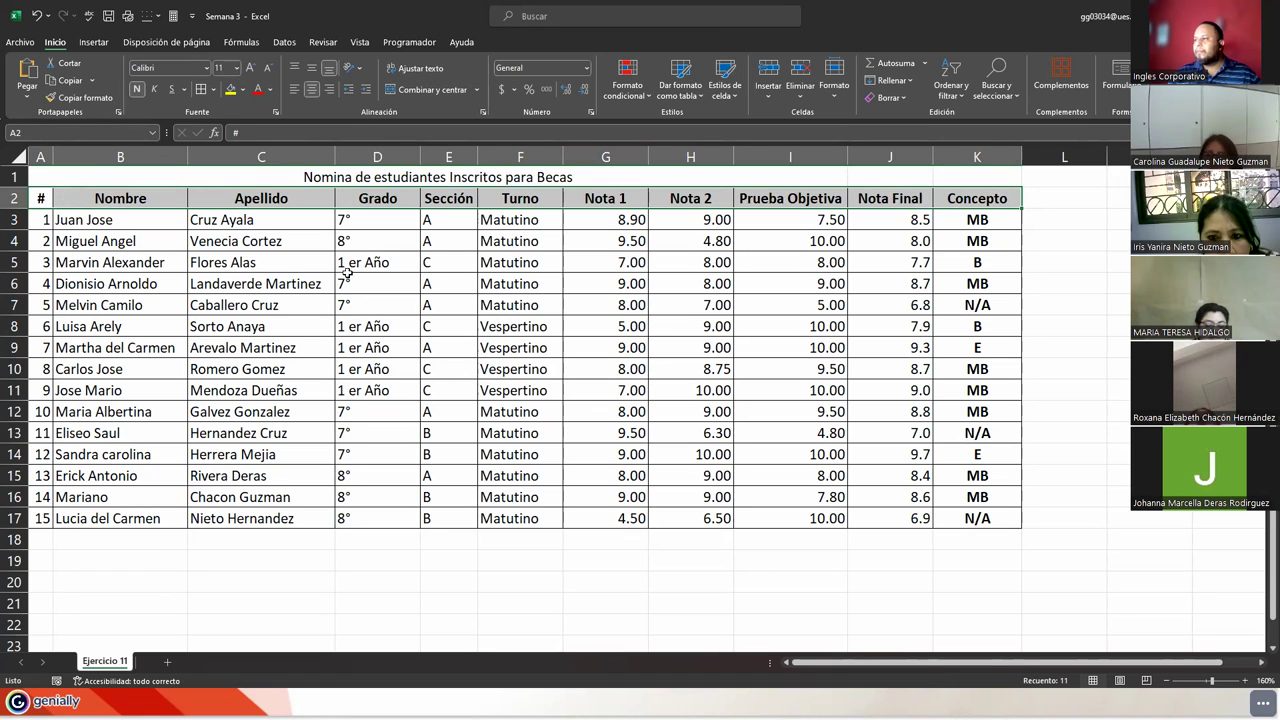
left_click_drag(40, 219, 42, 518)
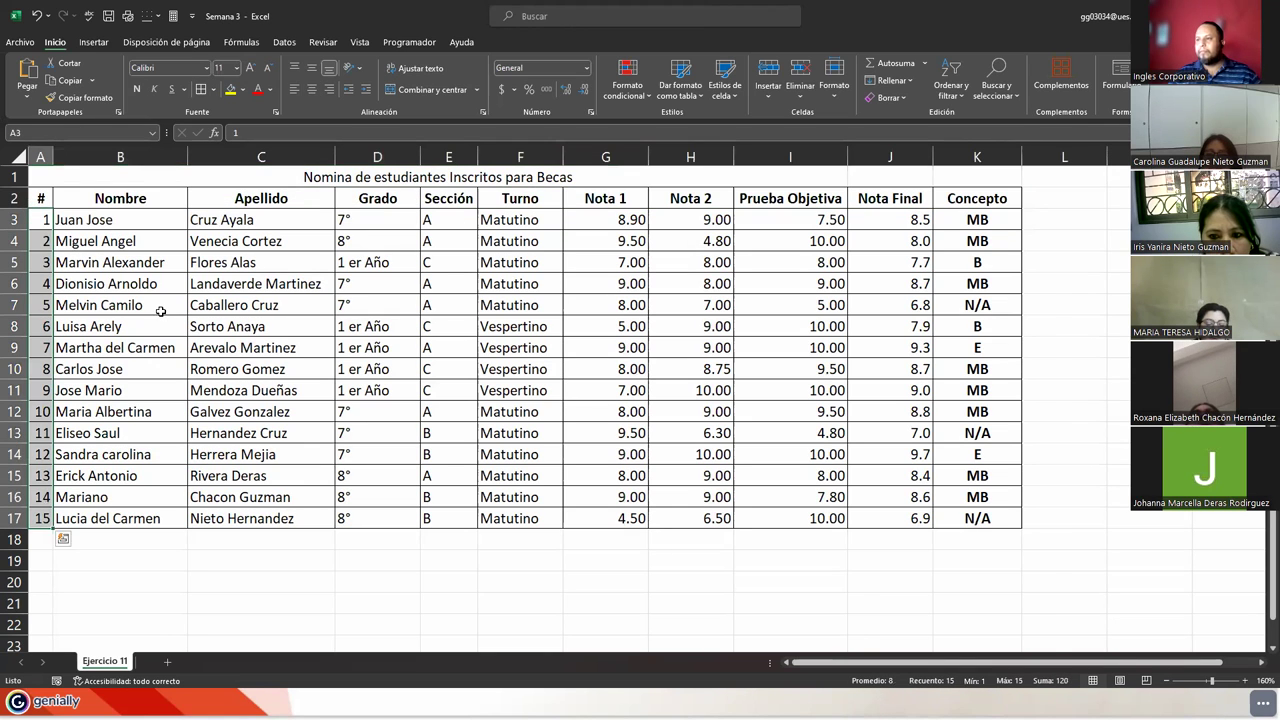
left_click(140, 90)
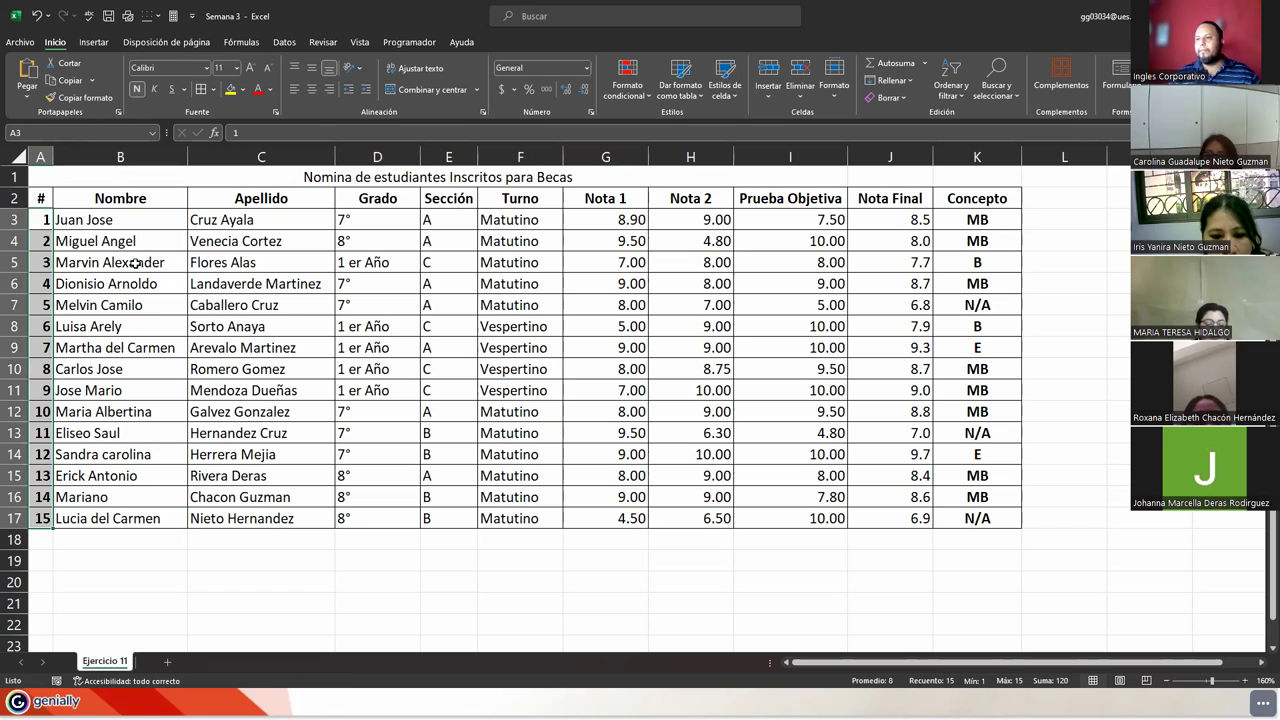
Merge and centre the title "Nomina de estudiantes Inscritos para Becas" across A1:K1
left_click_drag(40, 198, 957, 178)
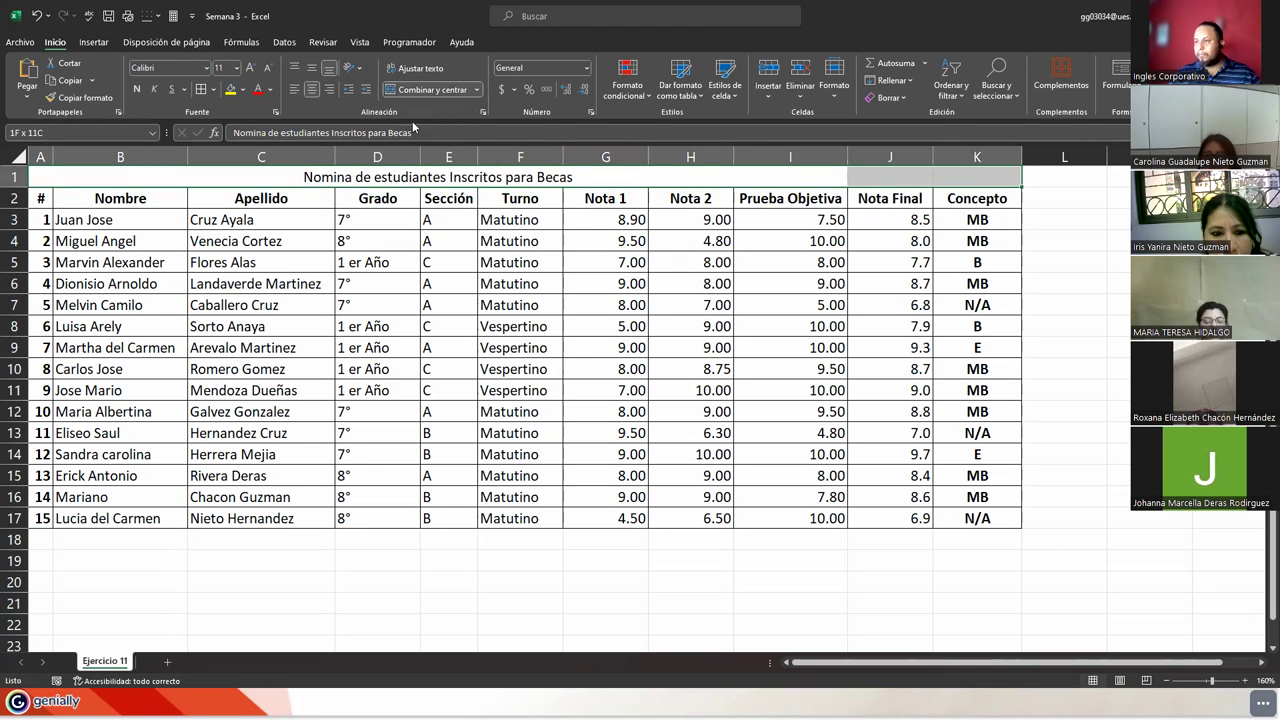
left_click(425, 92)
left_click(425, 92)
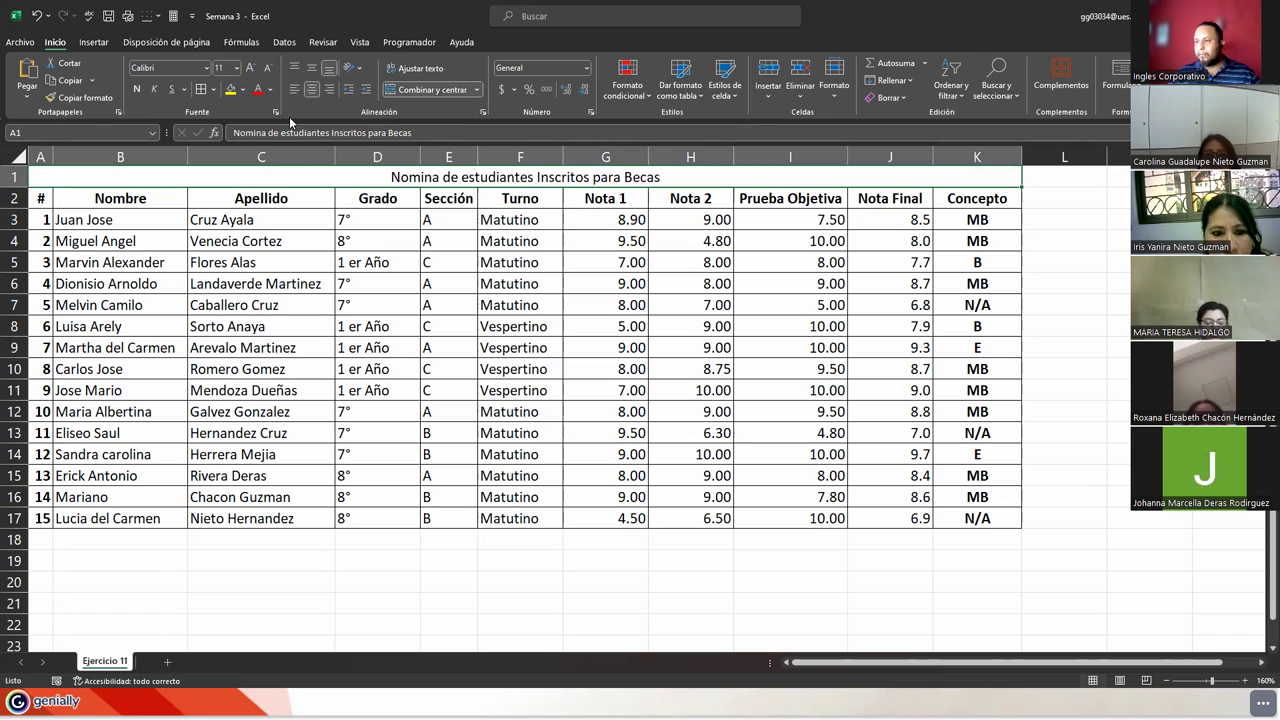
Make the title in row 1 bold and increase its font size by three steps
left_click(137, 89)
left_click(249, 67)
left_click(249, 67)
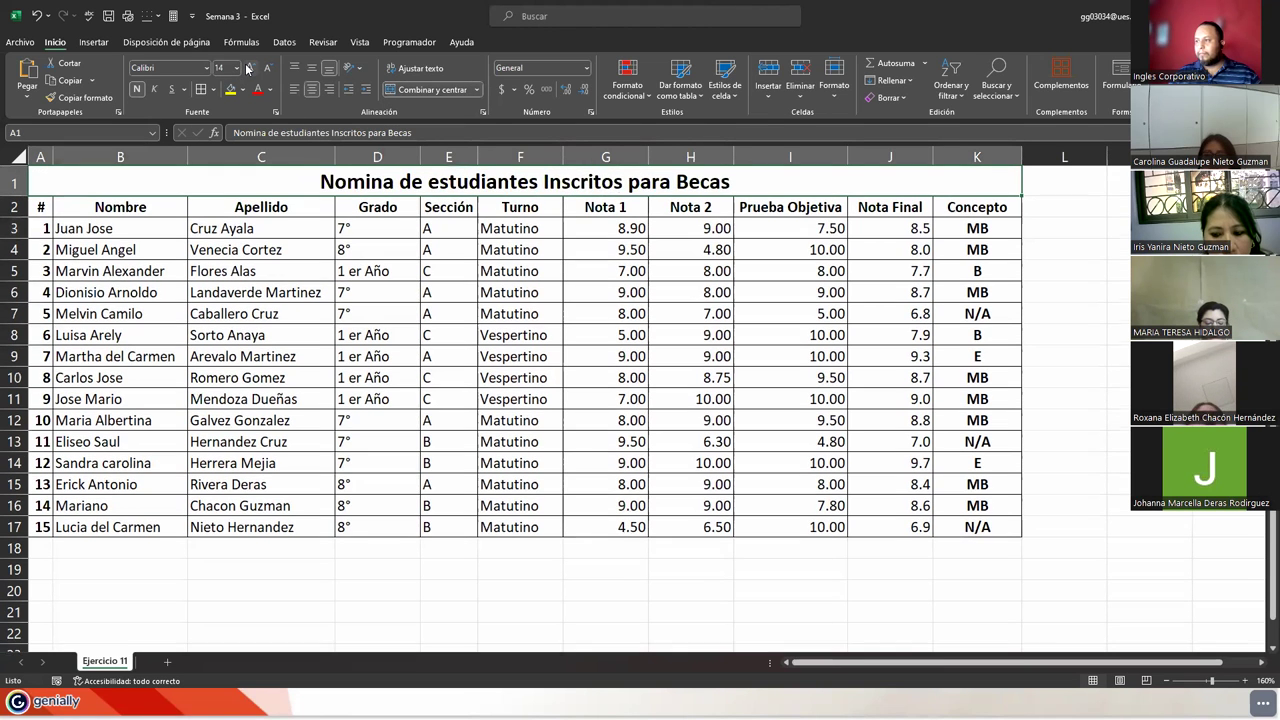
left_click(249, 67)
left_click(320, 317)
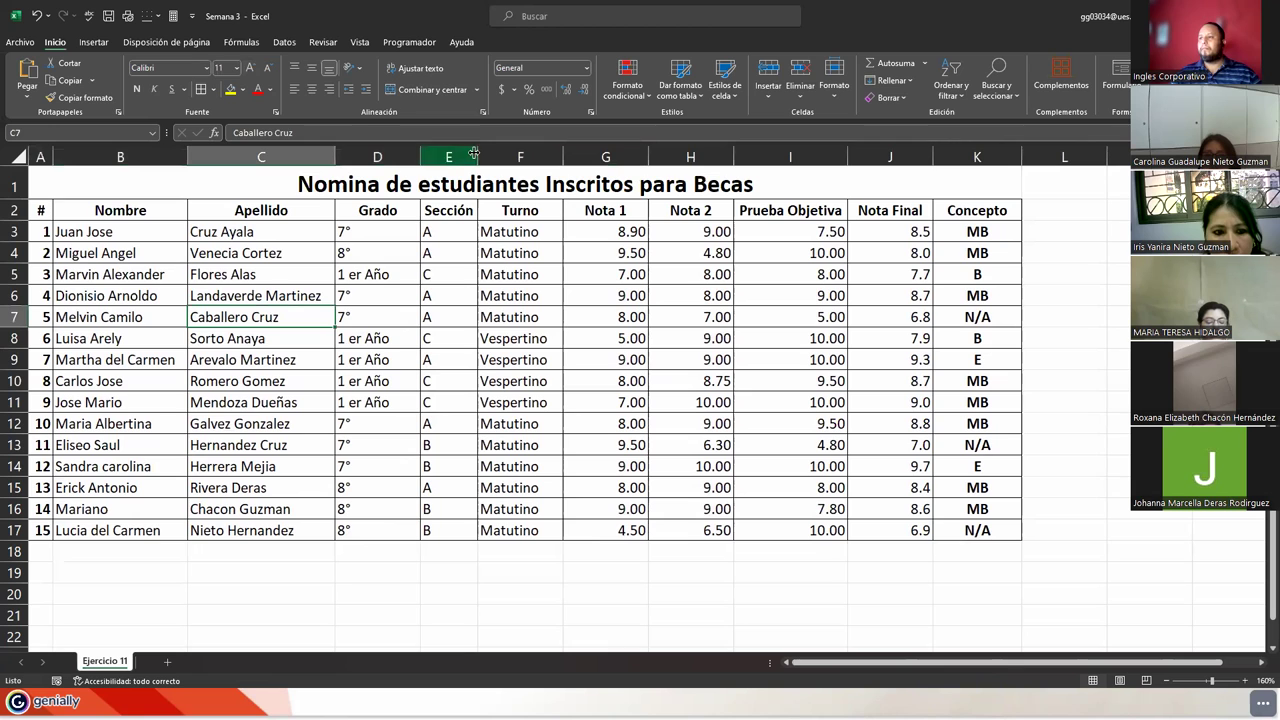
Narrow the Turno, Nota 1 and Nota 2 columns to fit closely around their contents
left_click_drag(563, 152, 560, 155)
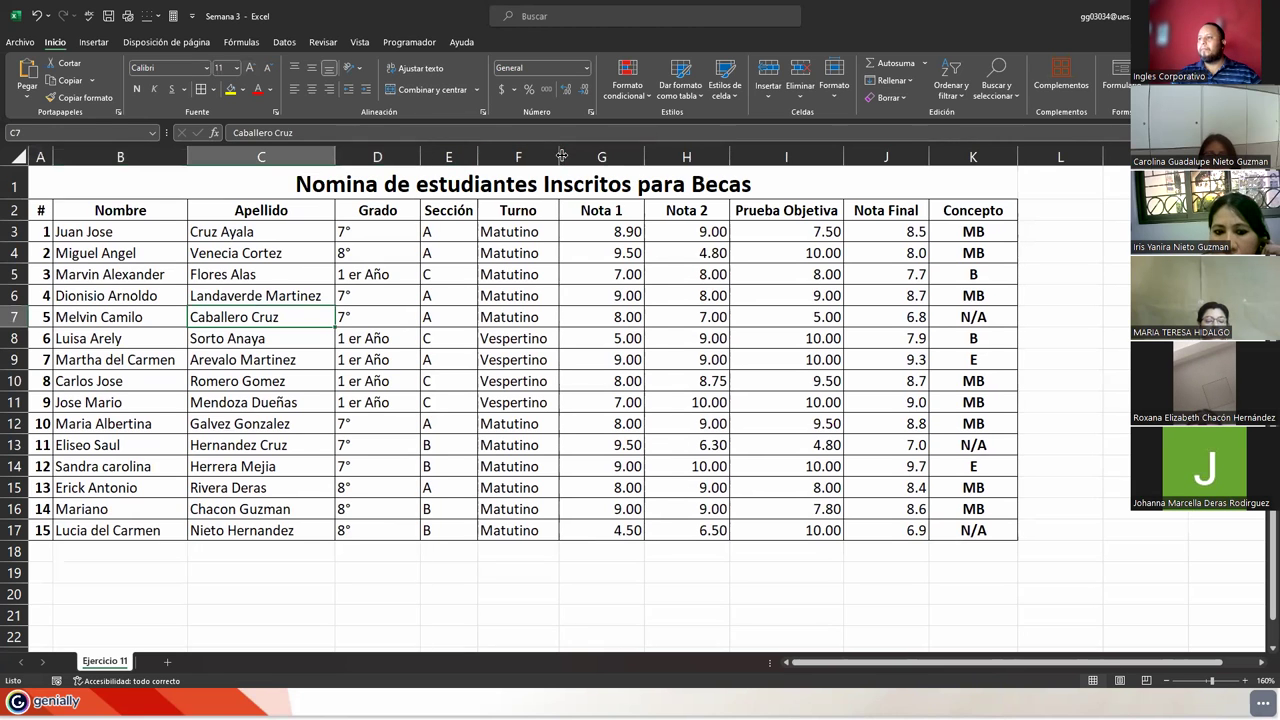
left_click_drag(644, 157, 608, 157)
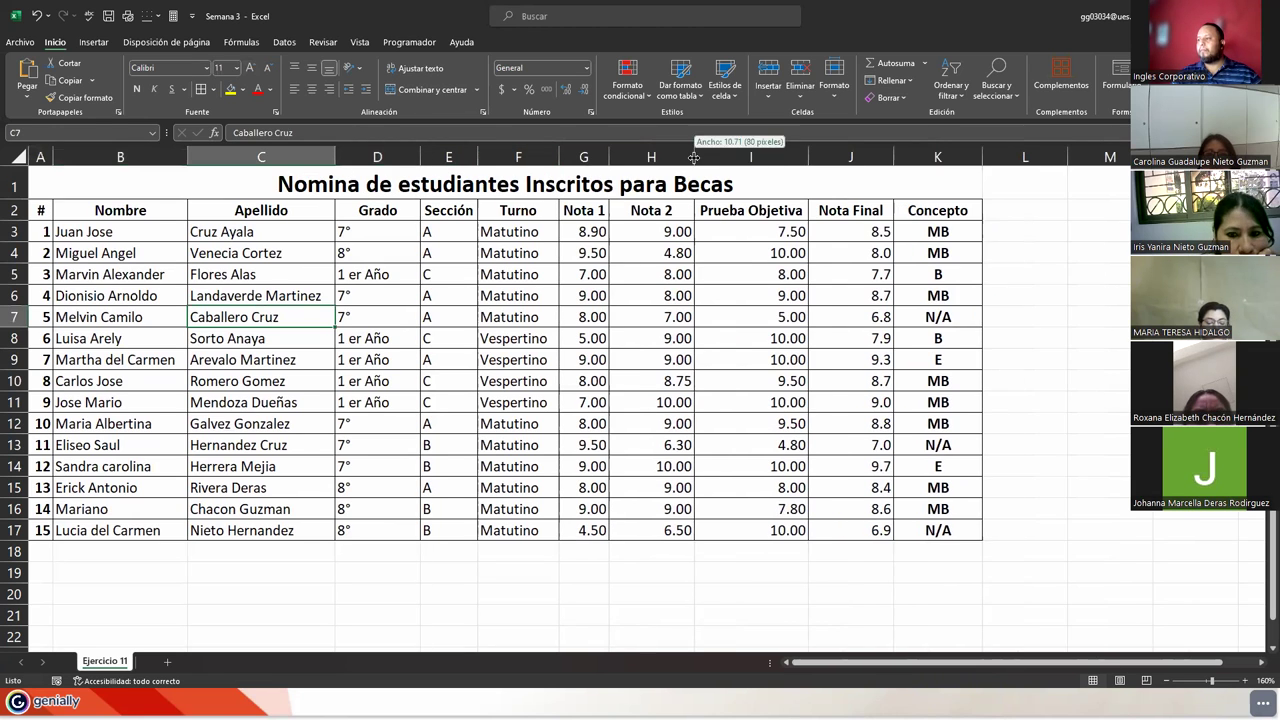
left_click_drag(694, 157, 659, 157)
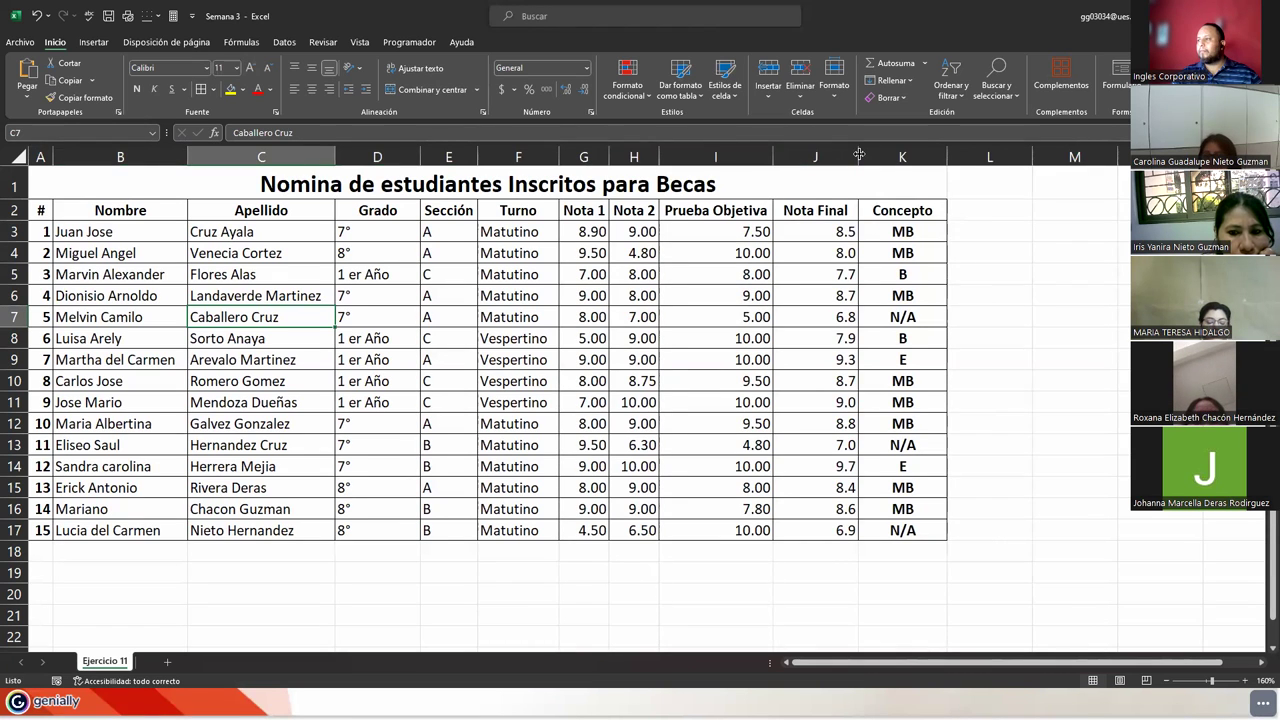
Narrow the Nota Final and Concepto columns to fit closely around their contents
left_click_drag(858, 157, 847, 157)
left_click_drag(936, 157, 918, 157)
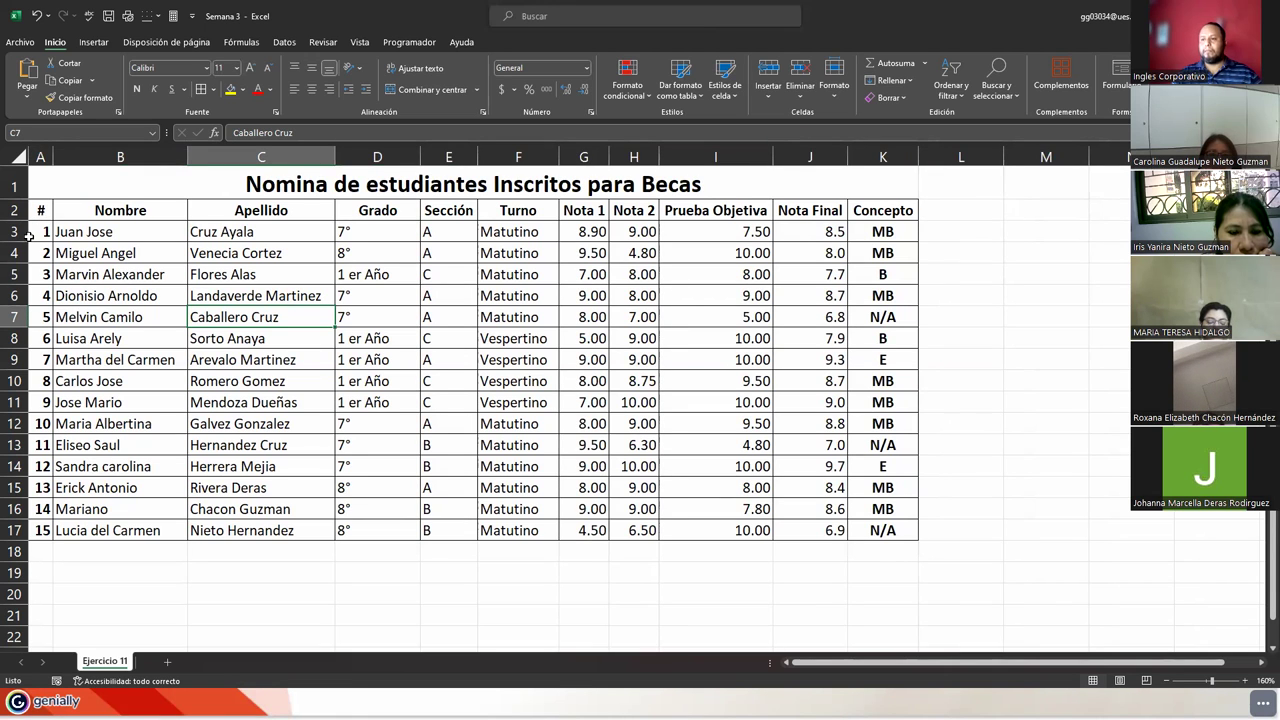
Examine the nested SI formula for Concepto in K3 and the weighted Nota Final formula in J3
scroll(208, 498, "up", 1, "ctrl")
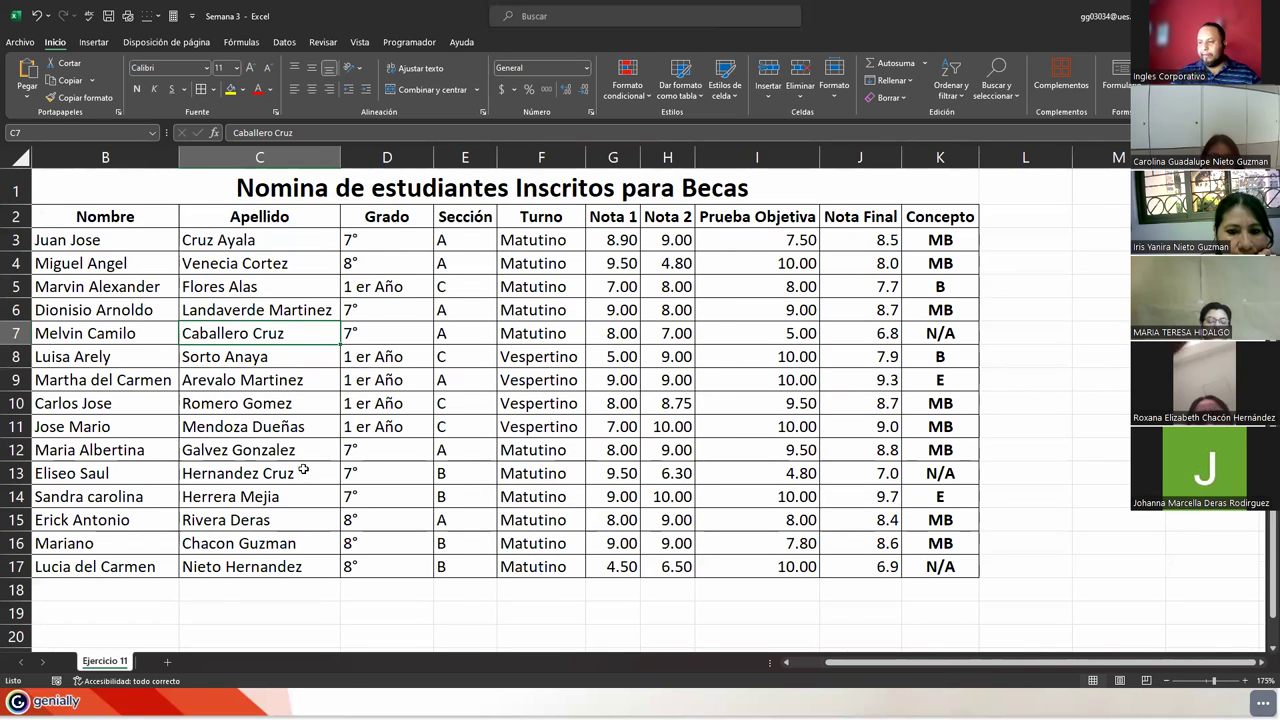
scroll(292, 466, "up", 1, "ctrl")
left_click(798, 662)
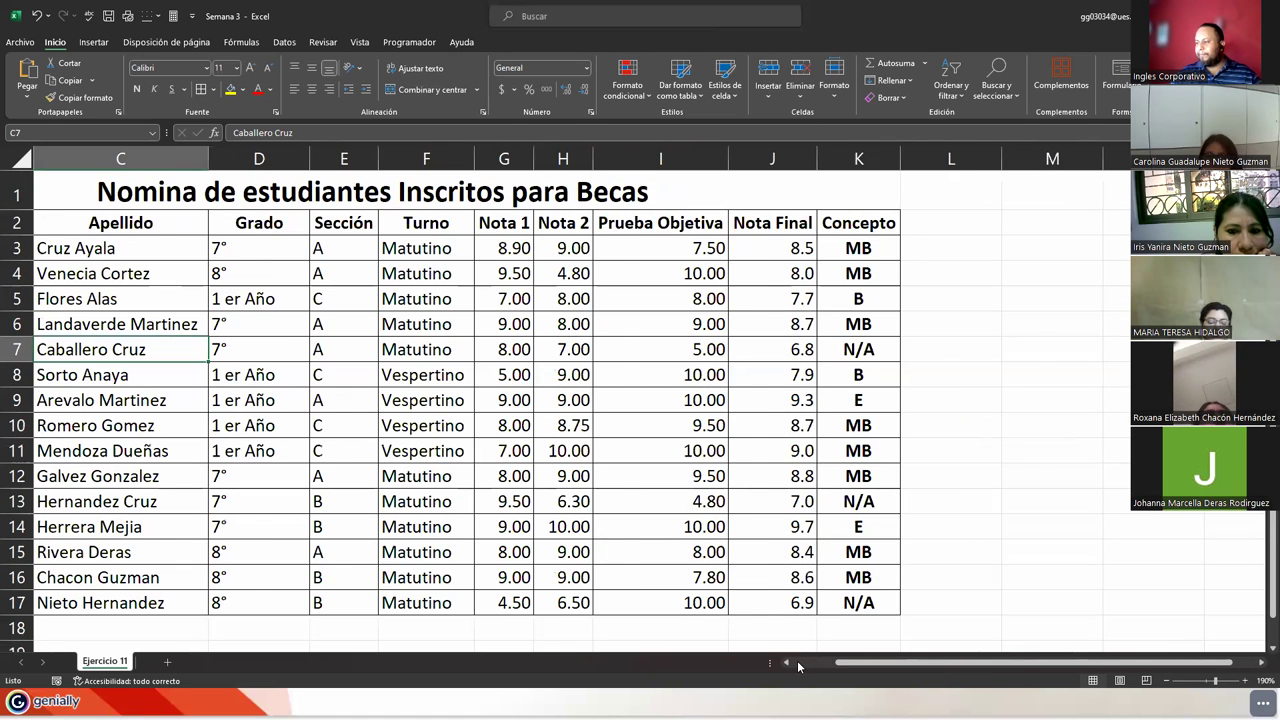
left_click(147, 347)
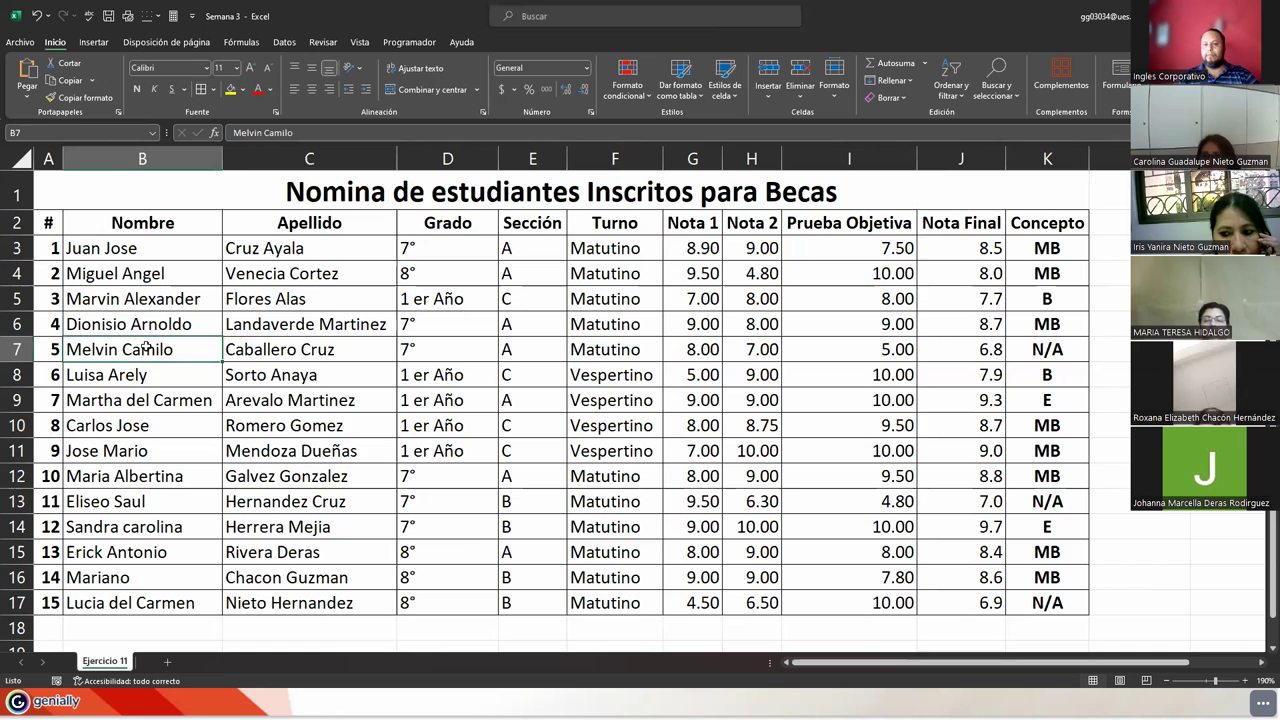
double_click(1018, 248)
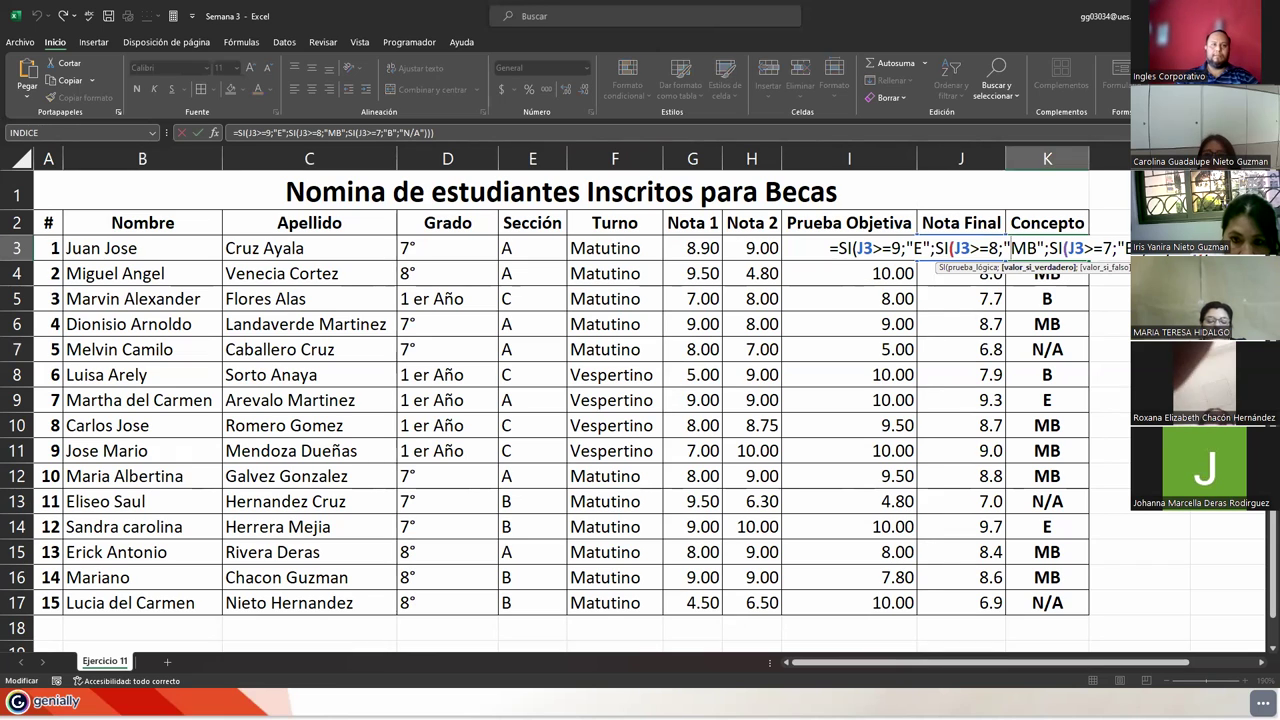
left_click(1010, 248)
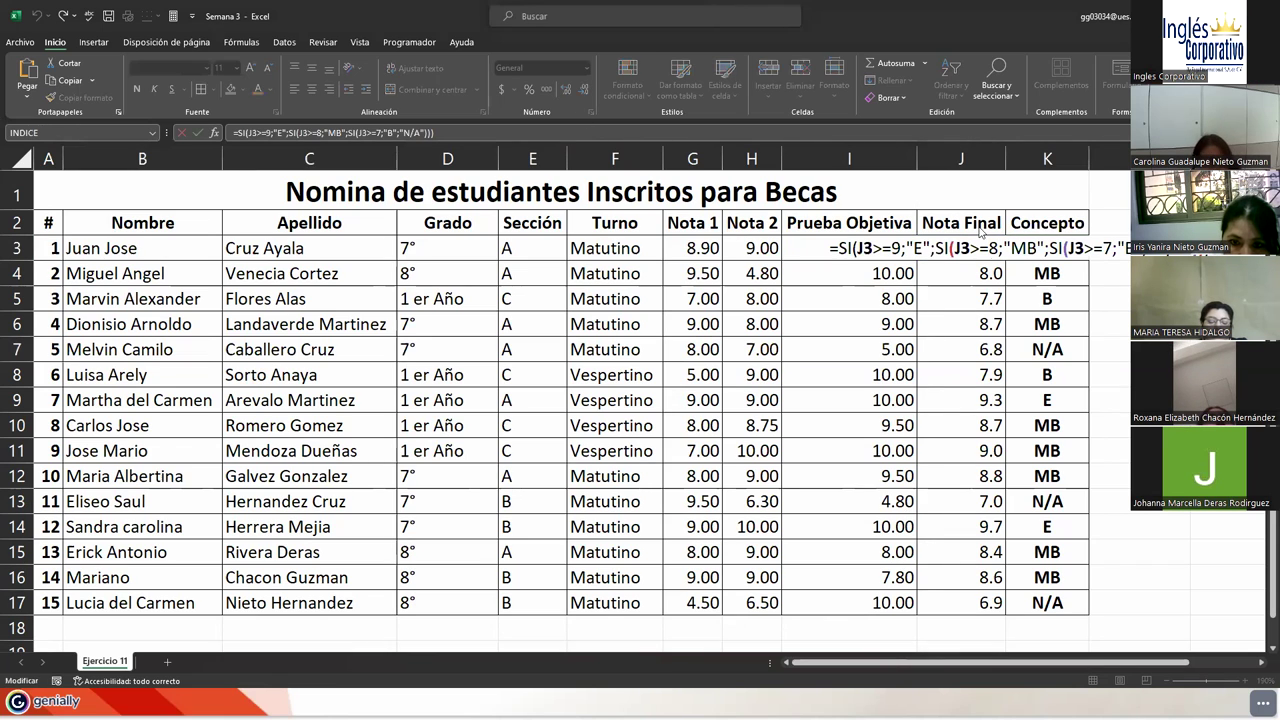
left_click(1010, 248)
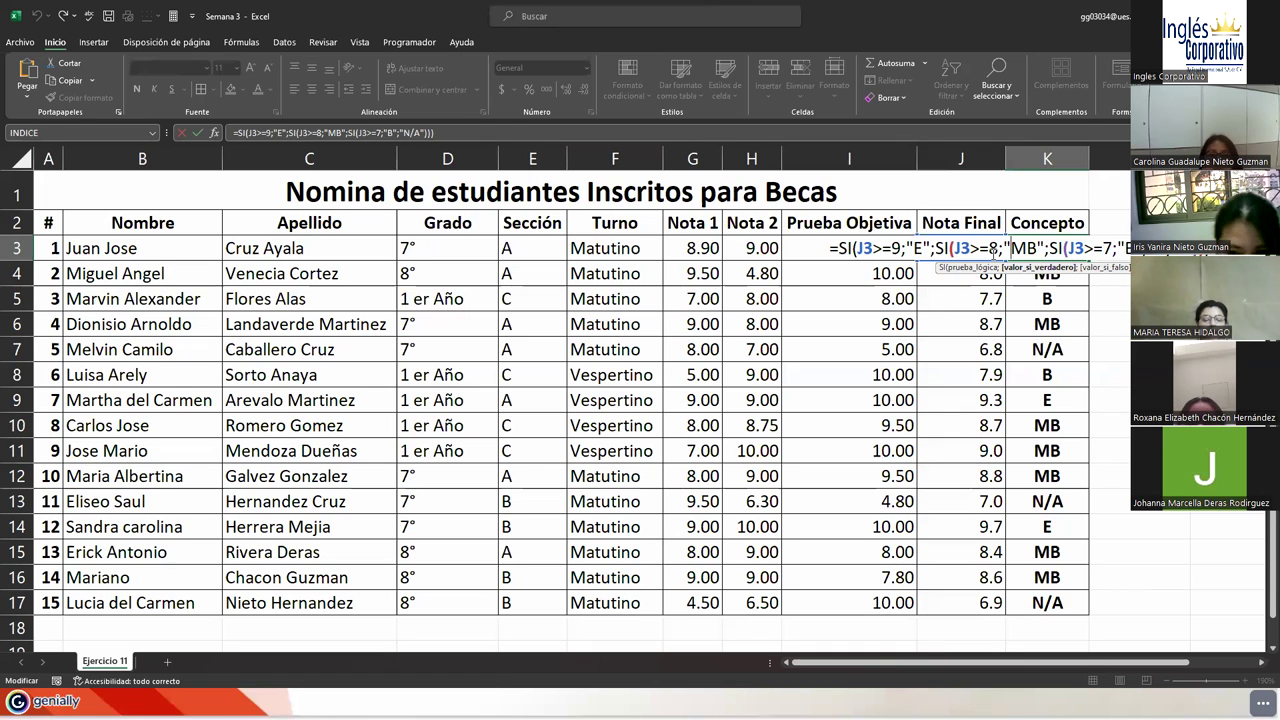
left_click(960, 322)
left_click(961, 244)
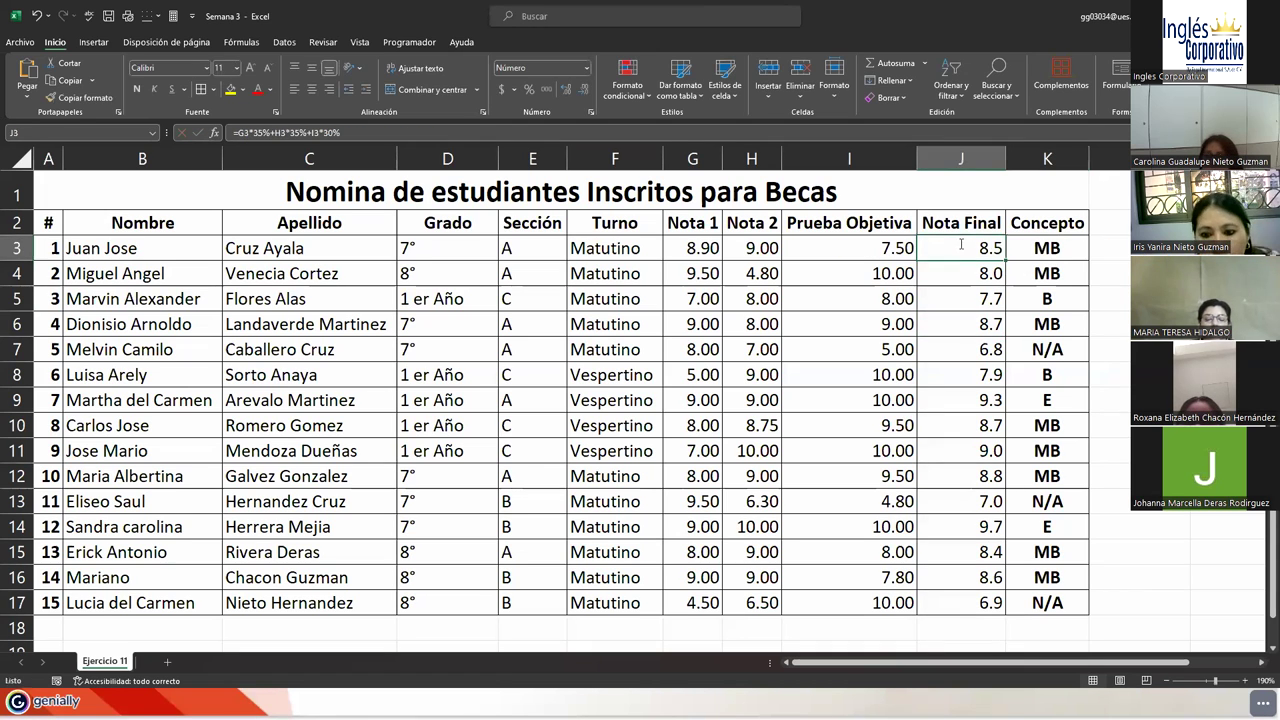
double_click(961, 244)
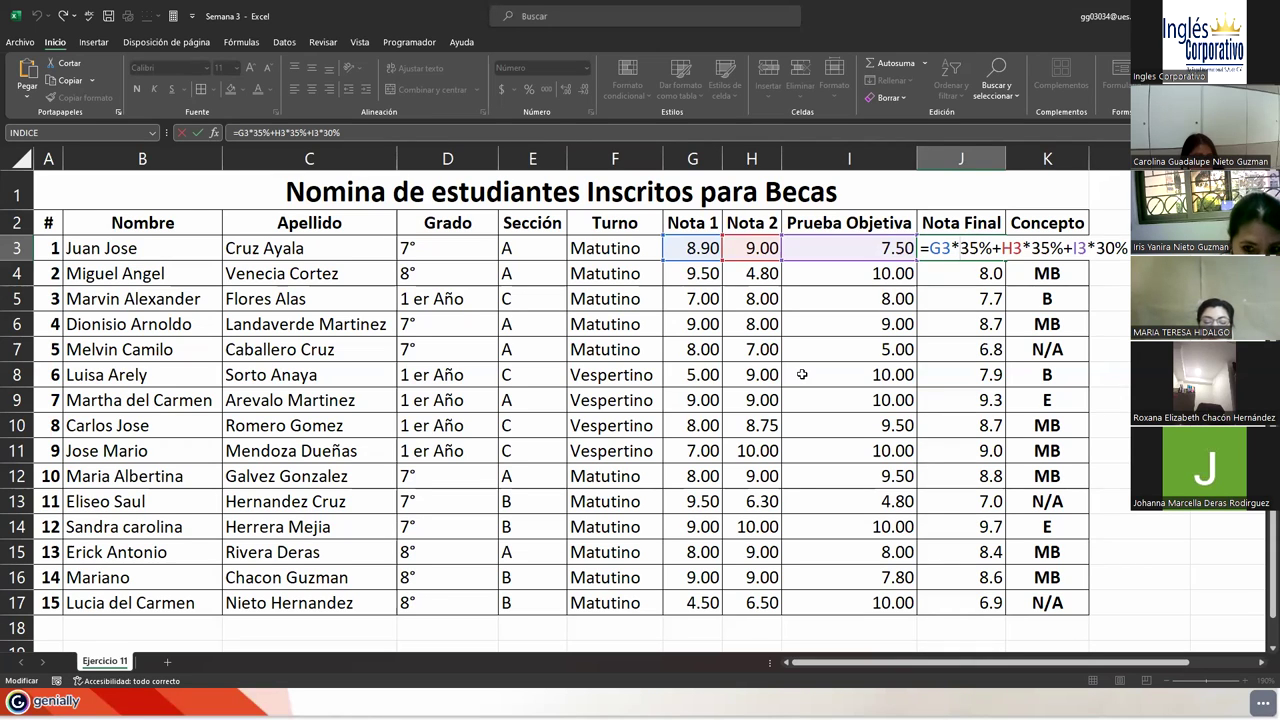
key("ctrl+Return")
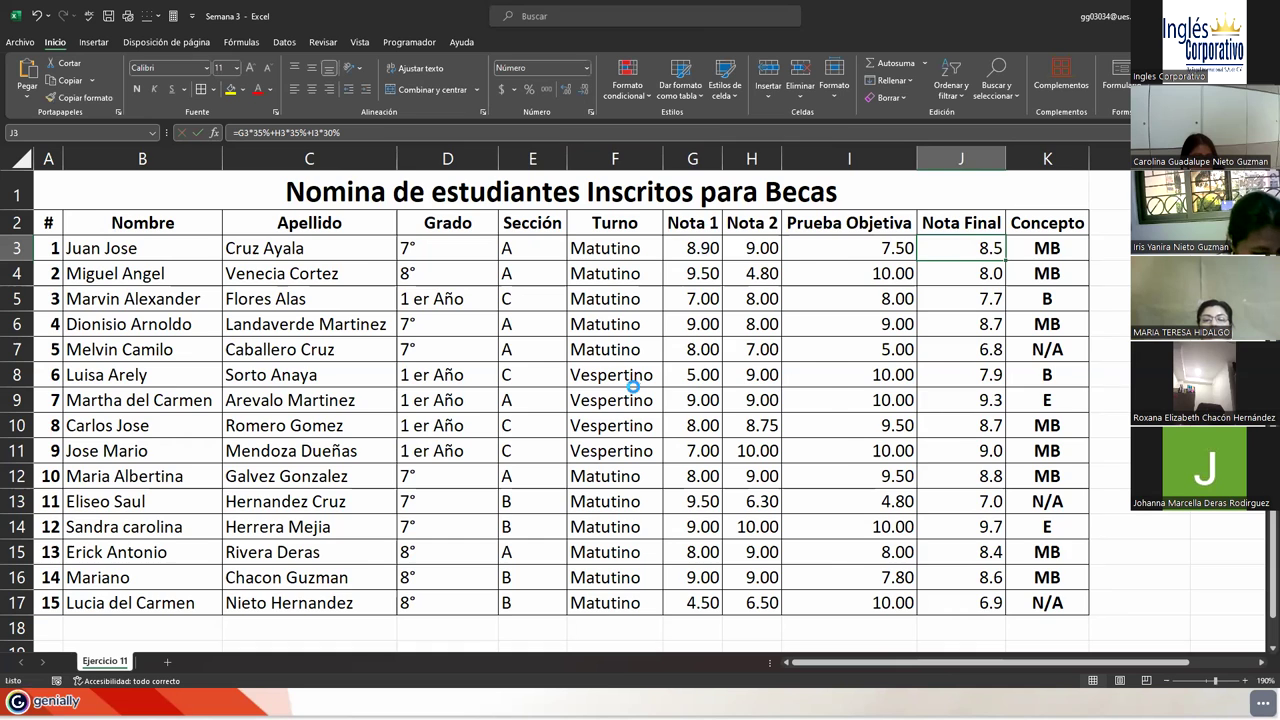
Enter the title "Tabla de resultados" in M5, beside the student table, and merge and centre it across M5:N5
scroll(633, 386, "down", 3, "ctrl")
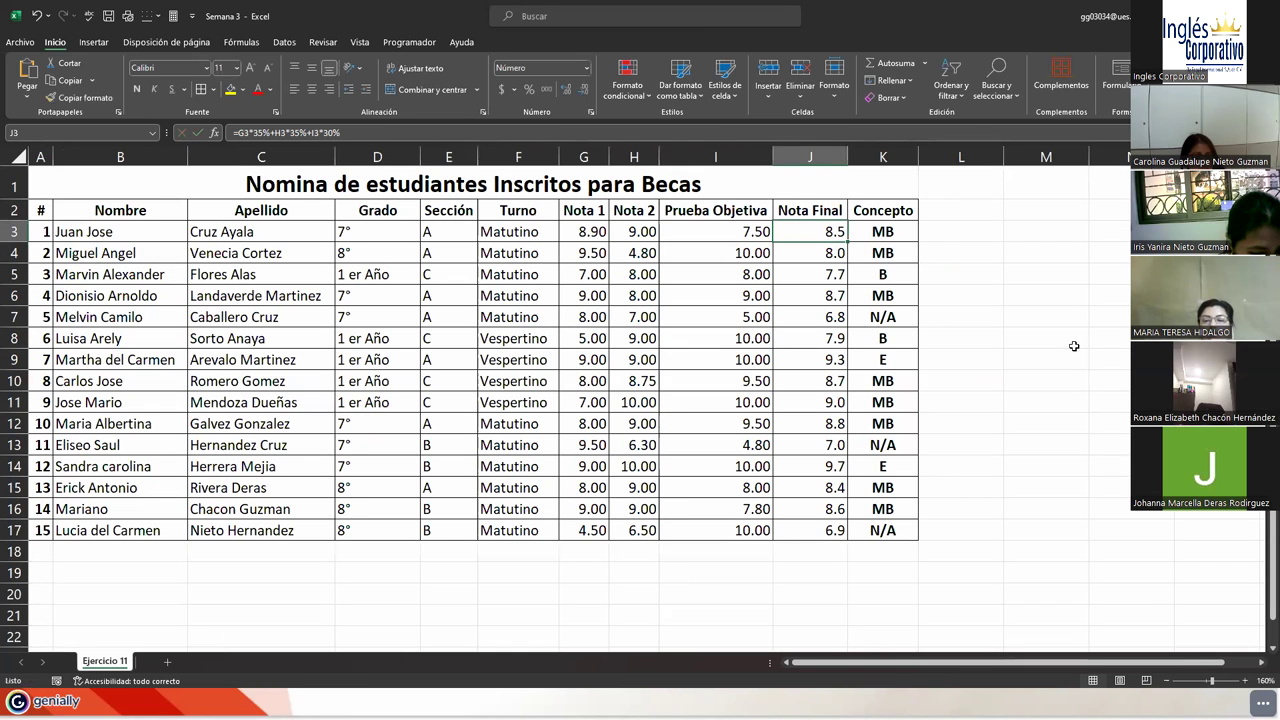
scroll(446, 536, "down", 1, "ctrl")
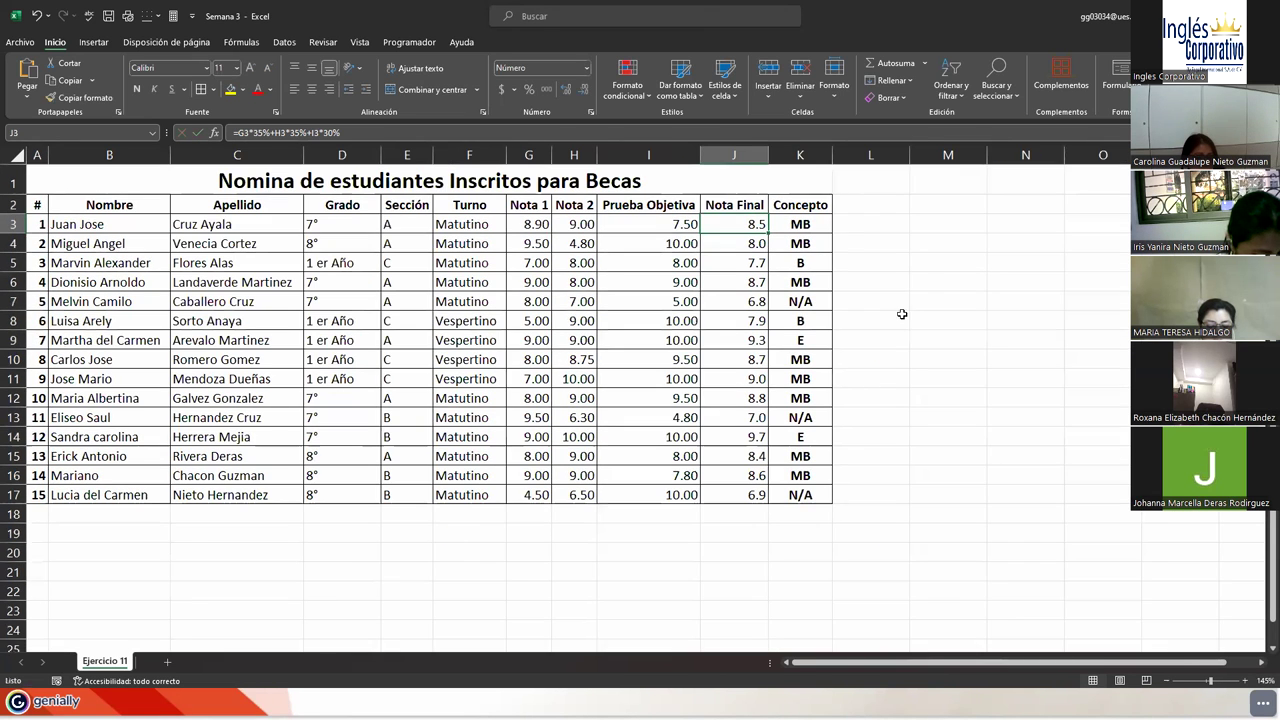
left_click(917, 258)
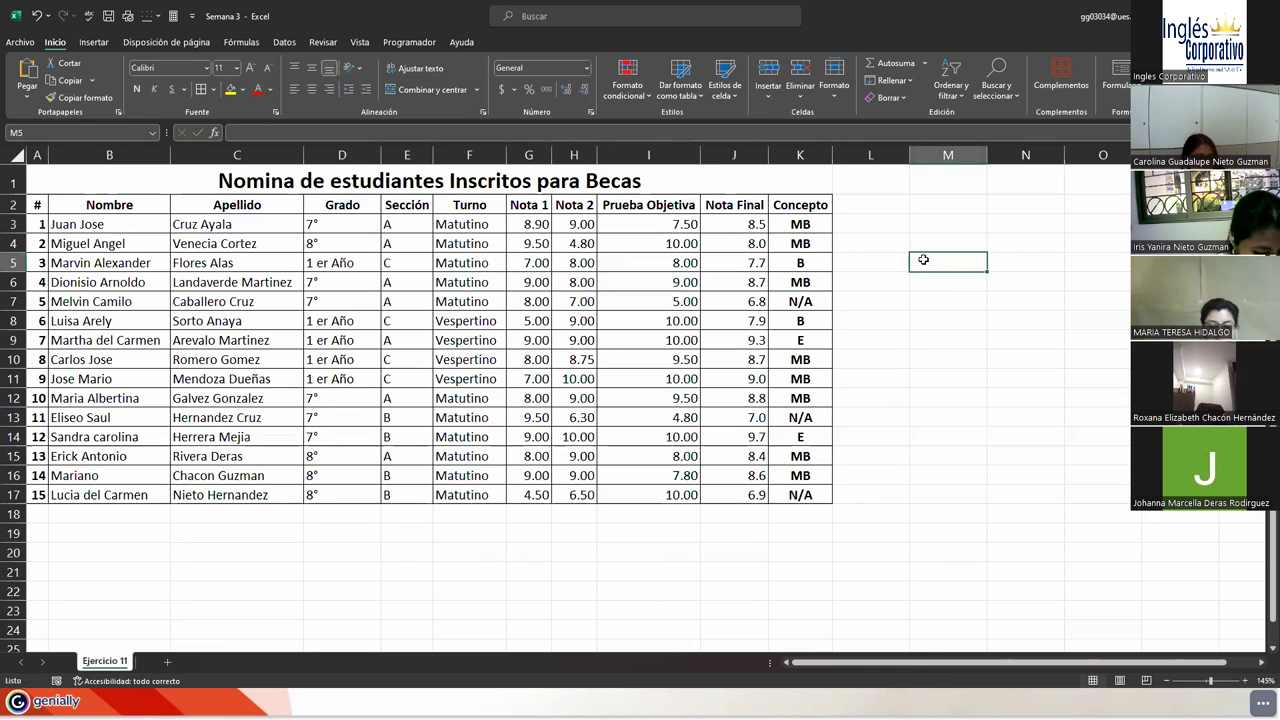
type("Tabla de resultados")
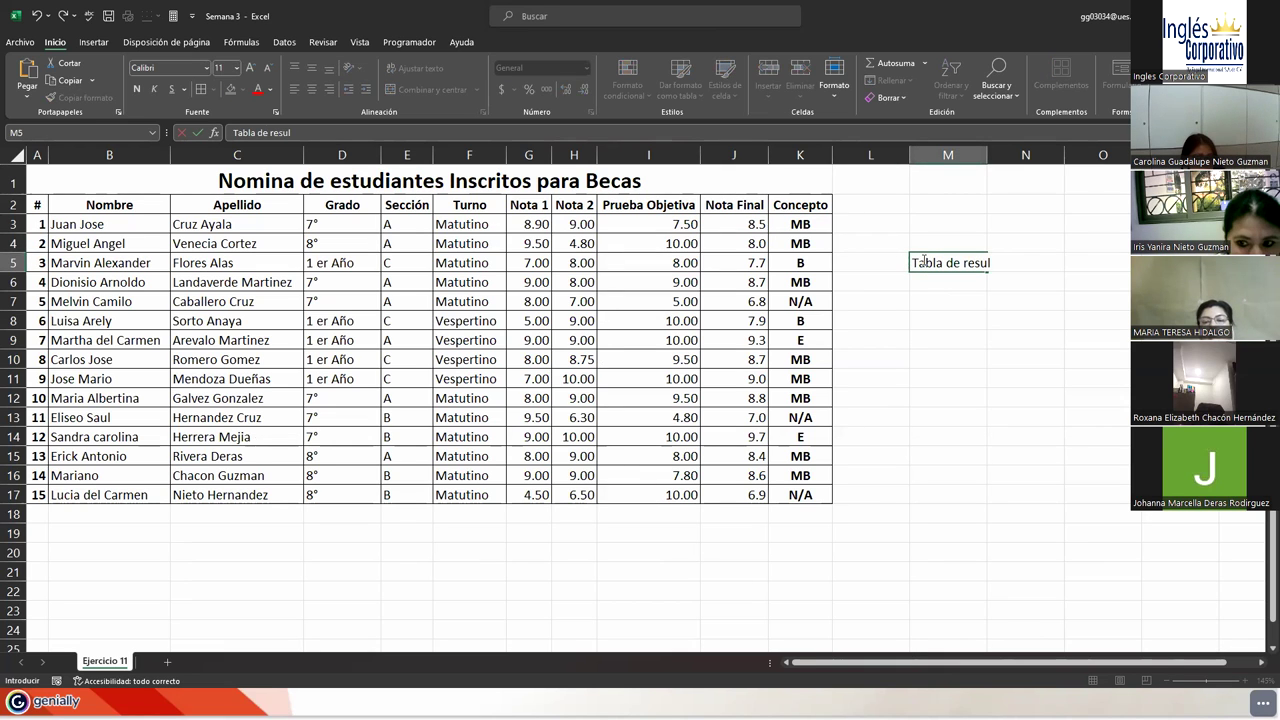
key("Return")
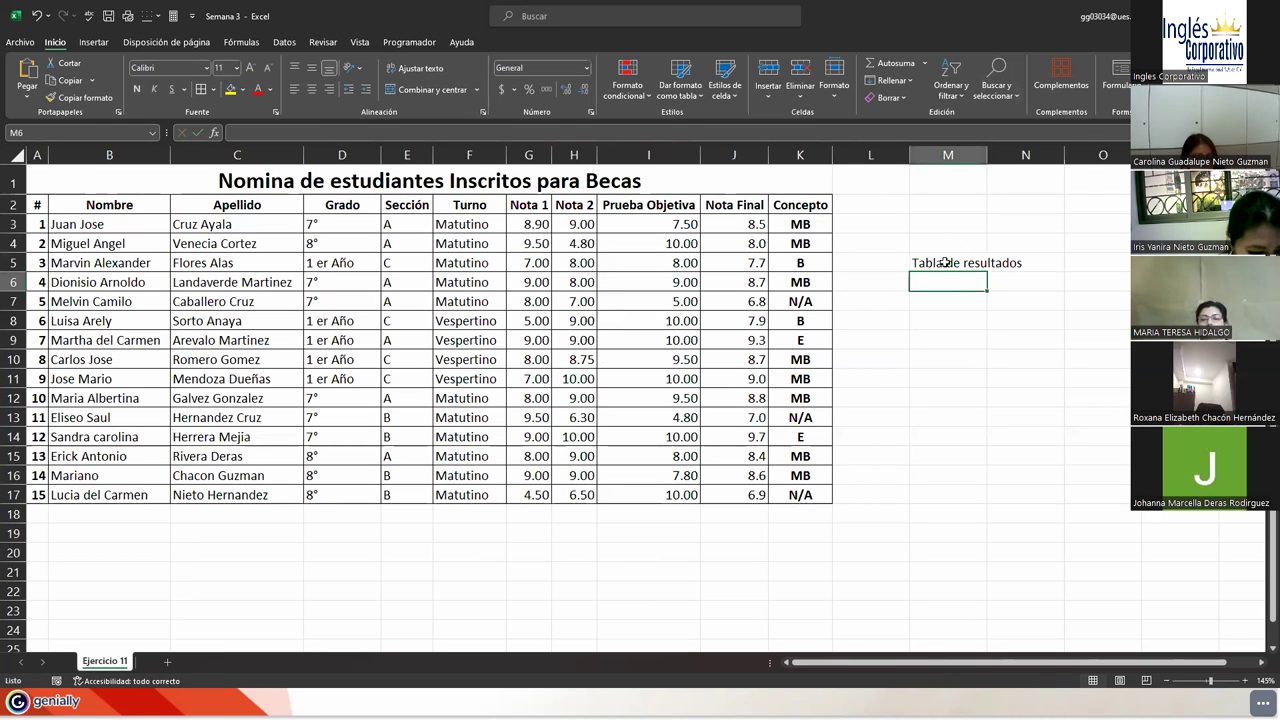
left_click_drag(945, 262, 1005, 262)
left_click(424, 91)
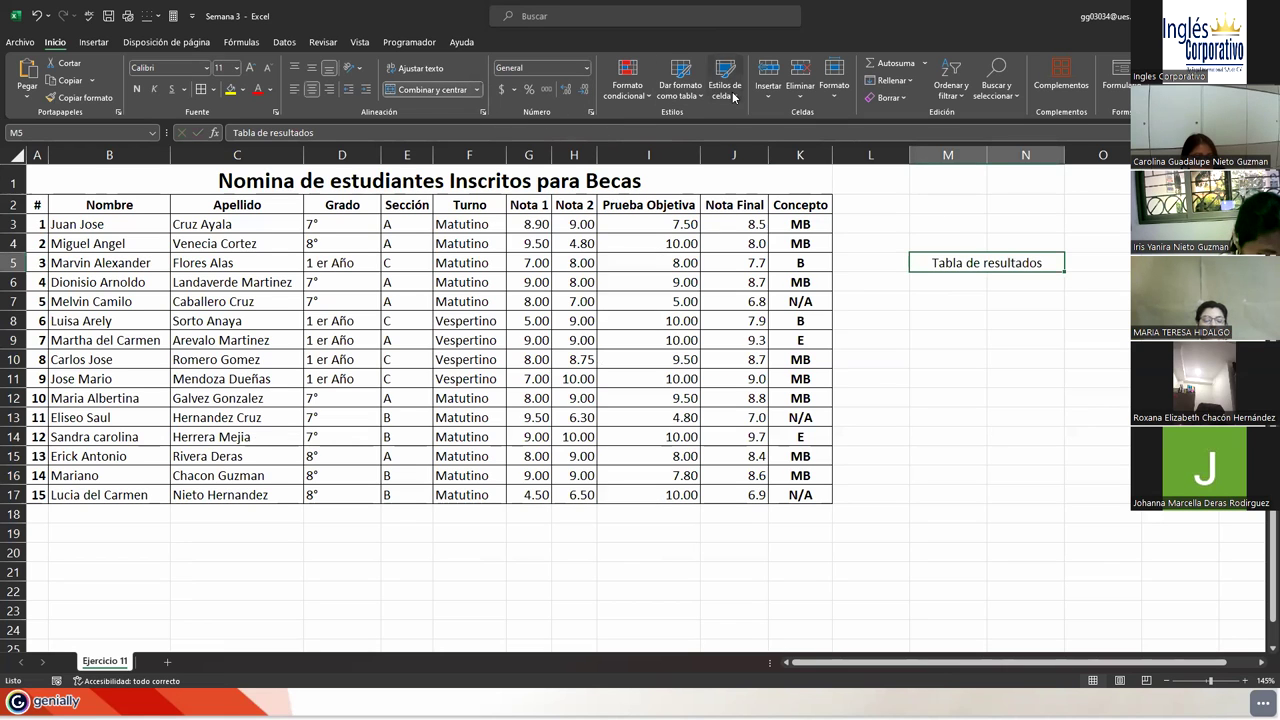
Apply the green Énfasis6 cell style to the "Tabla de resultados" title and add all borders to M5:N10
left_click(725, 90)
left_click(1040, 345)
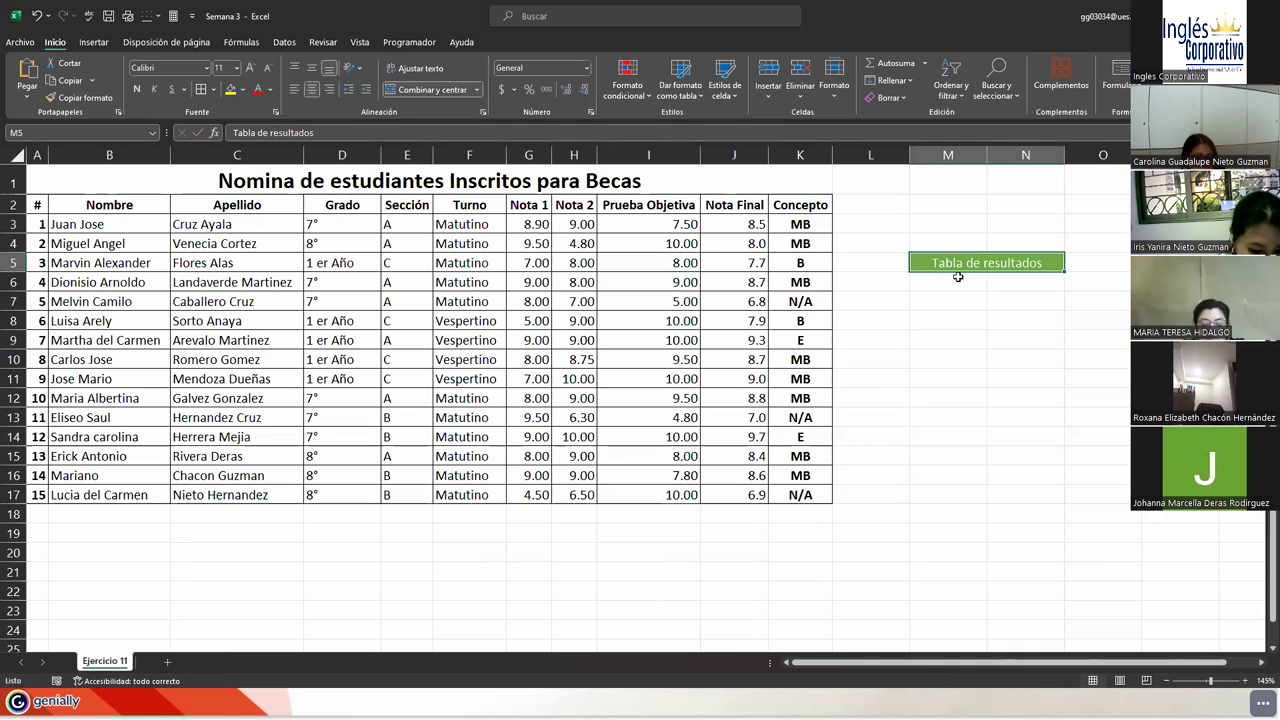
left_click_drag(945, 265, 952, 362)
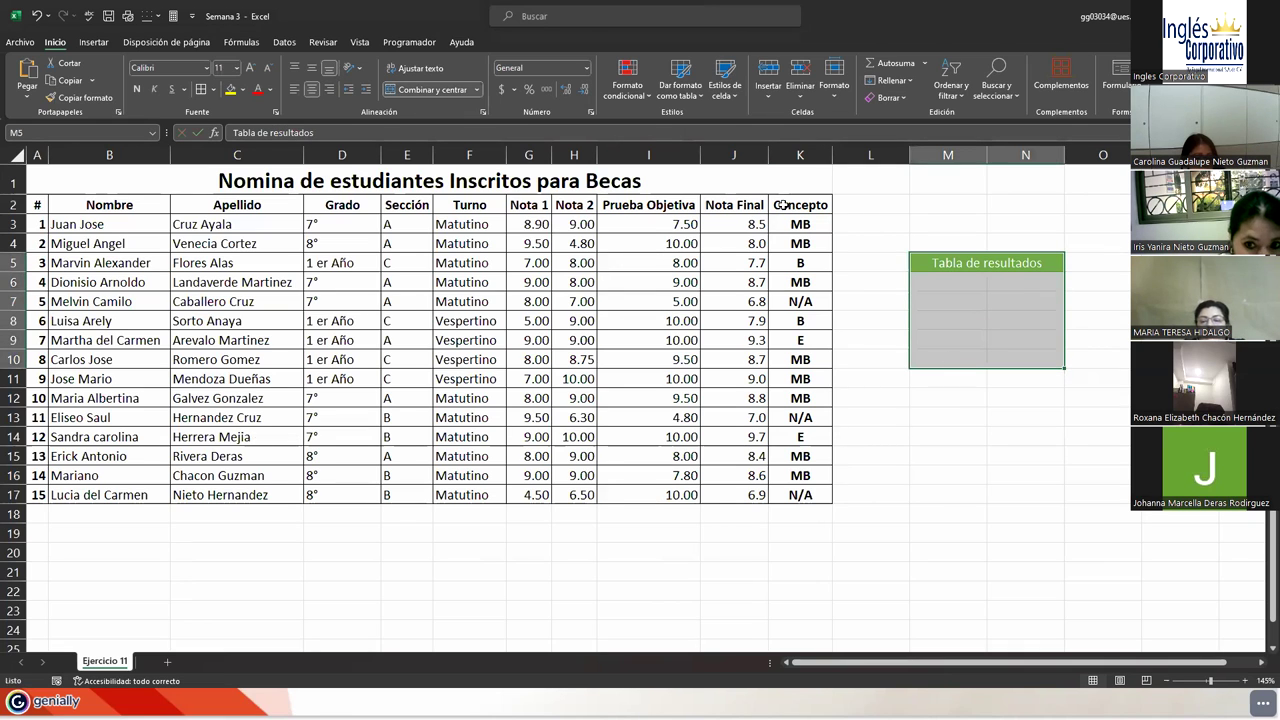
left_click(201, 89)
Apply the Énfasis5 cell style to the student table's header row A2:K2 and make its text bold
left_click_drag(42, 204, 815, 205)
left_click(729, 96)
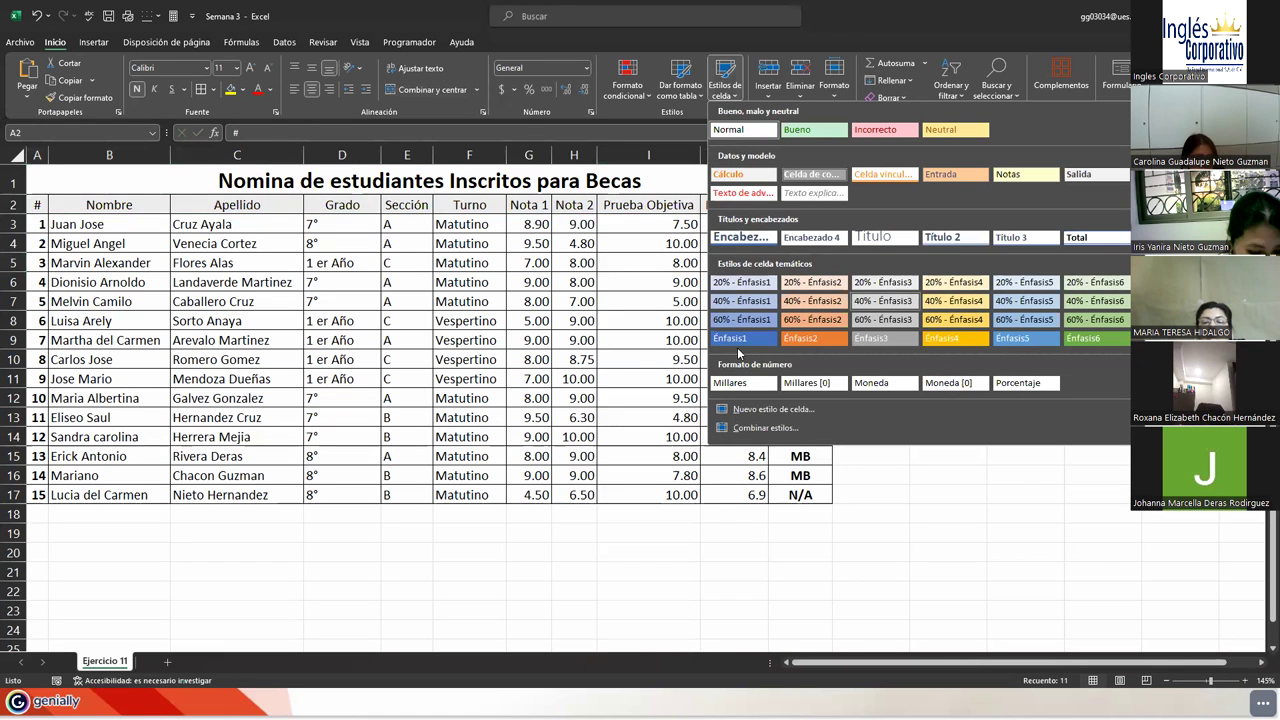
left_click(1020, 340)
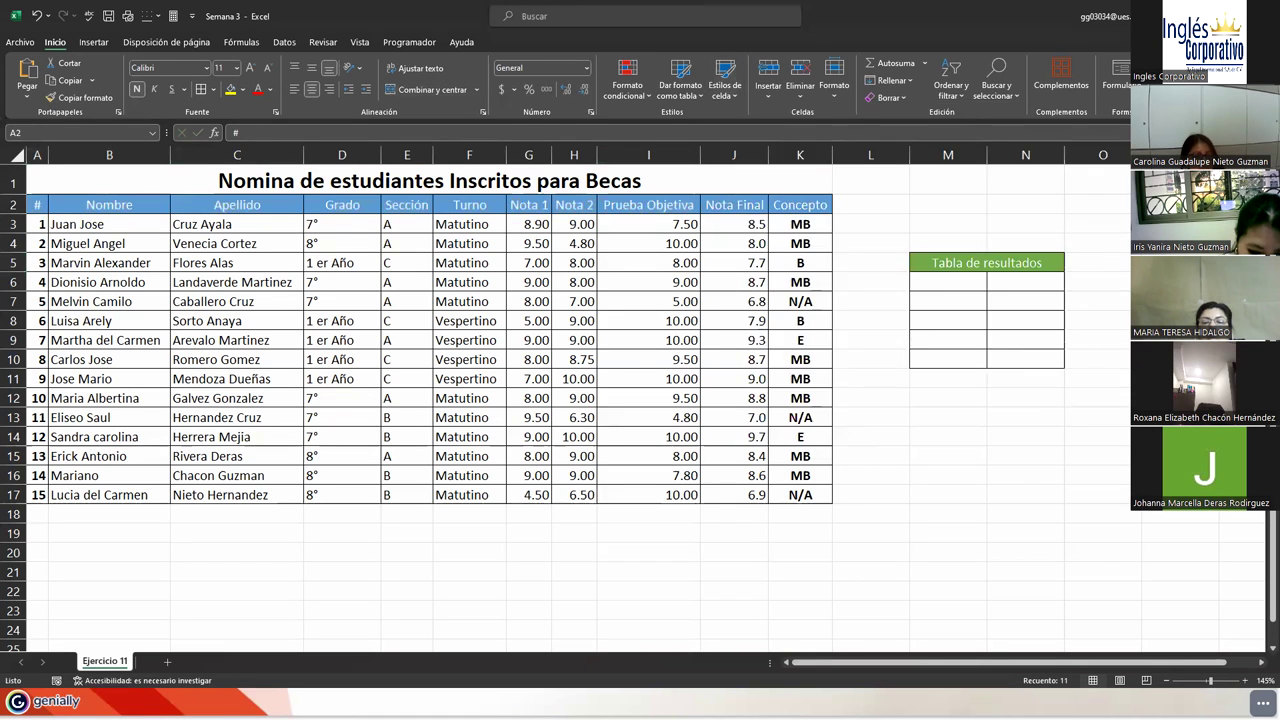
left_click(138, 89)
Apply the Énfasis5 cell style to the student numbers in A3:A17
left_click_drag(36, 224, 40, 495)
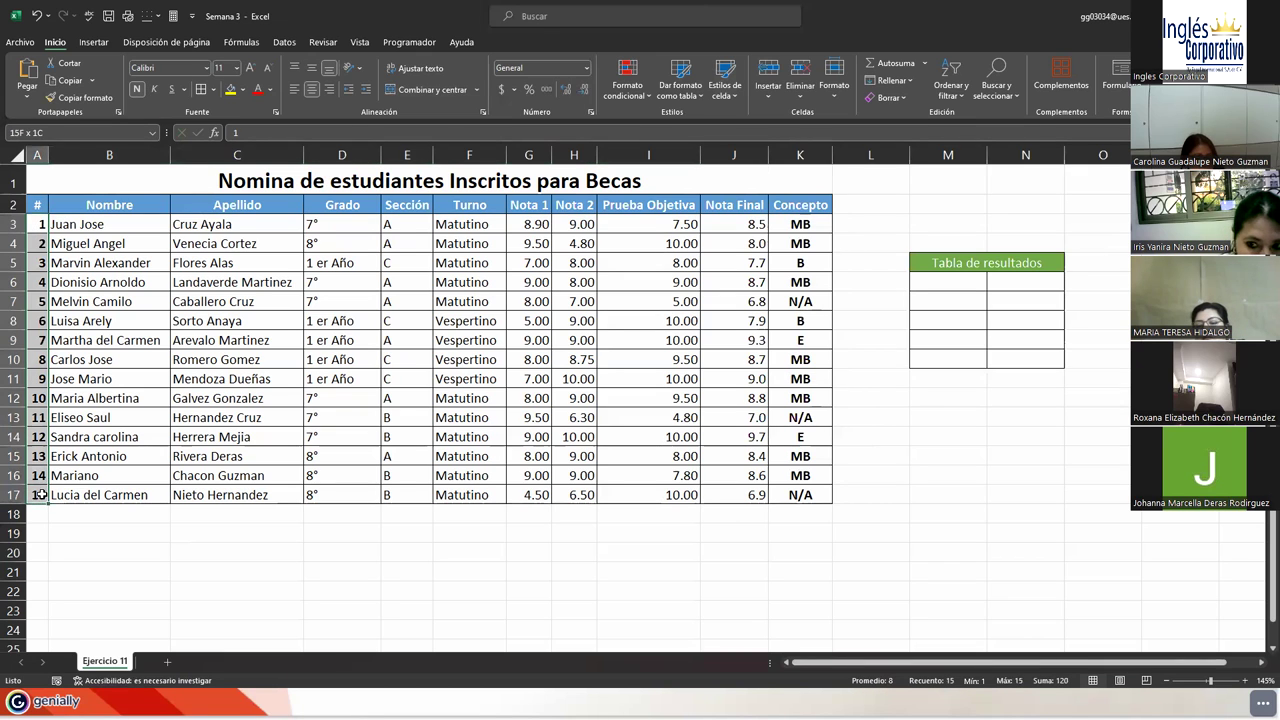
left_click(725, 90)
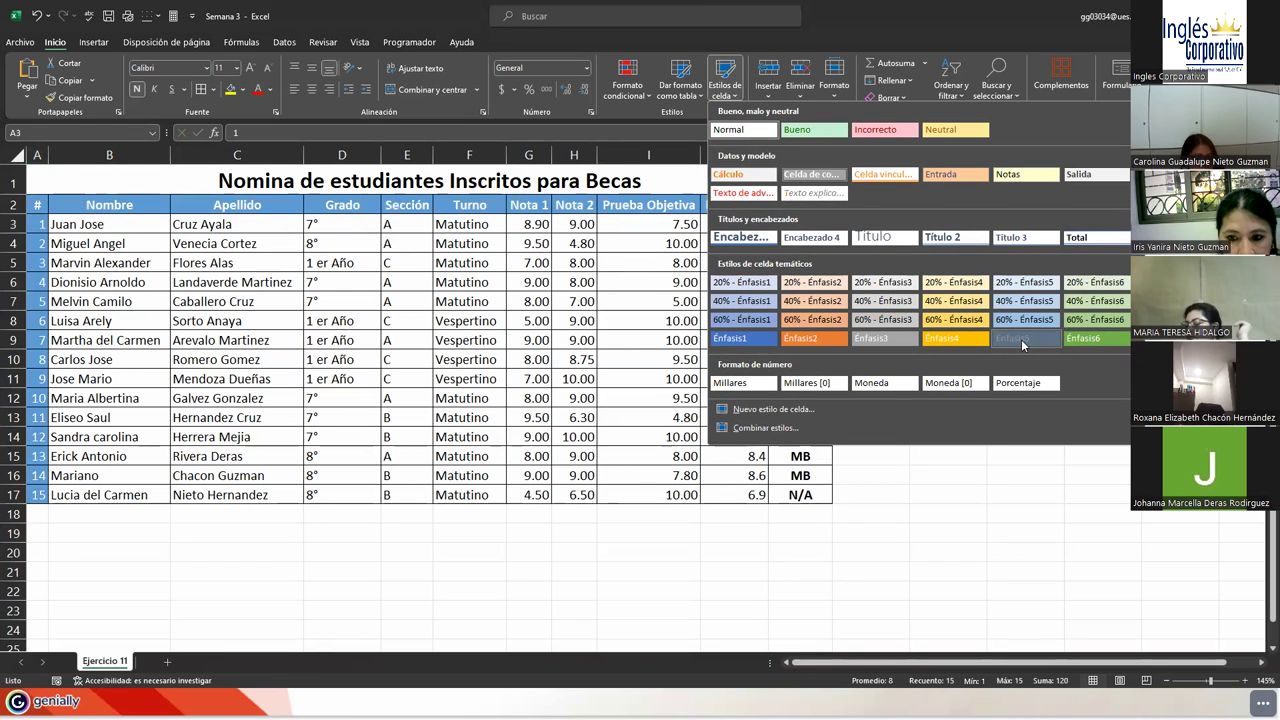
left_click(1030, 343)
left_click(486, 326)
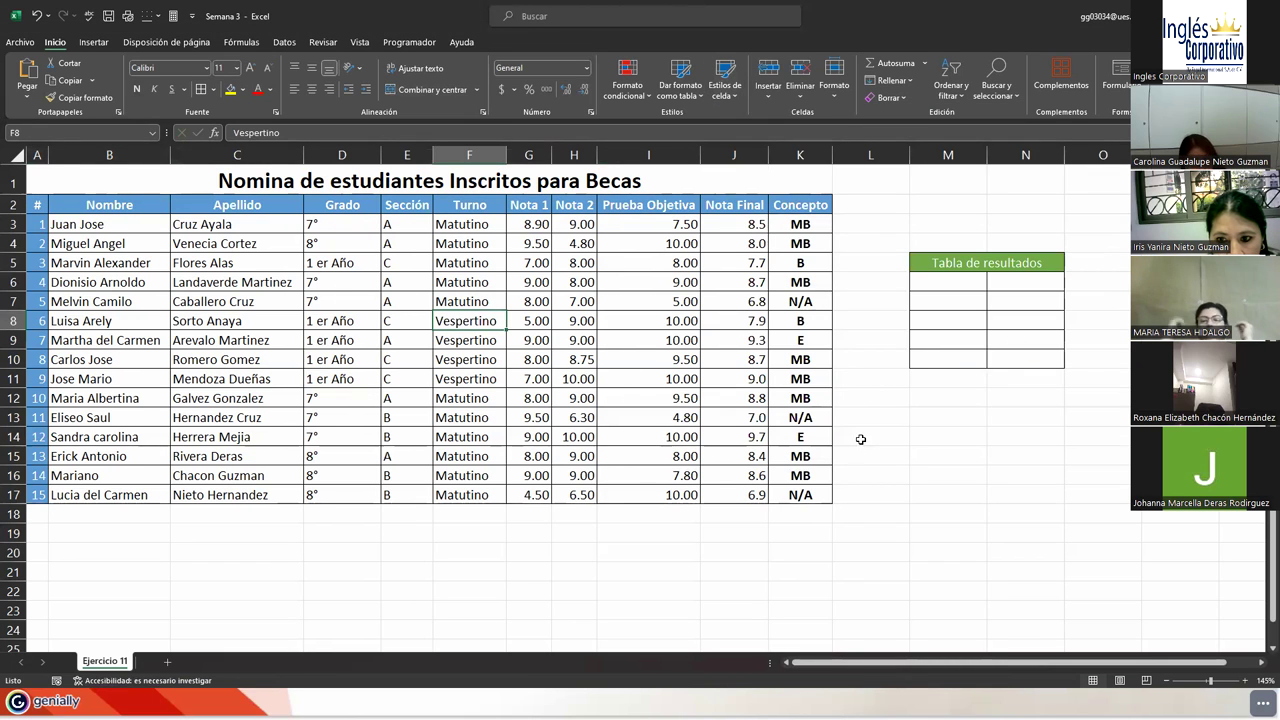
Widen column M and narrow column N of the results table
left_click(962, 283)
left_click_drag(989, 146, 1016, 150)
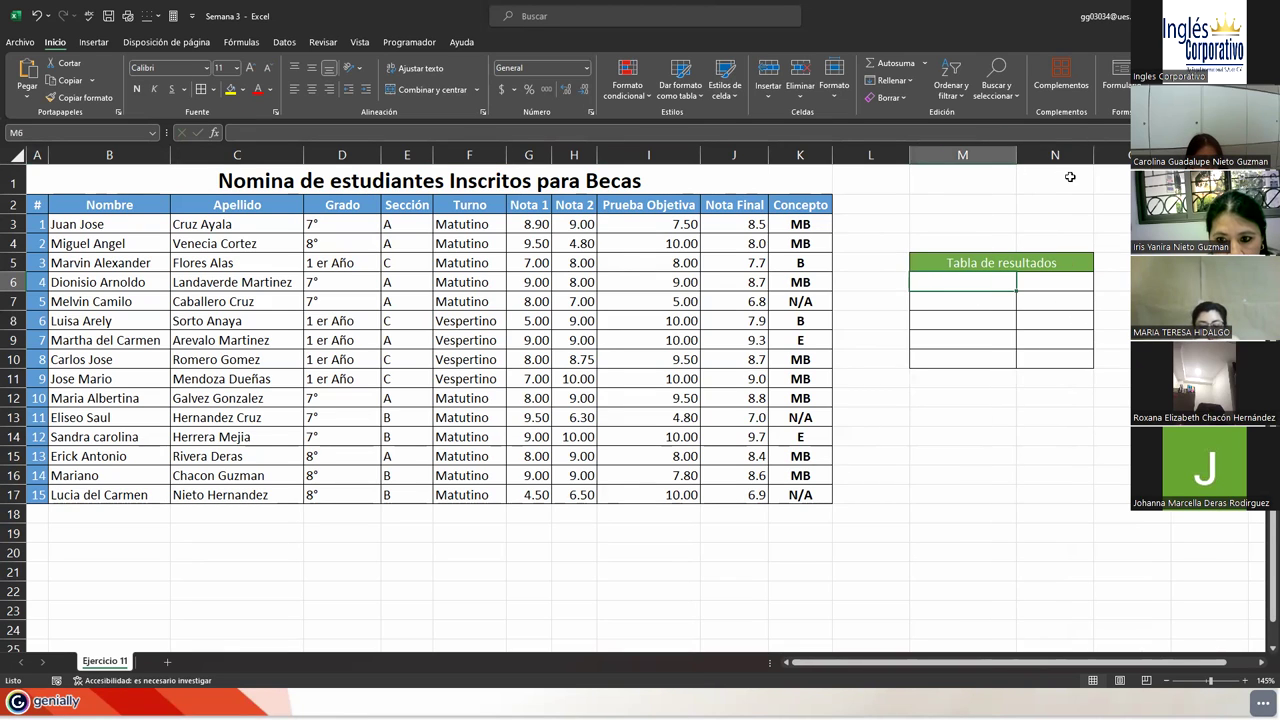
left_click_drag(1094, 156, 1072, 229)
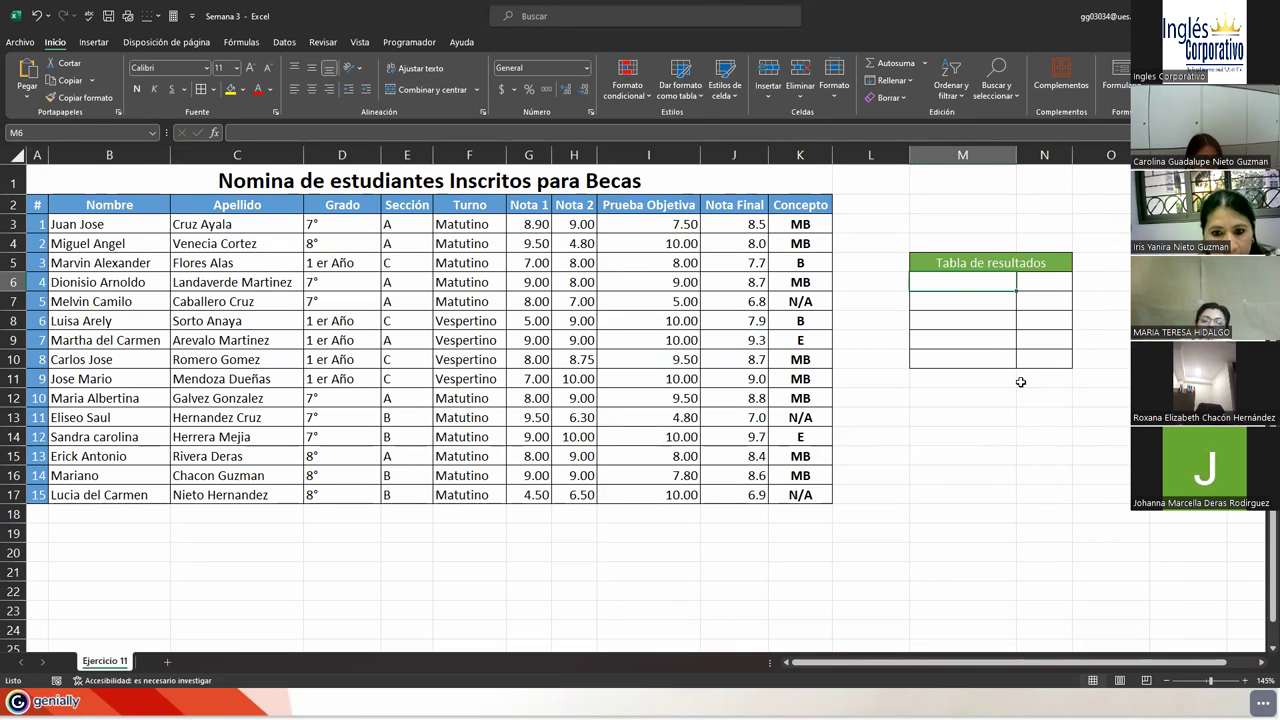
Enter the labels "El promedio de Nota 1" in M6 and "El promedio de Nota 2" in M7
type("El promedio de")
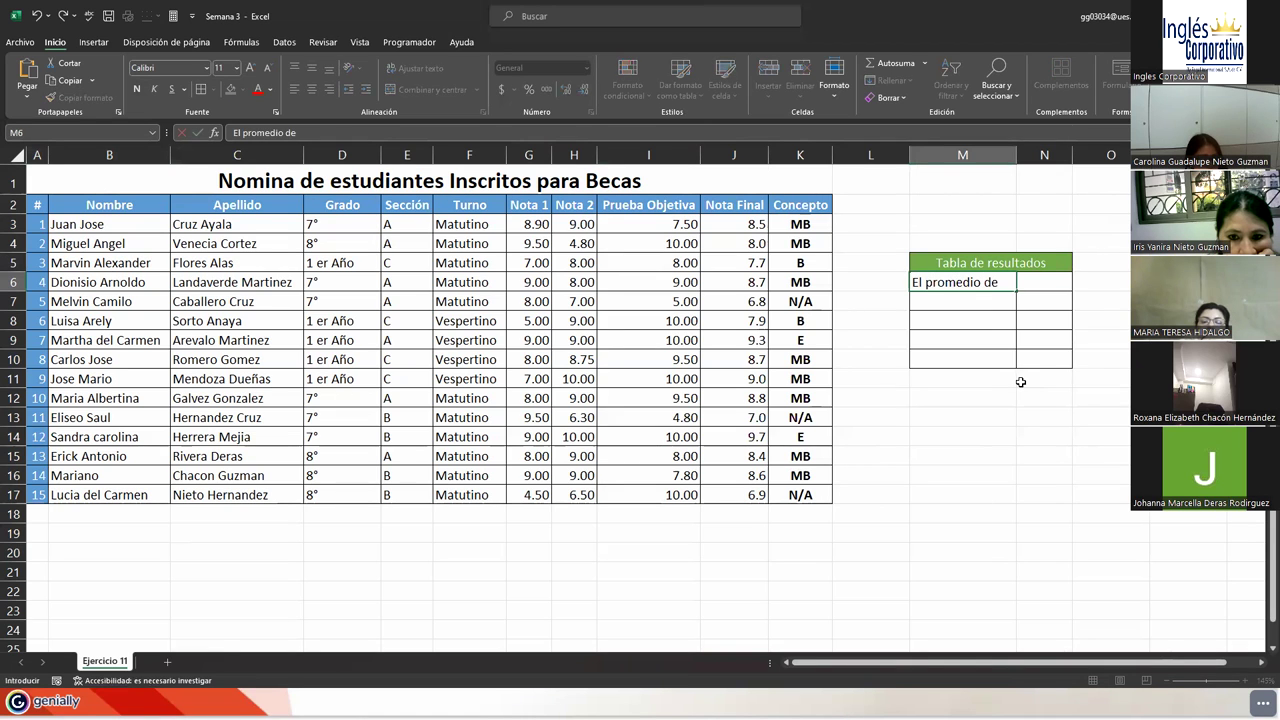
type(" Nota 1")
key("Return")
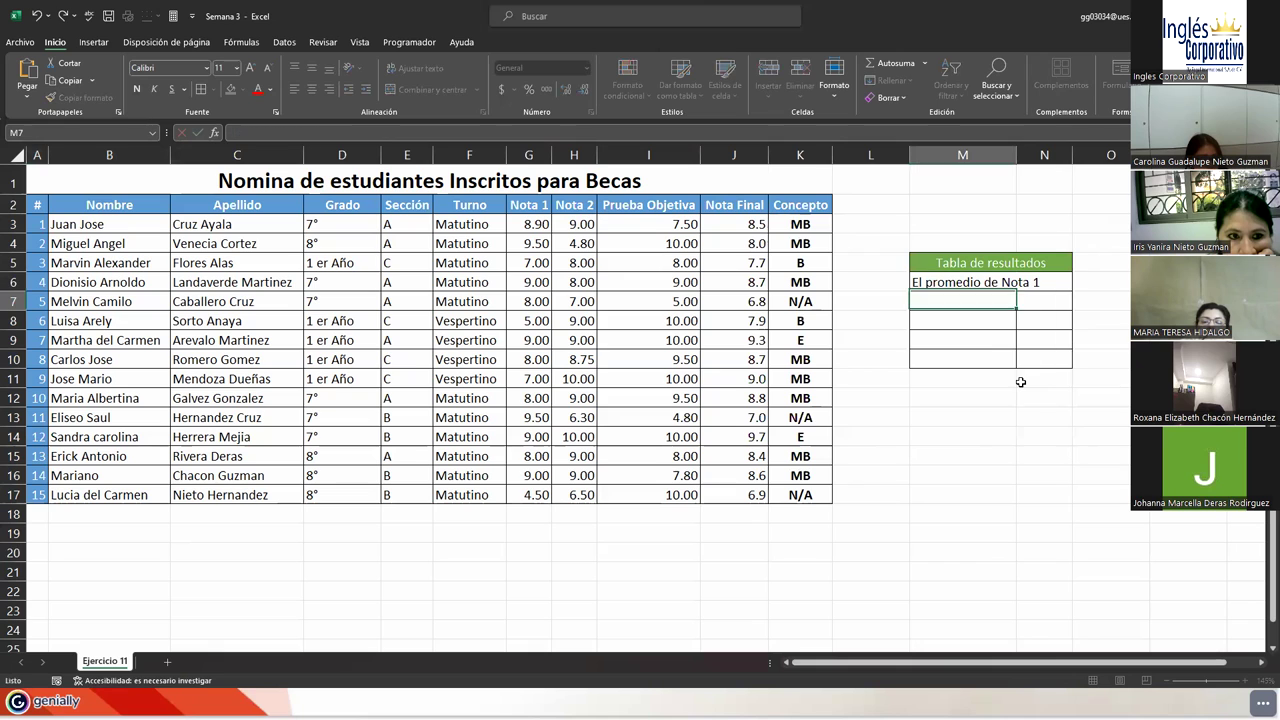
type("El promedio de Nota 1")
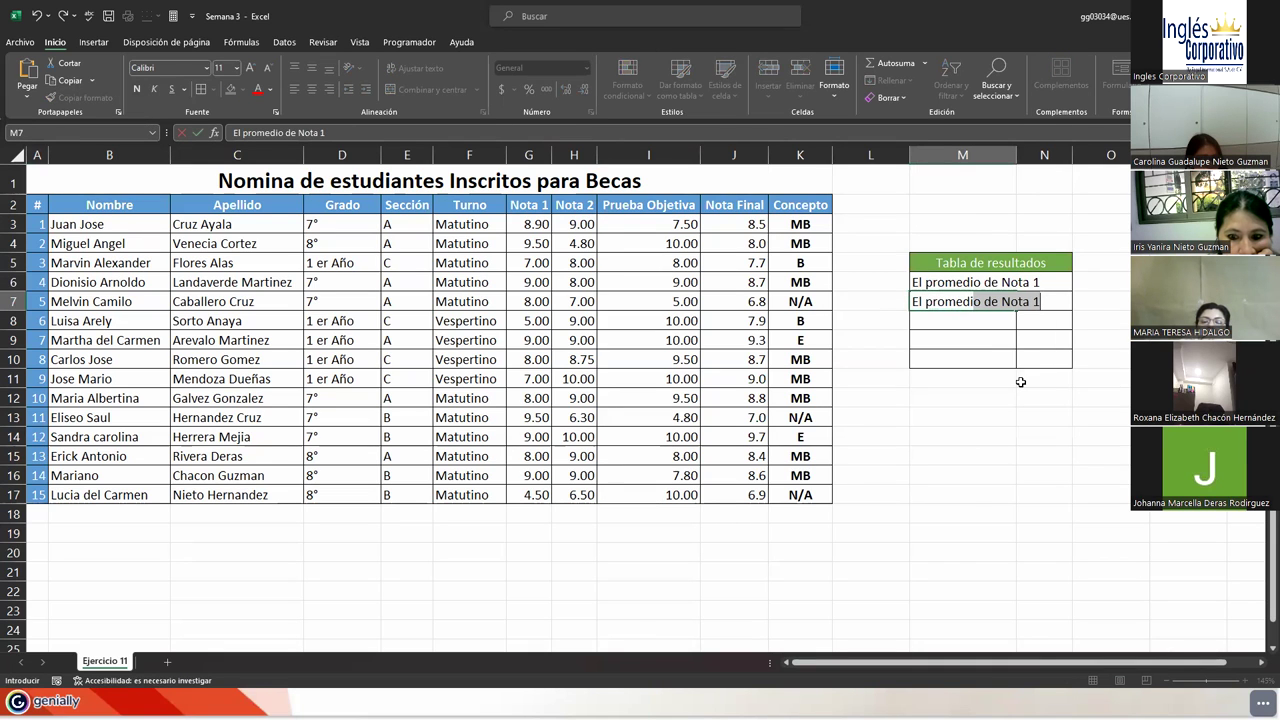
type("2")
key("Return")
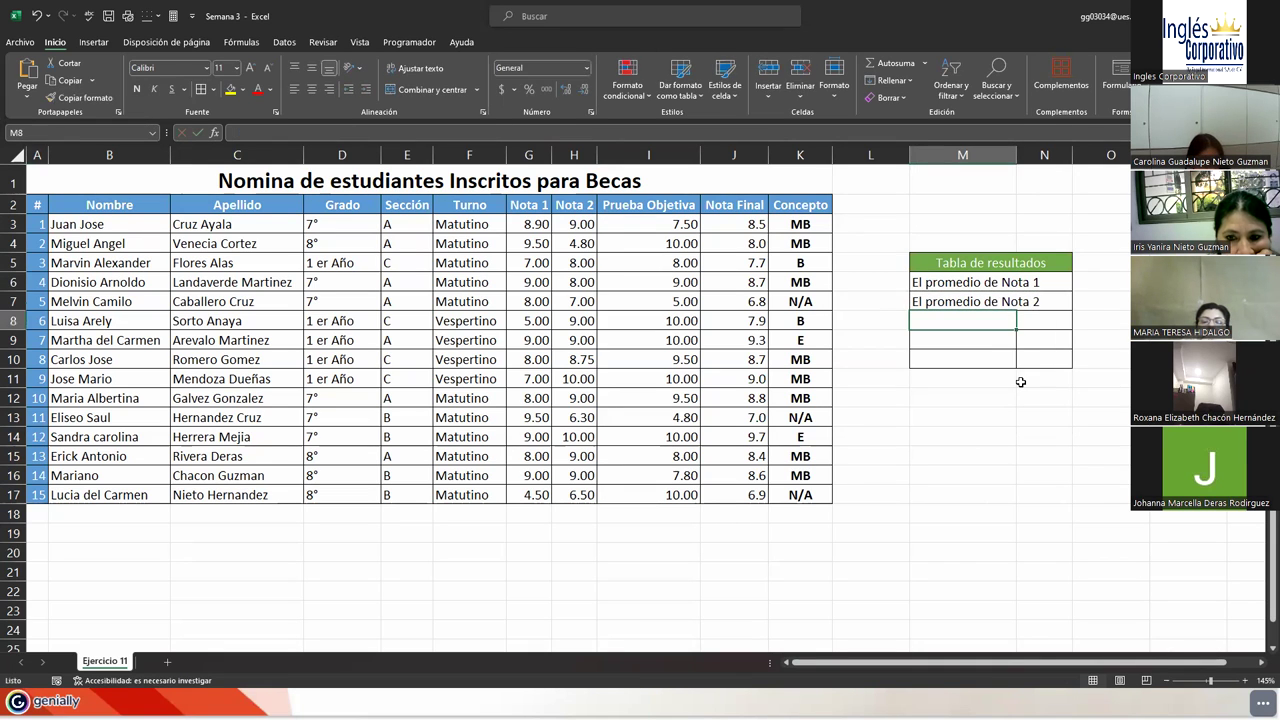
Enter the label "Y el Promedio de P.O." in M8 and widen column M beyond the length of its labels
type("Y el Promedio de P.o")
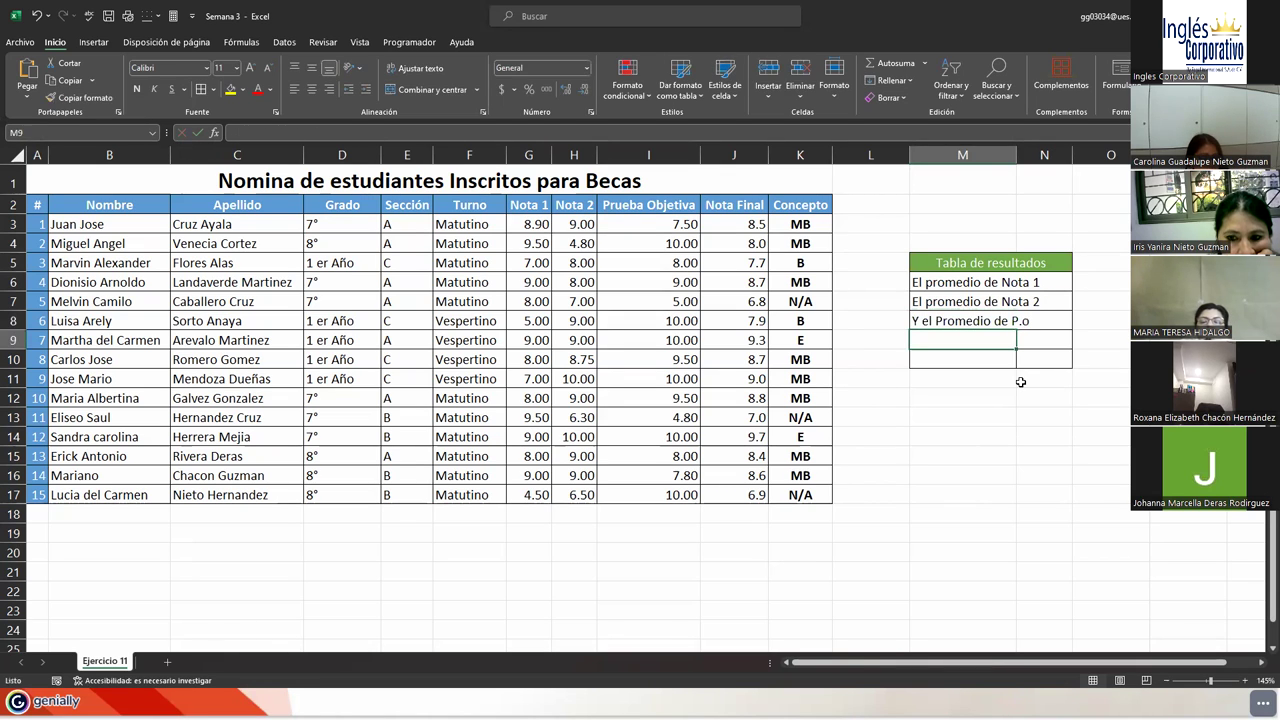
key("BackSpace")
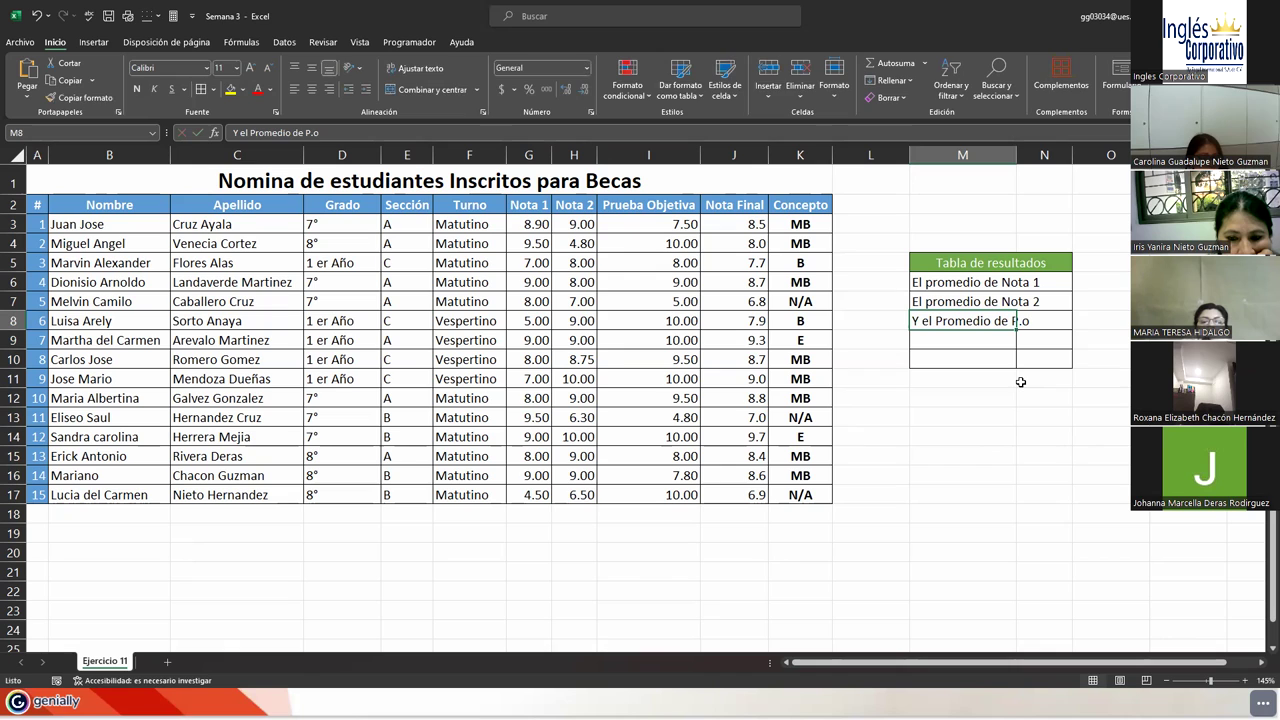
type("O")
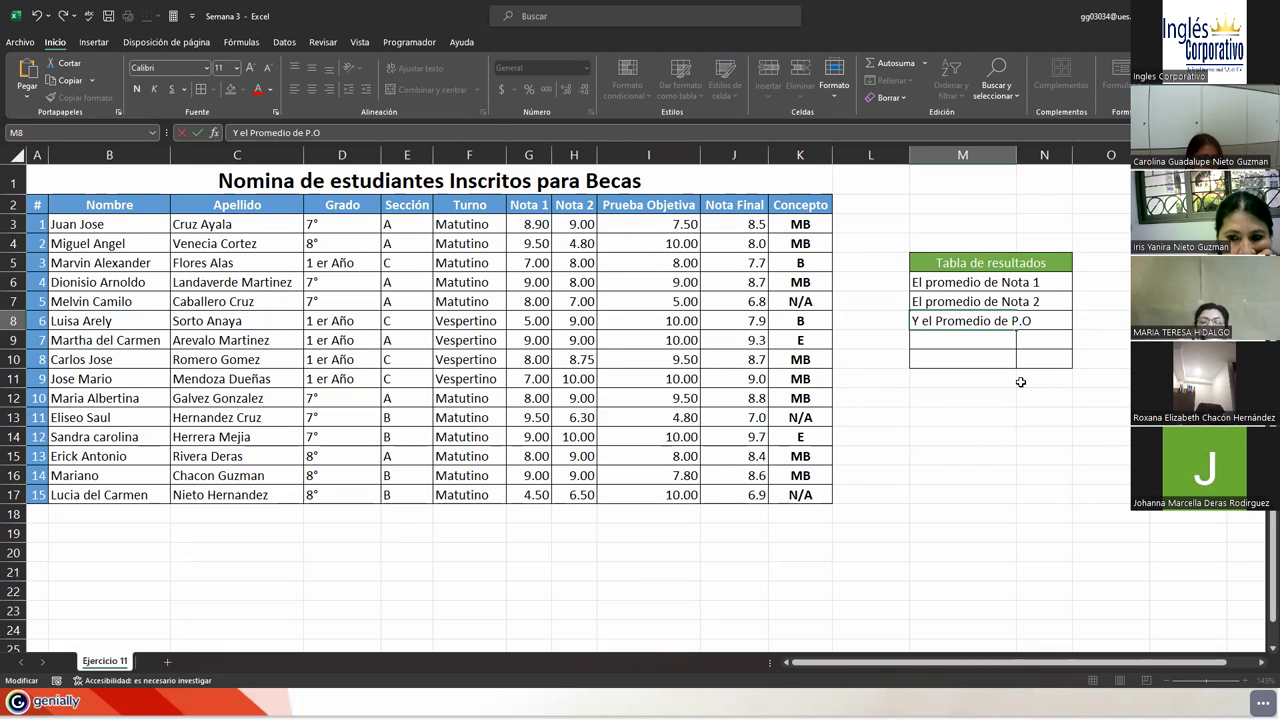
key("Return")
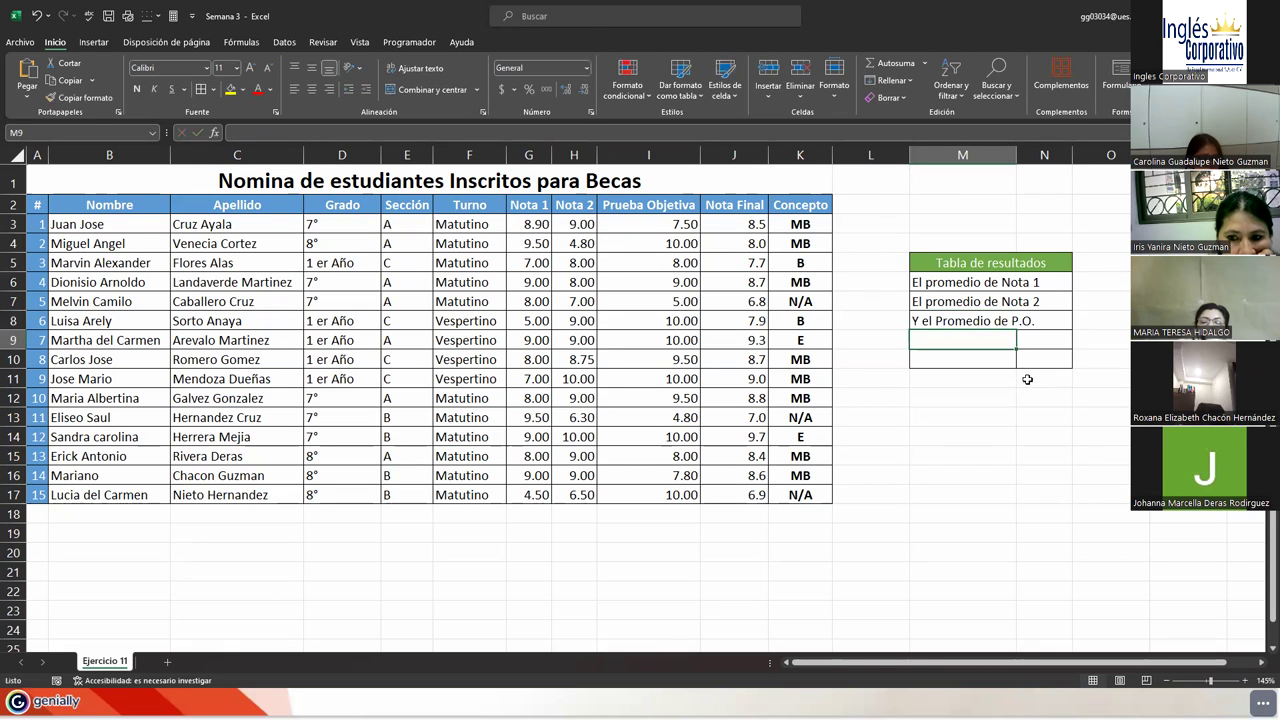
double_click(1015, 154)
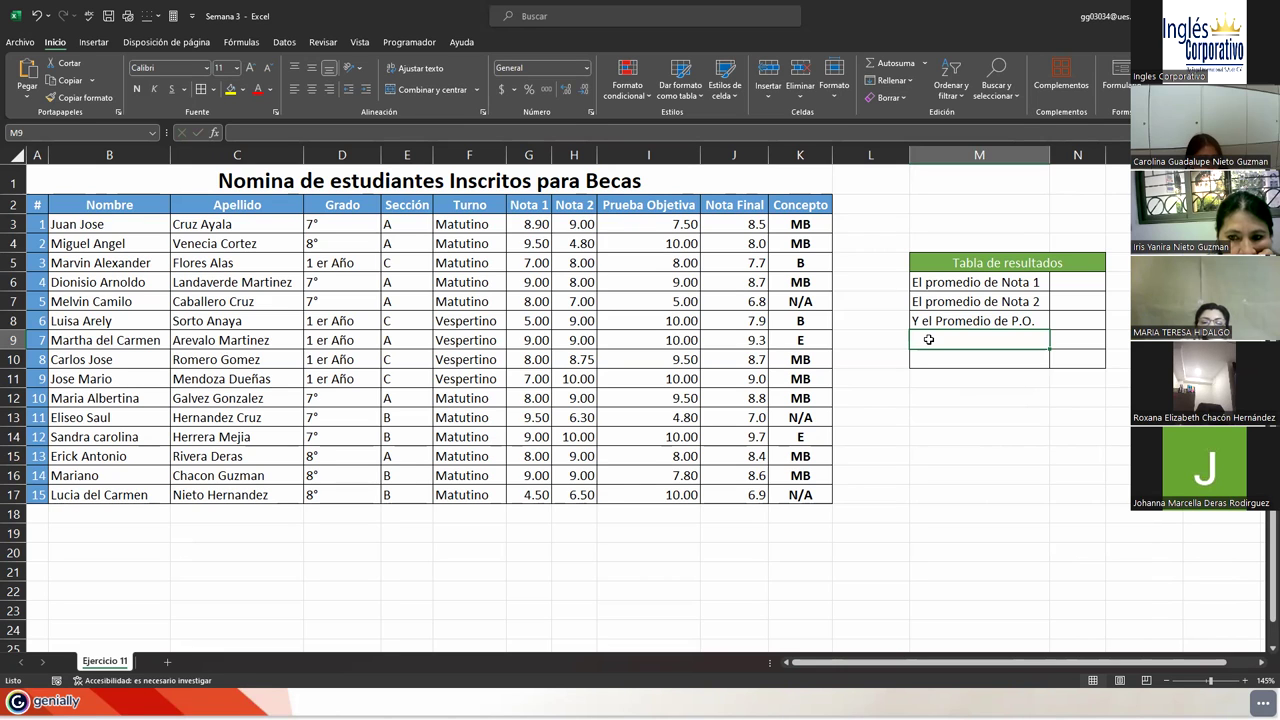
left_click_drag(1050, 155, 1083, 155)
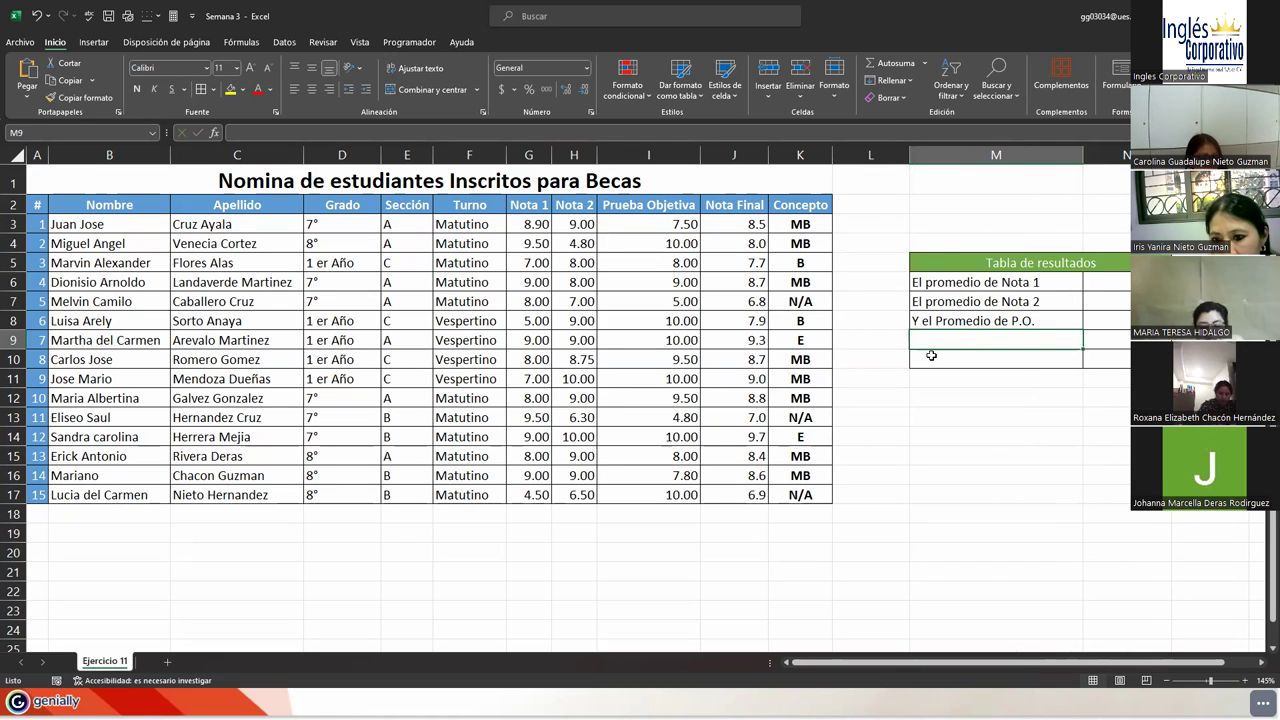
Enter the label "Cuantos alumnos tienen E de concepto" in M9, widening column M to fit it and narrowing column L
left_click(949, 260)
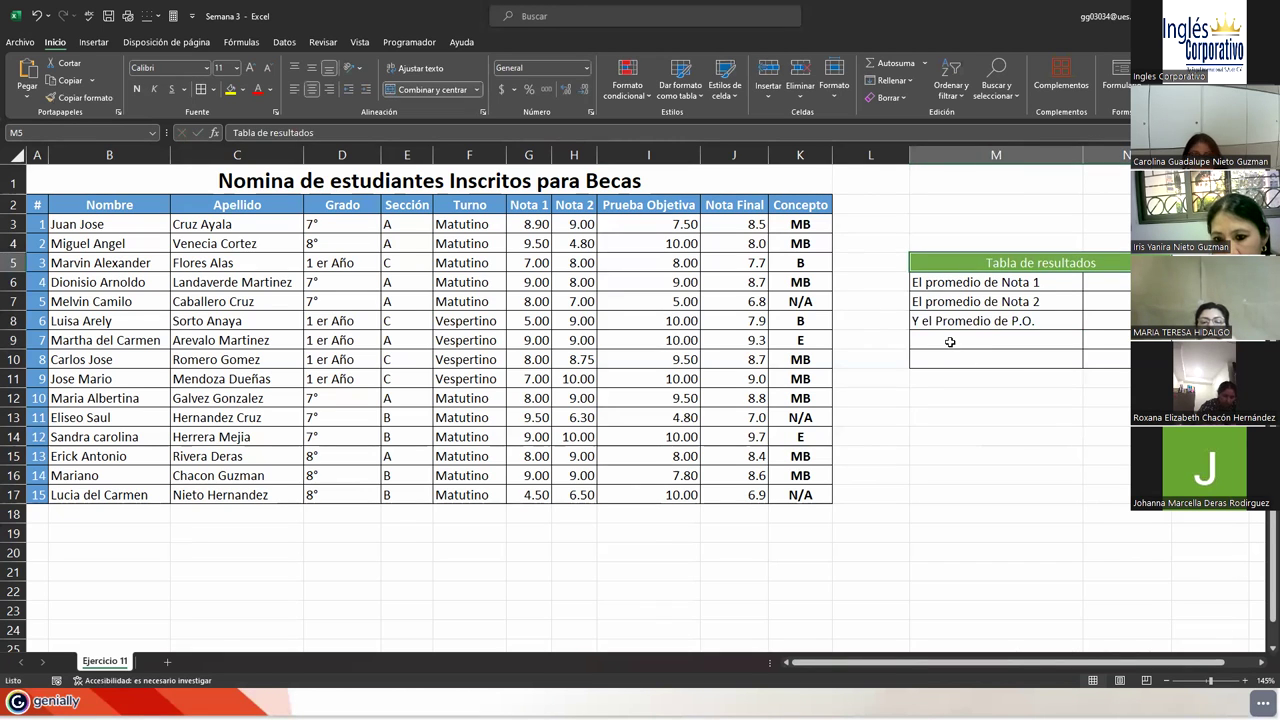
left_click(950, 342)
type("Cuando")
key("BackSpace")
key("BackSpace")
type("tos alumnos tienen ")
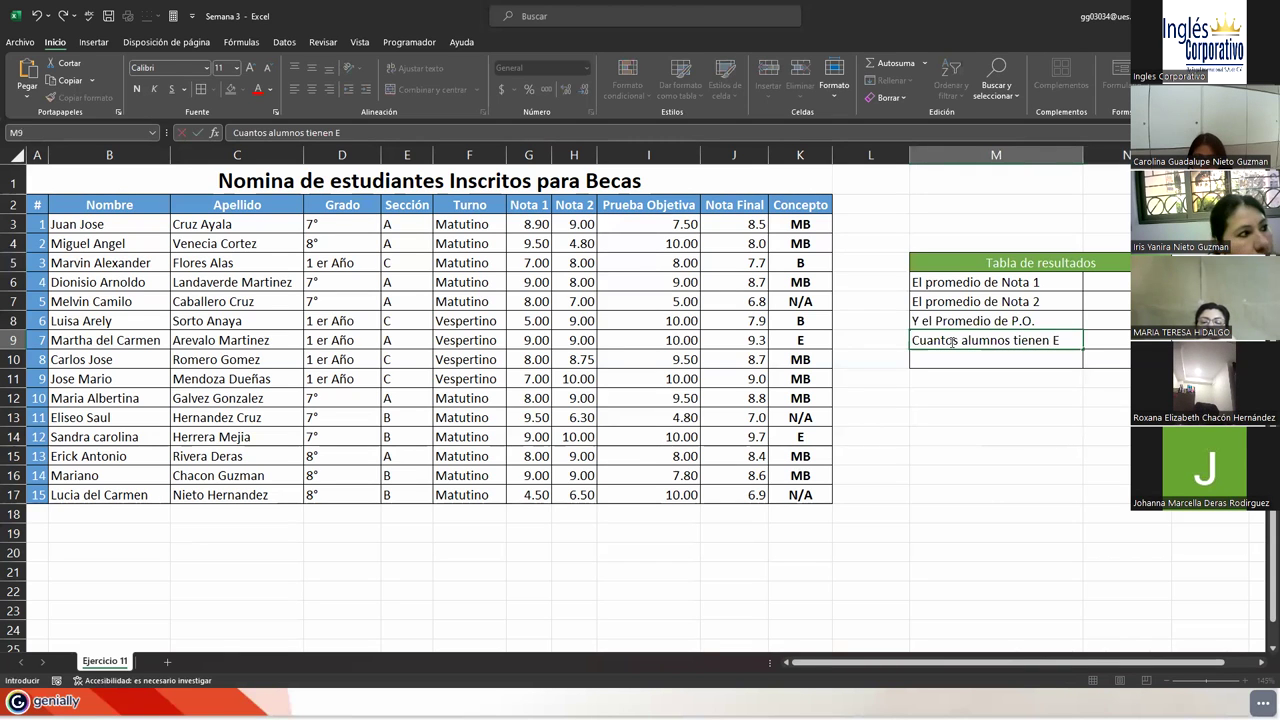
type("E de conmcepto")
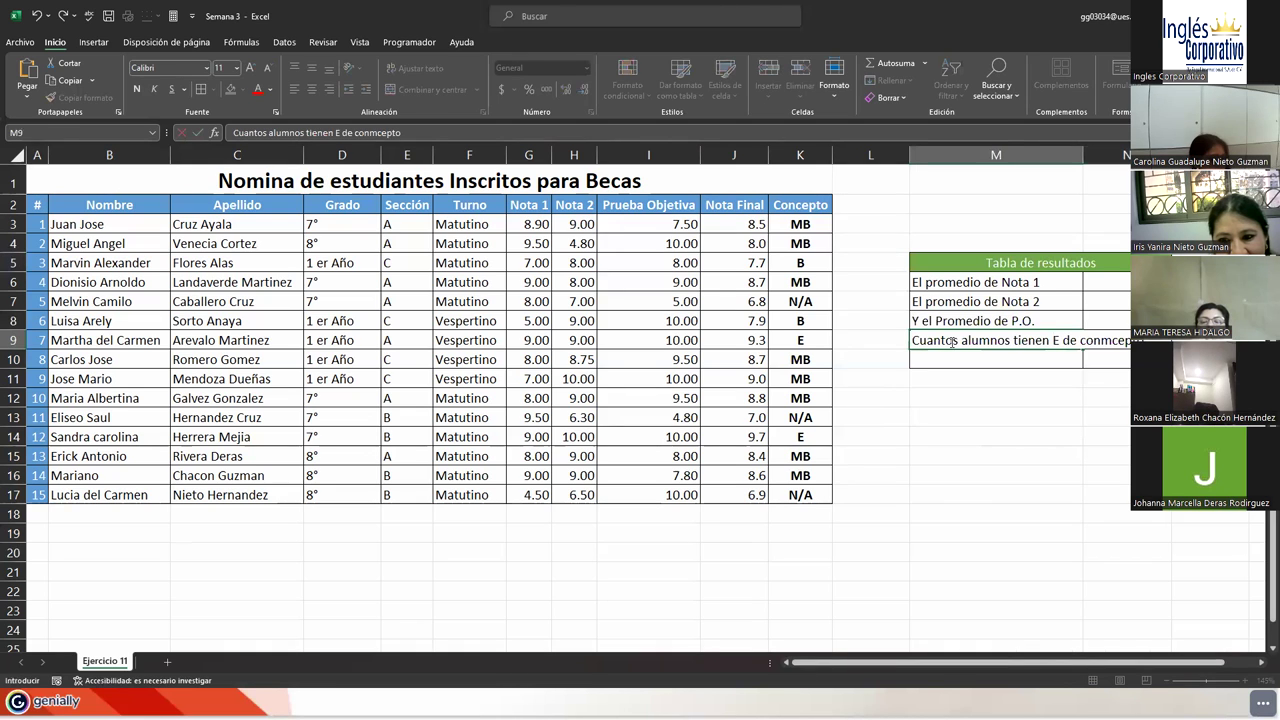
key("BackSpace")
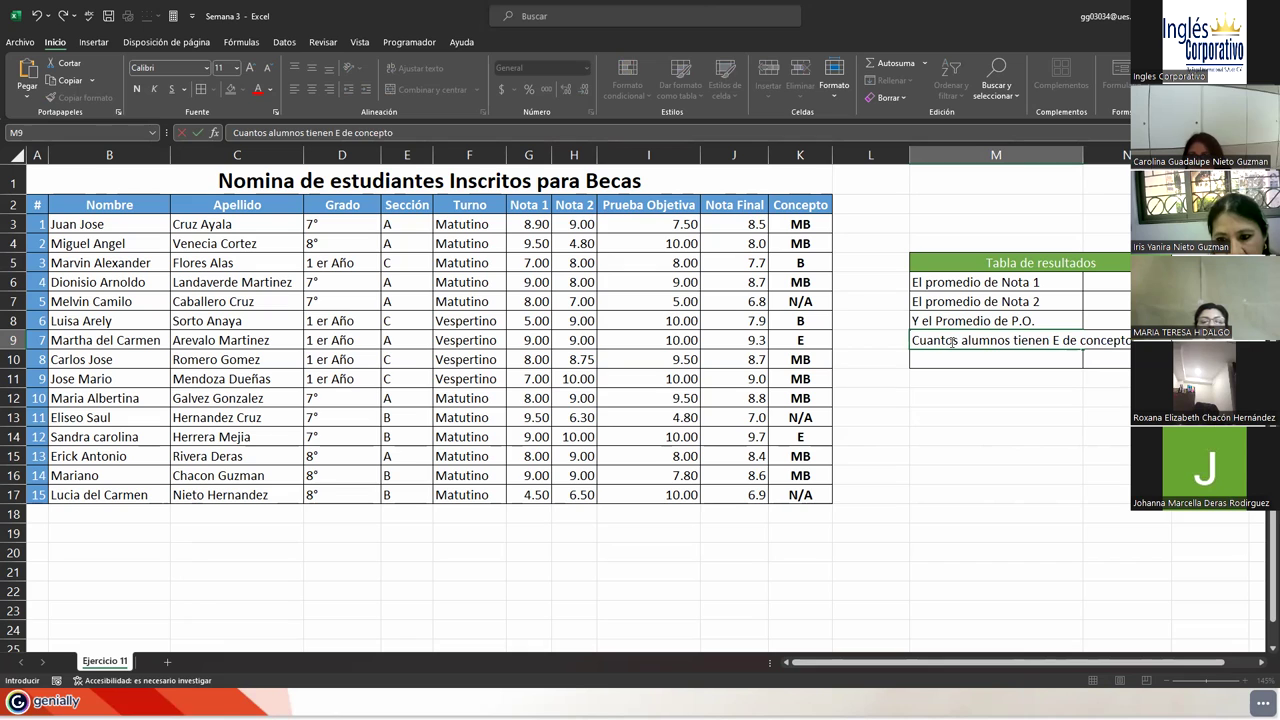
key("Return")
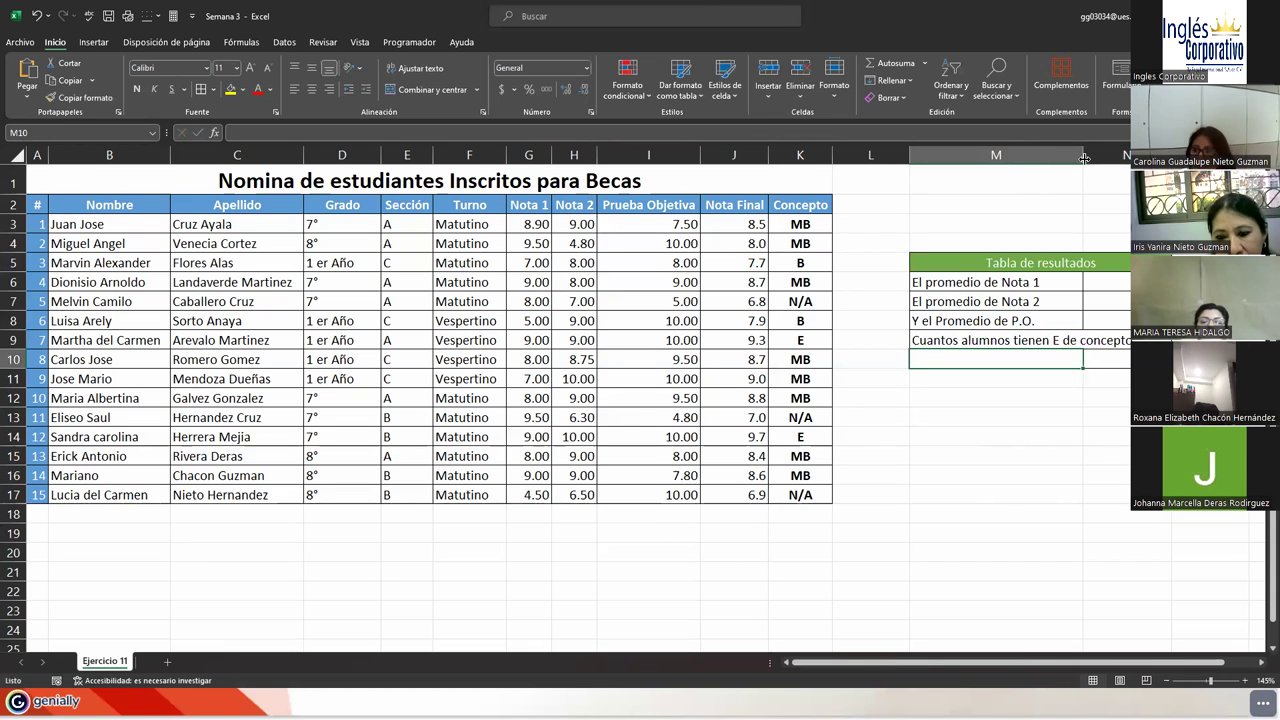
left_click_drag(1083, 155, 1104, 155)
left_click_drag(909, 157, 862, 157)
Enter the label "Cuantos alumnos tienen MB de concepto" in M10
type("Cuantos")
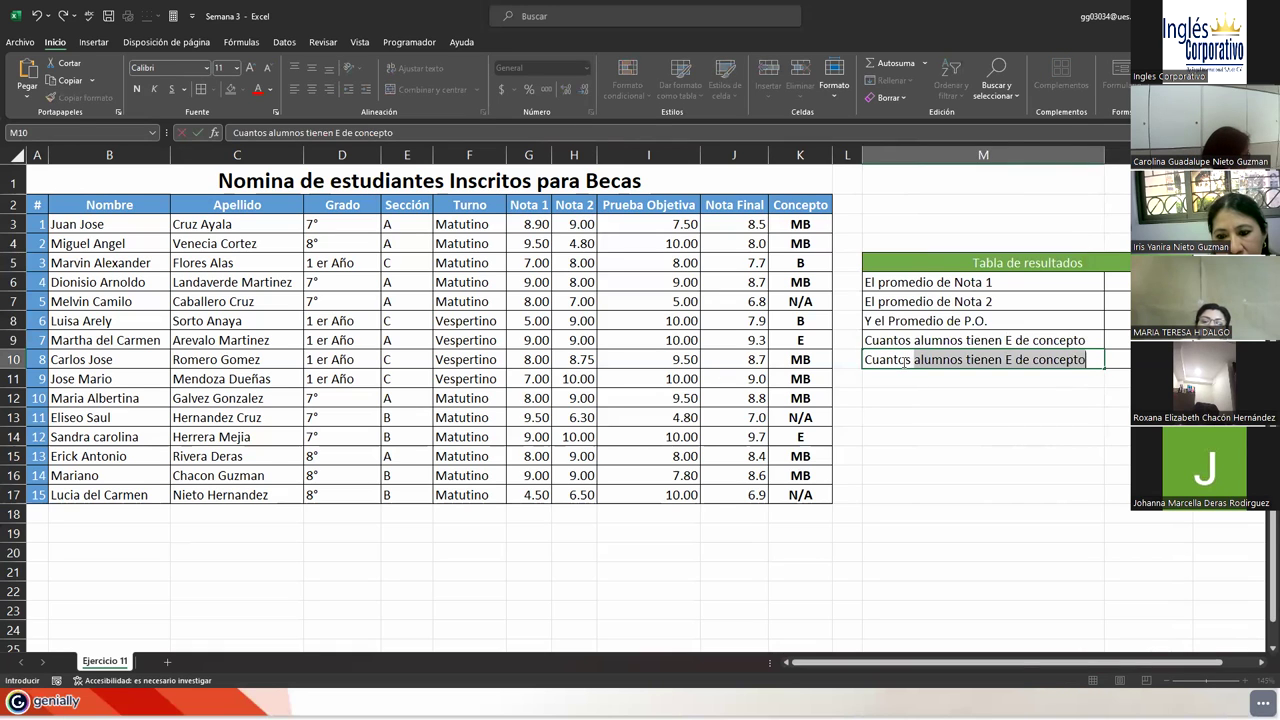
left_click(1007, 362)
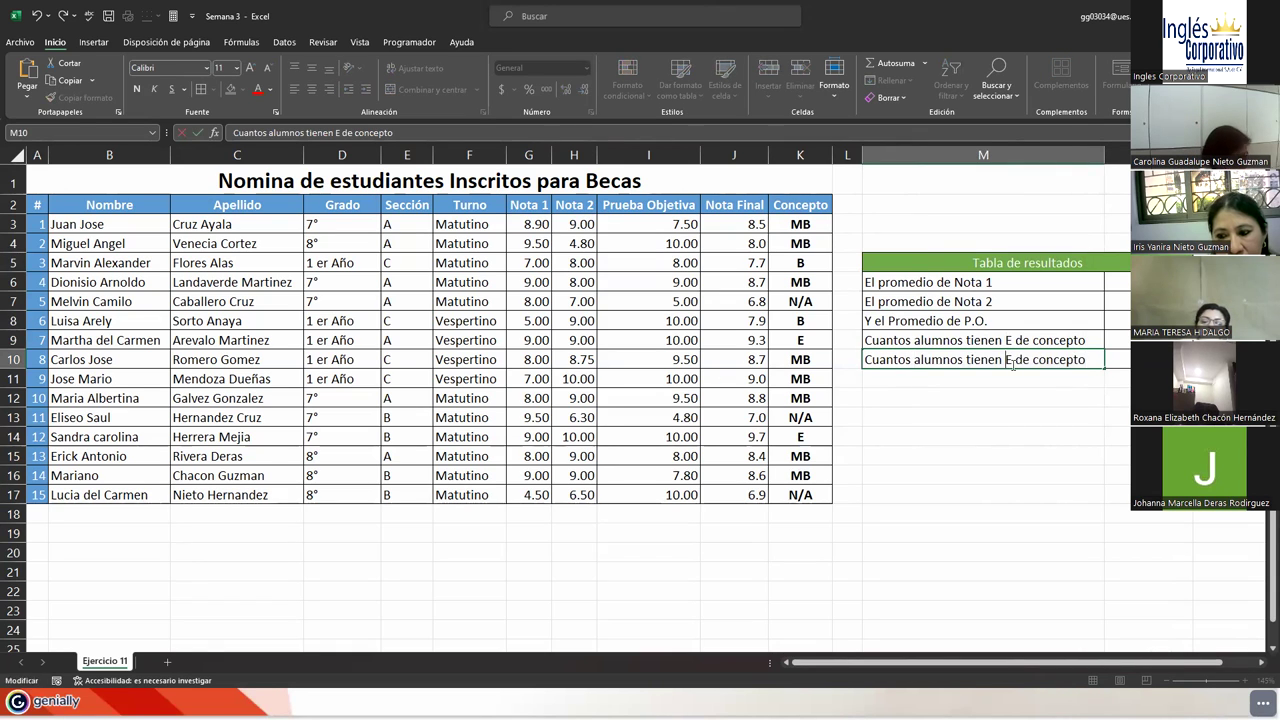
key("Delete")
type("MB")
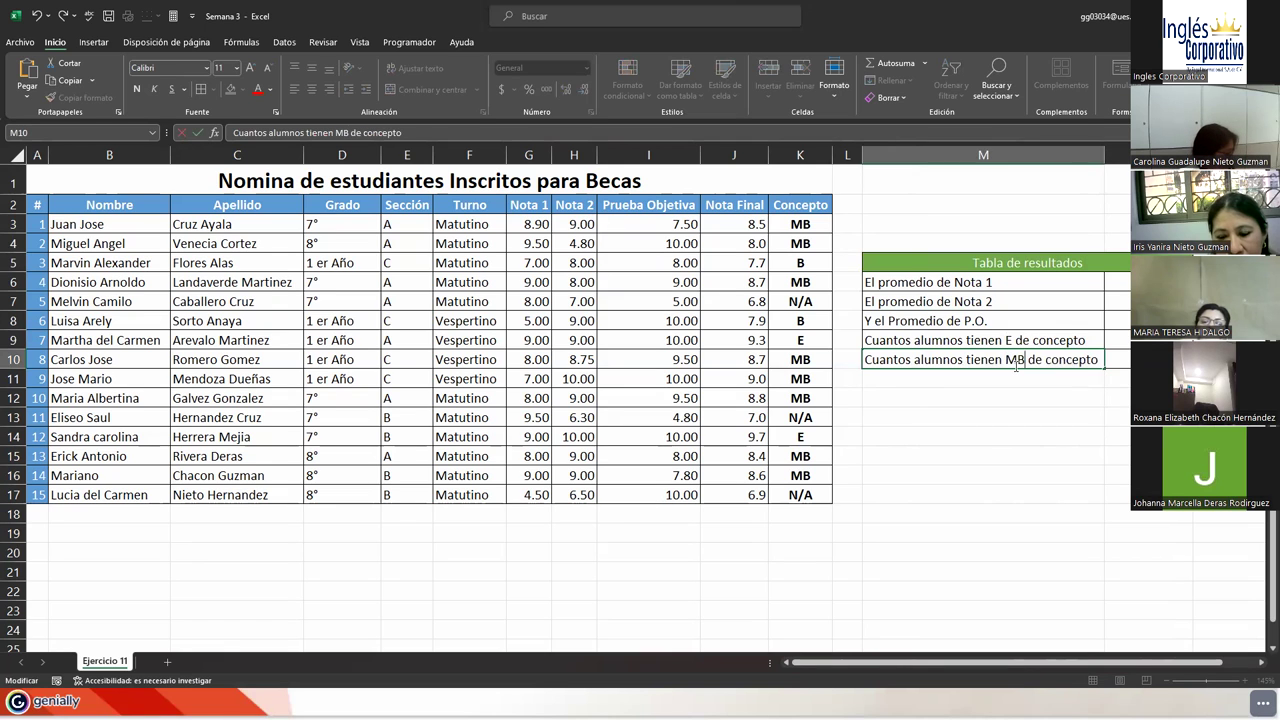
key("Return")
Enter the label "Cuantos alumnos tienen B de Concepto" in M11 and apply borders to M6:N11
type("Cu")
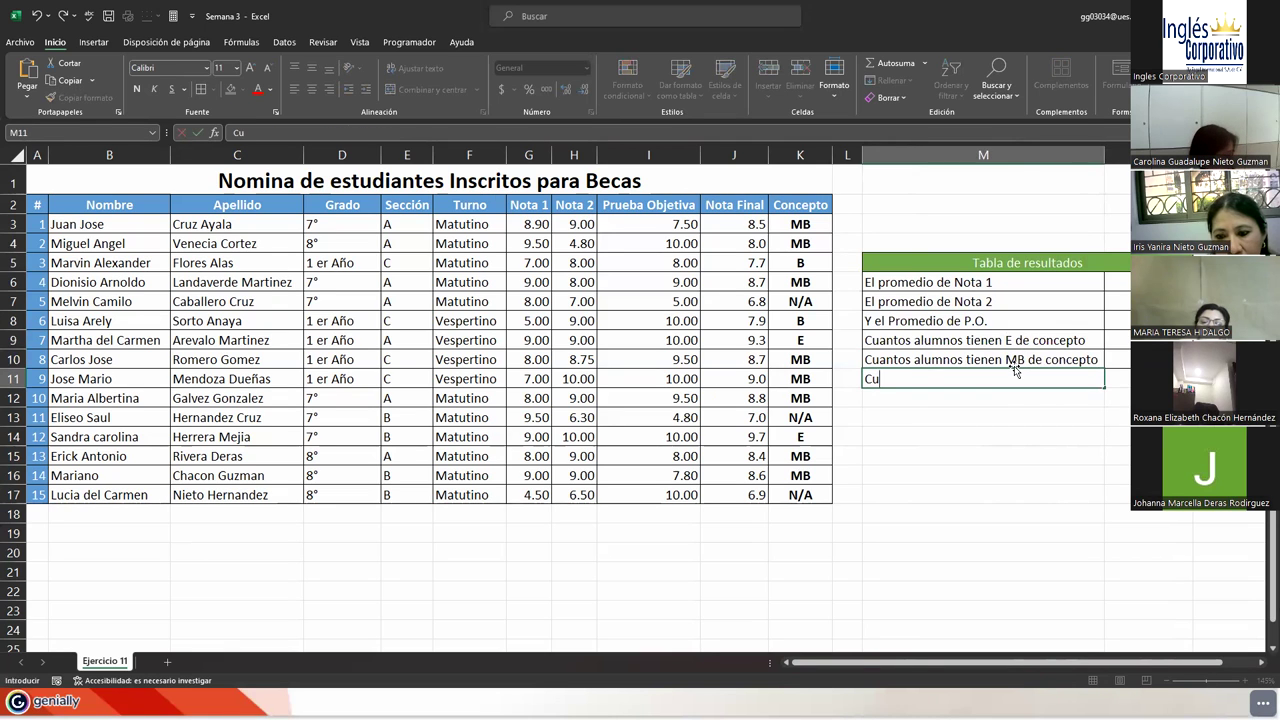
type("antos alumnso")
key("BackSpace")
key("BackSpace")
key("BackSpace")
type("os tienen B")
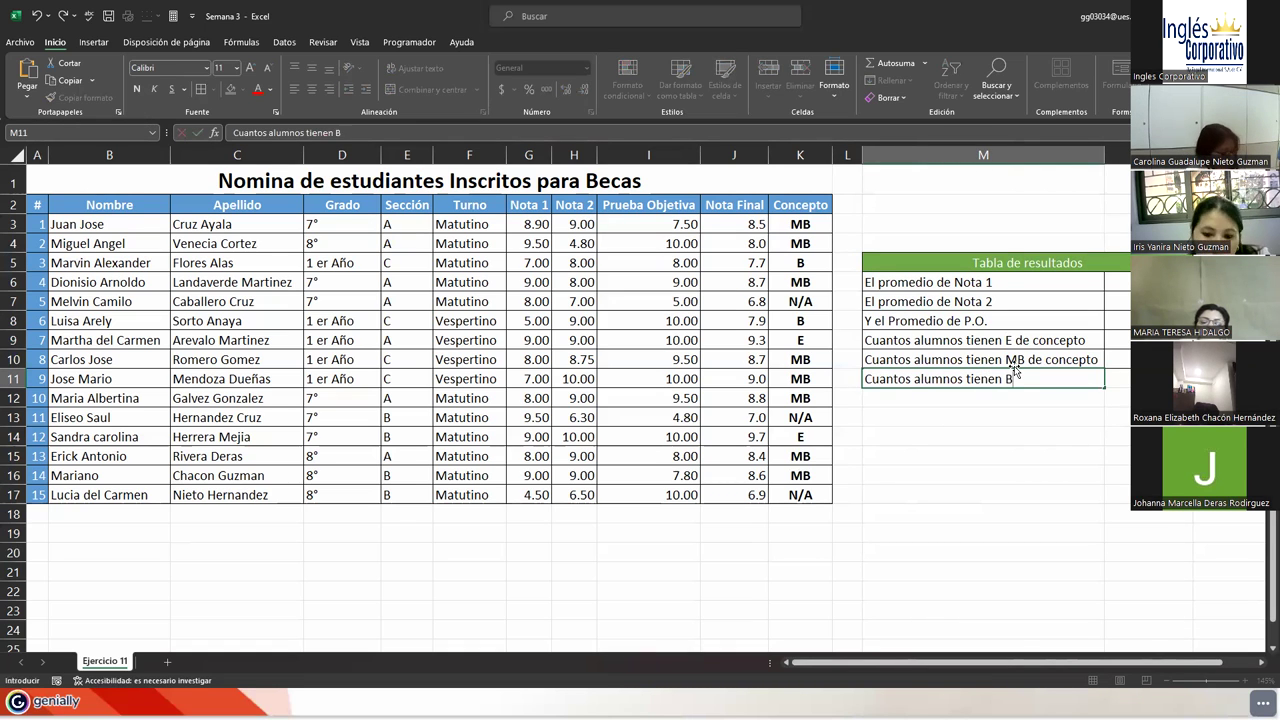
type(" de Concepto")
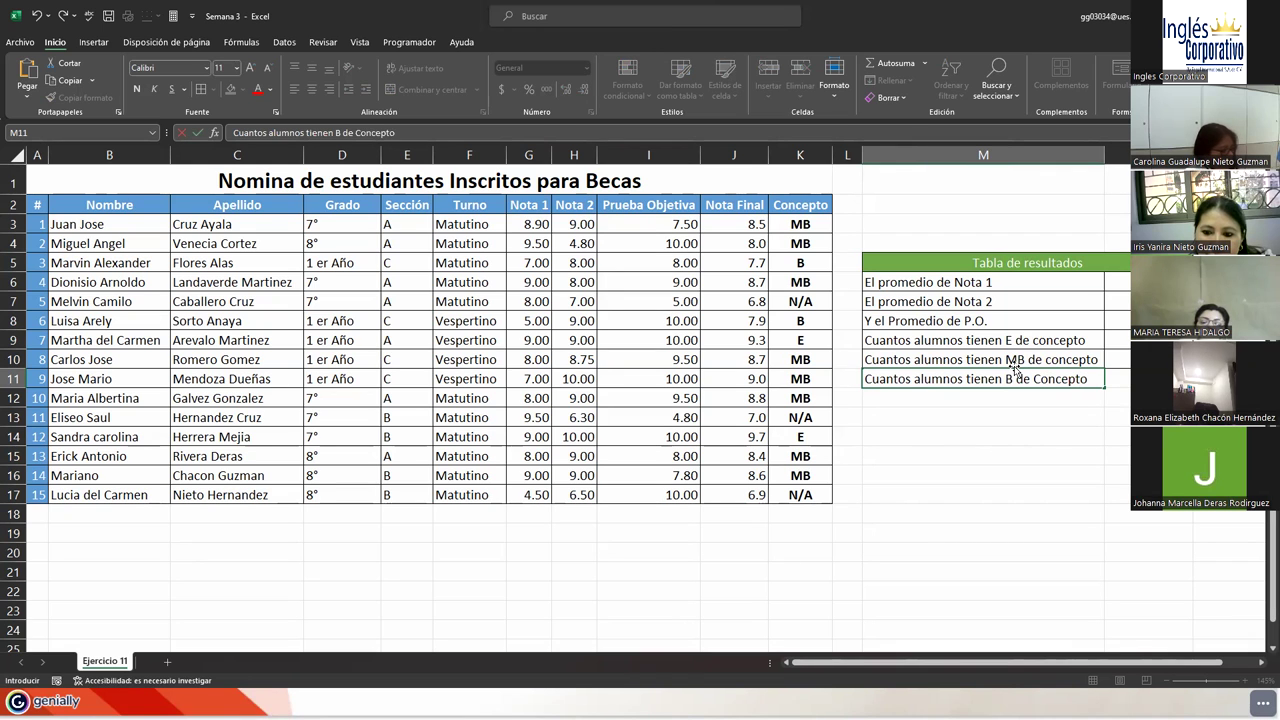
key("Return")
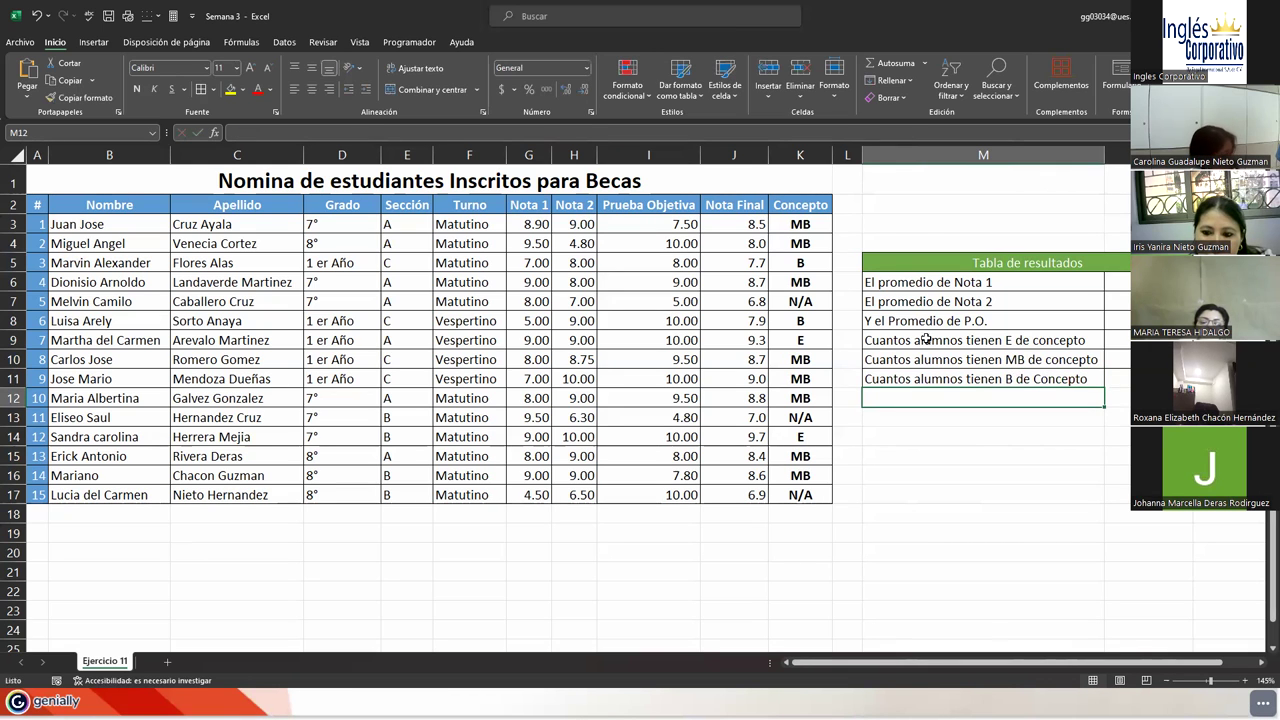
left_click_drag(916, 283, 1118, 380)
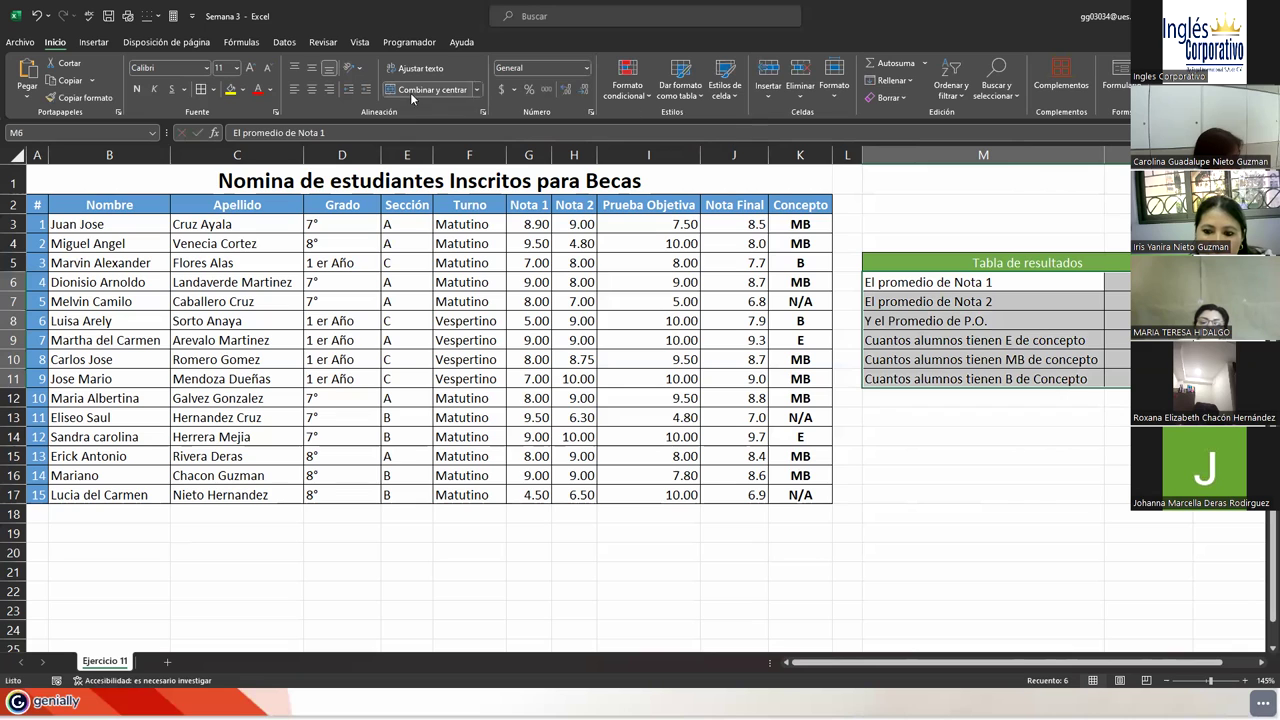
Enter the label "Cual es la nota maxima de las notas 1 y 2" in M12
left_click(904, 398)
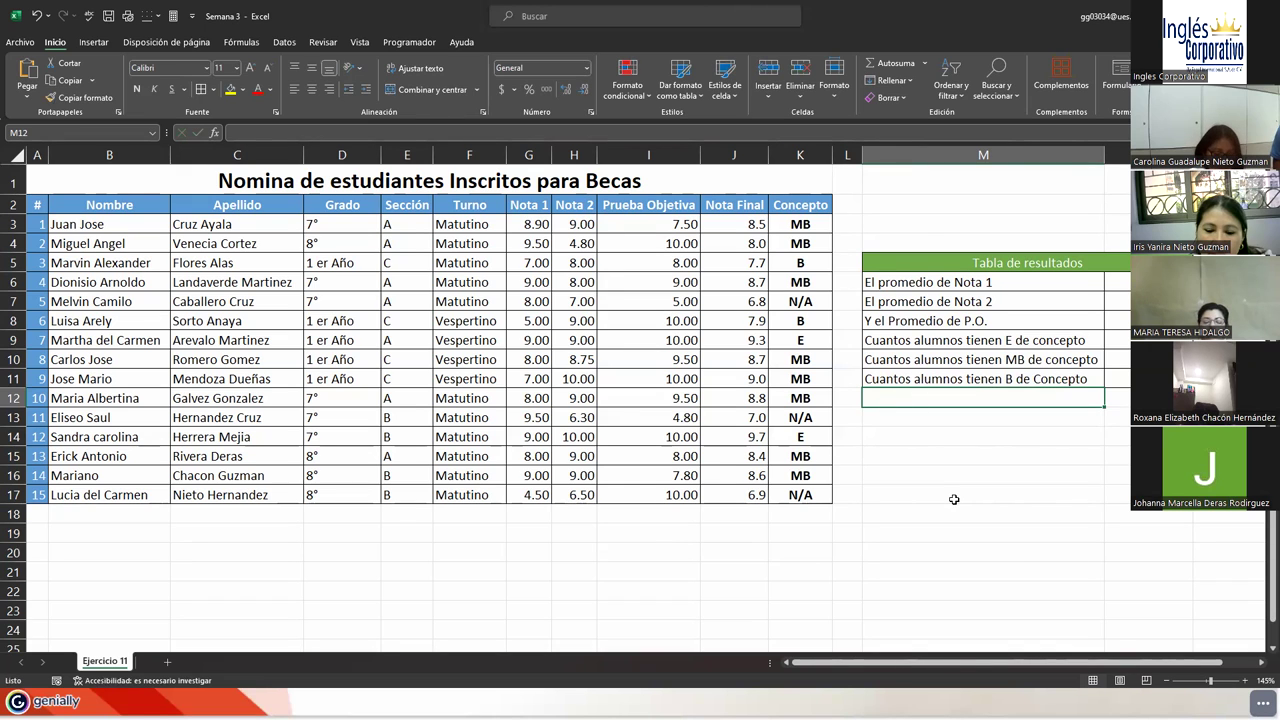
type("Cual es la n")
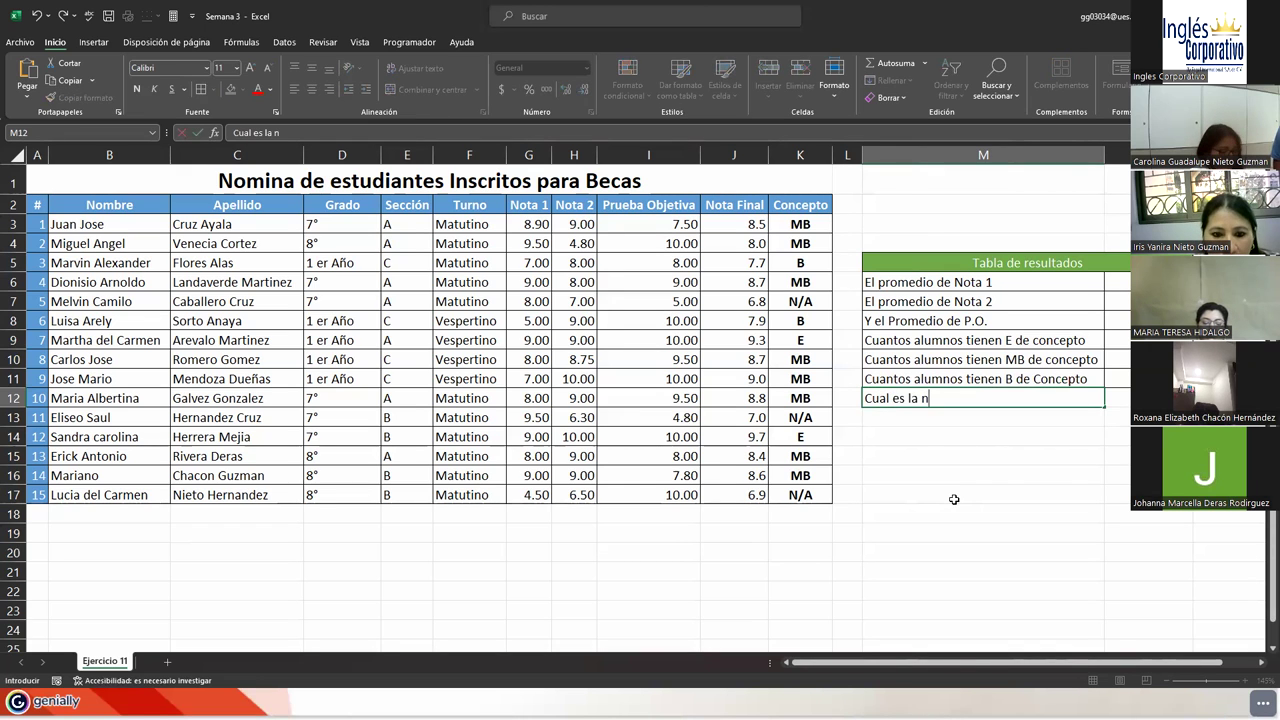
type("ota maxima ")
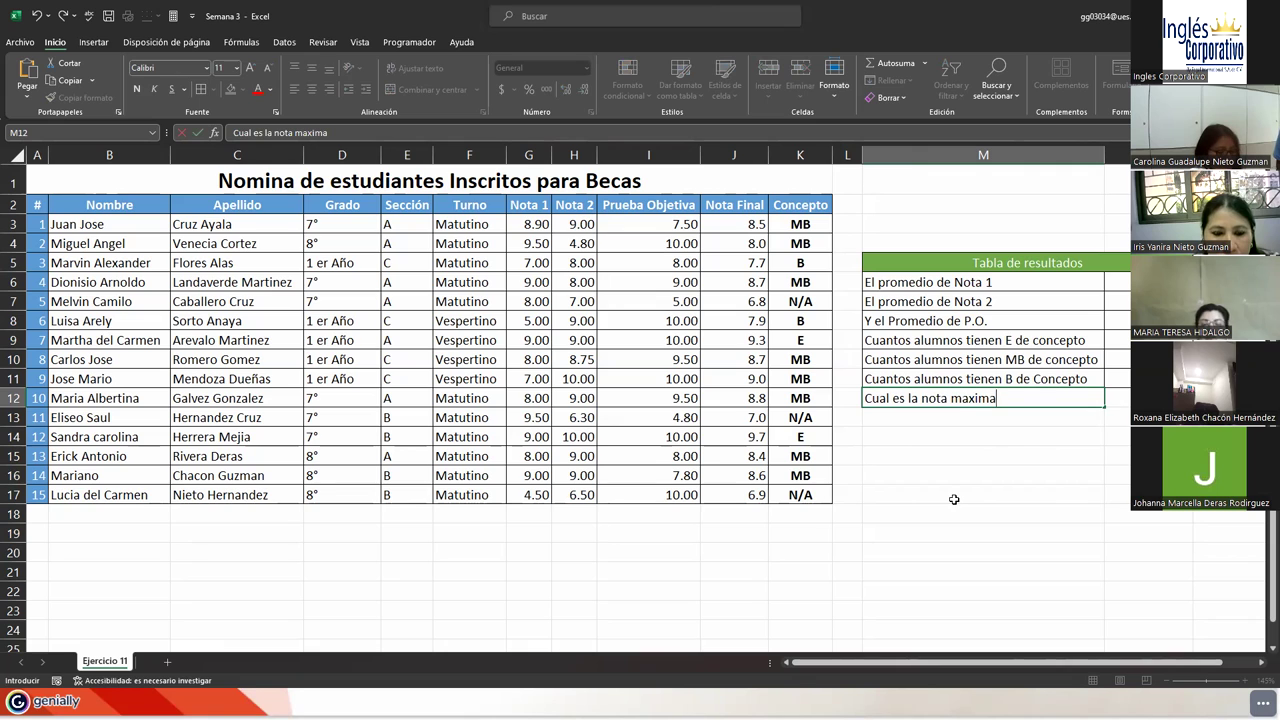
type("d")
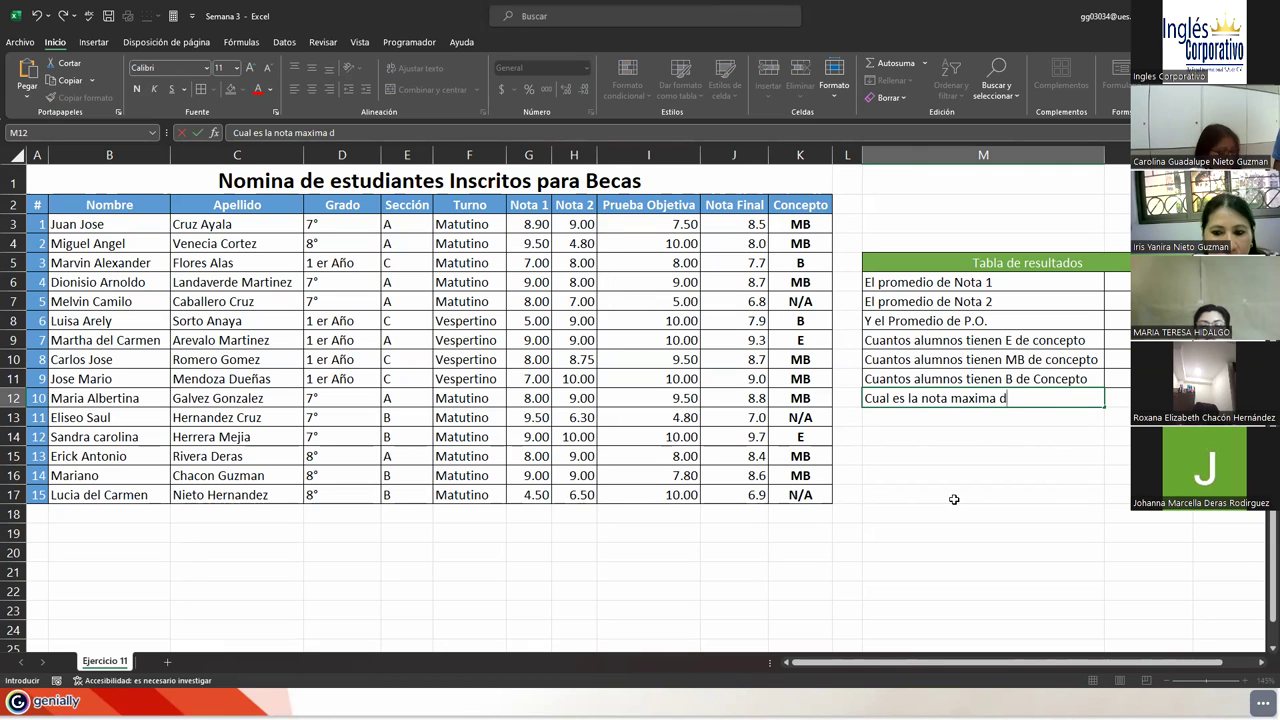
type("e")
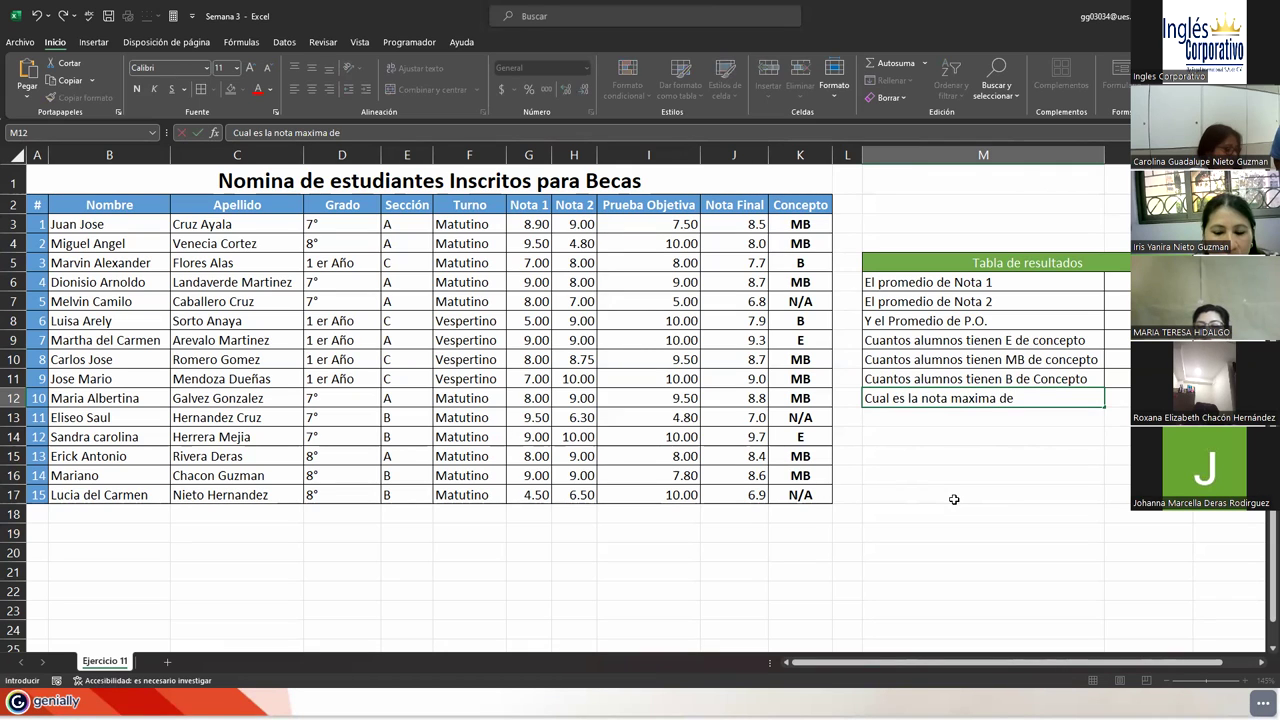
type(" las notas")
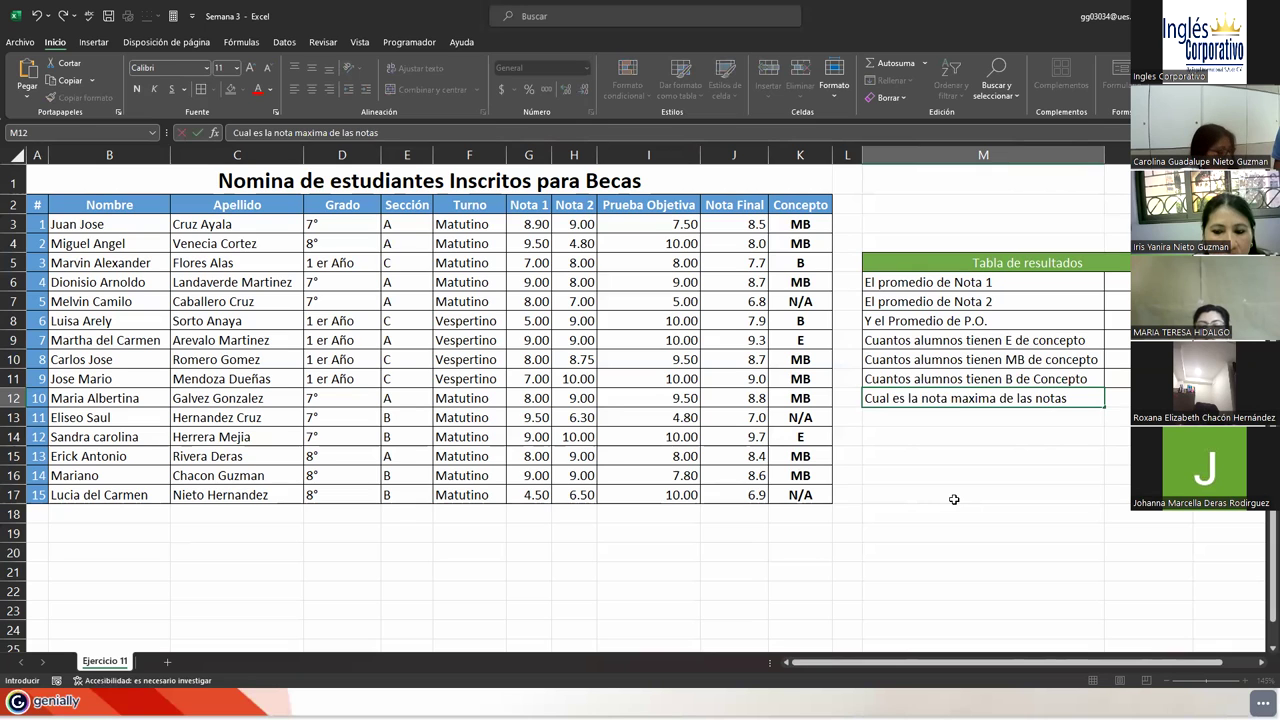
type(" 1 y 2")
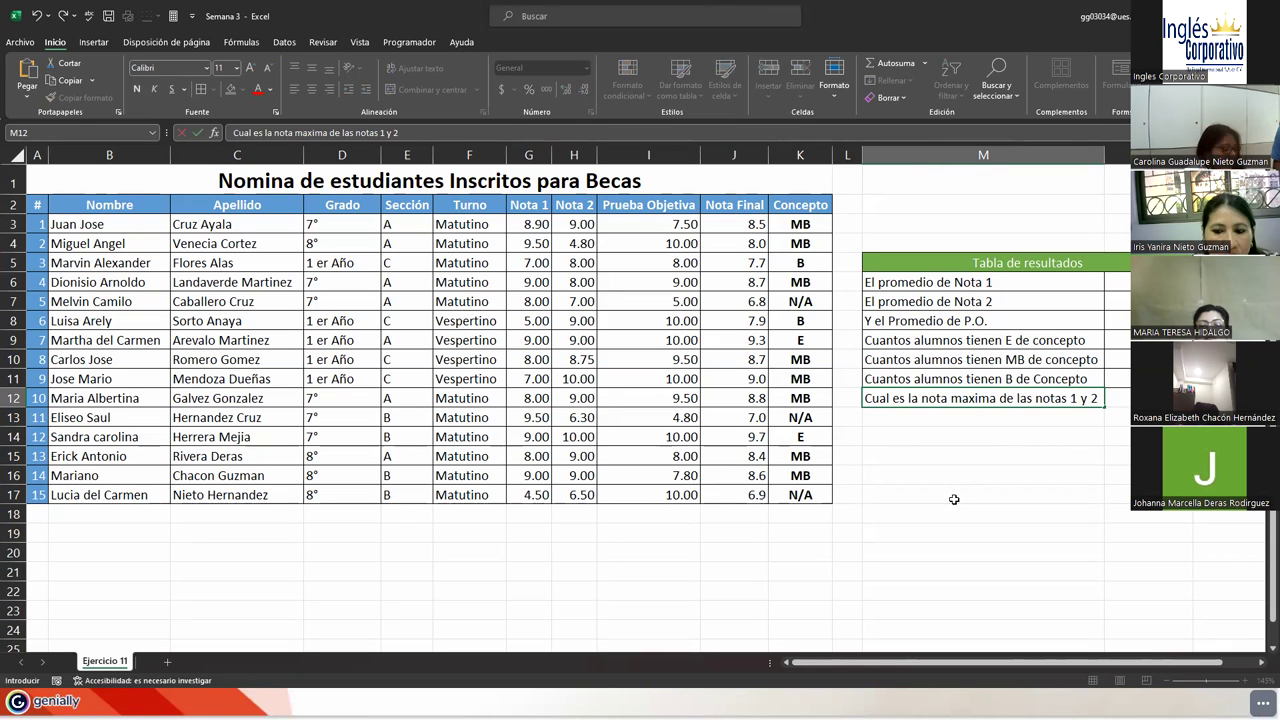
key("Return")
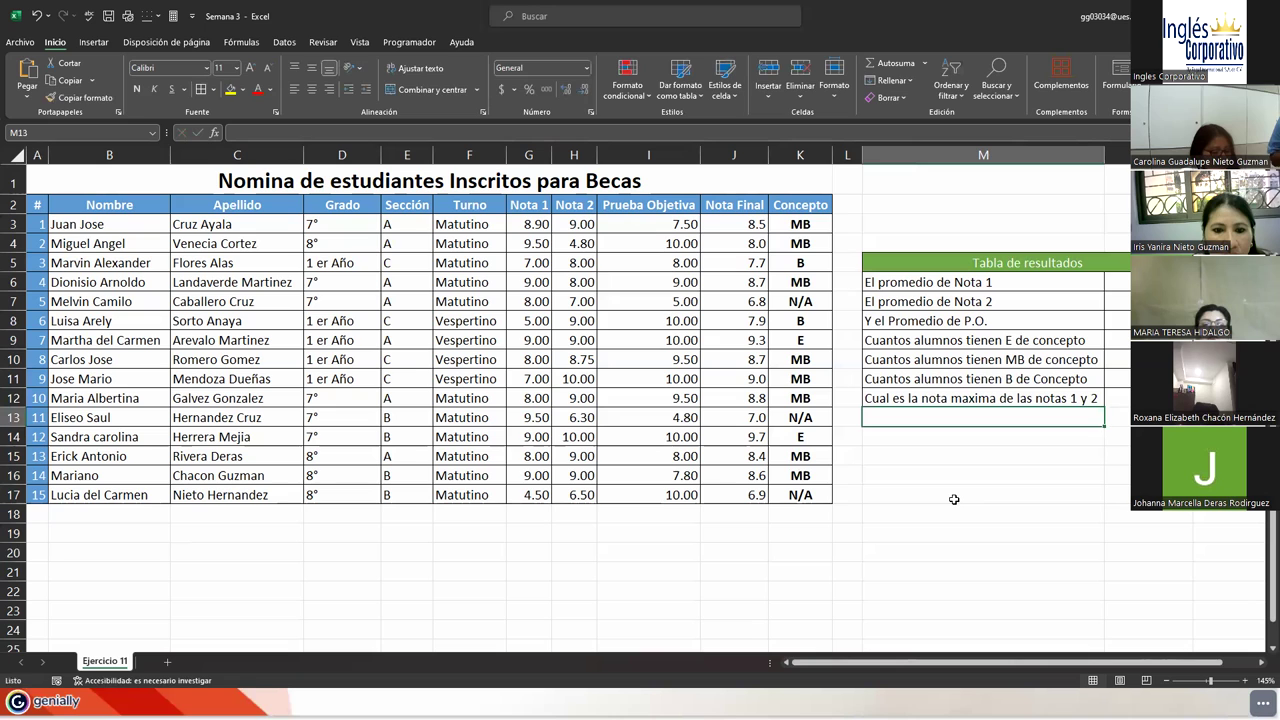
Enter the label "Cual es la nota minima en P.O." in M13 and apply borders to M12:N13
type("Cual es l")
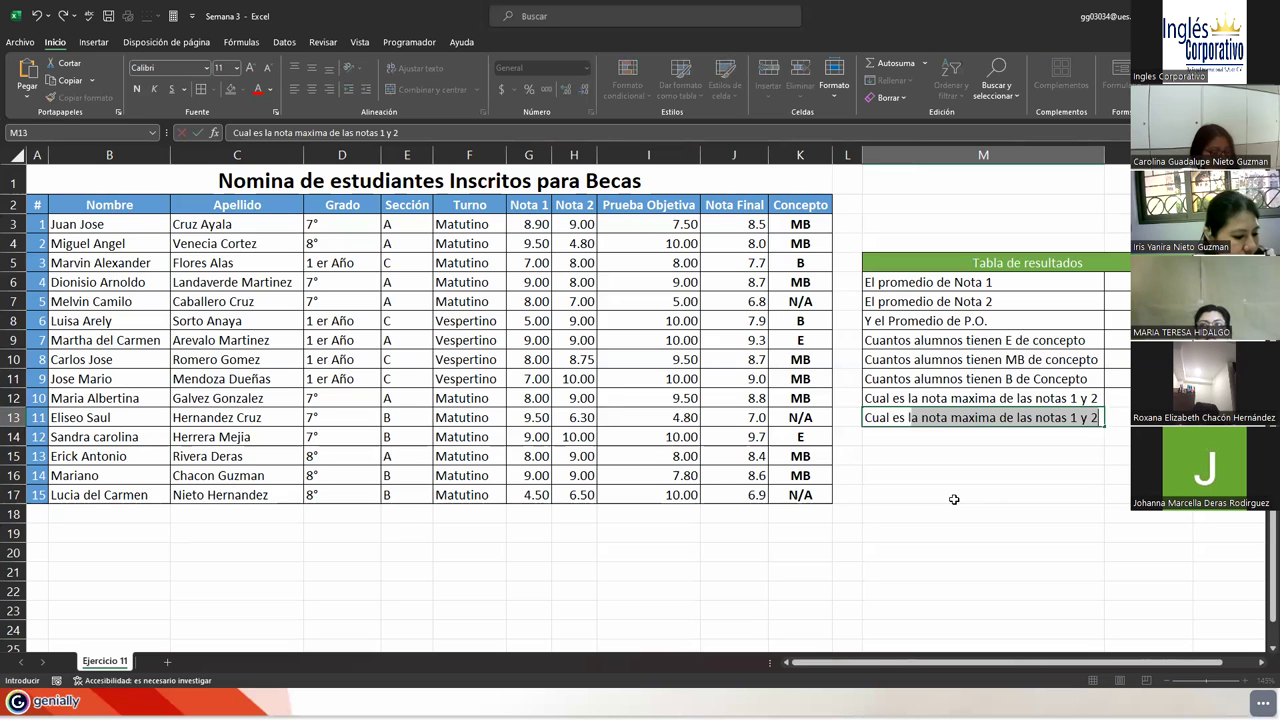
type("a nota mina")
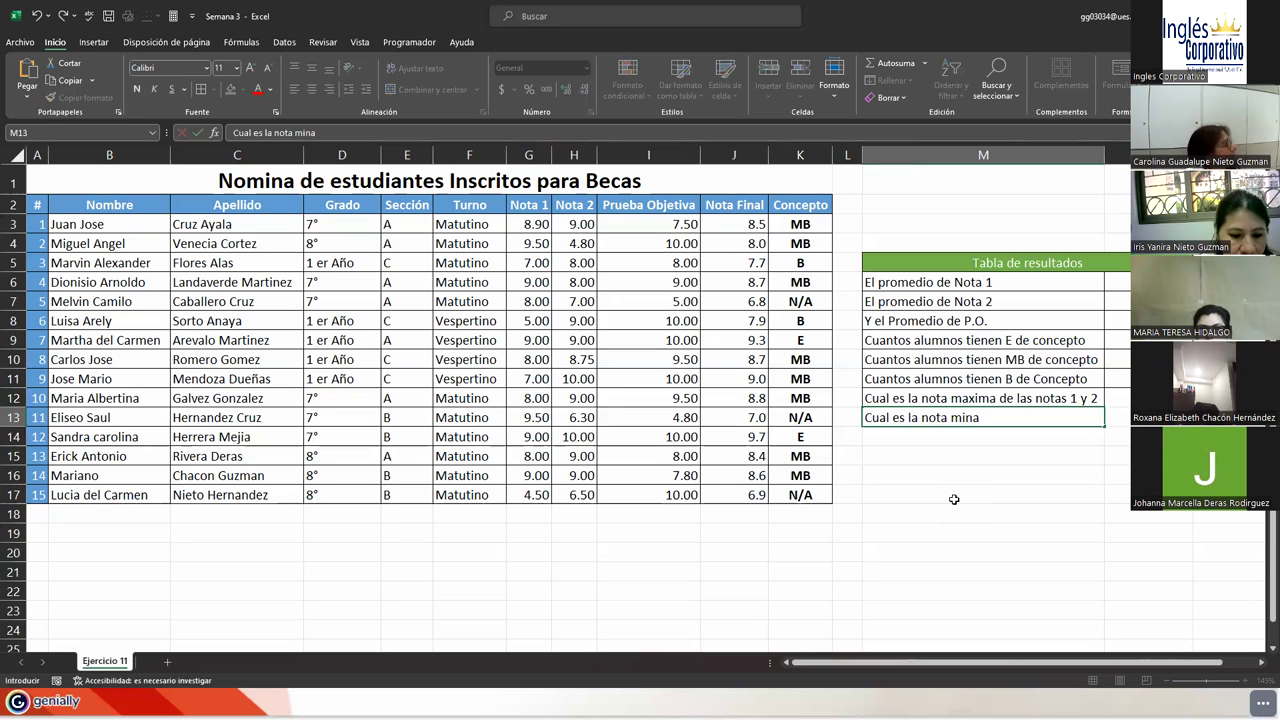
key("BackSpace")
type("ima")
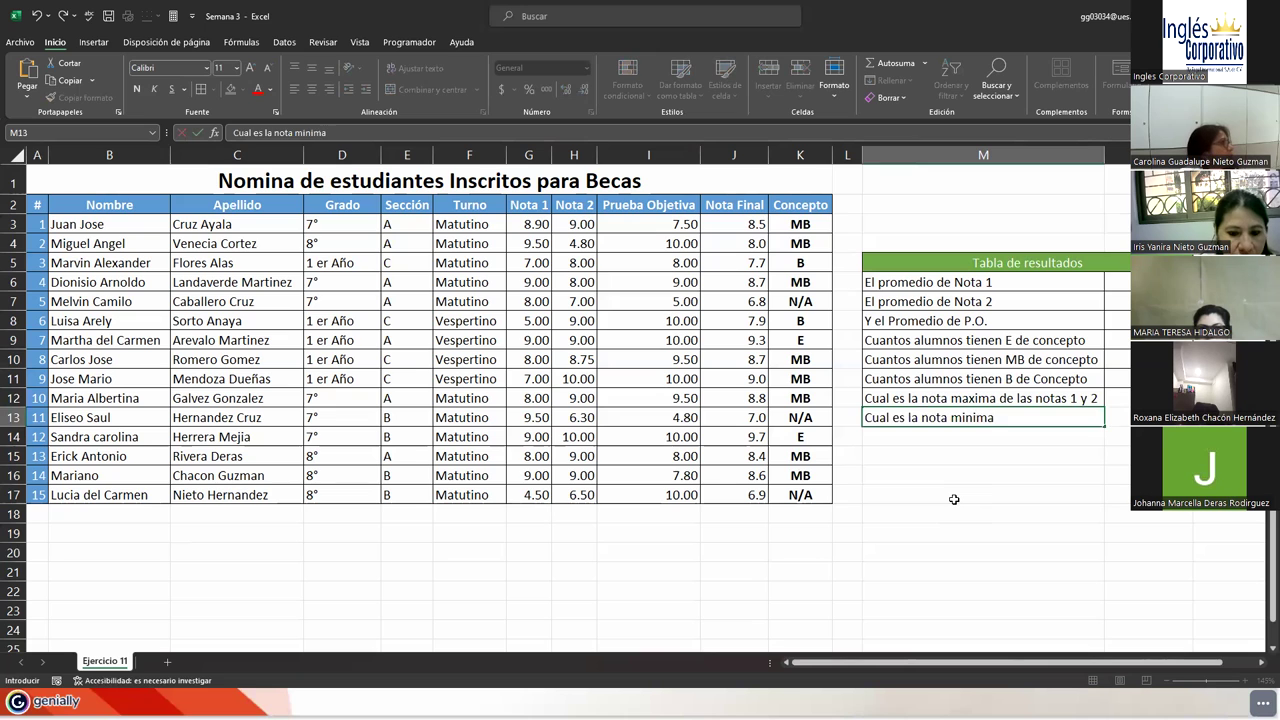
type(" en P.O.")
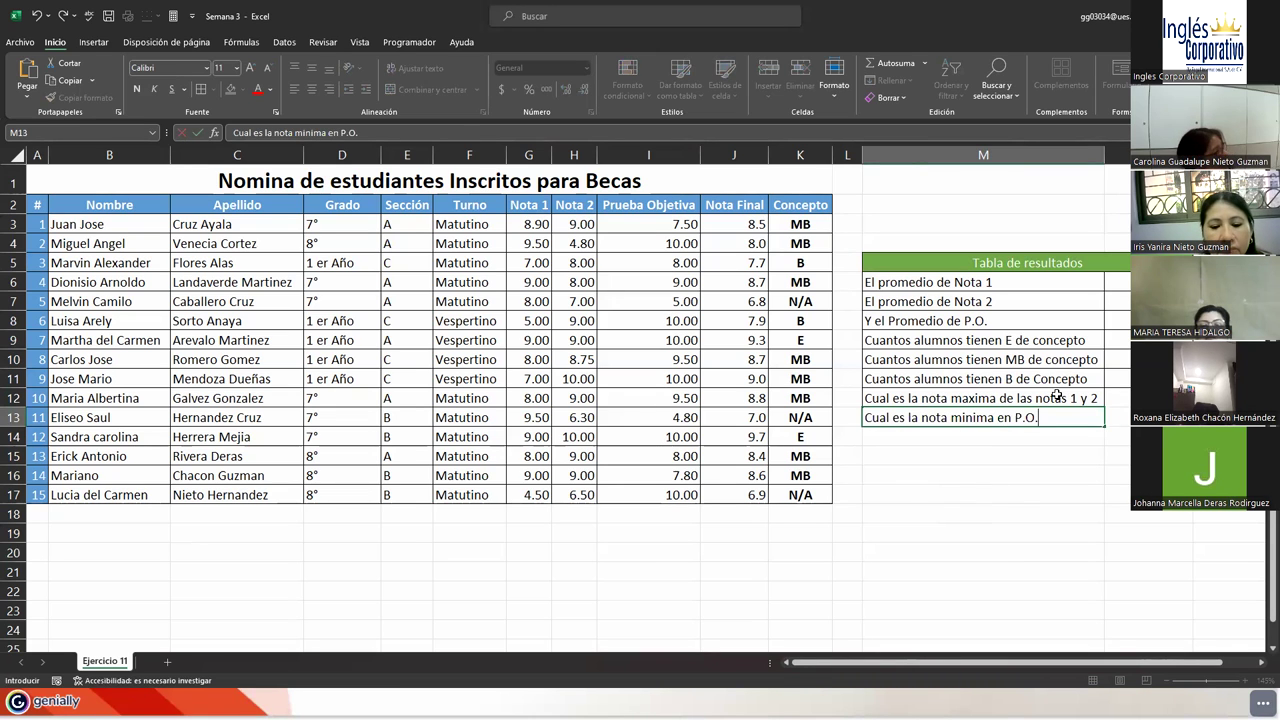
left_click_drag(1056, 396, 1058, 416)
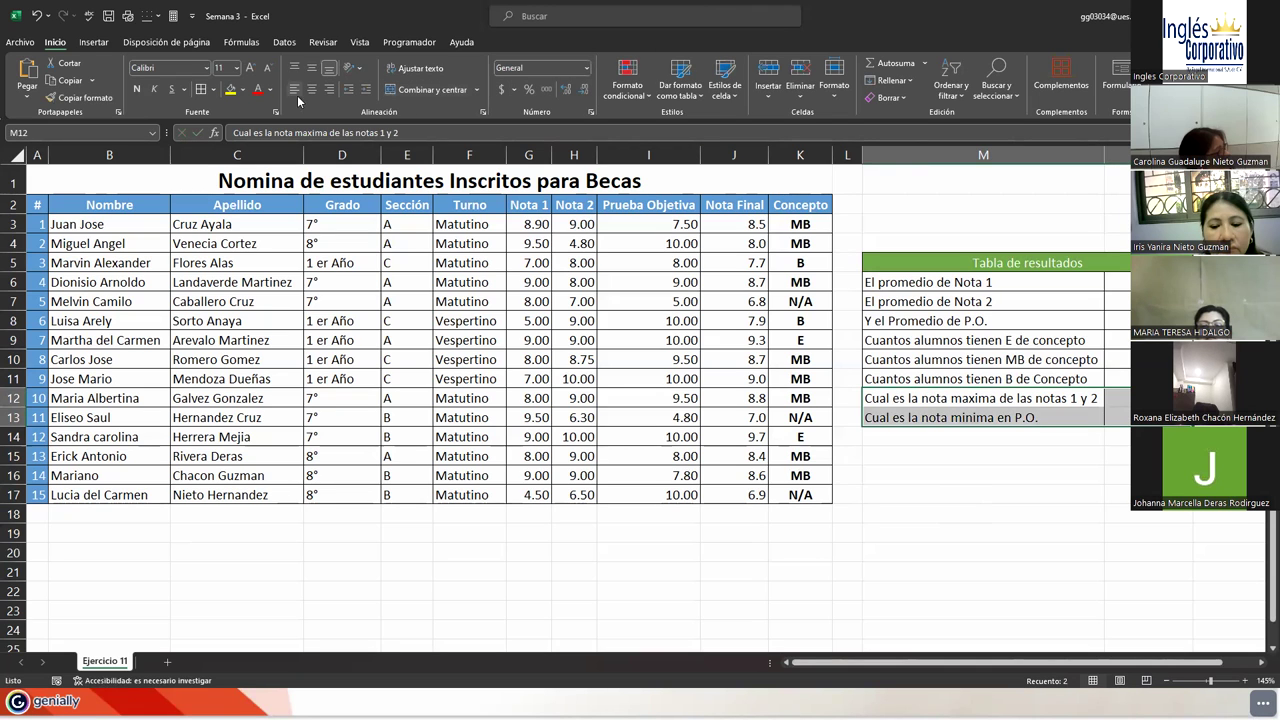
left_click(1015, 511)
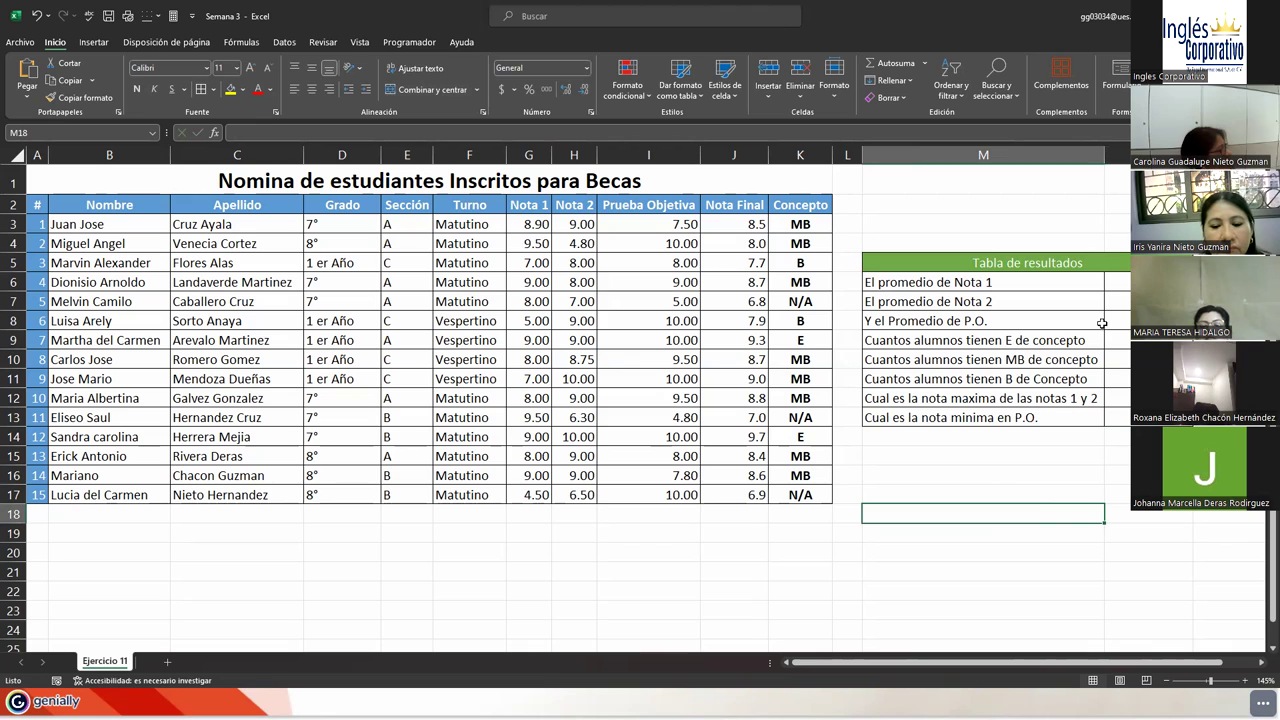
left_click_drag(1118, 282, 1118, 417)
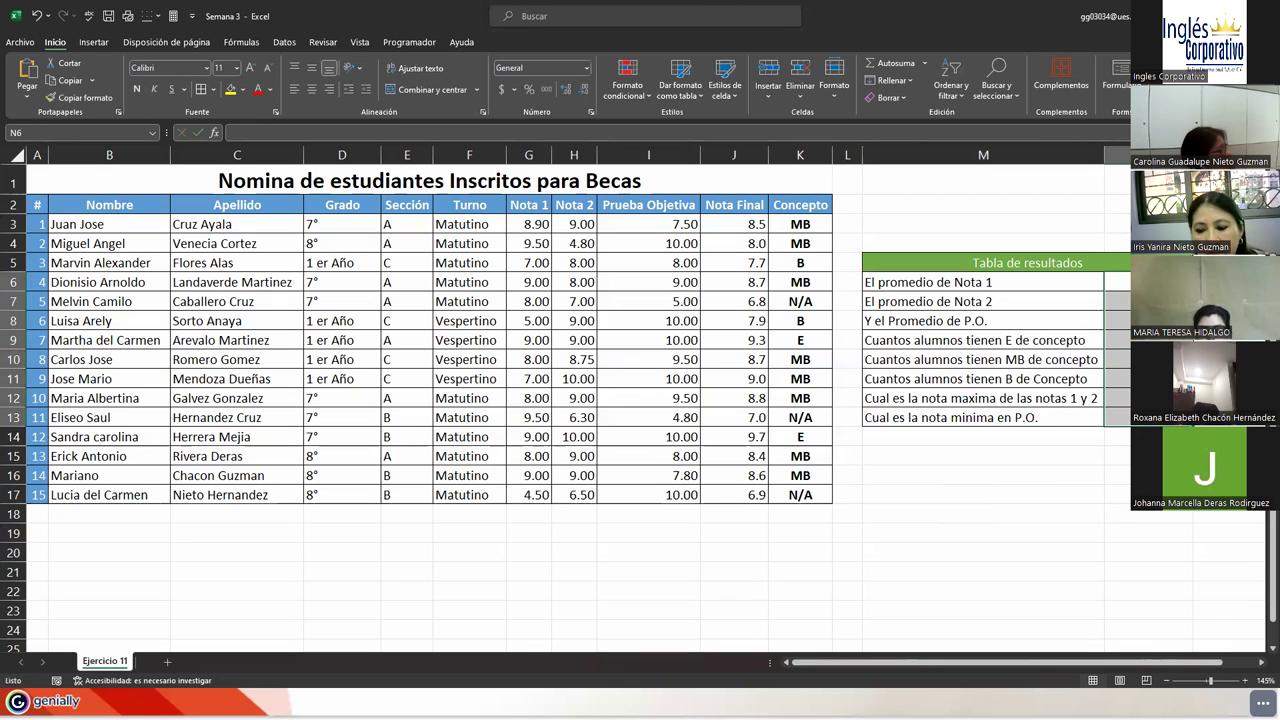
left_click(1056, 412)
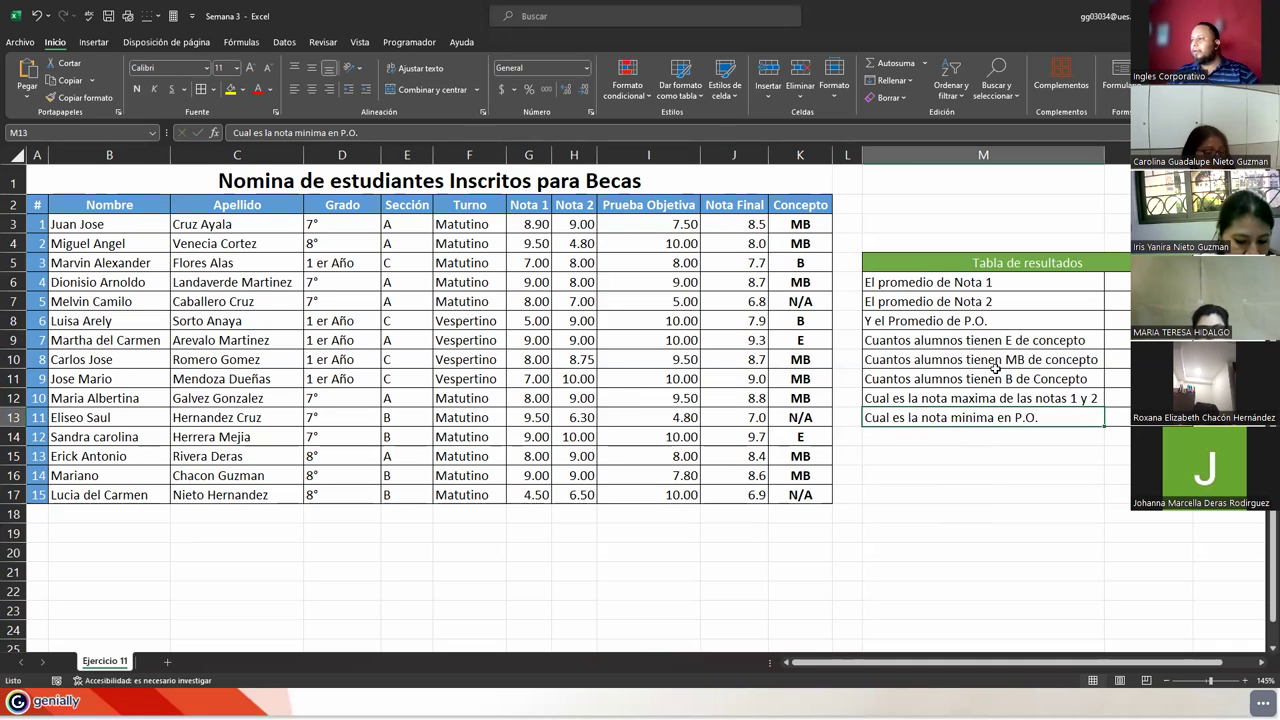
left_click(345, 538)
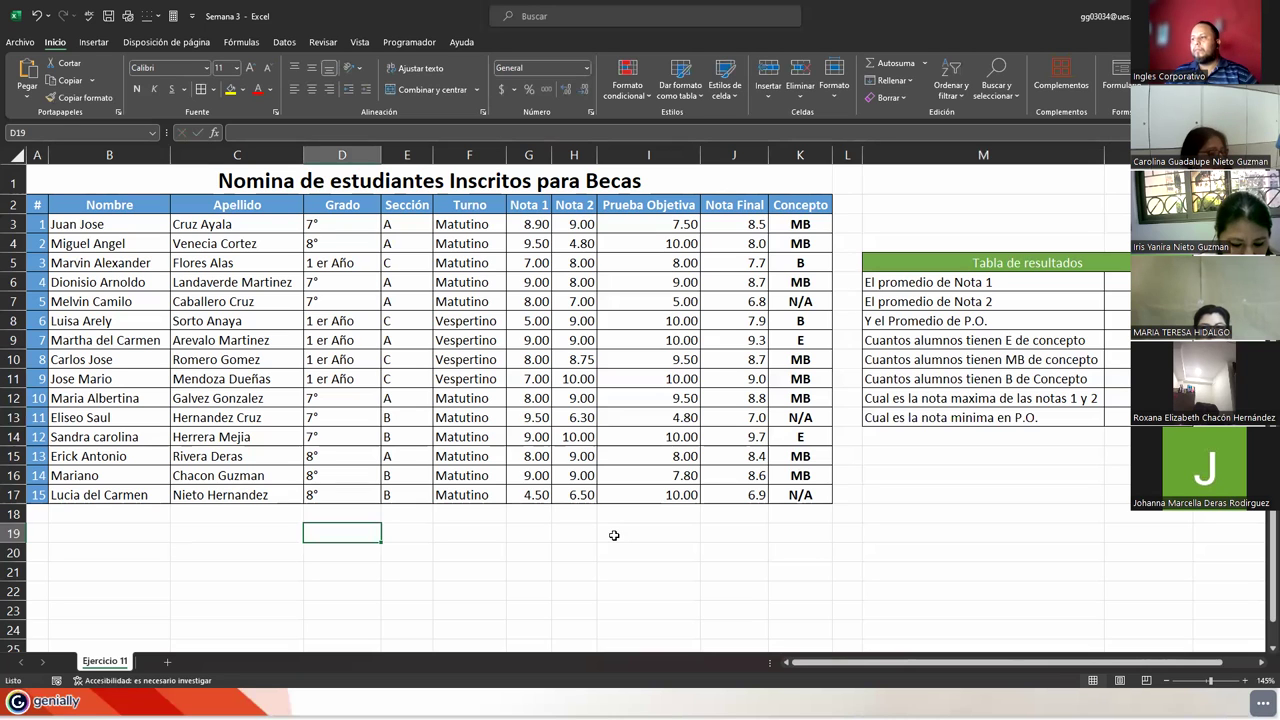
left_click(429, 474)
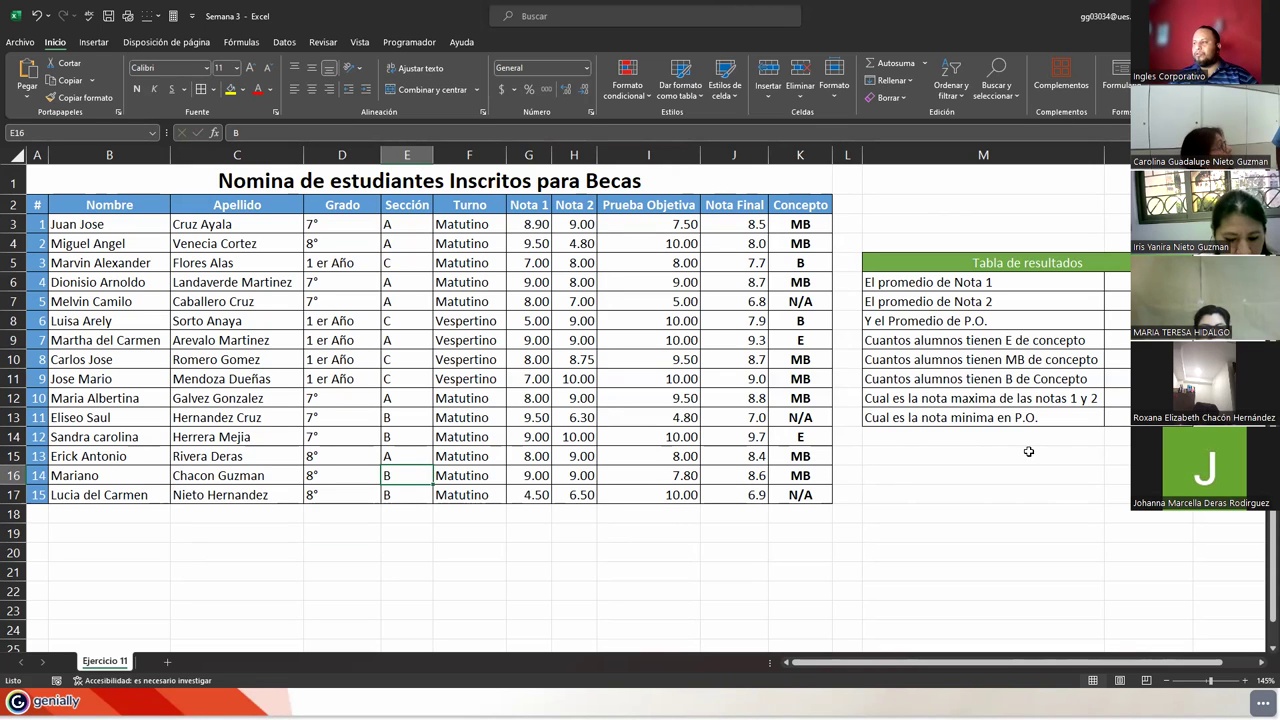
left_click(926, 266)
left_click_drag(995, 344, 990, 418)
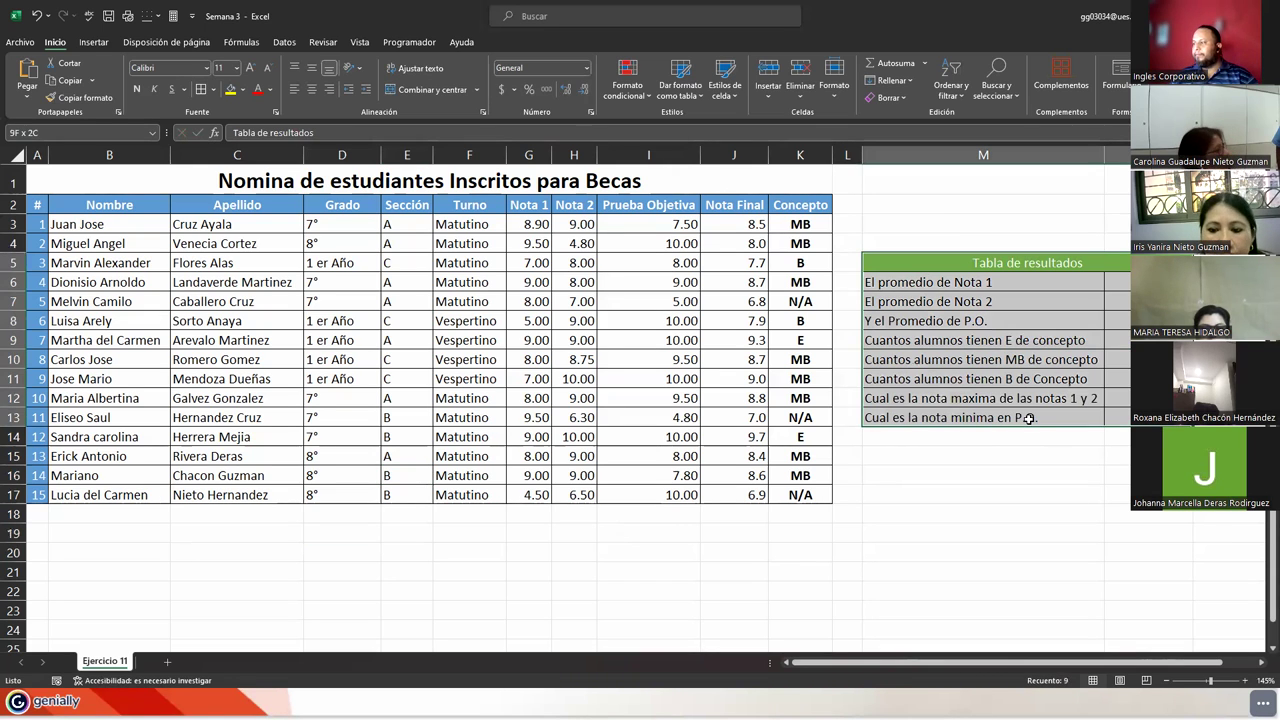
left_click(1004, 455)
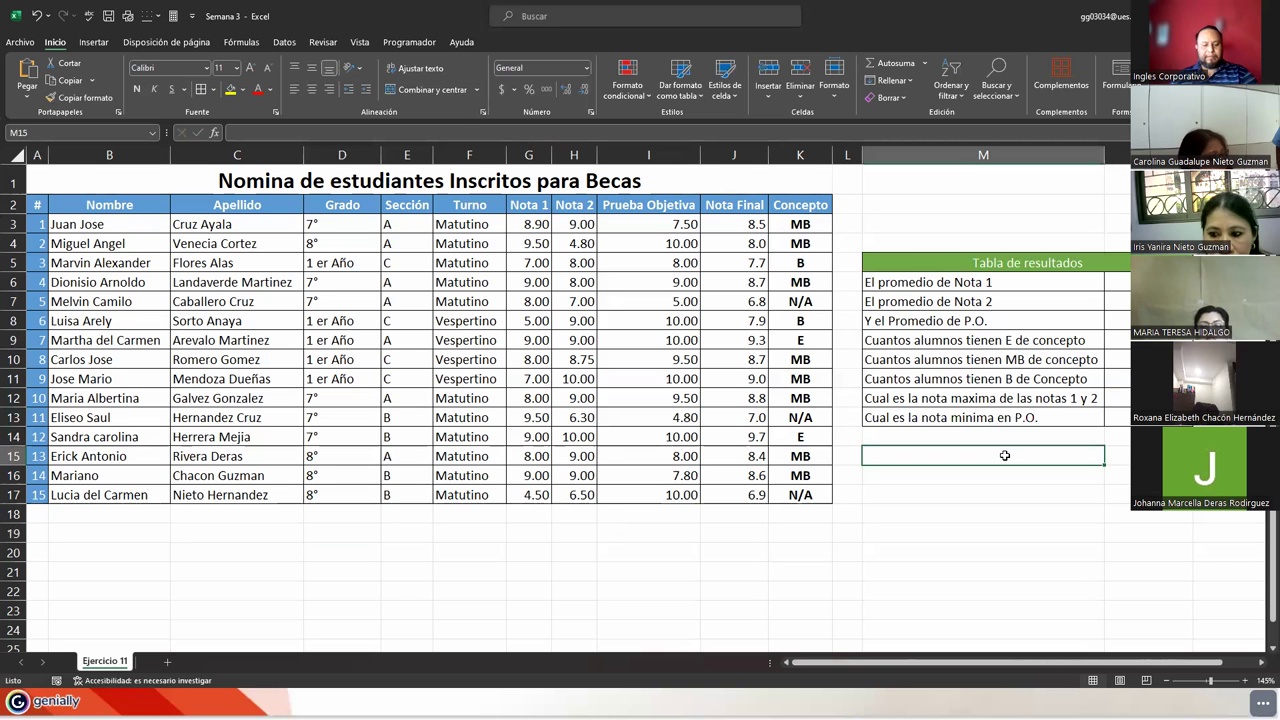
type("E")
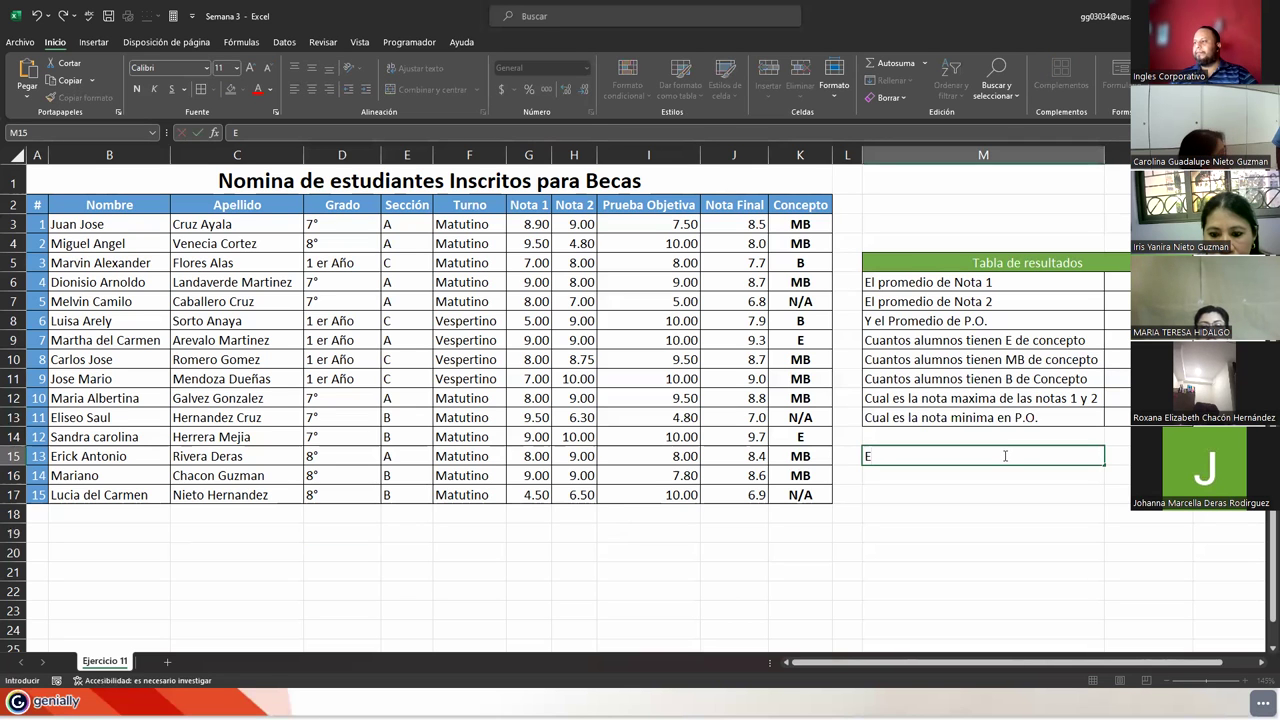
key("Escape")
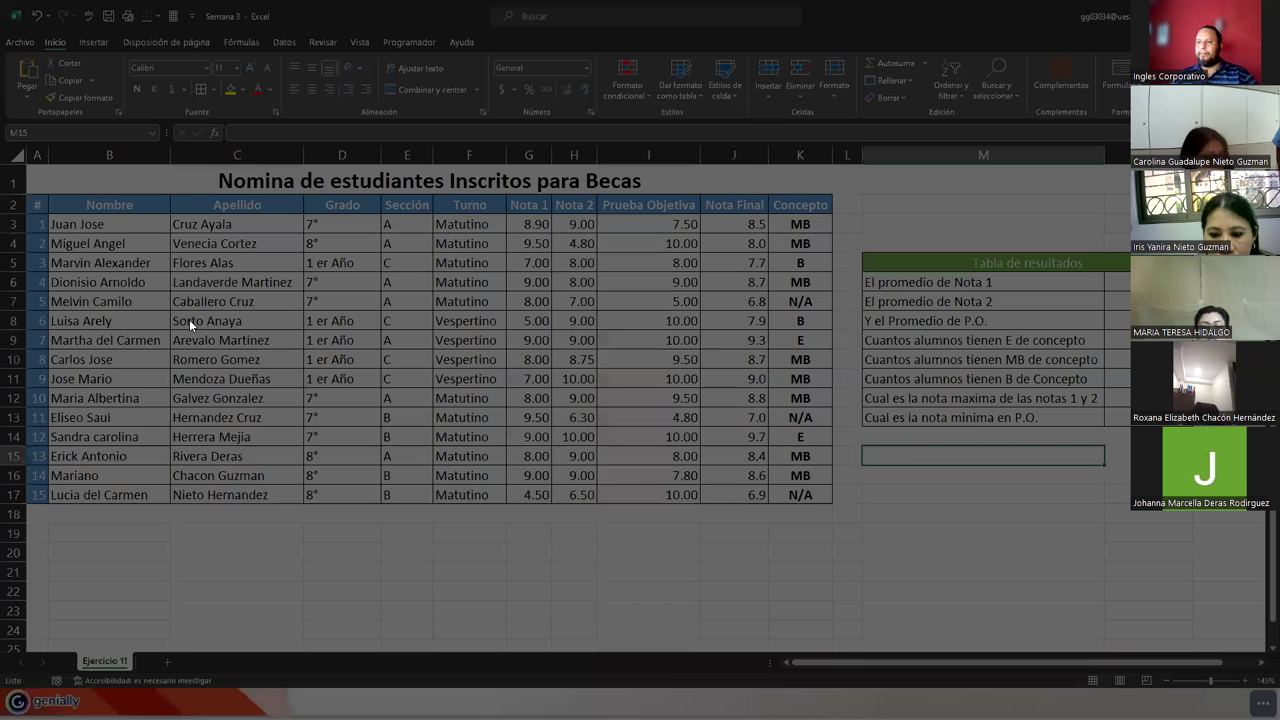
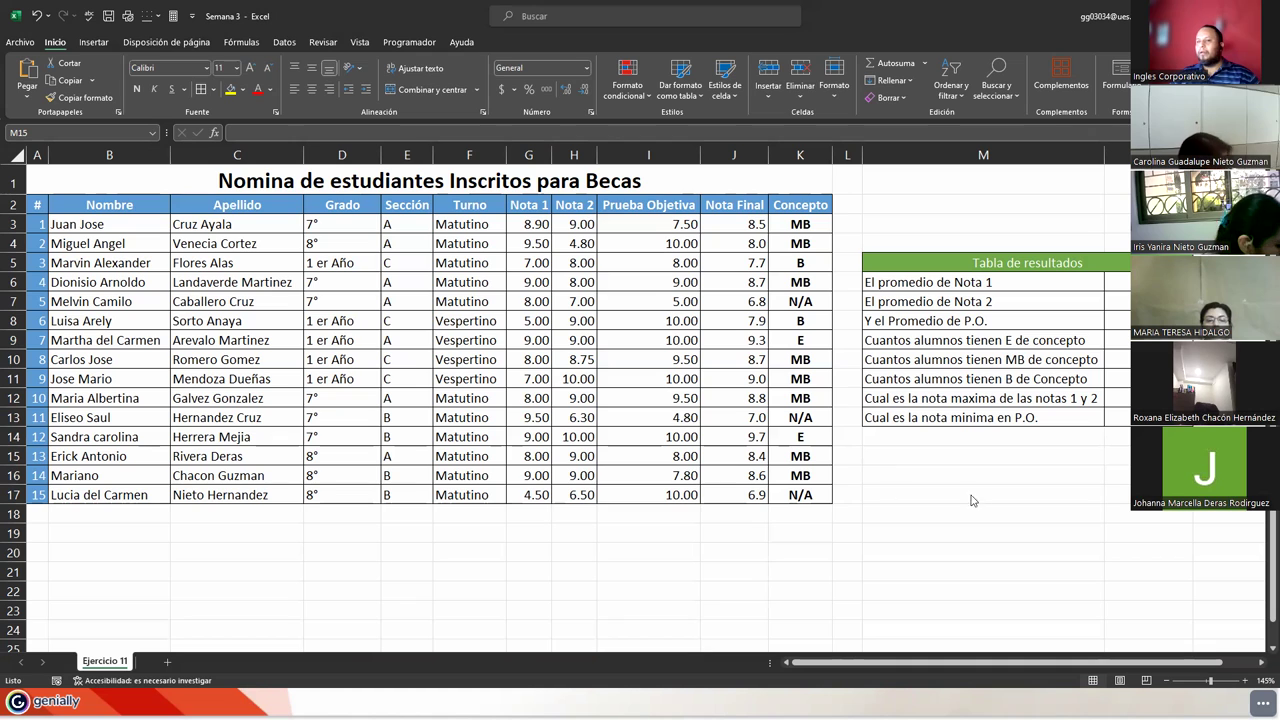
left_click_drag(925, 282, 972, 420)
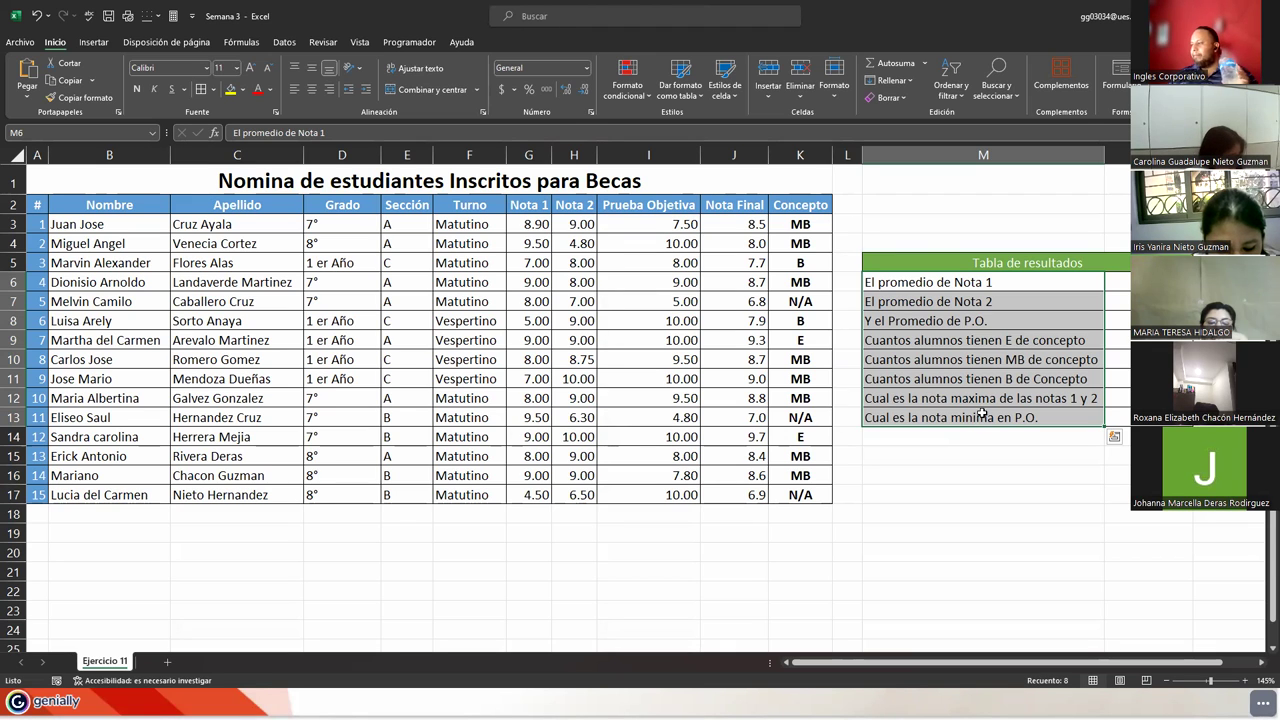
left_click_drag(989, 338, 999, 376)
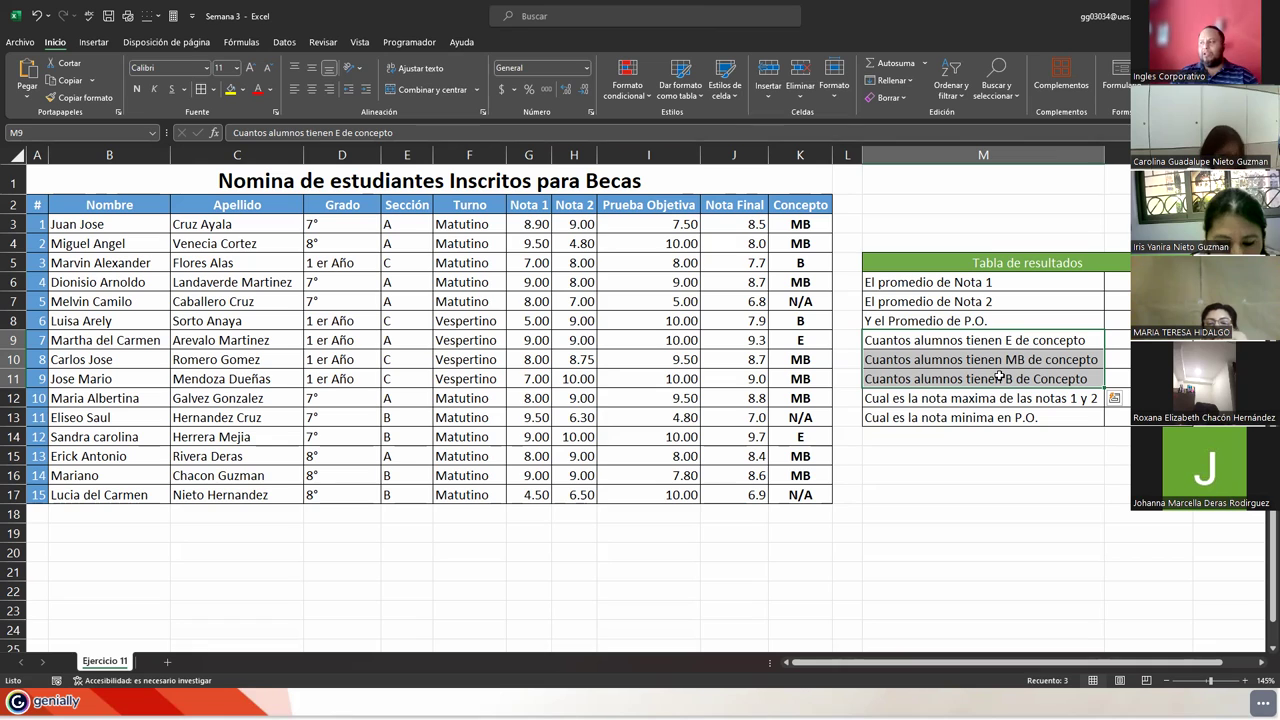
left_click(955, 415)
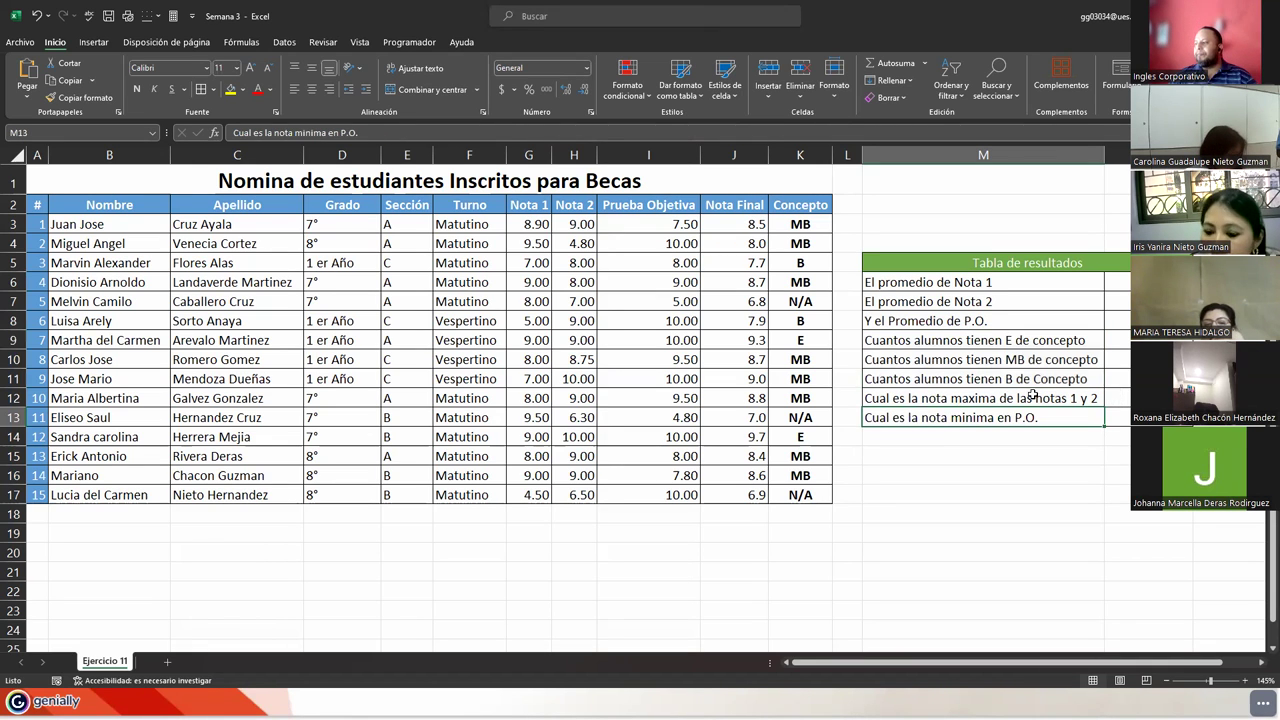
left_click(857, 359)
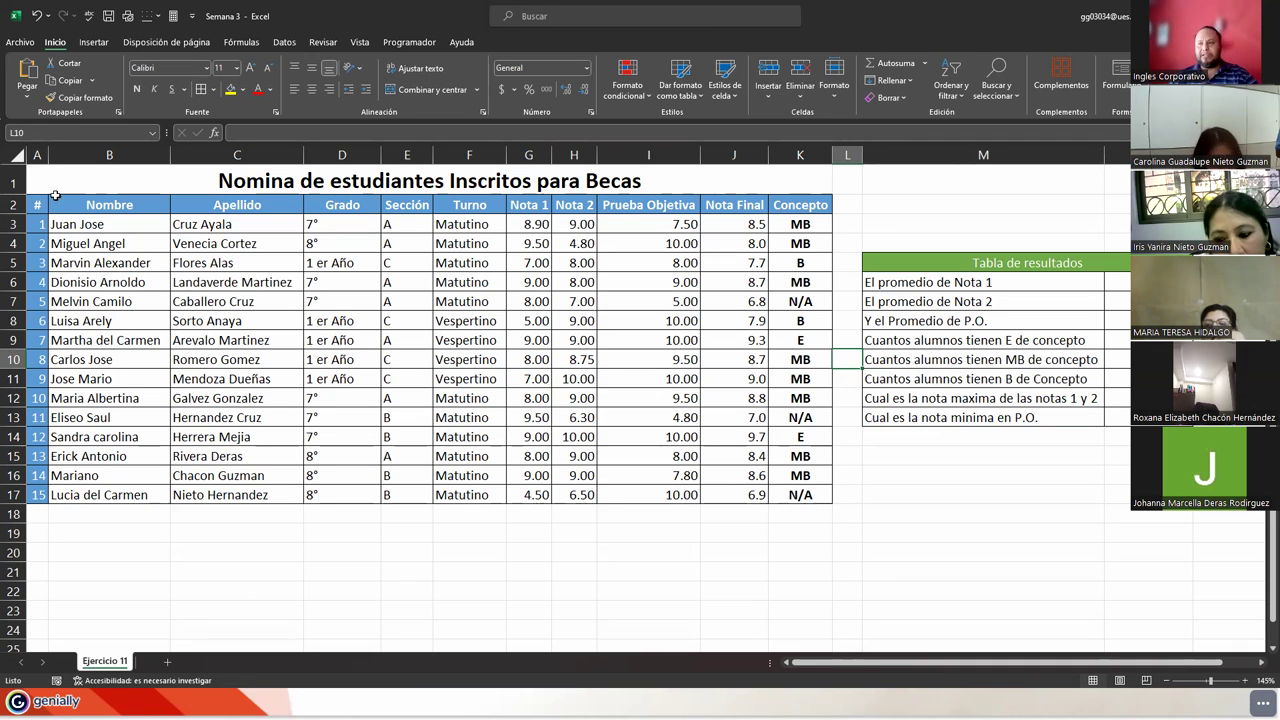
Copy the whole student grade table with its title, A1:K17, into a new sheet starting at A1
left_click_drag(48, 180, 237, 490)
key("ctrl+c")
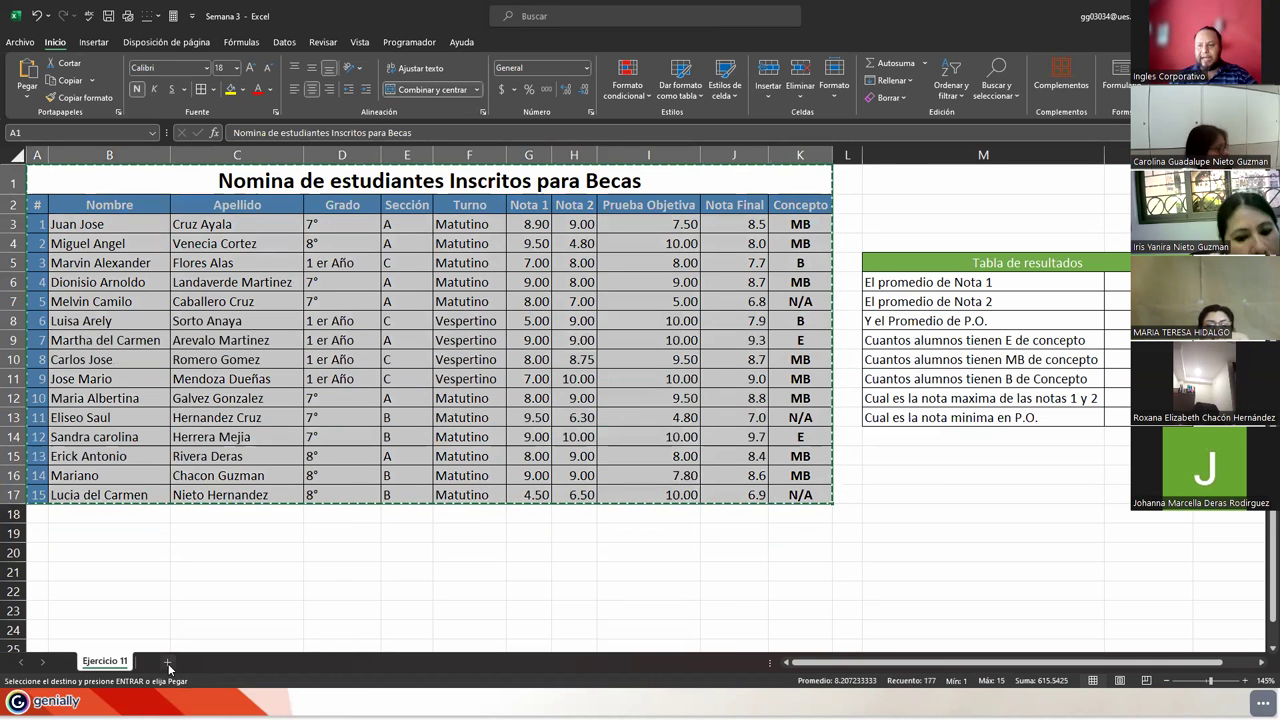
left_click(167, 661)
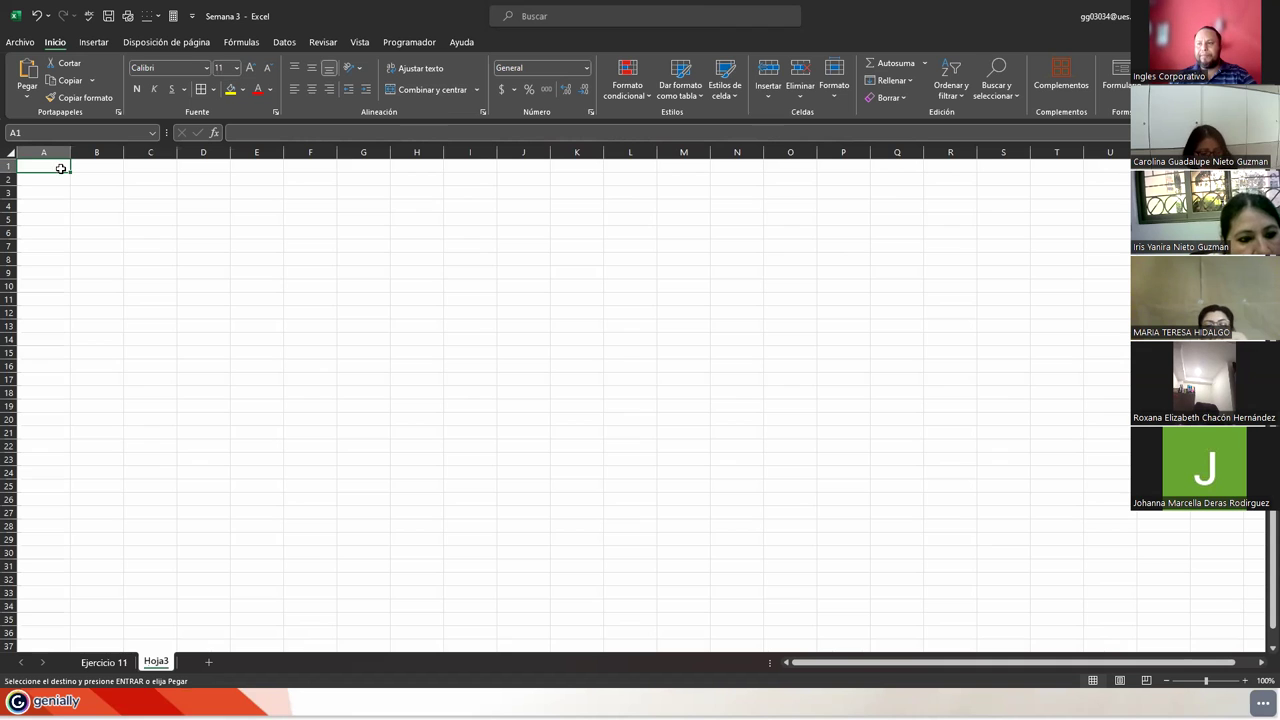
key("ctrl+v")
scroll(200, 370, "up", 2, "ctrl")
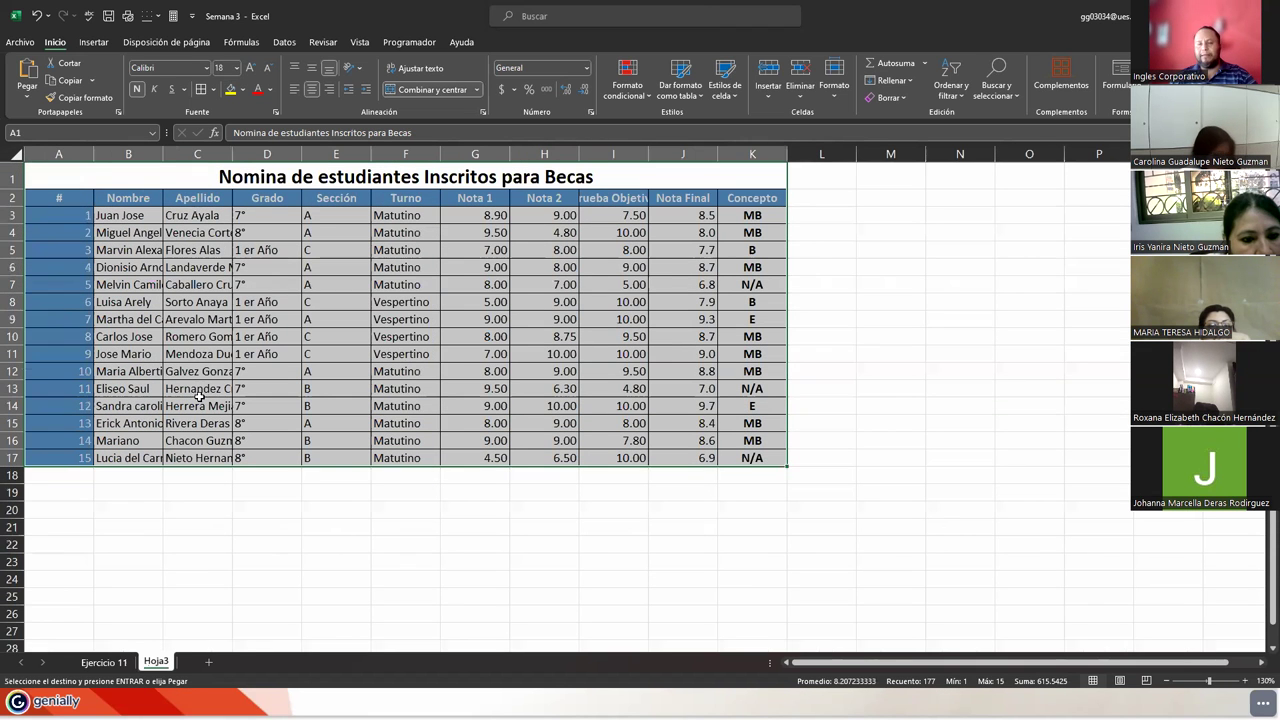
left_click(246, 369)
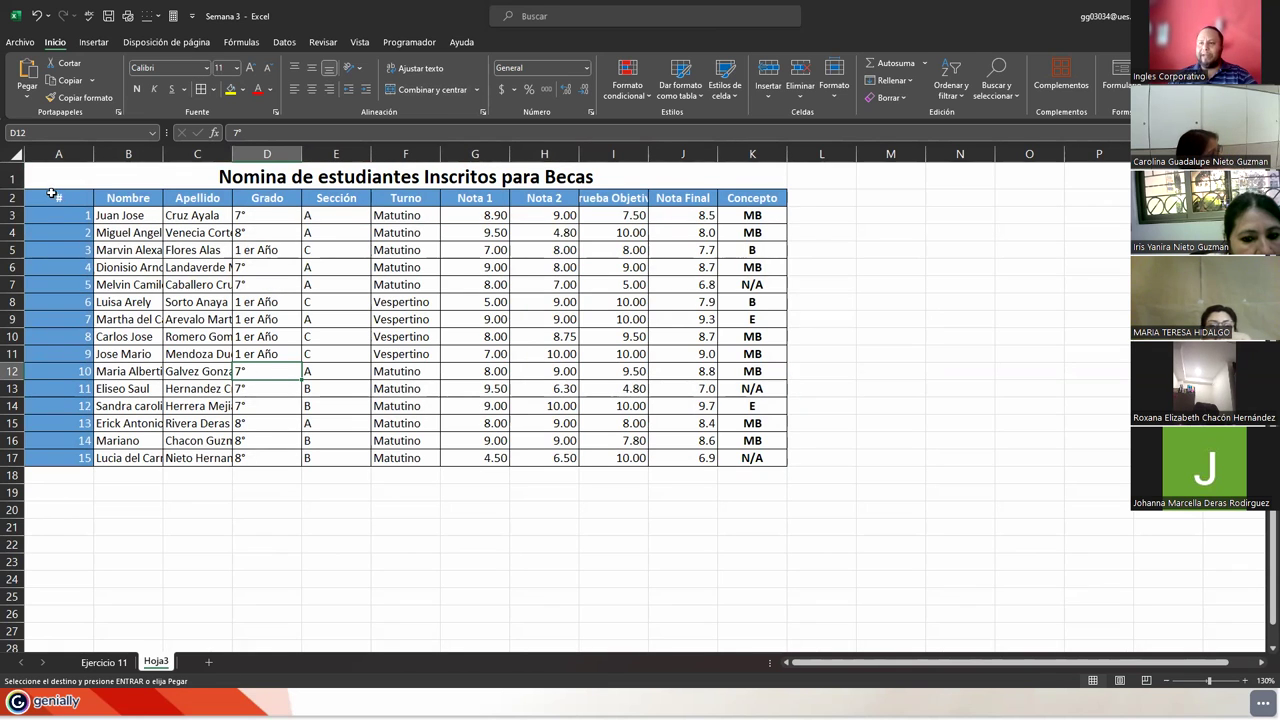
Convert the range A2:K17 on the new sheet into an Excel table with headers
left_click_drag(51, 200, 733, 458)
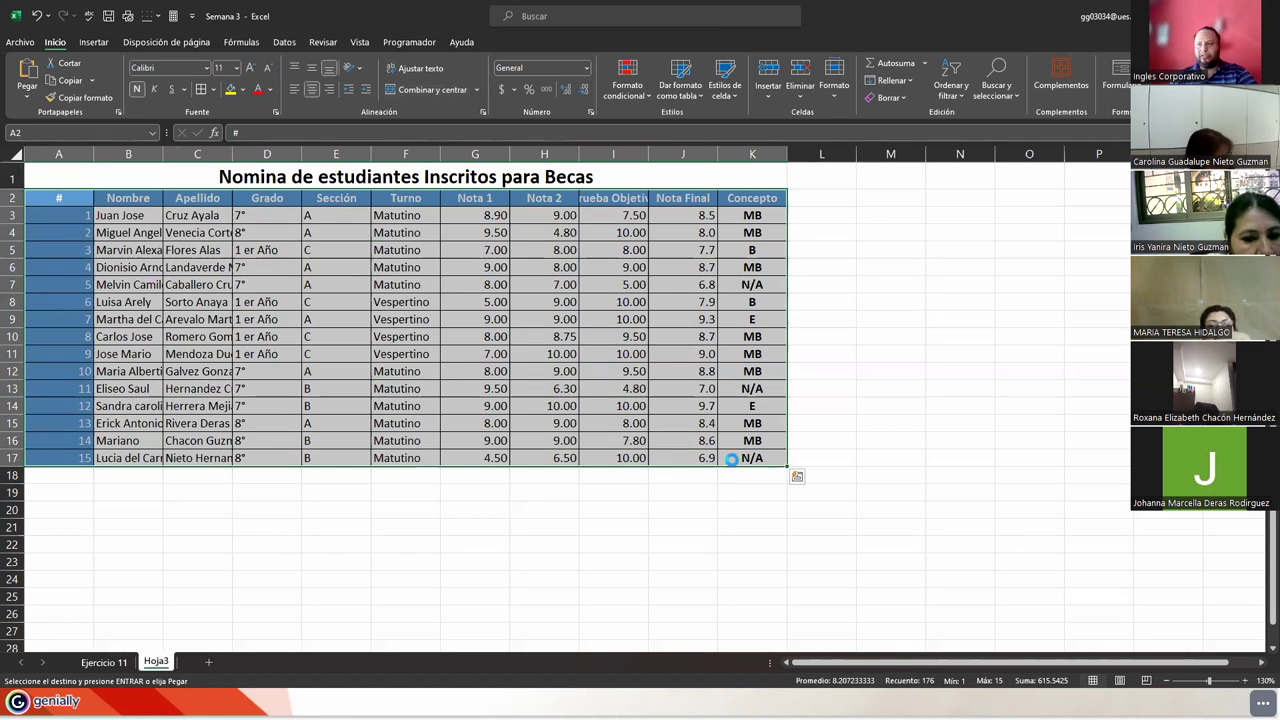
key("ctrl+t")
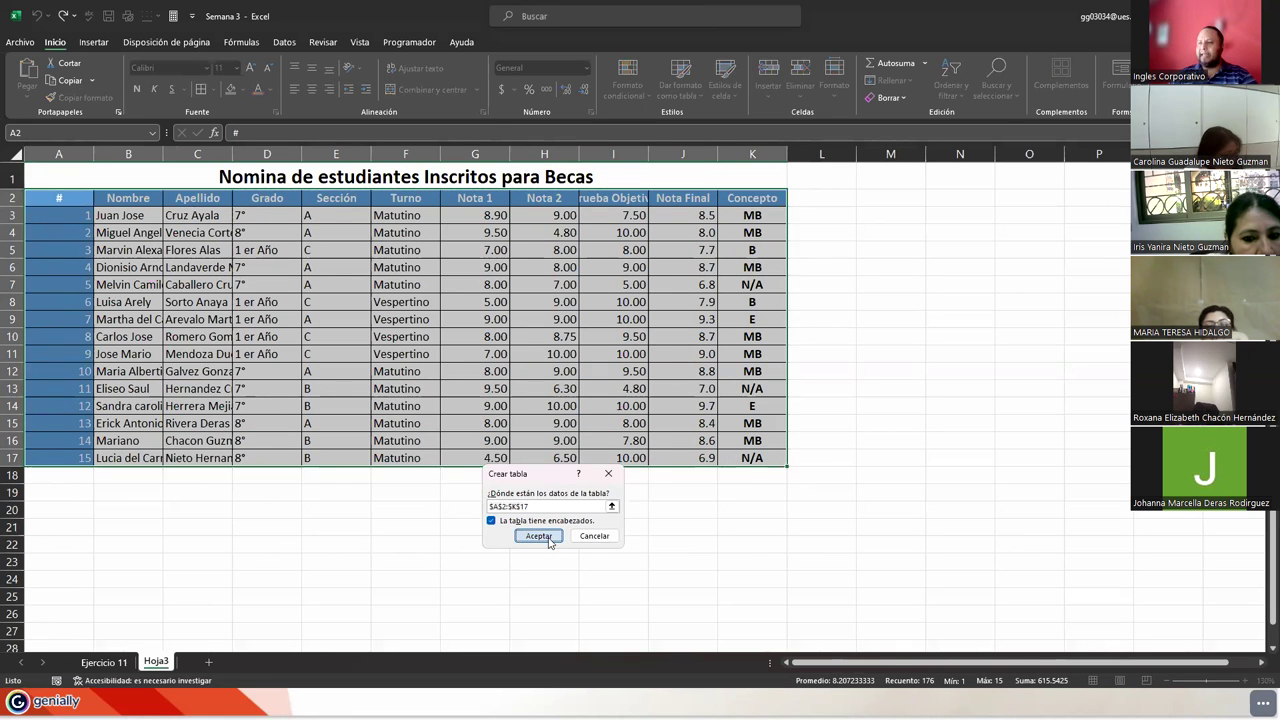
left_click(548, 538)
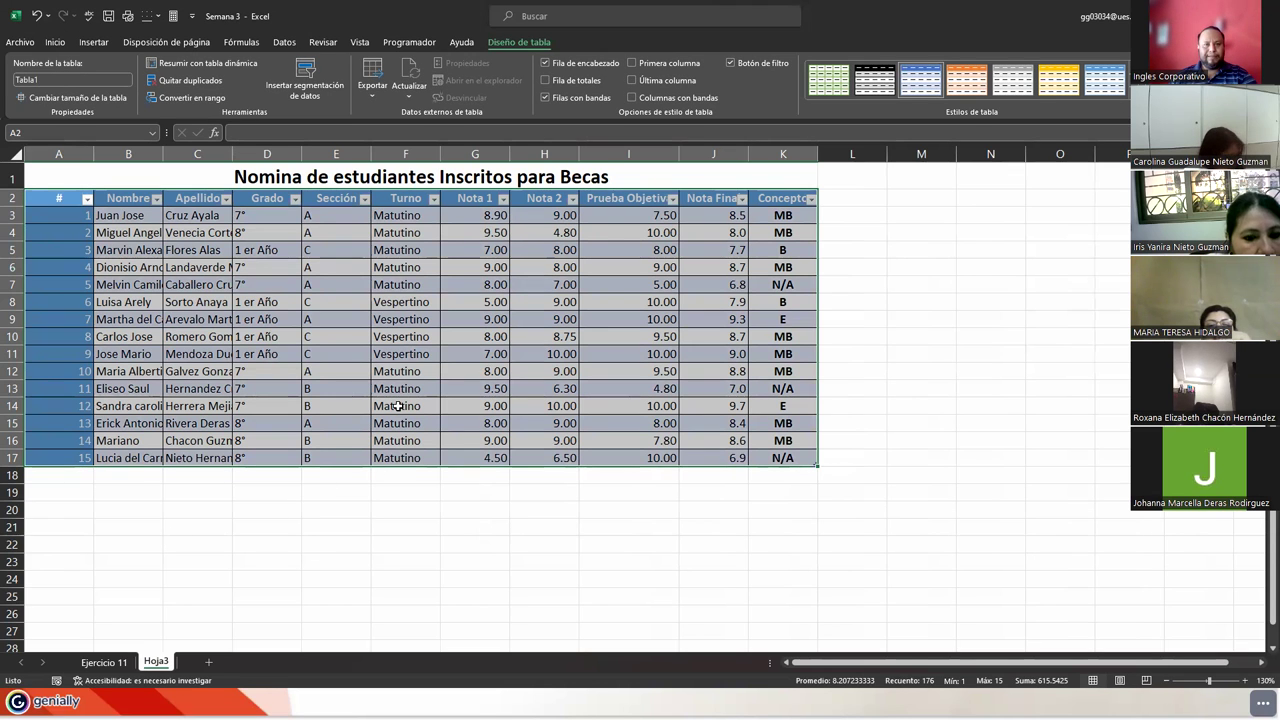
scroll(430, 412, "up", 1, "ctrl")
scroll(430, 412, "up", 1, "ctrl")
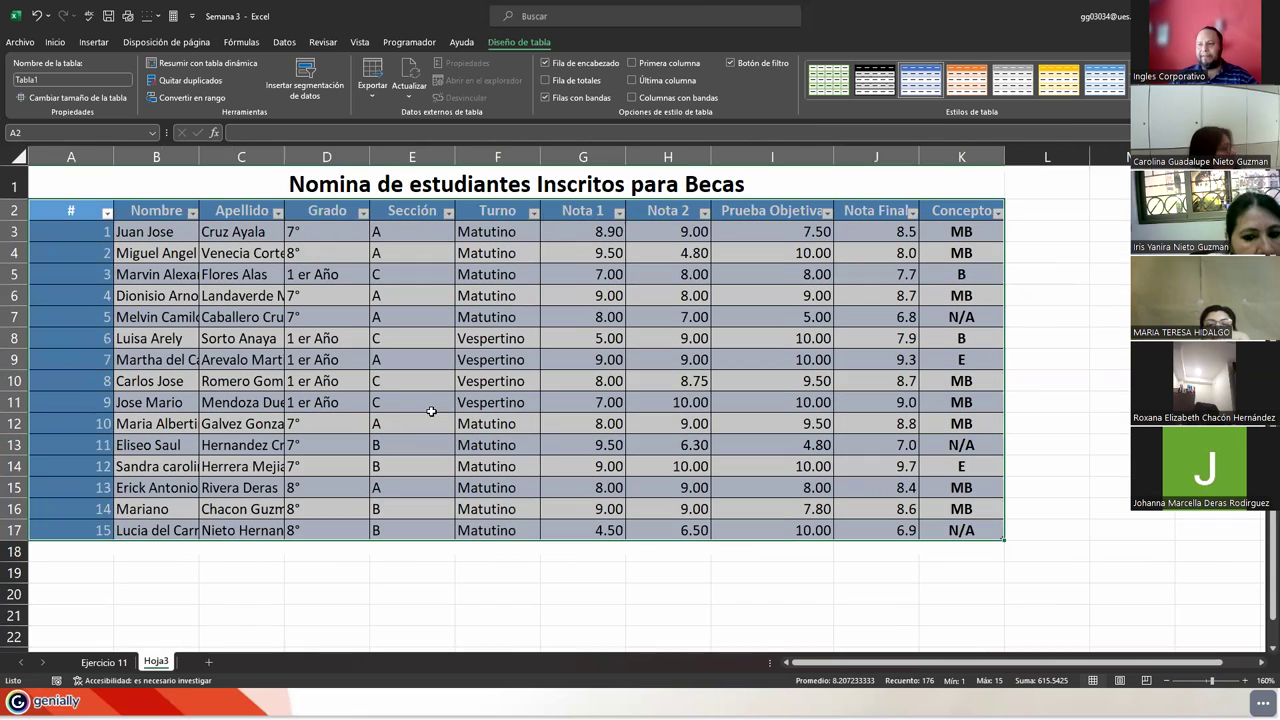
Autofit the widths of columns A through F to their contents
left_click_drag(281, 153, 281, 153)
double_click(281, 153)
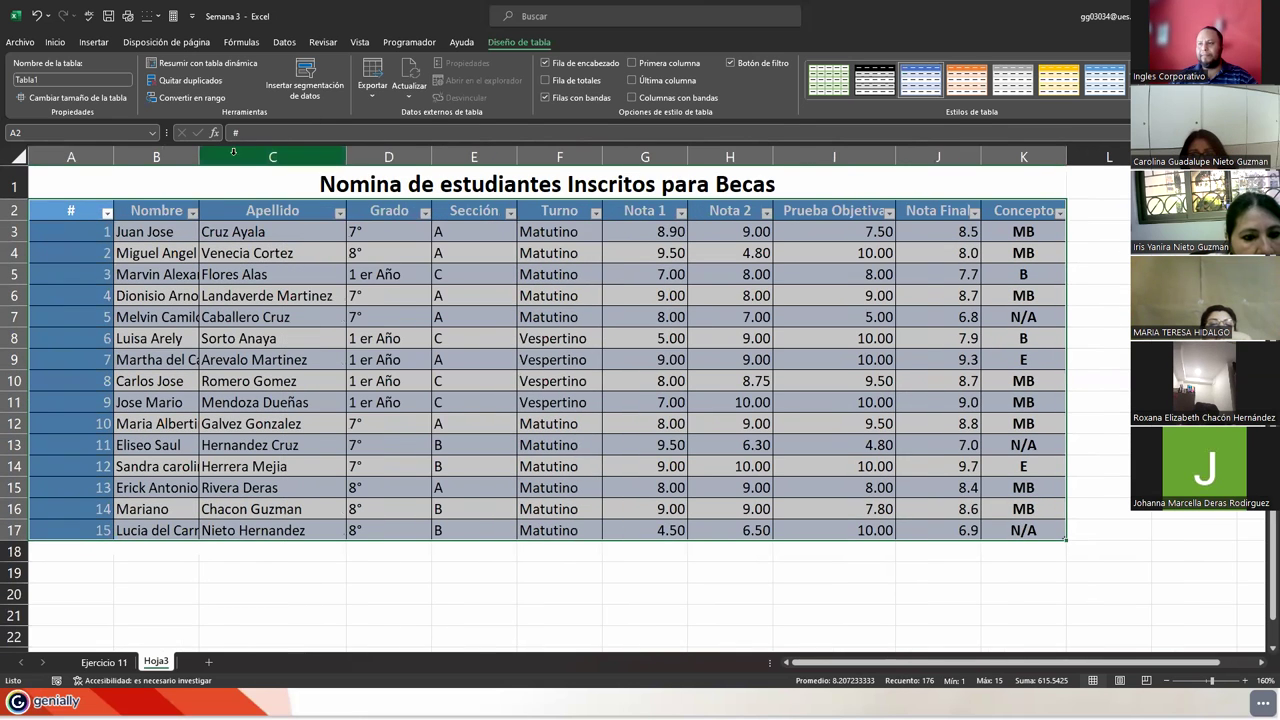
double_click(114, 156)
double_click(114, 156)
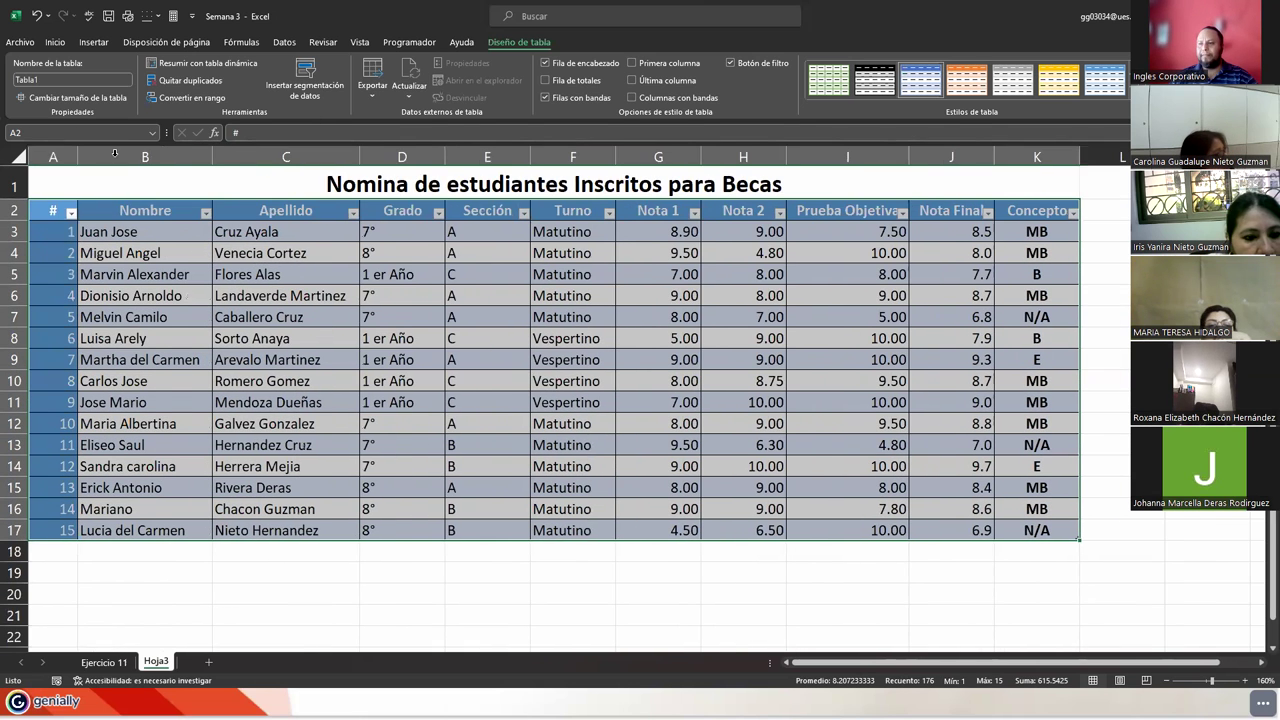
double_click(446, 153)
double_click(526, 153)
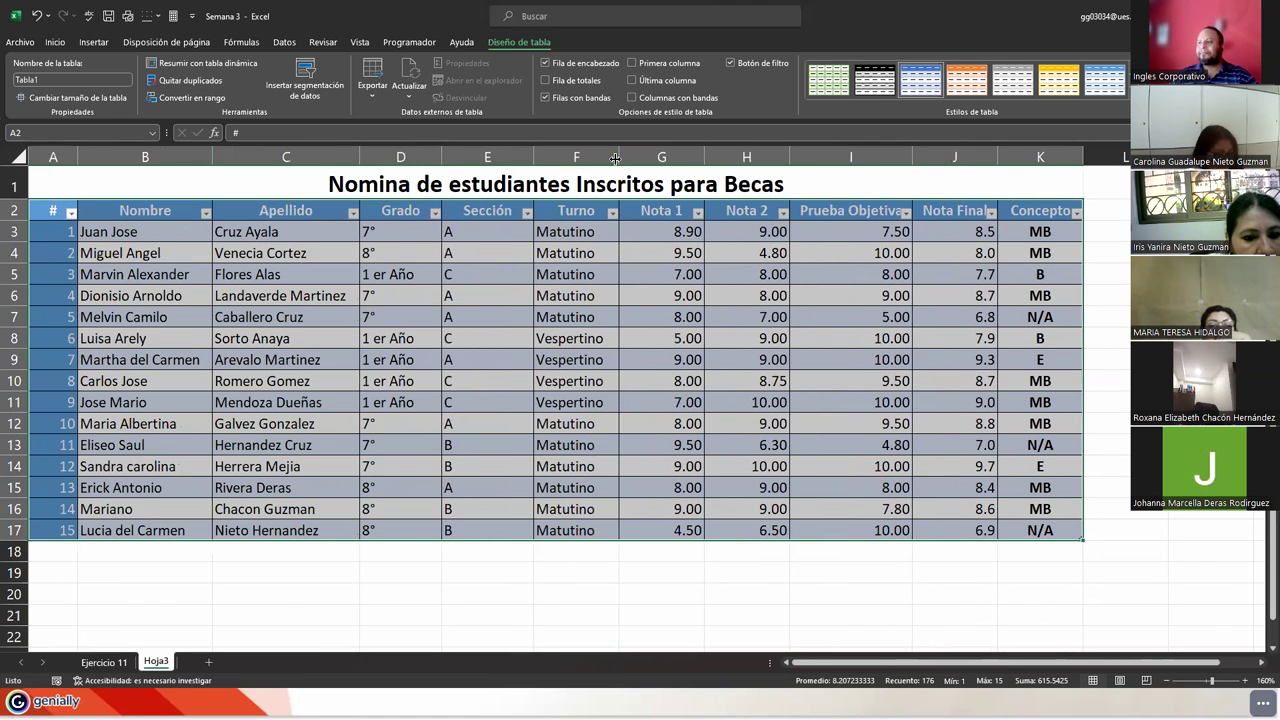
double_click(615, 158)
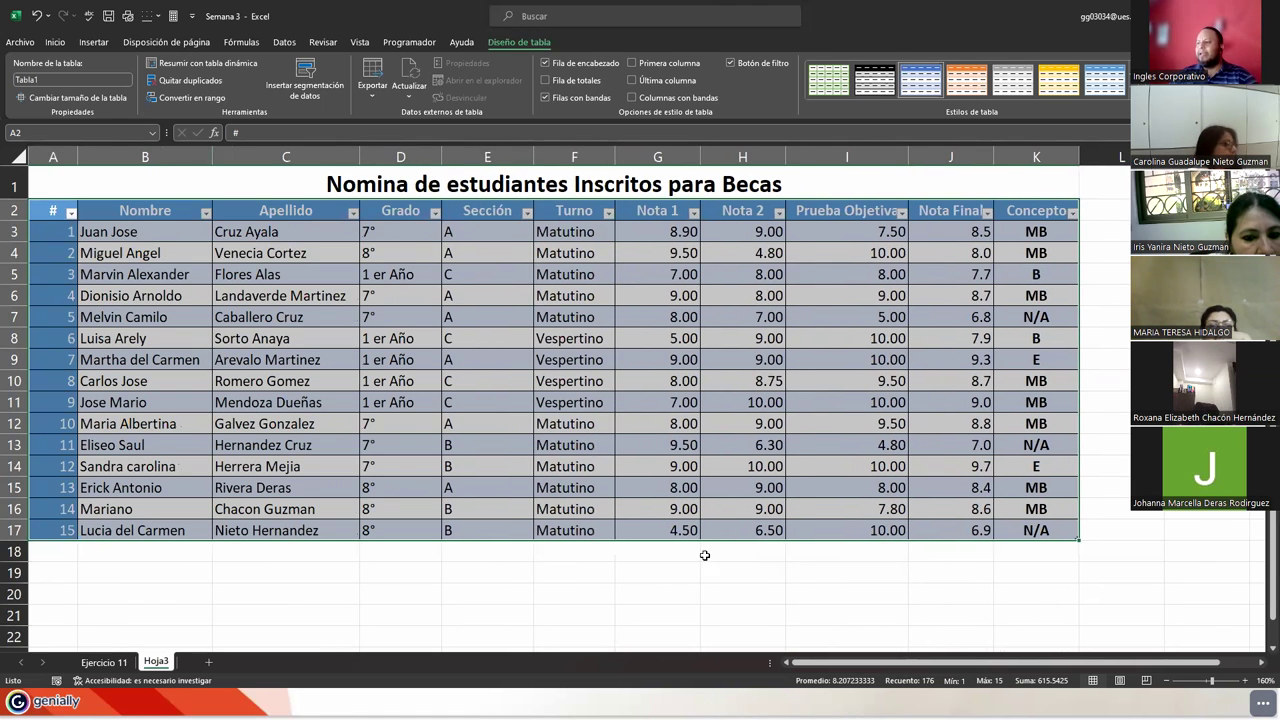
Add a total row to the student grade table
left_click(649, 506)
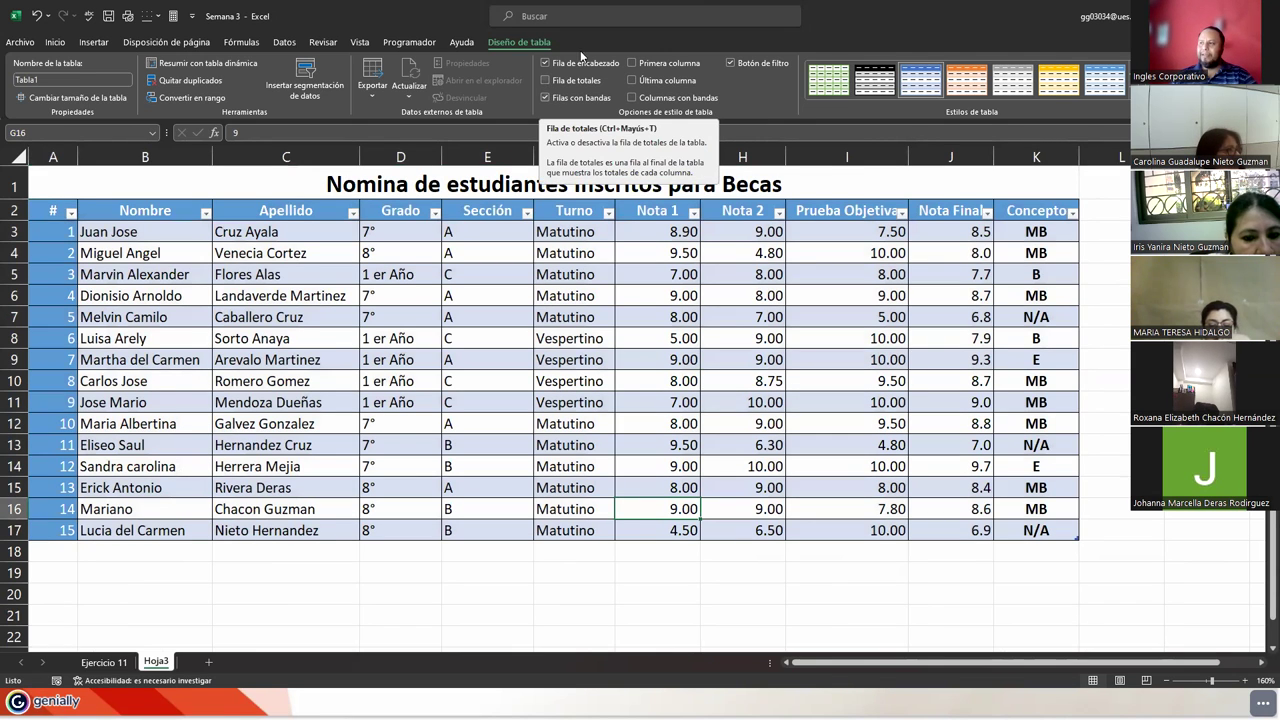
left_click(523, 250)
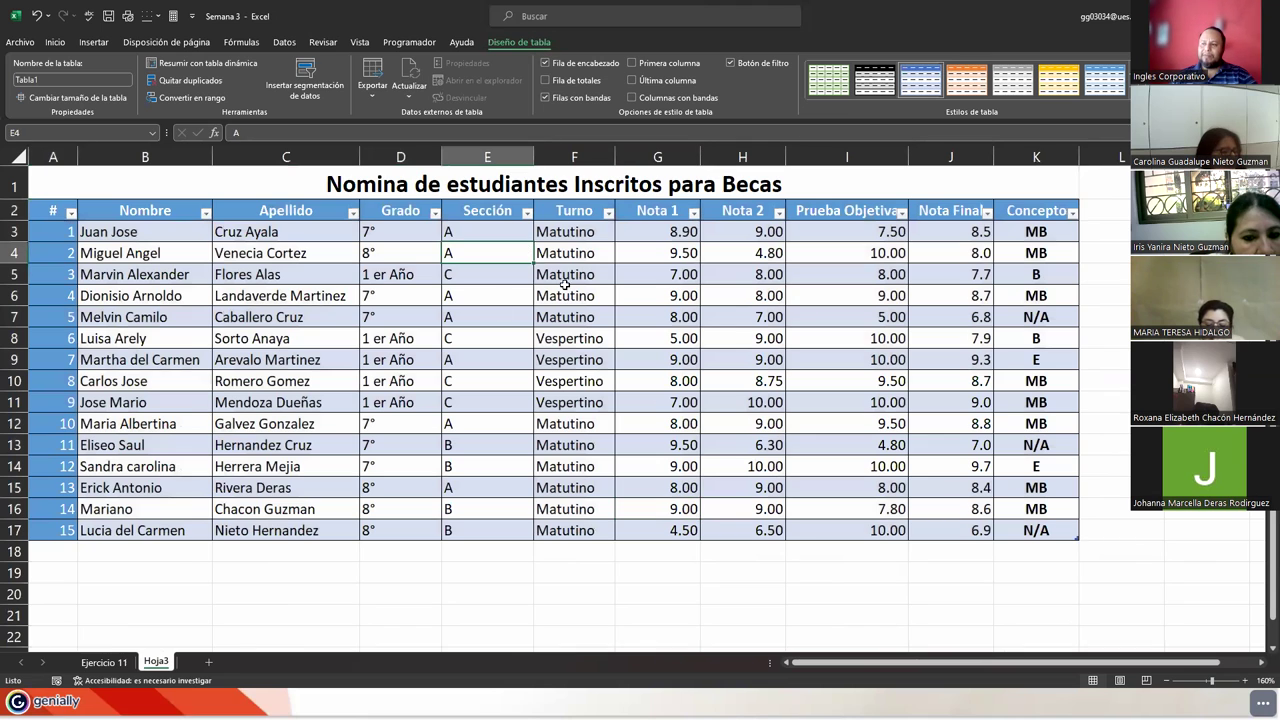
left_click(50, 211)
key("ctrl+a")
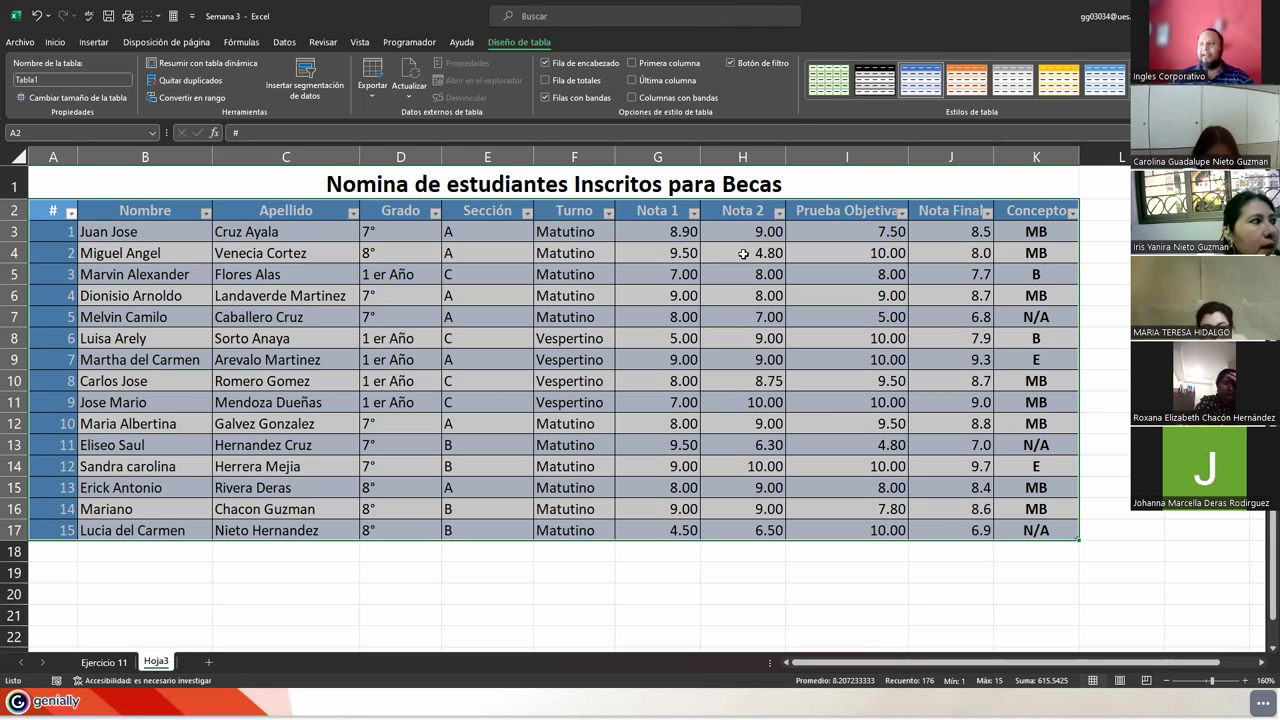
left_click(557, 82)
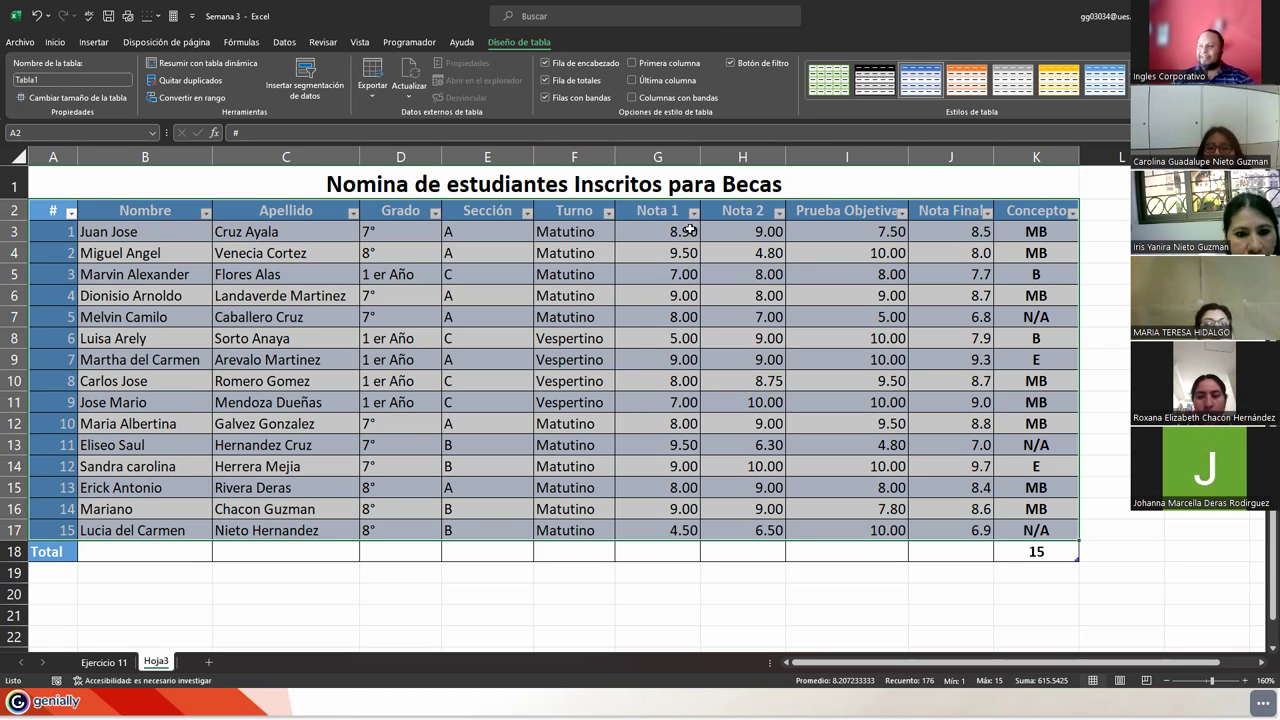
left_click(546, 84)
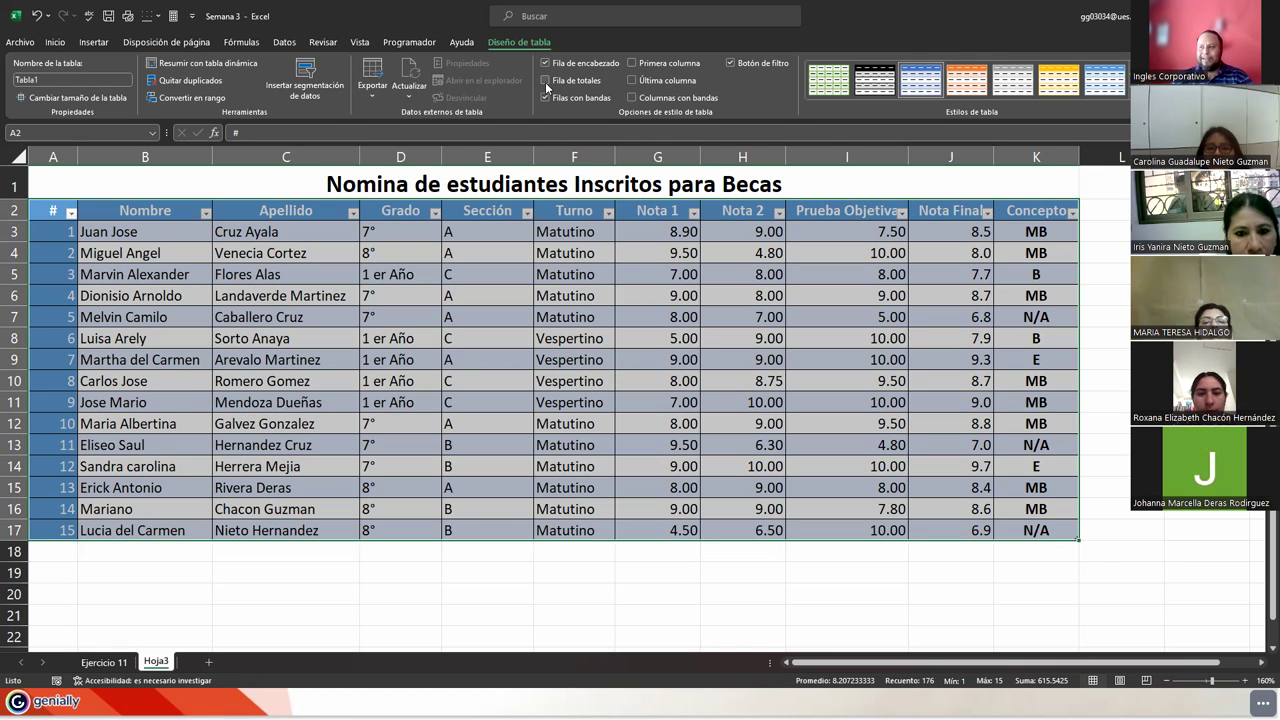
left_click(546, 83)
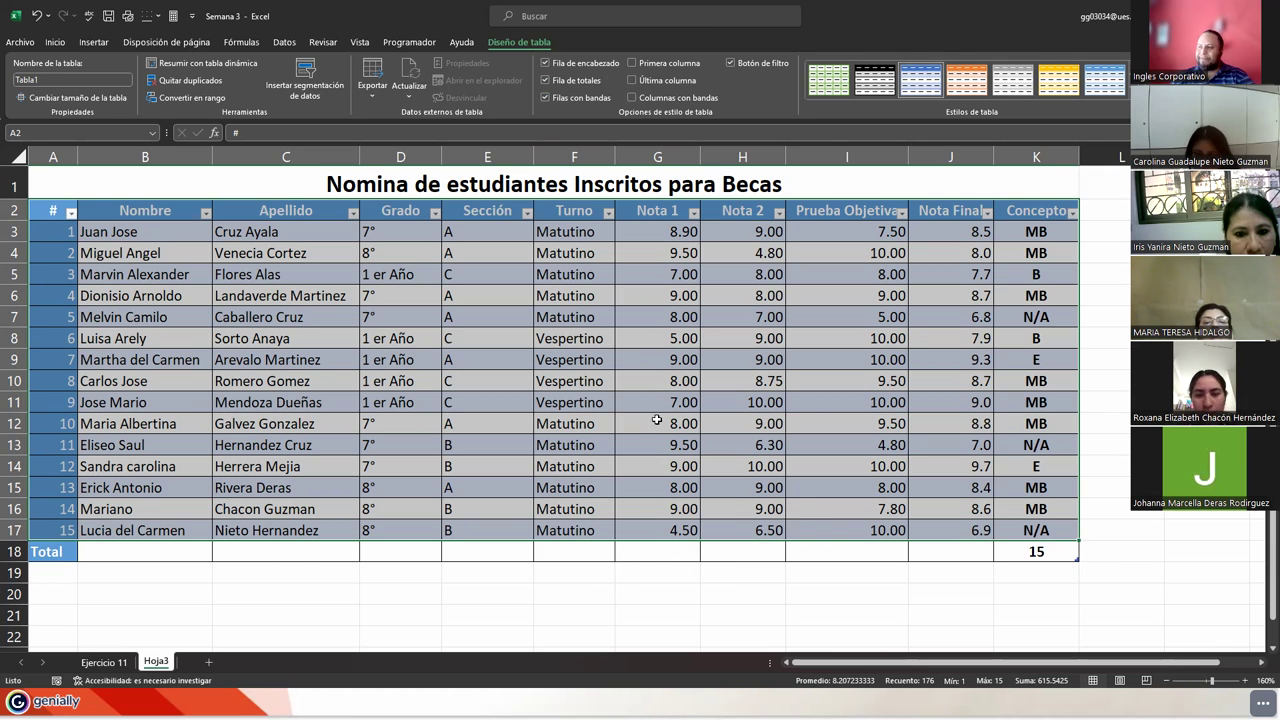
Set the total row to Promedio for the Nota 1, Nota 2 and Prueba Objetiva columns
left_click(636, 553)
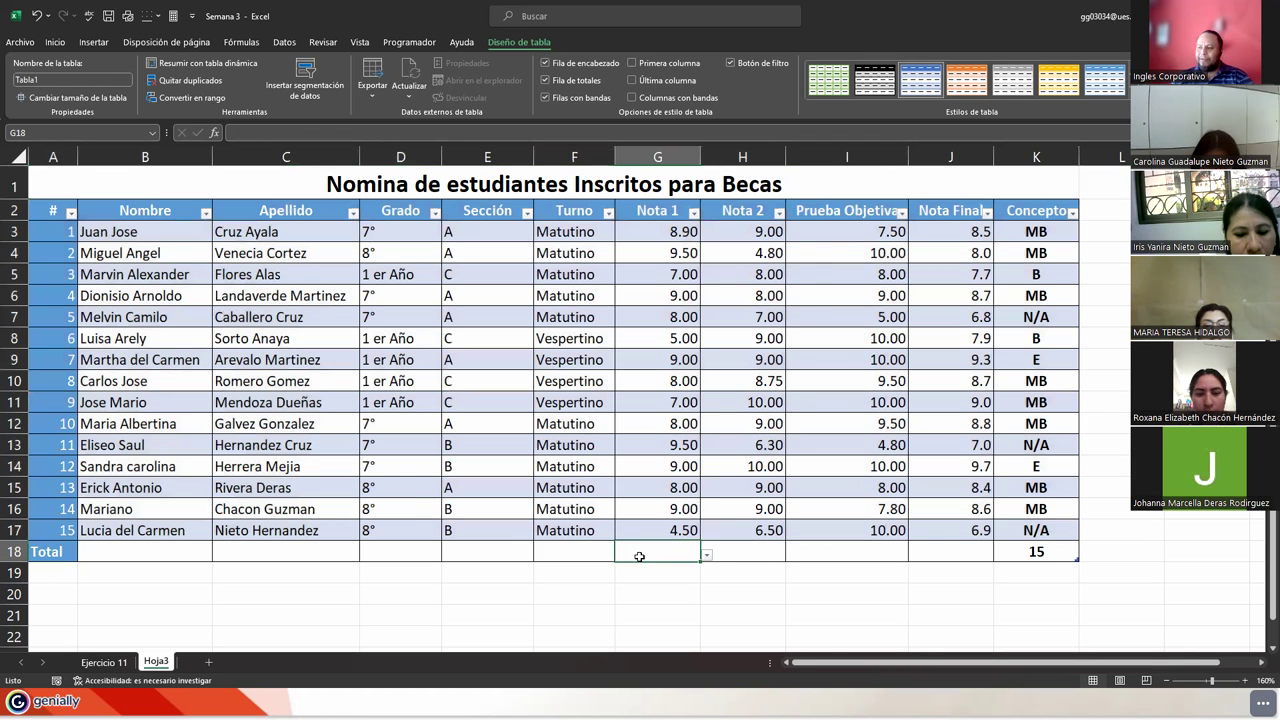
left_click(706, 557)
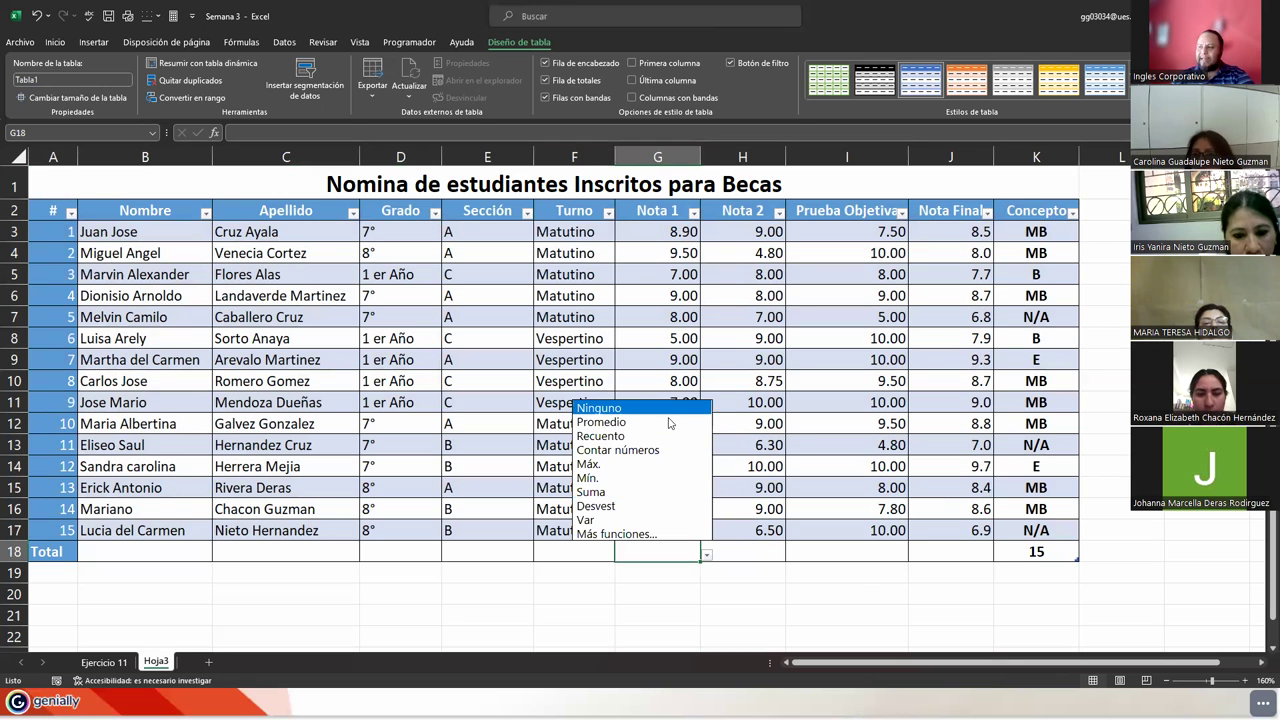
left_click(618, 422)
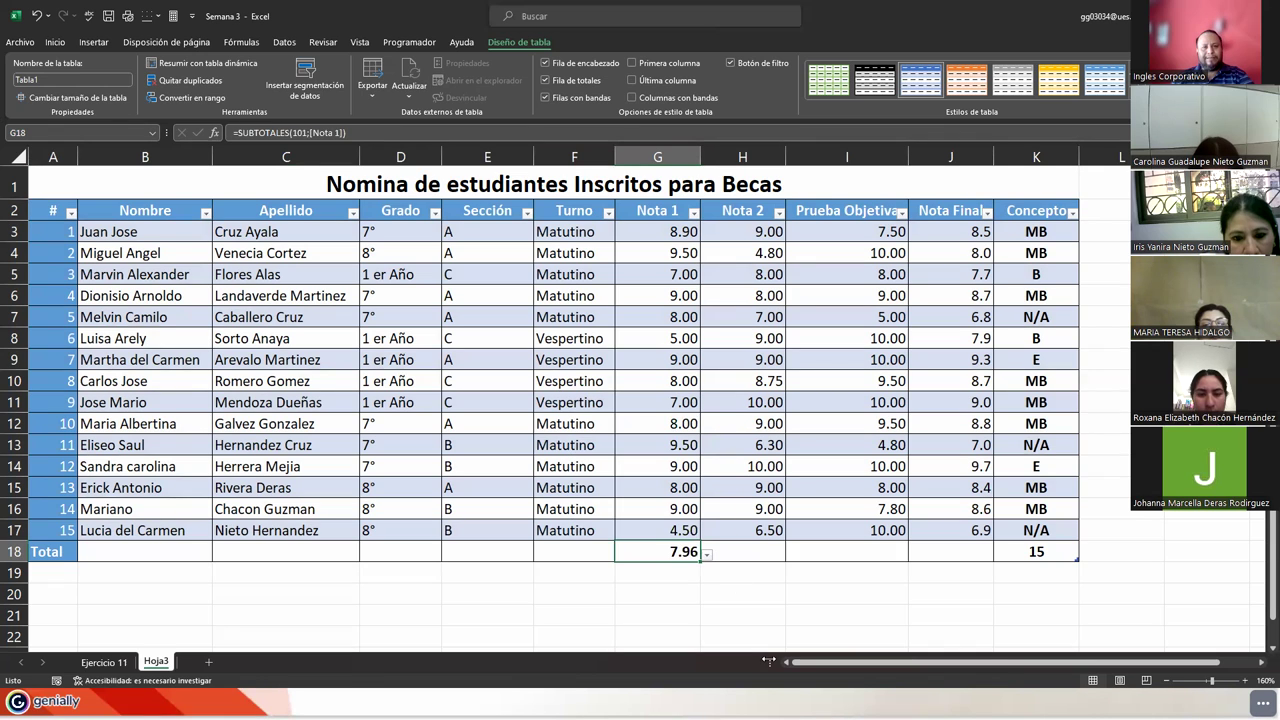
left_click(763, 558)
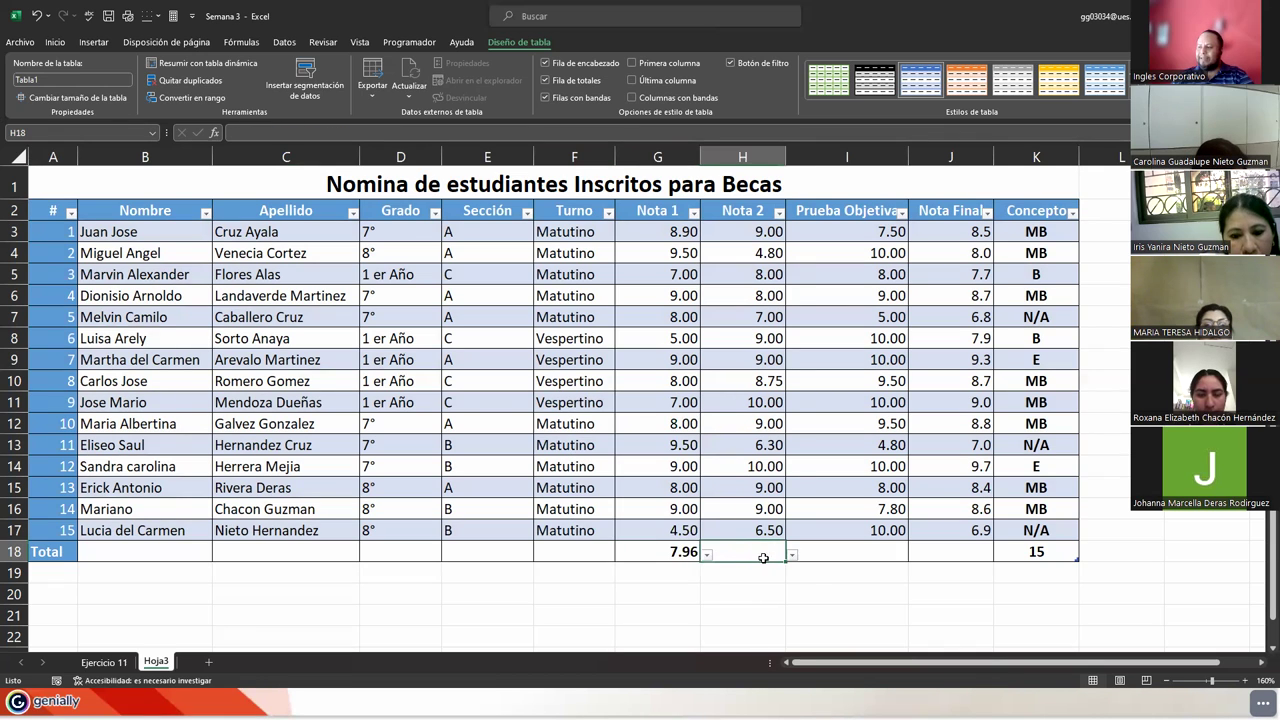
left_click(792, 556)
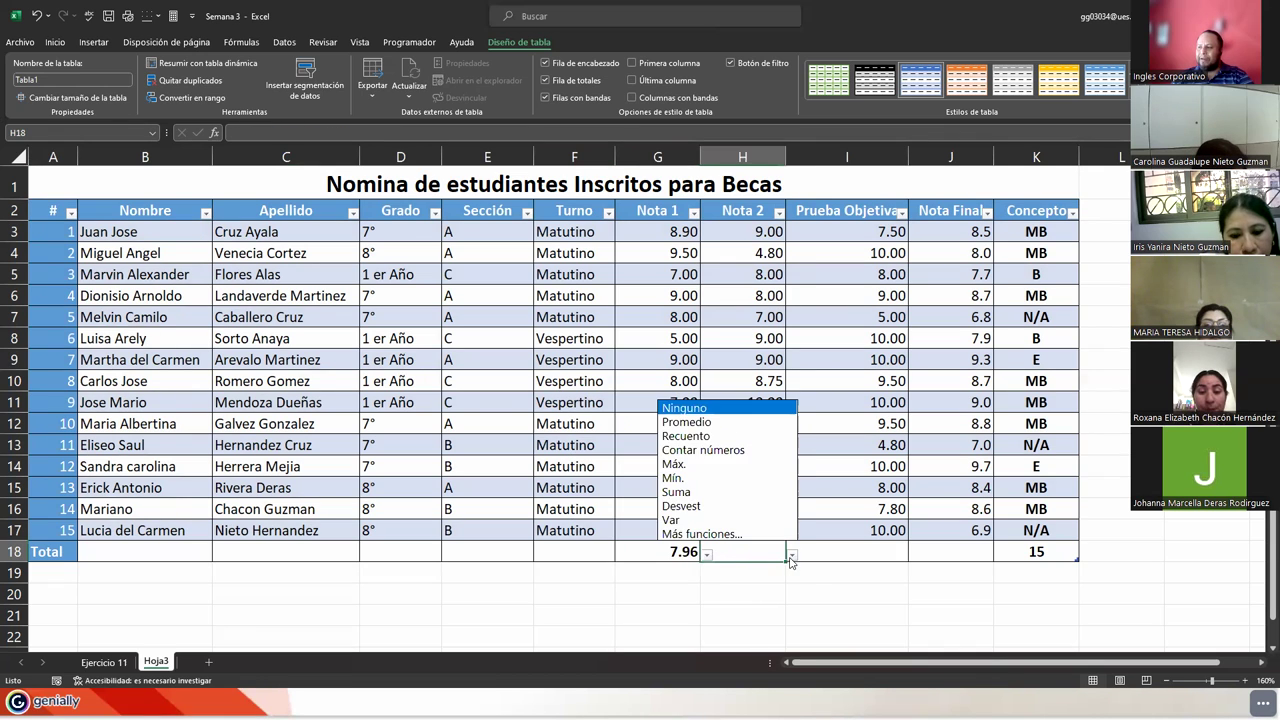
left_click(729, 422)
left_click(866, 552)
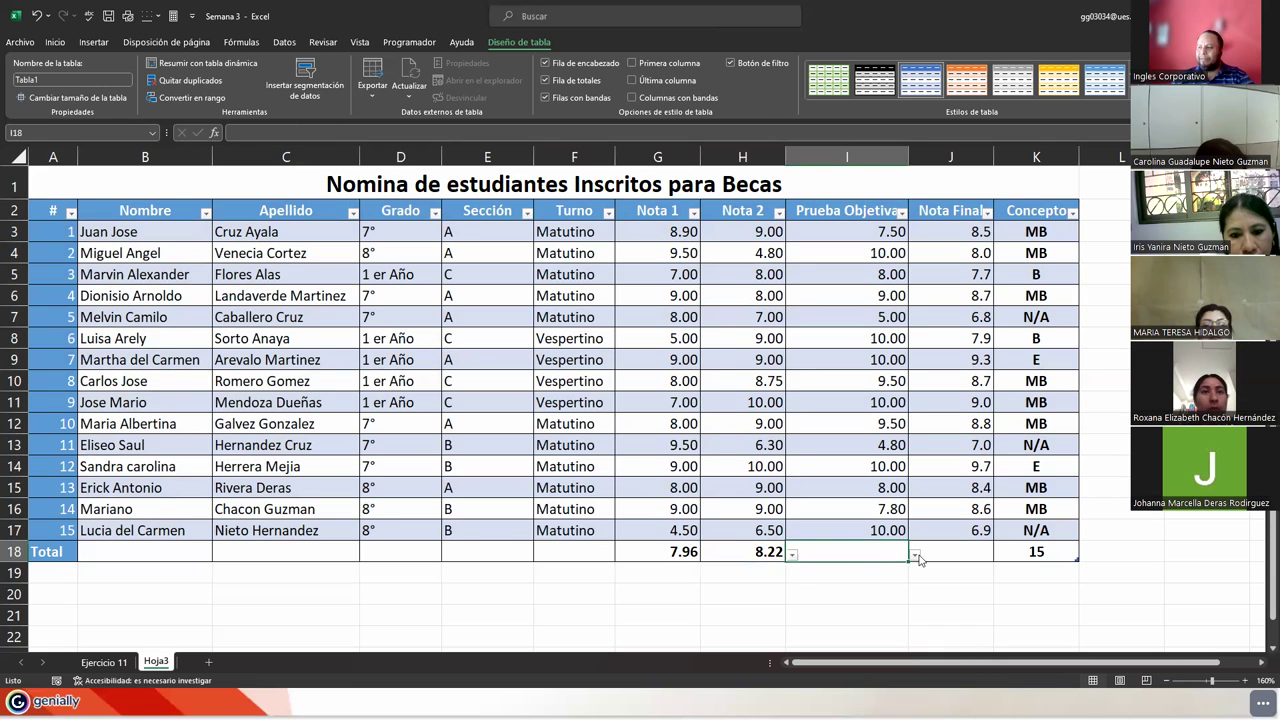
left_click(915, 556)
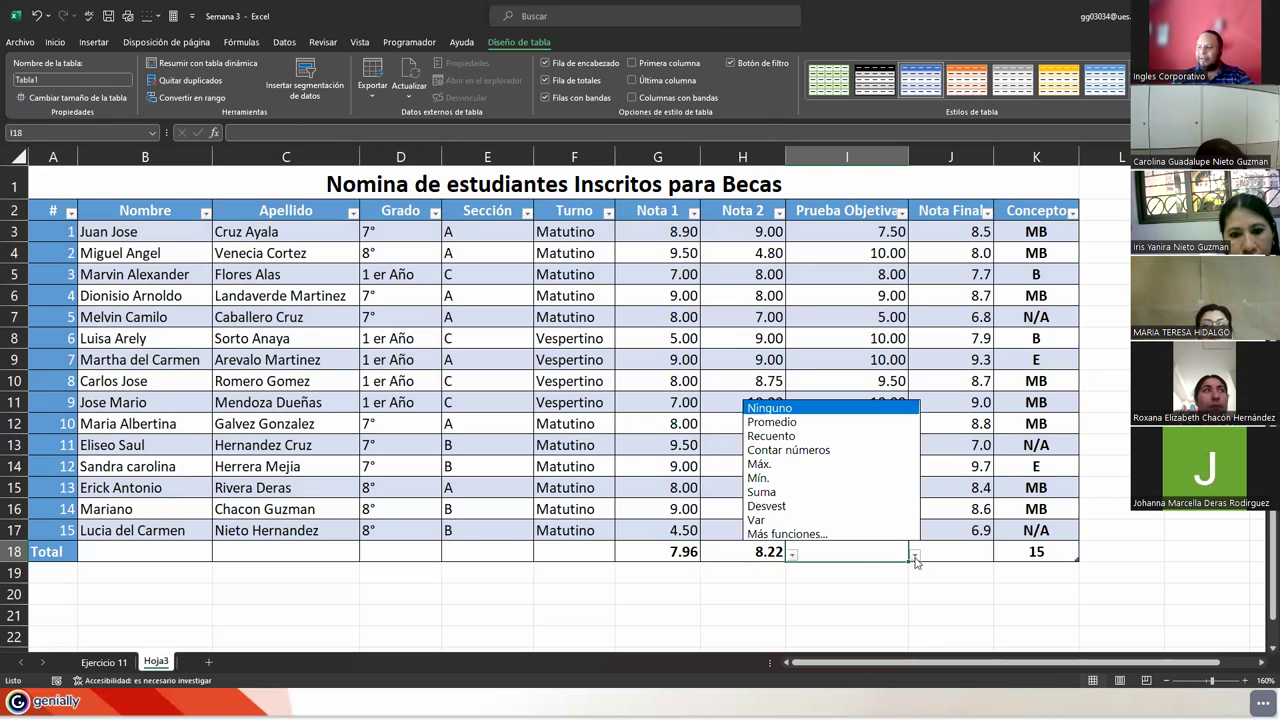
left_click(835, 423)
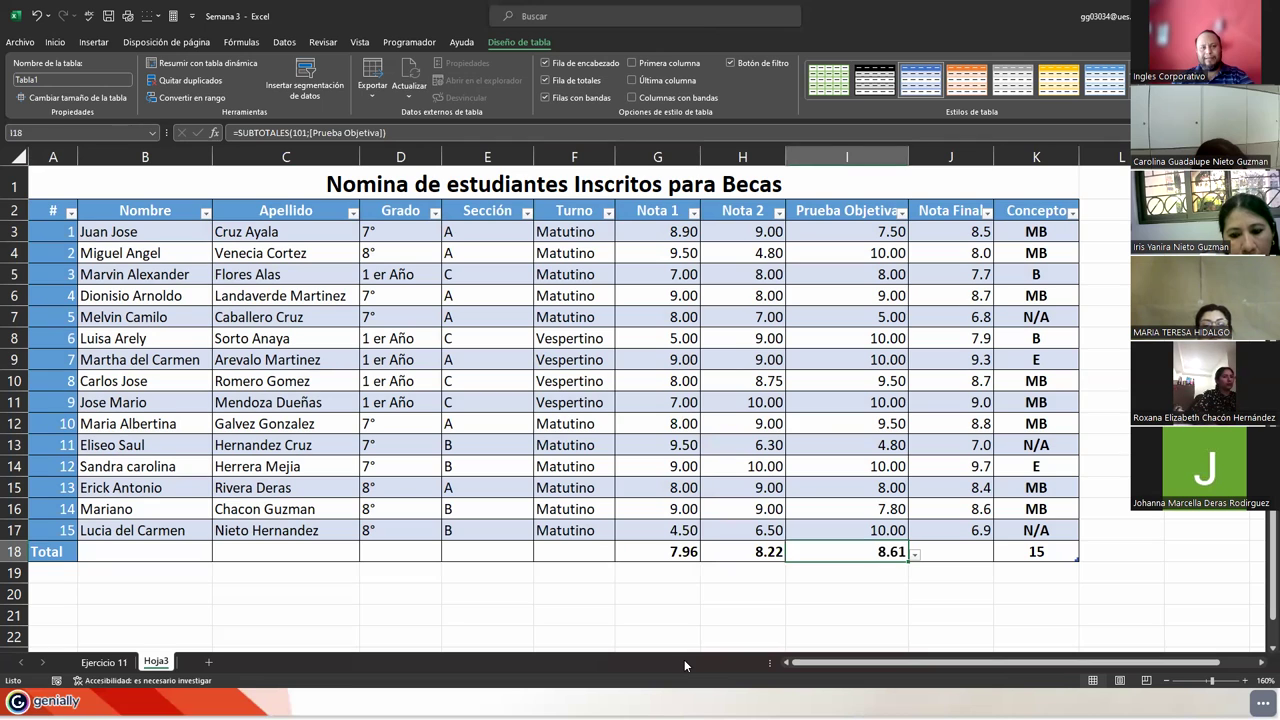
Try the Máx. function for the Nota 1 total in G18 and replace it with Mín
left_click(656, 552)
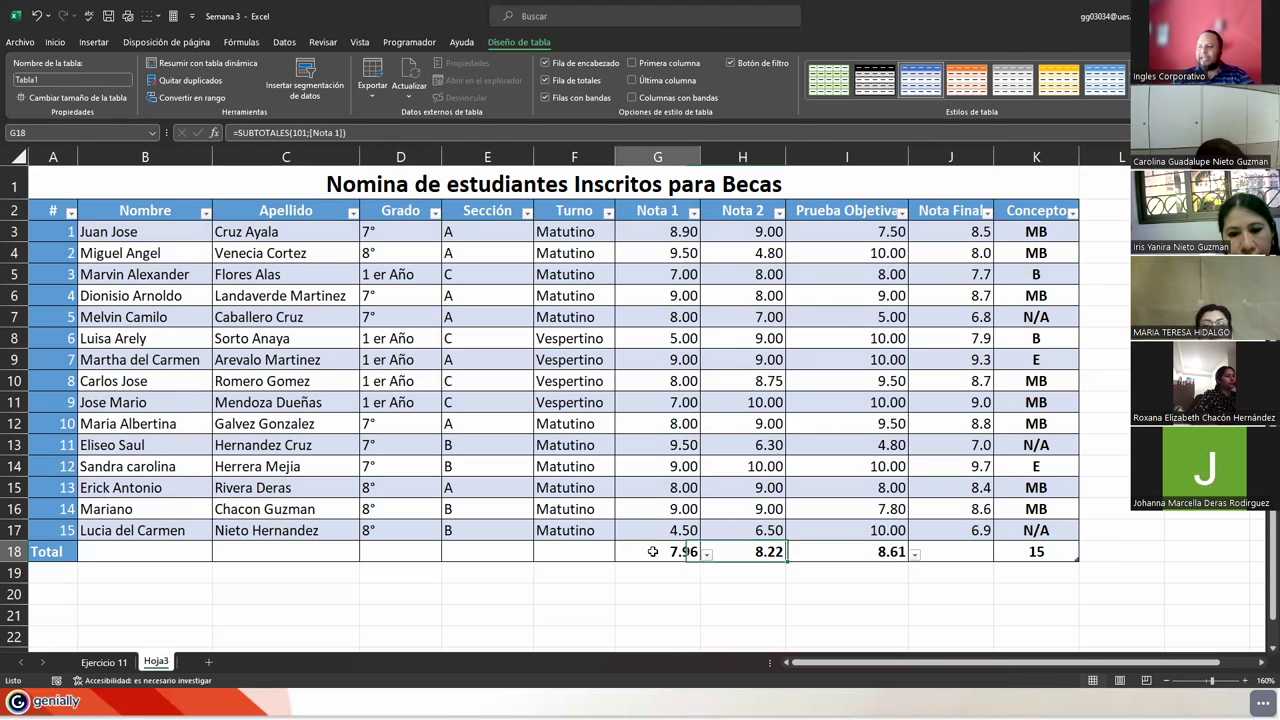
left_click(706, 556)
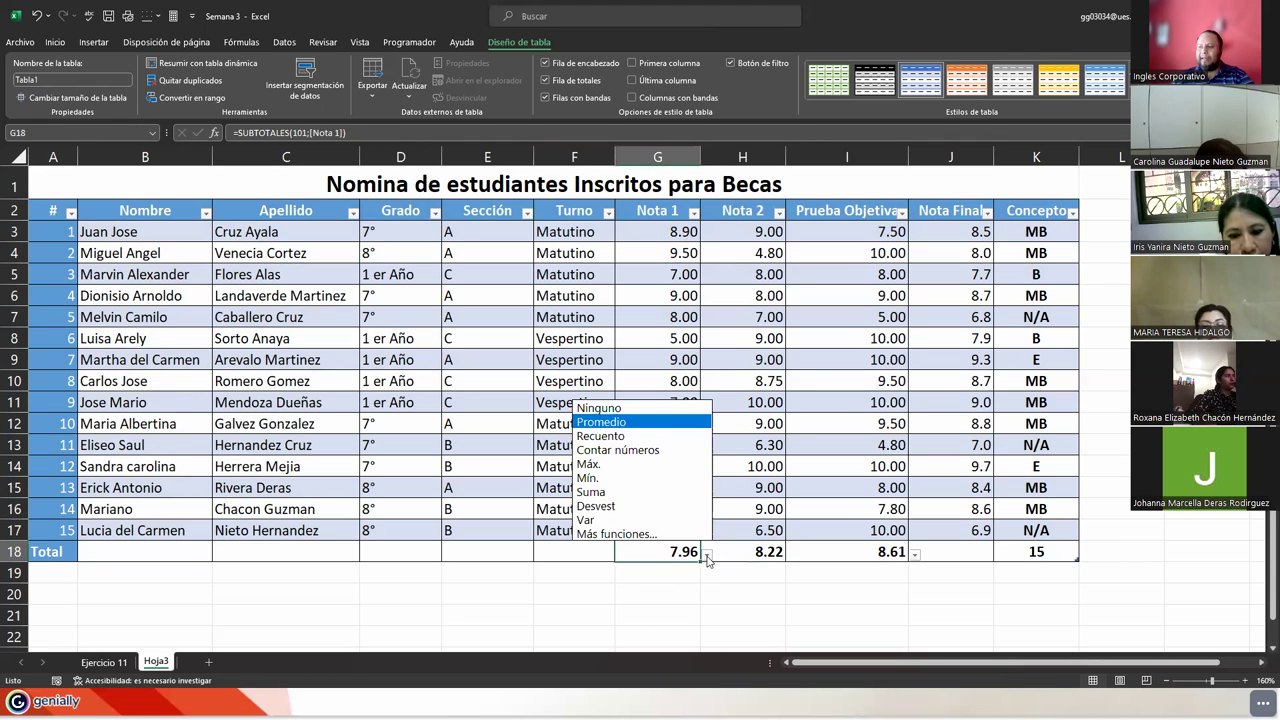
left_click(595, 464)
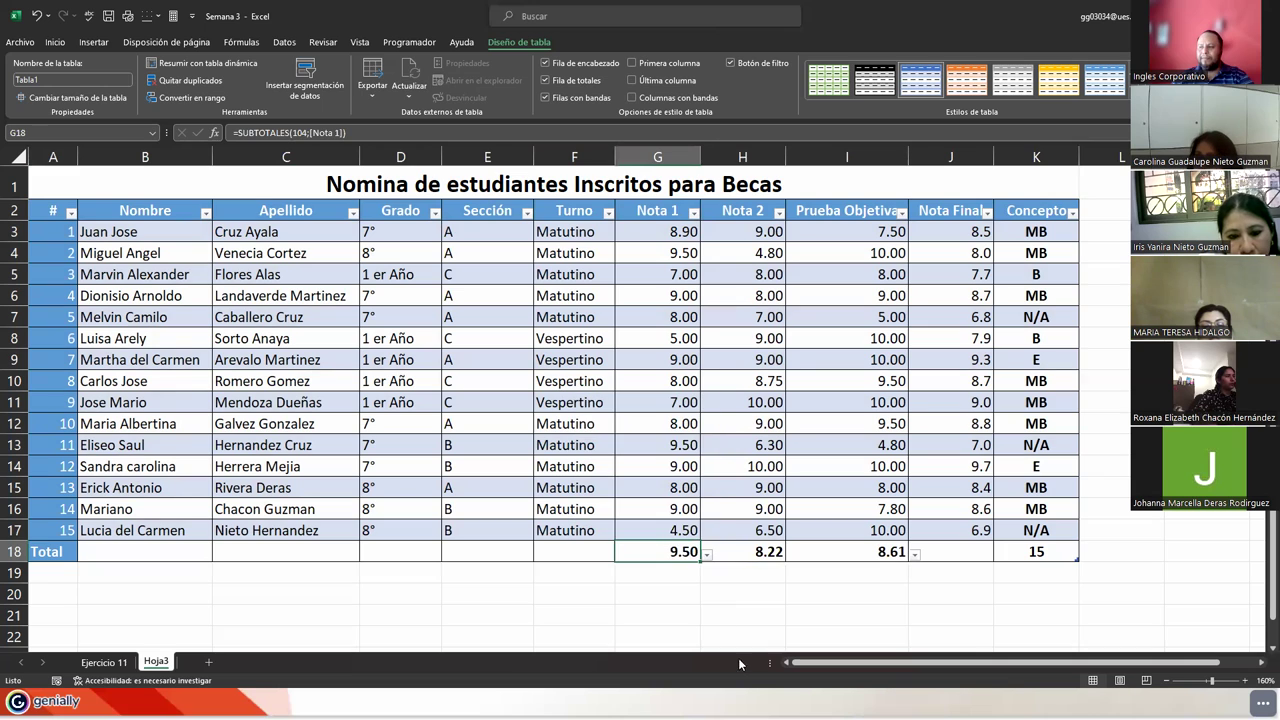
left_click(705, 555)
left_click(612, 478)
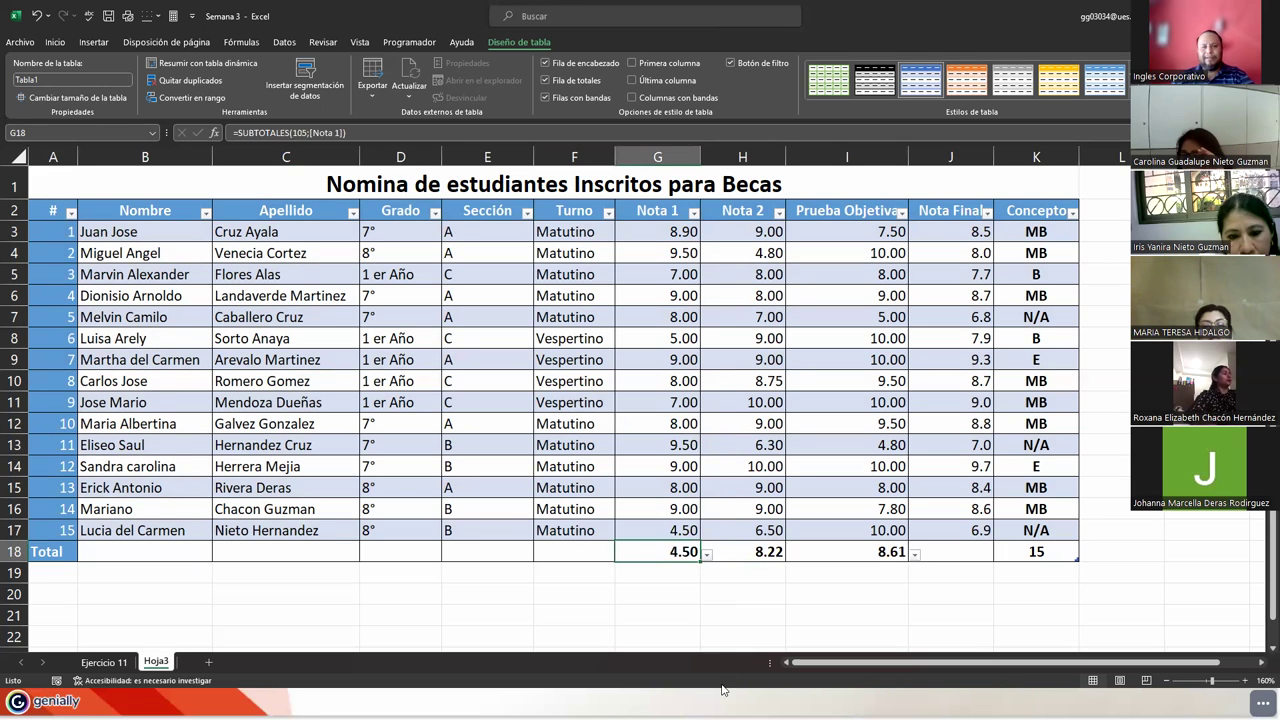
Try the Máx. function for the Nota 2 total in H18 and replace it with Mín
left_click(757, 552)
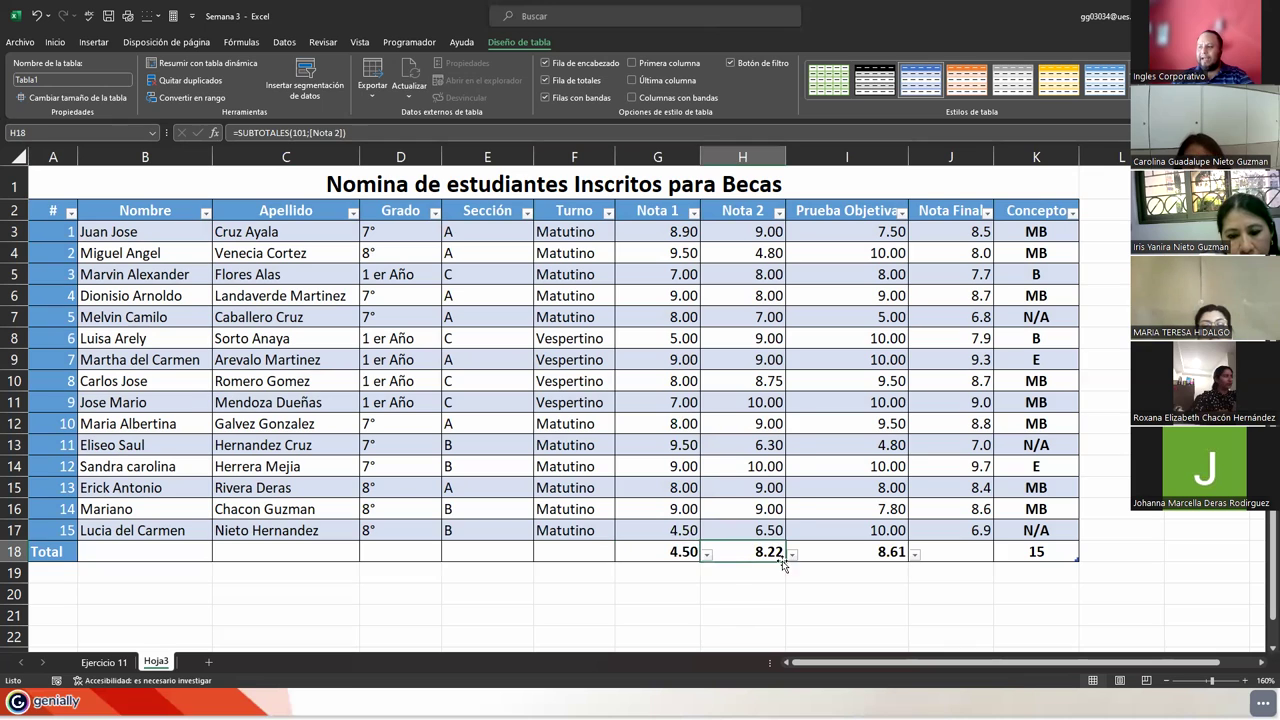
left_click(792, 554)
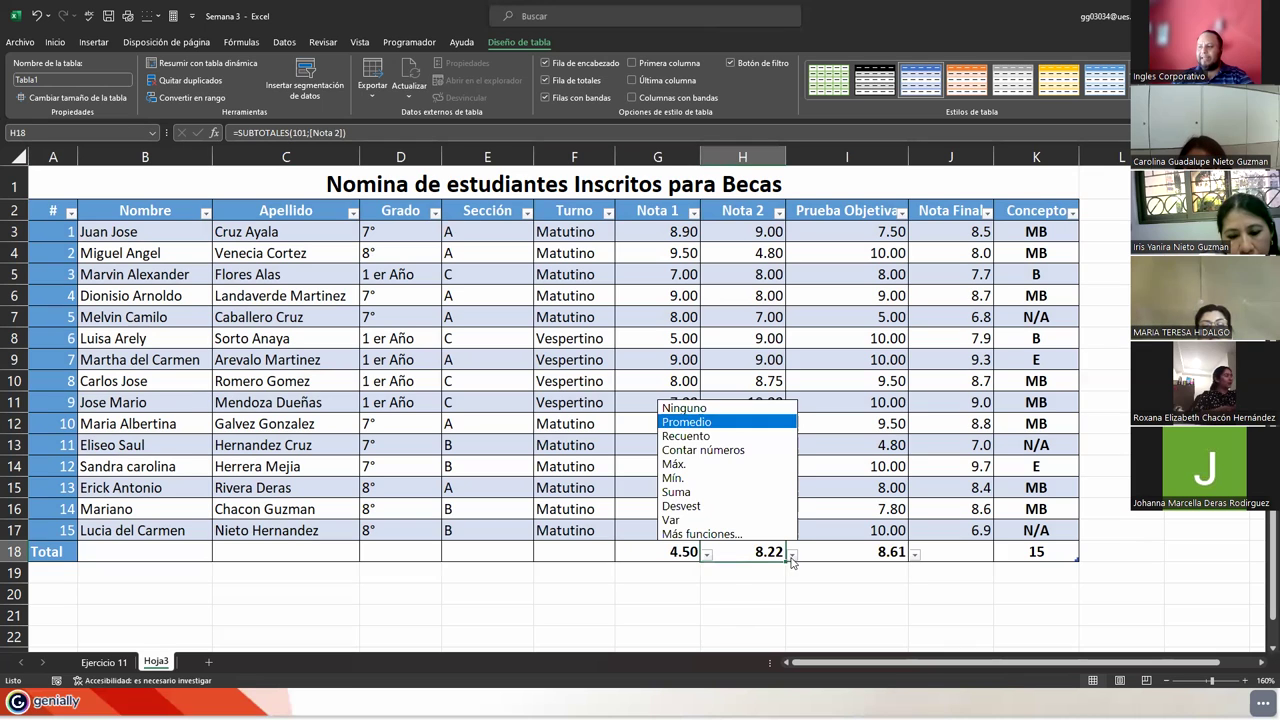
left_click(715, 464)
left_click(797, 556)
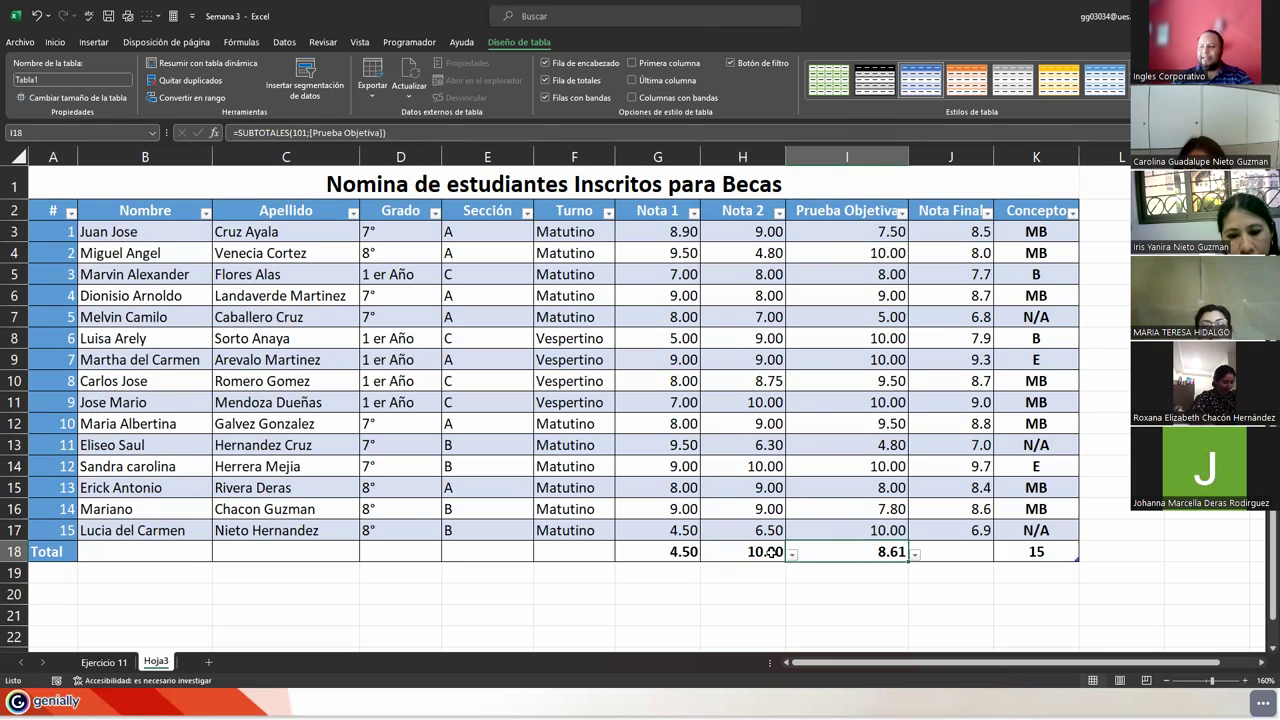
left_click(782, 556)
left_click(792, 554)
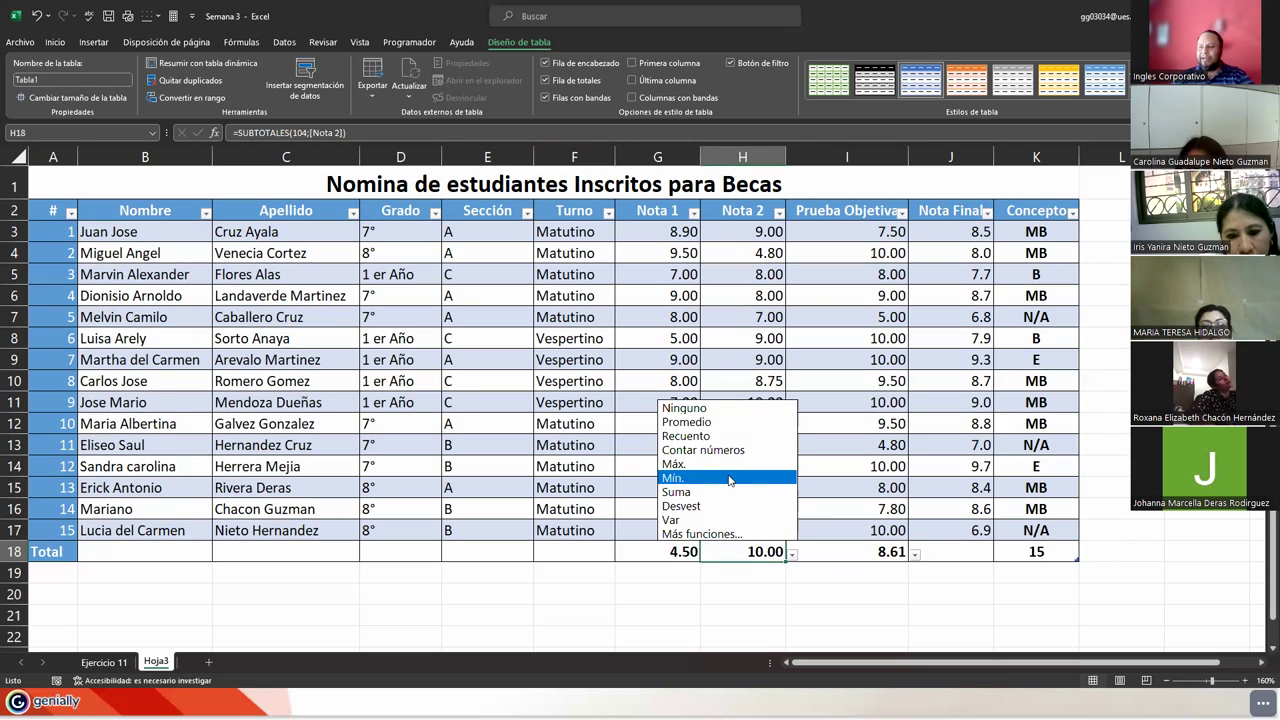
left_click(715, 480)
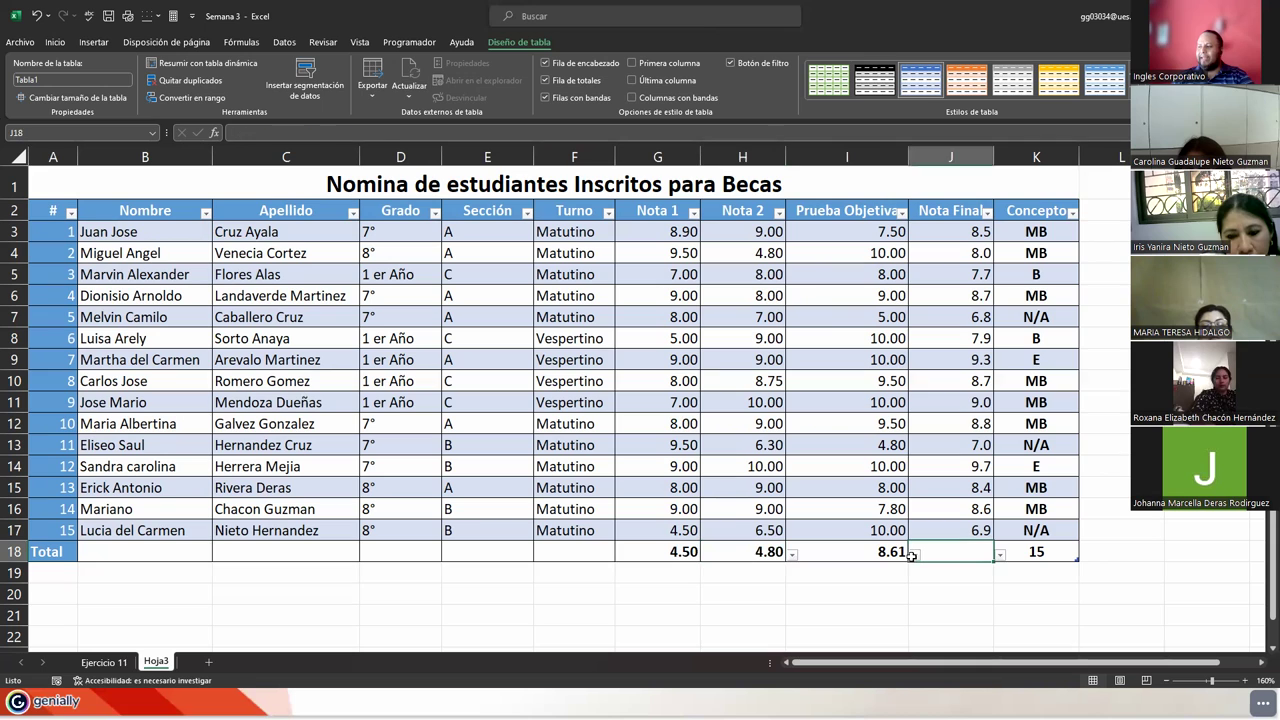
Try the Máx. function for the Prueba Objetiva total in I18 and replace it with Mín
left_click(868, 555)
left_click(914, 556)
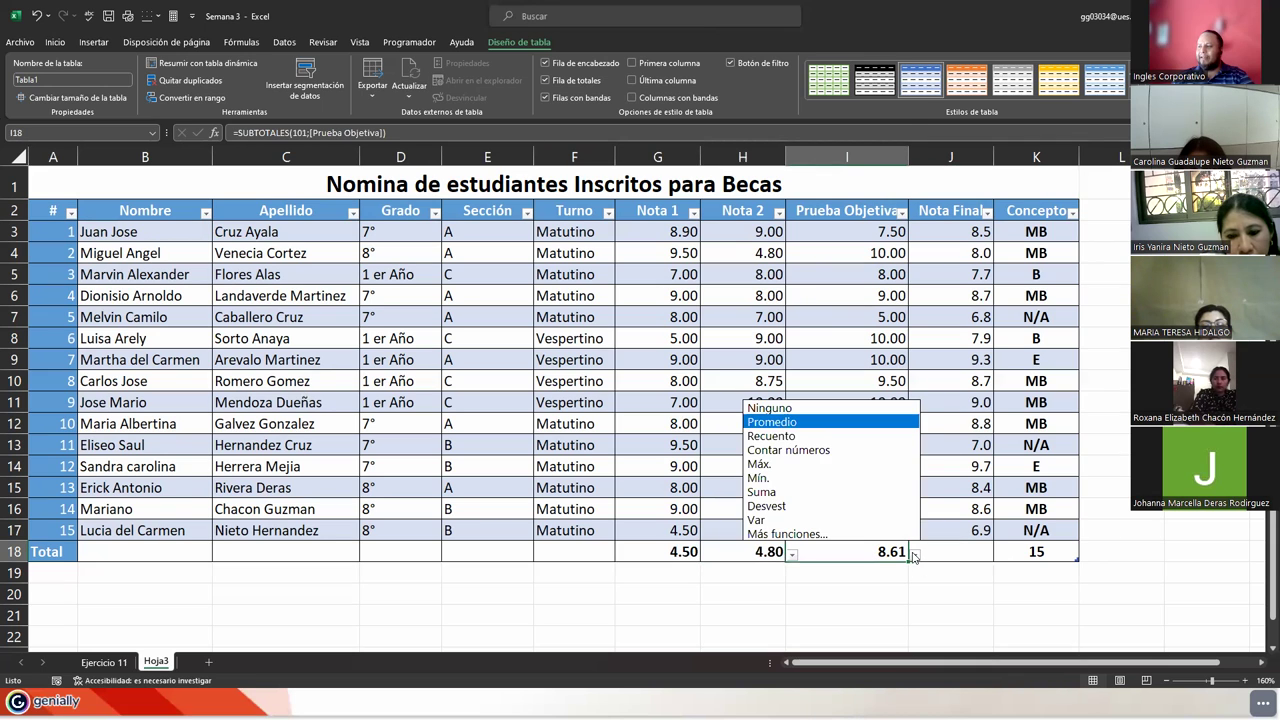
left_click(806, 464)
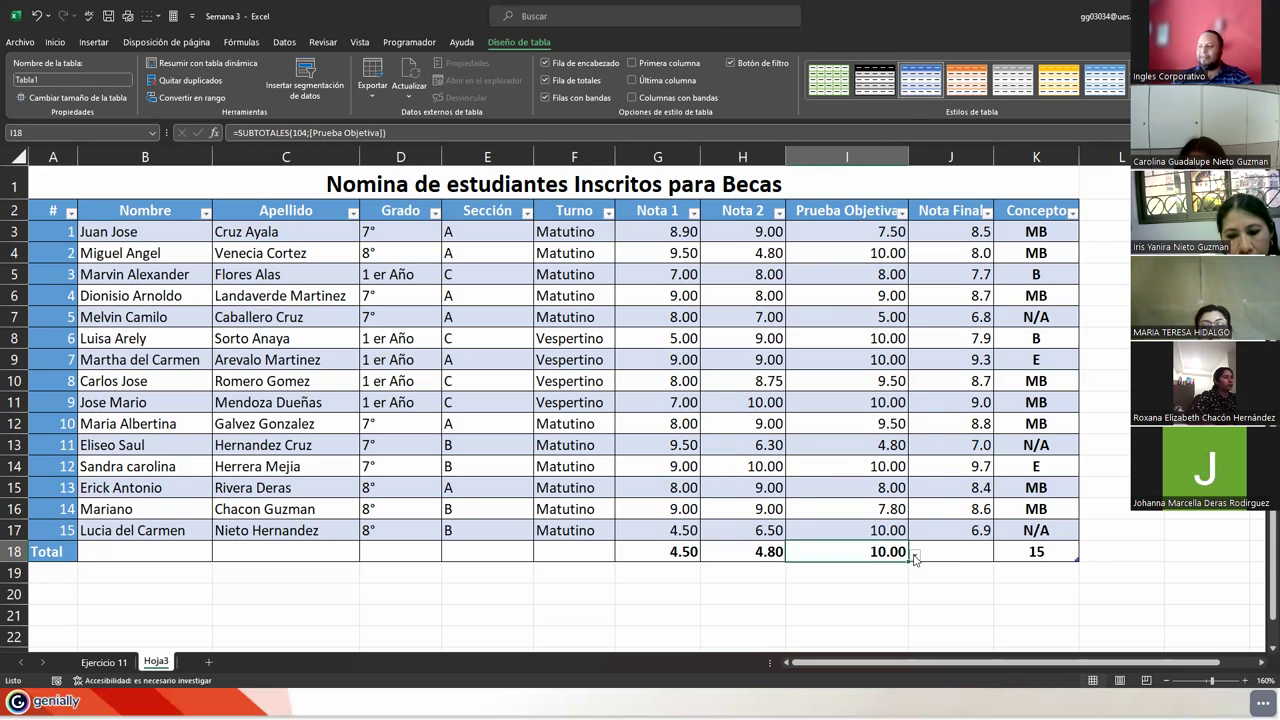
left_click(914, 557)
left_click(814, 478)
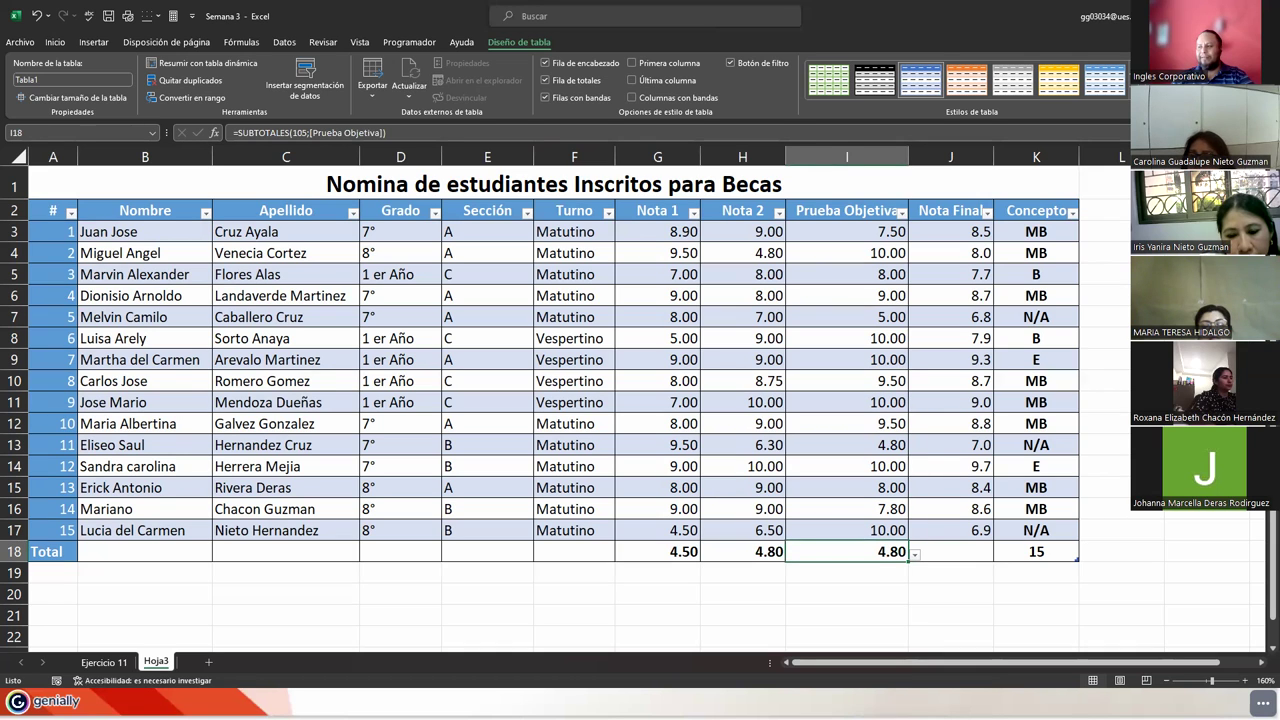
Return the Nota 1, Nota 2 and Prueba Objetiva totals in row 18 to the Promedio function
left_click(683, 552)
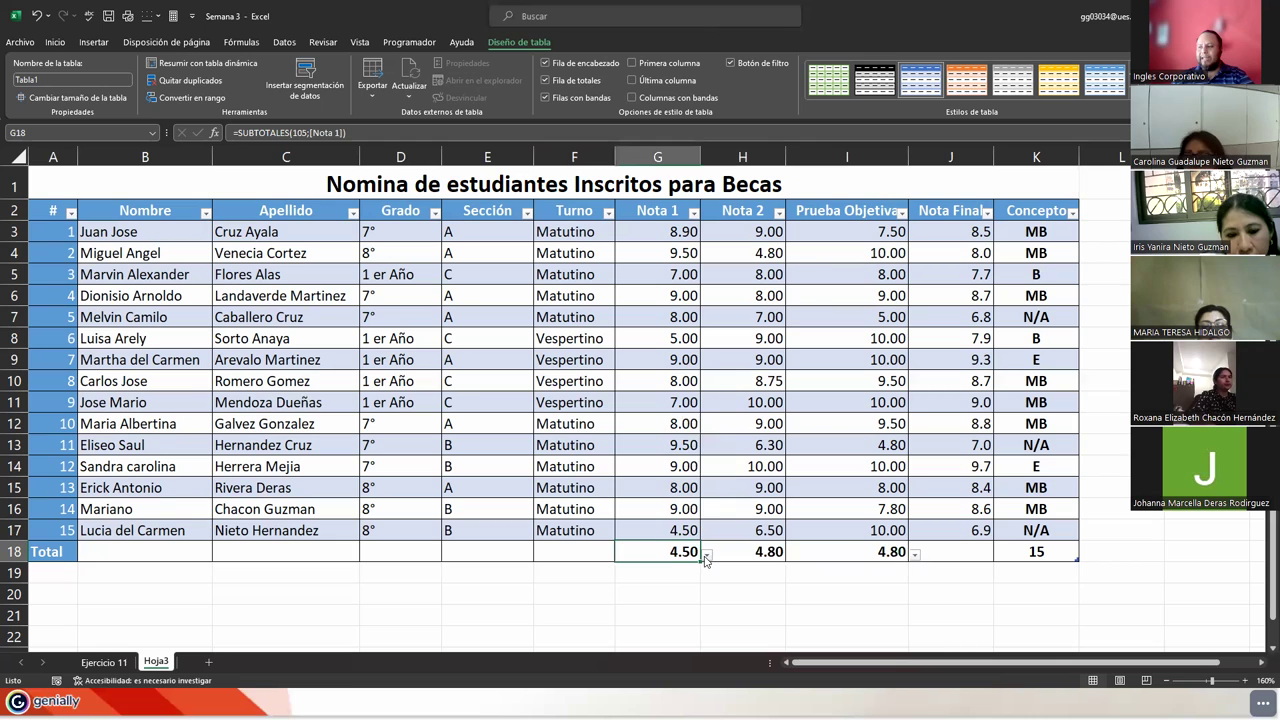
left_click(705, 556)
left_click(655, 422)
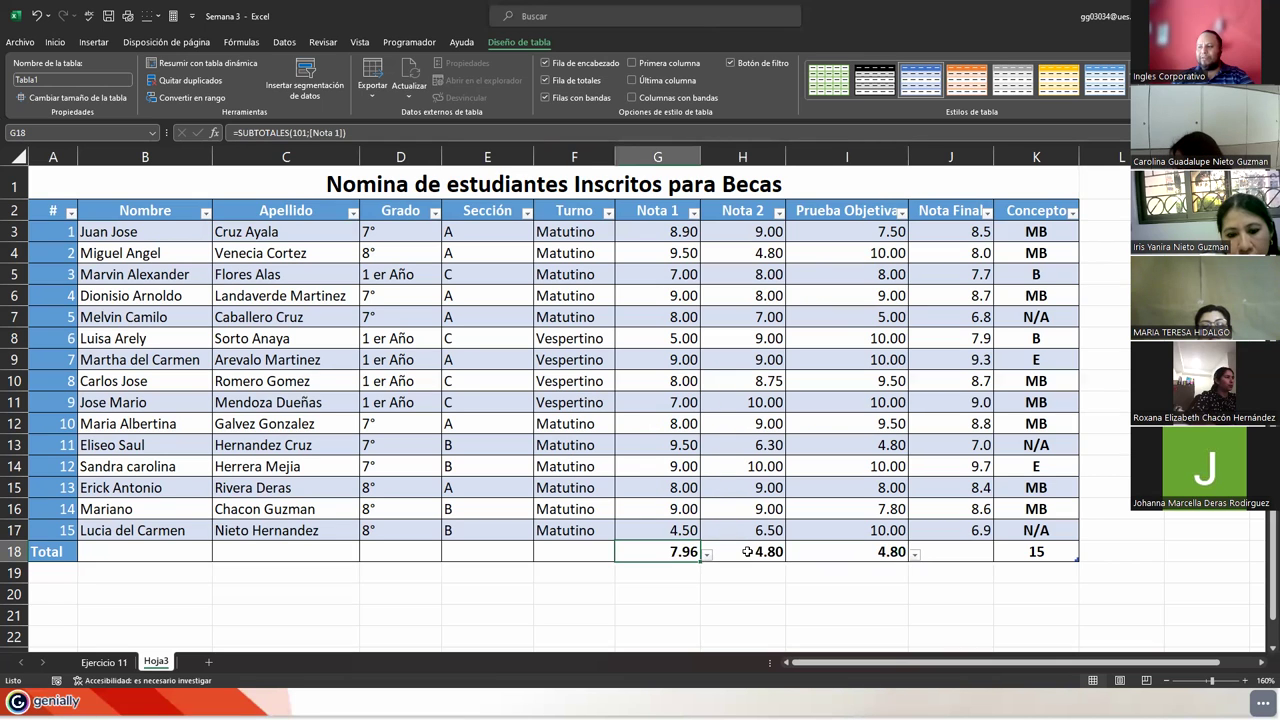
left_click(770, 552)
left_click(791, 556)
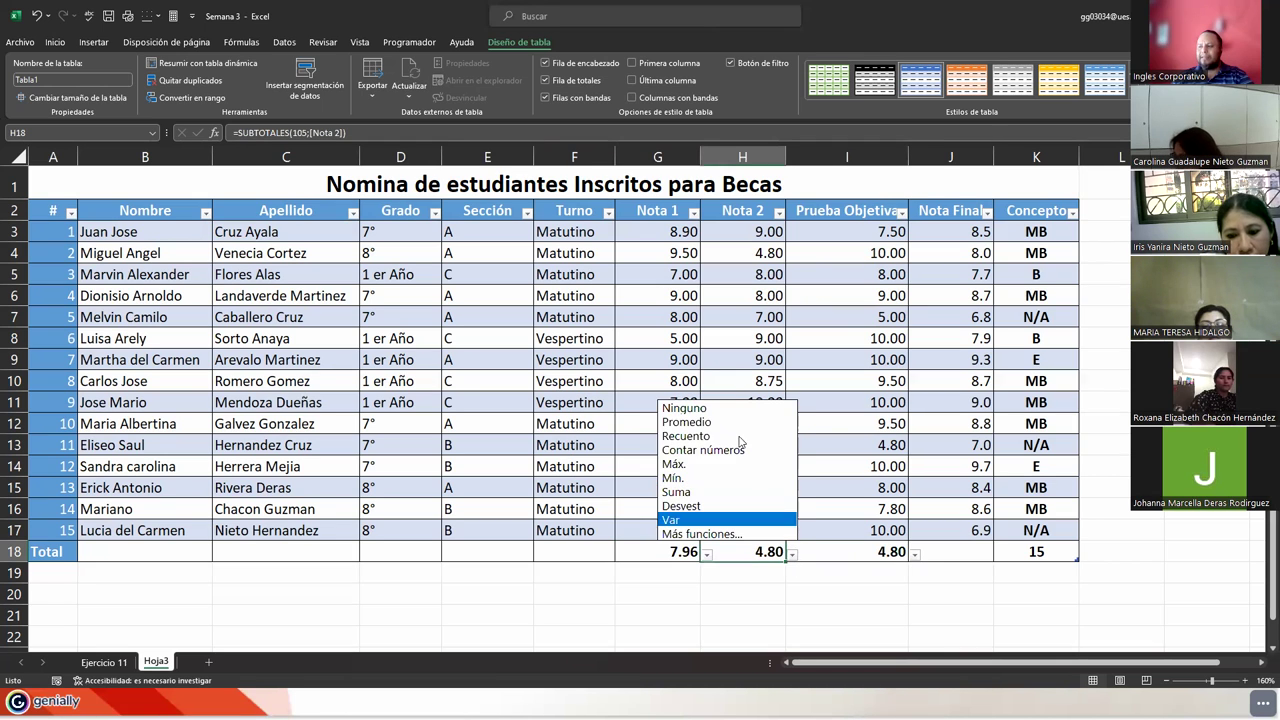
left_click(765, 421)
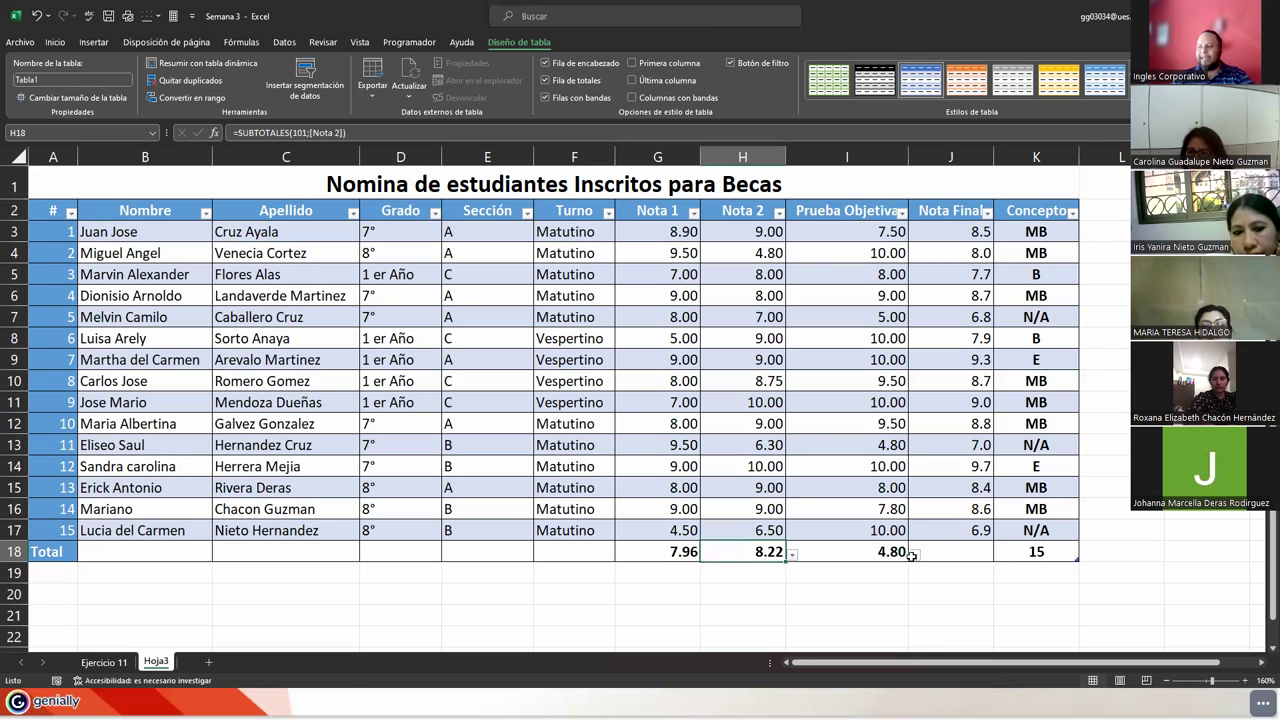
left_click(890, 552)
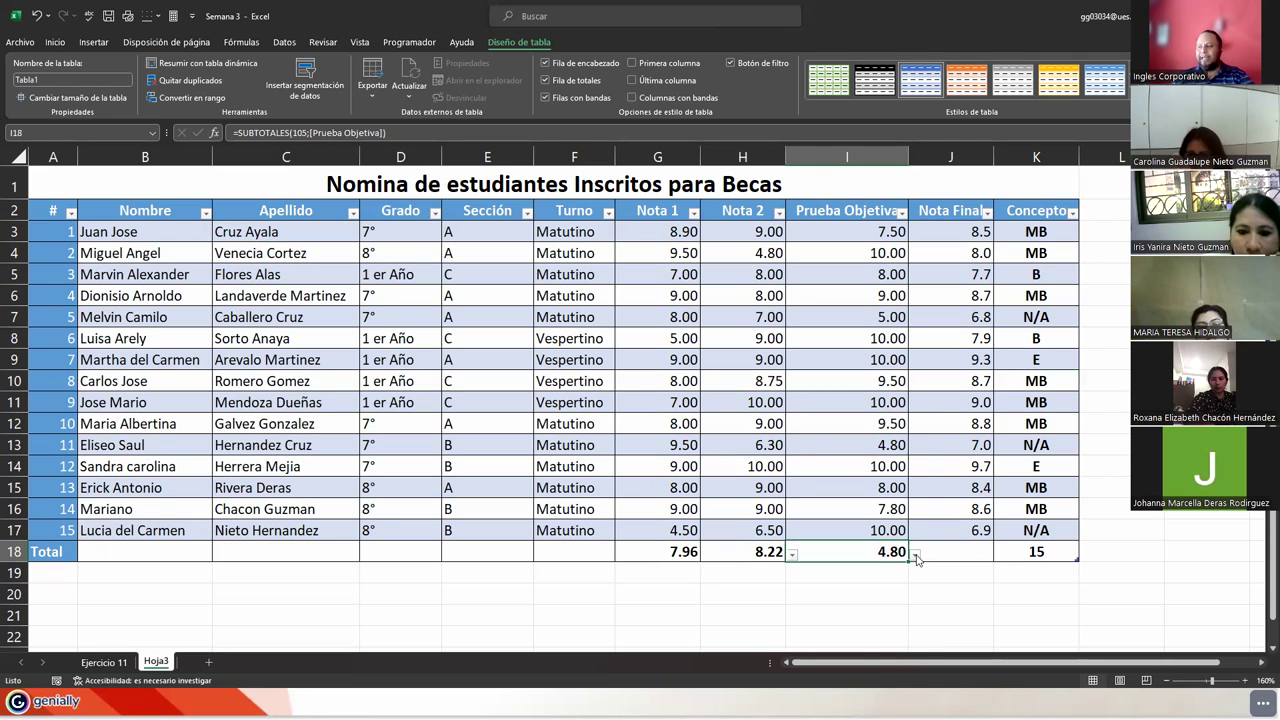
left_click(914, 555)
left_click(790, 421)
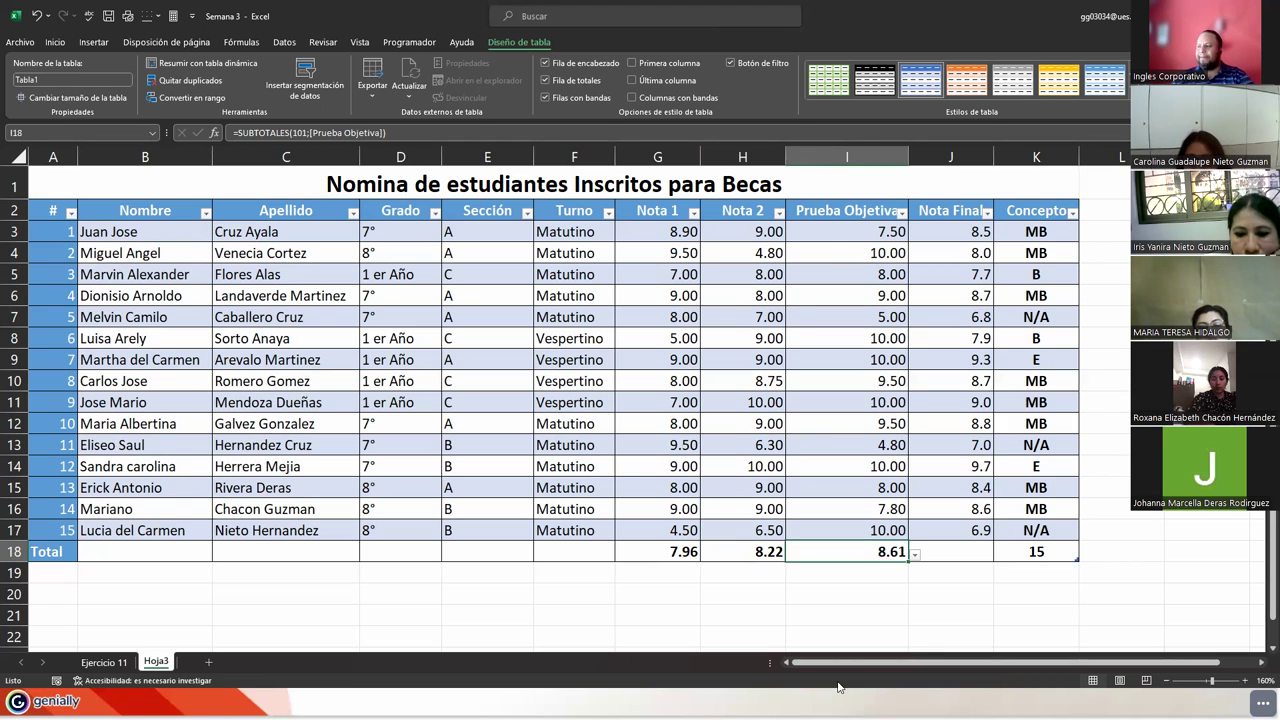
Set the Nota Final total in J18 to the Recuento function
left_click(943, 552)
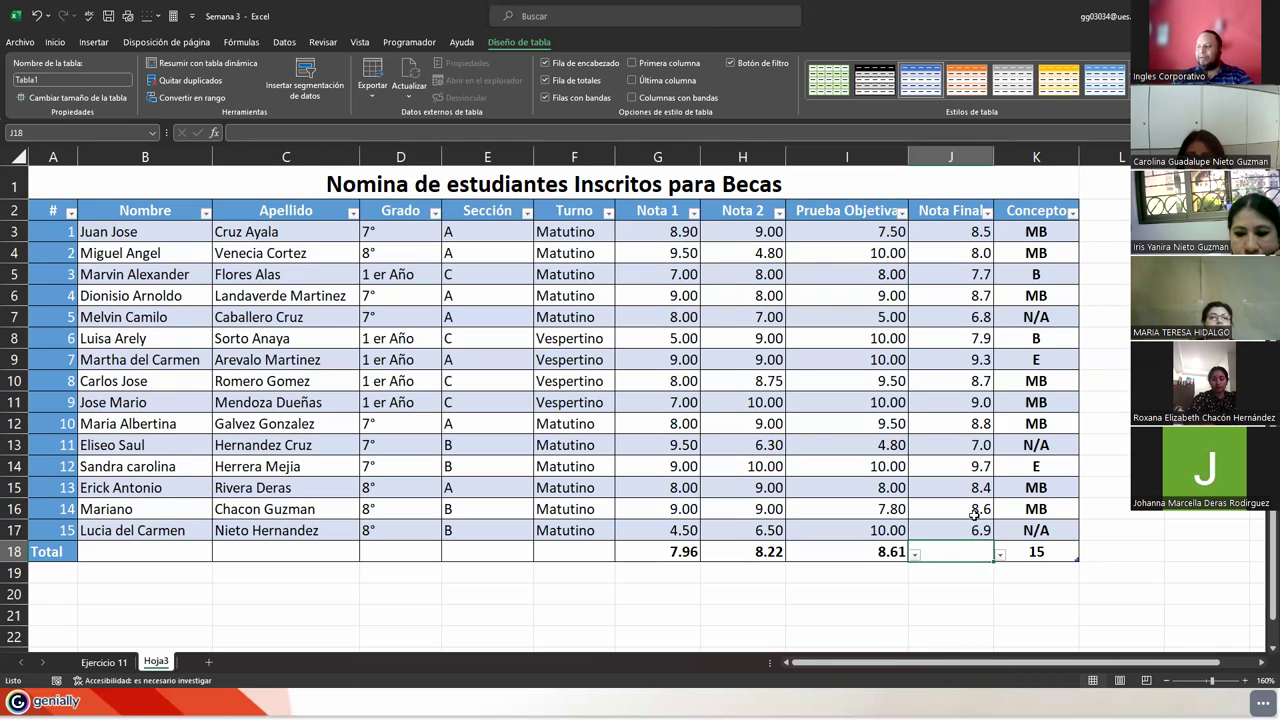
left_click(1000, 556)
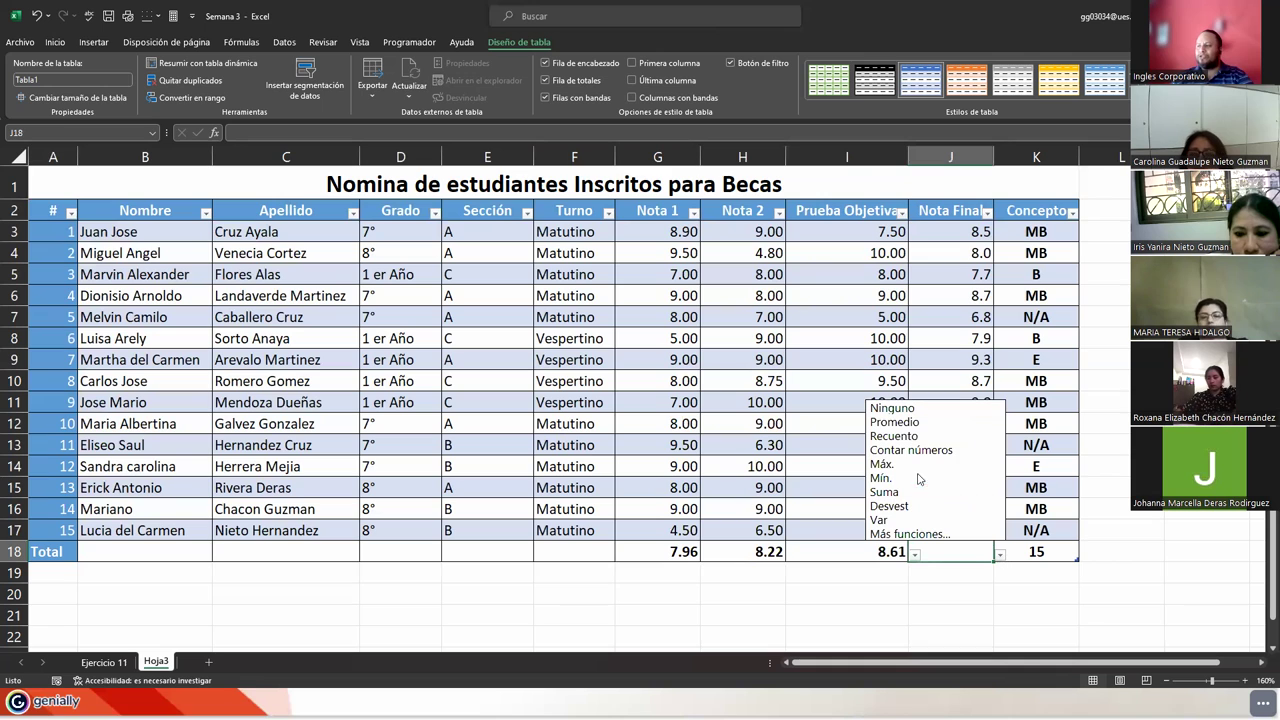
left_click(905, 436)
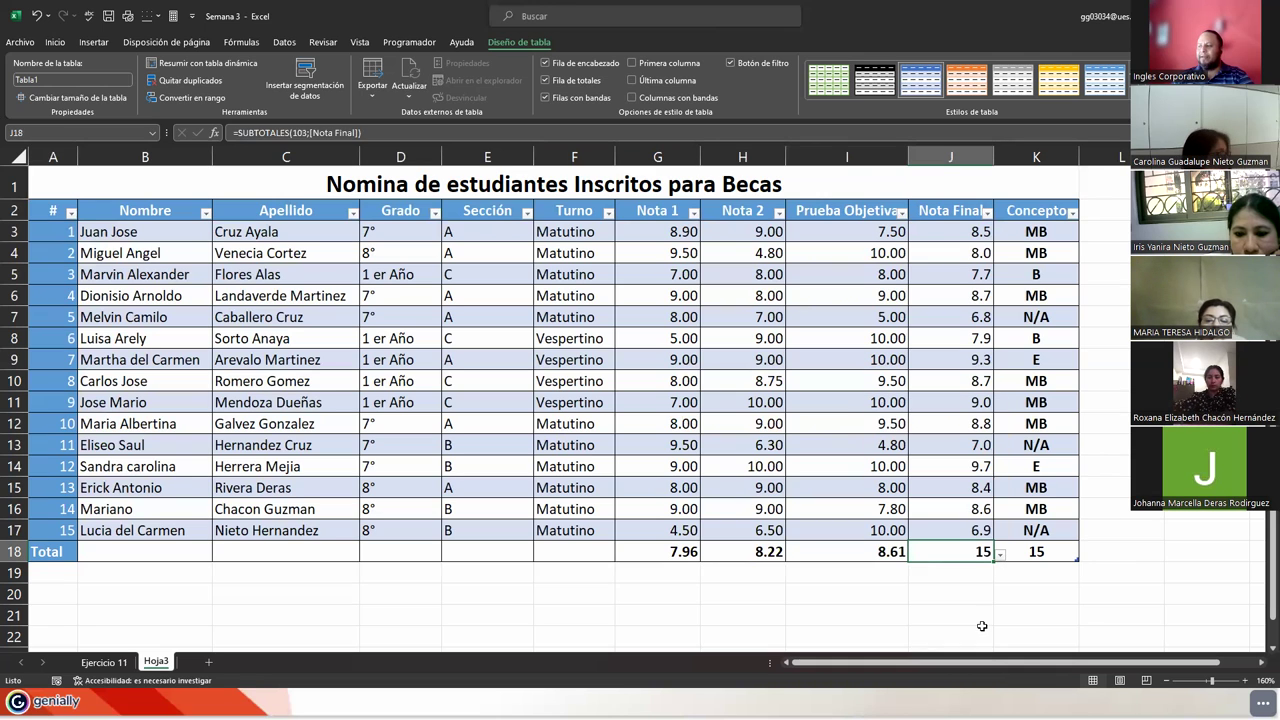
Test the Recuento total by clearing J12, entering the text A there and clearing the cell again
left_click(944, 420)
key("Delete")
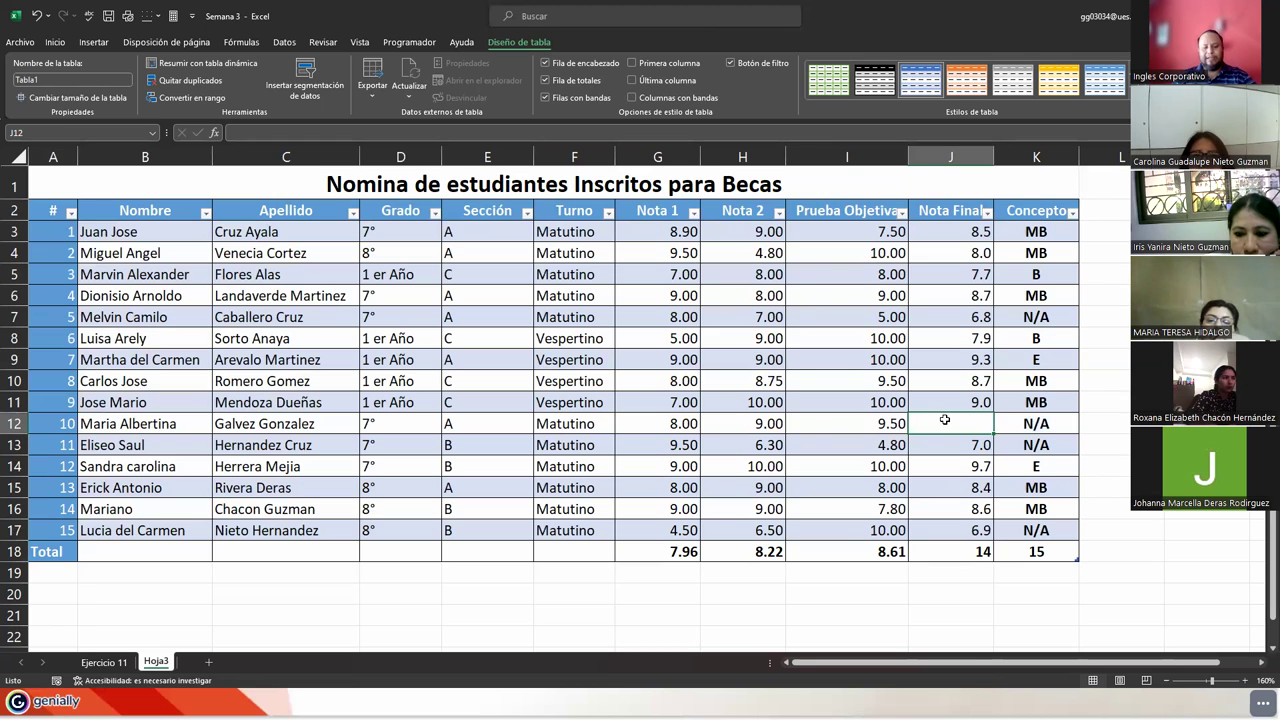
type("A")
key("Return")
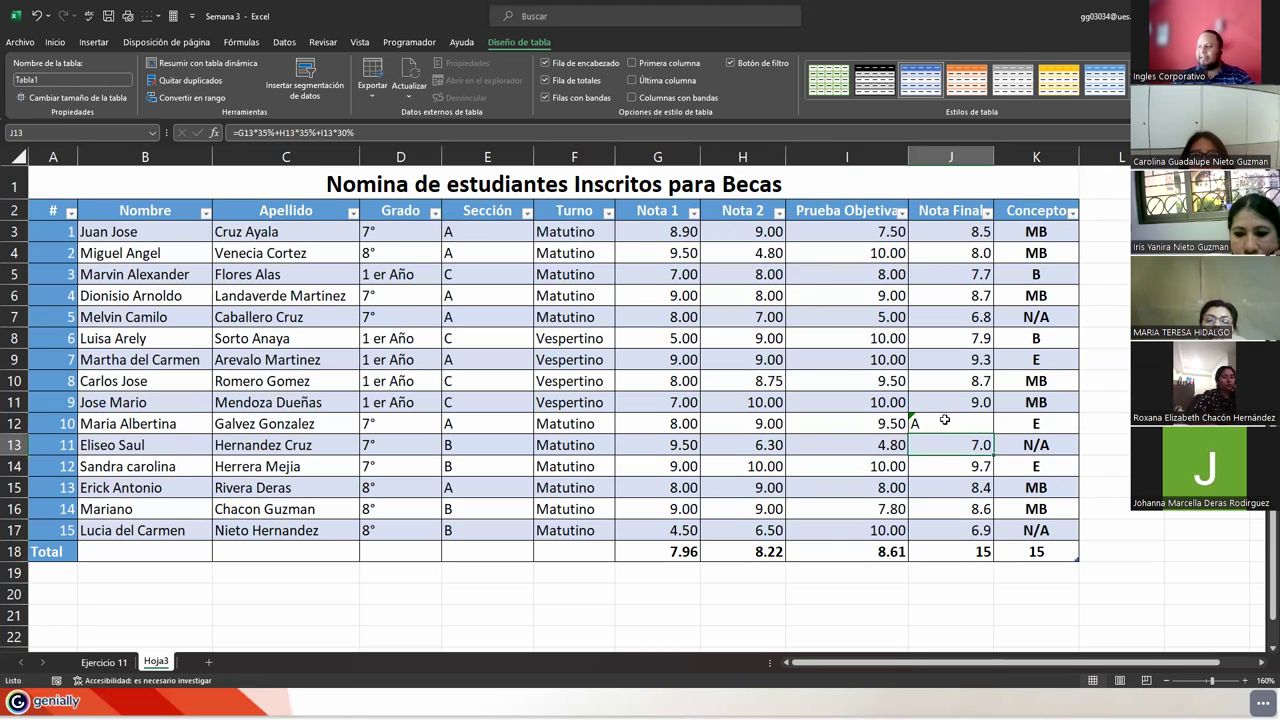
left_click(944, 420)
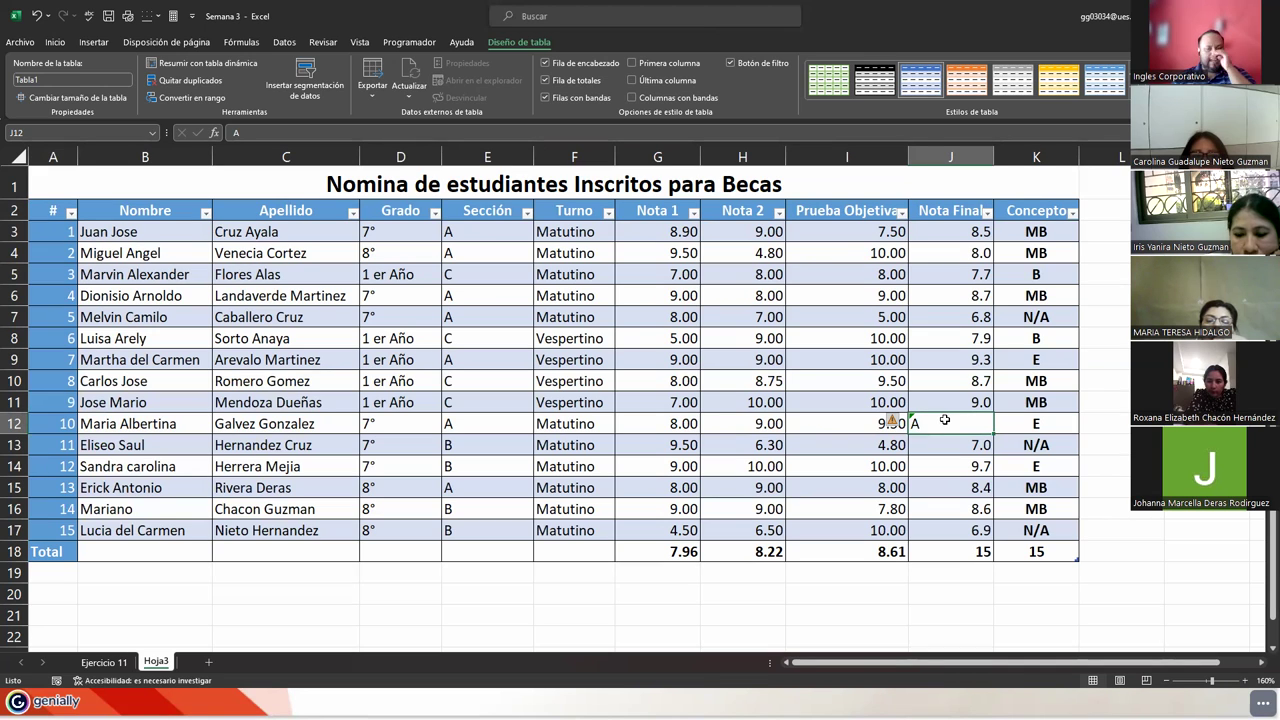
key("Delete")
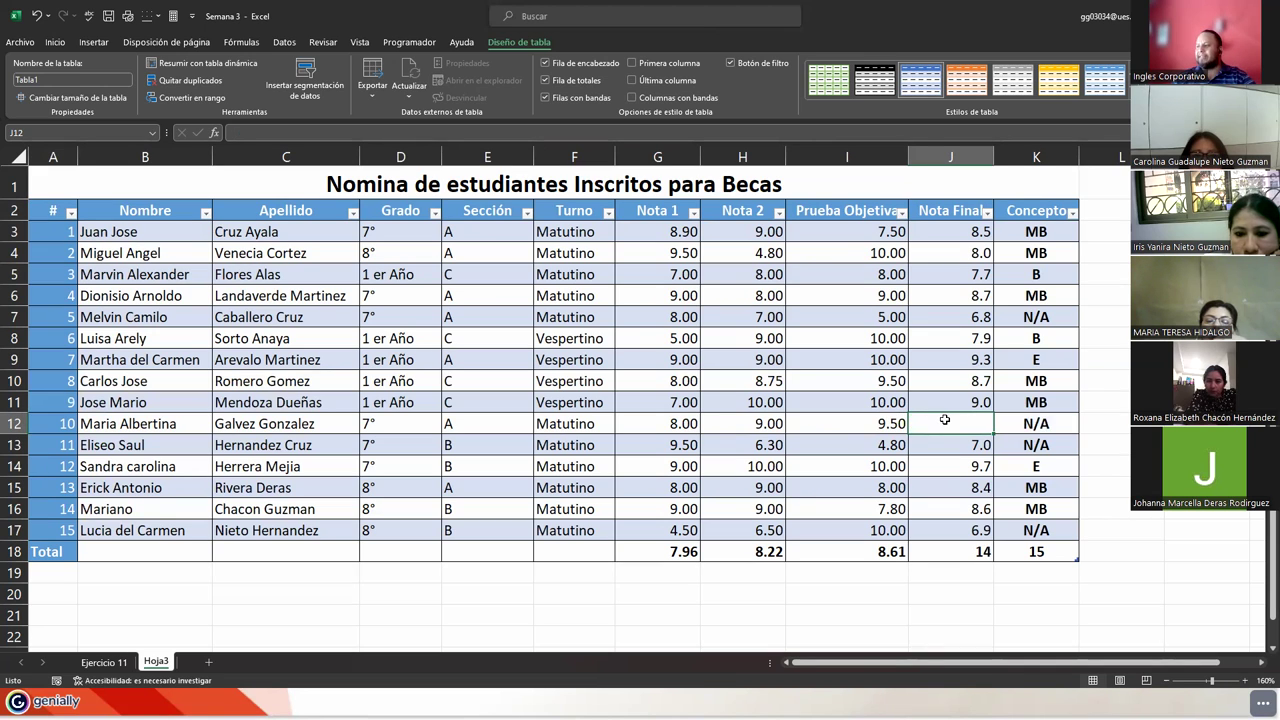
Set the Nota Final total in J18 to the Contar números function
left_click(960, 556)
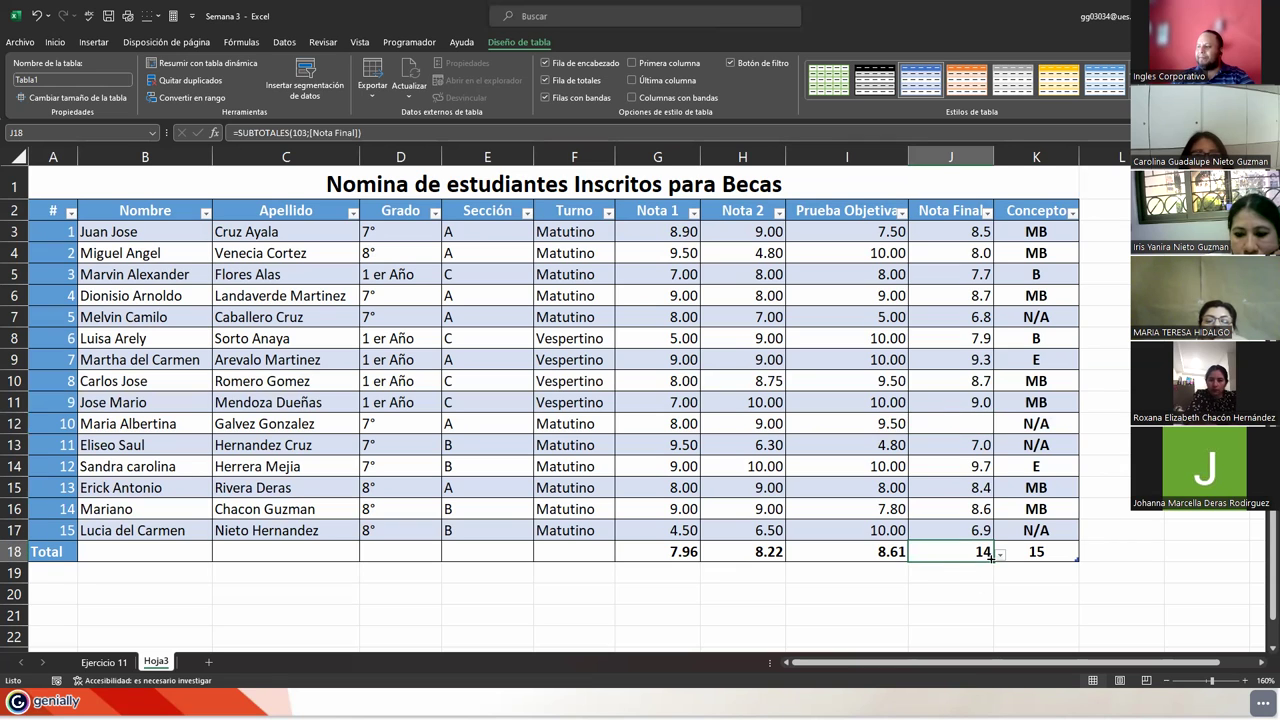
left_click(999, 555)
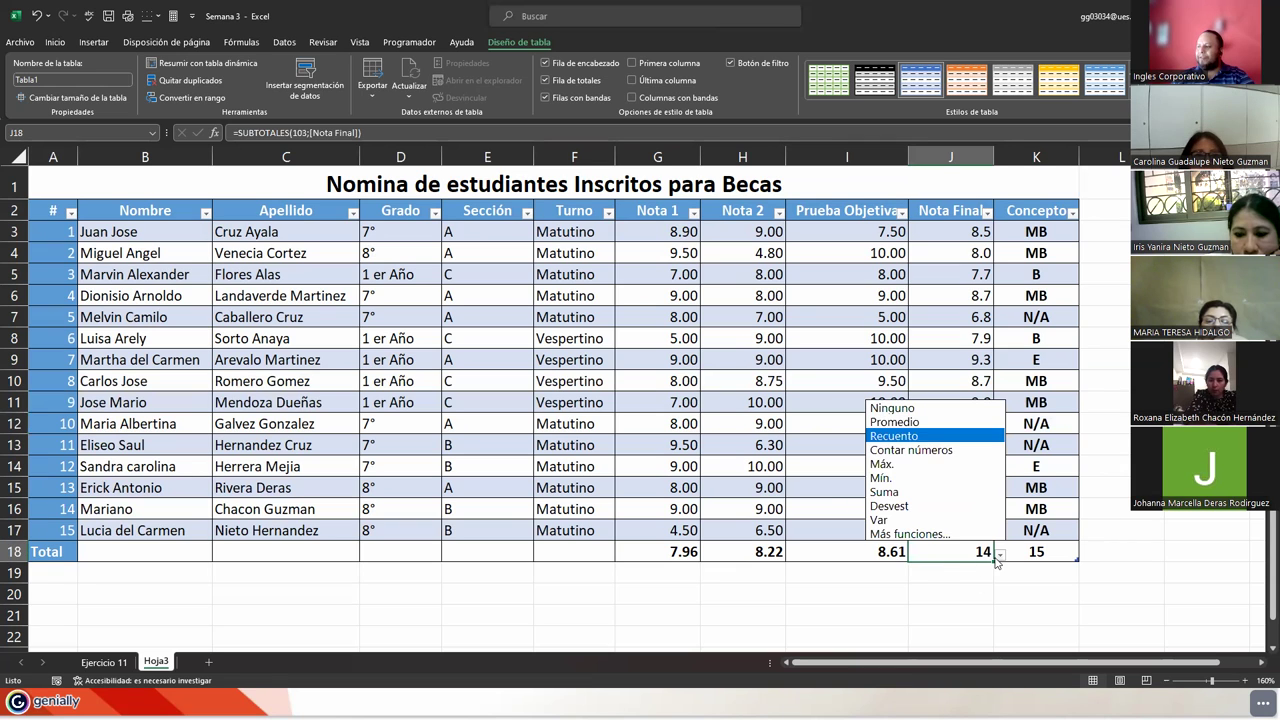
left_click(944, 451)
Test the Contar números total by entering the text A in J12 and clearing it again
left_click(955, 426)
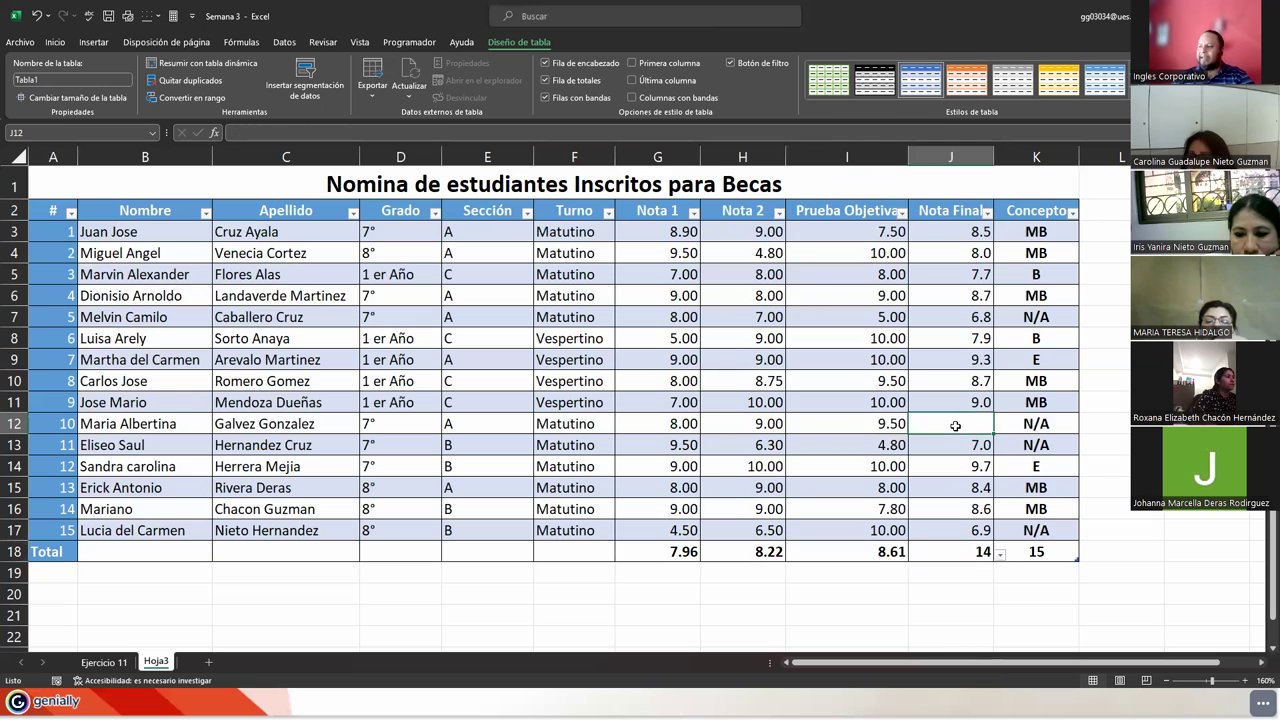
type("A")
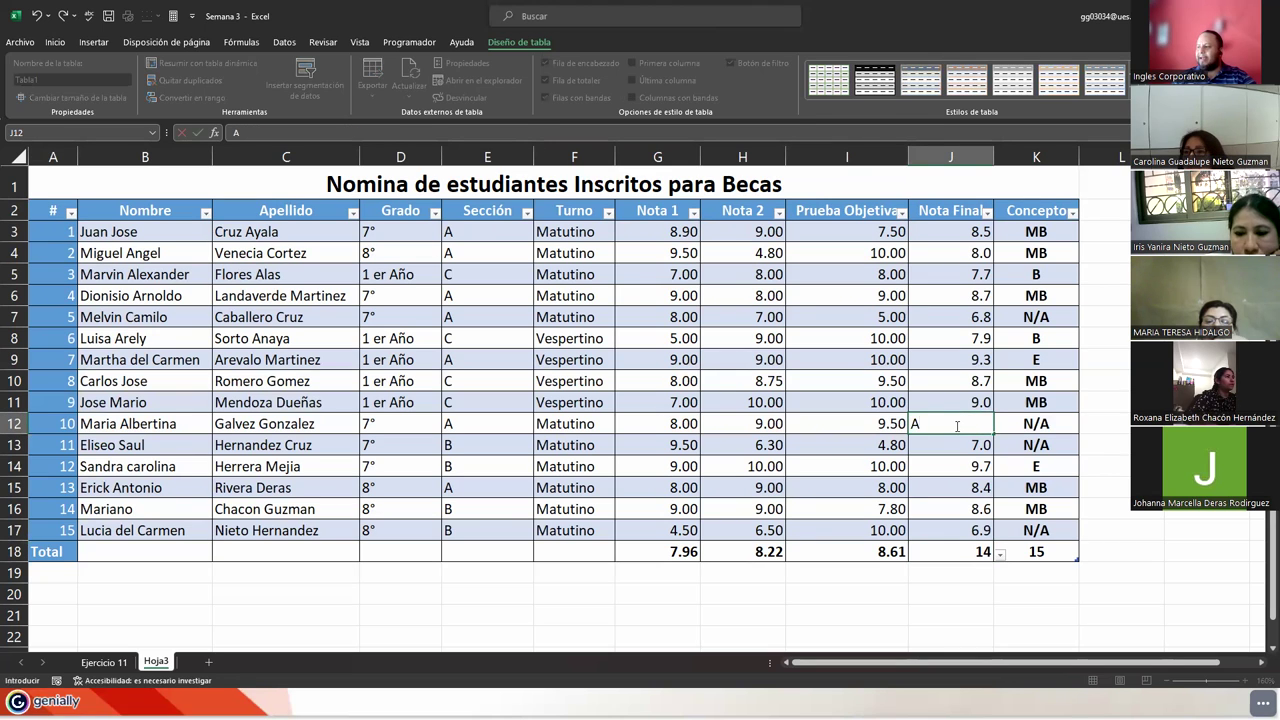
key("Return")
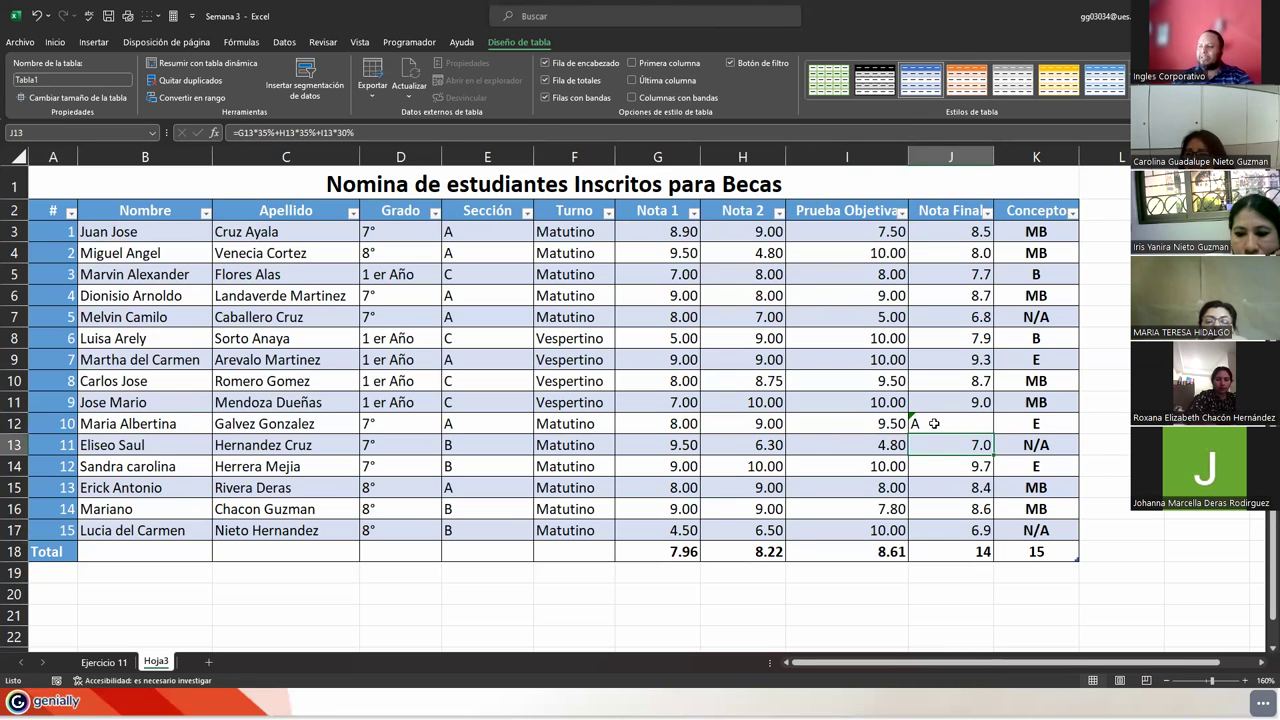
left_click(933, 423)
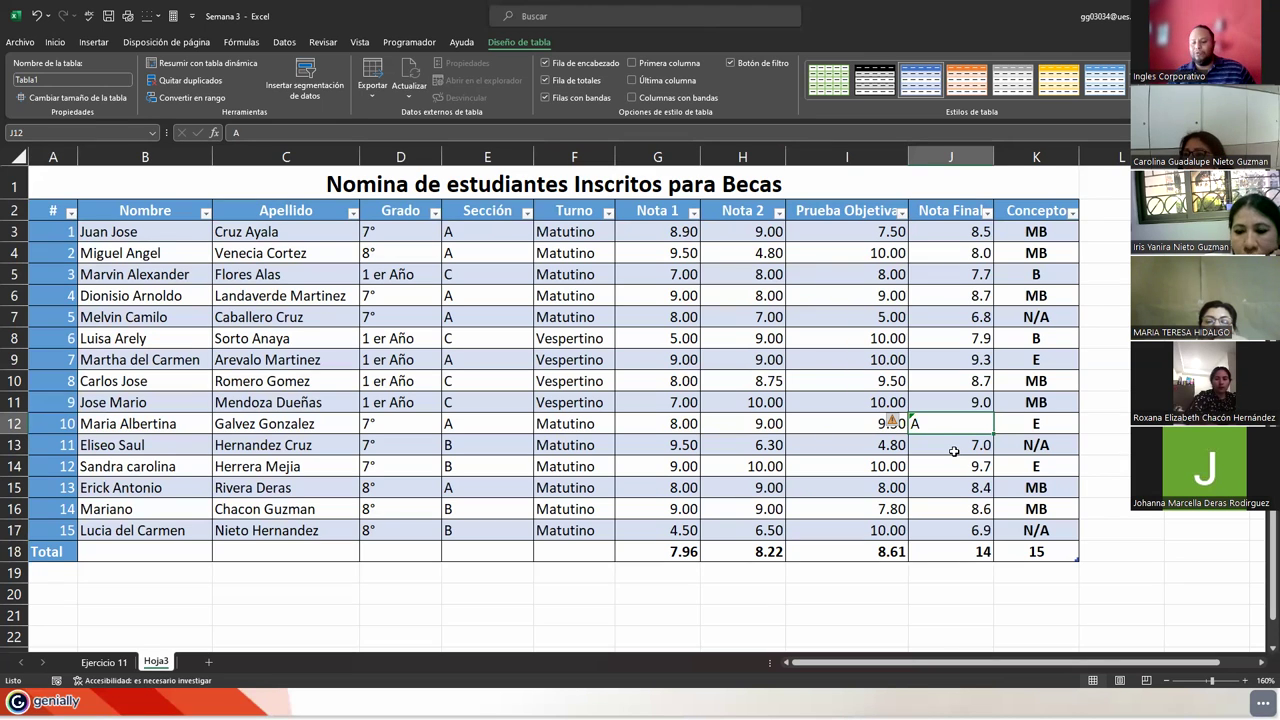
key("Delete")
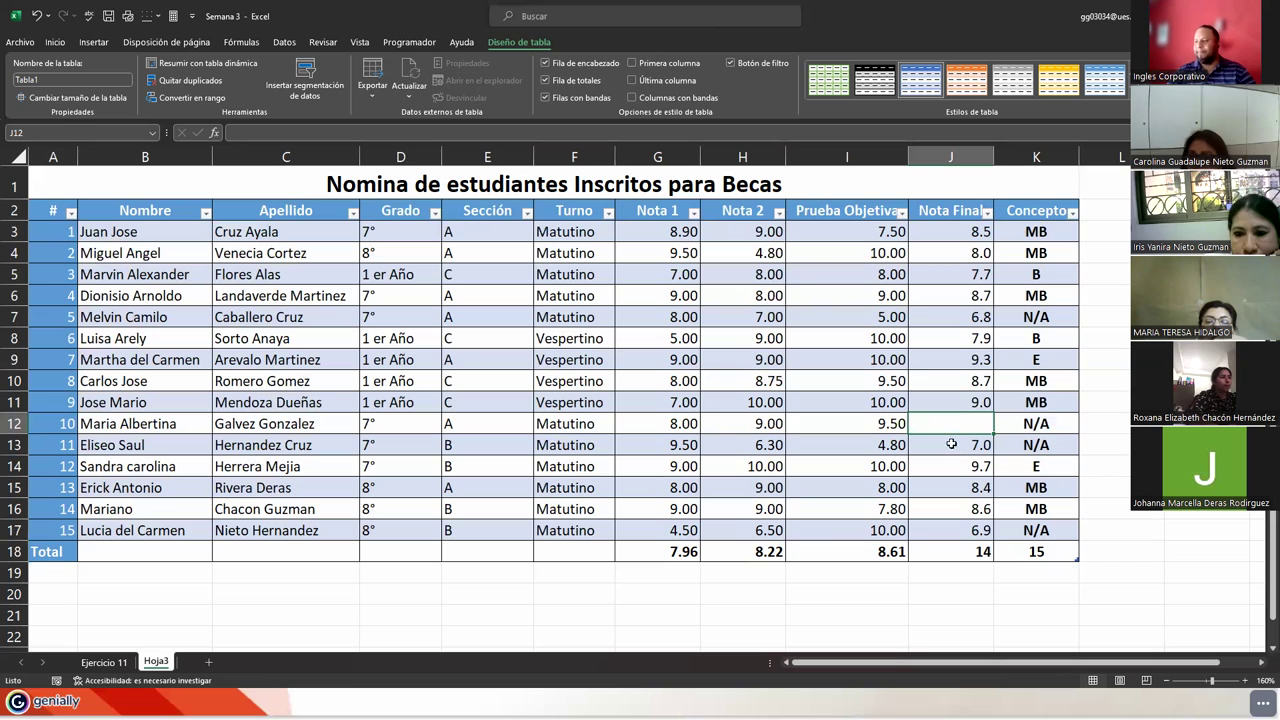
Restore the Nota Final formula in J12 by filling it down from J11, and select the total in J18
left_click(948, 398)
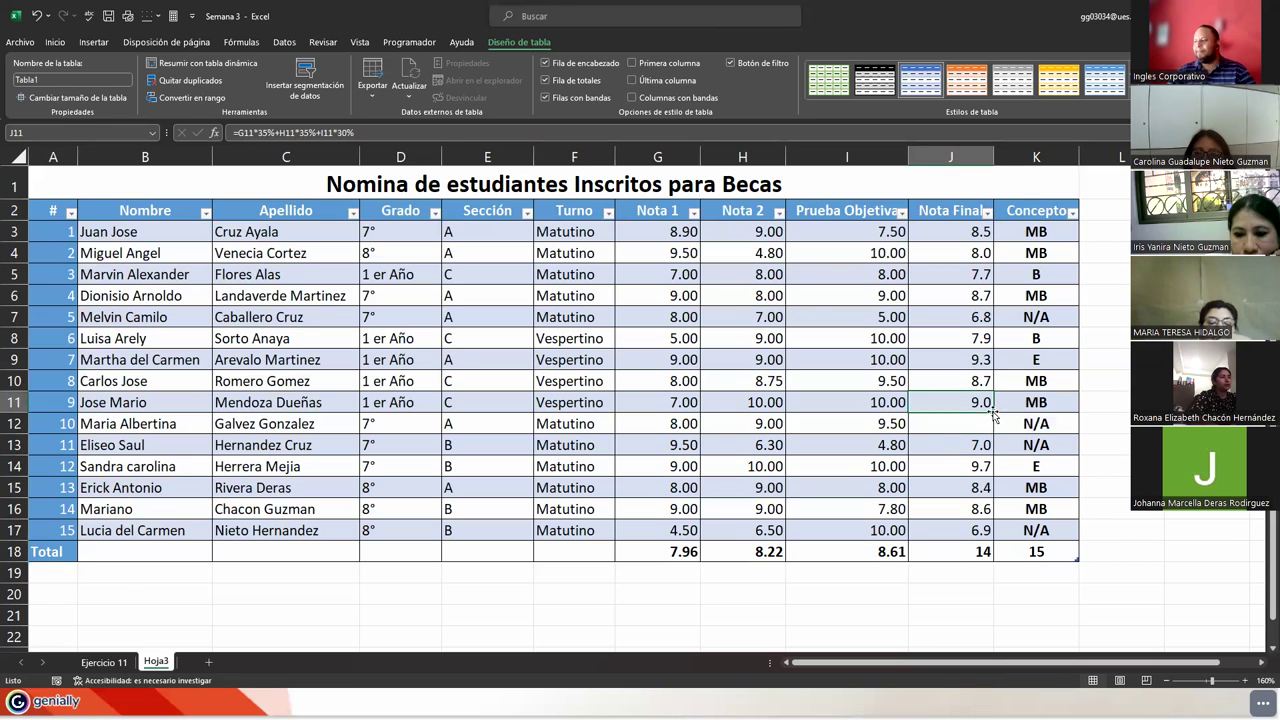
left_click_drag(993, 412, 990, 433)
left_click(937, 555)
key("Right")
key("Left")
left_click(682, 552)
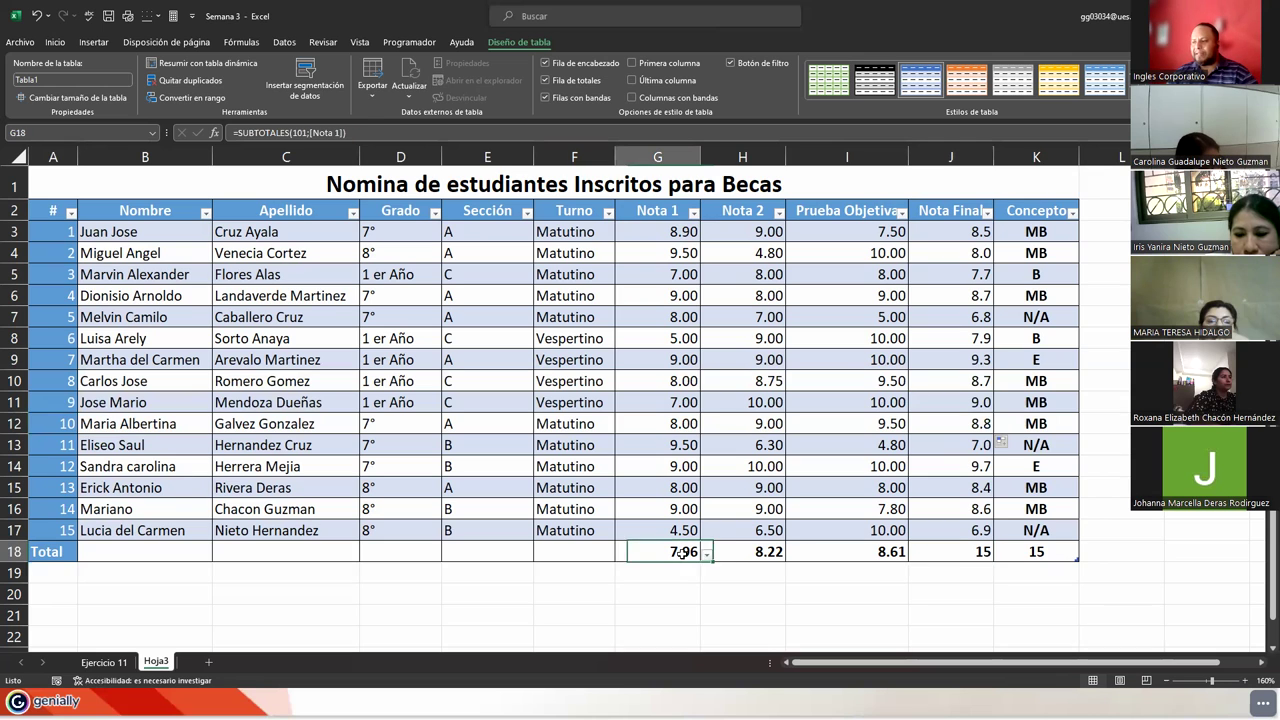
left_click(707, 557)
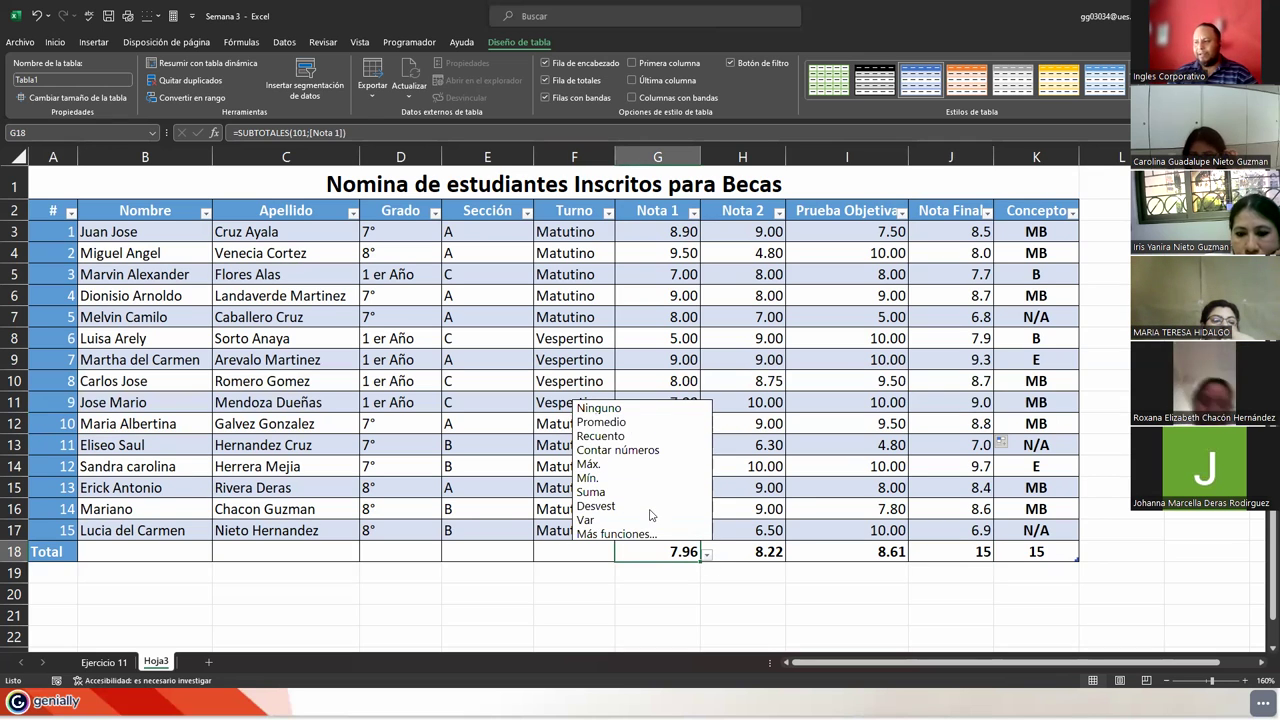
left_click(539, 540)
Enter the label PROMEDIO in the total row's Turno cell, F18
left_click(131, 563)
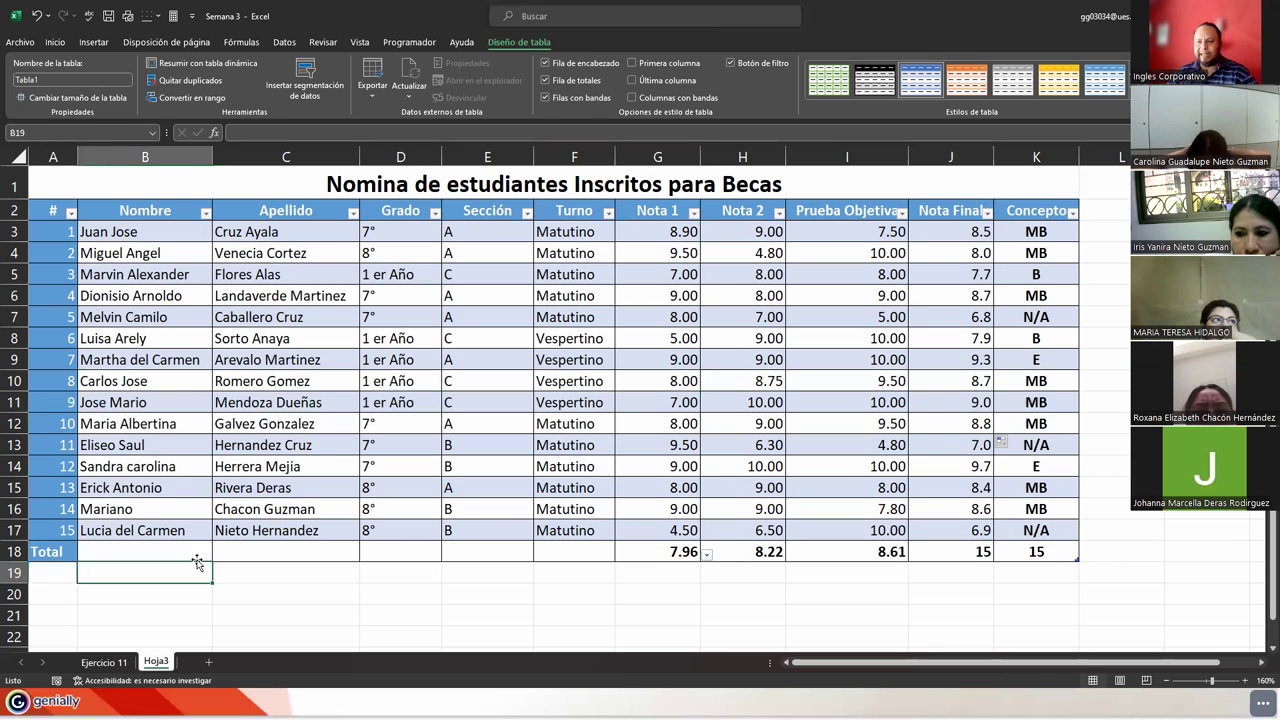
left_click(250, 552)
left_click(405, 546)
left_click(478, 551)
left_click(562, 550)
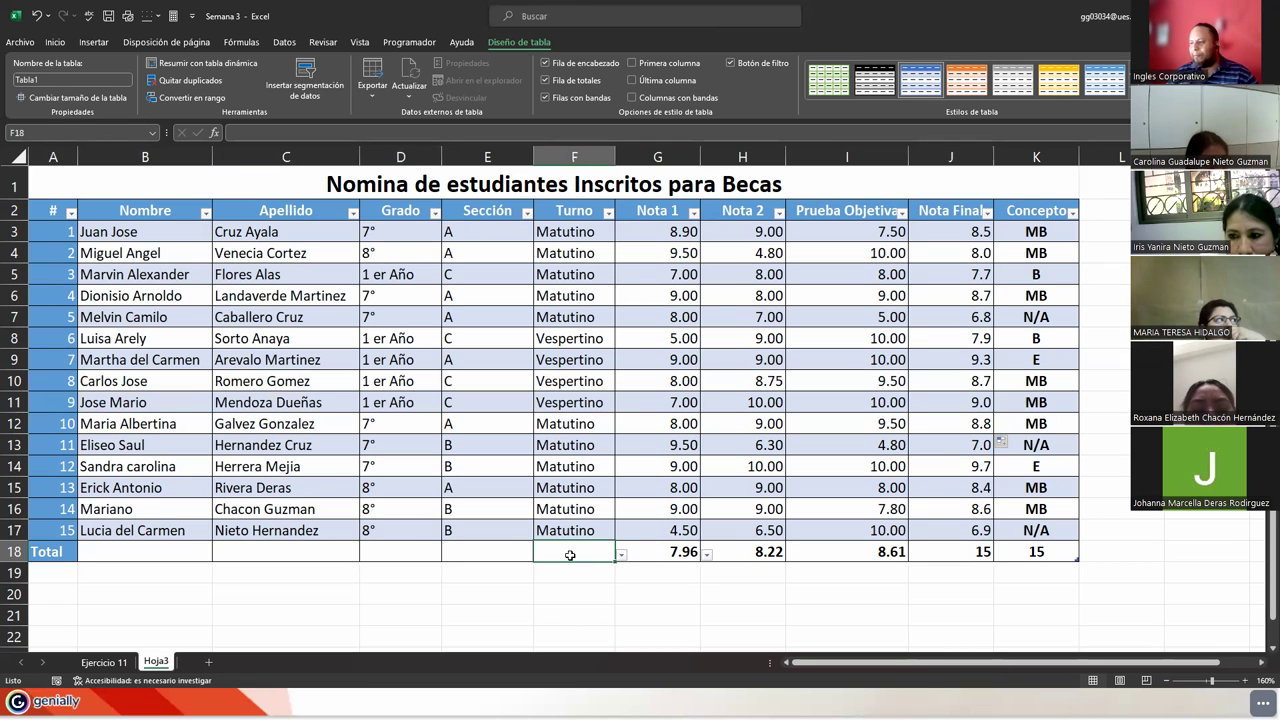
type("PROMEDIo")
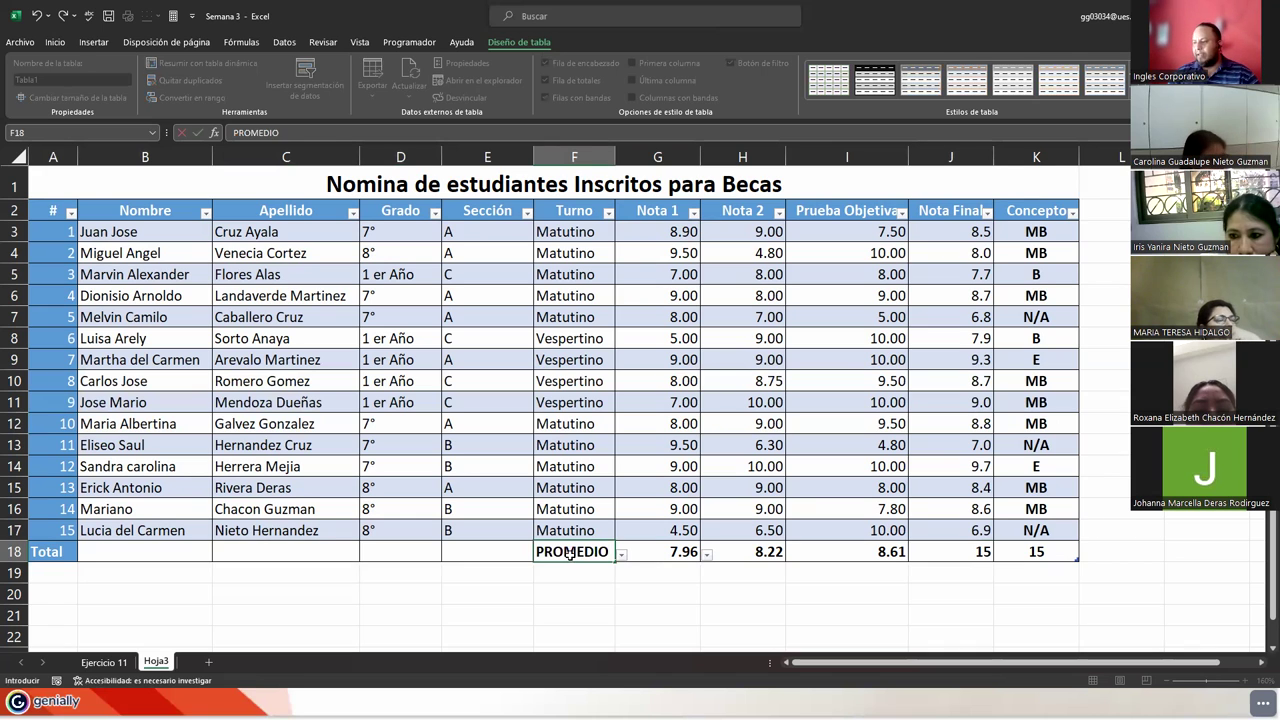
key("Tab")
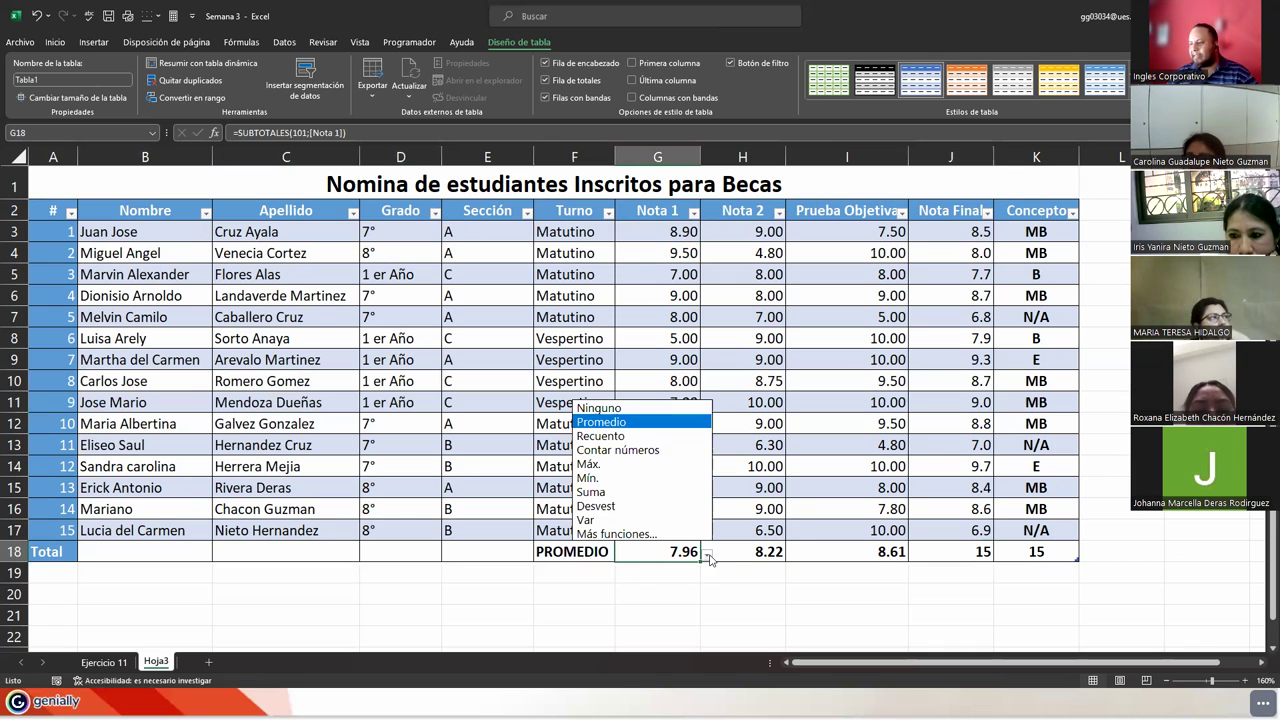
Keep Promedio as the Nota 1 total in G18 and check the functions chosen for the Nota 2 and Prueba Objetiva totals
left_click(610, 421)
left_click(748, 549)
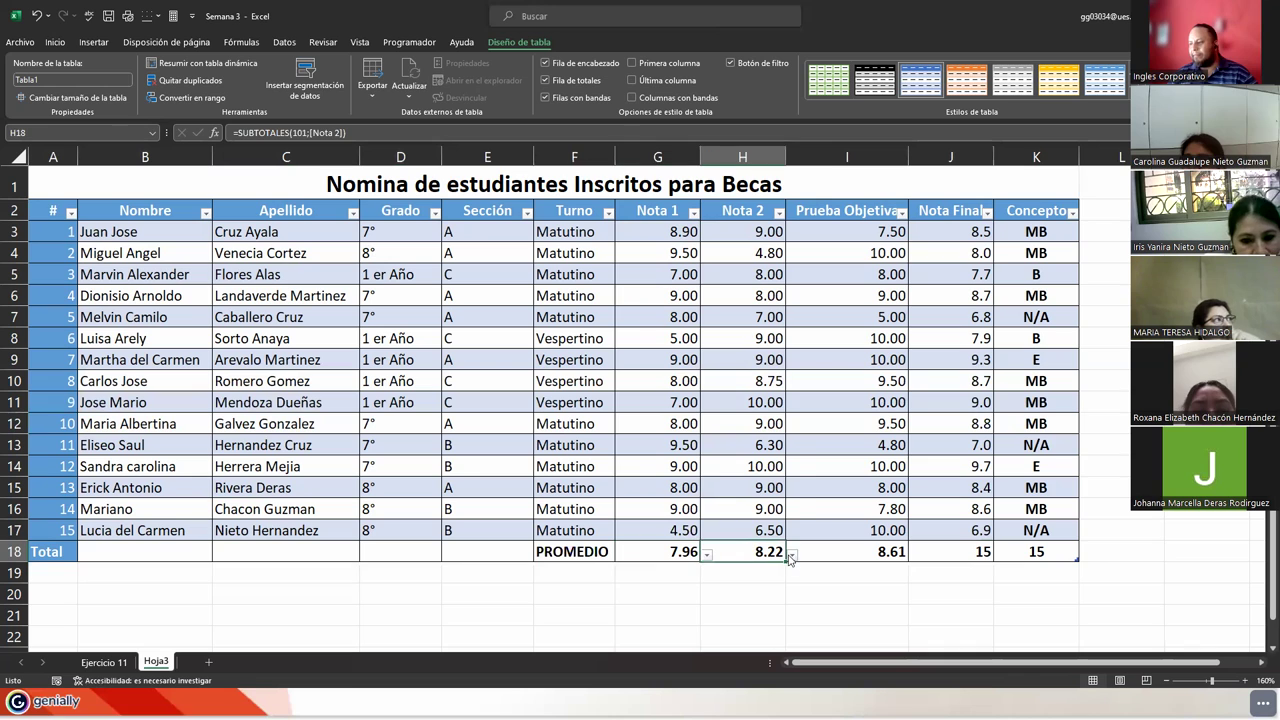
left_click(793, 556)
left_click(793, 556)
left_click(893, 552)
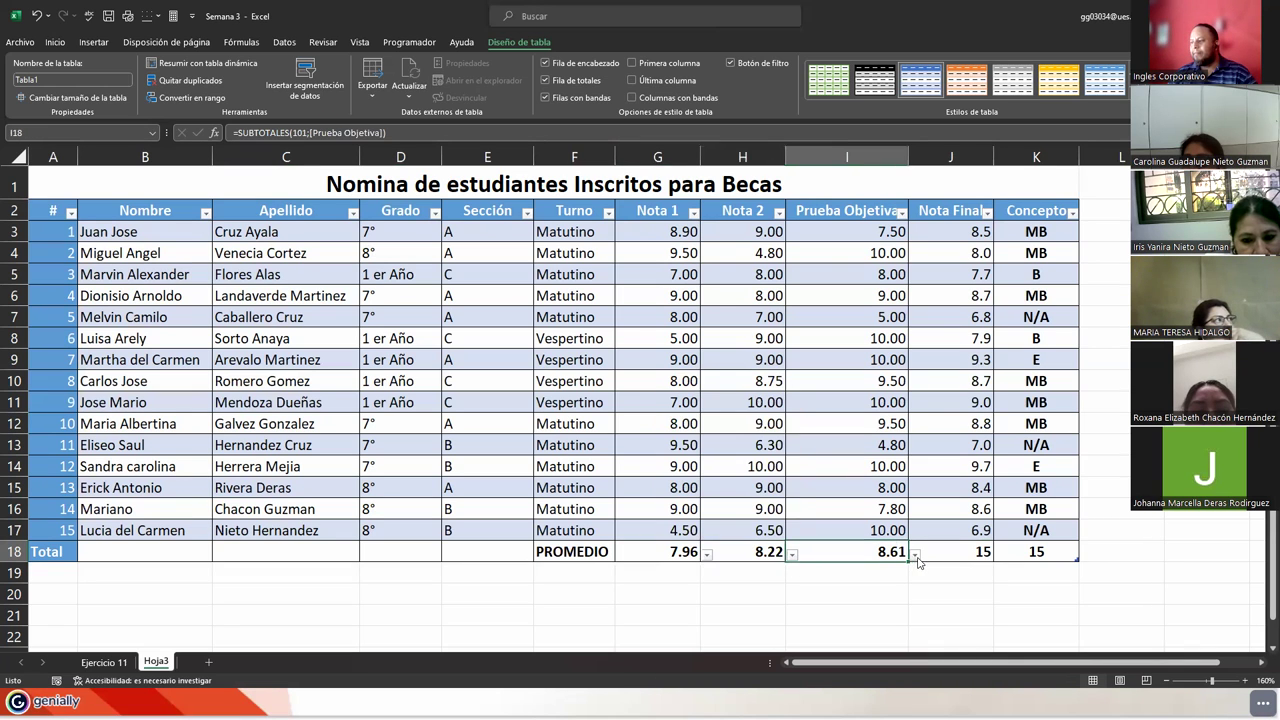
left_click(914, 556)
left_click(914, 556)
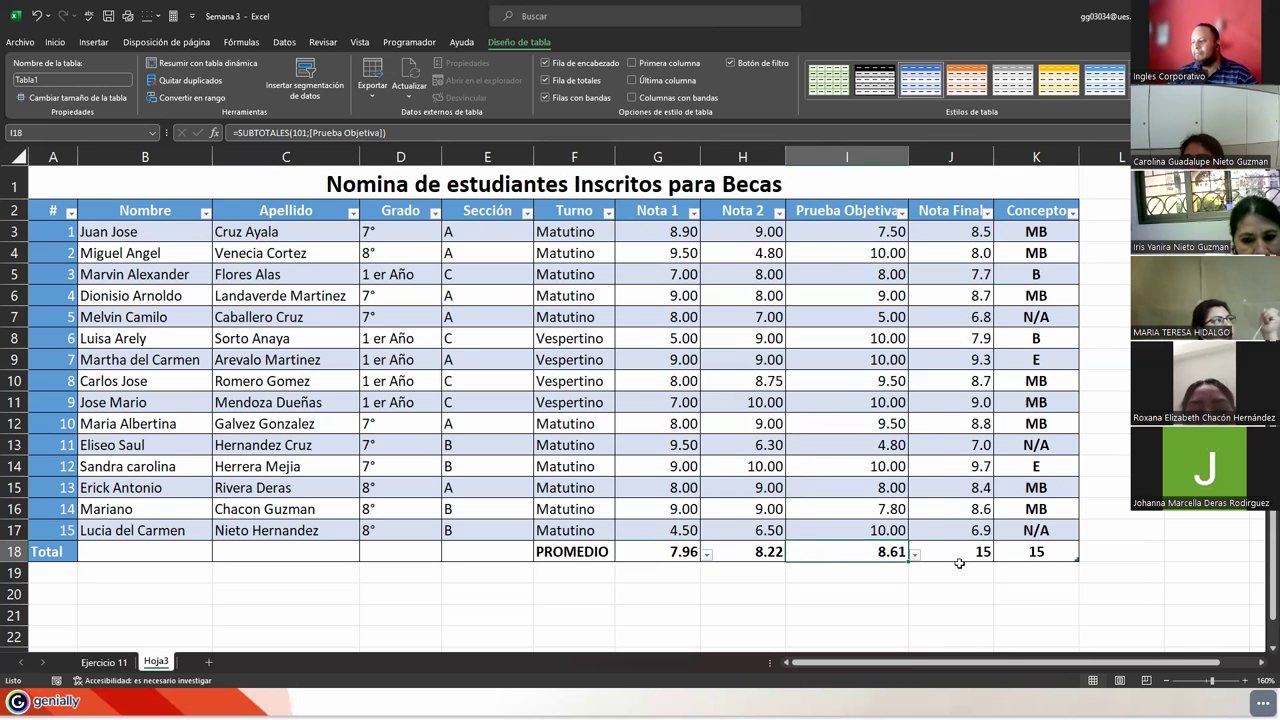
Set the total-row functions of Nota Final in J18 and Concepto in K18 to Ninguno
left_click(958, 556)
left_click(1000, 555)
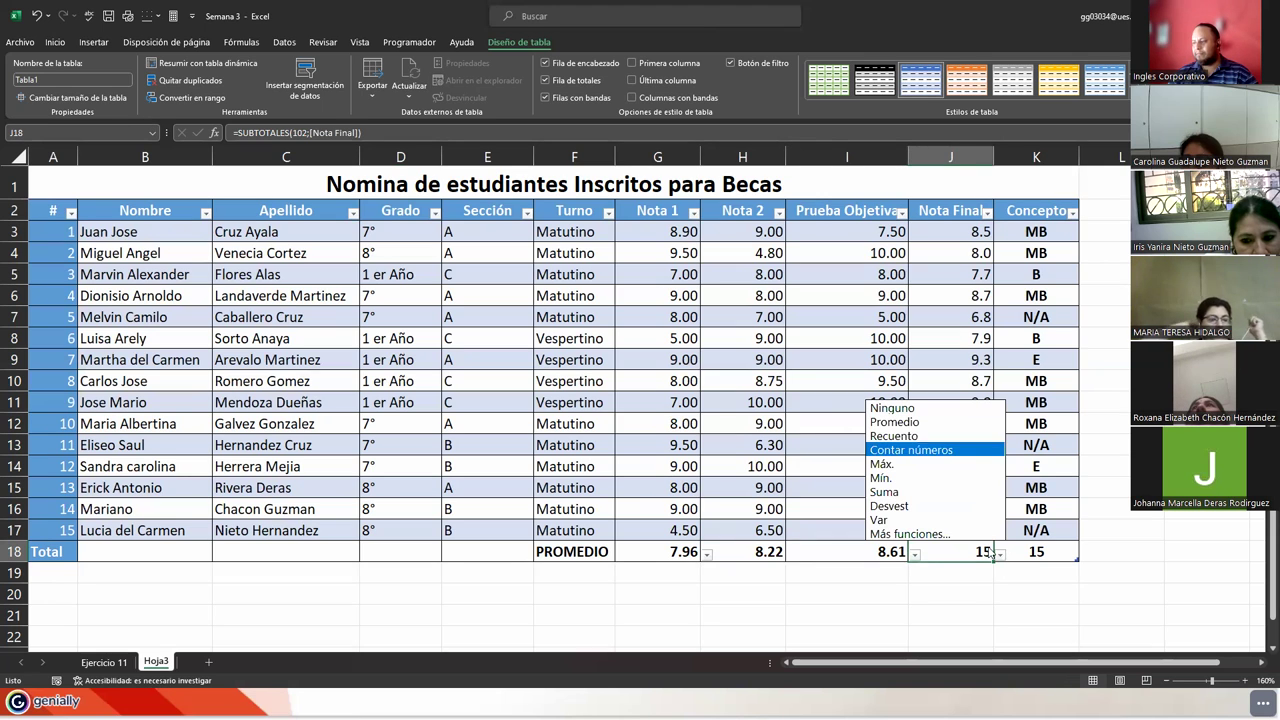
left_click(883, 408)
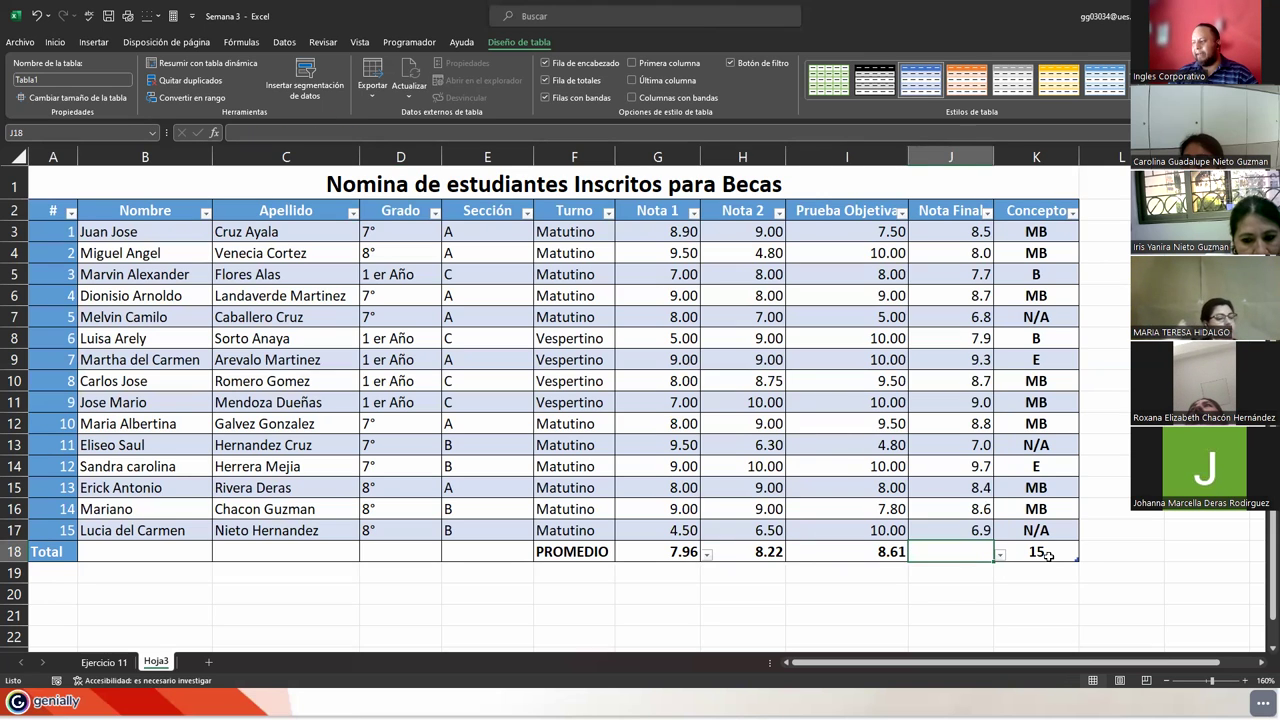
left_click(1047, 556)
left_click(1085, 555)
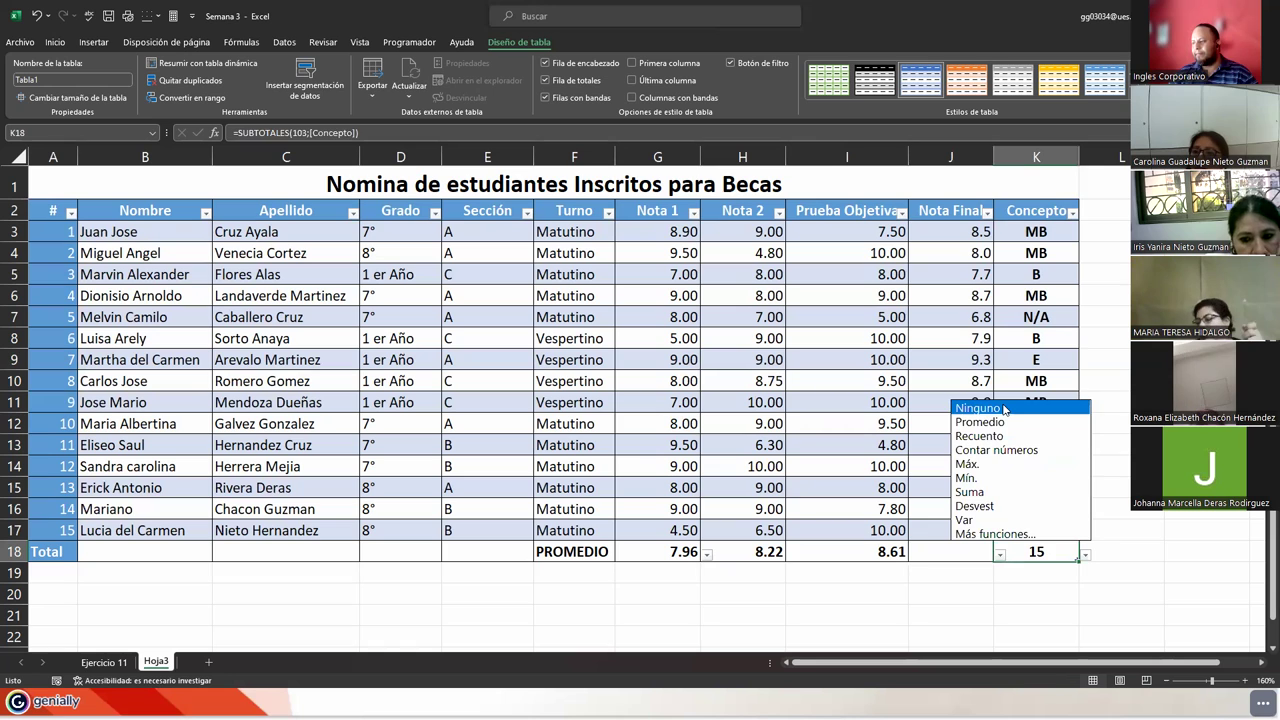
left_click(1005, 409)
Review the three grade averages in G18:I18 of the total row
left_click(850, 552)
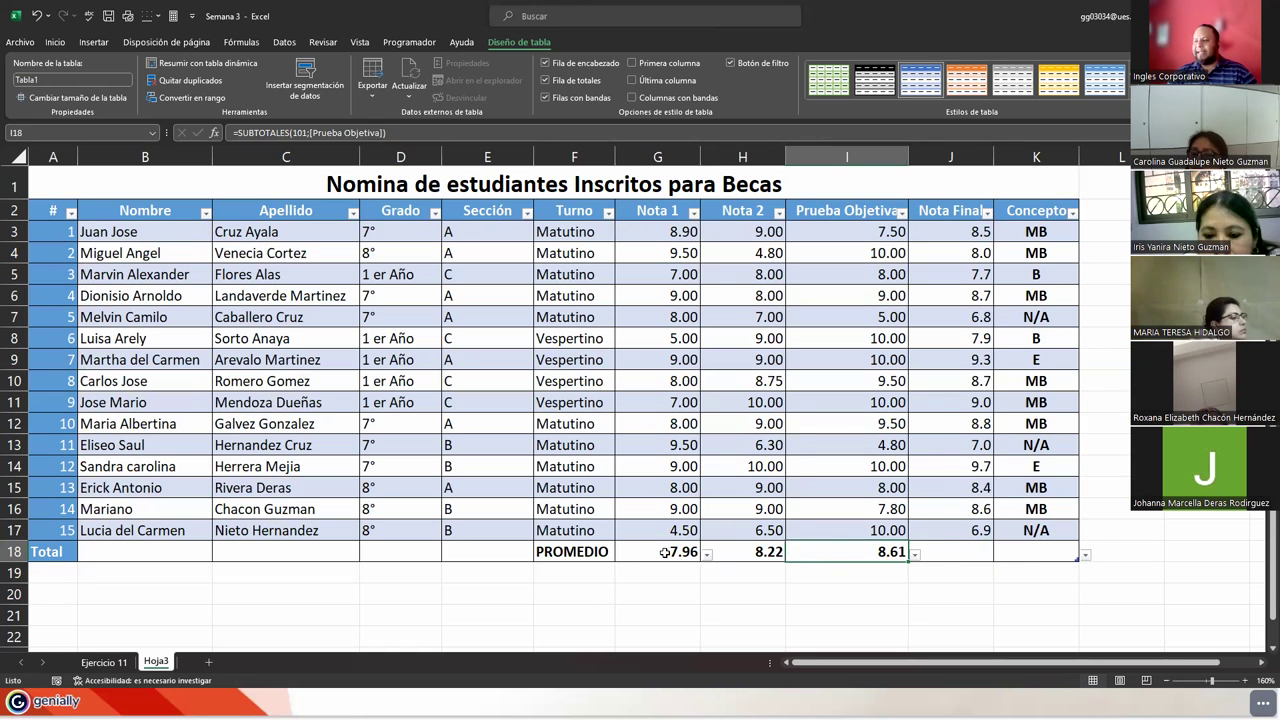
left_click_drag(664, 552, 880, 552)
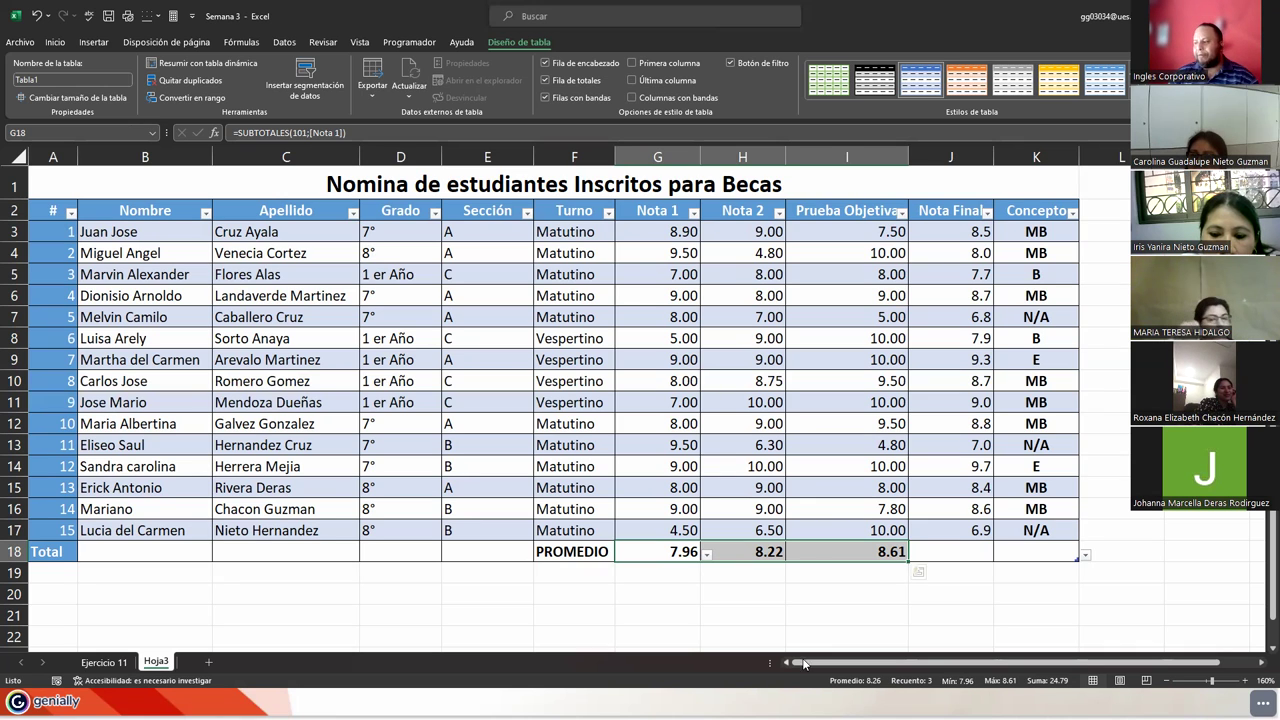
left_click(819, 553)
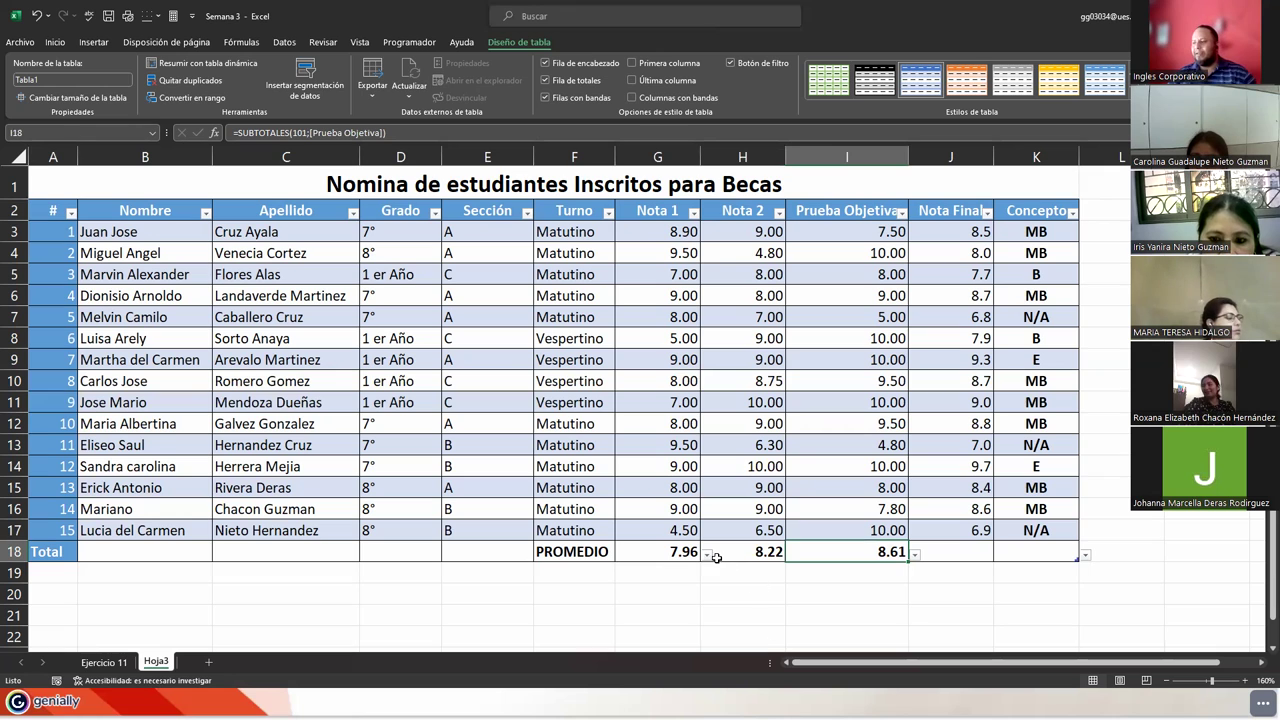
Turn the table's total row off and on again
left_click(641, 551)
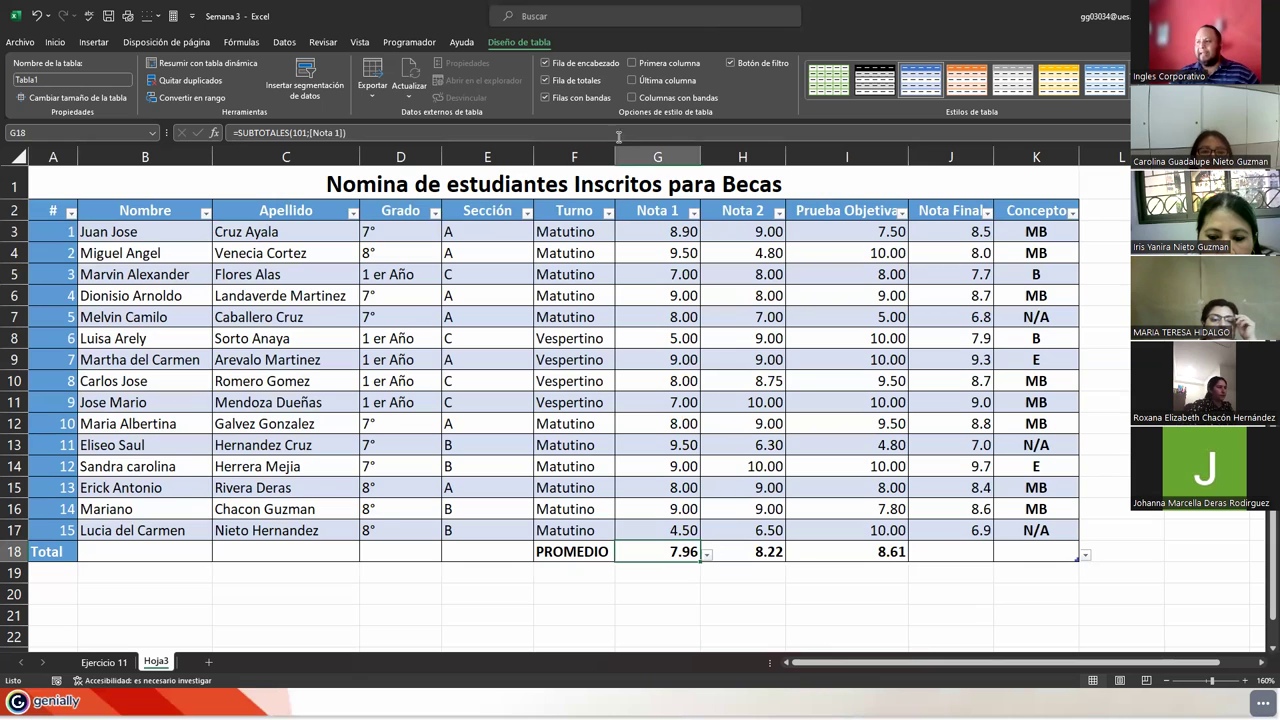
left_click(569, 79)
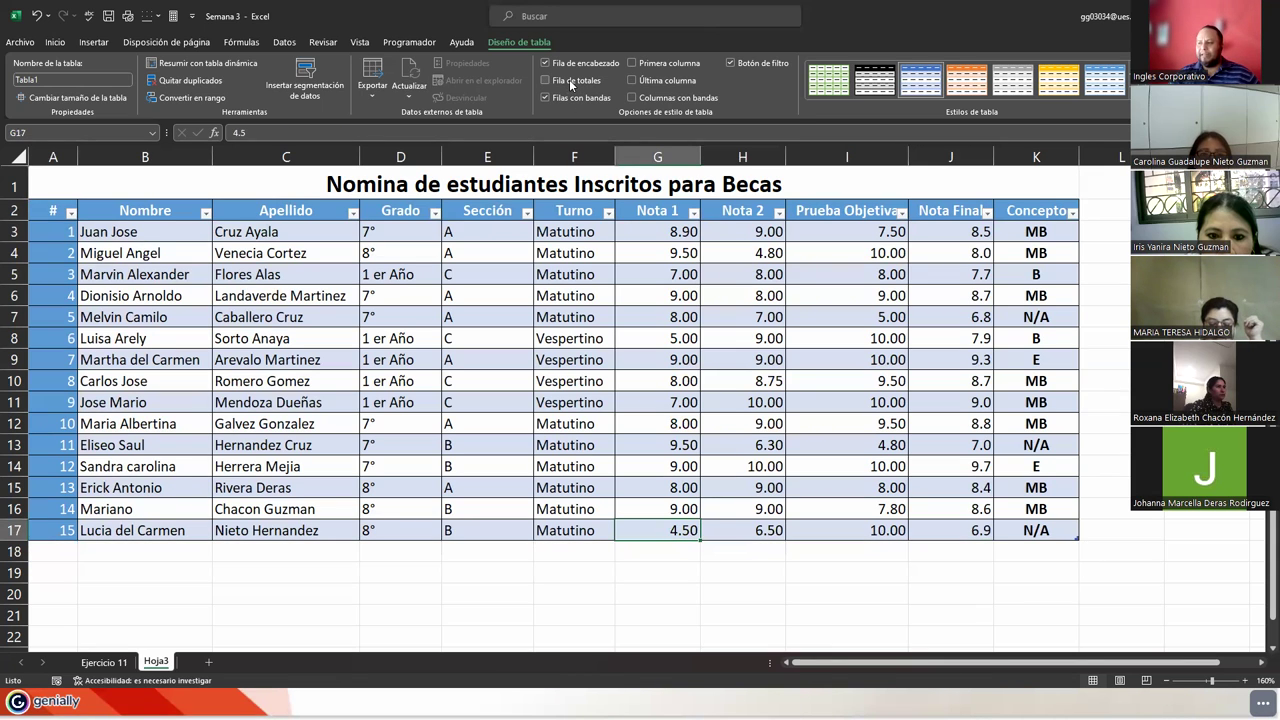
left_click(569, 79)
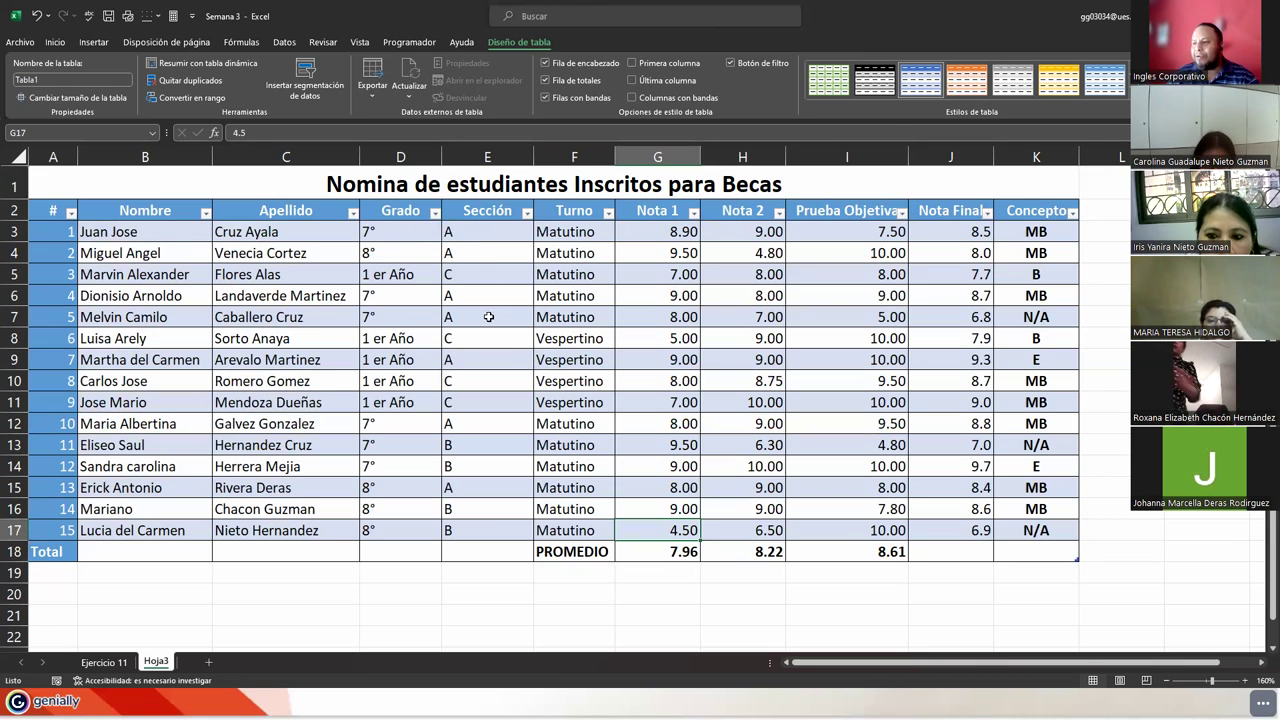
Filter the Turno column to Matutino only and select the averages in G18:I18
left_click(608, 213)
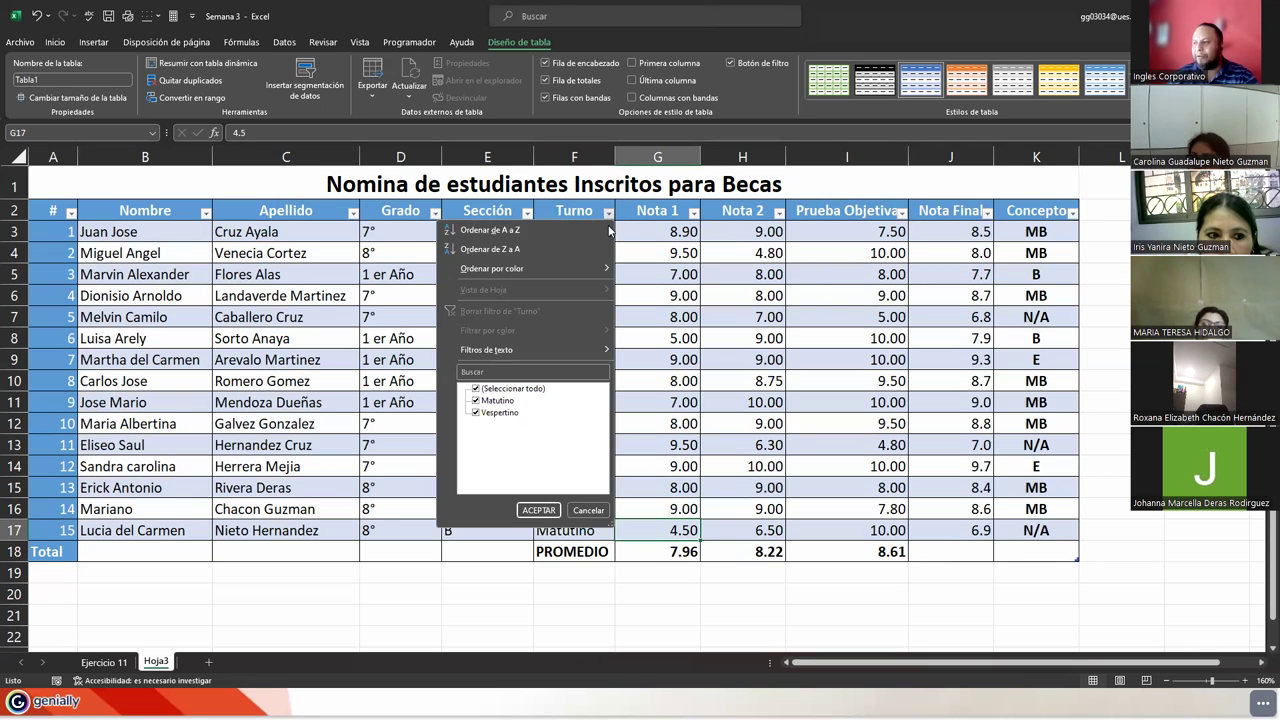
left_click(476, 389)
left_click(476, 400)
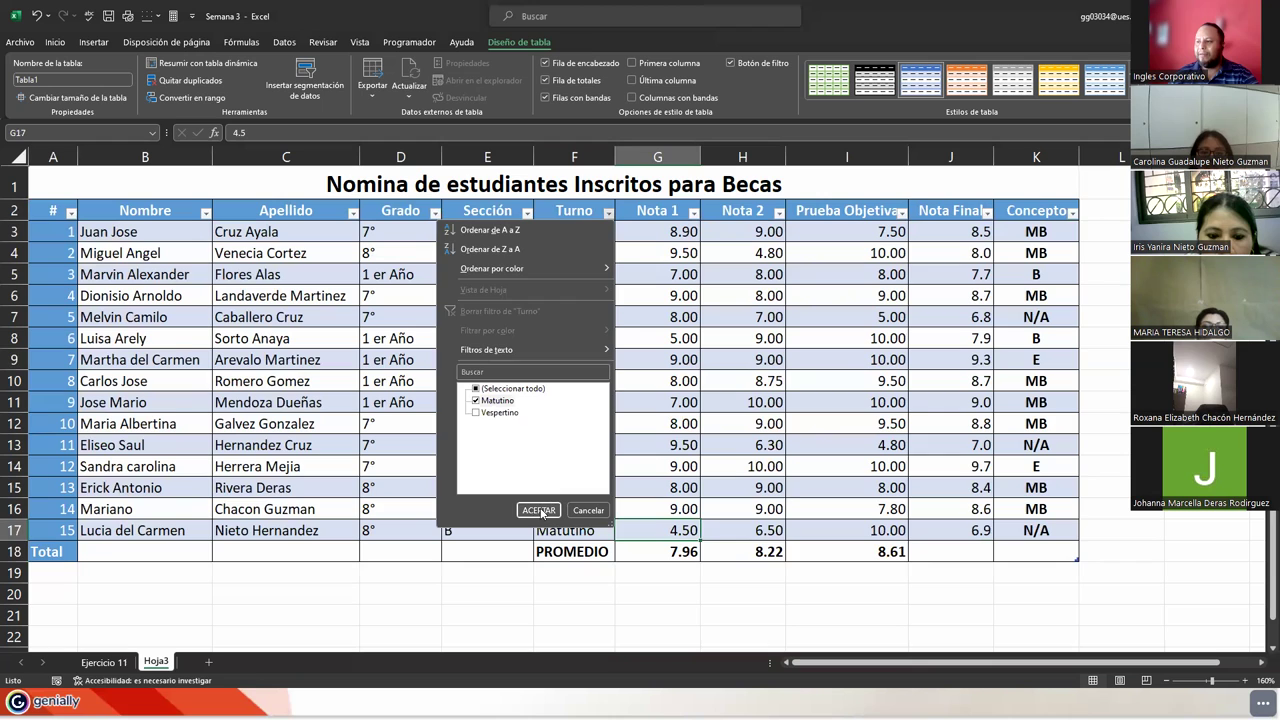
left_click(539, 510)
left_click_drag(645, 468, 866, 458)
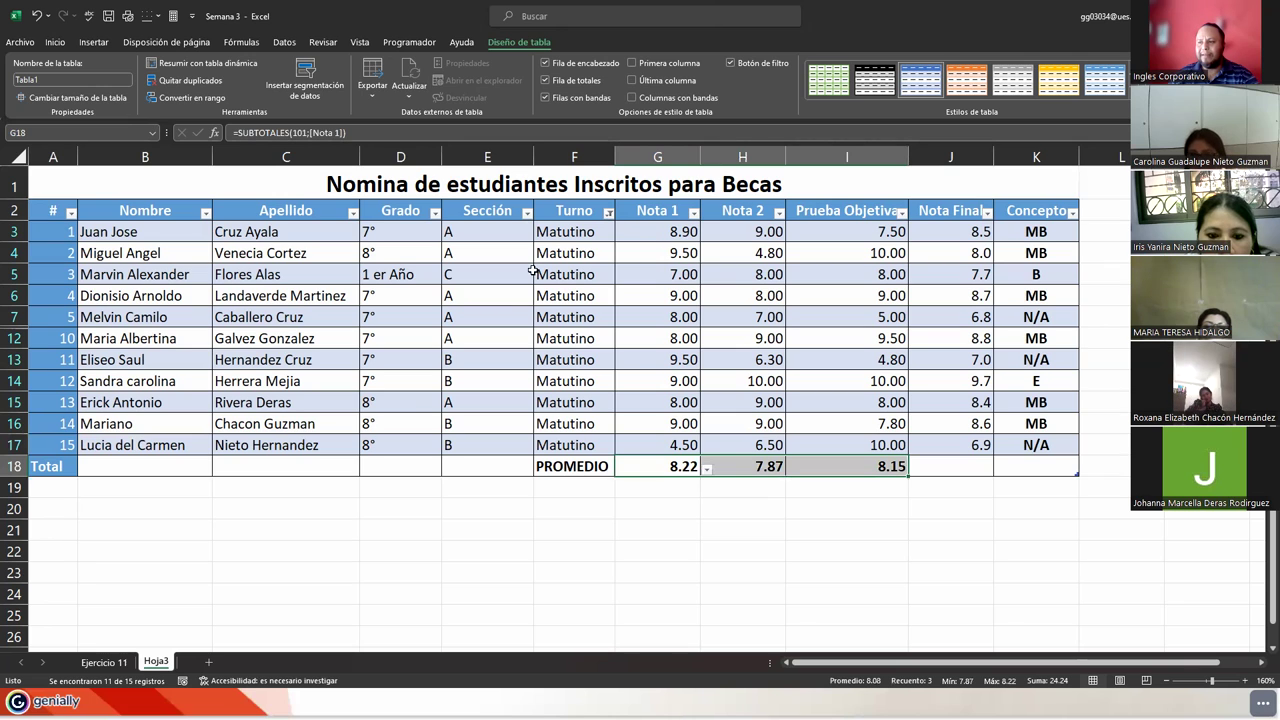
Filter the Turno column to Vespertino only and select the visible Nota 1 grades to check their average
left_click(607, 213)
left_click(476, 411)
left_click(476, 400)
left_click(538, 510)
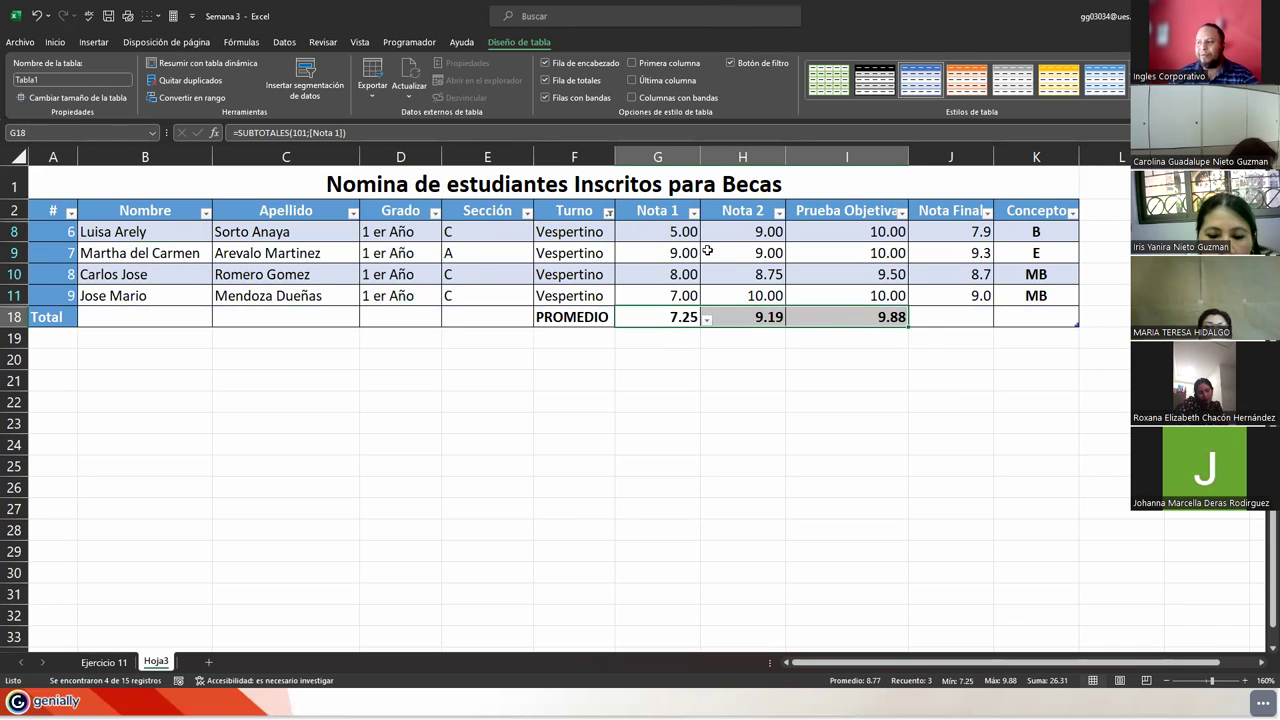
left_click_drag(688, 232, 682, 292)
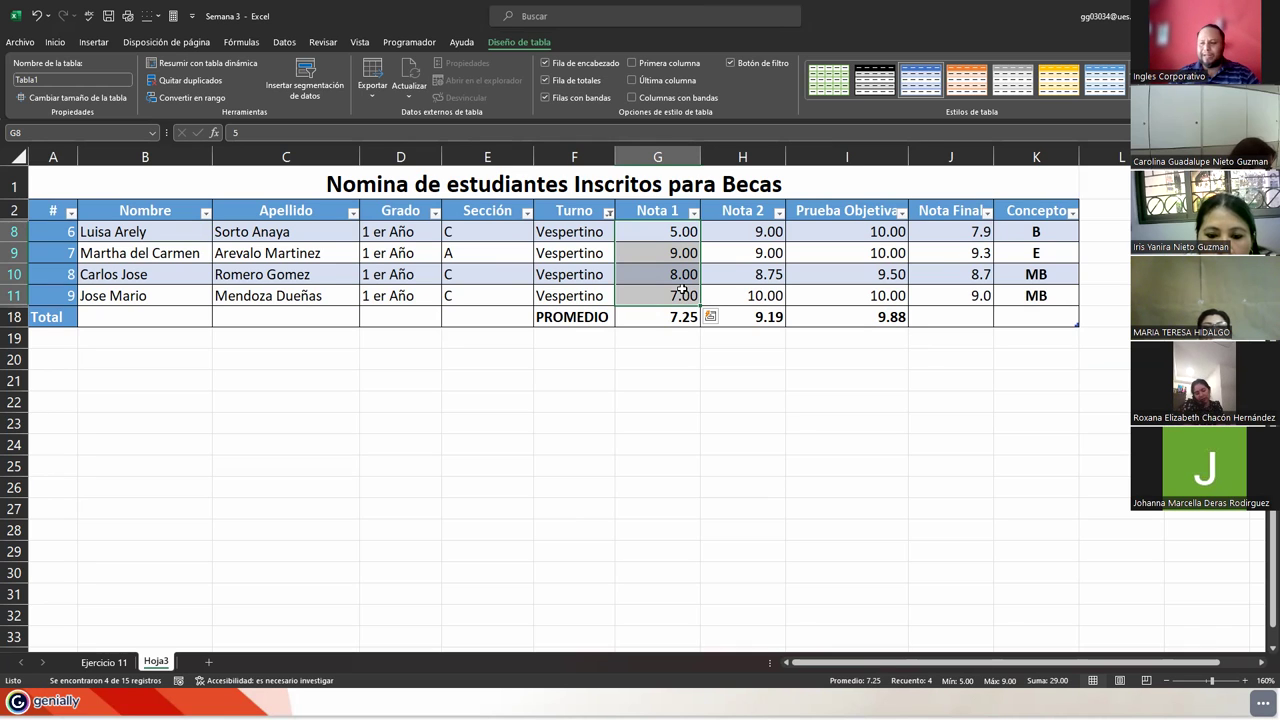
Review the Tabla de resultados on the Ejercicio 11 sheet and return to Hoja3
left_click(118, 665)
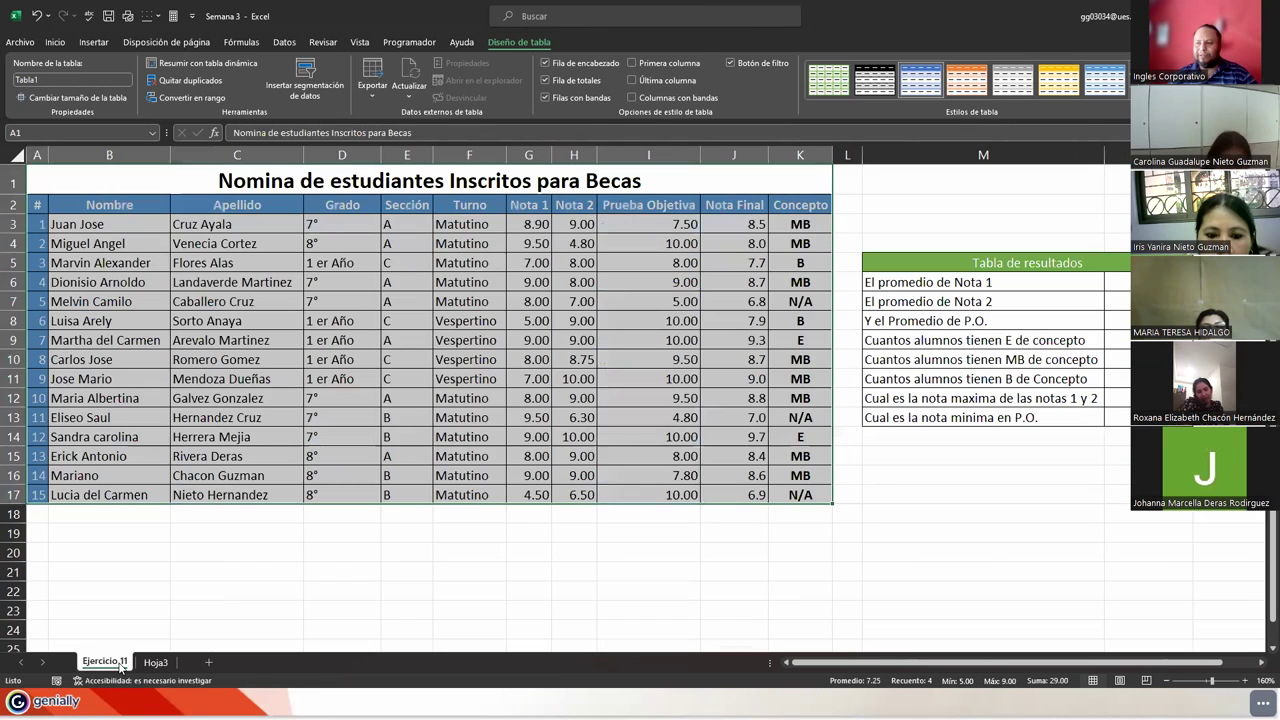
left_click(384, 340)
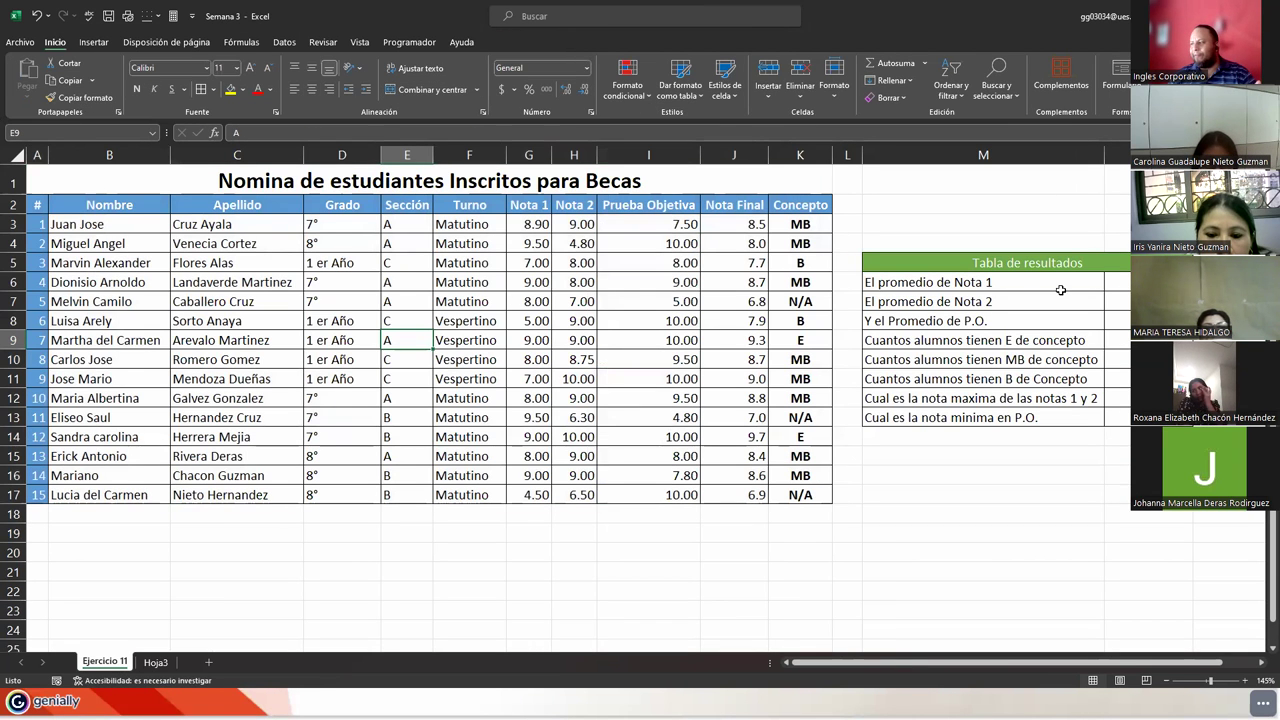
left_click_drag(1027, 264, 1052, 418)
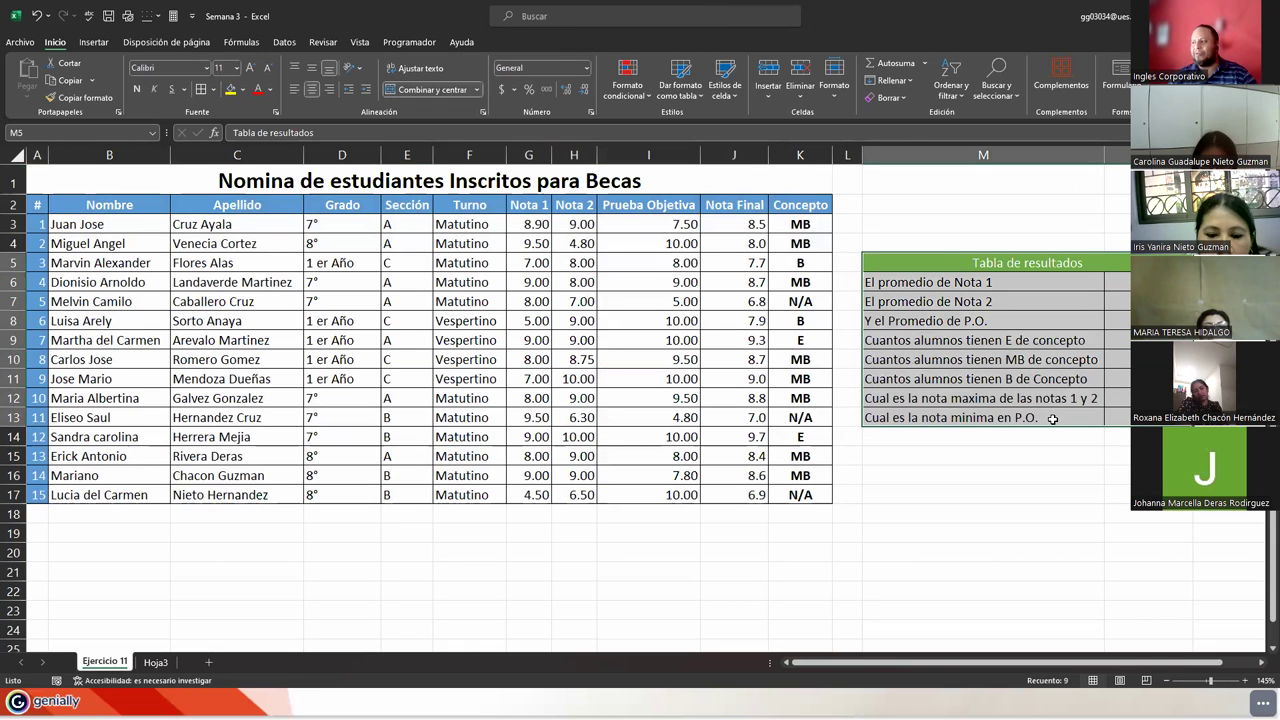
left_click(156, 662)
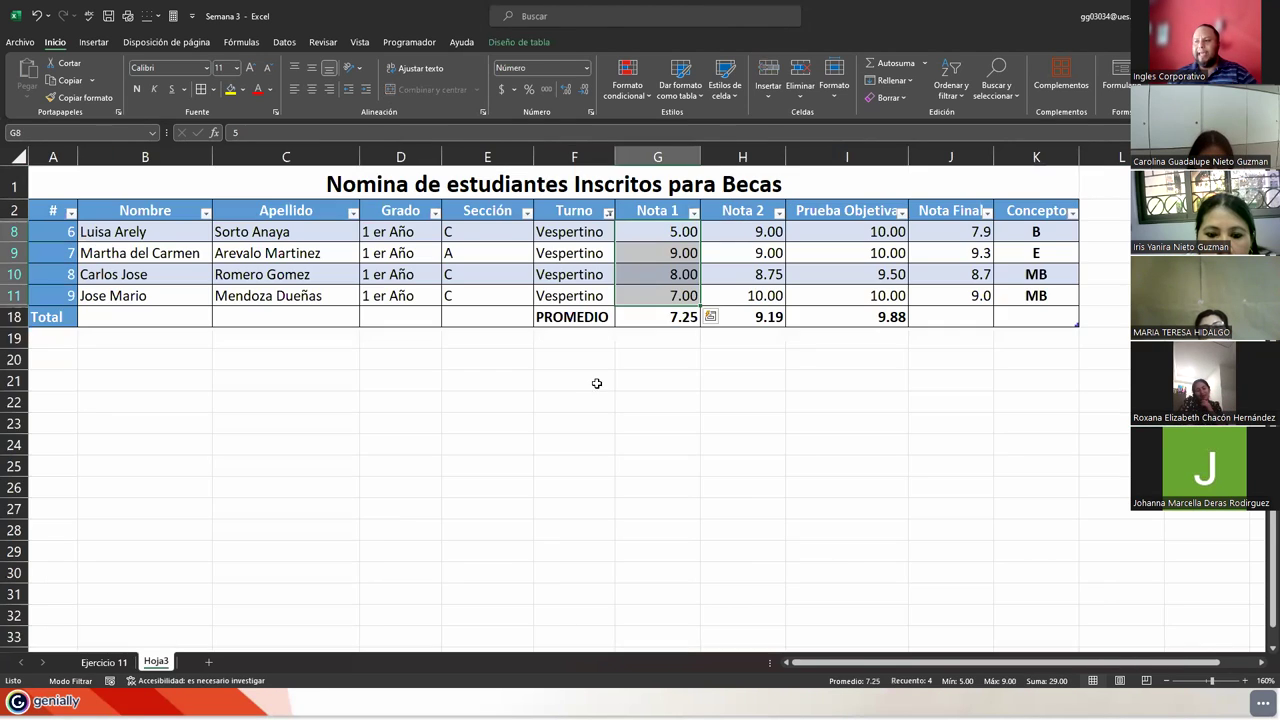
Check the Nota 1 average formula in G18 and clear the Turno filter
left_click(675, 317)
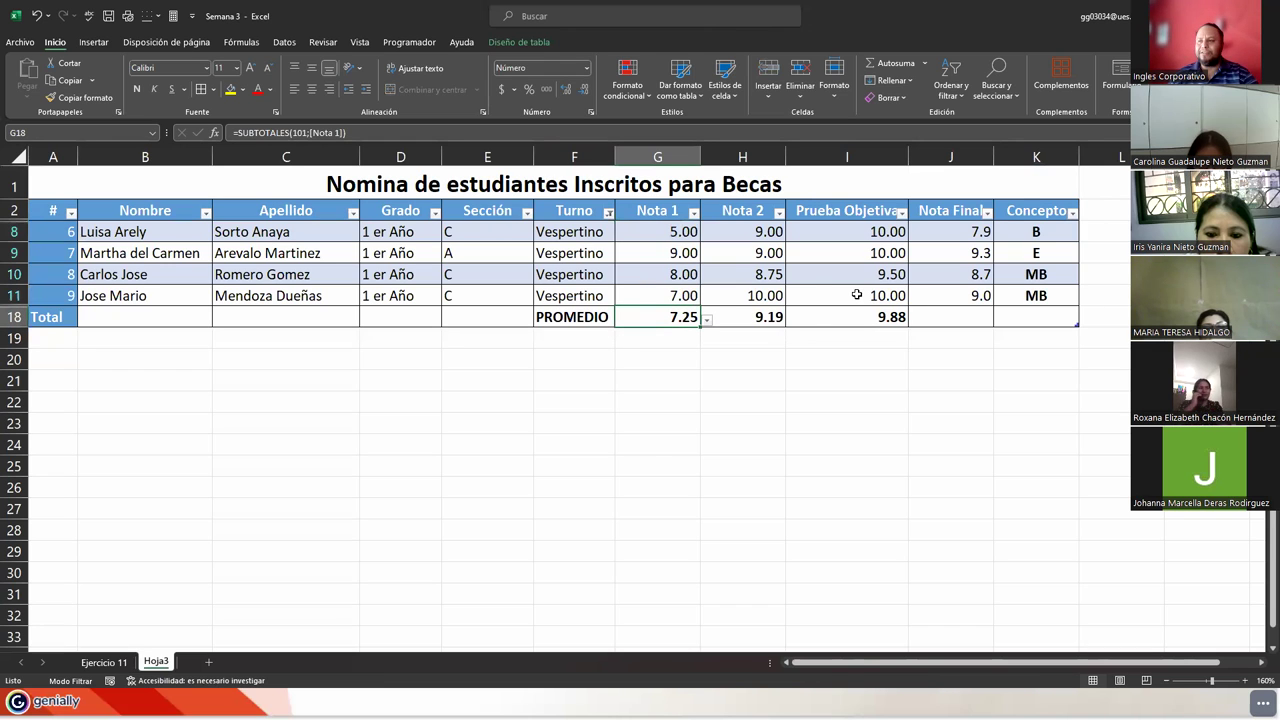
left_click(608, 212)
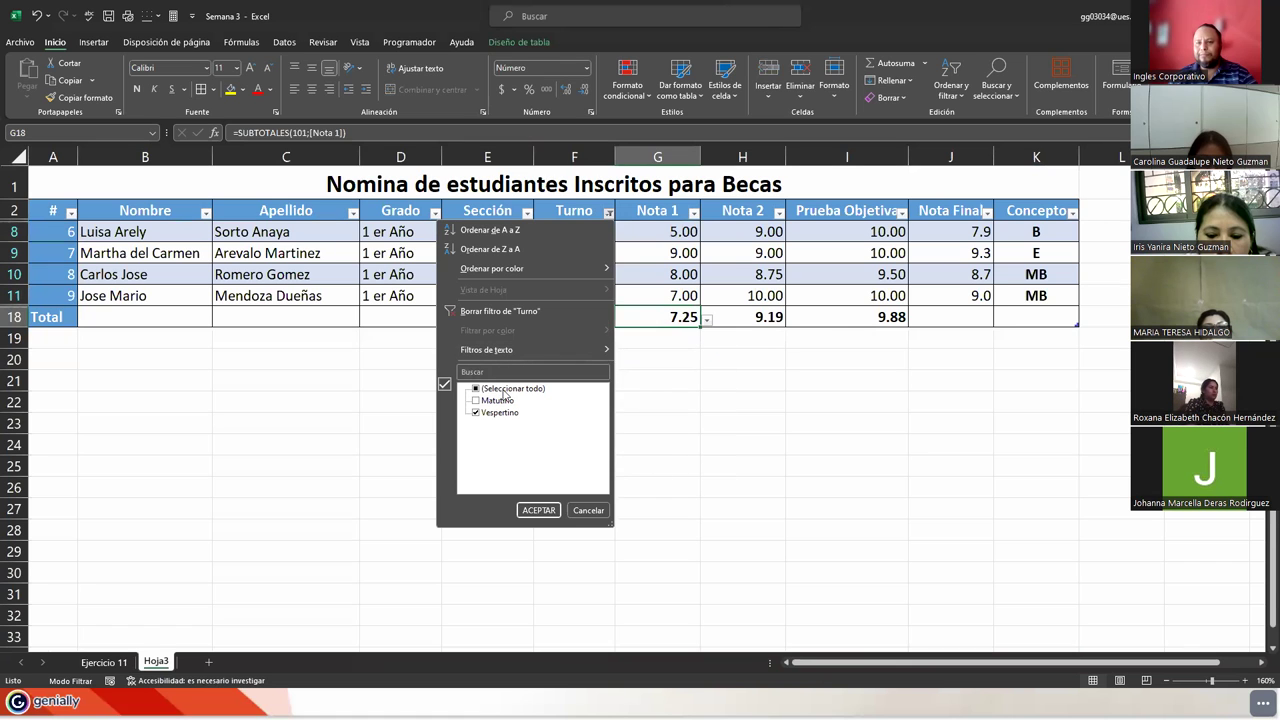
left_click(470, 310)
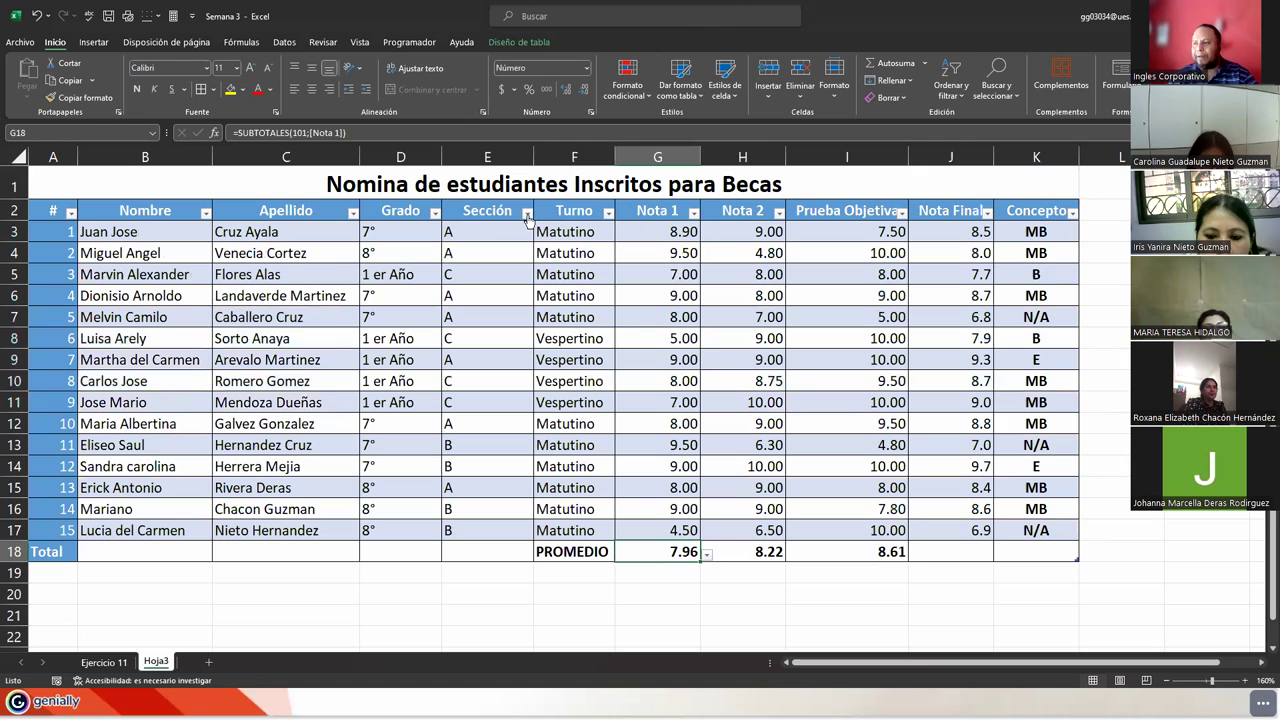
Filter the Grado column to 1 er Año only and select the averages in G18:I18
left_click(435, 213)
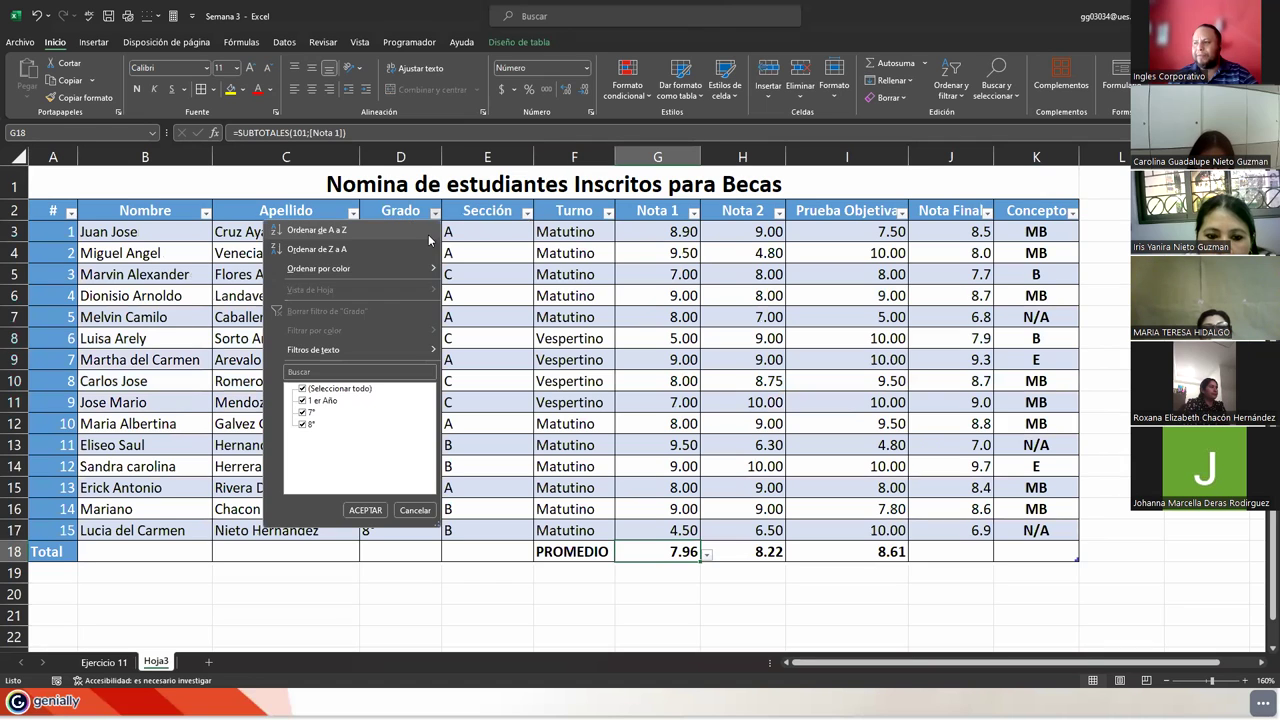
left_click(302, 412)
left_click(302, 424)
left_click(365, 510)
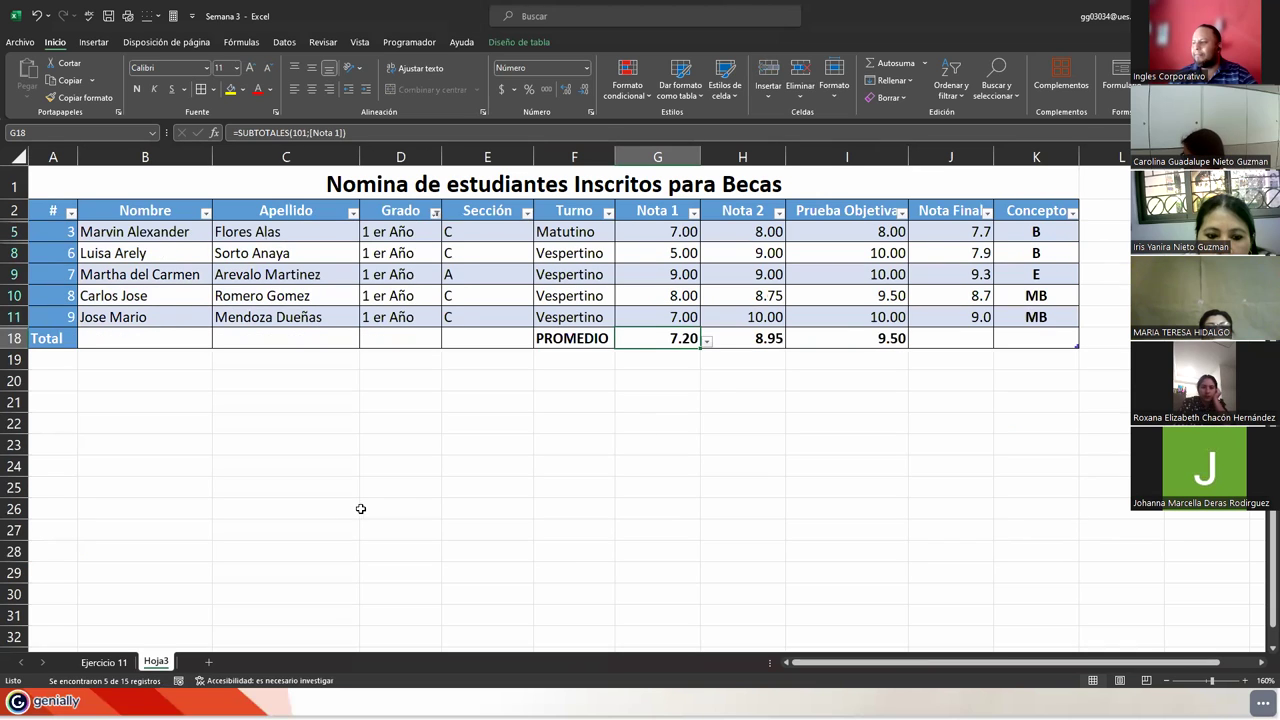
left_click(843, 338, "shift")
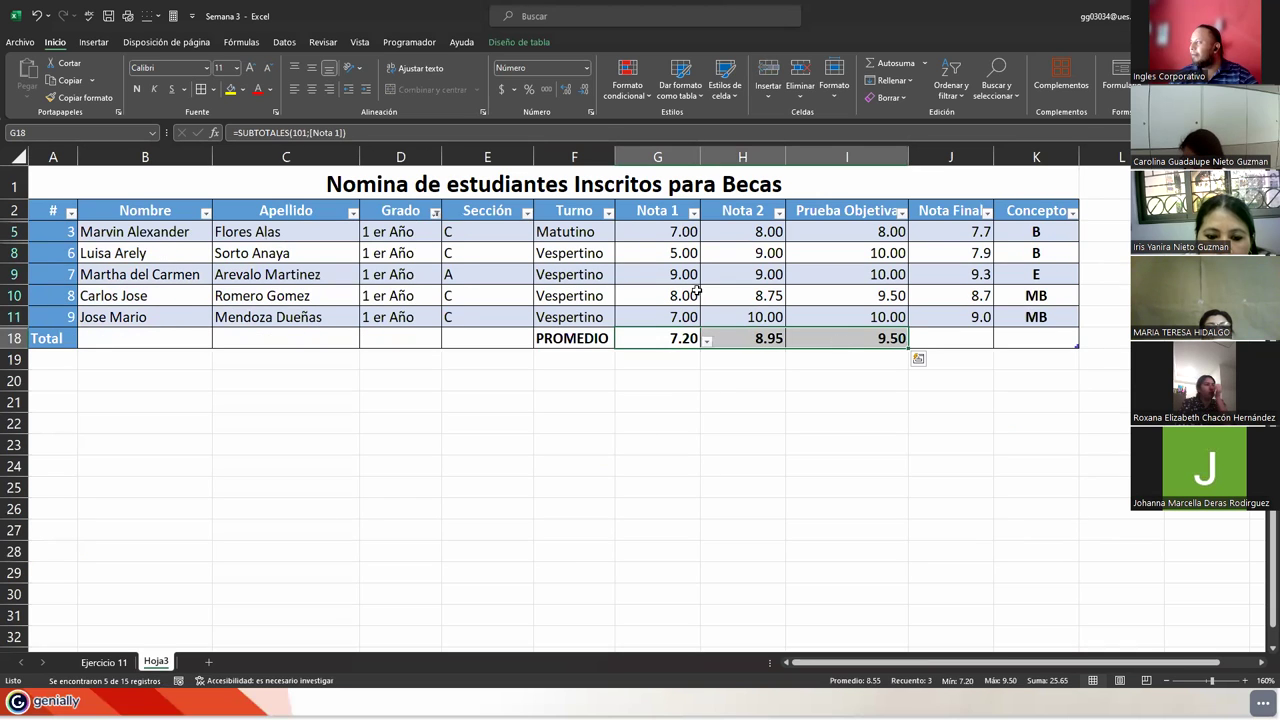
Change the Grado filter to show only 7° students
left_click(435, 213)
left_click(303, 413)
left_click(303, 401)
left_click(365, 510)
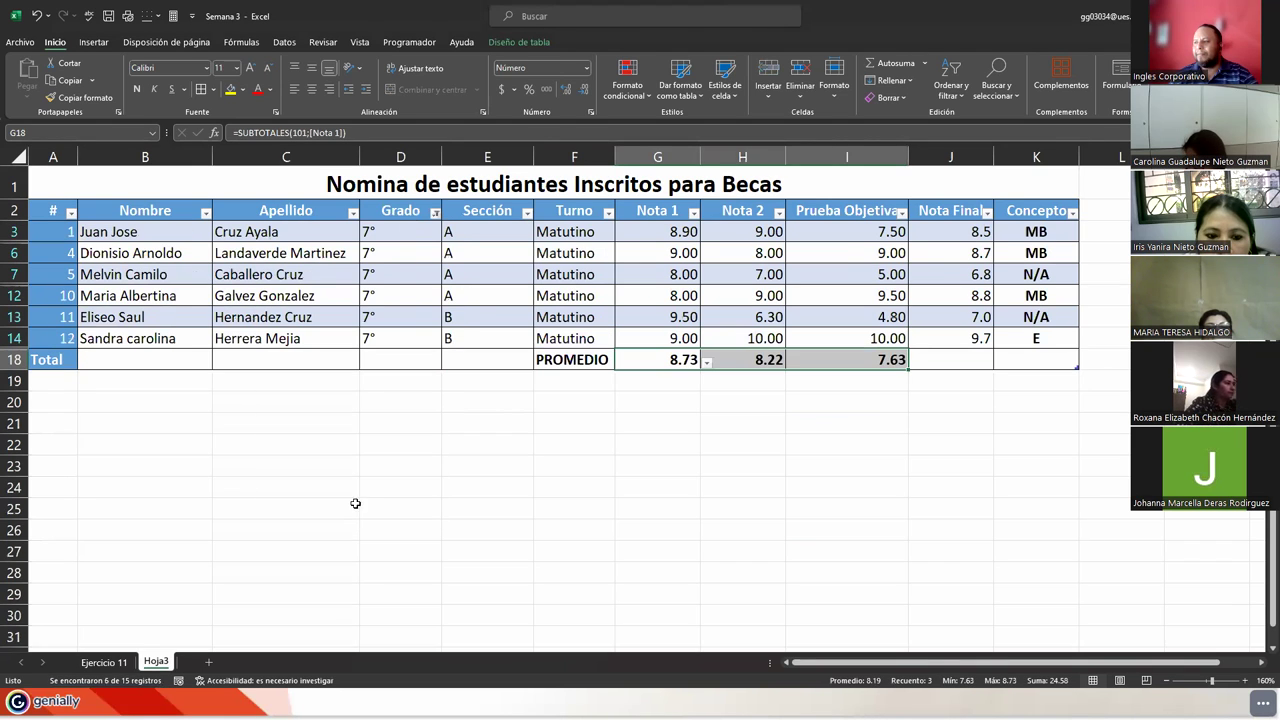
Change the Grado filter to show only 8° students and select the averages in G18:I18
left_click(435, 213)
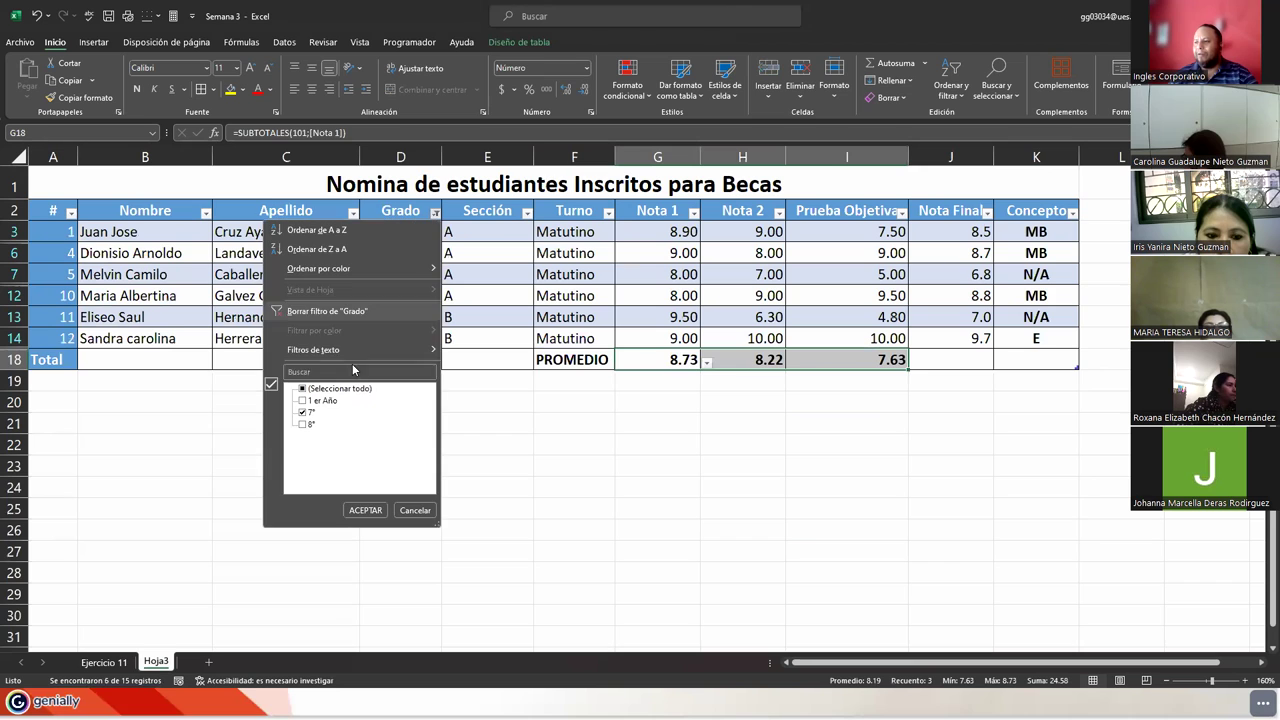
left_click(303, 424)
left_click(303, 412)
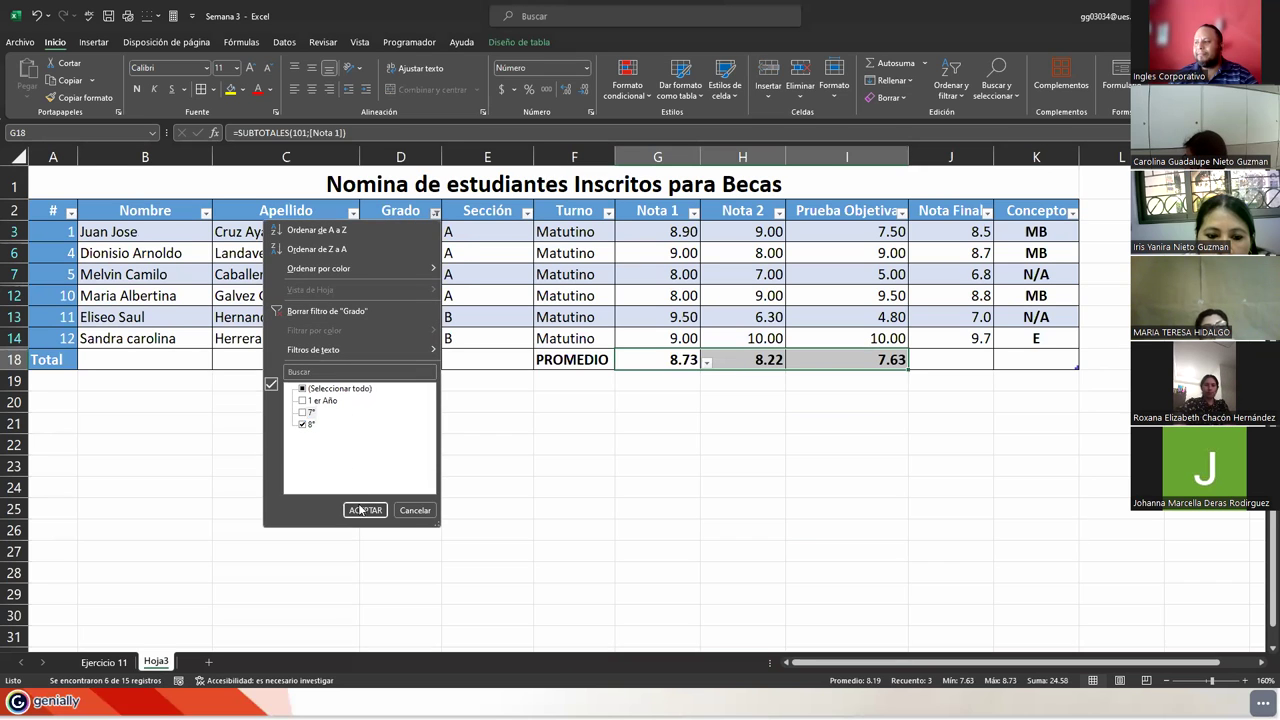
left_click(364, 510)
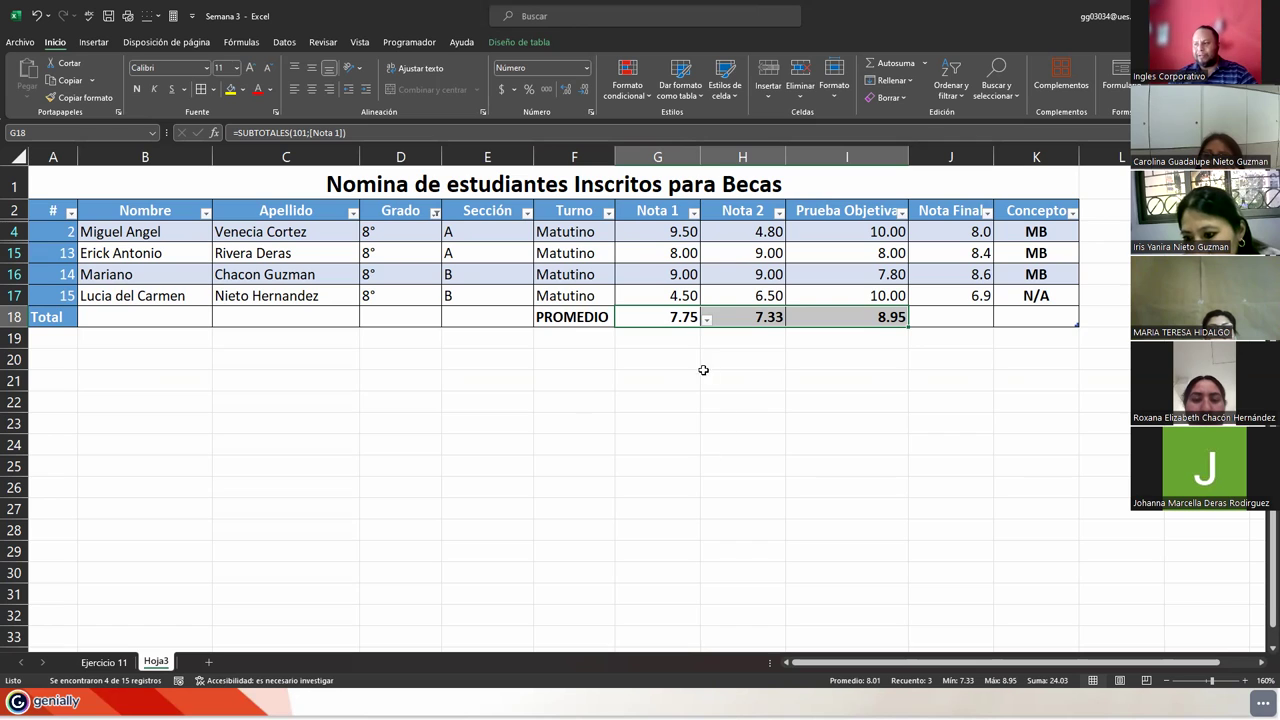
left_click_drag(649, 317, 829, 317)
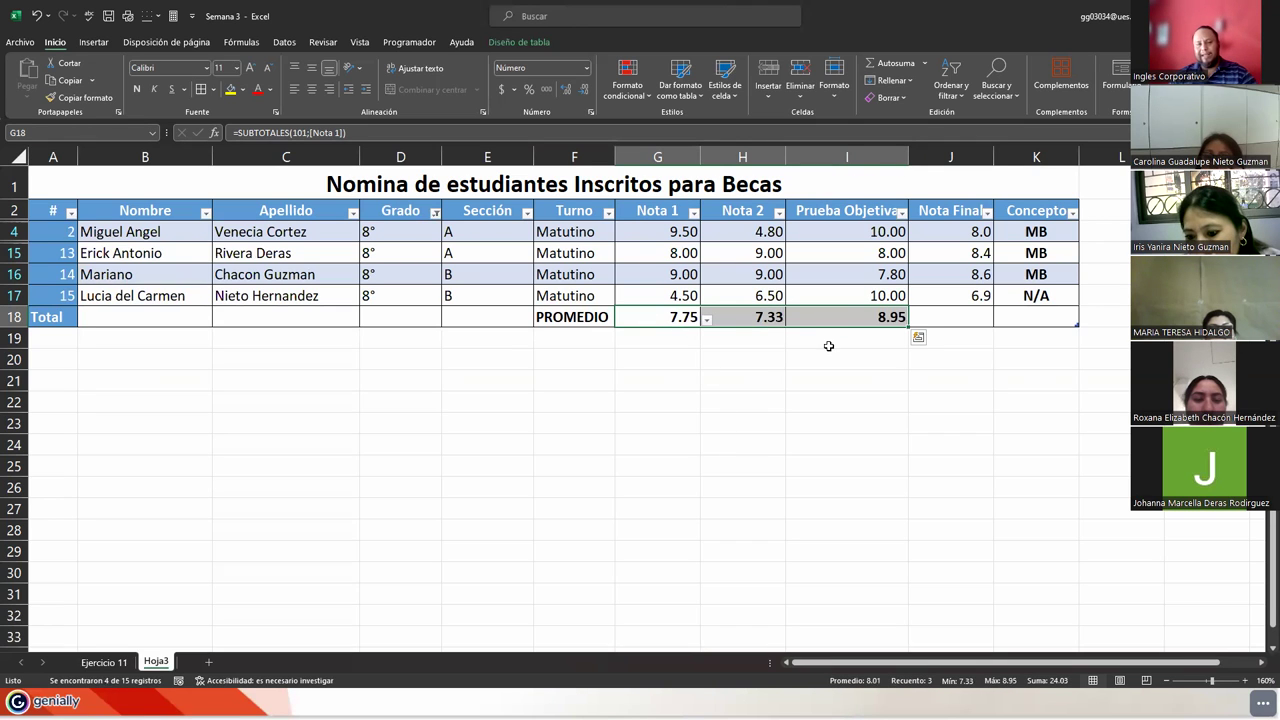
Clear the Grado filter and filter the Sección column to show only section C
left_click(435, 213)
left_click(298, 312)
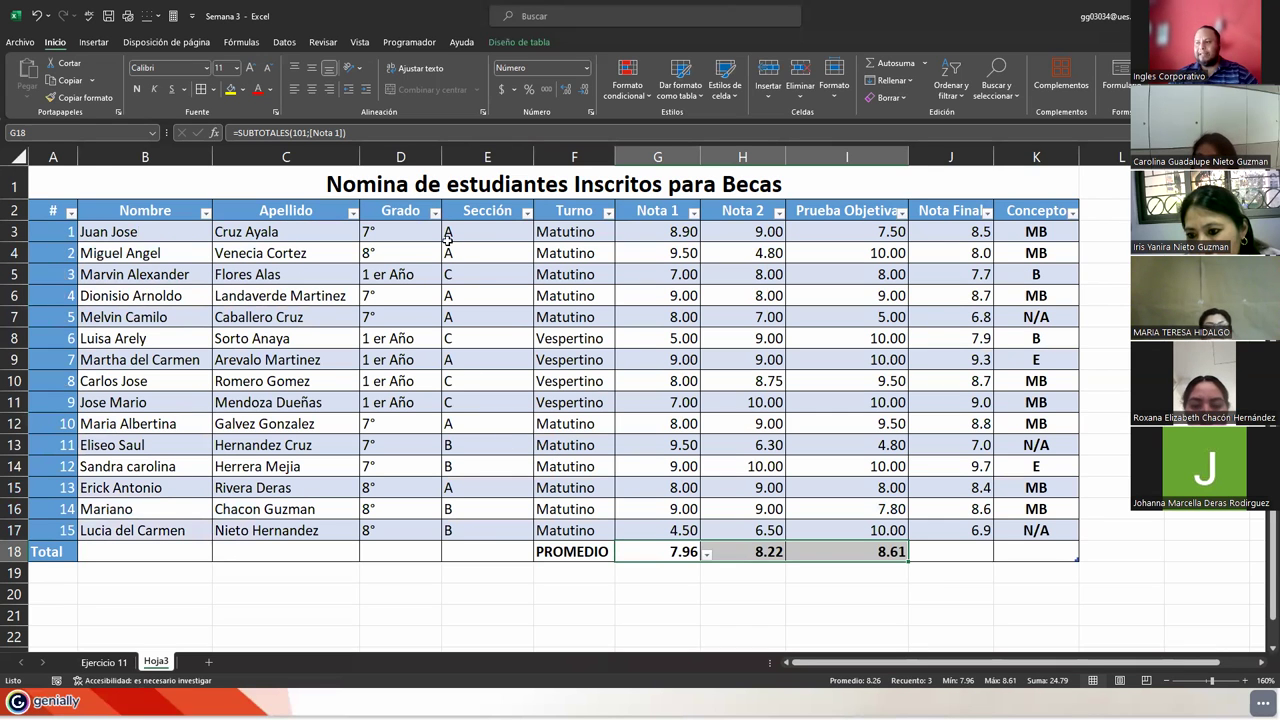
left_click(527, 213)
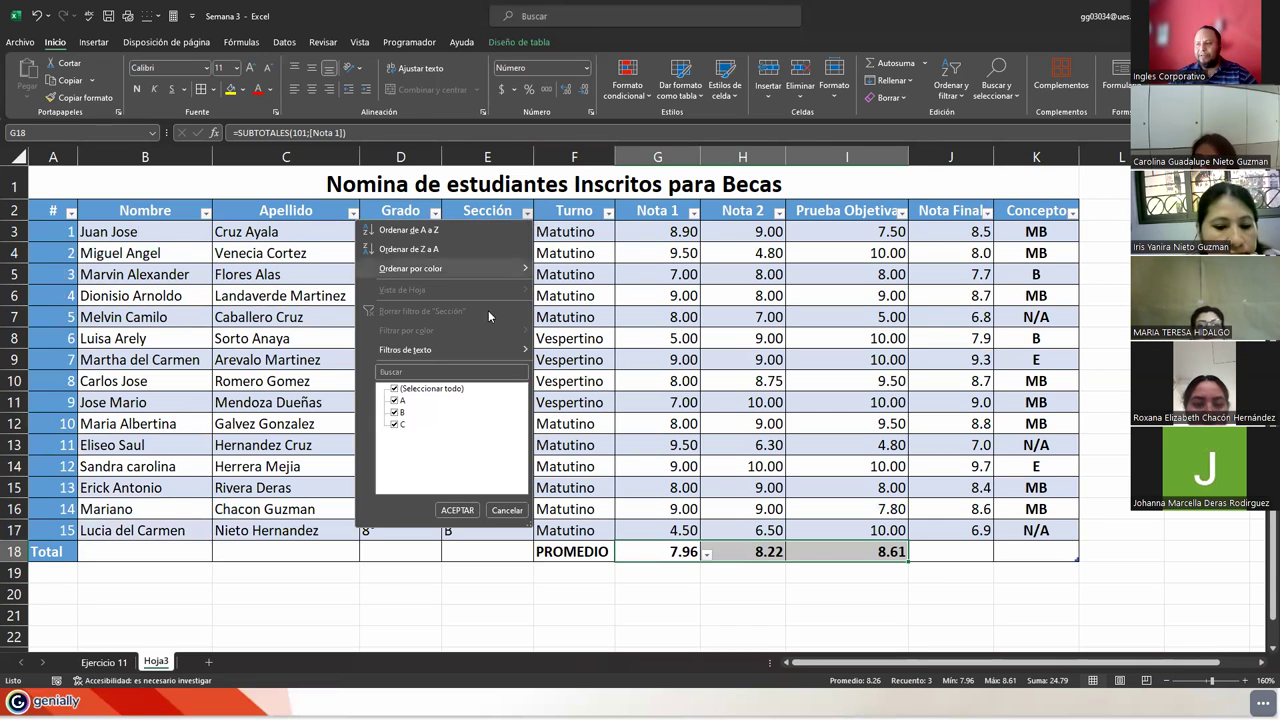
left_click(394, 388)
left_click(395, 424)
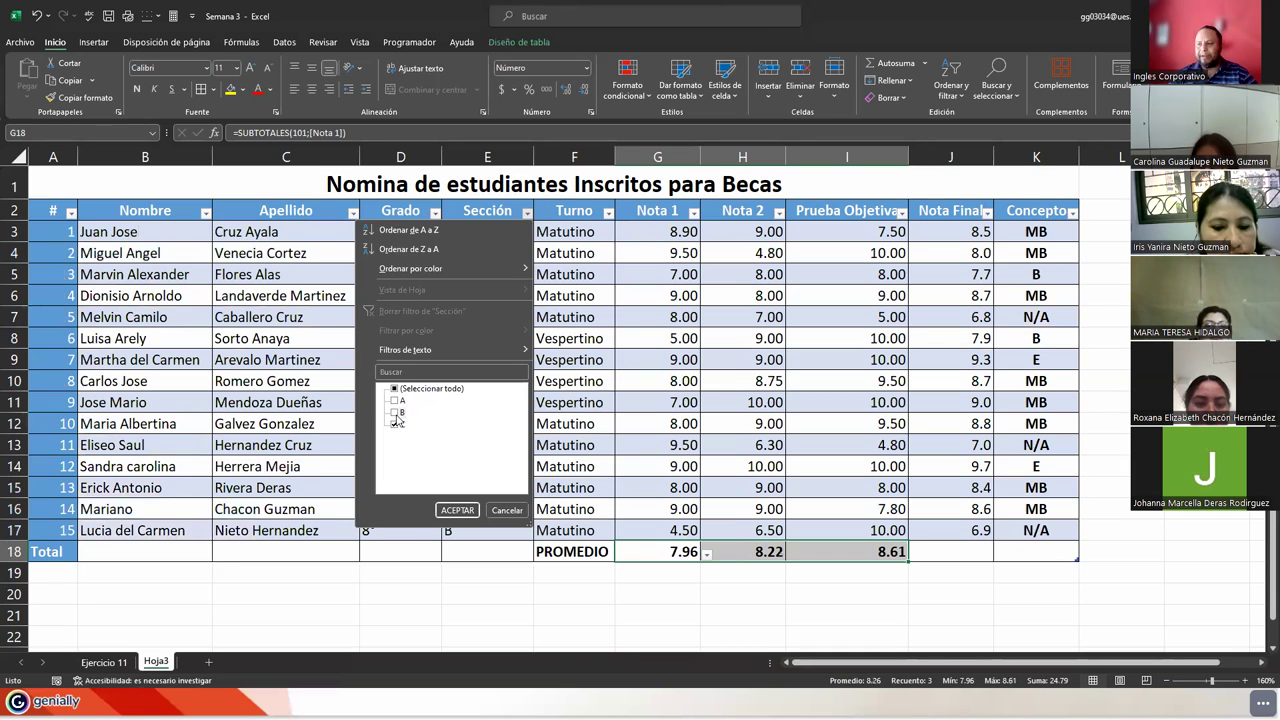
left_click(456, 510)
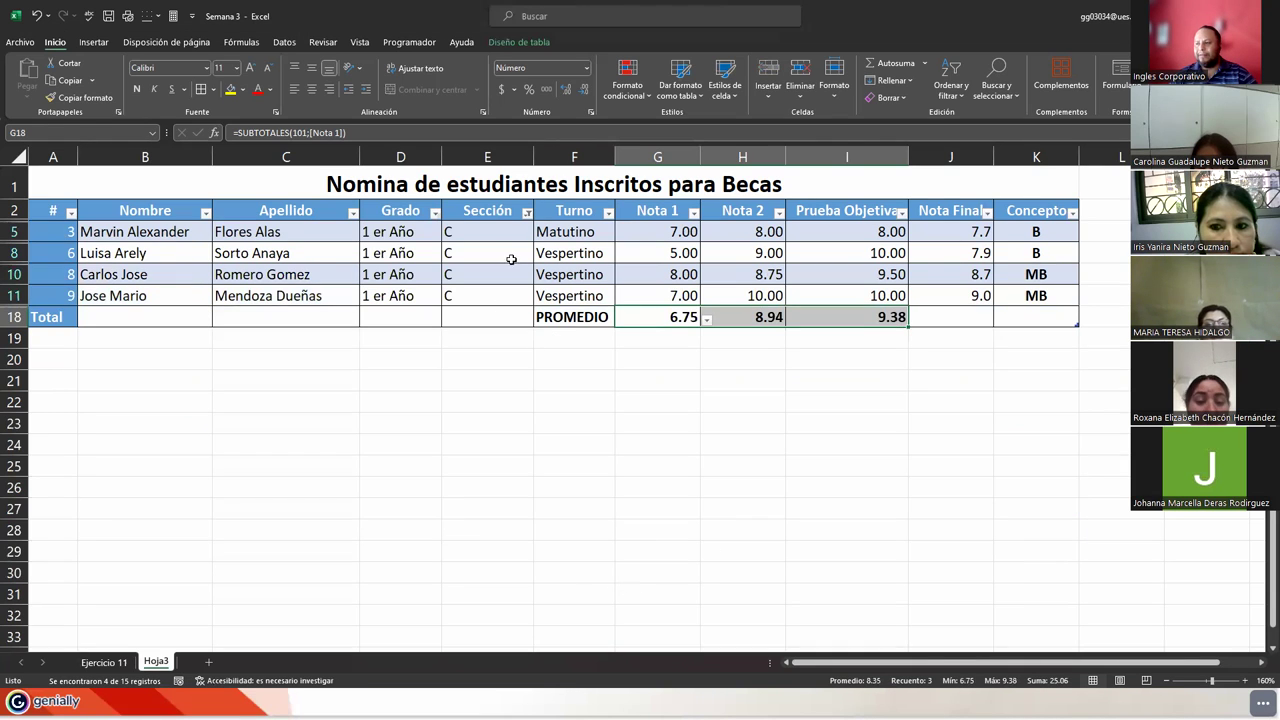
Change the Sección filter to show only section B
left_click(527, 213)
left_click(395, 412)
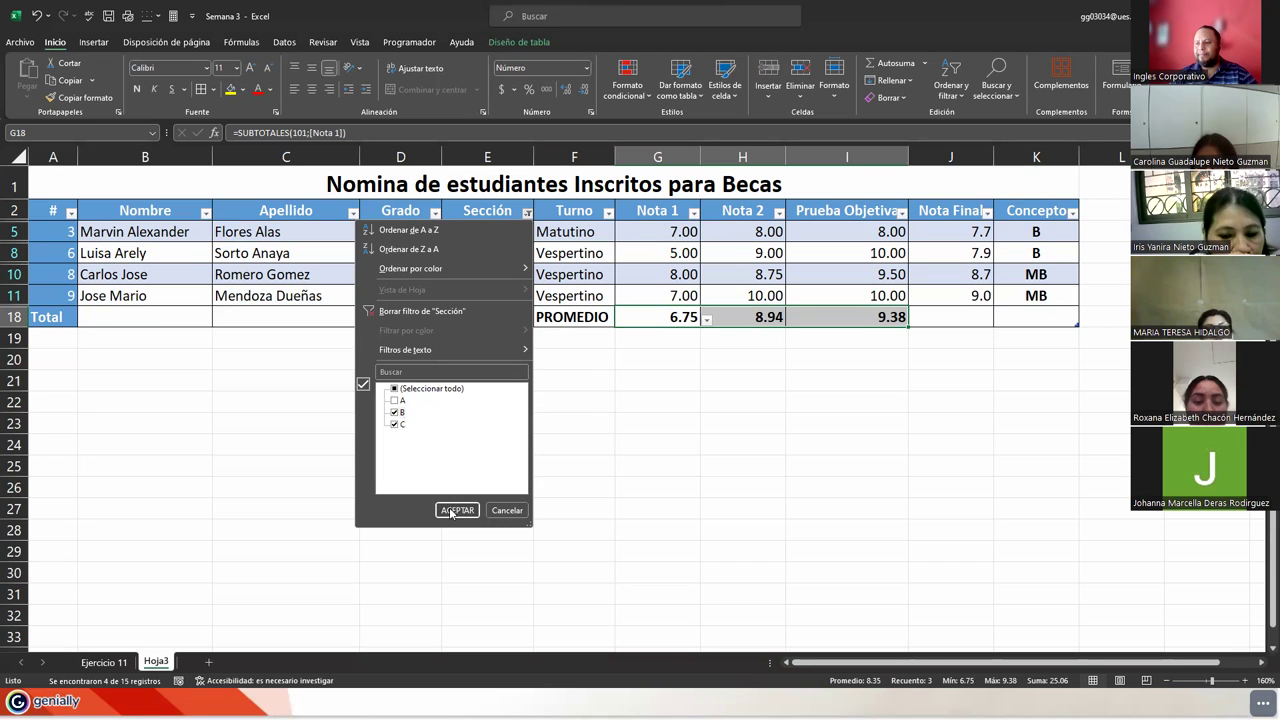
left_click(396, 425)
left_click(447, 512)
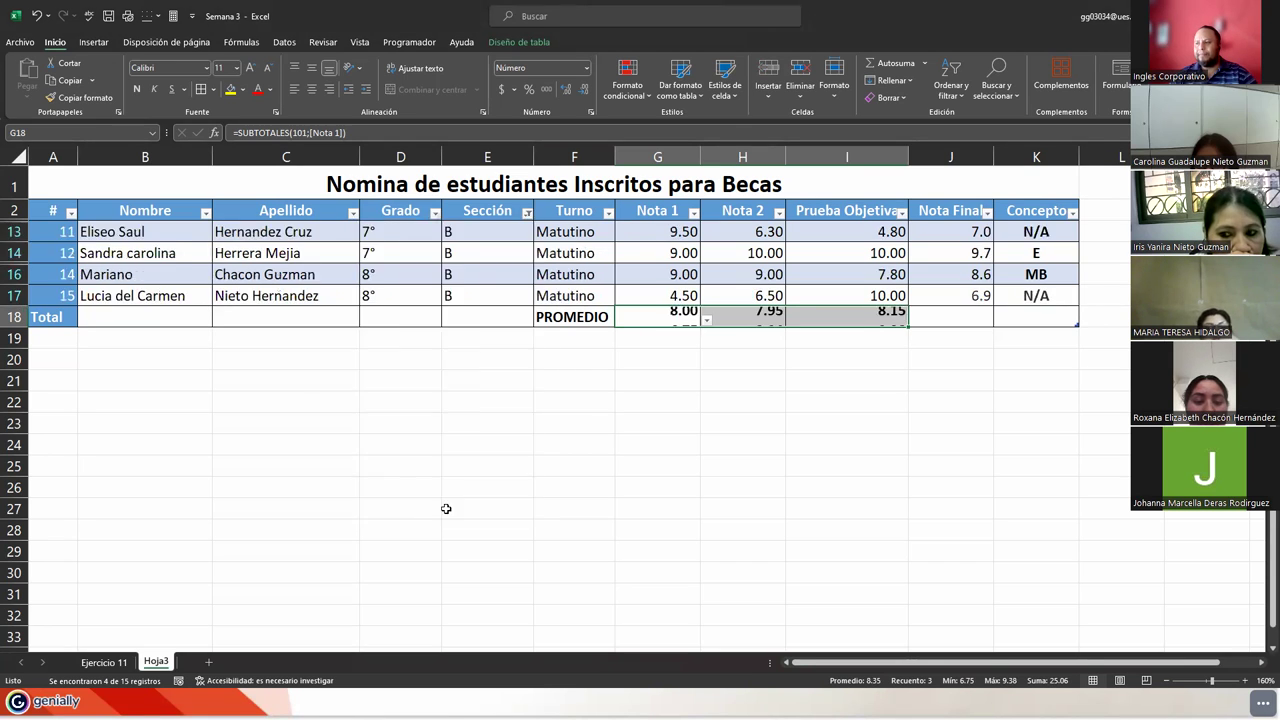
Change the Sección filter to show only section A
left_click(527, 214)
left_click(395, 401)
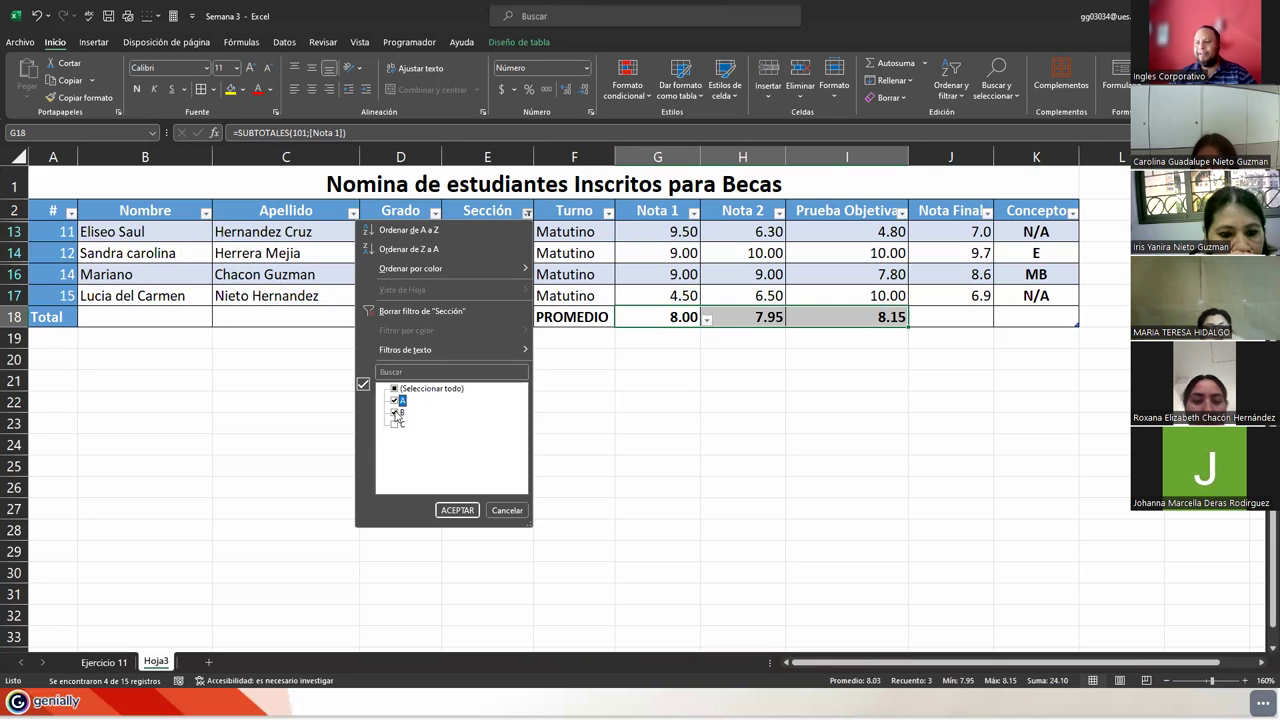
left_click(396, 412)
left_click(455, 510)
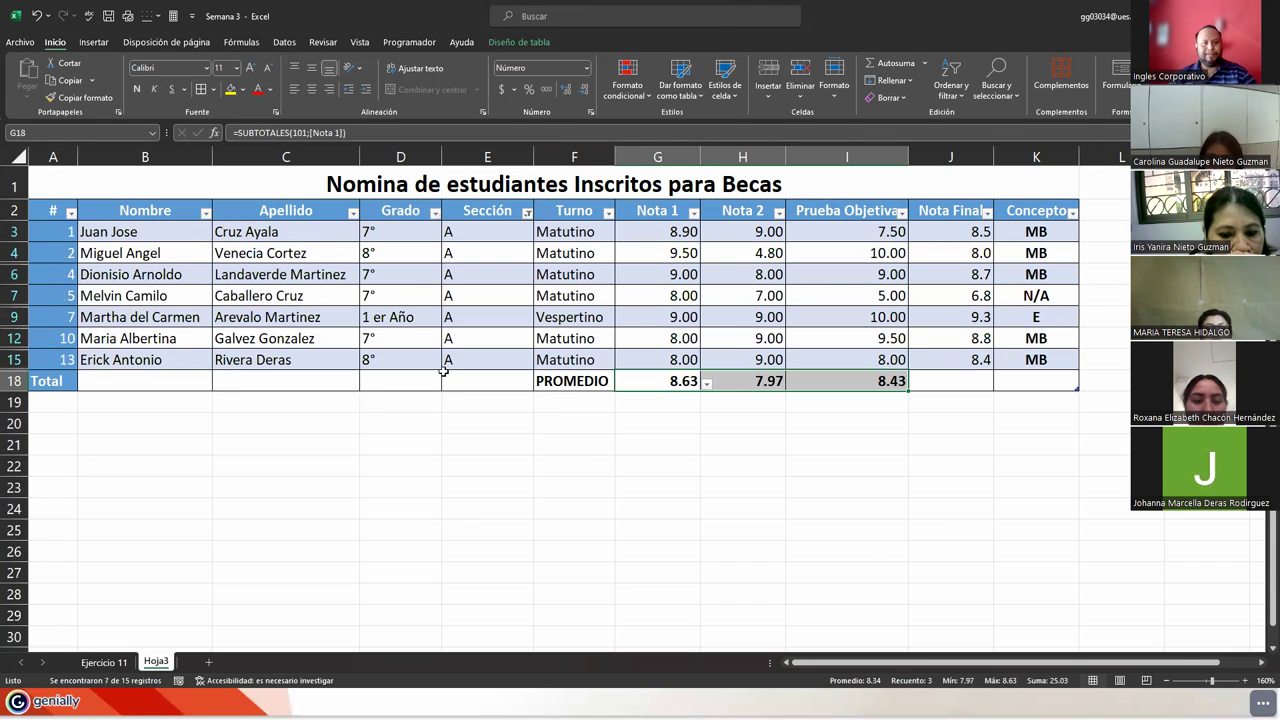
Clear the Sección filter to list all students and select cell E11
left_click(525, 212)
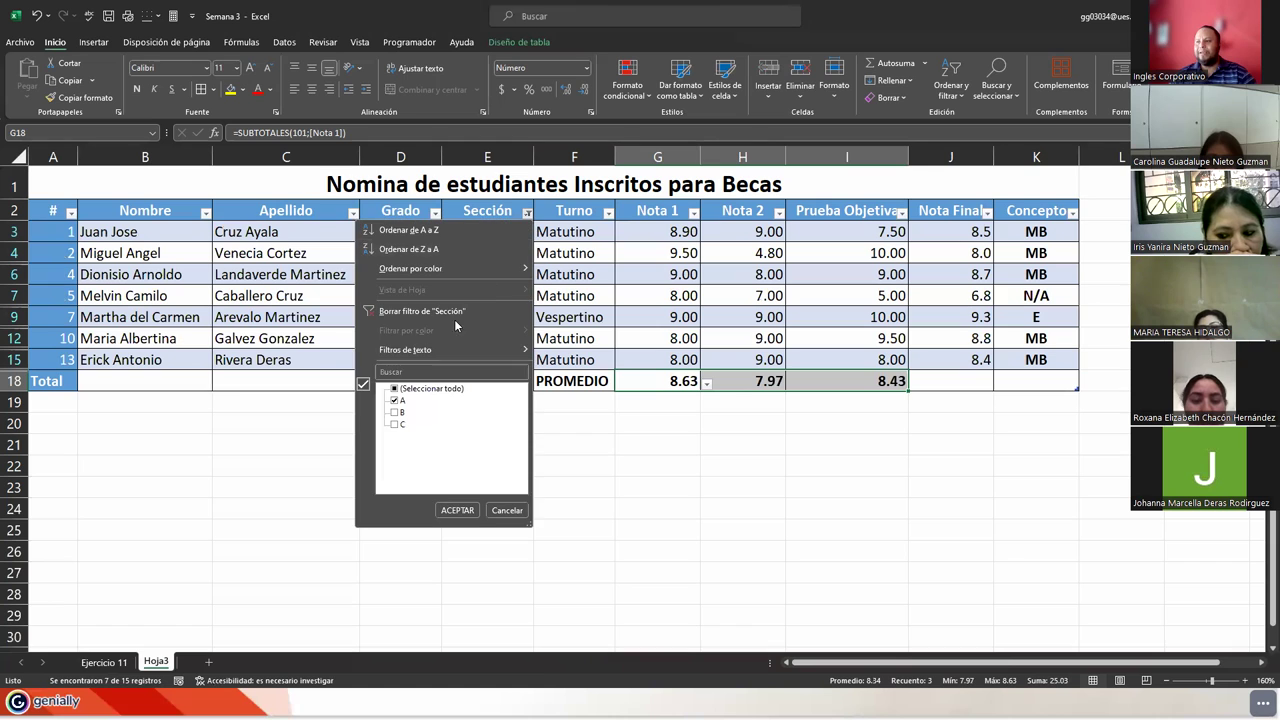
left_click(405, 313)
left_click(466, 412)
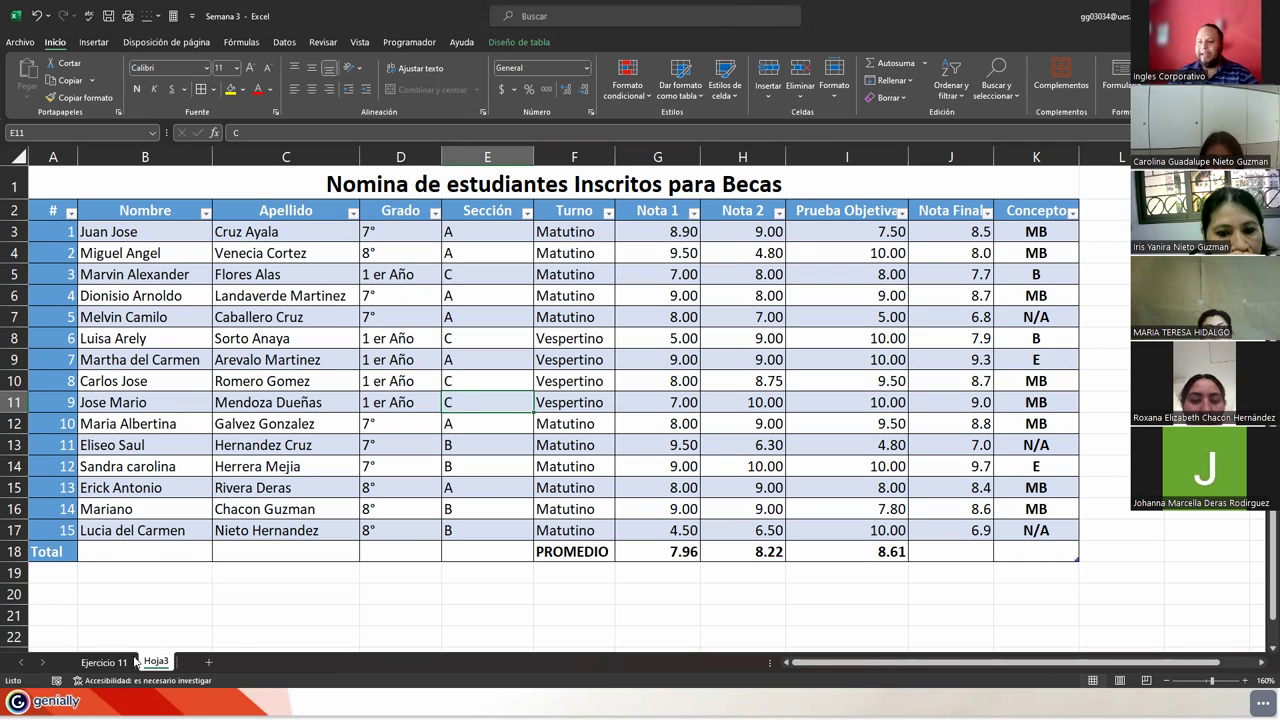
Review the Tabla de resultados questions on the Ejercicio 11 sheet and switch to the Genially presentation
left_click(104, 662)
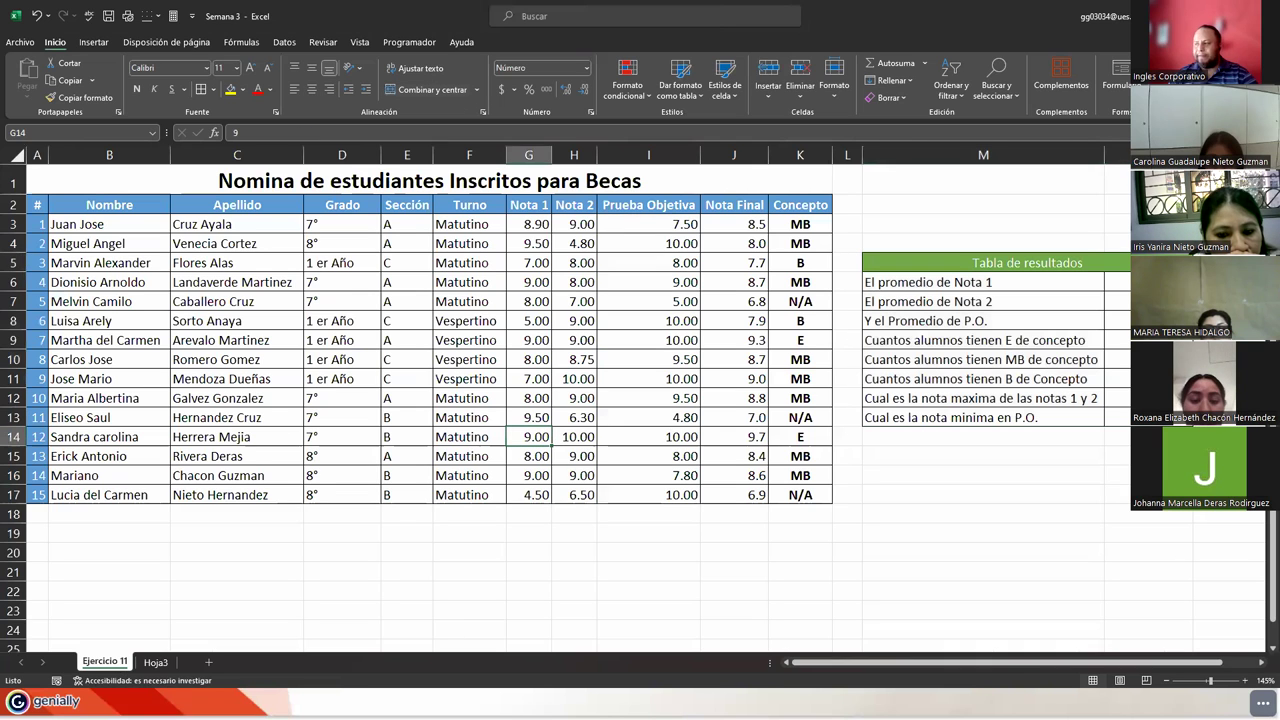
left_click_drag(1118, 263, 1127, 414)
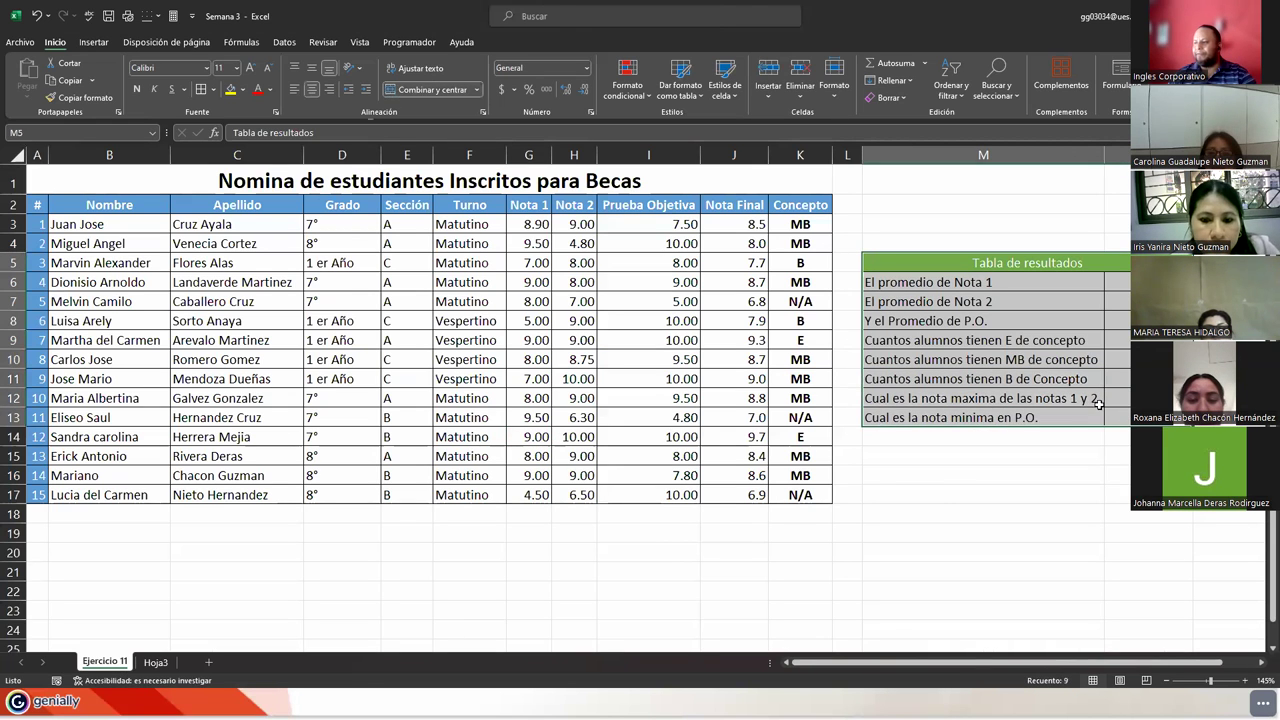
left_click(1095, 398)
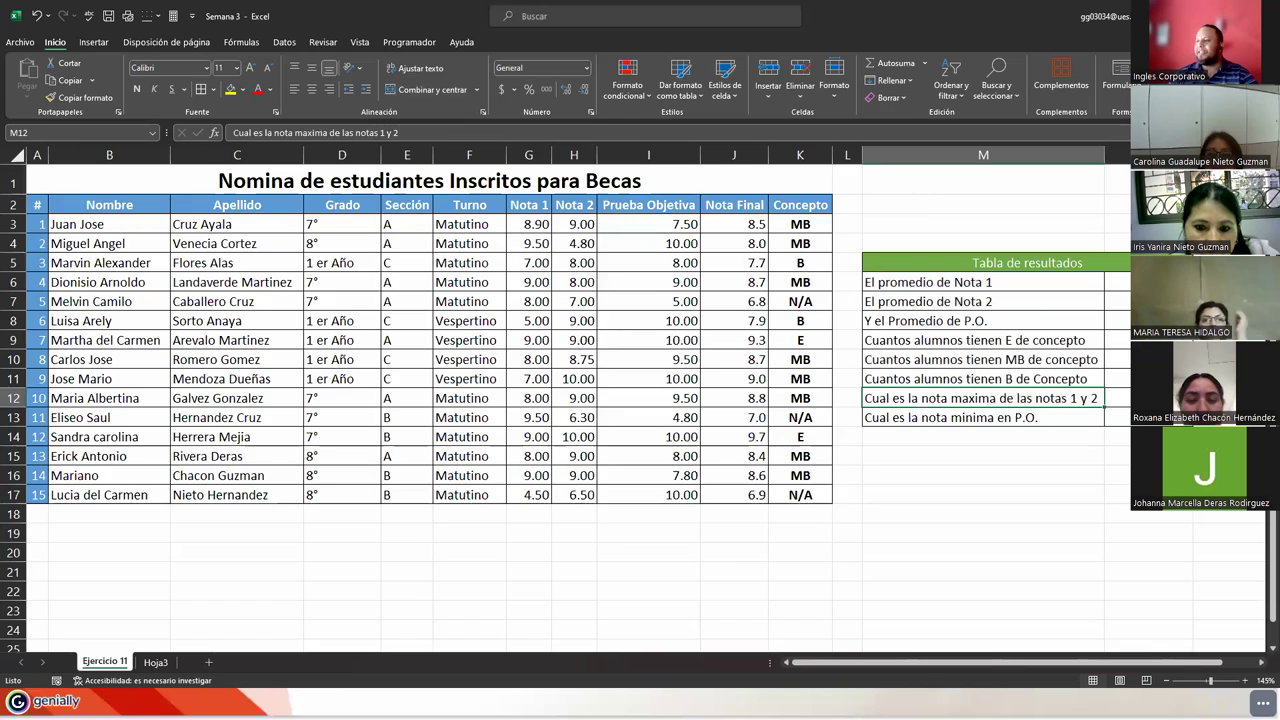
key("alt+Tab")
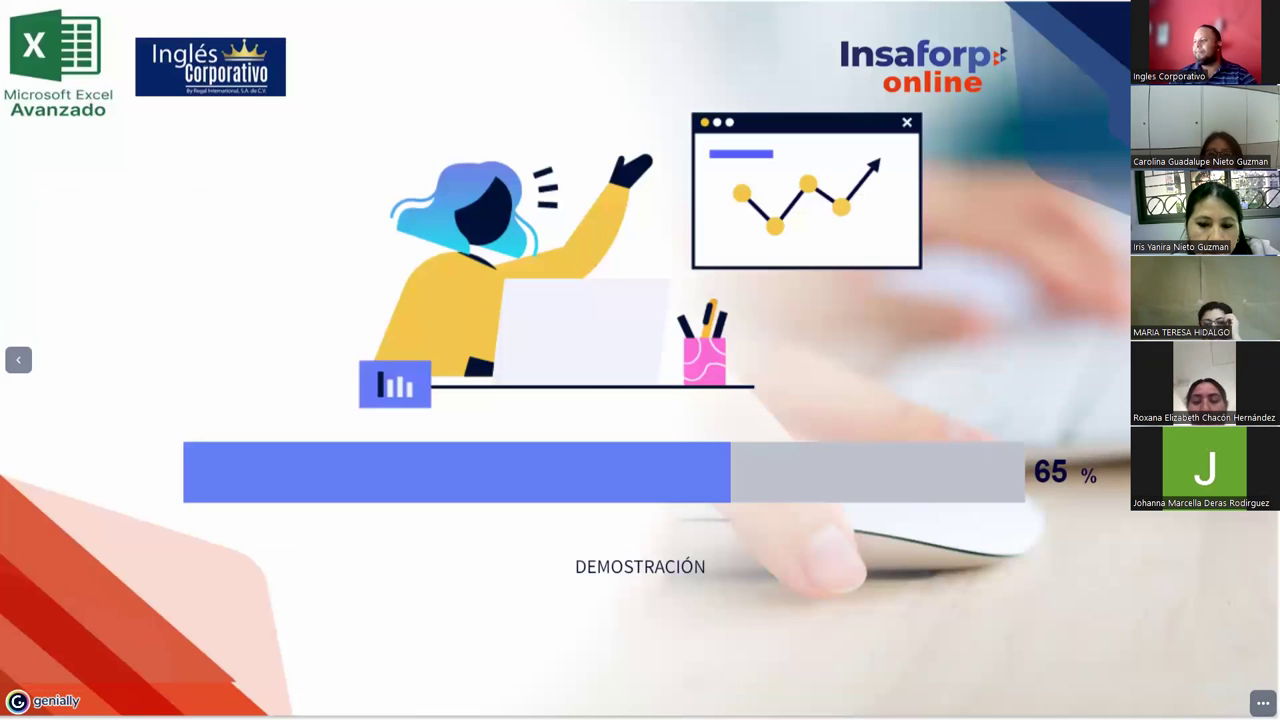